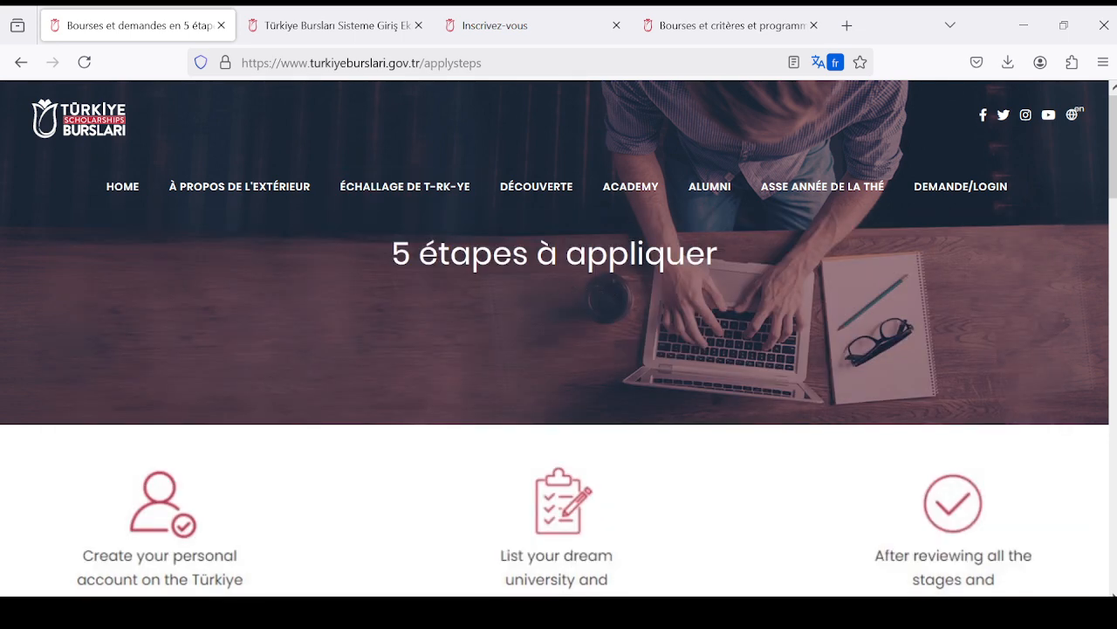
- Open the "Pourquoi des bourses de Torkiye ?" page from the site's scholarships section
{"action": "mouse_move", "coordinate": [428, 211]}
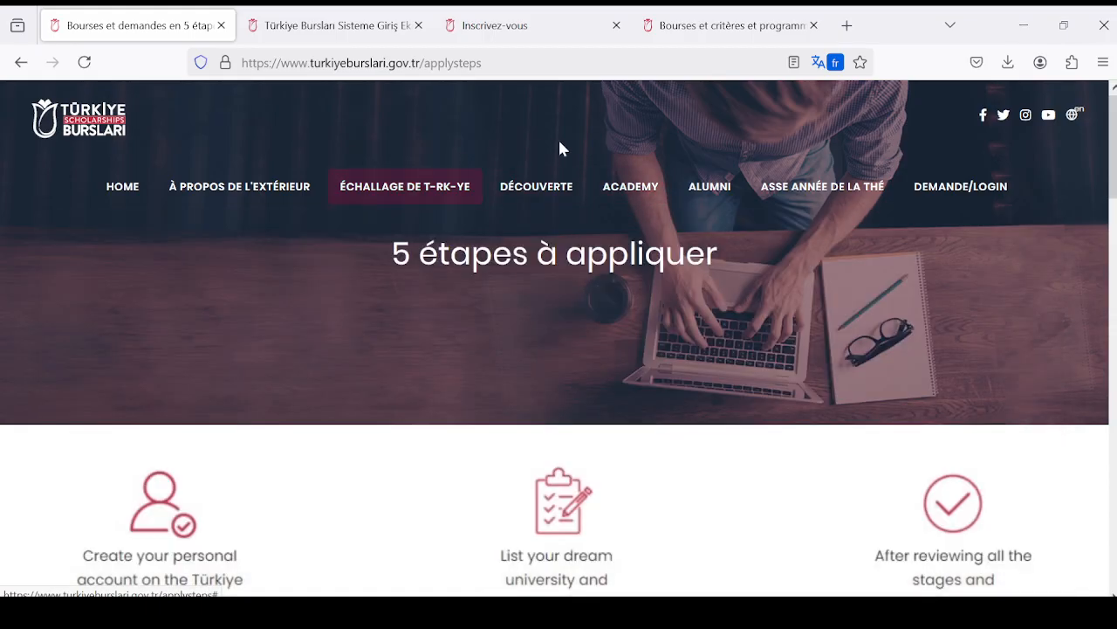
{"action": "mouse_move", "coordinate": [409, 194]}
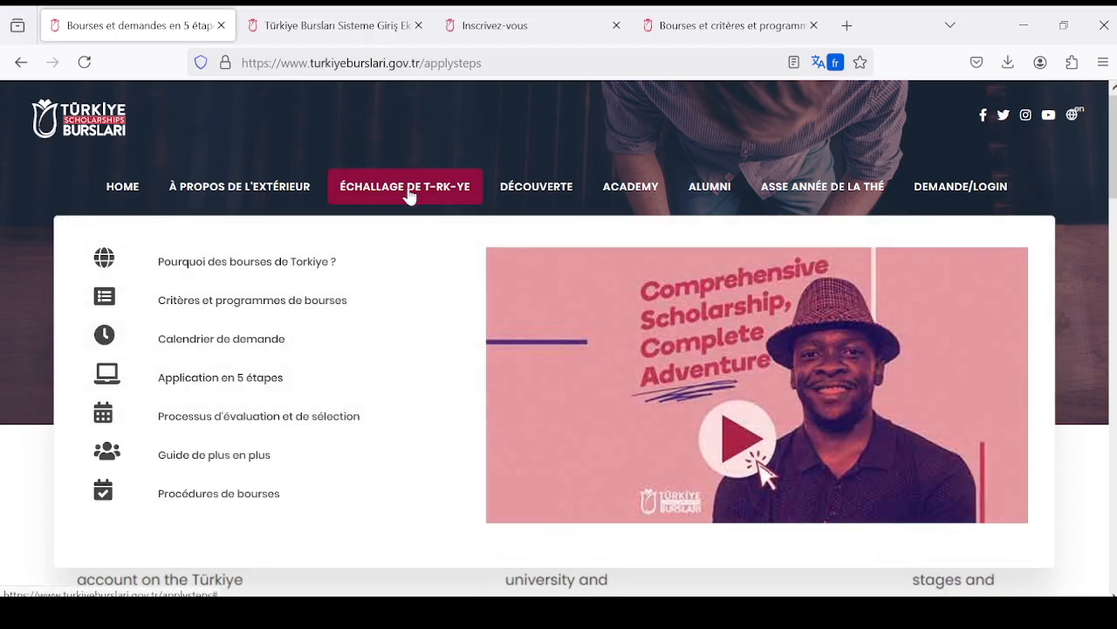
{"action": "mouse_move", "coordinate": [533, 197]}
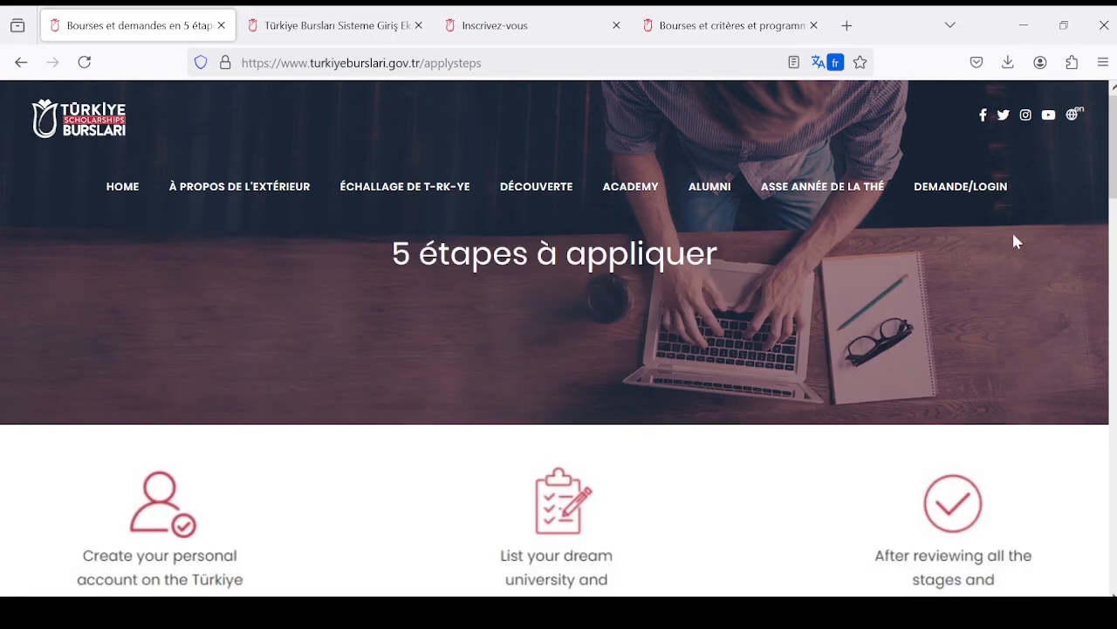
{"action": "mouse_move", "coordinate": [625, 612]}
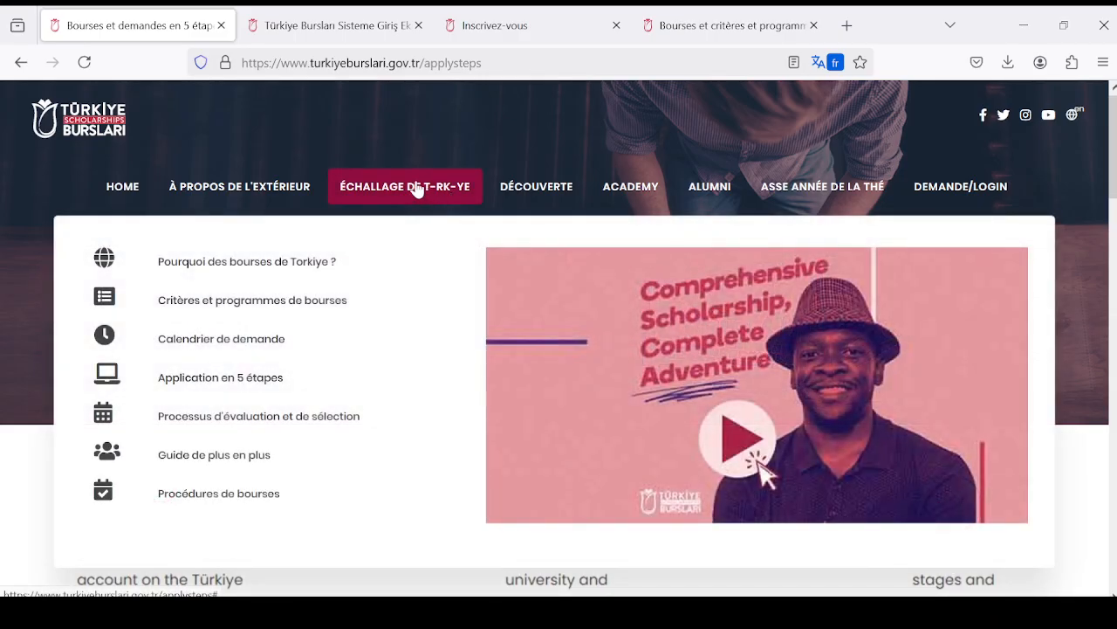
{"action": "left_click", "coordinate": [265, 270]}
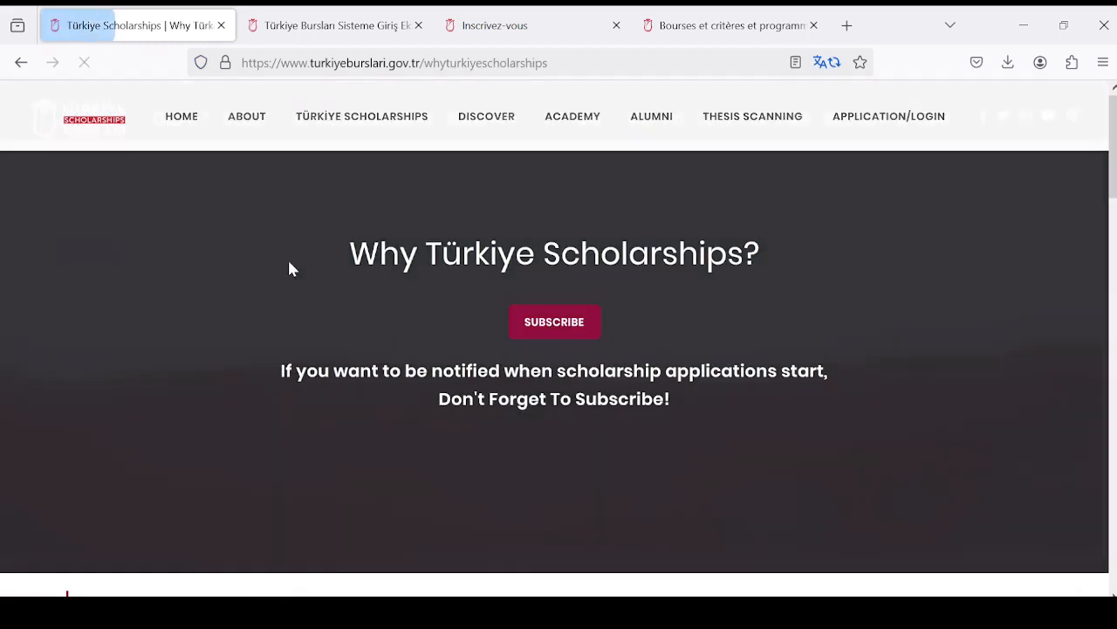
- Review the scholarship benefits, including tuition, language course, accommodation, flights, health insurance and monthly allowance
{"action": "scroll", "coordinate": [759, 333], "scroll_direction": "down", "scroll_amount": 5}
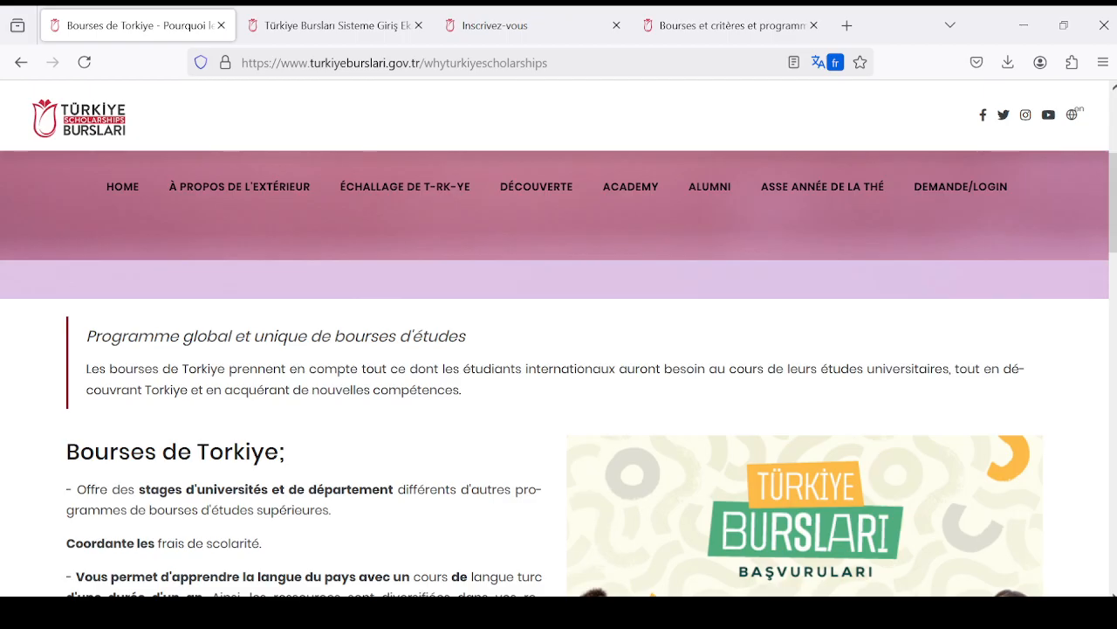
{"action": "scroll", "coordinate": [744, 357], "scroll_direction": "down", "scroll_amount": 2}
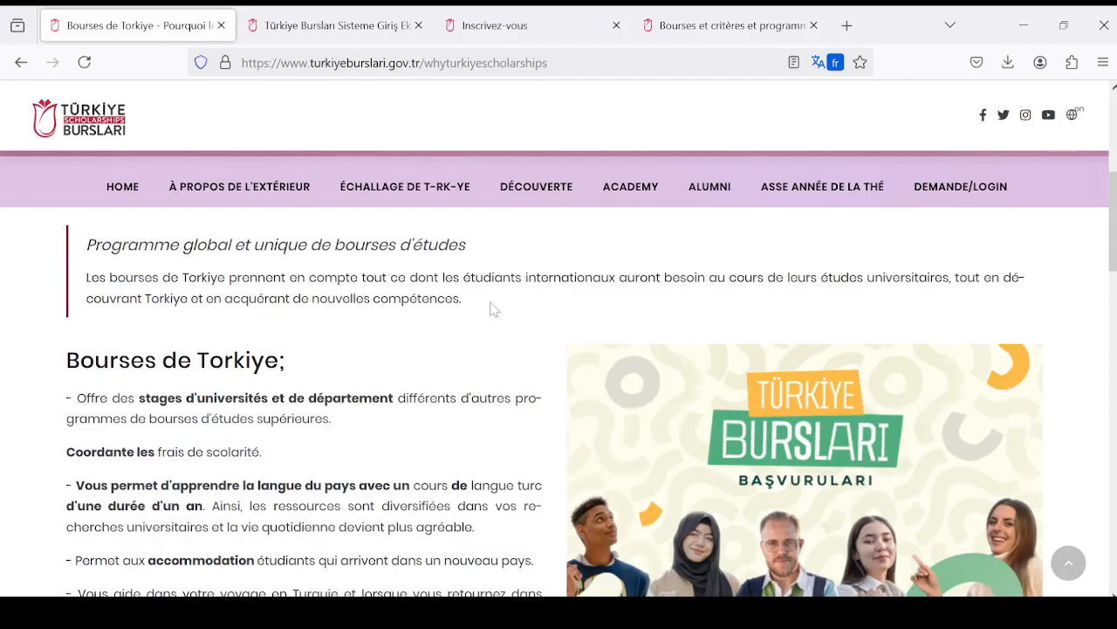
{"action": "scroll", "coordinate": [494, 323], "scroll_direction": "down", "scroll_amount": 2}
{"action": "scroll", "coordinate": [368, 325], "scroll_direction": "down", "scroll_amount": 2}
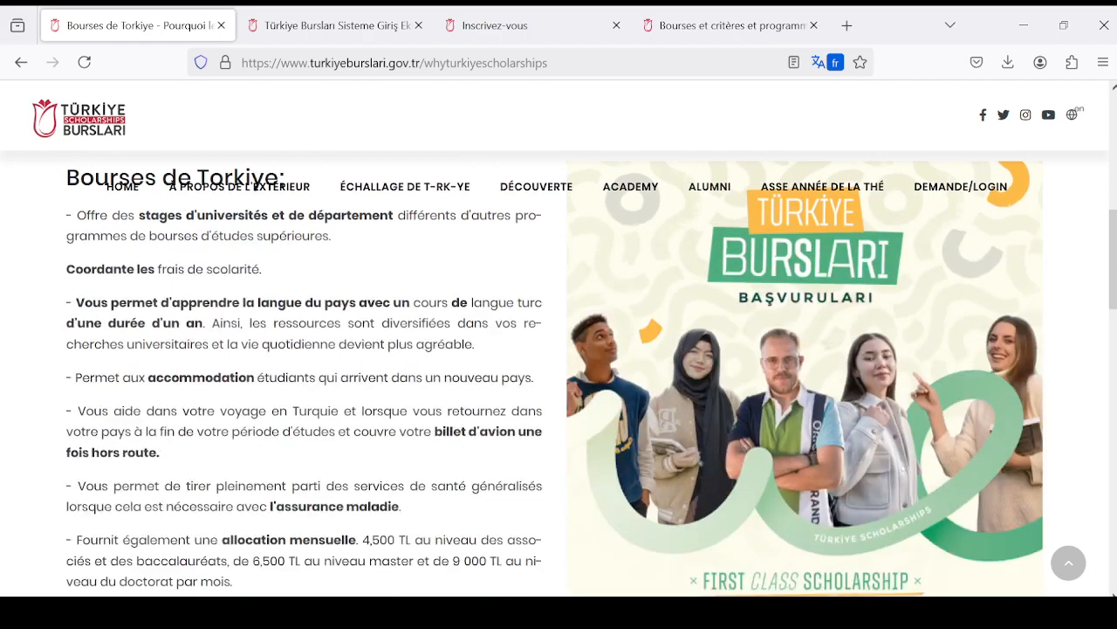
{"action": "scroll", "coordinate": [326, 324], "scroll_direction": "up", "scroll_amount": 2}
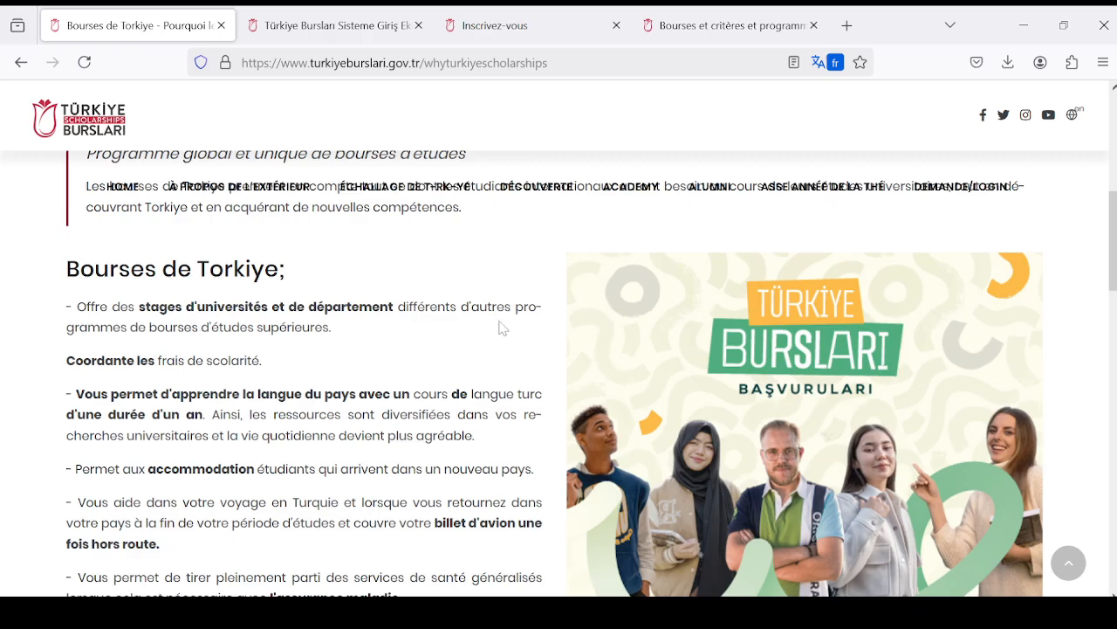
{"action": "scroll", "coordinate": [502, 327], "scroll_direction": "down", "scroll_amount": 2}
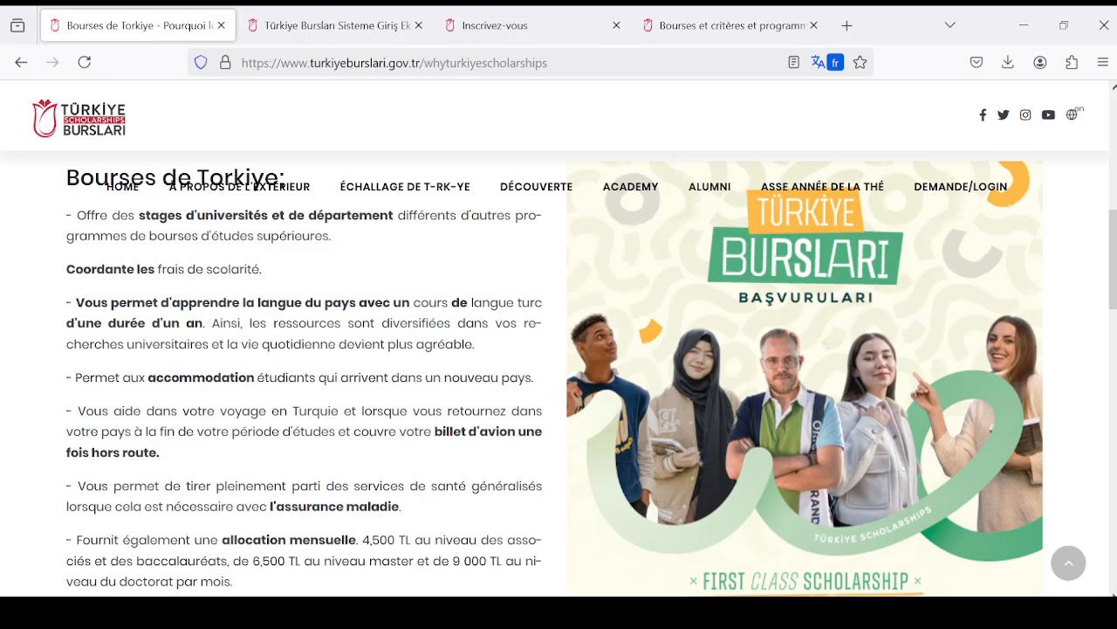
{"action": "scroll", "coordinate": [489, 353], "scroll_direction": "down", "scroll_amount": 2}
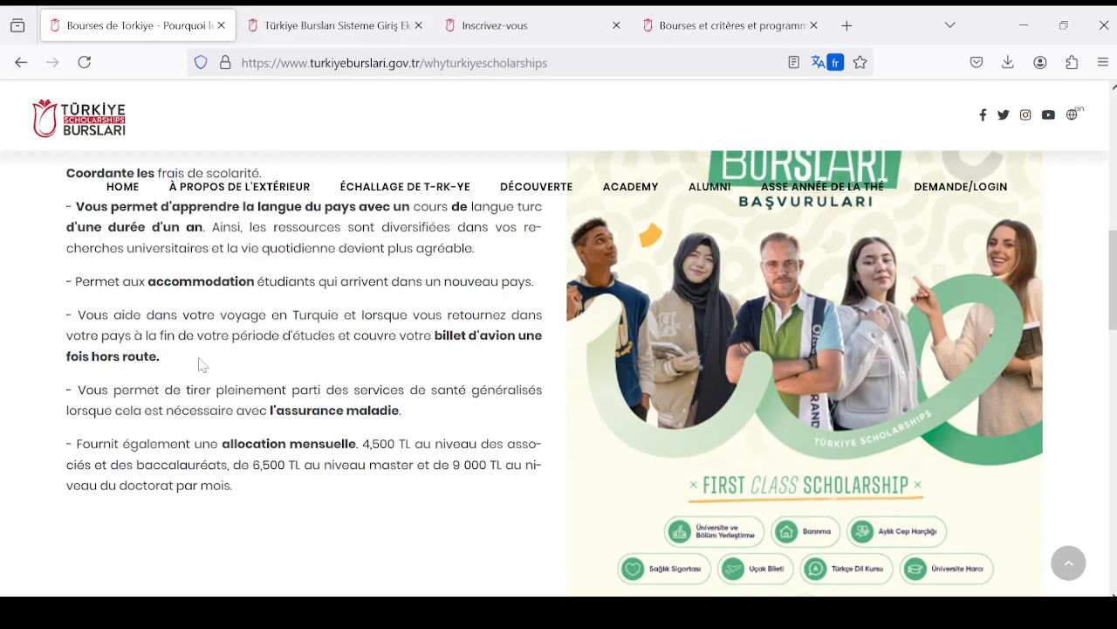
{"action": "scroll", "coordinate": [200, 365], "scroll_direction": "down", "scroll_amount": 1}
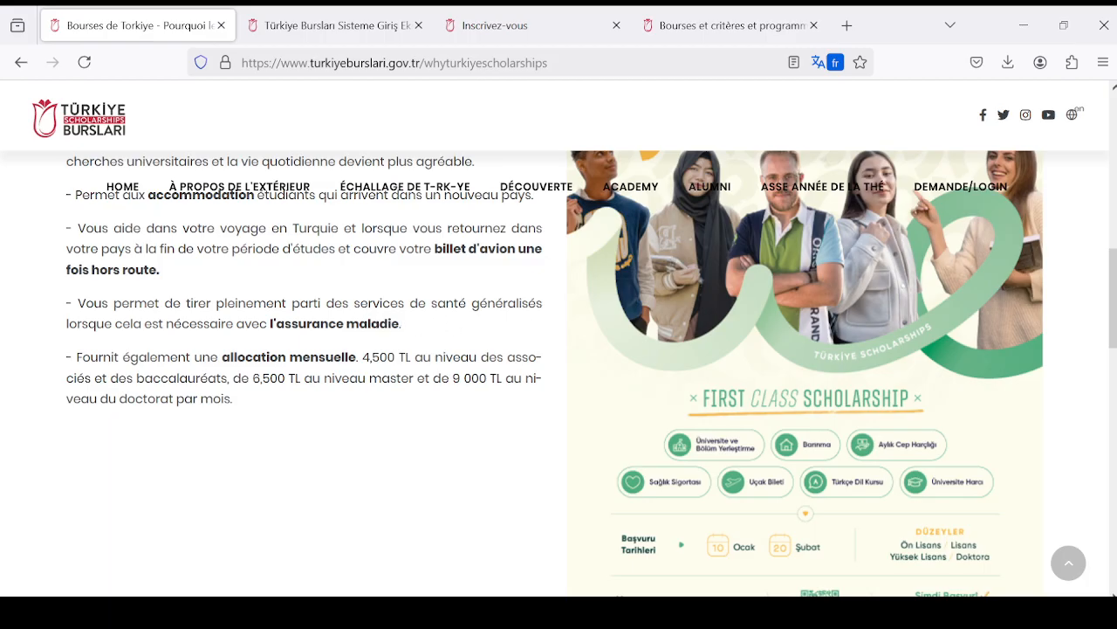
{"action": "scroll", "coordinate": [474, 353], "scroll_direction": "down", "scroll_amount": 2}
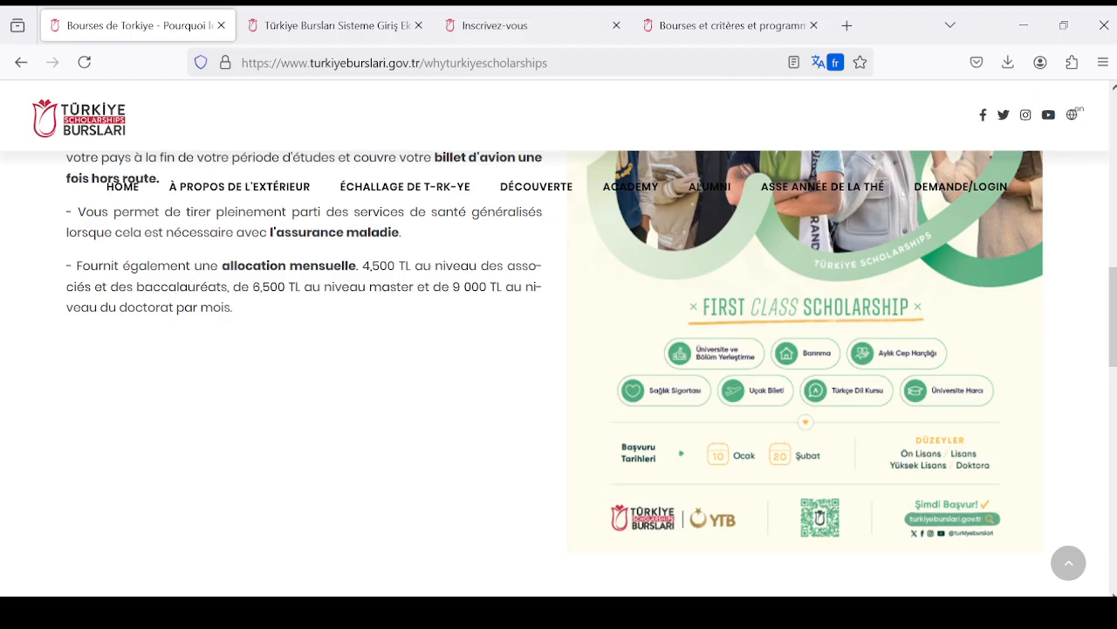
{"action": "scroll", "coordinate": [321, 341], "scroll_direction": "up", "scroll_amount": 2}
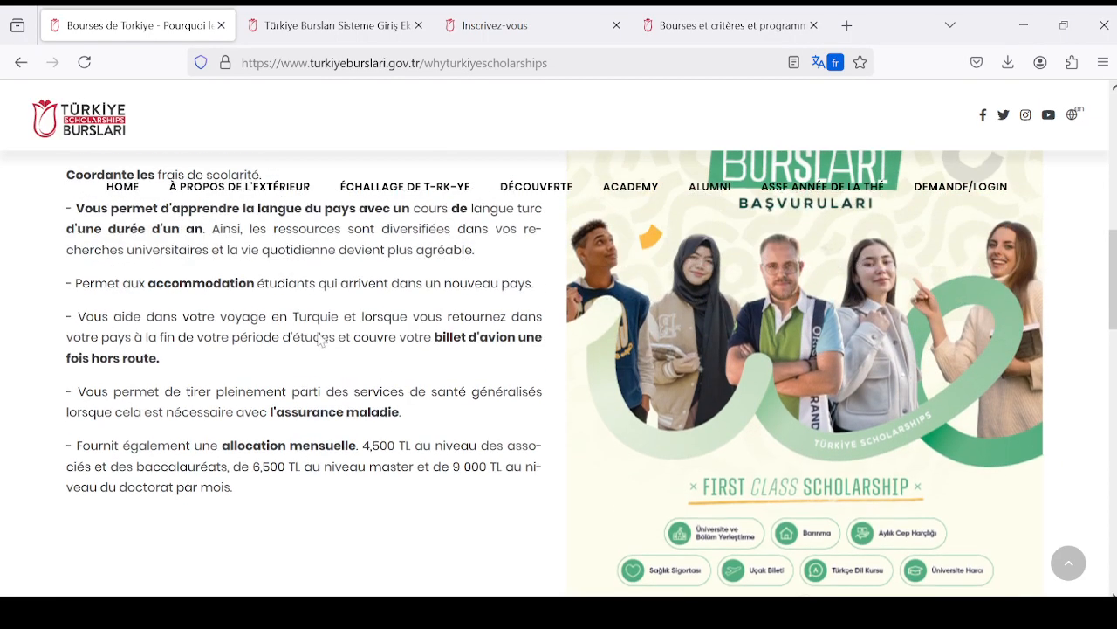
{"action": "scroll", "coordinate": [321, 341], "scroll_direction": "up", "scroll_amount": 3}
{"action": "scroll", "coordinate": [321, 341], "scroll_direction": "down", "scroll_amount": 4}
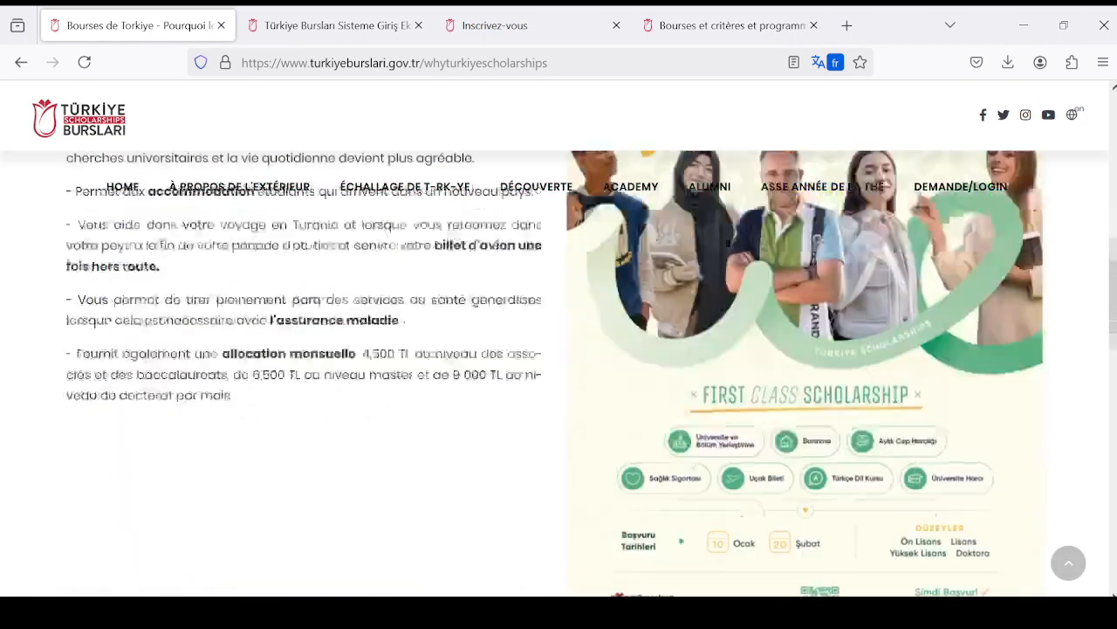
{"action": "scroll", "coordinate": [374, 379], "scroll_direction": "up", "scroll_amount": 5}
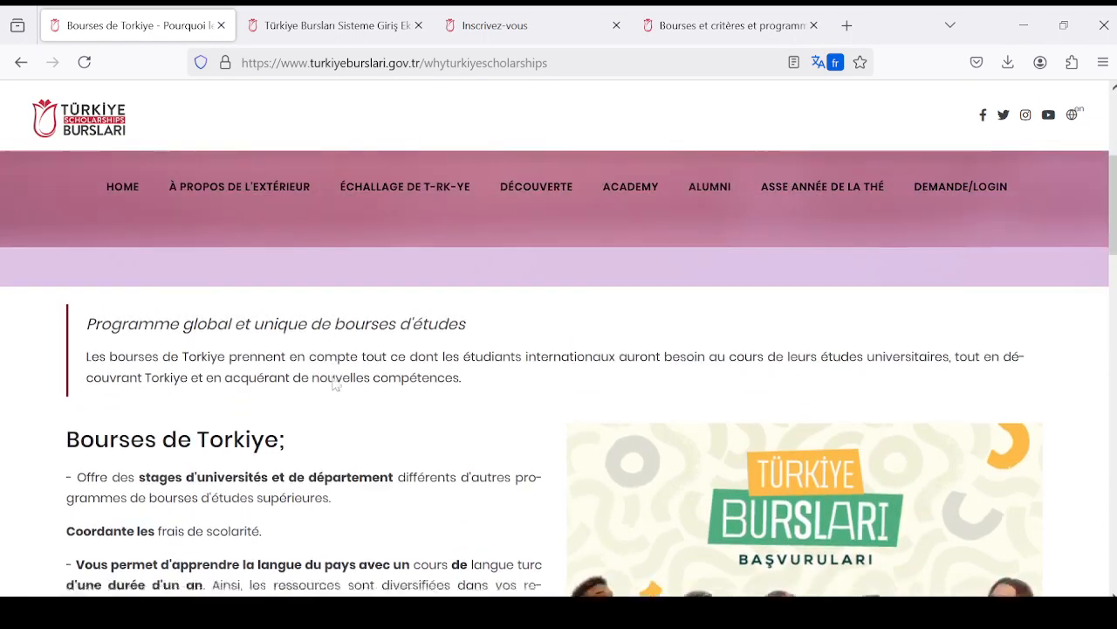
{"action": "scroll", "coordinate": [323, 380], "scroll_direction": "down", "scroll_amount": 2}
{"action": "scroll", "coordinate": [301, 367], "scroll_direction": "up", "scroll_amount": 4}
- Open the "Calendrier de demande" page and review the schedule of the general application period
{"action": "mouse_move", "coordinate": [397, 210]}
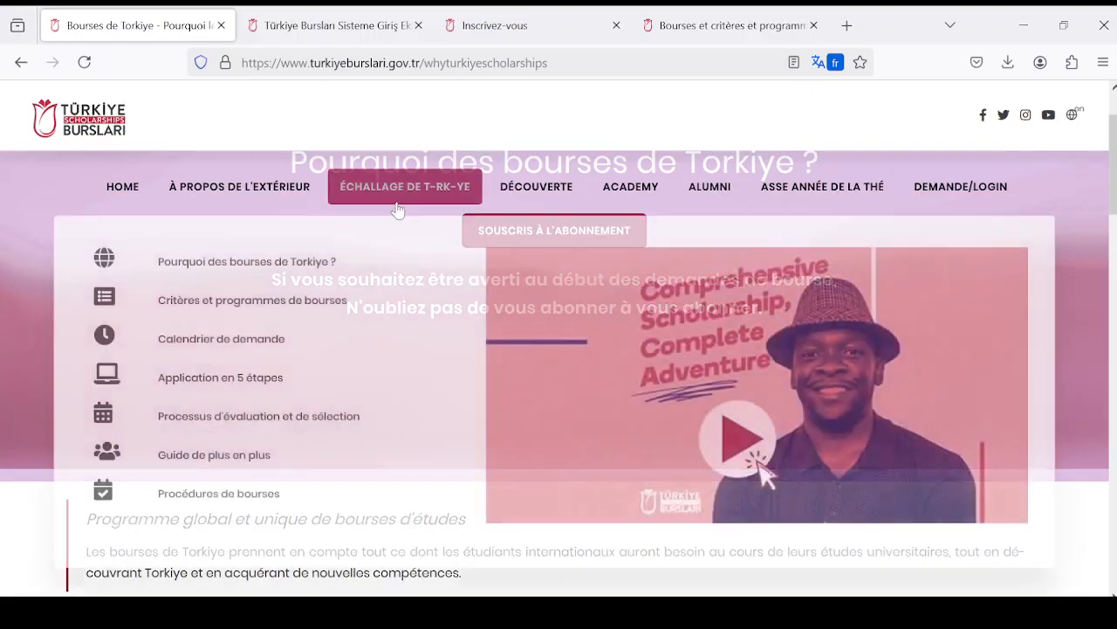
{"action": "left_click", "coordinate": [267, 349]}
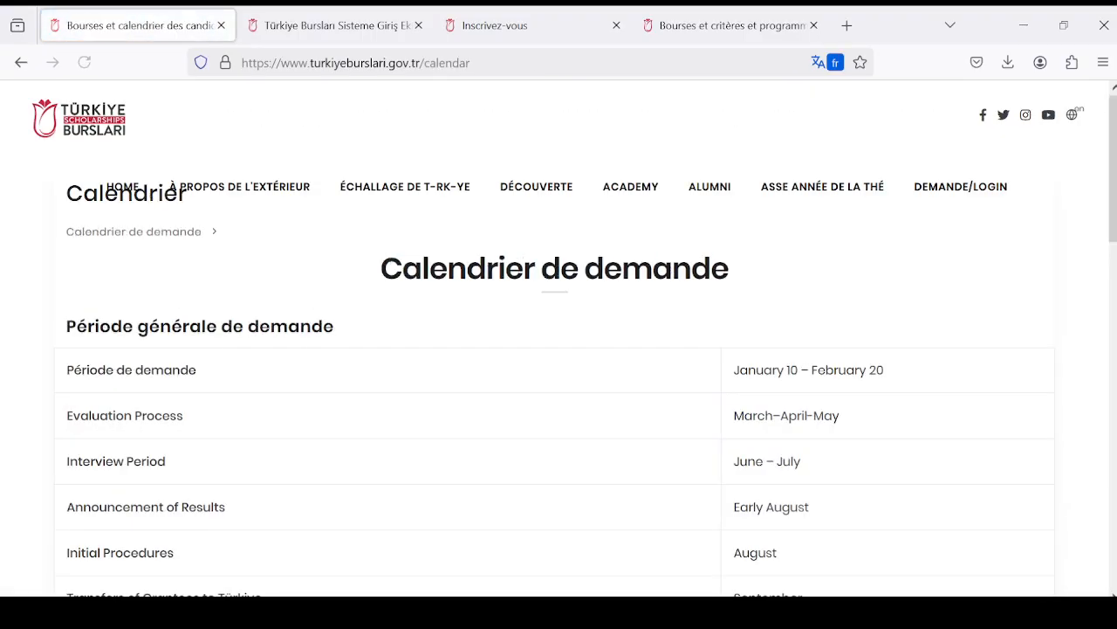
{"action": "scroll", "coordinate": [331, 340], "scroll_direction": "down", "scroll_amount": 1}
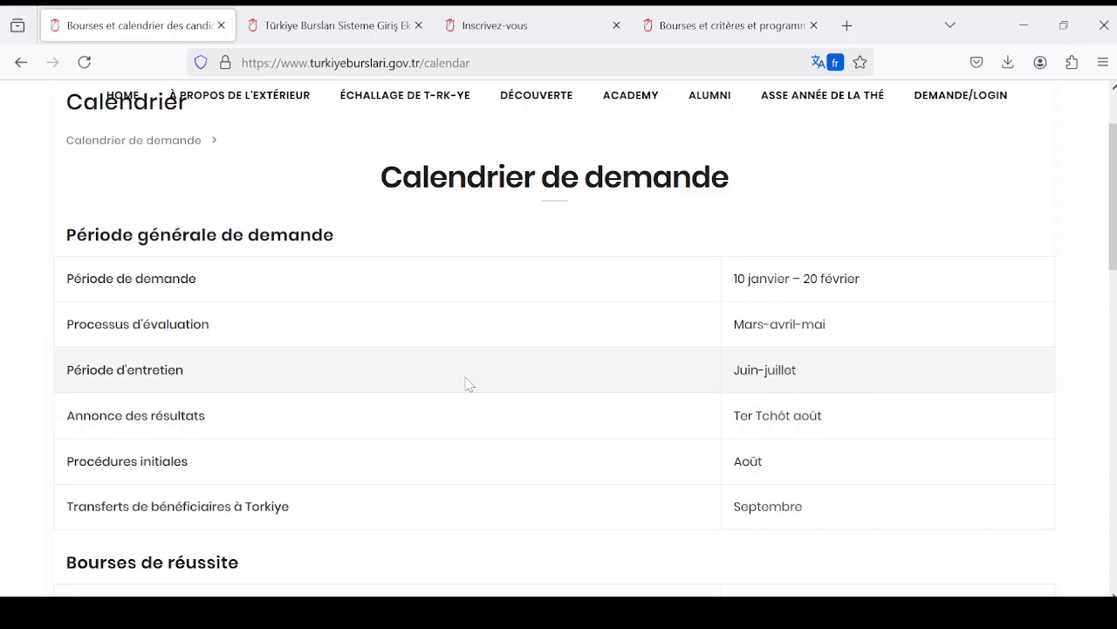
{"action": "scroll", "coordinate": [416, 372], "scroll_direction": "down", "scroll_amount": 2}
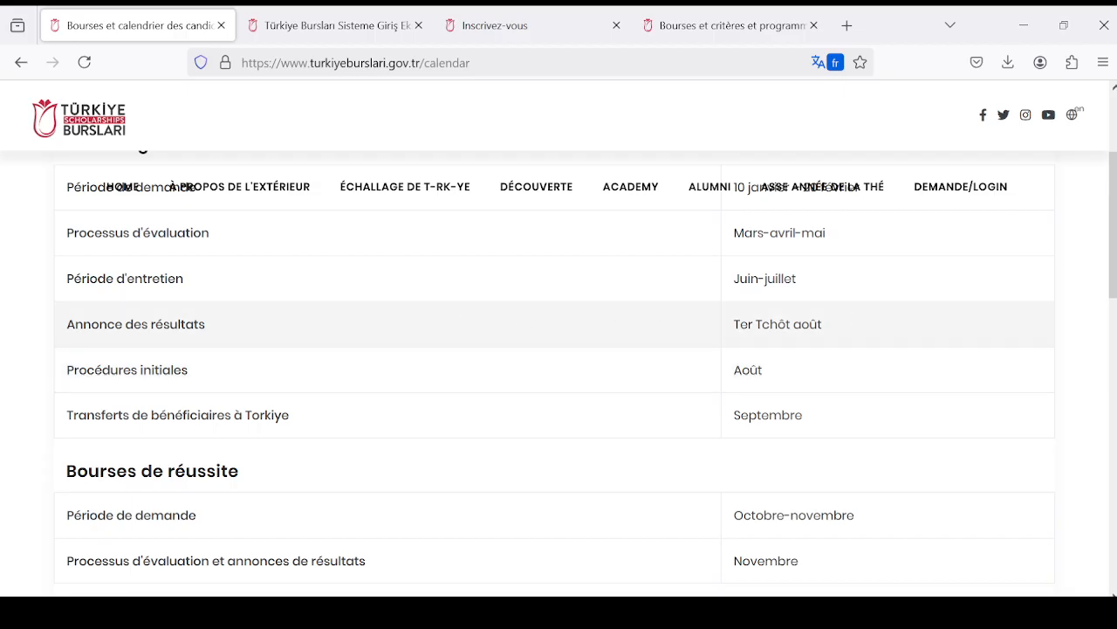
{"action": "scroll", "coordinate": [192, 359], "scroll_direction": "down", "scroll_amount": 1}
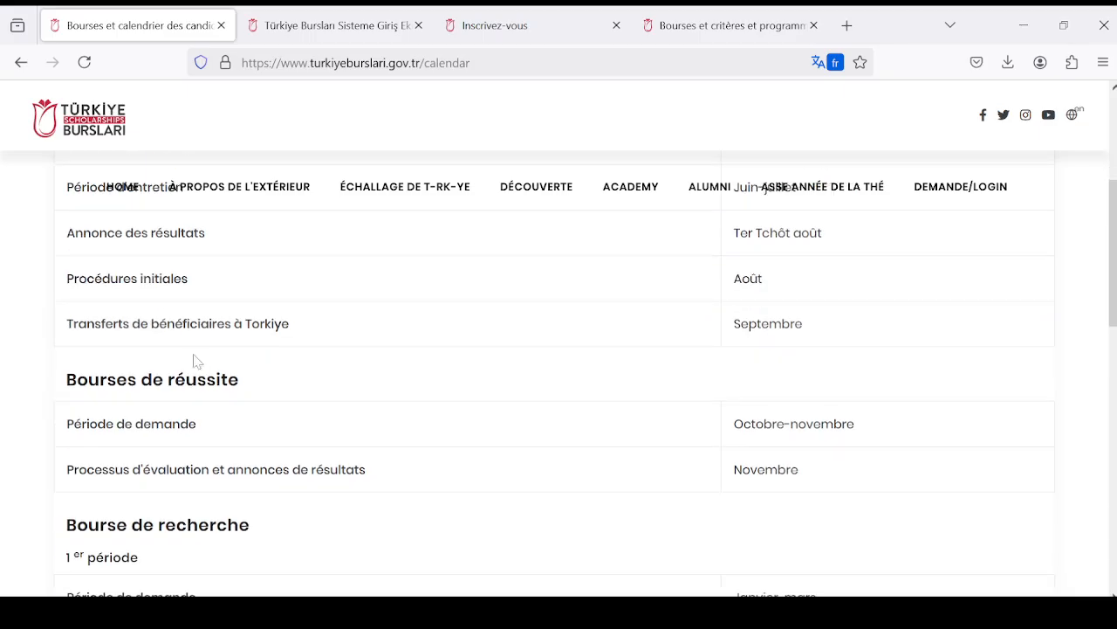
{"action": "scroll", "coordinate": [194, 356], "scroll_direction": "up", "scroll_amount": 1}
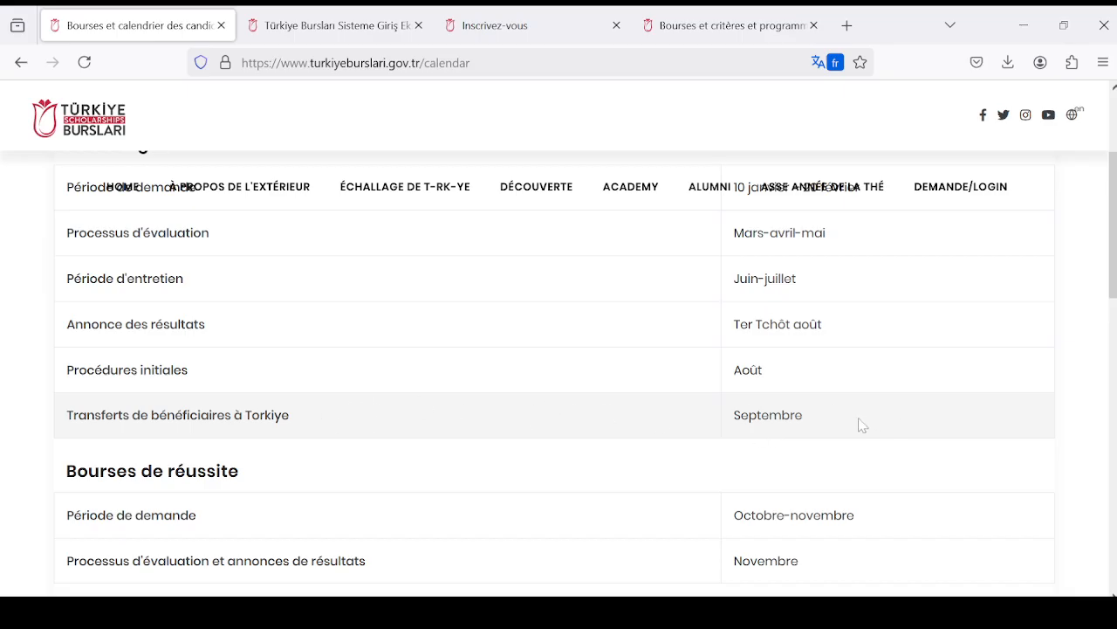
- Examine the calendar's "Bourses de réussite" and "Bourse de recherche" periods and recheck the general application dates
{"action": "scroll", "coordinate": [864, 425], "scroll_direction": "down", "scroll_amount": 2}
{"action": "scroll", "coordinate": [808, 407], "scroll_direction": "down", "scroll_amount": 2}
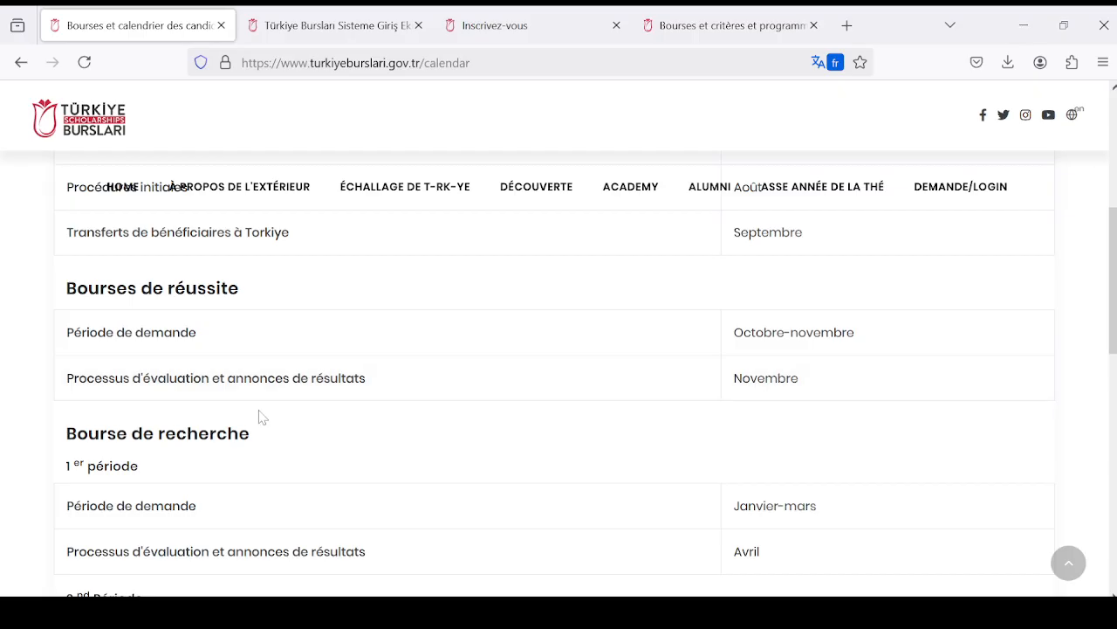
{"action": "scroll", "coordinate": [218, 407], "scroll_direction": "down", "scroll_amount": 2}
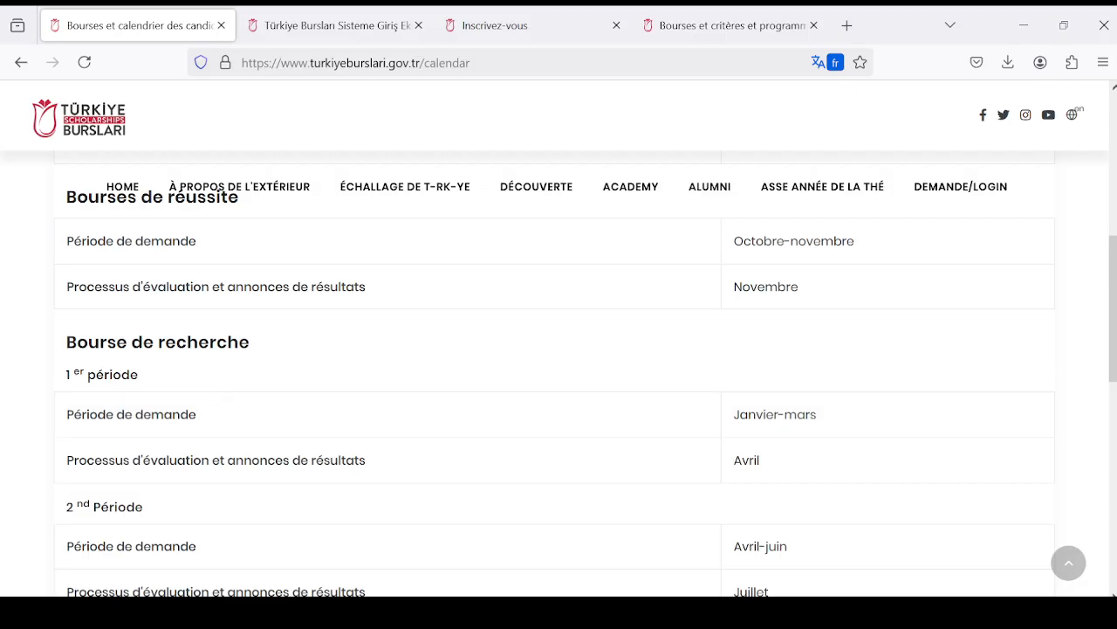
{"action": "scroll", "coordinate": [469, 419], "scroll_direction": "down", "scroll_amount": 3}
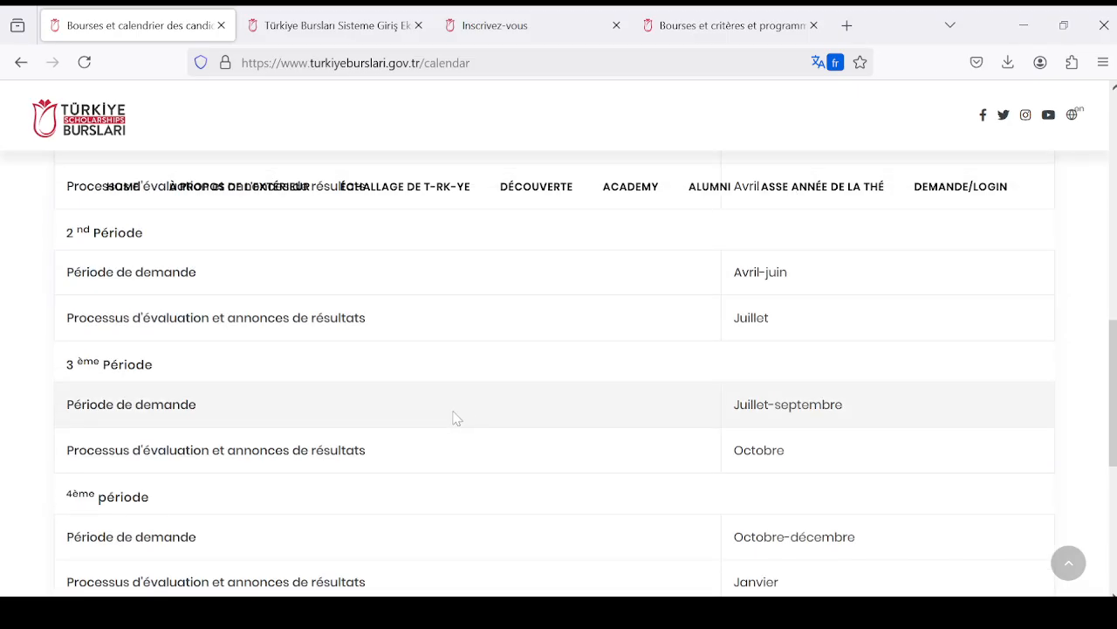
{"action": "scroll", "coordinate": [457, 419], "scroll_direction": "down", "scroll_amount": 2}
{"action": "scroll", "coordinate": [454, 417], "scroll_direction": "up", "scroll_amount": 6}
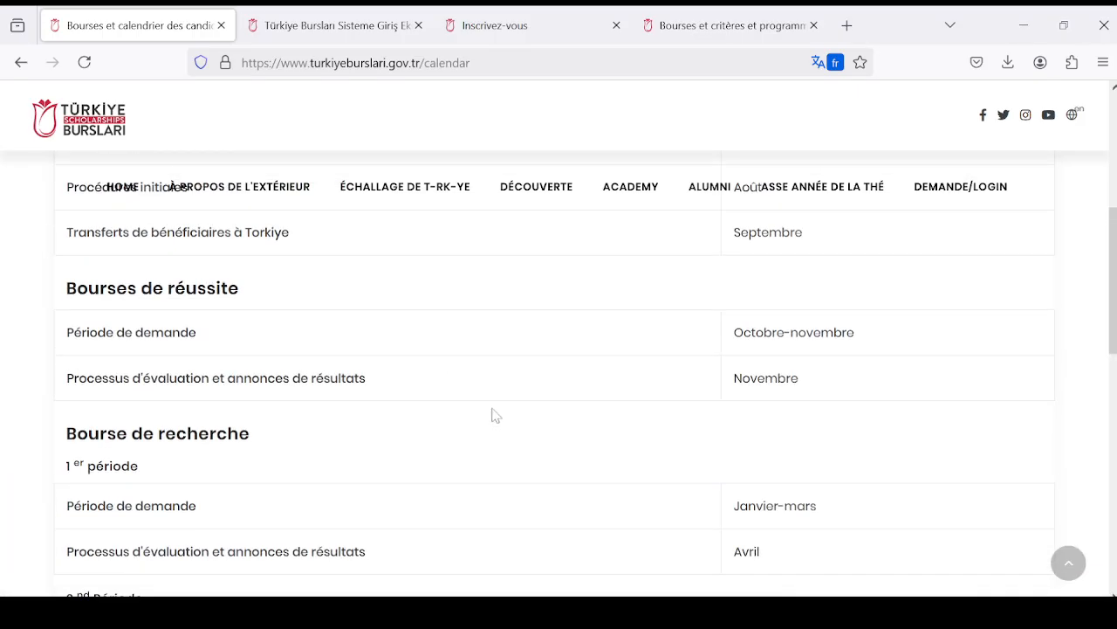
{"action": "scroll", "coordinate": [456, 393], "scroll_direction": "up", "scroll_amount": 4}
{"action": "scroll", "coordinate": [642, 426], "scroll_direction": "down", "scroll_amount": 4}
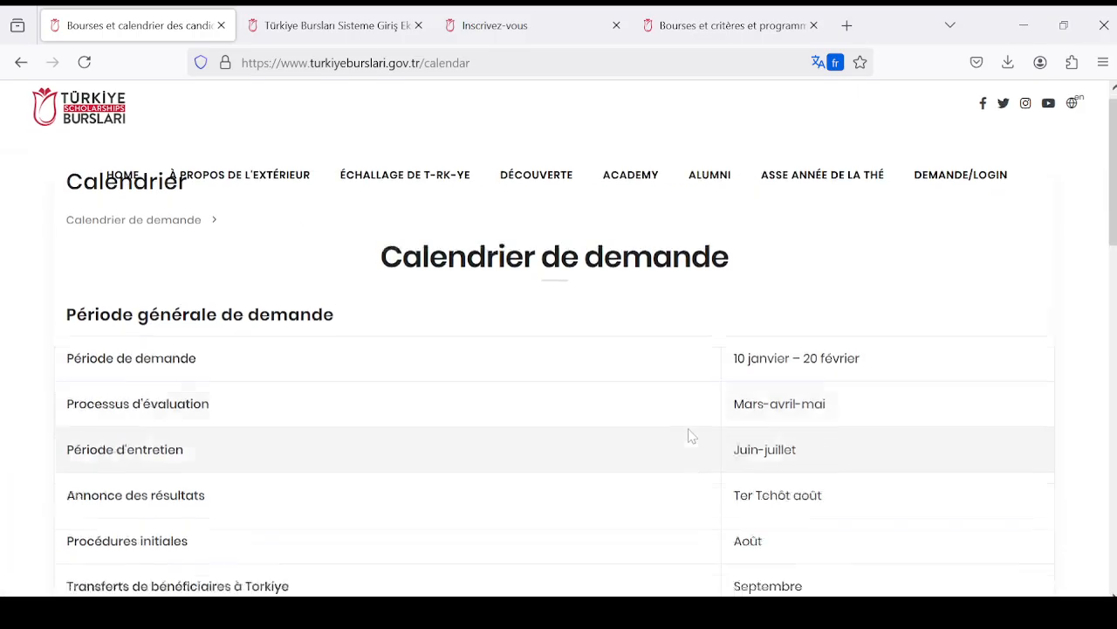
{"action": "scroll", "coordinate": [637, 426], "scroll_direction": "up", "scroll_amount": 4}
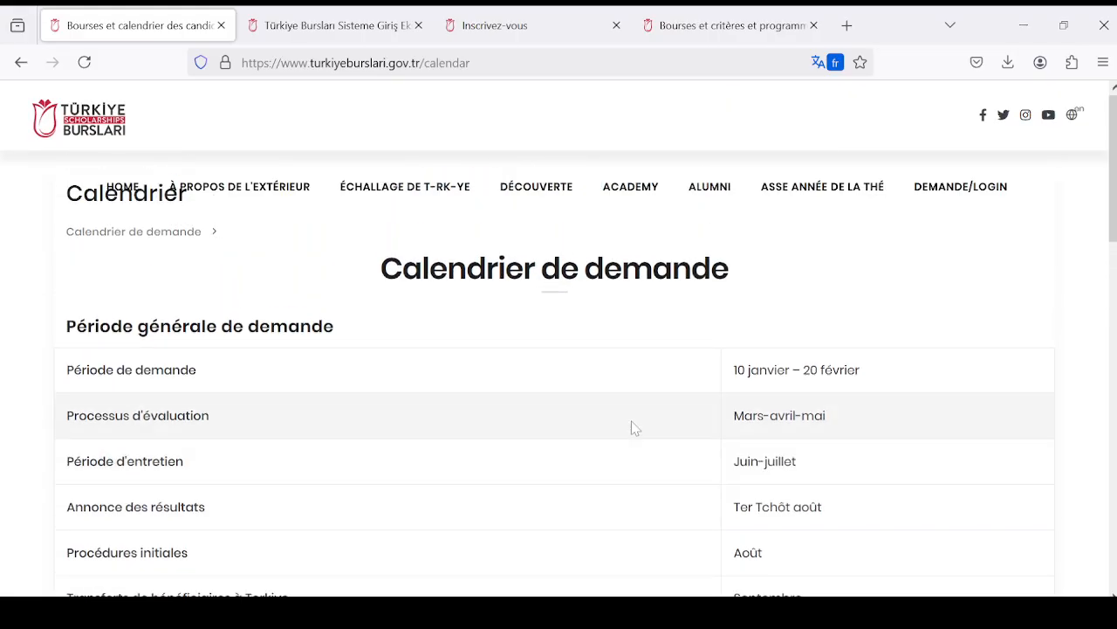
{"action": "scroll", "coordinate": [644, 419], "scroll_direction": "down", "scroll_amount": 2}
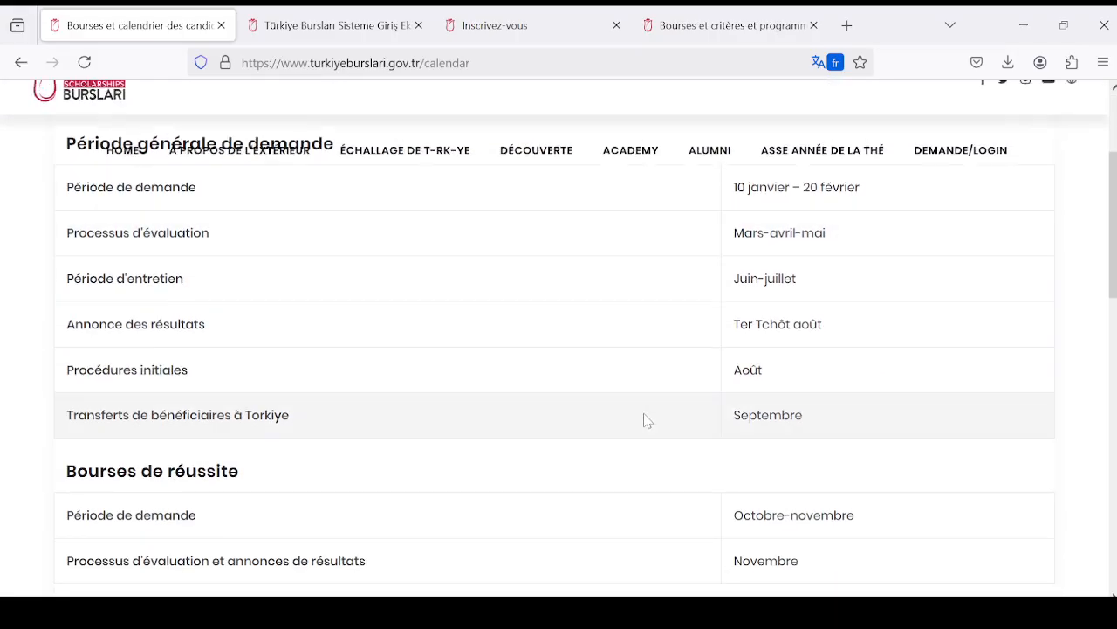
{"action": "scroll", "coordinate": [644, 419], "scroll_direction": "down", "scroll_amount": 2}
{"action": "scroll", "coordinate": [645, 420], "scroll_direction": "up", "scroll_amount": 2}
{"action": "scroll", "coordinate": [643, 421], "scroll_direction": "up", "scroll_amount": 3}
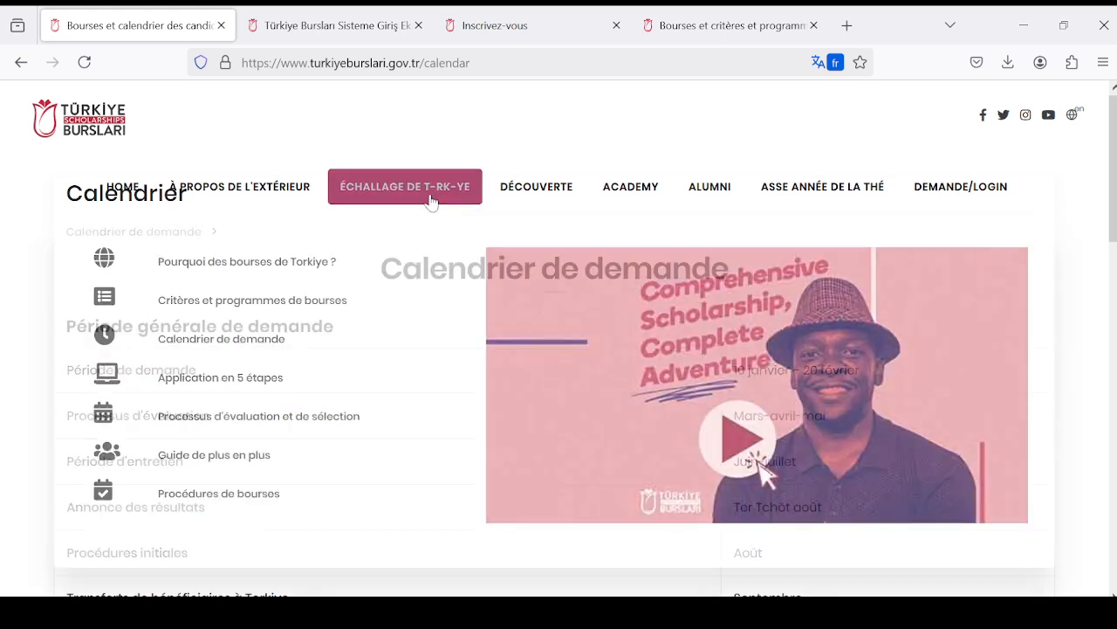
- Open the "Application en 5 étapes" page and review the five steps of the application
{"action": "mouse_move", "coordinate": [411, 186]}
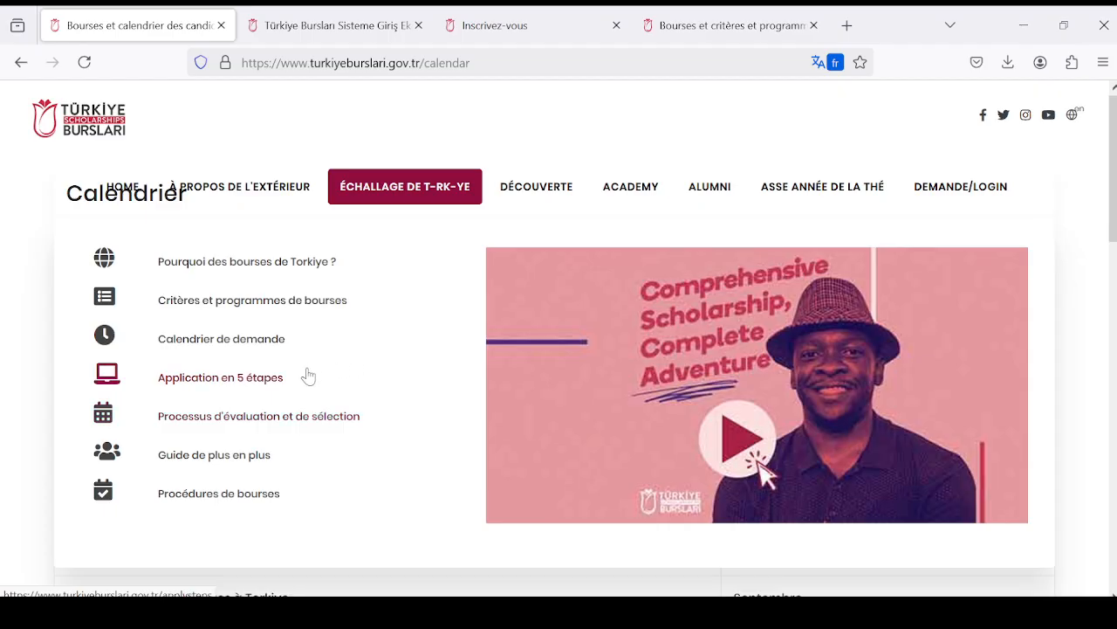
{"action": "left_click", "coordinate": [270, 385]}
{"action": "scroll", "coordinate": [485, 354], "scroll_direction": "down", "scroll_amount": 3}
{"action": "scroll", "coordinate": [495, 366], "scroll_direction": "down", "scroll_amount": 2}
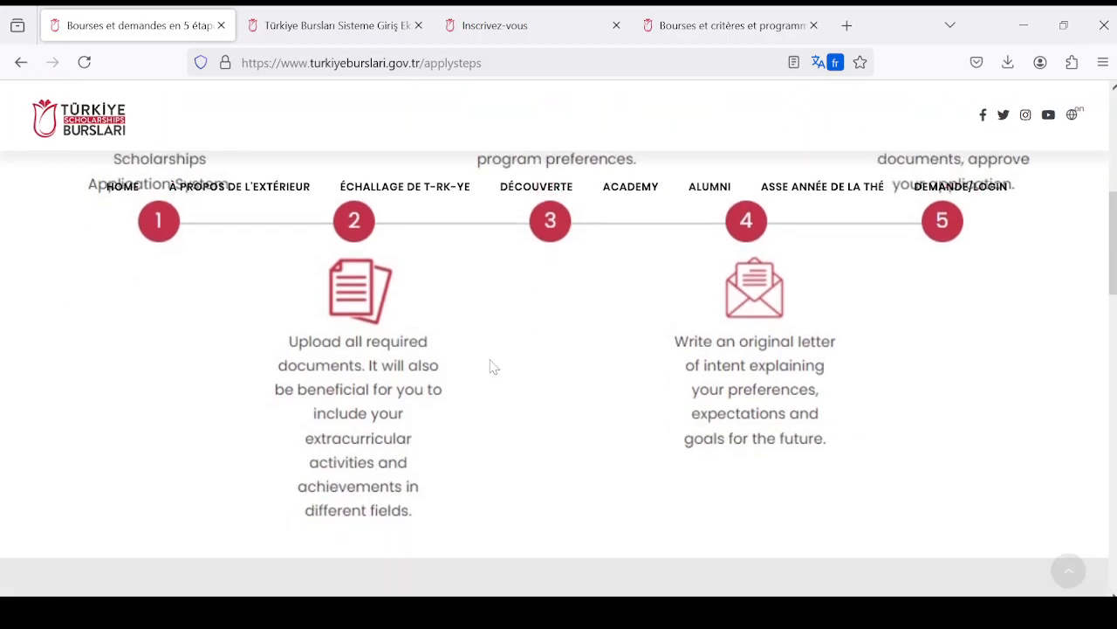
{"action": "scroll", "coordinate": [494, 366], "scroll_direction": "up", "scroll_amount": 3}
{"action": "scroll", "coordinate": [494, 366], "scroll_direction": "down", "scroll_amount": 2}
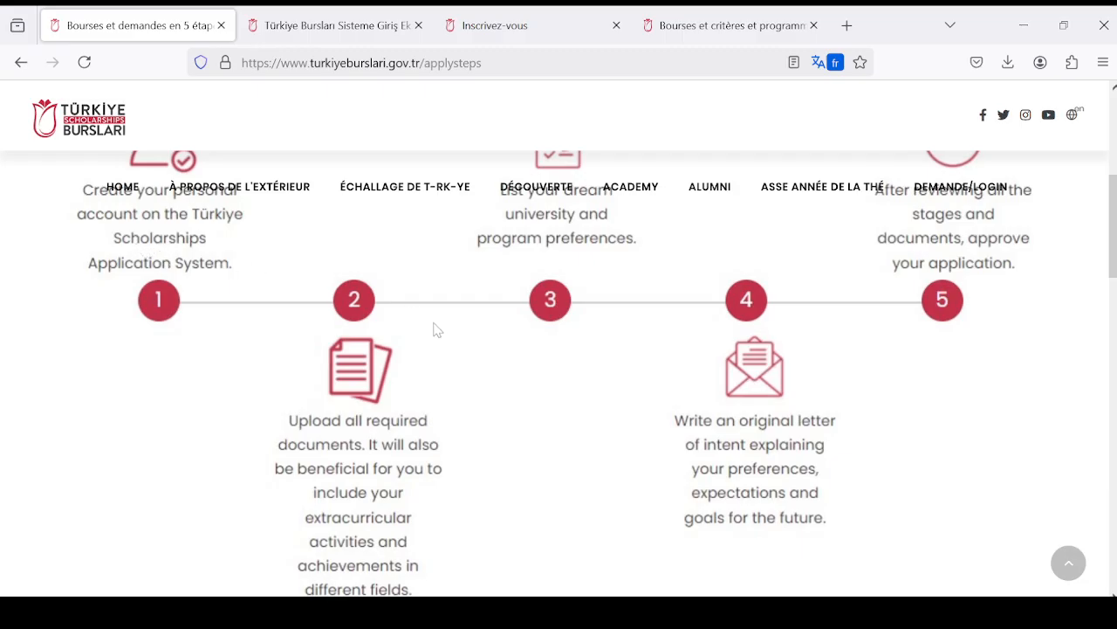
{"action": "scroll", "coordinate": [428, 330], "scroll_direction": "down", "scroll_amount": 1}
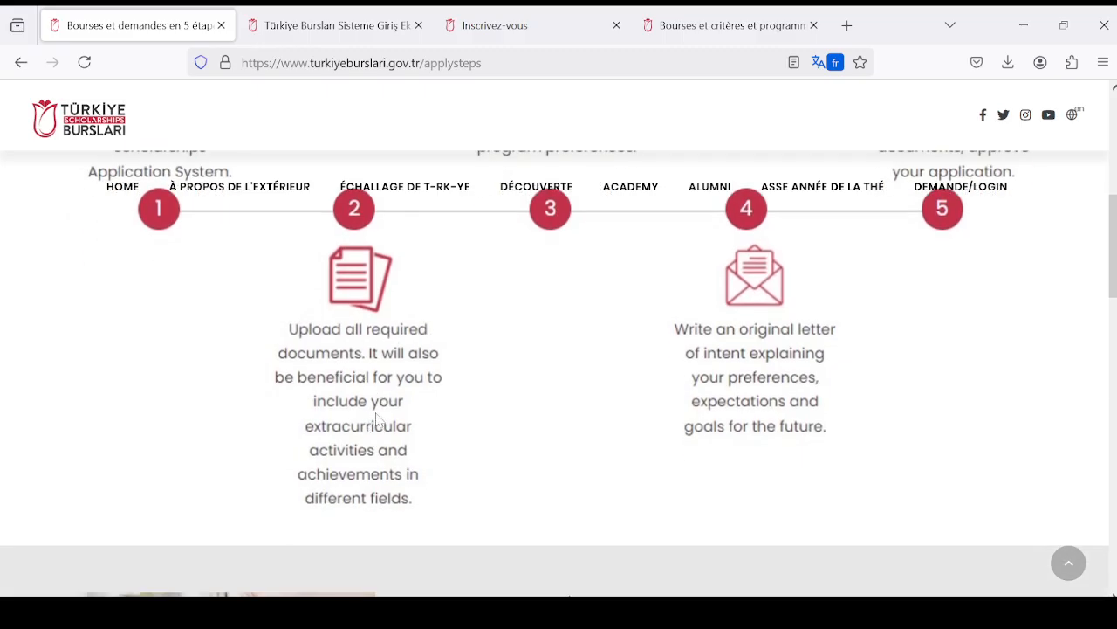
{"action": "scroll", "coordinate": [345, 354], "scroll_direction": "up", "scroll_amount": 2}
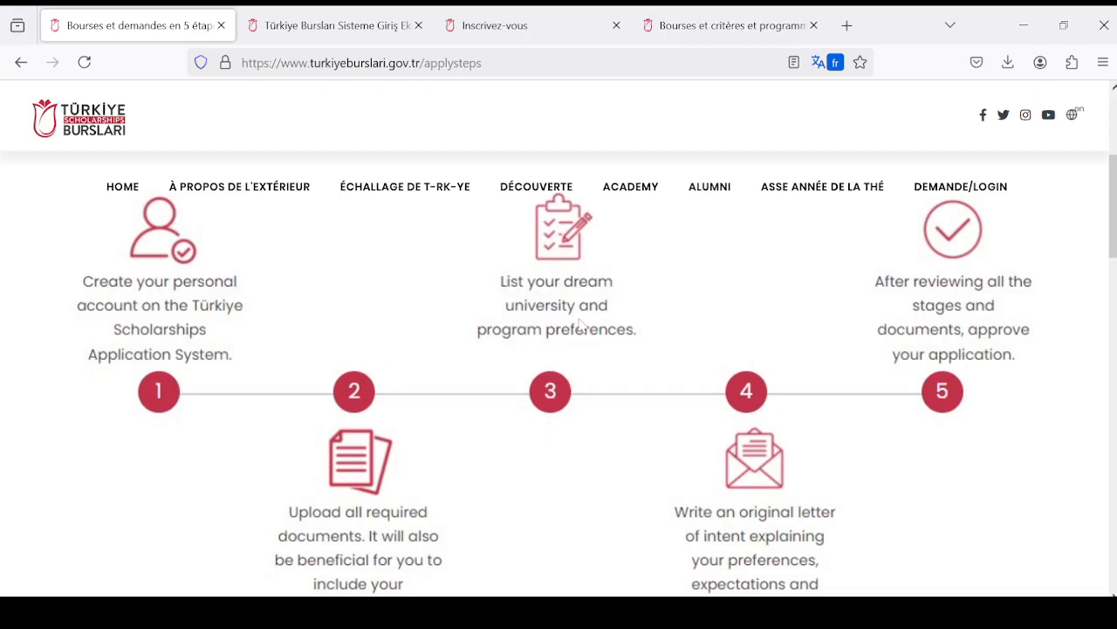
- Recheck the five application steps and read the list of required documents under "Documents nécessaires"
{"action": "scroll", "coordinate": [559, 305], "scroll_direction": "down", "scroll_amount": 2}
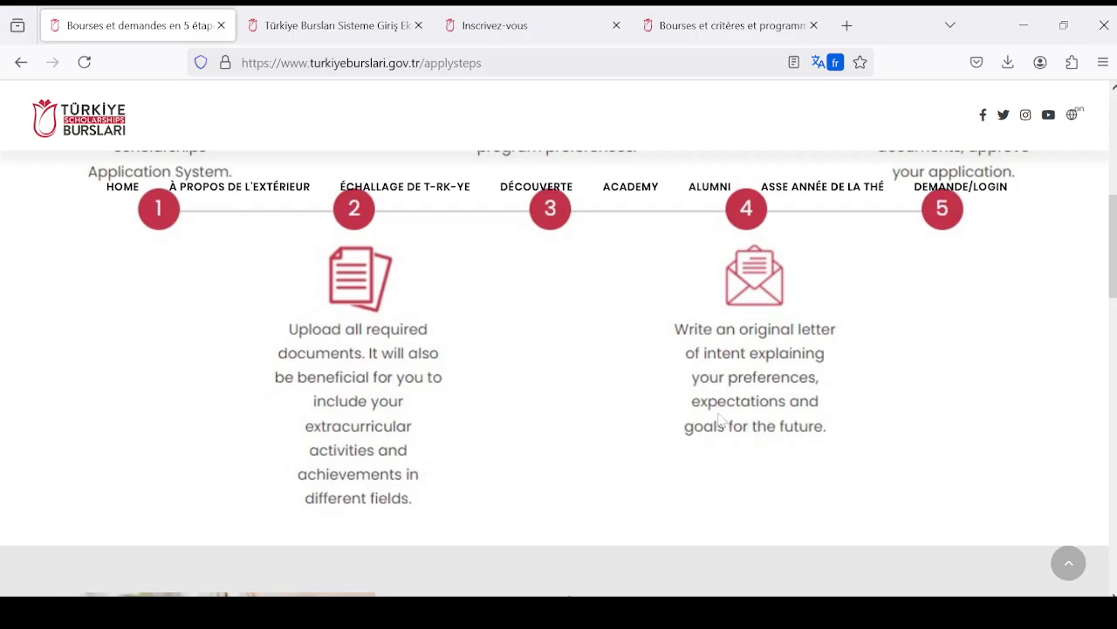
{"action": "scroll", "coordinate": [788, 387], "scroll_direction": "up", "scroll_amount": 2}
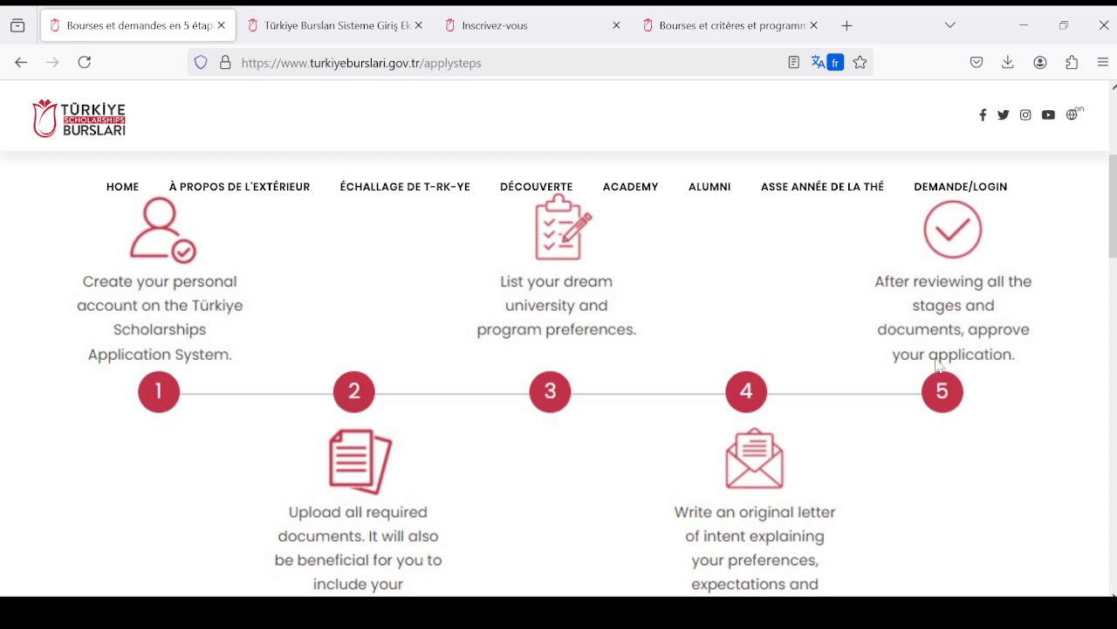
{"action": "scroll", "coordinate": [432, 396], "scroll_direction": "down", "scroll_amount": 4}
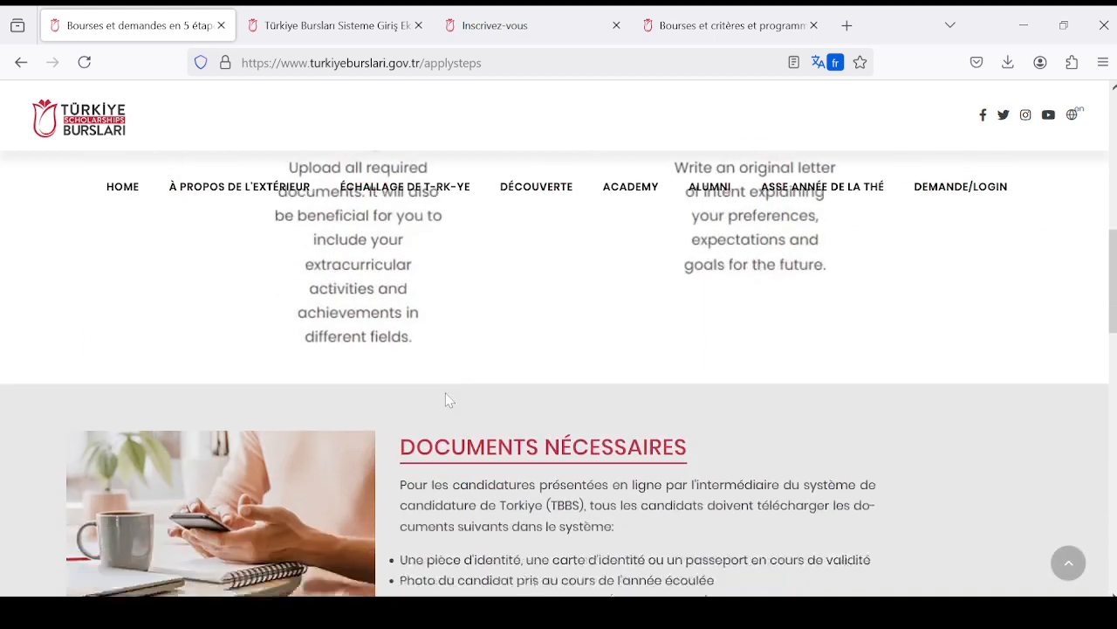
{"action": "scroll", "coordinate": [459, 392], "scroll_direction": "down", "scroll_amount": 1}
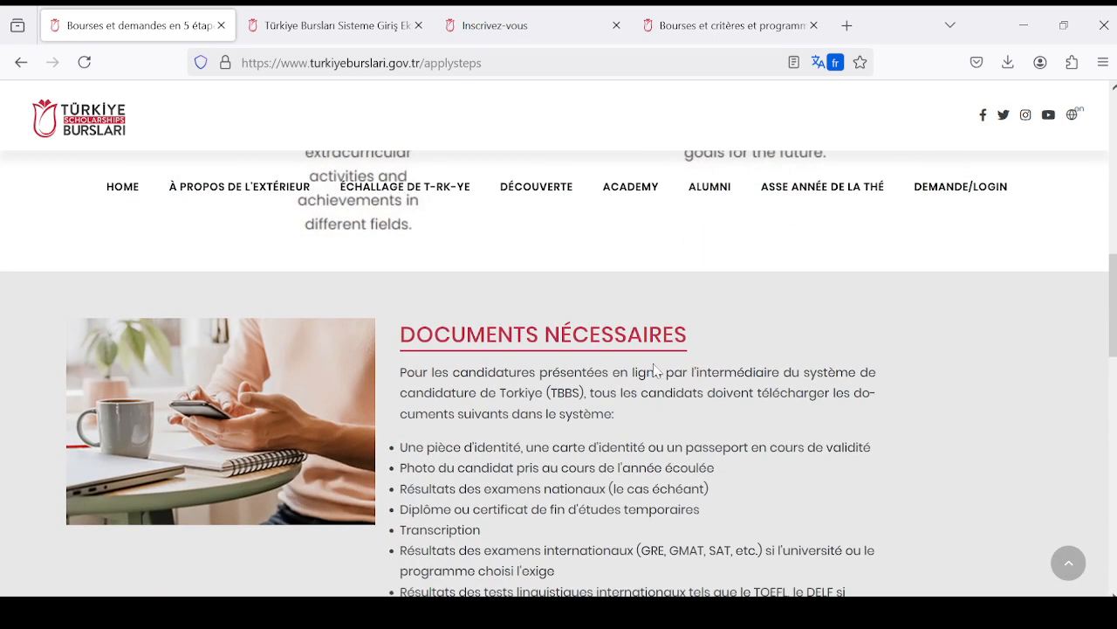
{"action": "scroll", "coordinate": [654, 369], "scroll_direction": "down", "scroll_amount": 1}
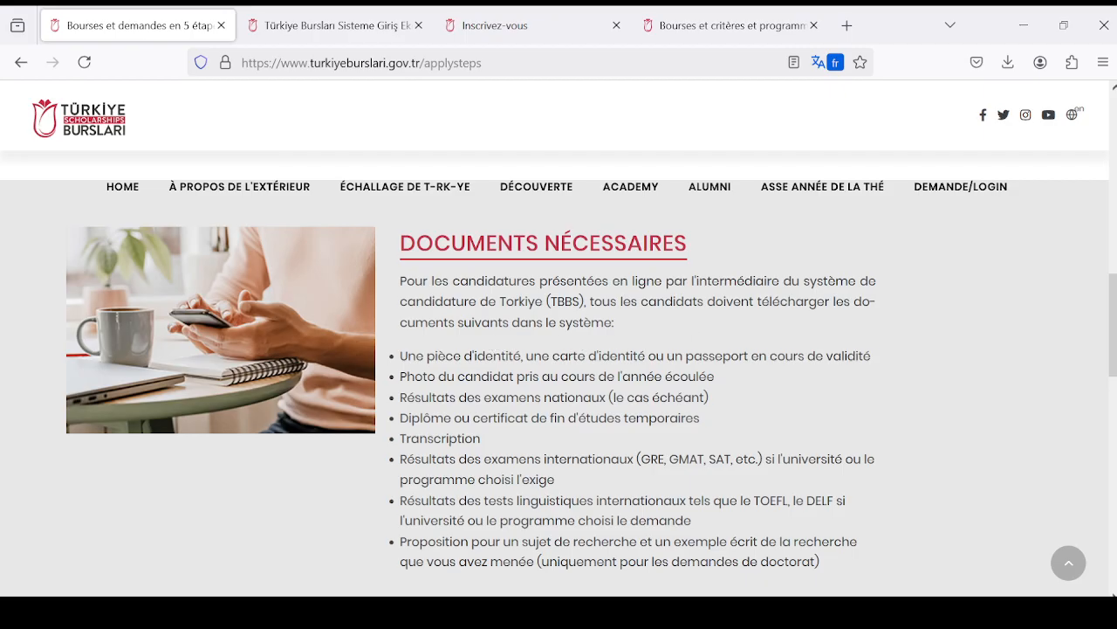
{"action": "scroll", "coordinate": [559, 349], "scroll_direction": "down", "scroll_amount": 1}
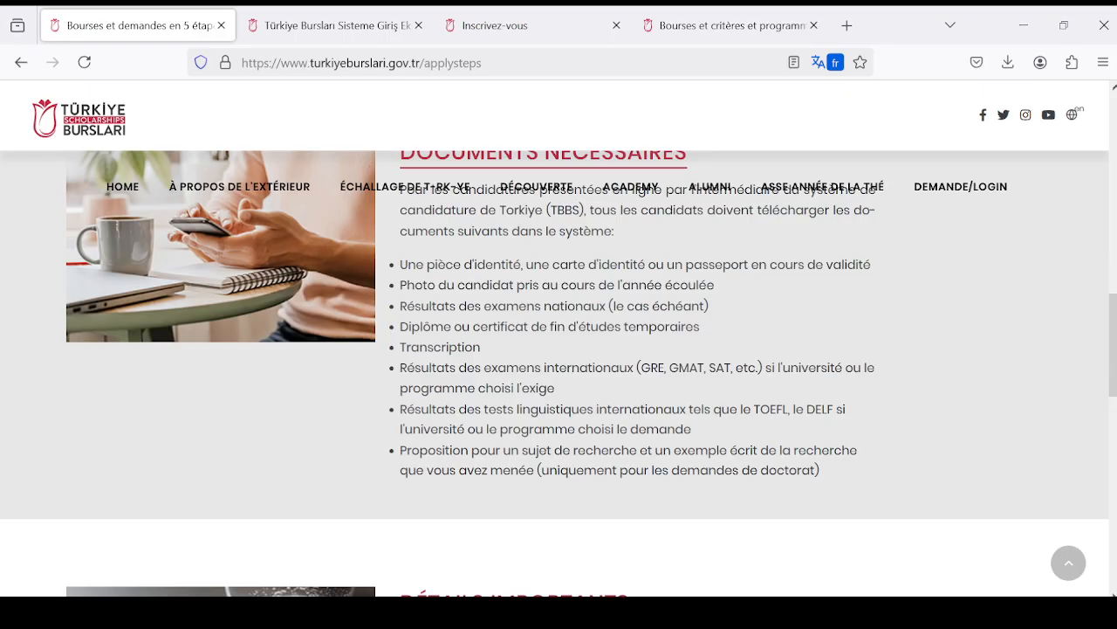
- Read the "Détails importants" section on teaching languages, international qualifications and the Turkish C1 certificate
{"action": "scroll", "coordinate": [494, 409], "scroll_direction": "down", "scroll_amount": 3}
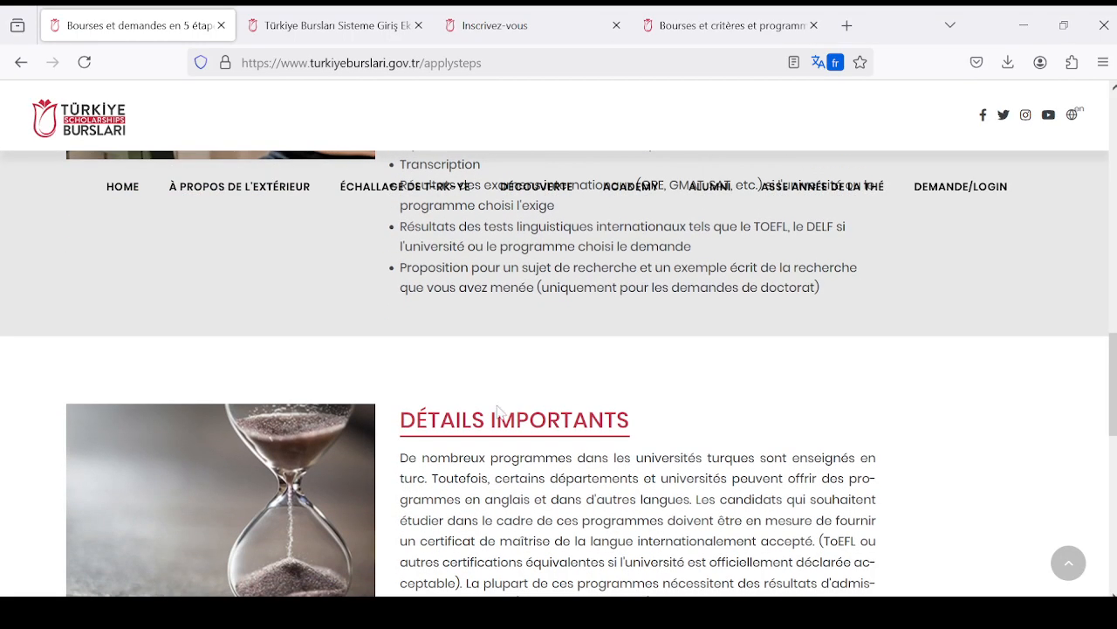
{"action": "scroll", "coordinate": [501, 410], "scroll_direction": "down", "scroll_amount": 2}
{"action": "scroll", "coordinate": [495, 384], "scroll_direction": "down", "scroll_amount": 2}
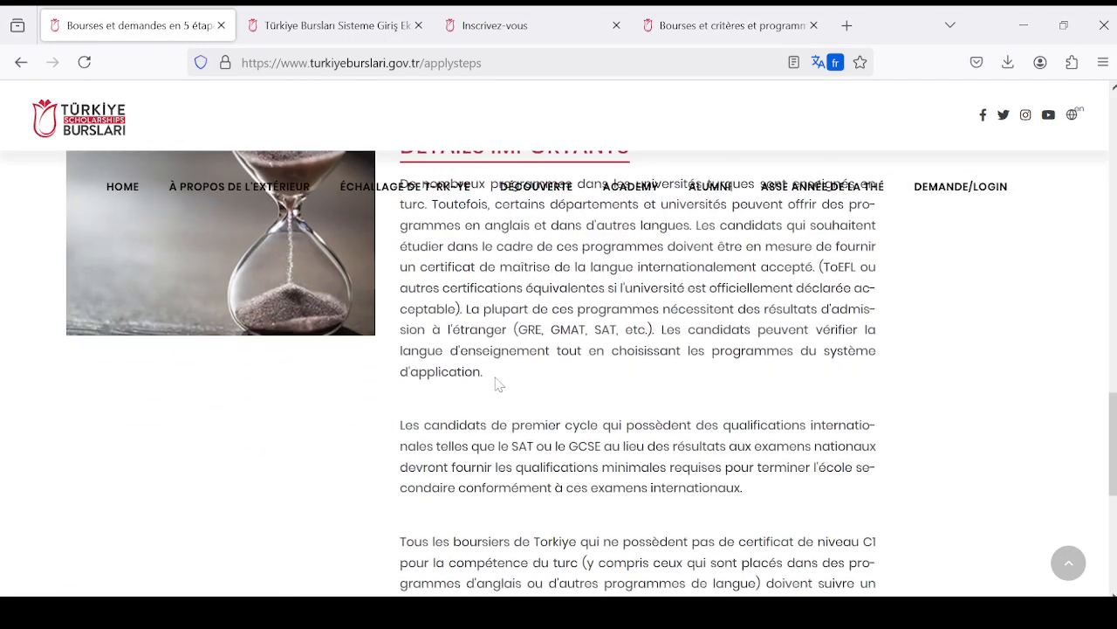
{"action": "scroll", "coordinate": [499, 384], "scroll_direction": "up", "scroll_amount": 3}
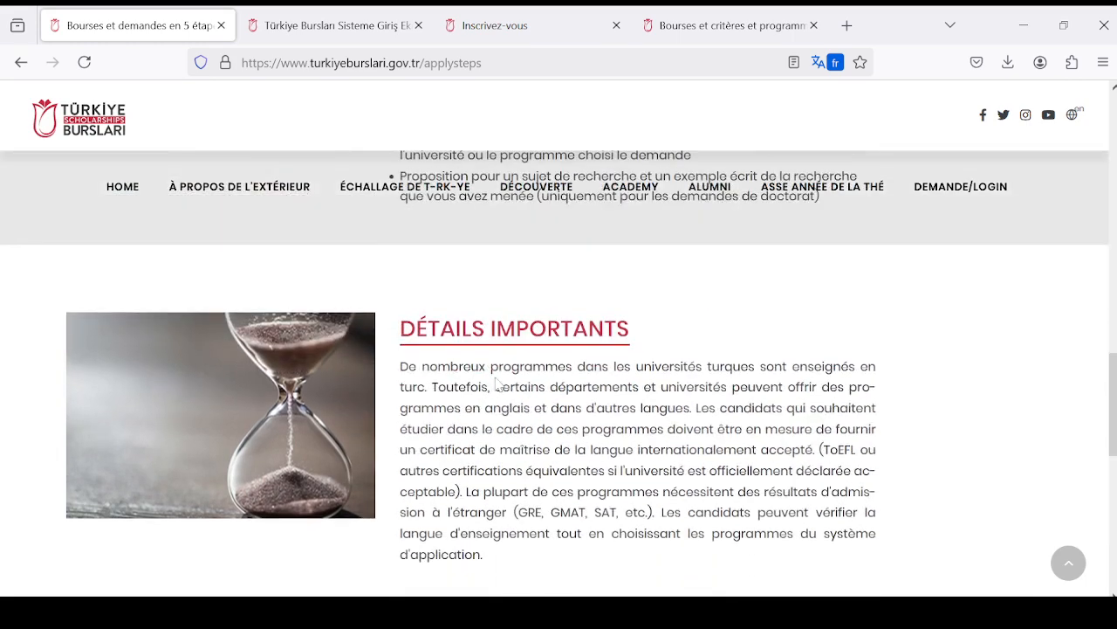
{"action": "scroll", "coordinate": [495, 384], "scroll_direction": "down", "scroll_amount": 2}
{"action": "scroll", "coordinate": [516, 379], "scroll_direction": "down", "scroll_amount": 3}
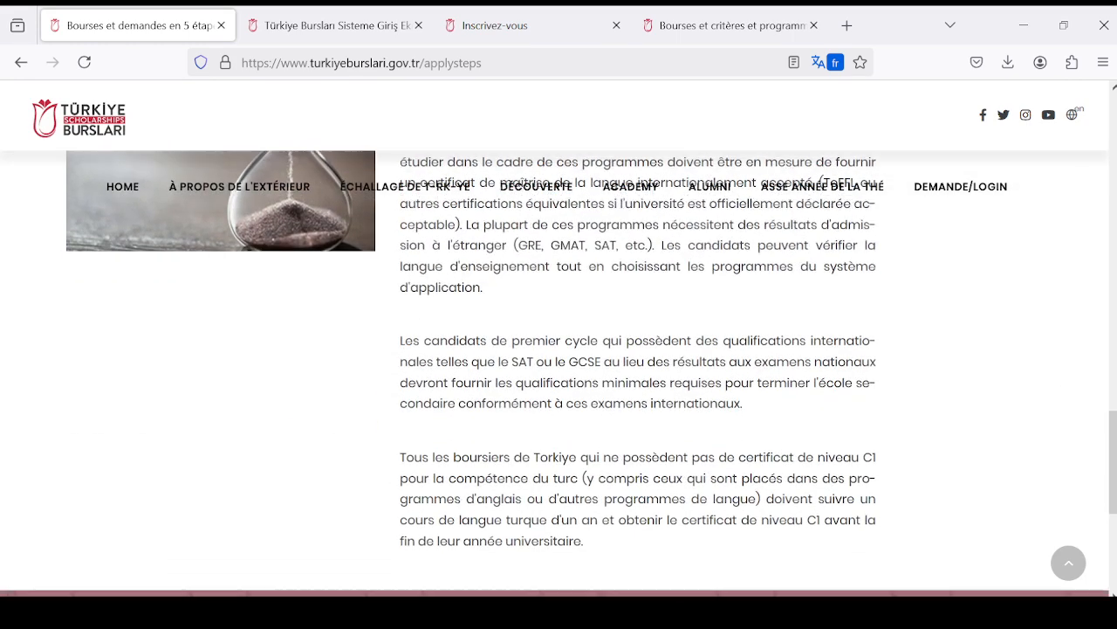
{"action": "scroll", "coordinate": [516, 379], "scroll_direction": "up", "scroll_amount": 5}
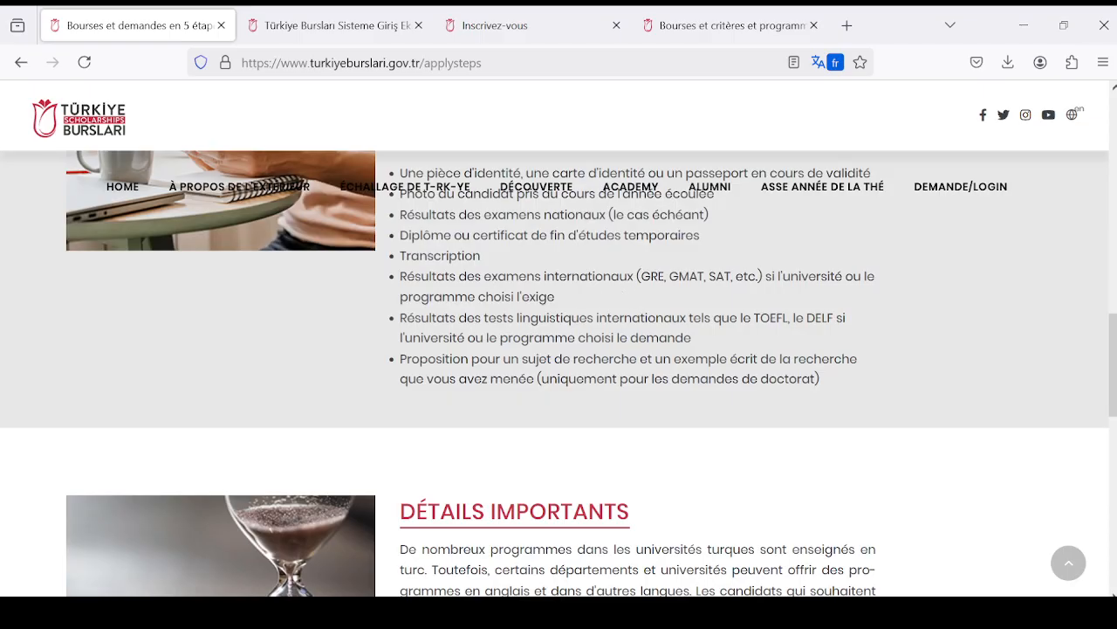
{"action": "scroll", "coordinate": [657, 405], "scroll_direction": "down", "scroll_amount": 4}
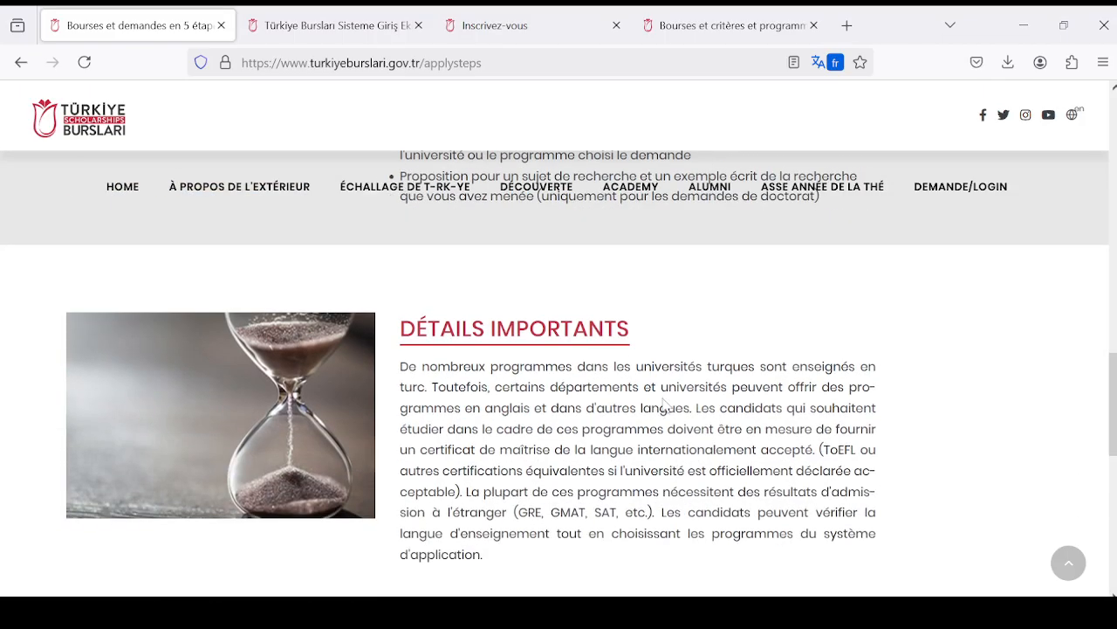
{"action": "scroll", "coordinate": [657, 405], "scroll_direction": "down", "scroll_amount": 1}
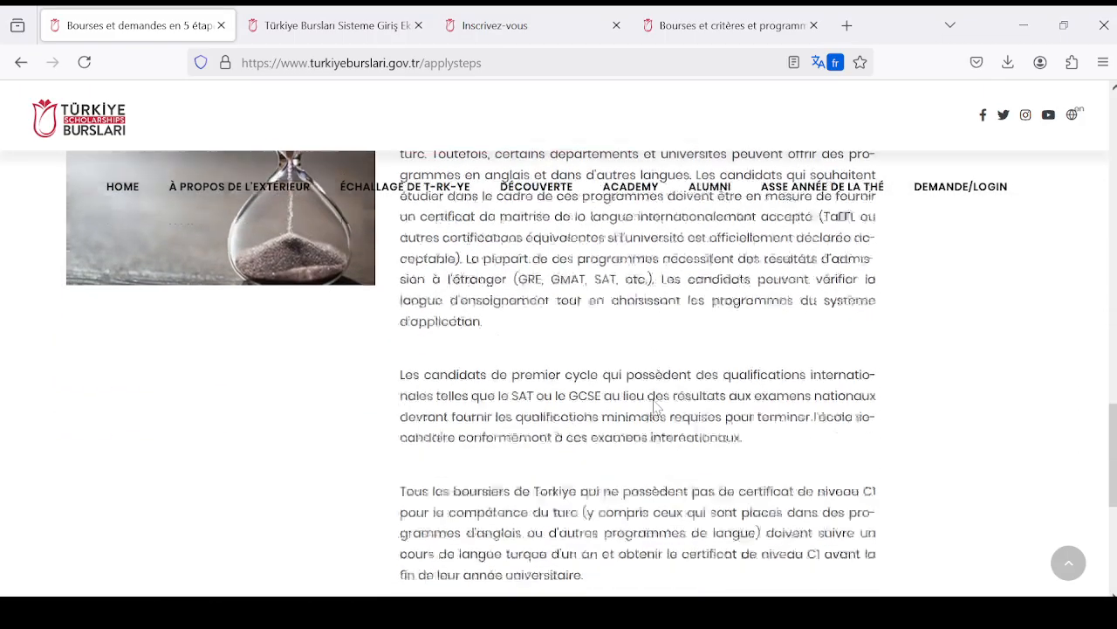
{"action": "scroll", "coordinate": [629, 403], "scroll_direction": "up", "scroll_amount": 3}
{"action": "scroll", "coordinate": [548, 399], "scroll_direction": "down", "scroll_amount": 3}
{"action": "scroll", "coordinate": [548, 399], "scroll_direction": "down", "scroll_amount": 2}
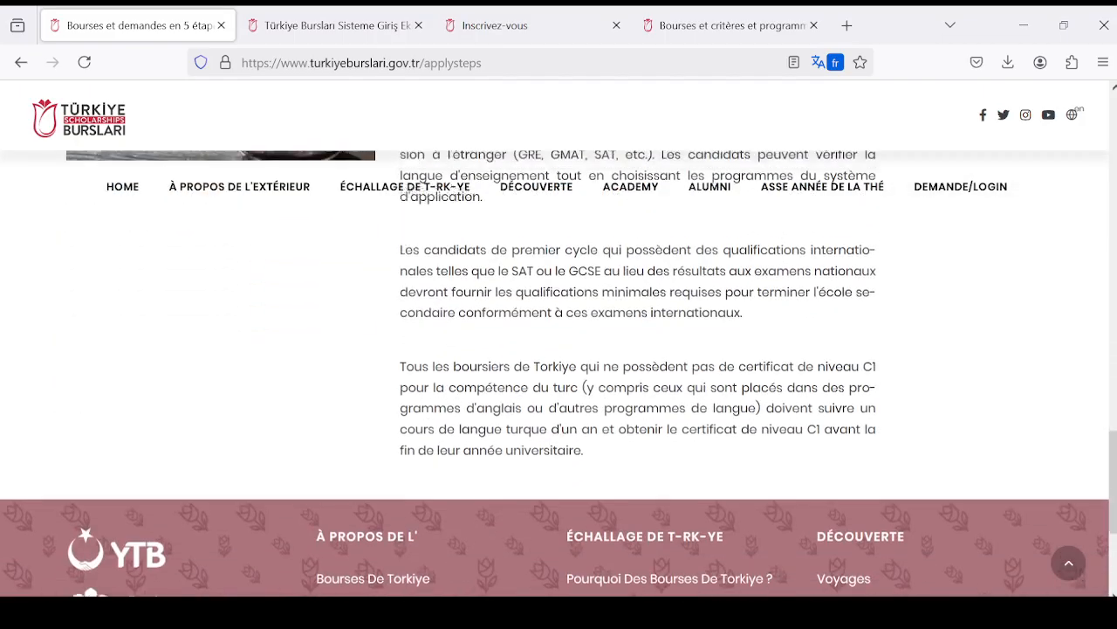
- Open the "Processus d'évaluation et de sélection" page and look over its introduction and list of evaluation stages
{"action": "scroll", "coordinate": [505, 378], "scroll_direction": "up", "scroll_amount": 2}
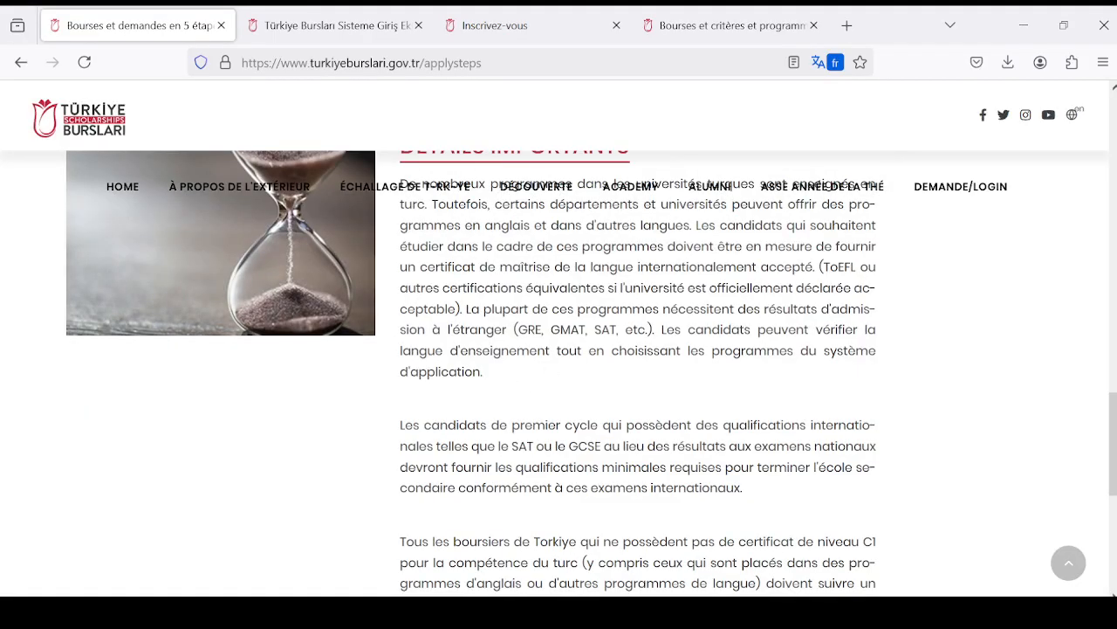
{"action": "scroll", "coordinate": [559, 375], "scroll_direction": "up", "scroll_amount": 3}
{"action": "scroll", "coordinate": [576, 419], "scroll_direction": "up", "scroll_amount": 10}
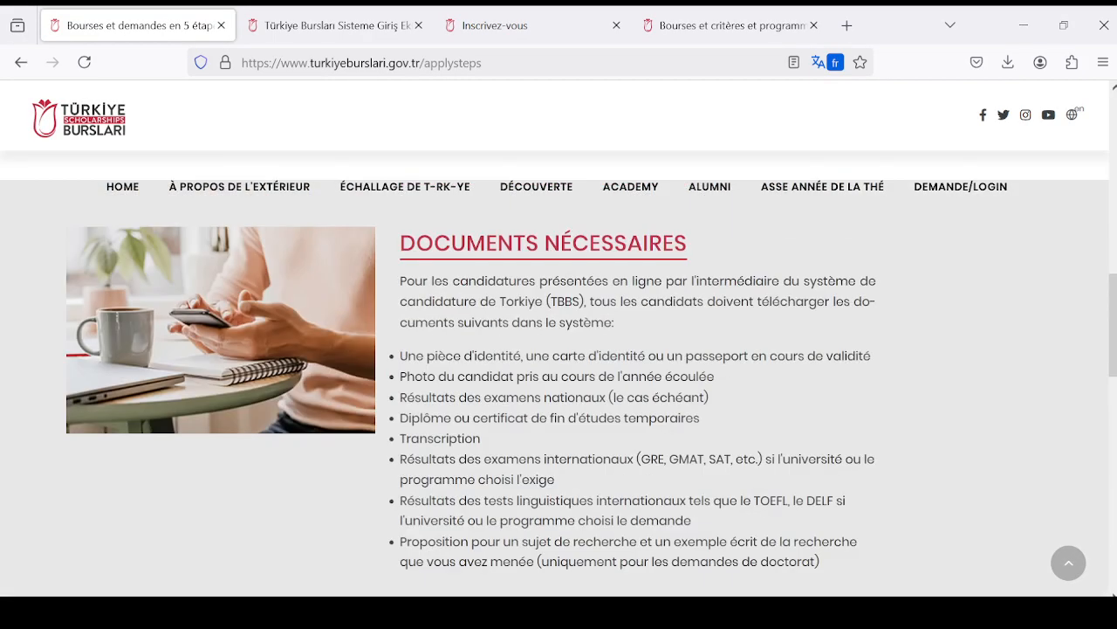
{"action": "mouse_move", "coordinate": [411, 184]}
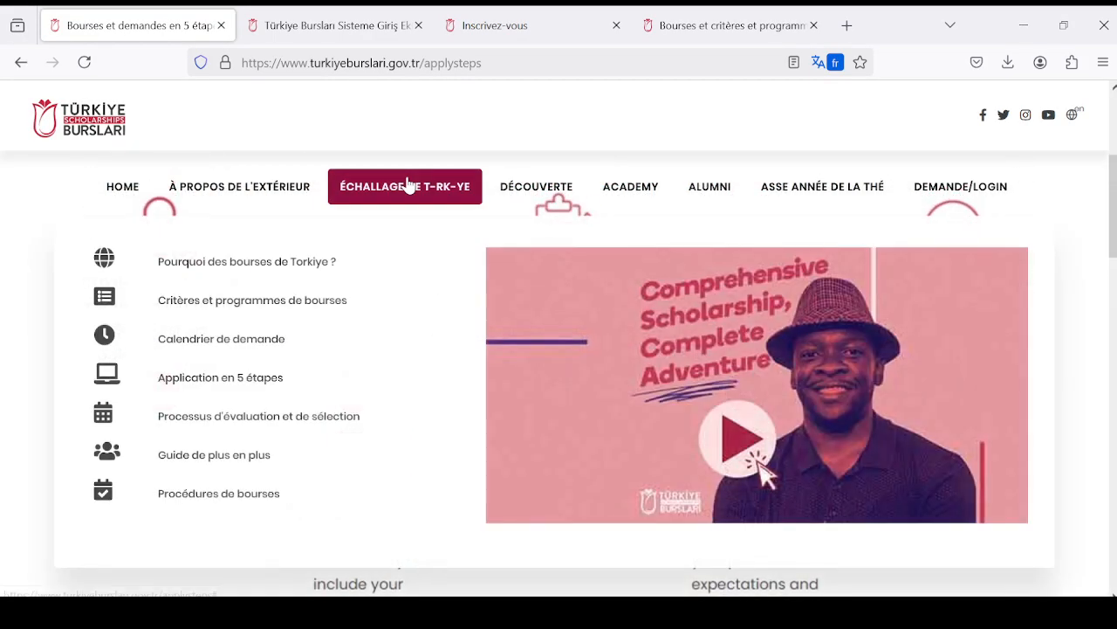
{"action": "left_click", "coordinate": [333, 419]}
{"action": "scroll", "coordinate": [646, 390], "scroll_direction": "down", "scroll_amount": 1}
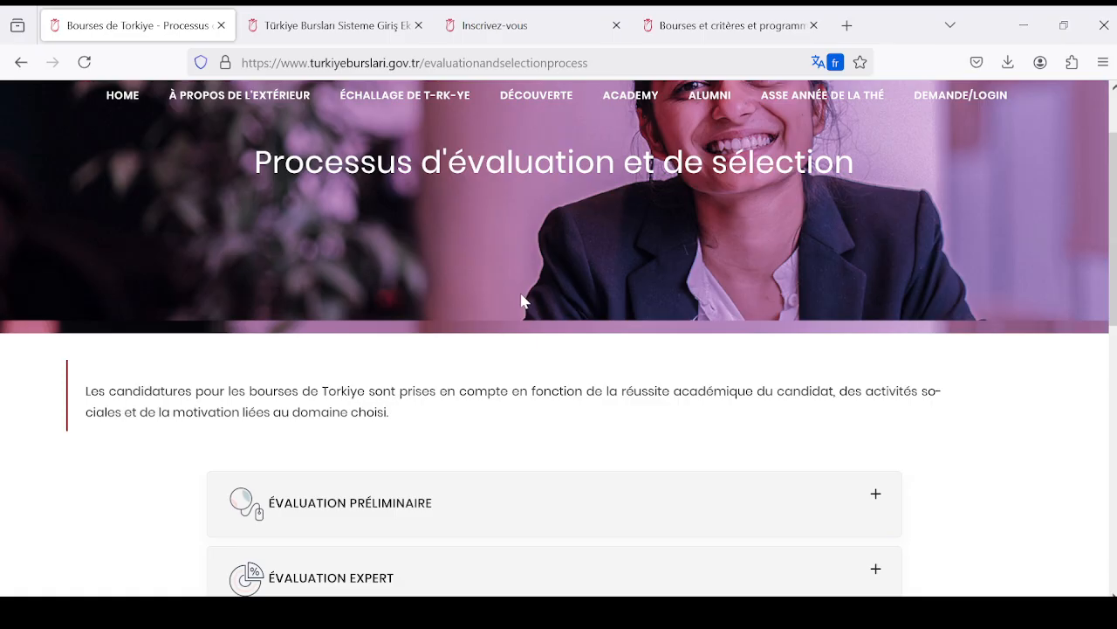
{"action": "scroll", "coordinate": [522, 300], "scroll_direction": "down", "scroll_amount": 2}
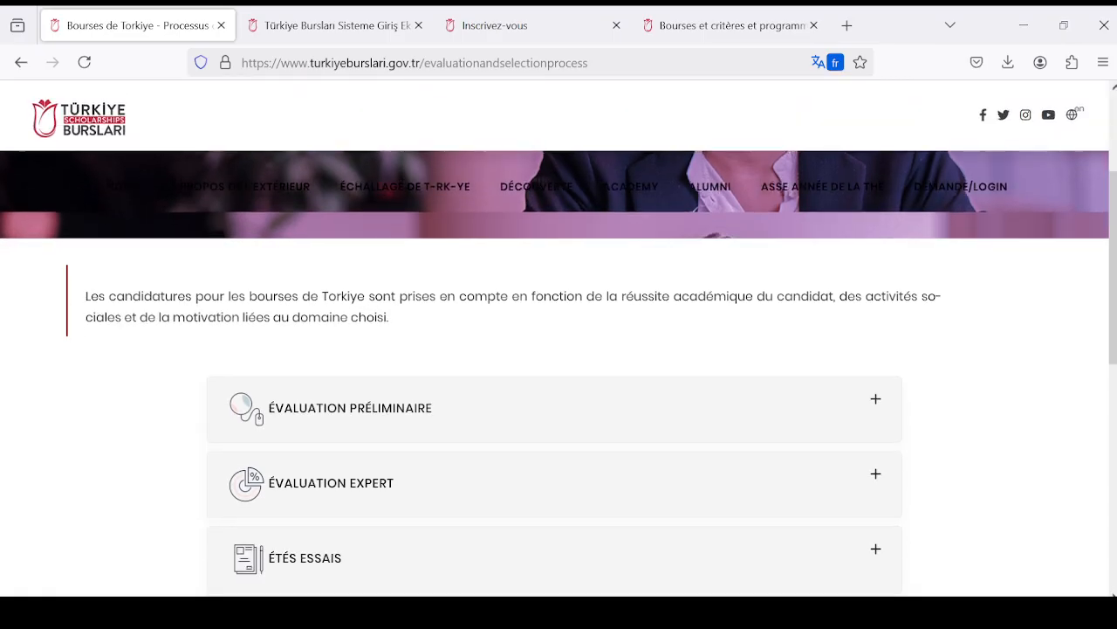
{"action": "scroll", "coordinate": [524, 300], "scroll_direction": "up", "scroll_amount": 1}
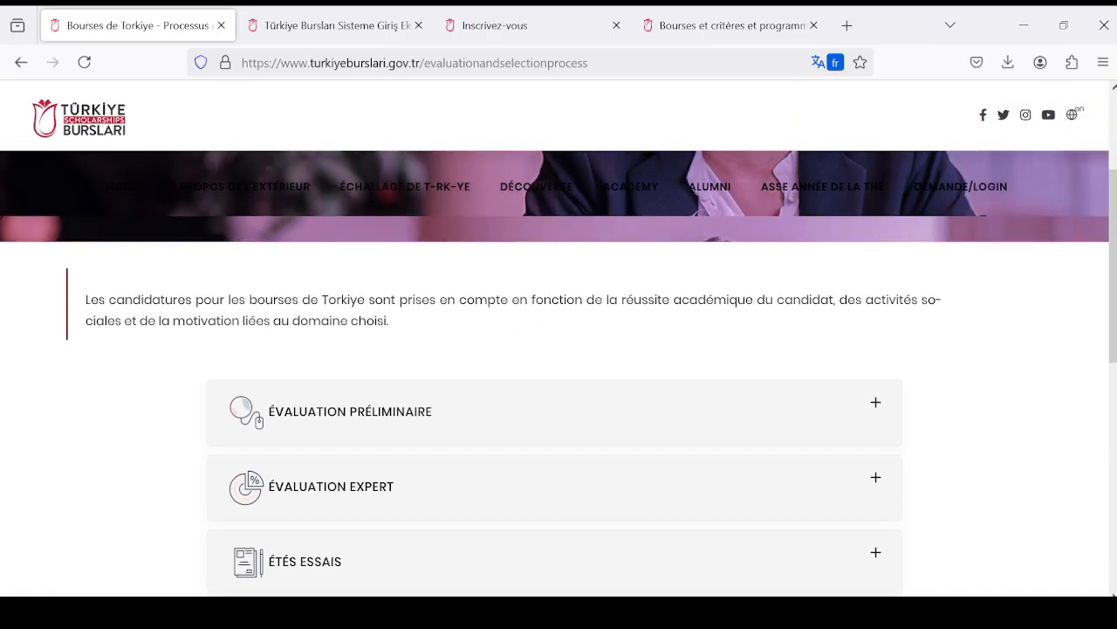
{"action": "scroll", "coordinate": [516, 303], "scroll_direction": "up", "scroll_amount": 2}
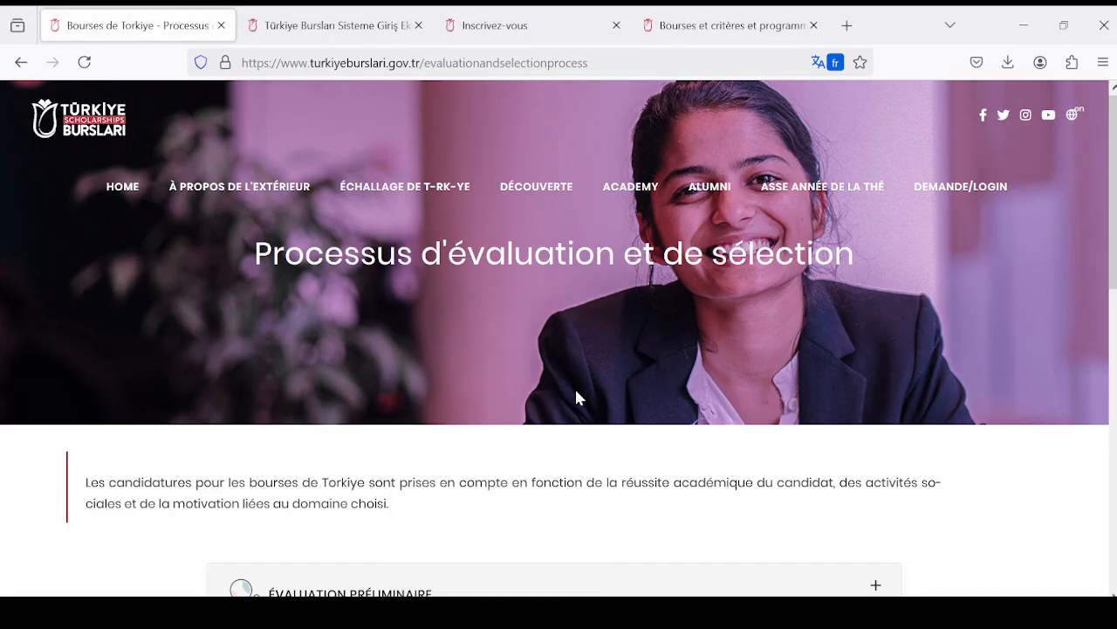
{"action": "scroll", "coordinate": [615, 341], "scroll_direction": "down", "scroll_amount": 2}
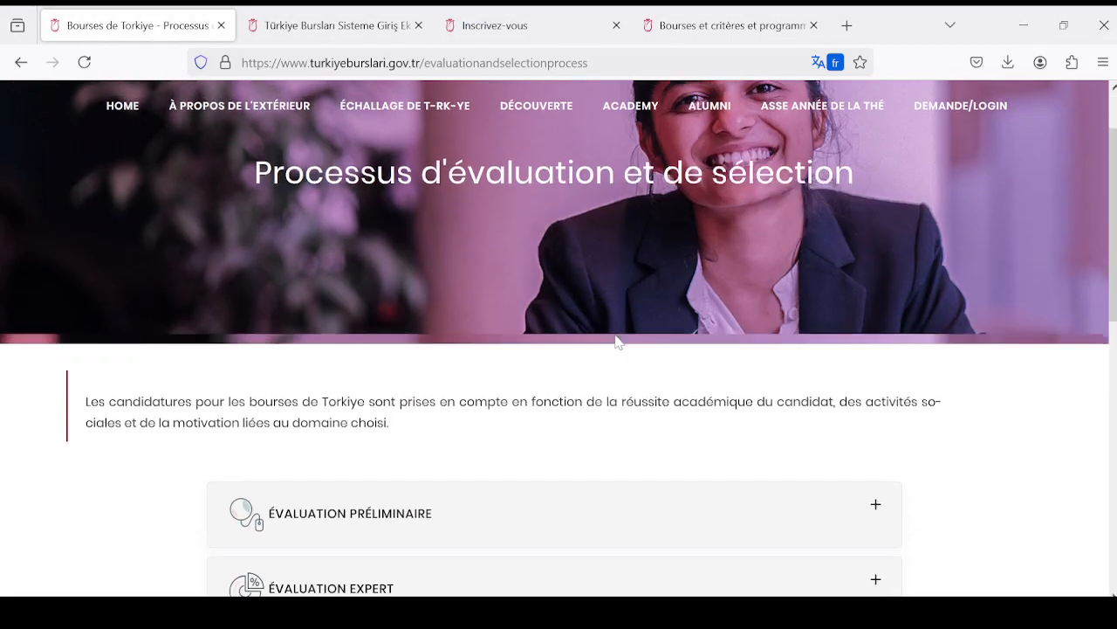
{"action": "scroll", "coordinate": [601, 342], "scroll_direction": "up", "scroll_amount": 2}
{"action": "scroll", "coordinate": [523, 346], "scroll_direction": "down", "scroll_amount": 3}
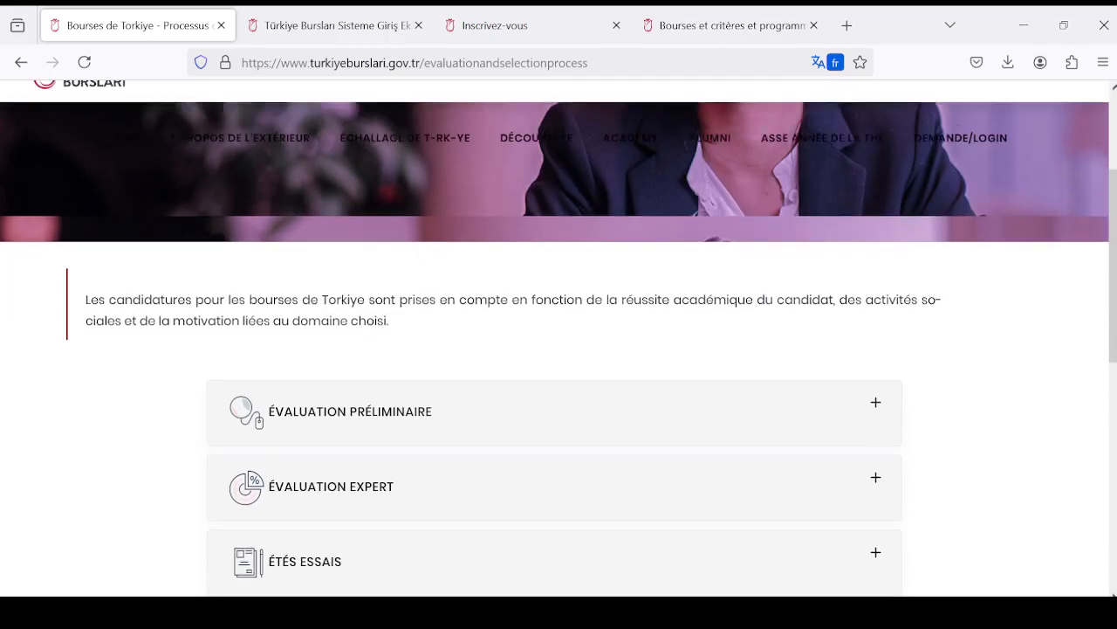
{"action": "scroll", "coordinate": [526, 325], "scroll_direction": "up", "scroll_amount": 2}
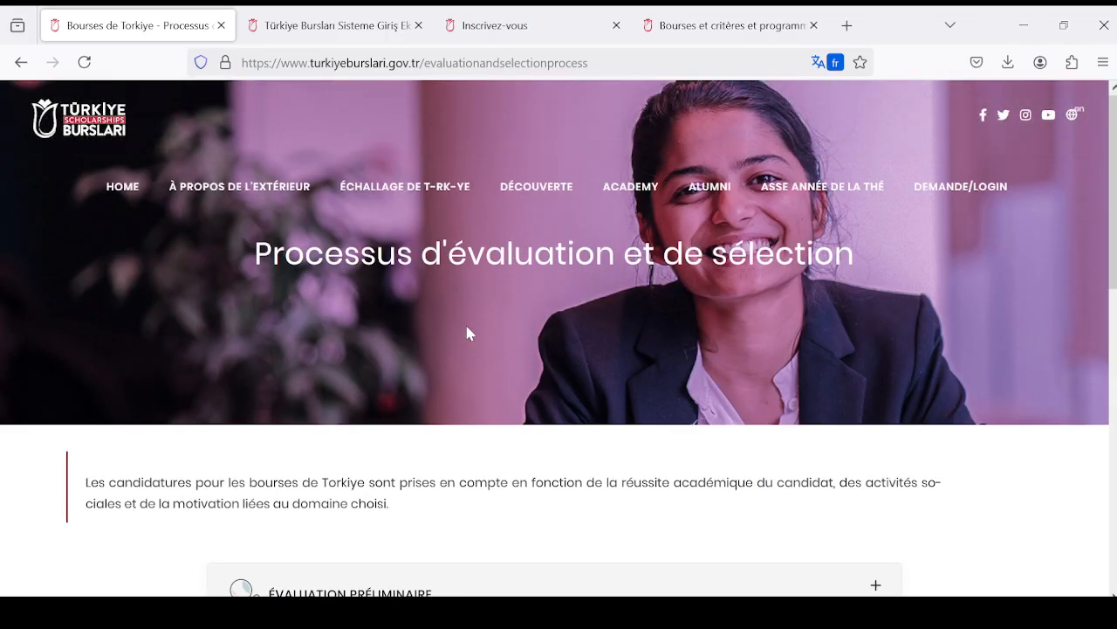
- Expand the "Évaluation préliminaire" stage and read its basic screening criteria
{"action": "scroll", "coordinate": [468, 332], "scroll_direction": "down", "scroll_amount": 2}
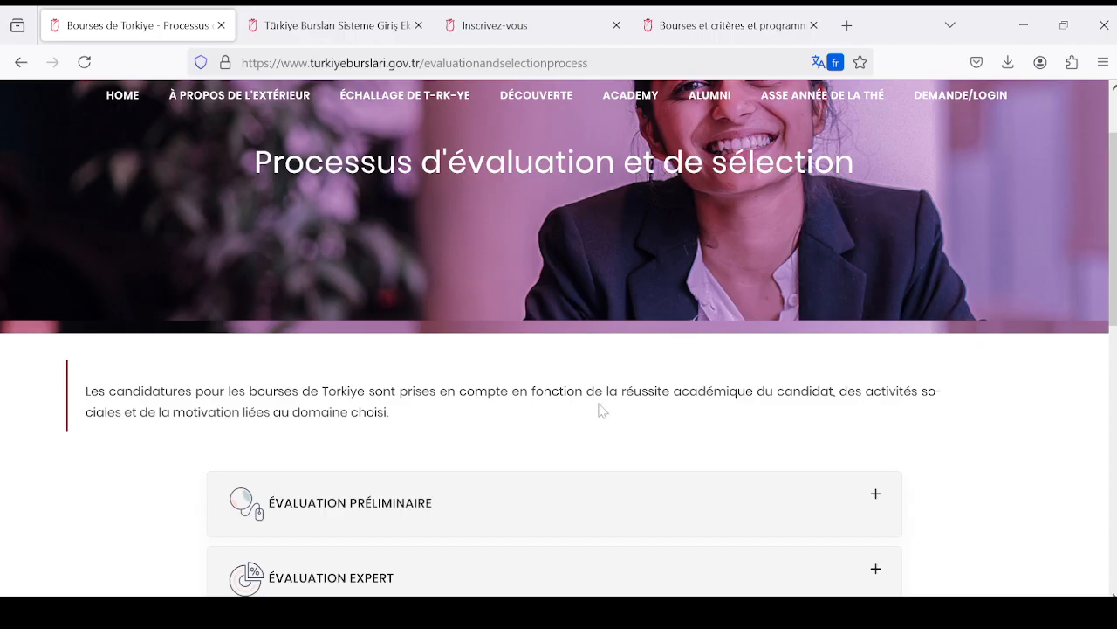
{"action": "scroll", "coordinate": [558, 414], "scroll_direction": "down", "scroll_amount": 1}
{"action": "scroll", "coordinate": [558, 414], "scroll_direction": "down", "scroll_amount": 2}
{"action": "scroll", "coordinate": [554, 414], "scroll_direction": "up", "scroll_amount": 4}
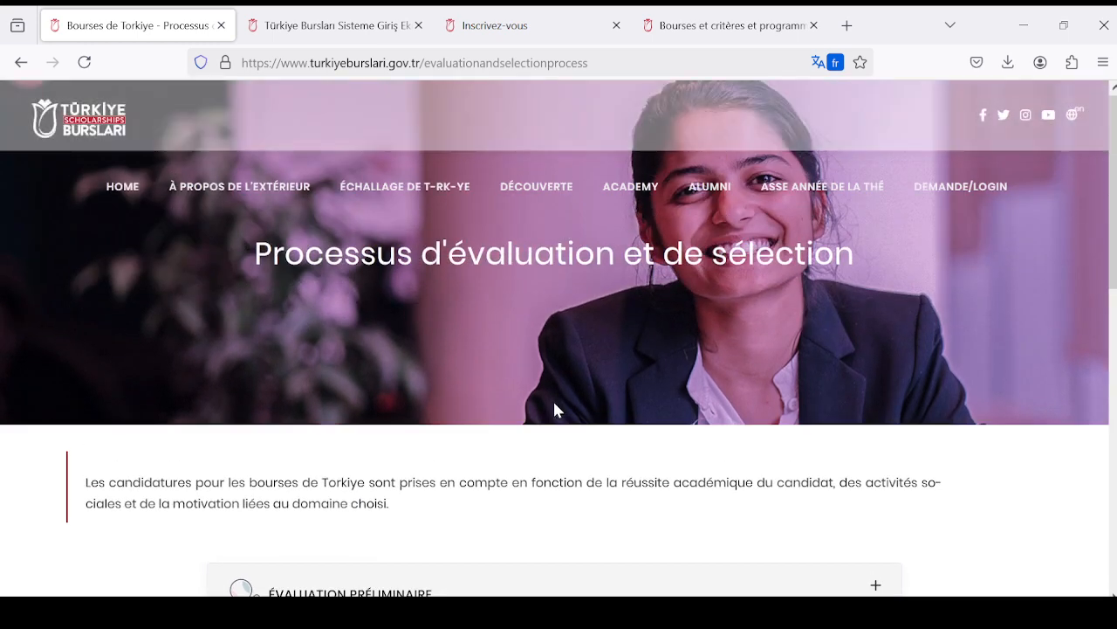
{"action": "scroll", "coordinate": [542, 402], "scroll_direction": "down", "scroll_amount": 2}
{"action": "scroll", "coordinate": [498, 407], "scroll_direction": "down", "scroll_amount": 2}
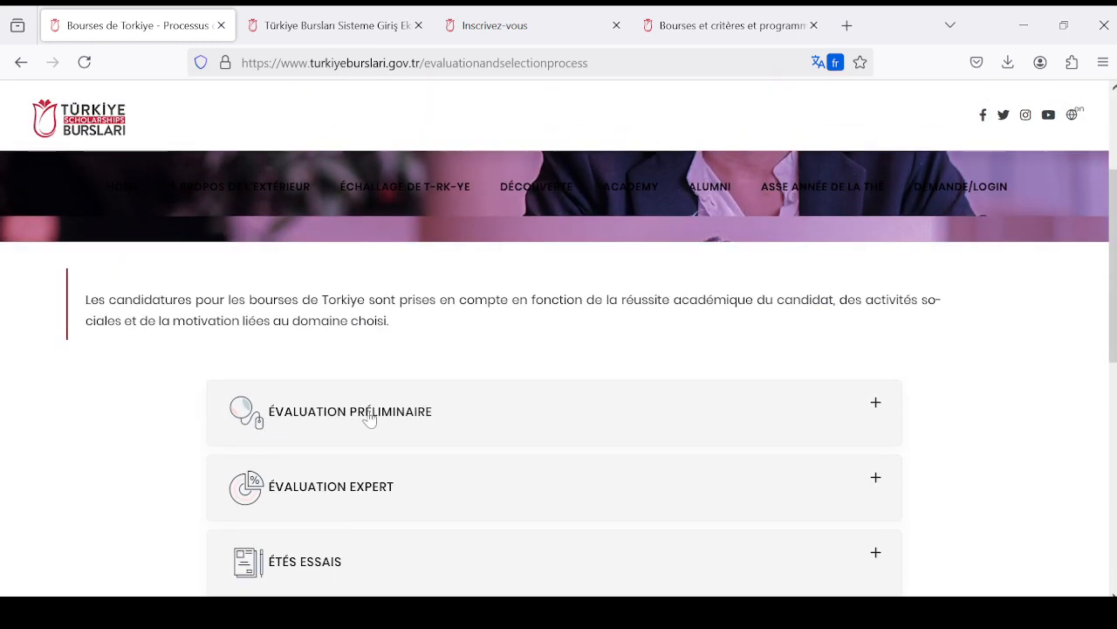
{"action": "left_click", "coordinate": [862, 406]}
{"action": "scroll", "coordinate": [860, 406], "scroll_direction": "down", "scroll_amount": 2}
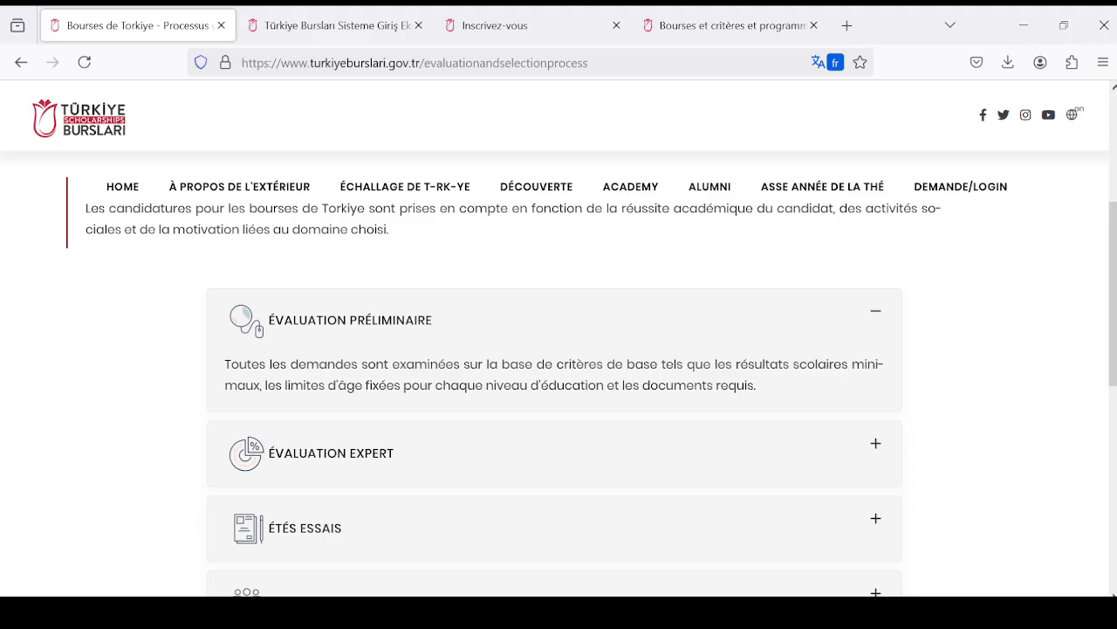
- Expand the "Évaluation expert" stage and read how the expert committee examines eligible applications
{"action": "scroll", "coordinate": [739, 399], "scroll_direction": "down", "scroll_amount": 2}
{"action": "scroll", "coordinate": [415, 316], "scroll_direction": "up", "scroll_amount": 2}
{"action": "scroll", "coordinate": [448, 371], "scroll_direction": "down", "scroll_amount": 2}
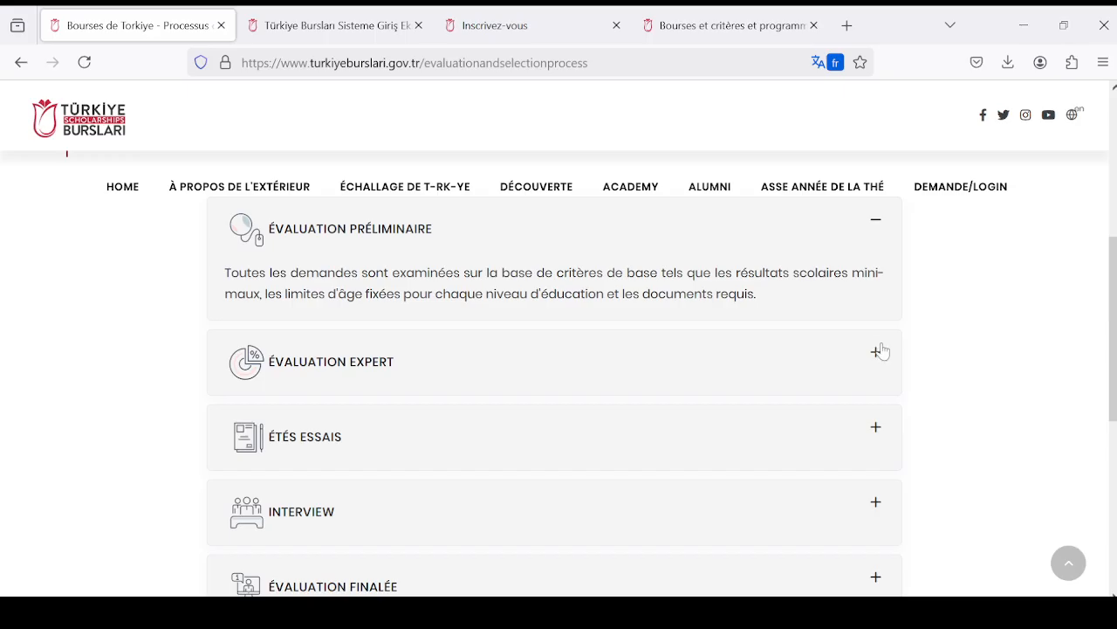
{"action": "left_click", "coordinate": [877, 352]}
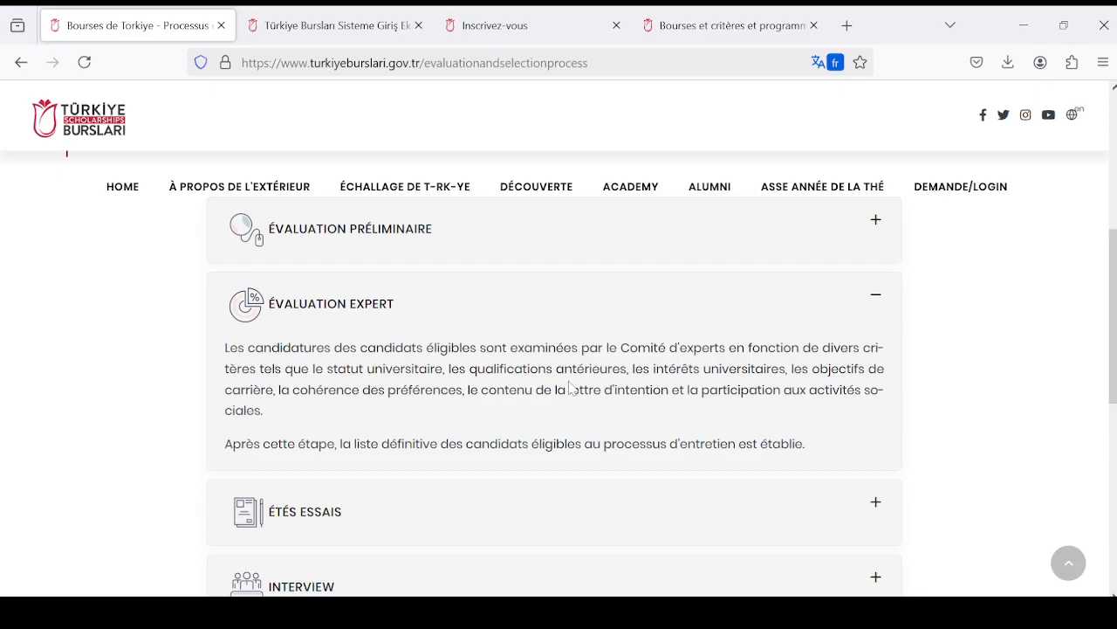
- Expand the "Étés essais" stage and read how the quantitative test for undergraduate candidates is organised
{"action": "scroll", "coordinate": [572, 386], "scroll_direction": "down", "scroll_amount": 1}
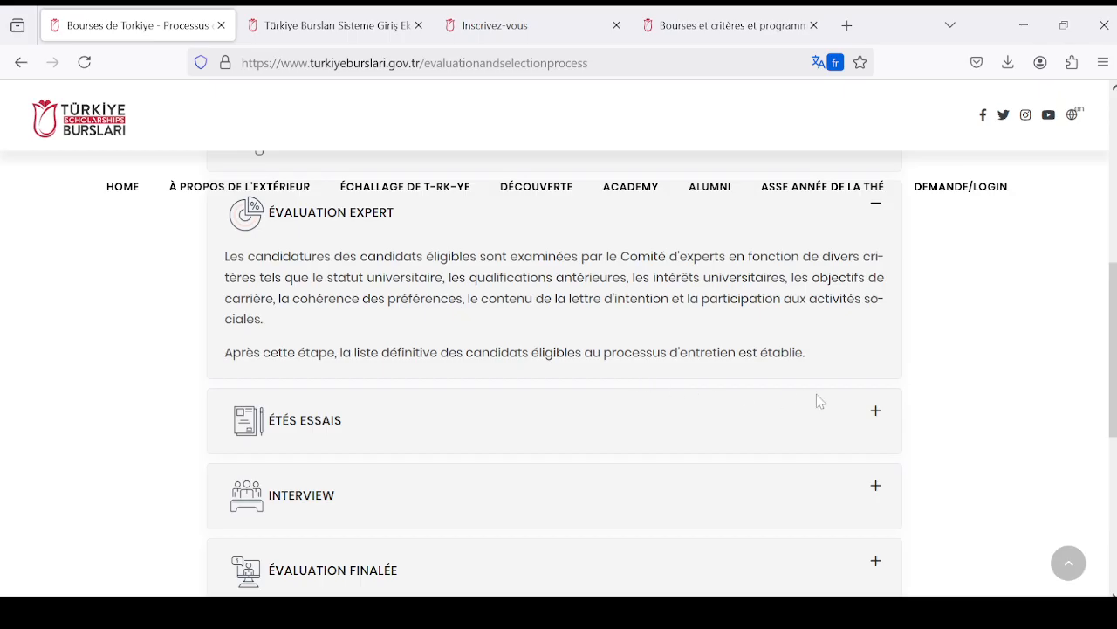
{"action": "left_click", "coordinate": [875, 411]}
{"action": "scroll", "coordinate": [422, 349], "scroll_direction": "down", "scroll_amount": 1}
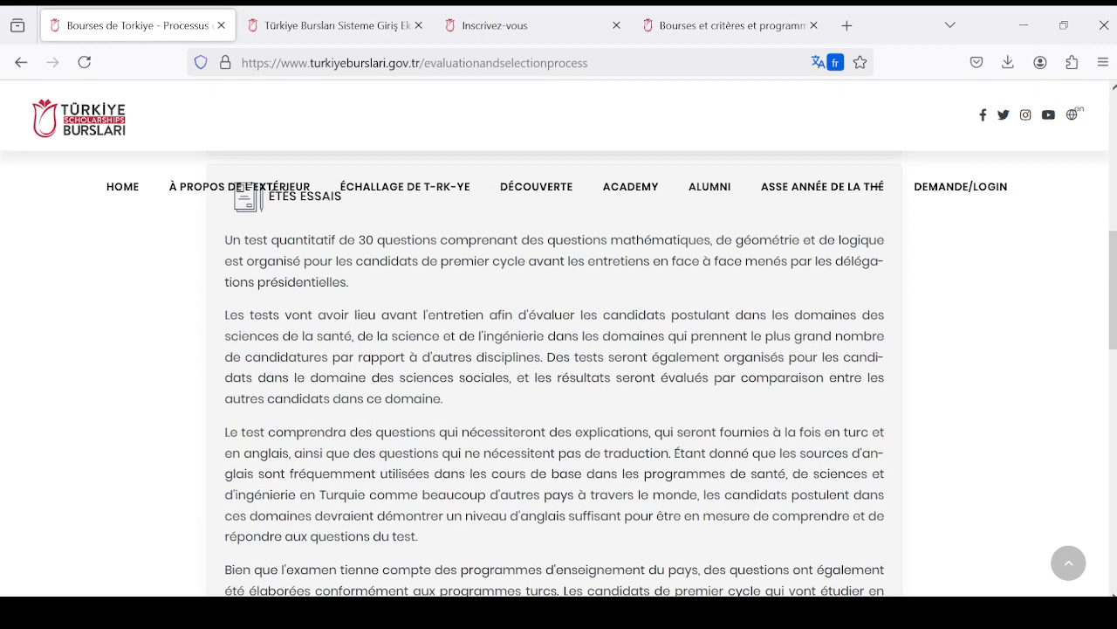
{"action": "scroll", "coordinate": [422, 349], "scroll_direction": "up", "scroll_amount": 1}
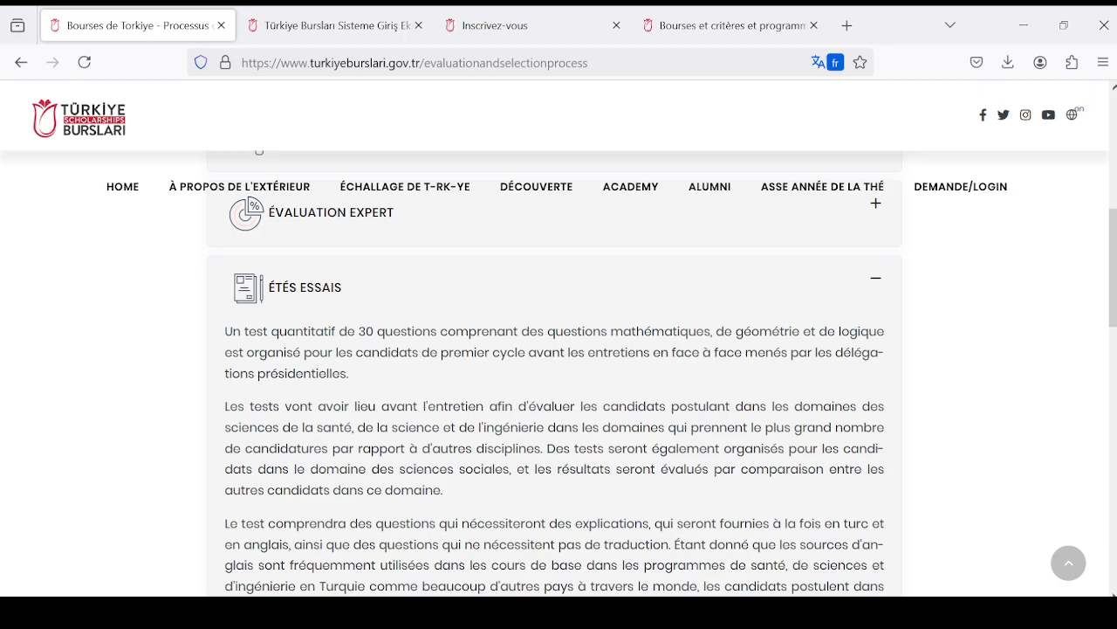
{"action": "scroll", "coordinate": [554, 393], "scroll_direction": "down", "scroll_amount": 2}
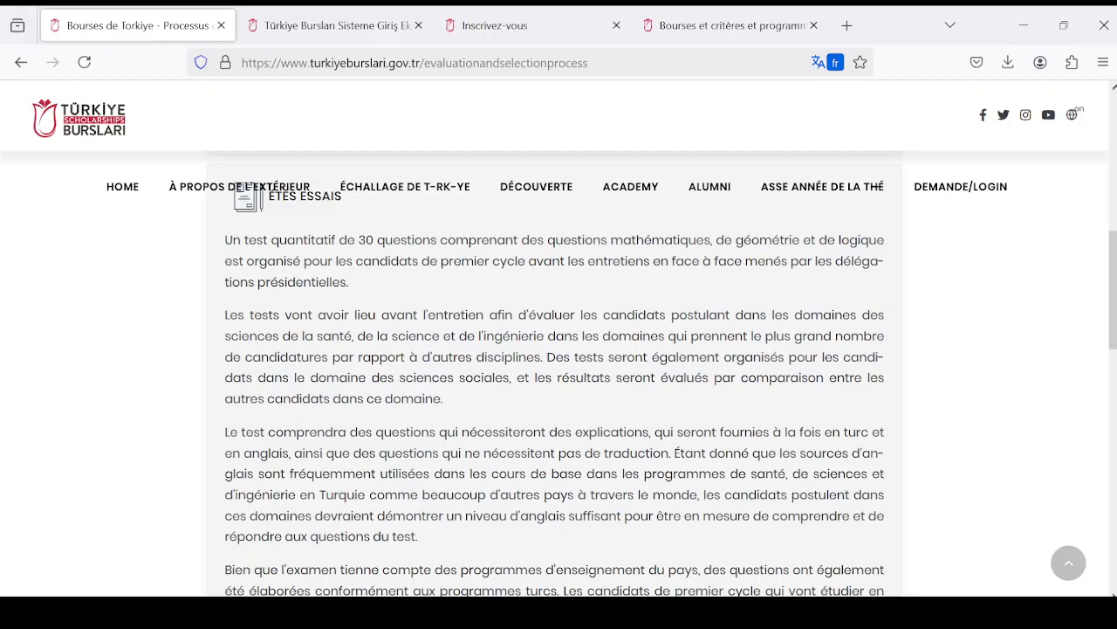
{"action": "scroll", "coordinate": [425, 289], "scroll_direction": "down", "scroll_amount": 8}
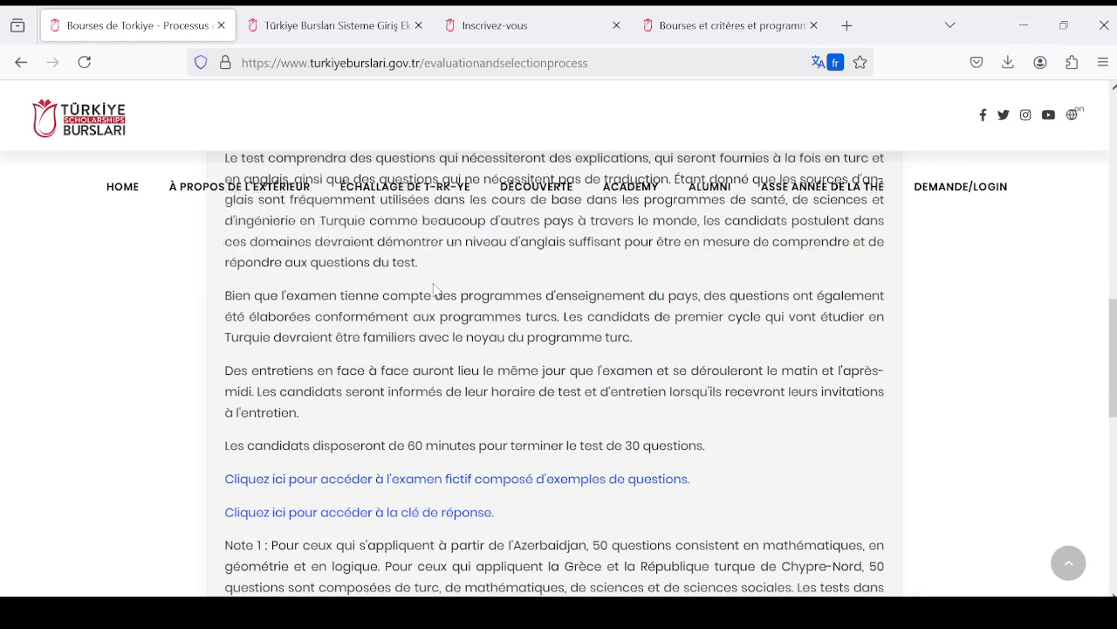
{"action": "scroll", "coordinate": [425, 289], "scroll_direction": "up", "scroll_amount": 2}
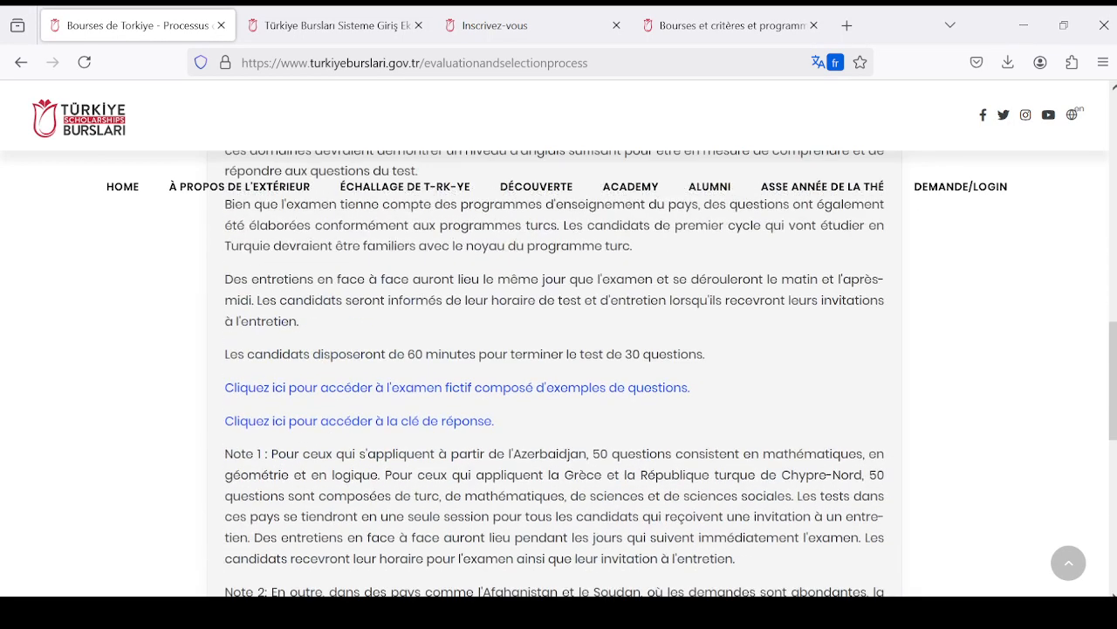
{"action": "scroll", "coordinate": [432, 326], "scroll_direction": "up", "scroll_amount": 5}
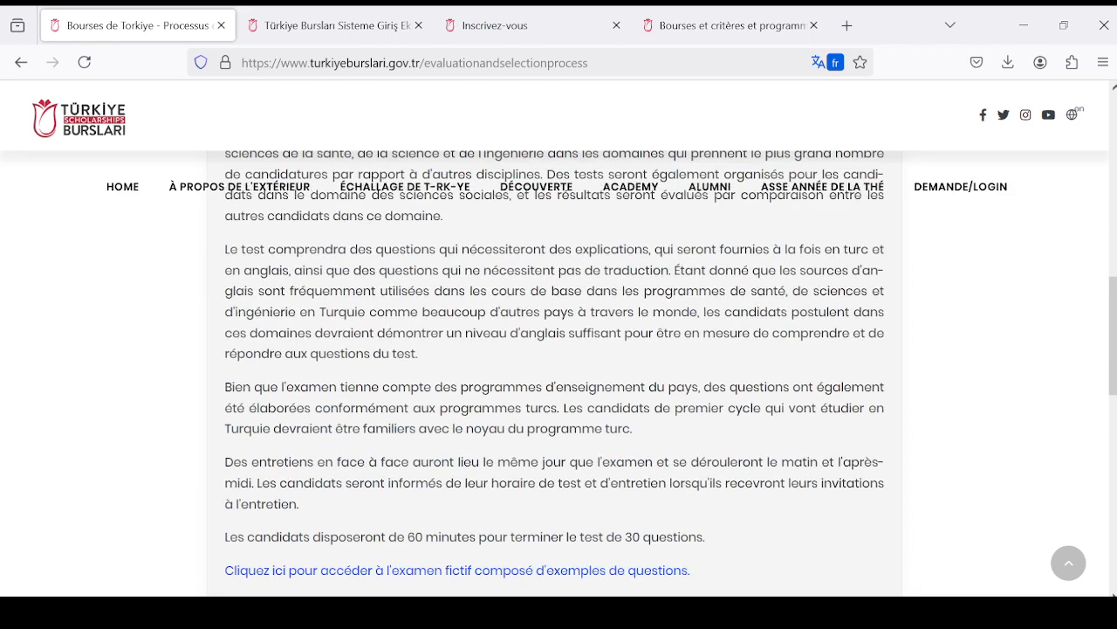
{"action": "scroll", "coordinate": [449, 324], "scroll_direction": "up", "scroll_amount": 2}
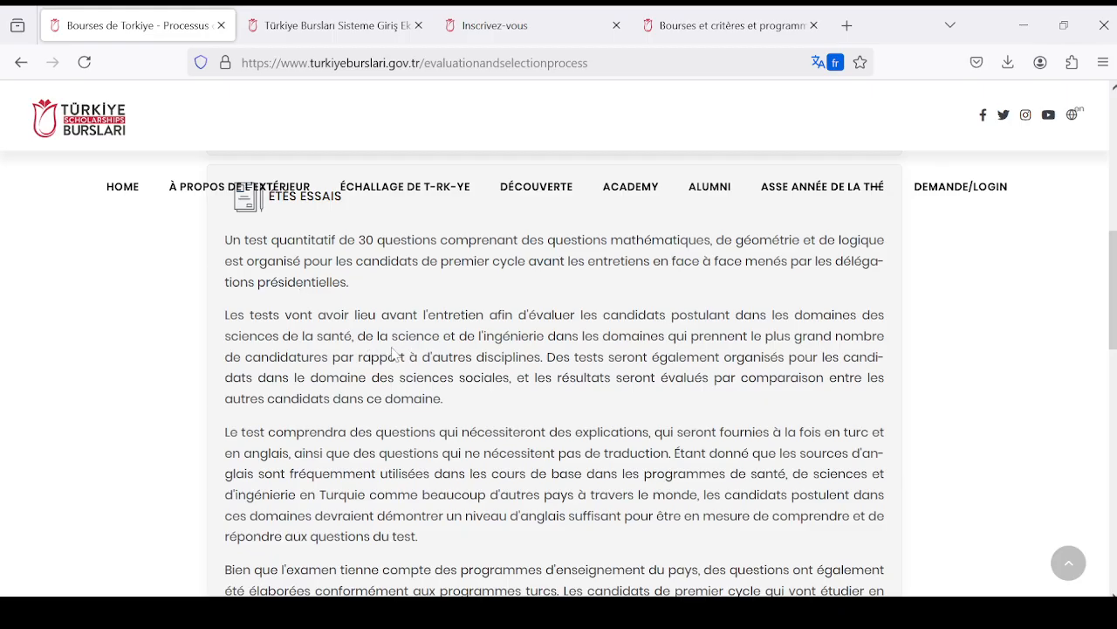
- Reread the "Étés essais" details on fields tested, question languages, Turkish curriculum, interview scheduling and test duration
{"action": "scroll", "coordinate": [393, 353], "scroll_direction": "down", "scroll_amount": 2}
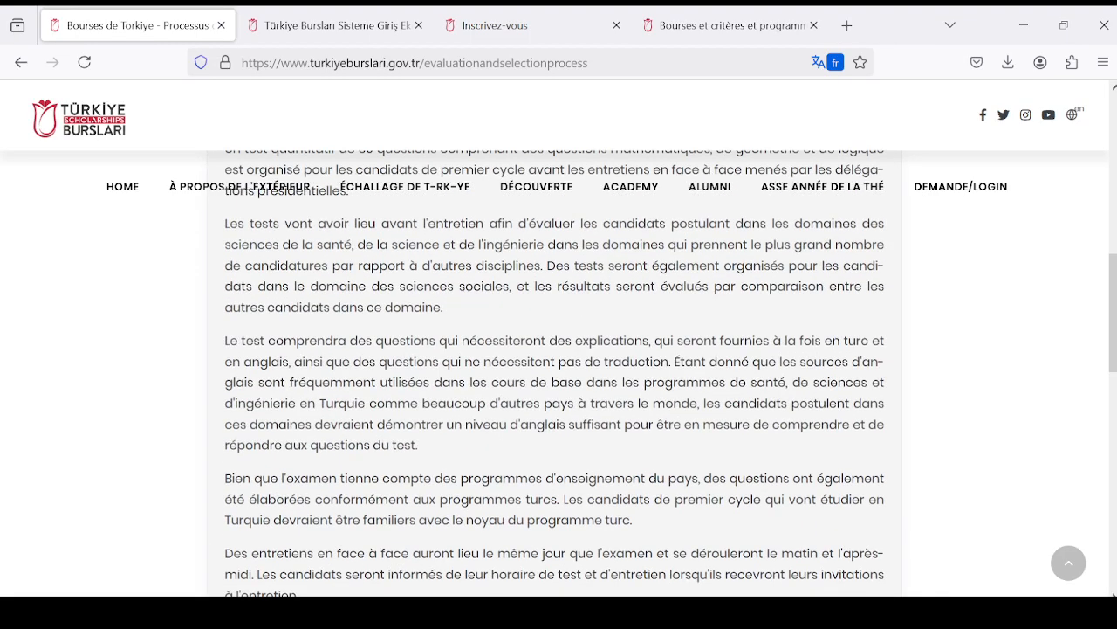
{"action": "scroll", "coordinate": [561, 375], "scroll_direction": "up", "scroll_amount": 2}
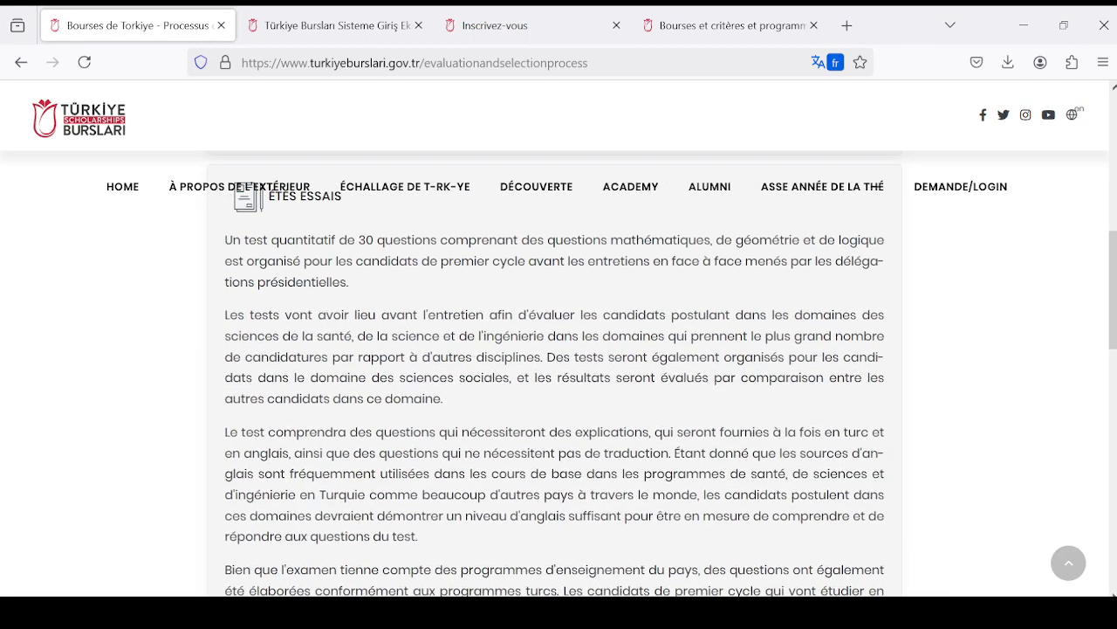
{"action": "scroll", "coordinate": [402, 351], "scroll_direction": "down", "scroll_amount": 8}
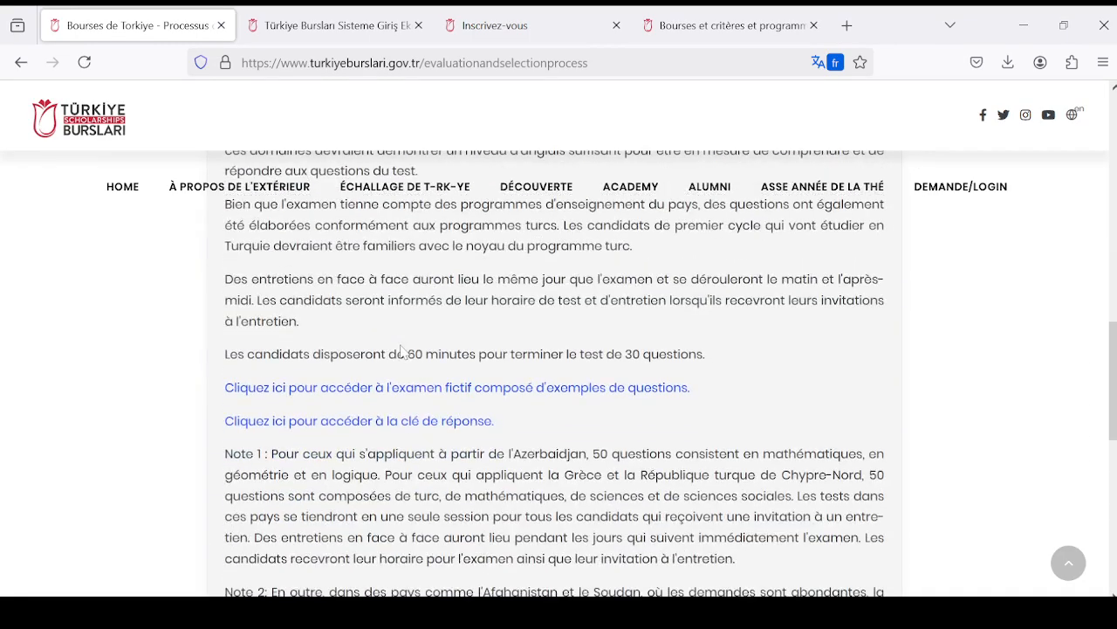
{"action": "scroll", "coordinate": [402, 351], "scroll_direction": "up", "scroll_amount": 2}
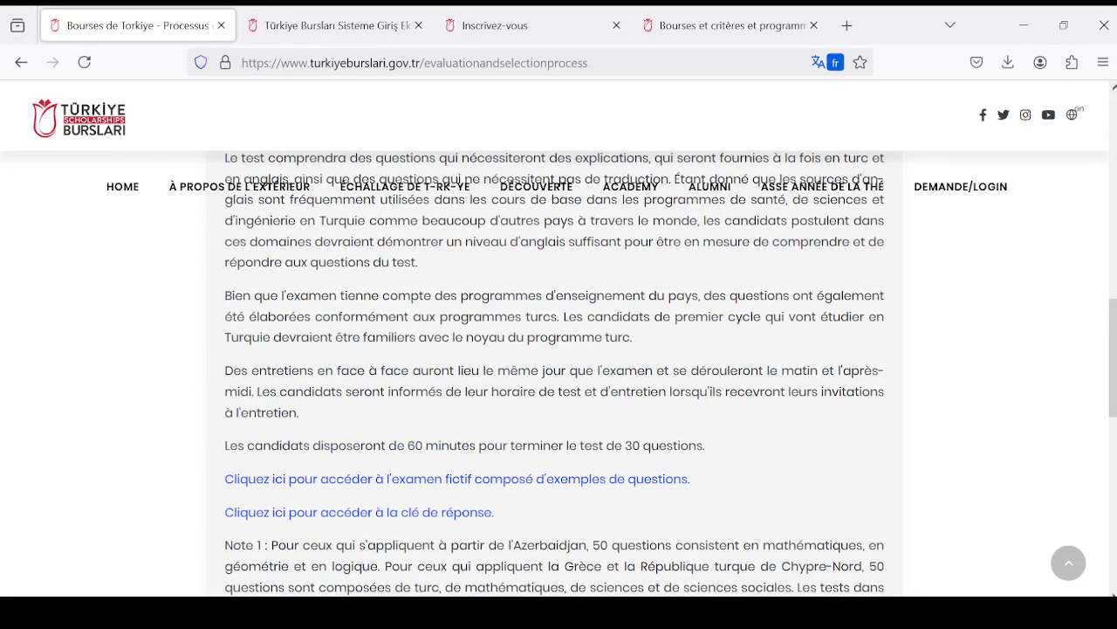
{"action": "scroll", "coordinate": [384, 358], "scroll_direction": "up", "scroll_amount": 4}
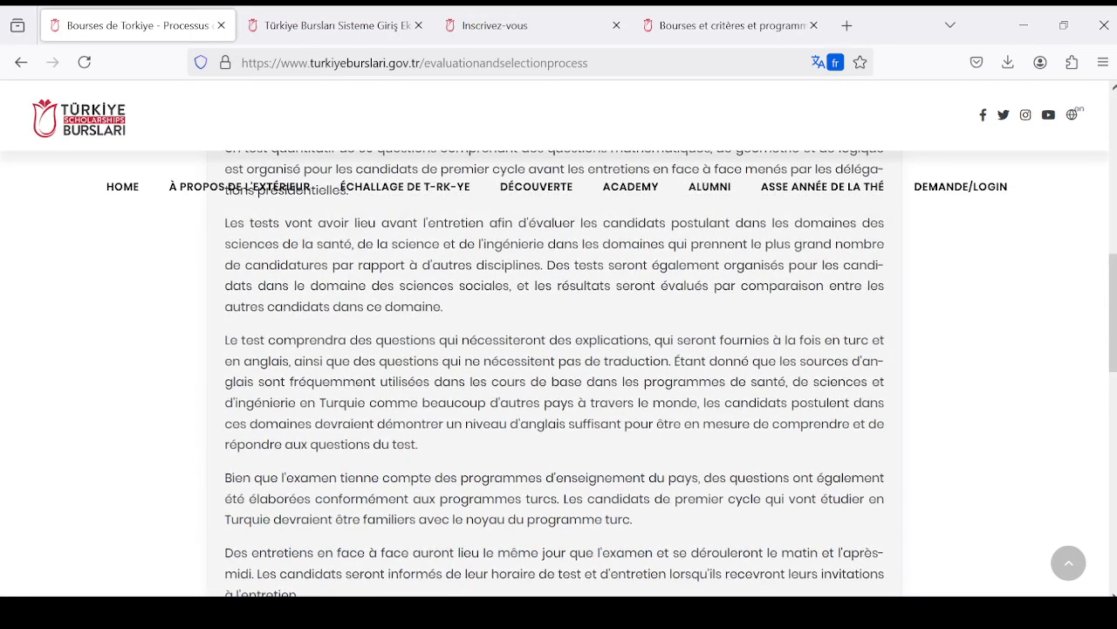
{"action": "scroll", "coordinate": [369, 376], "scroll_direction": "down", "scroll_amount": 2}
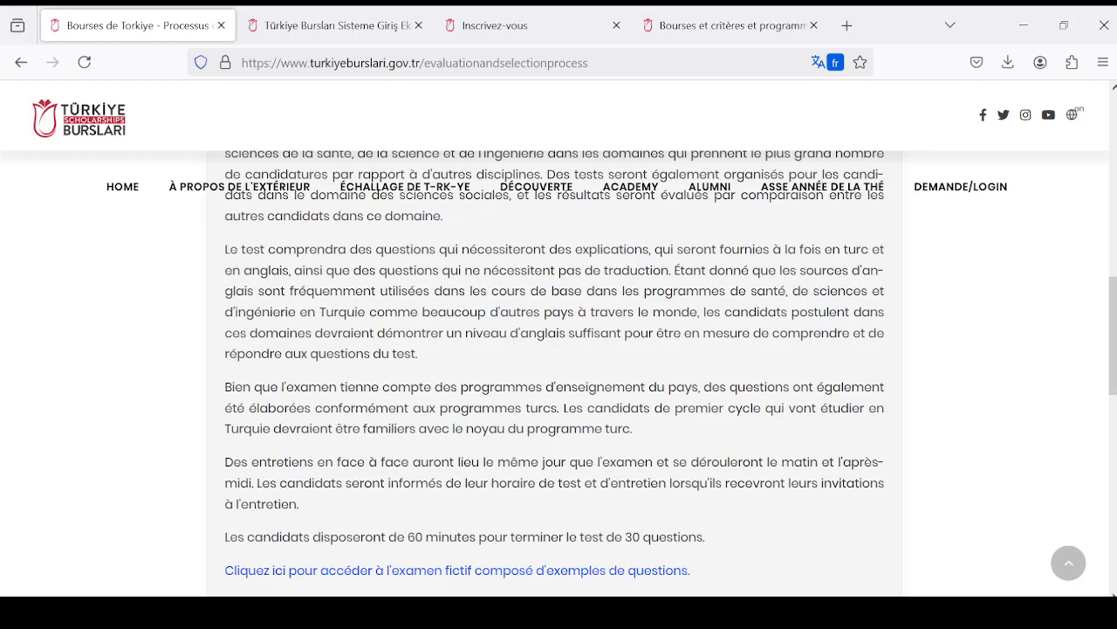
- Open the mock exam of sample questions linked in the "Étés essais" stage and skim its first pages
{"action": "scroll", "coordinate": [364, 368], "scroll_direction": "down", "scroll_amount": 2}
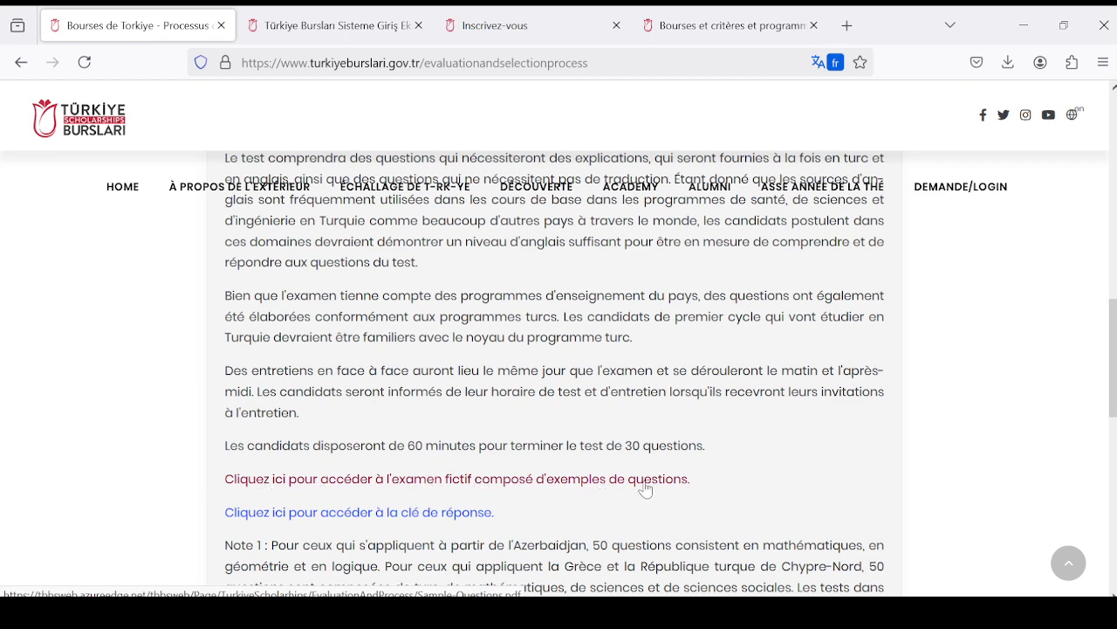
{"action": "left_click", "coordinate": [541, 481]}
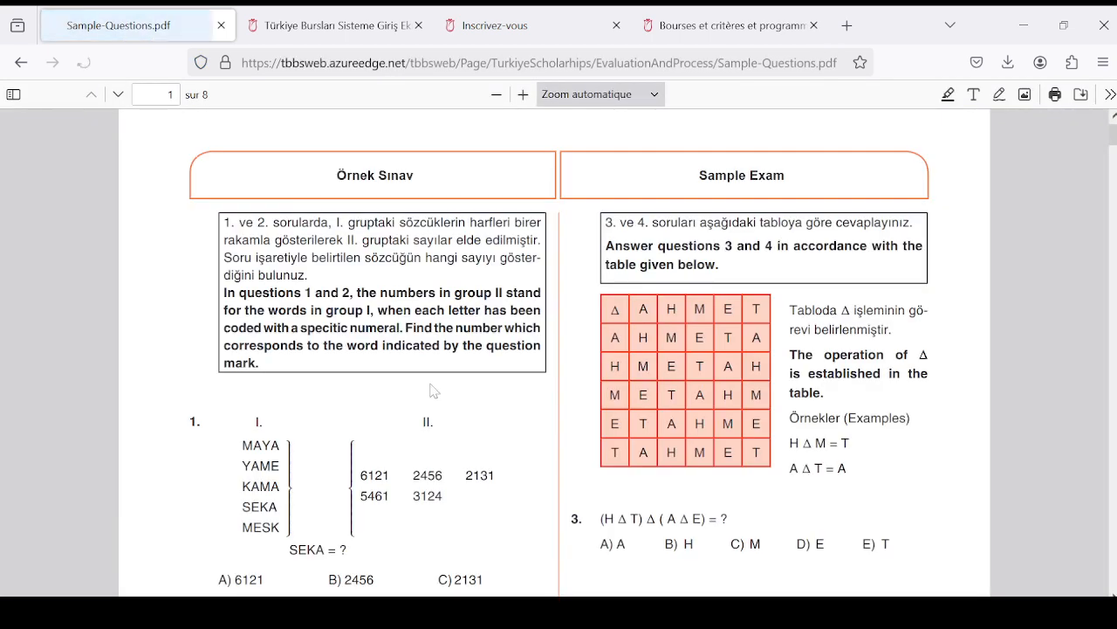
{"action": "scroll", "coordinate": [471, 326], "scroll_direction": "down", "scroll_amount": 10}
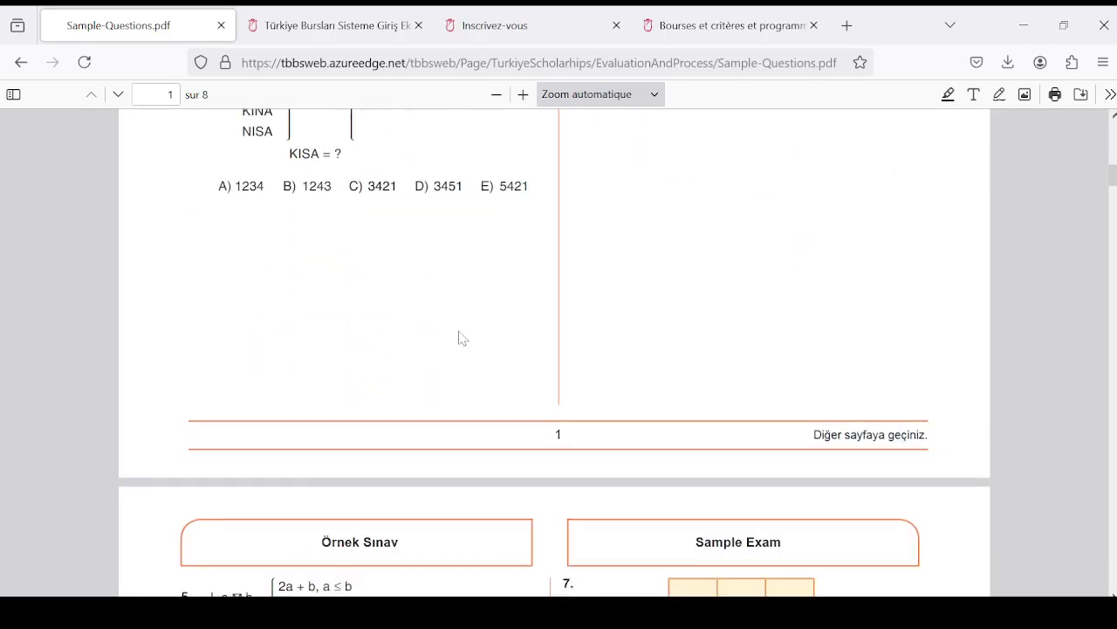
{"action": "scroll", "coordinate": [463, 339], "scroll_direction": "up", "scroll_amount": 10}
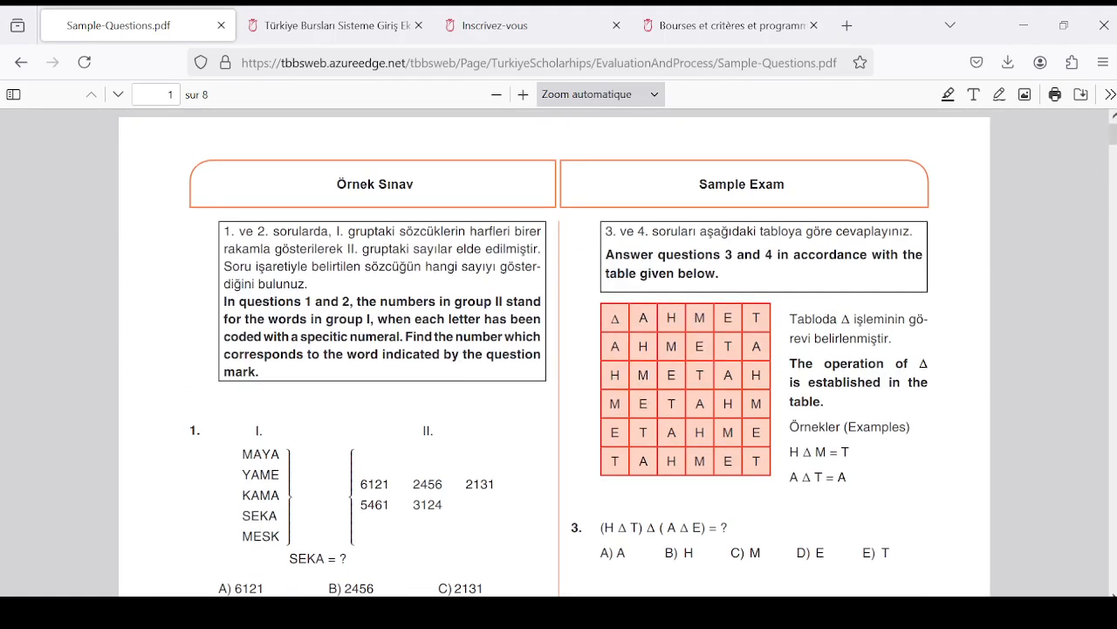
{"action": "scroll", "coordinate": [465, 346], "scroll_direction": "down", "scroll_amount": 4}
{"action": "scroll", "coordinate": [465, 346], "scroll_direction": "down", "scroll_amount": 15}
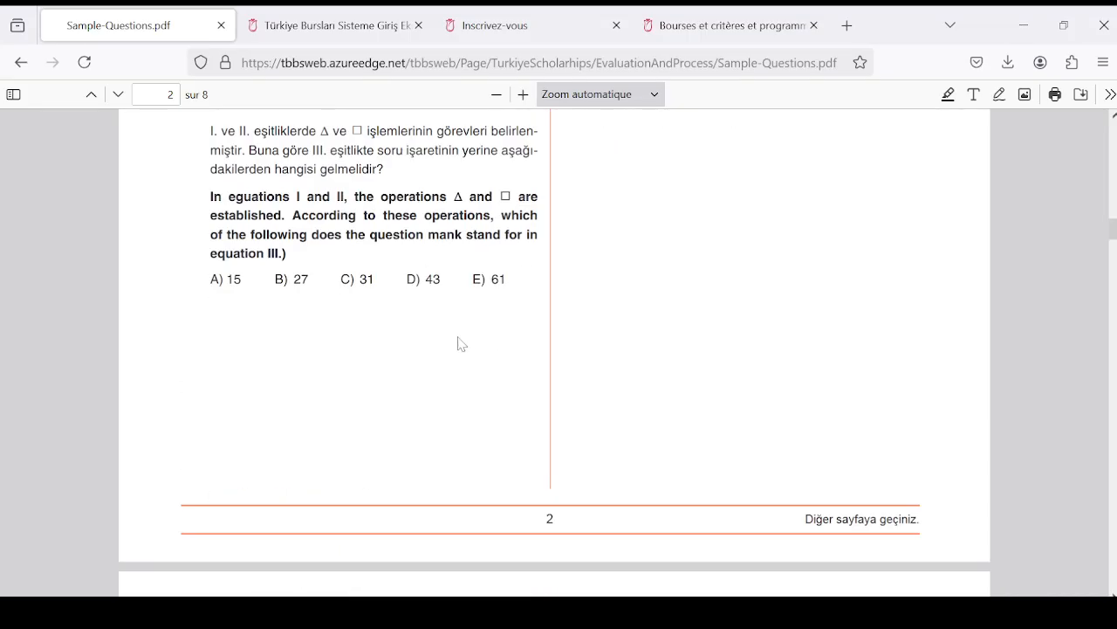
{"action": "scroll", "coordinate": [460, 343], "scroll_direction": "down", "scroll_amount": 5}
{"action": "scroll", "coordinate": [446, 341], "scroll_direction": "up", "scroll_amount": 15}
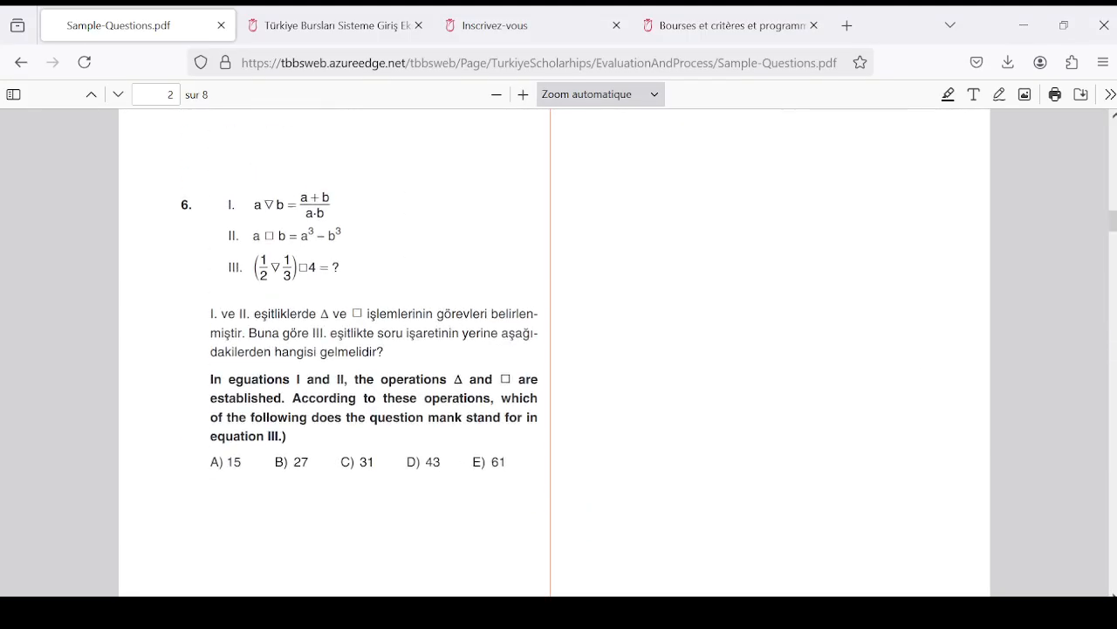
{"action": "scroll", "coordinate": [439, 341], "scroll_direction": "up", "scroll_amount": 6}
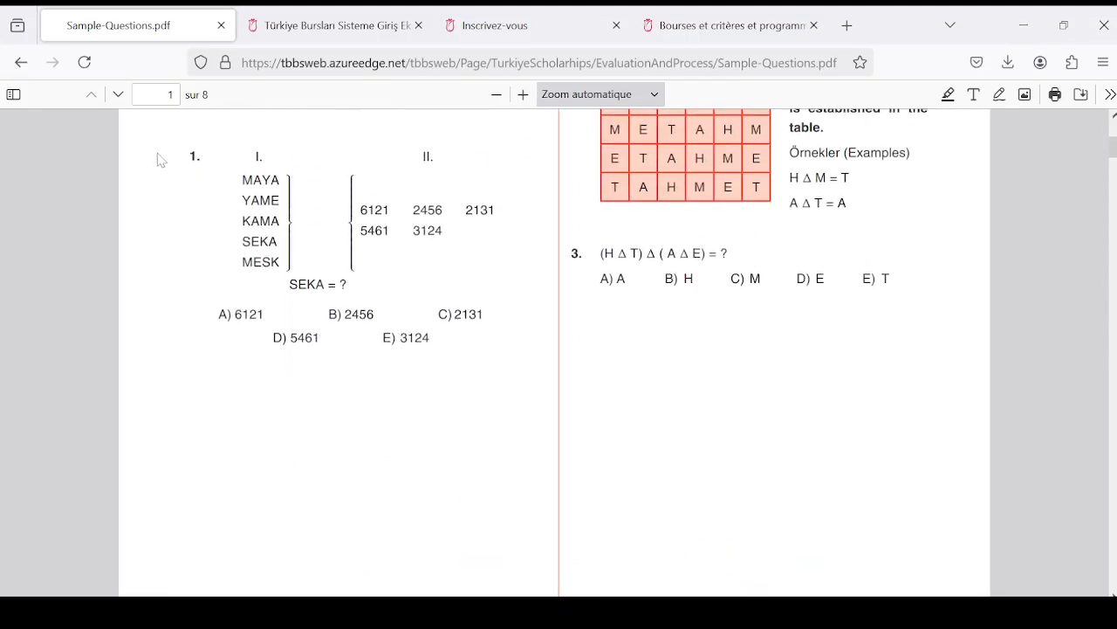
- Leave the sample exam and reopen the "Processus d'évaluation et de sélection" page at its list of stages
{"action": "left_click", "coordinate": [19, 64]}
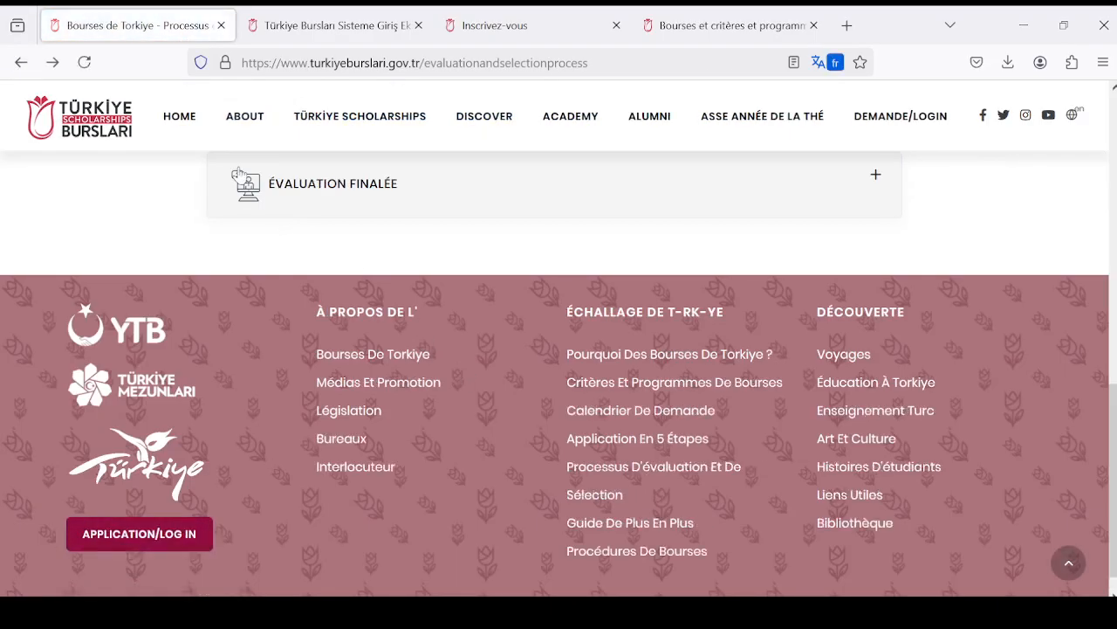
{"action": "mouse_move", "coordinate": [358, 188]}
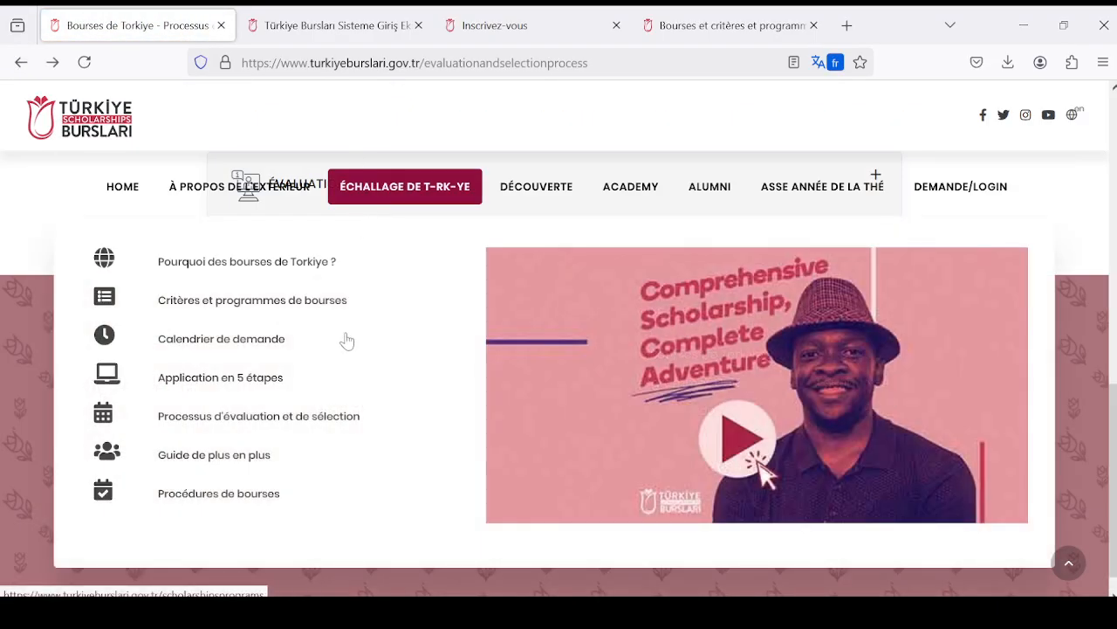
{"action": "left_click", "coordinate": [291, 419]}
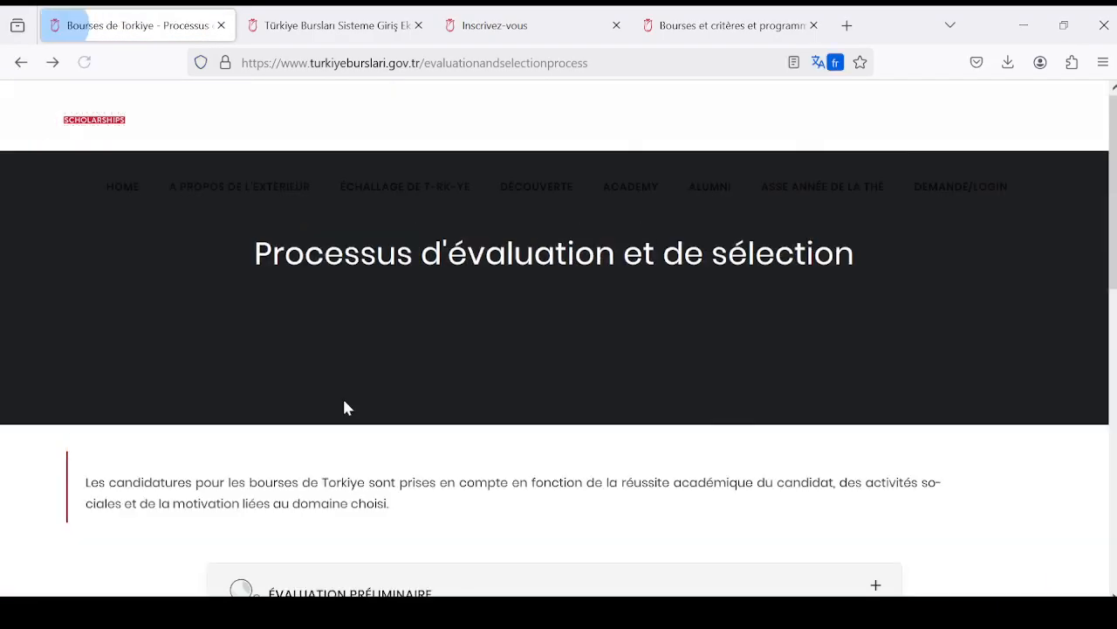
{"action": "scroll", "coordinate": [454, 375], "scroll_direction": "down", "scroll_amount": 2}
{"action": "scroll", "coordinate": [454, 375], "scroll_direction": "down", "scroll_amount": 4}
{"action": "scroll", "coordinate": [456, 375], "scroll_direction": "up", "scroll_amount": 2}
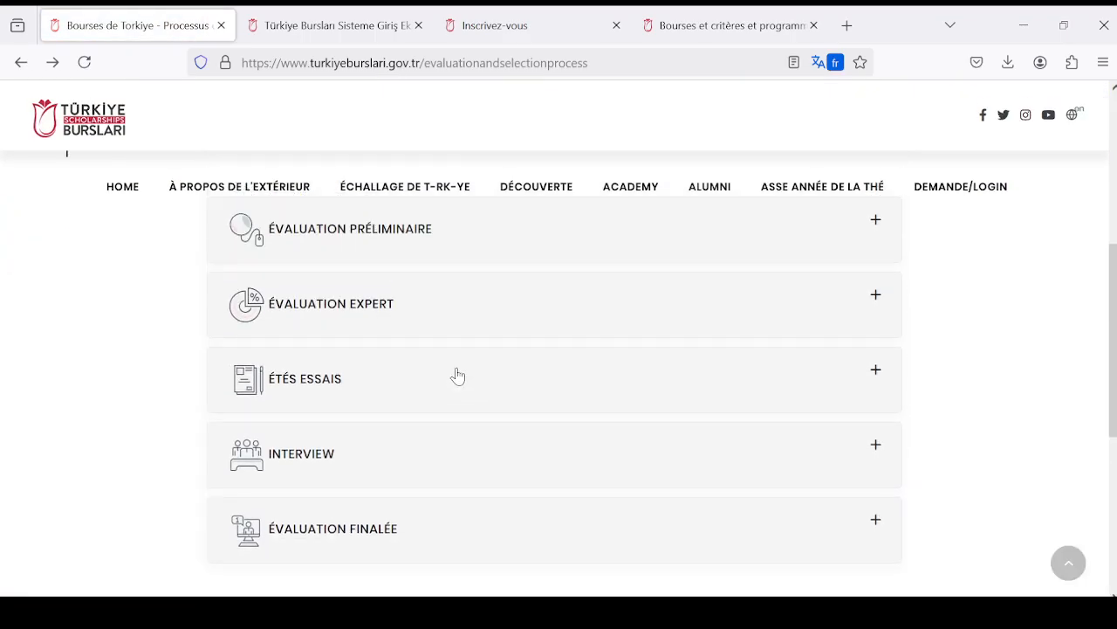
- Expand the "Interview" stage and read about the interview committees, duration, format and documents candidates must bring
{"action": "left_click", "coordinate": [874, 447]}
{"action": "scroll", "coordinate": [494, 386], "scroll_direction": "down", "scroll_amount": 2}
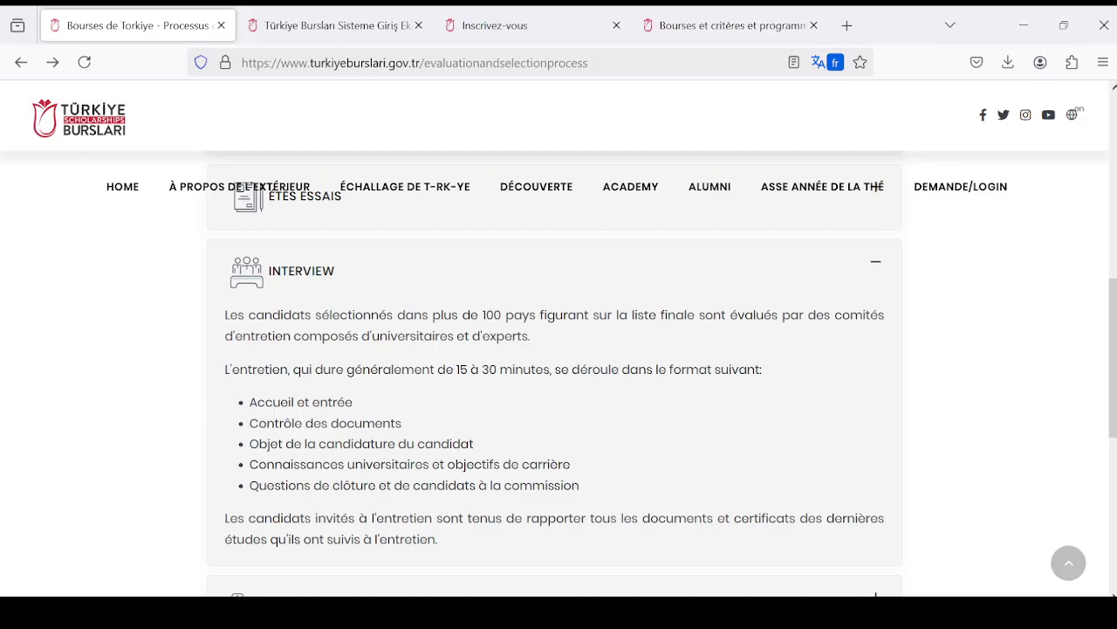
{"action": "scroll", "coordinate": [550, 467], "scroll_direction": "down", "scroll_amount": 1}
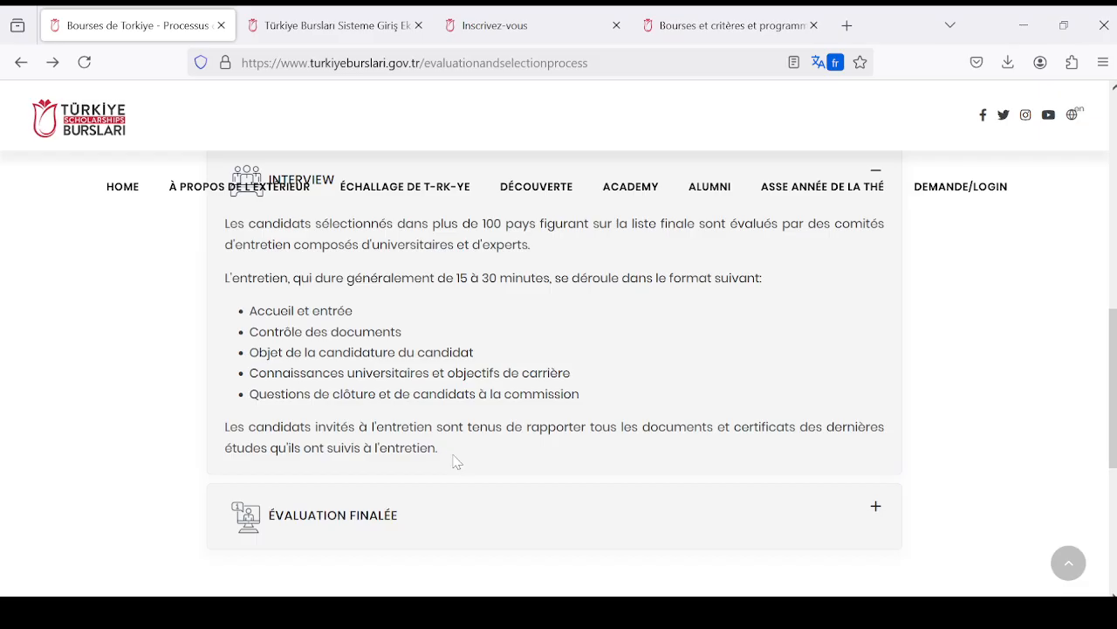
{"action": "scroll", "coordinate": [449, 461], "scroll_direction": "up", "scroll_amount": 2}
{"action": "scroll", "coordinate": [430, 453], "scroll_direction": "down", "scroll_amount": 2}
{"action": "scroll", "coordinate": [438, 447], "scroll_direction": "up", "scroll_amount": 2}
{"action": "scroll", "coordinate": [437, 447], "scroll_direction": "down", "scroll_amount": 2}
{"action": "scroll", "coordinate": [420, 412], "scroll_direction": "up", "scroll_amount": 2}
{"action": "scroll", "coordinate": [420, 412], "scroll_direction": "down", "scroll_amount": 2}
{"action": "scroll", "coordinate": [555, 366], "scroll_direction": "up", "scroll_amount": 2}
{"action": "scroll", "coordinate": [559, 376], "scroll_direction": "down", "scroll_amount": 3}
{"action": "scroll", "coordinate": [440, 391], "scroll_direction": "up", "scroll_amount": 3}
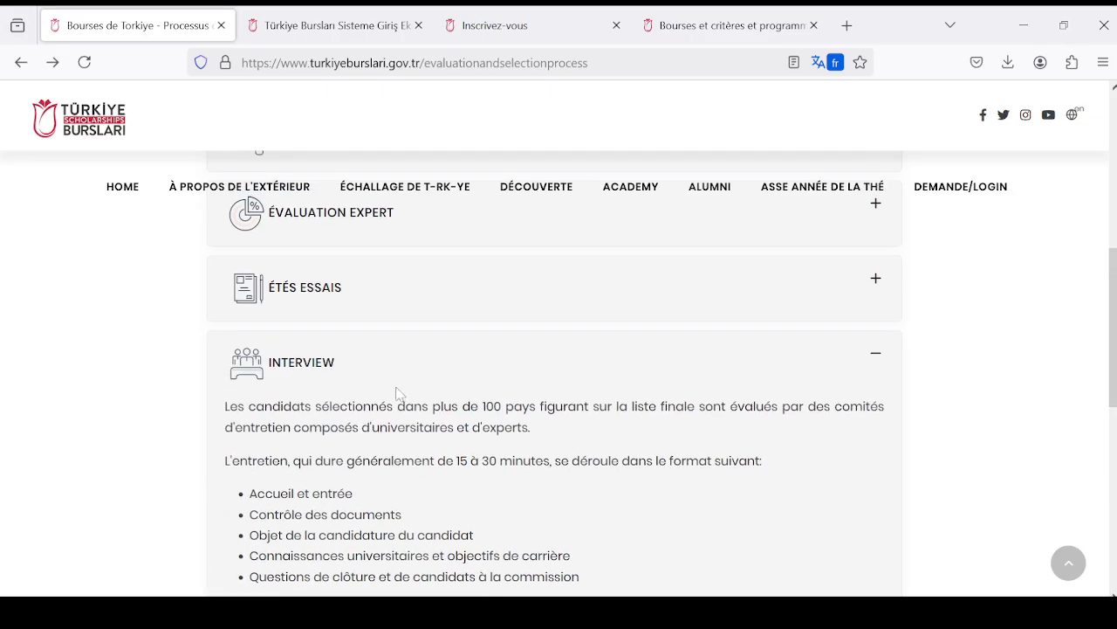
{"action": "scroll", "coordinate": [402, 393], "scroll_direction": "up", "scroll_amount": 5}
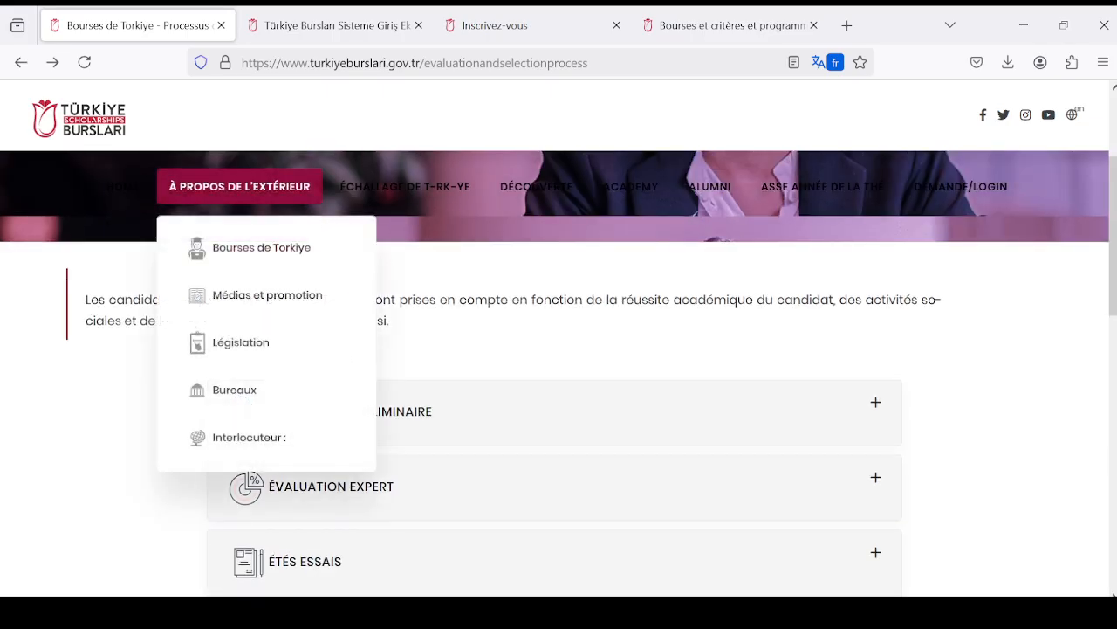
{"action": "scroll", "coordinate": [545, 480], "scroll_direction": "down", "scroll_amount": 3}
{"action": "scroll", "coordinate": [543, 479], "scroll_direction": "down", "scroll_amount": 3}
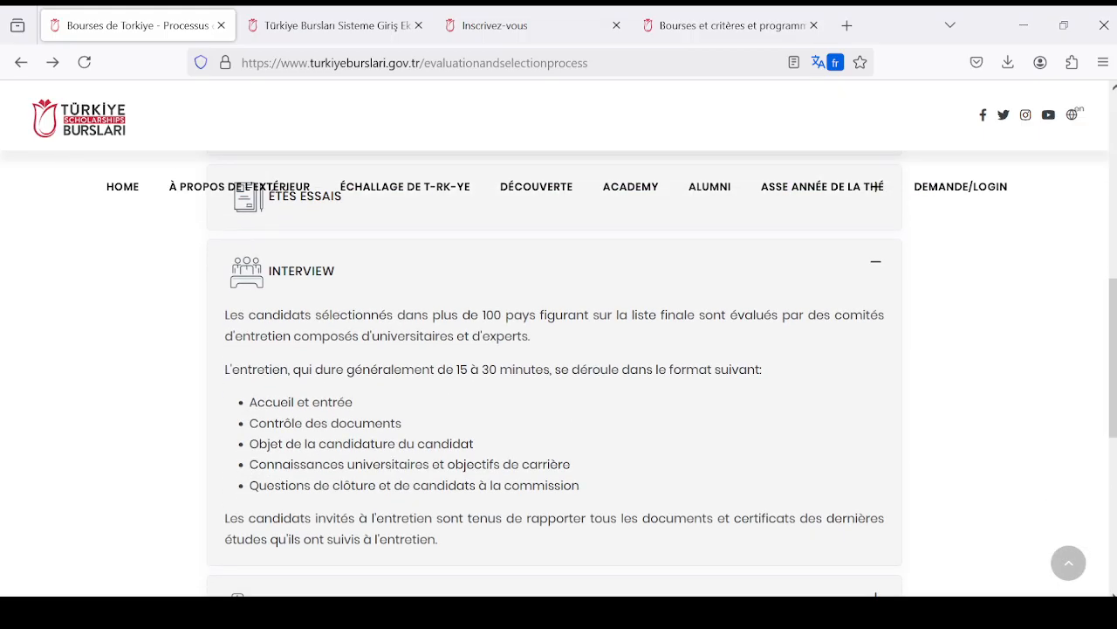
{"action": "scroll", "coordinate": [541, 474], "scroll_direction": "down", "scroll_amount": 3}
{"action": "scroll", "coordinate": [542, 474], "scroll_direction": "up", "scroll_amount": 5}
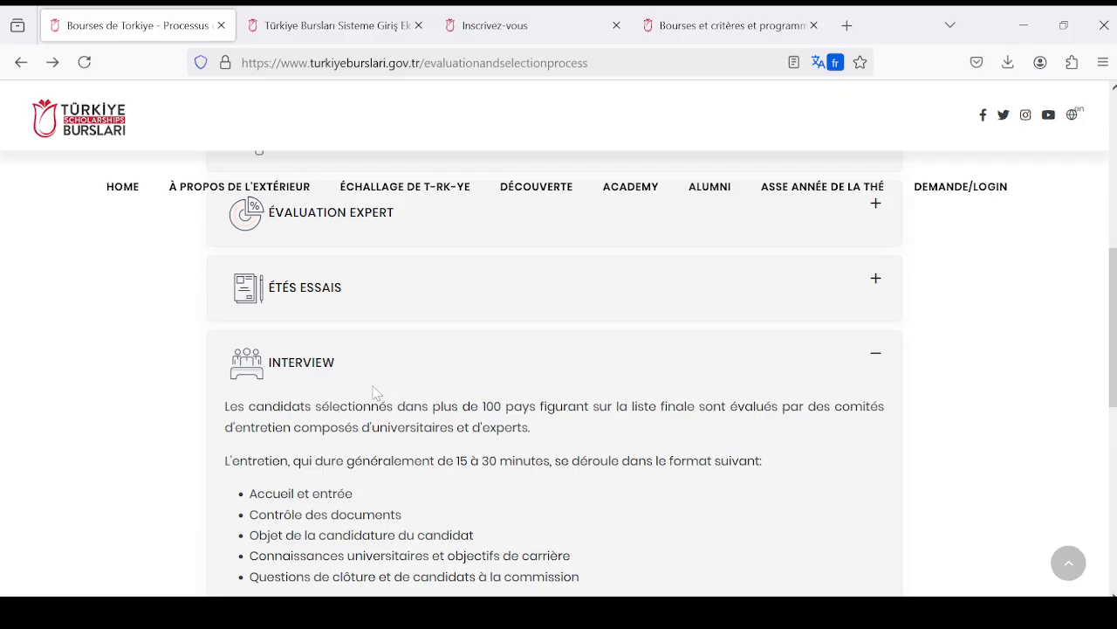
- Look back over the list of evaluation stages and return to the page's title and introduction
{"action": "scroll", "coordinate": [375, 393], "scroll_direction": "up", "scroll_amount": 3}
{"action": "scroll", "coordinate": [416, 402], "scroll_direction": "down", "scroll_amount": 3}
{"action": "scroll", "coordinate": [424, 403], "scroll_direction": "up", "scroll_amount": 3}
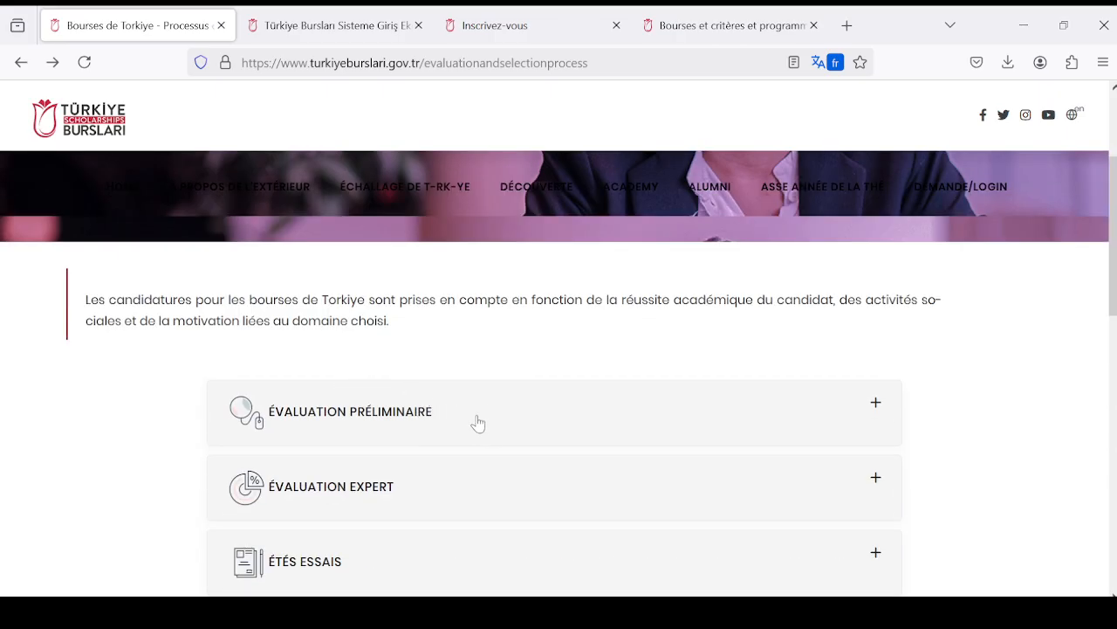
{"action": "scroll", "coordinate": [550, 453], "scroll_direction": "up", "scroll_amount": 2}
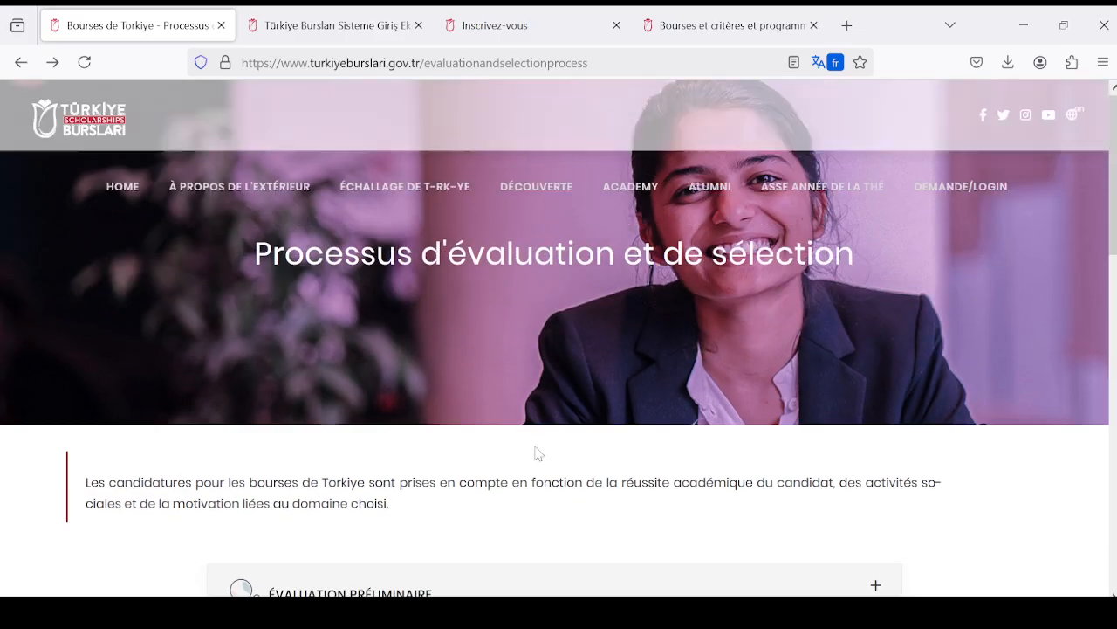
{"action": "scroll", "coordinate": [588, 416], "scroll_direction": "down", "scroll_amount": 3}
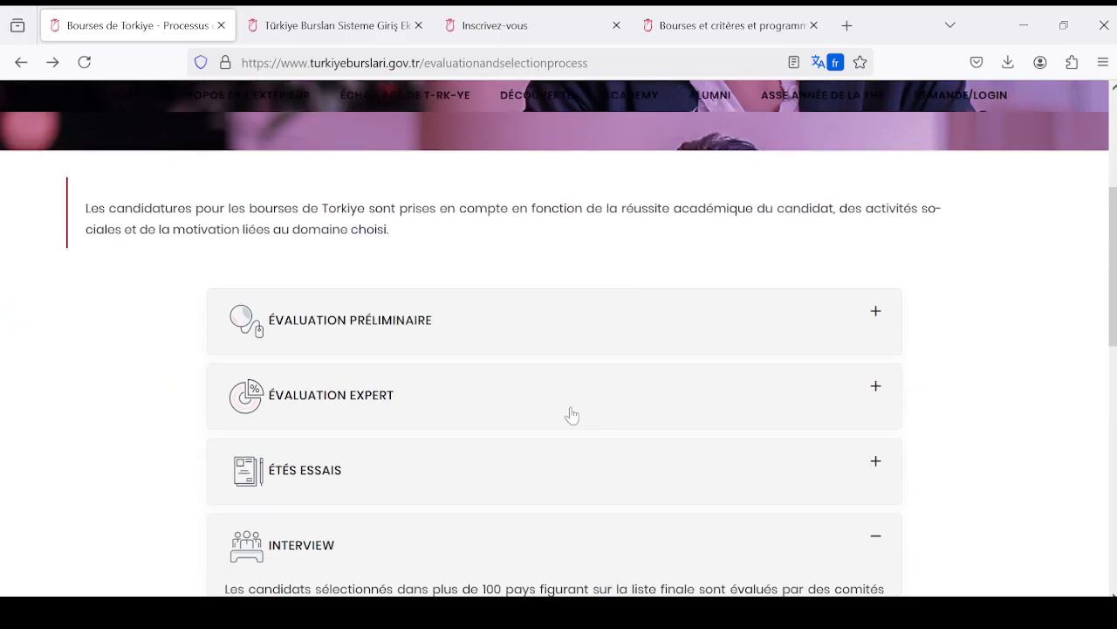
{"action": "scroll", "coordinate": [572, 416], "scroll_direction": "up", "scroll_amount": 3}
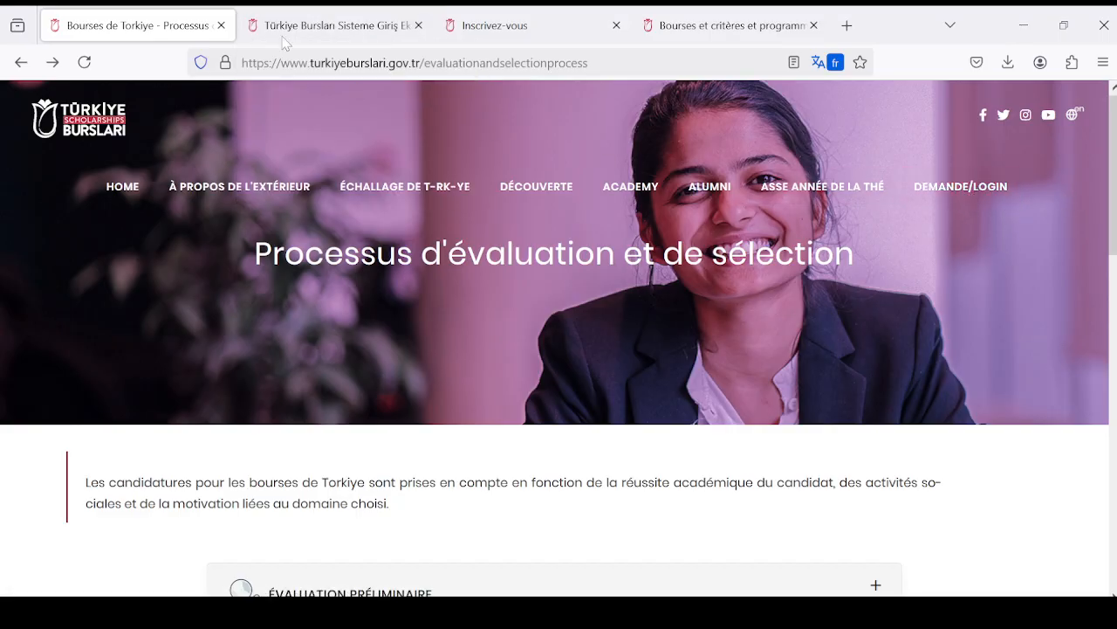
- Review the application system's sign-in page, then open the registration form and check the guidance for its name fields
{"action": "left_click", "coordinate": [314, 29]}
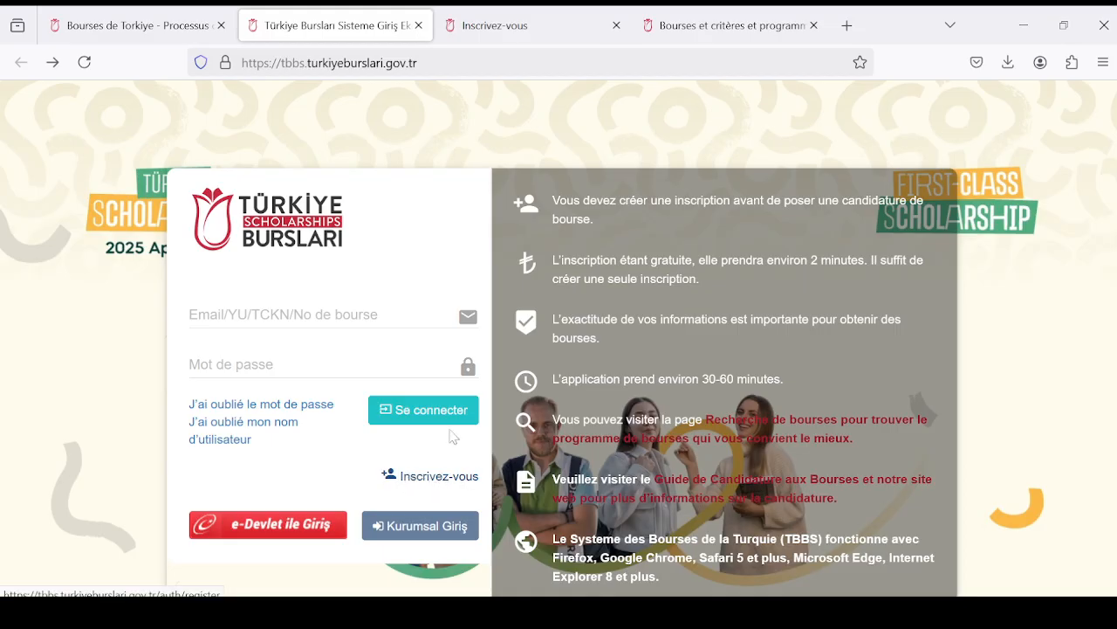
{"action": "left_click", "coordinate": [491, 29]}
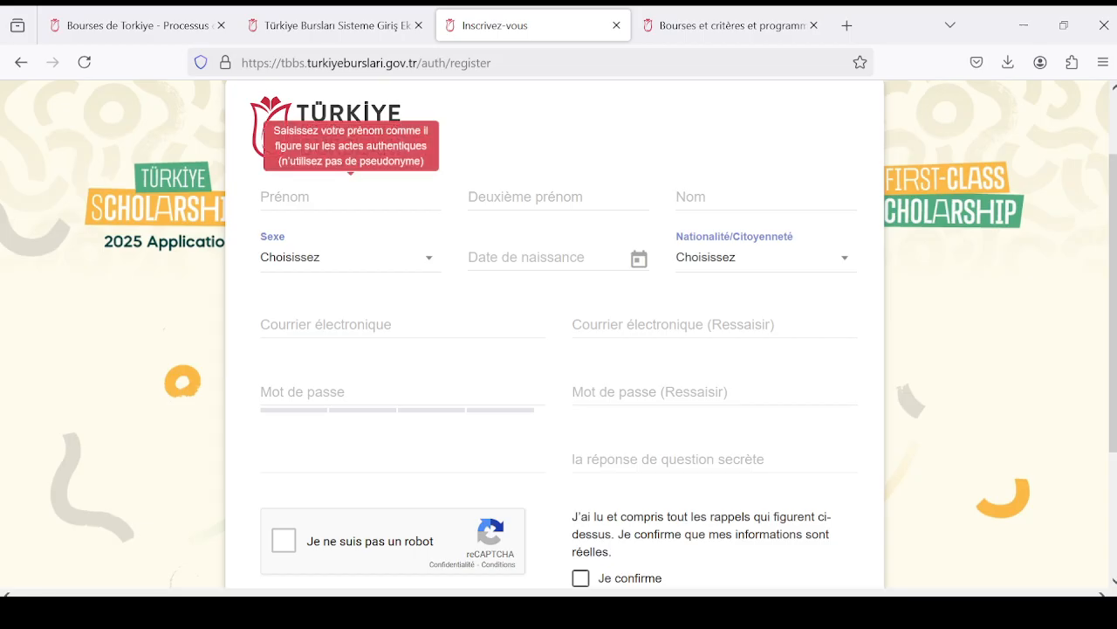
{"action": "key", "text": "Tab"}
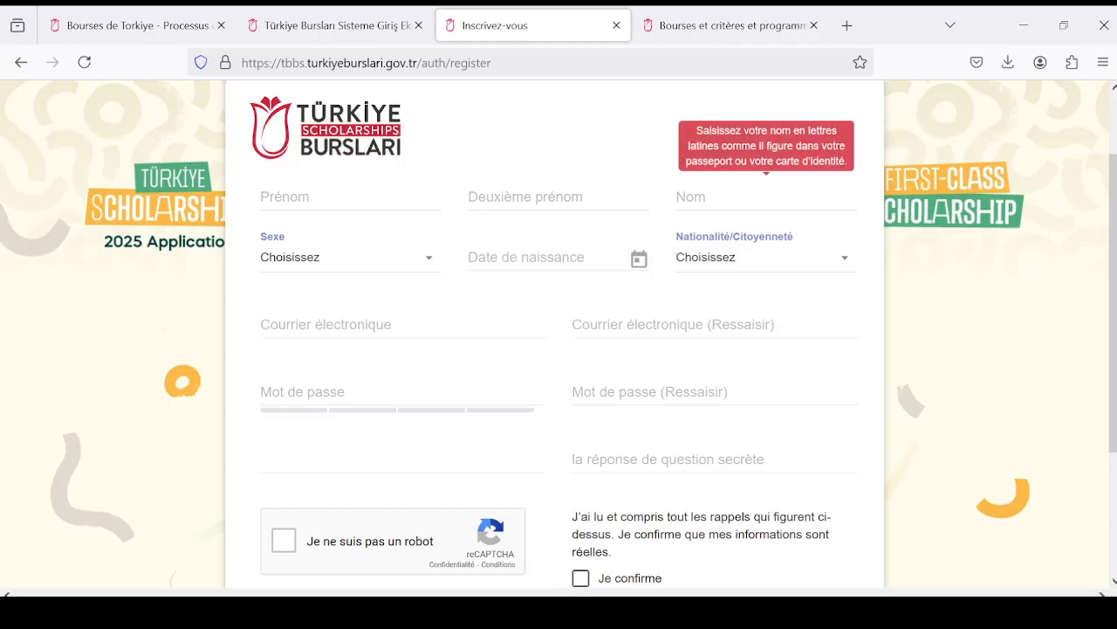
- Set the sex to Femme in the registration form
{"action": "left_click", "coordinate": [427, 262]}
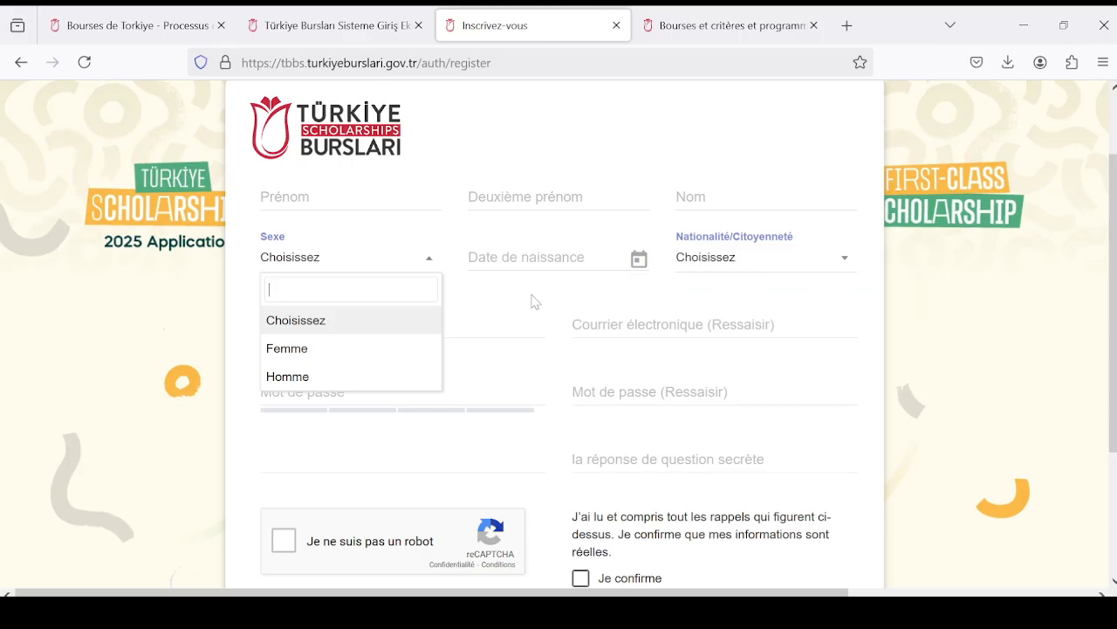
{"action": "scroll", "coordinate": [474, 302], "scroll_direction": "down", "scroll_amount": 1}
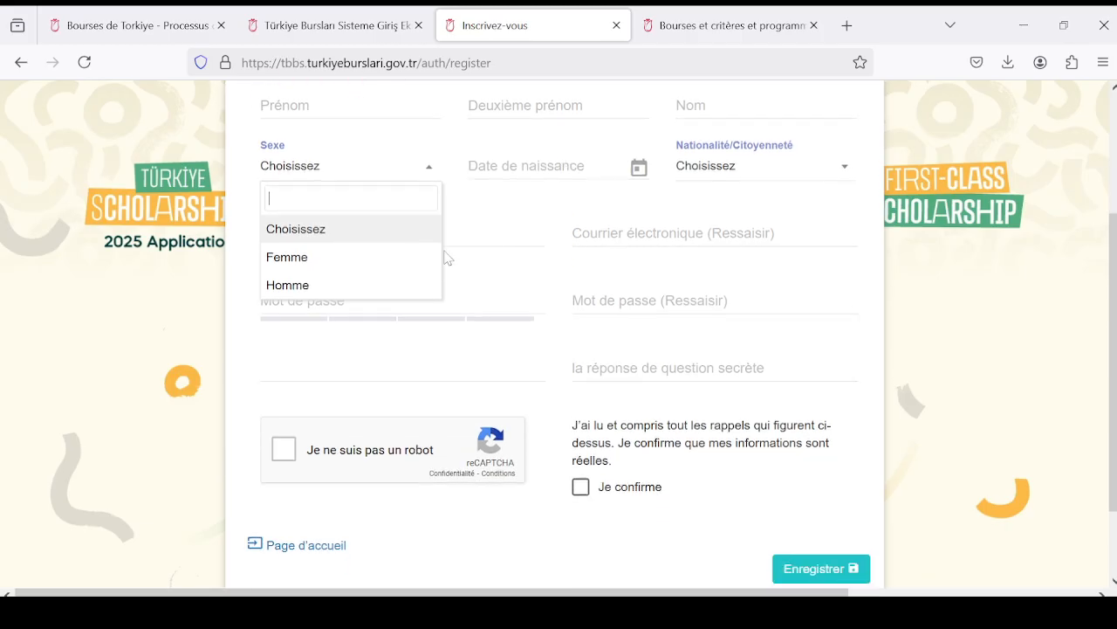
{"action": "left_click", "coordinate": [370, 262]}
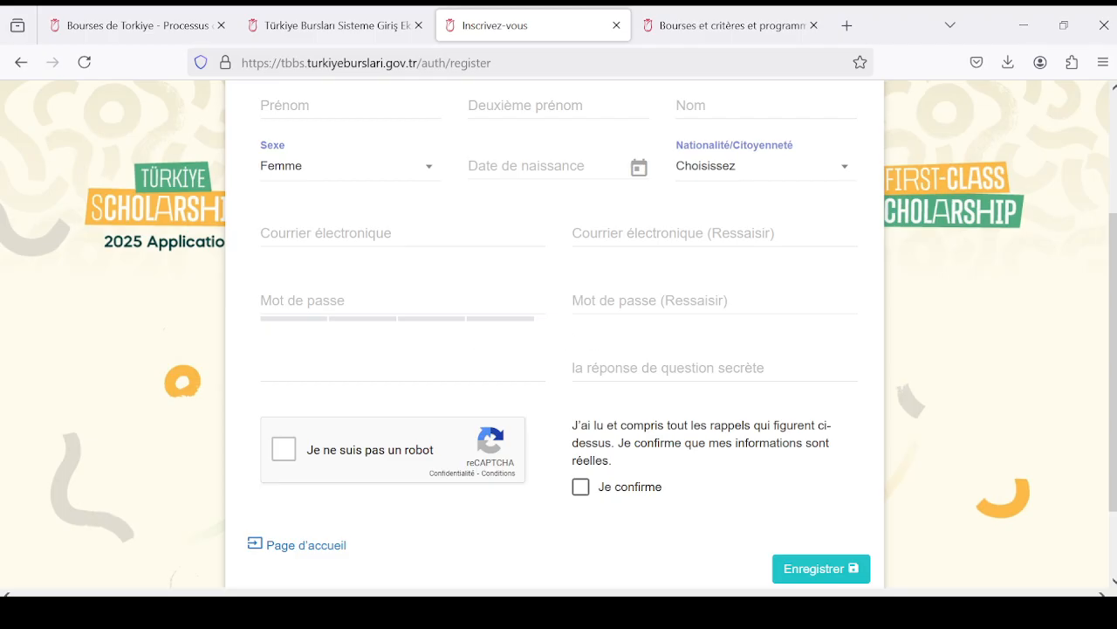
- Look over the registration form's password, secret question, reCAPTCHA and confirmation fields without submitting it
{"action": "left_click", "coordinate": [402, 369]}
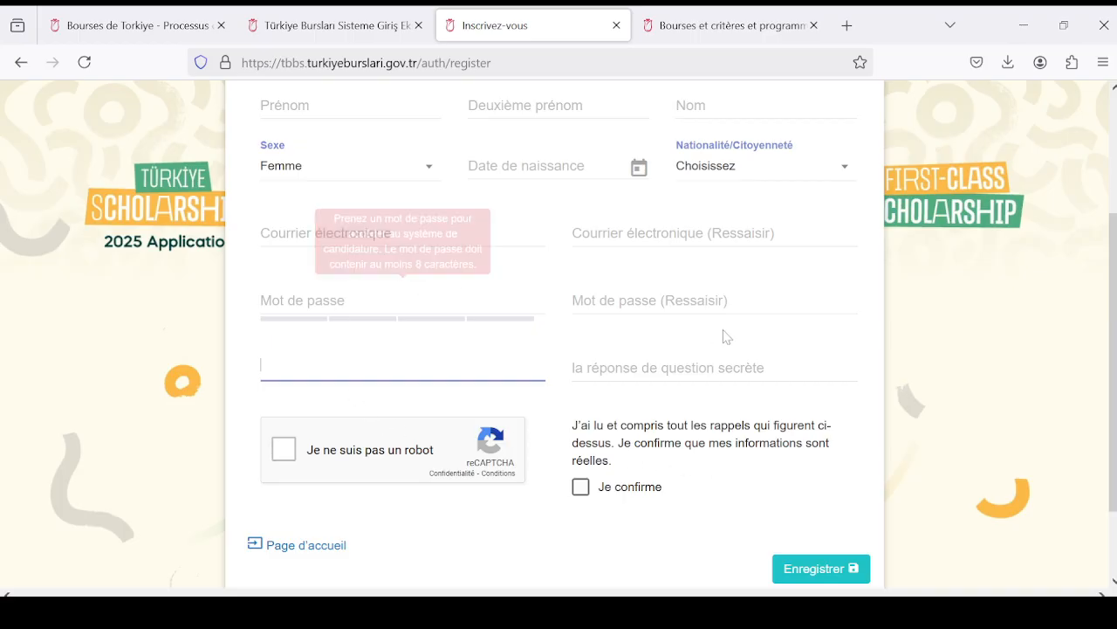
{"action": "scroll", "coordinate": [771, 354], "scroll_direction": "up", "scroll_amount": 2}
{"action": "scroll", "coordinate": [713, 381], "scroll_direction": "down", "scroll_amount": 4}
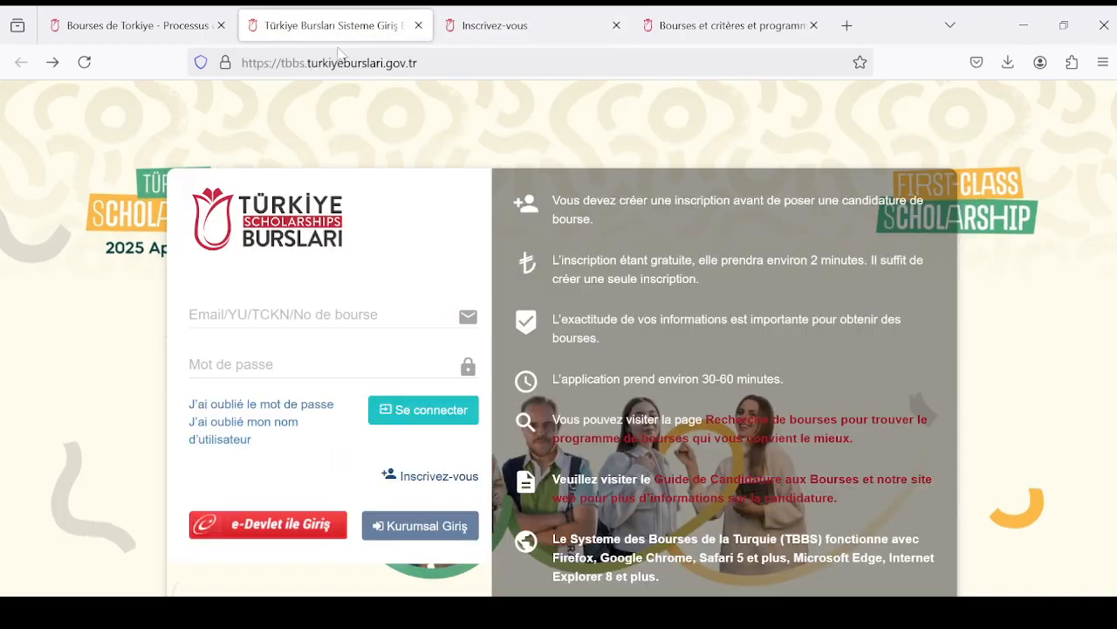
- Return to the sign-in page, fill in the saved account's e-mail and password, and sign in to the application system
{"action": "left_click", "coordinate": [345, 26]}
{"action": "left_click", "coordinate": [323, 315]}
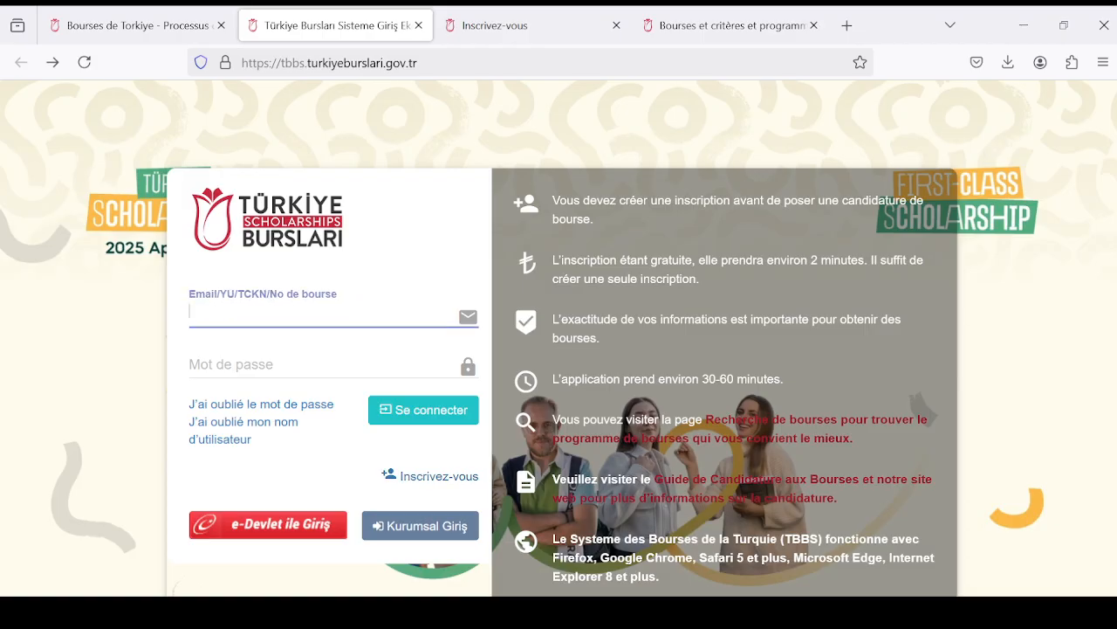
{"action": "key", "text": "Tab"}
{"action": "left_click", "coordinate": [323, 315]}
{"action": "key", "text": "Tab"}
{"action": "key", "text": "Down"}
{"action": "key", "text": "Return"}
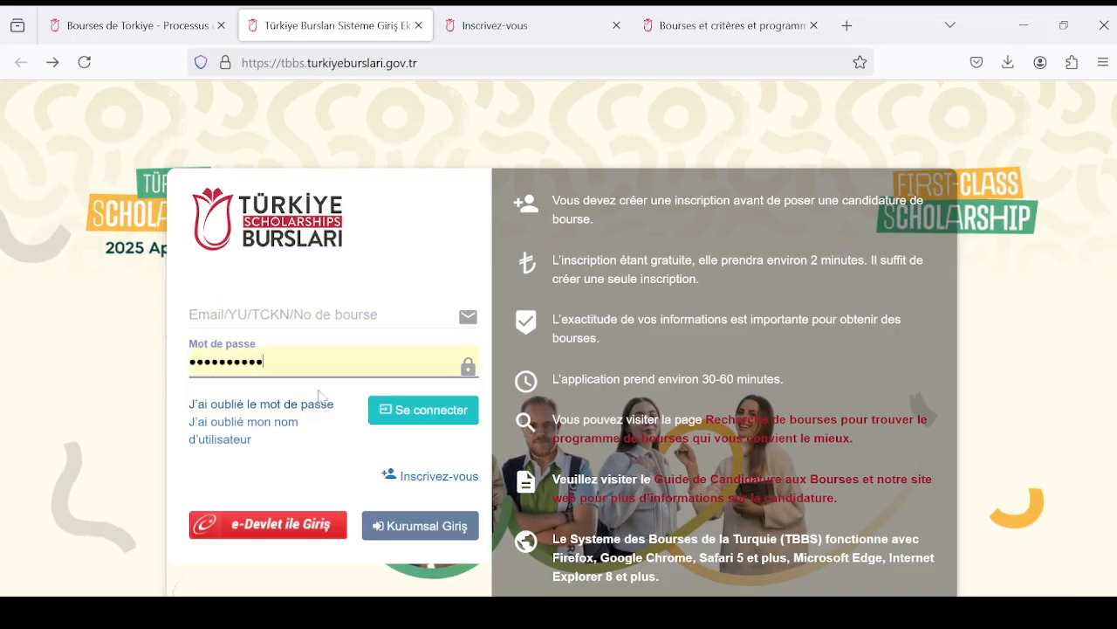
{"action": "left_click", "coordinate": [288, 316]}
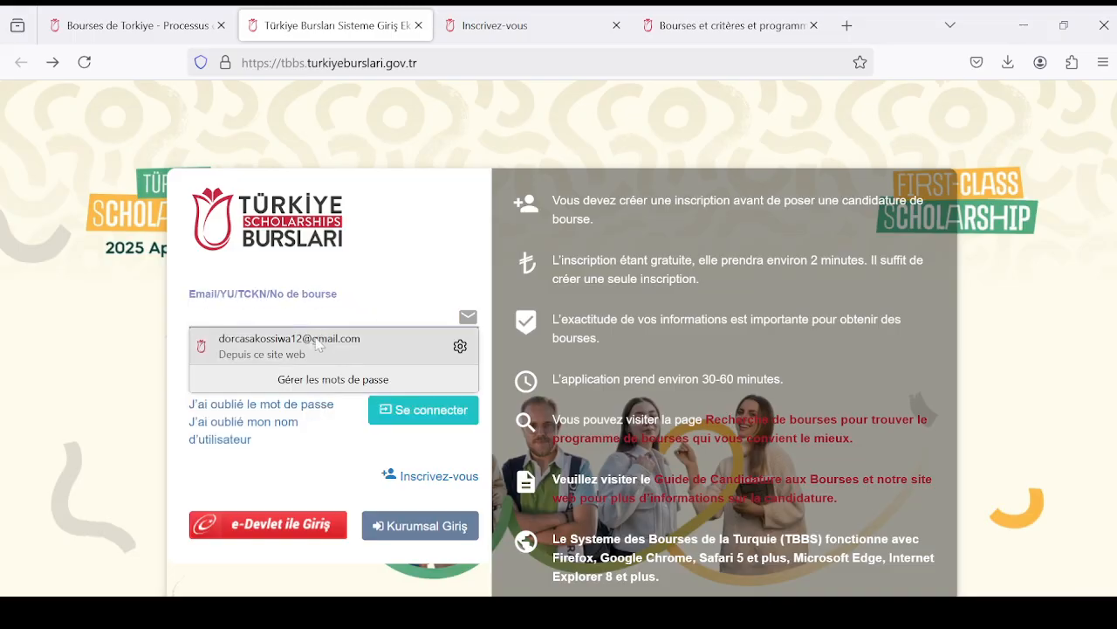
{"action": "left_click", "coordinate": [288, 336]}
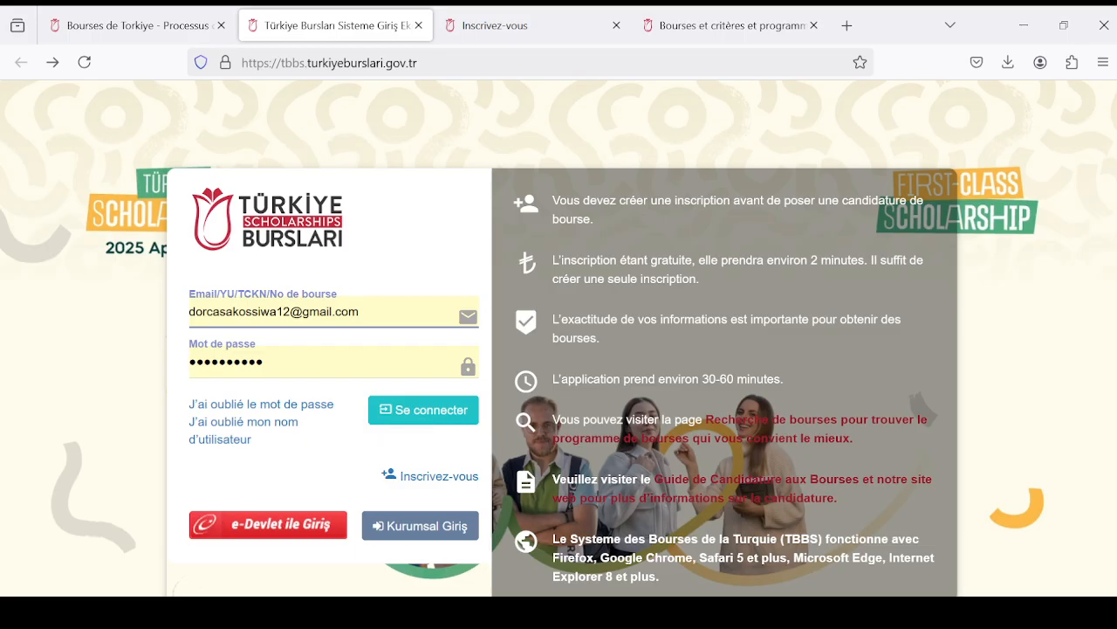
{"action": "left_click", "coordinate": [411, 421]}
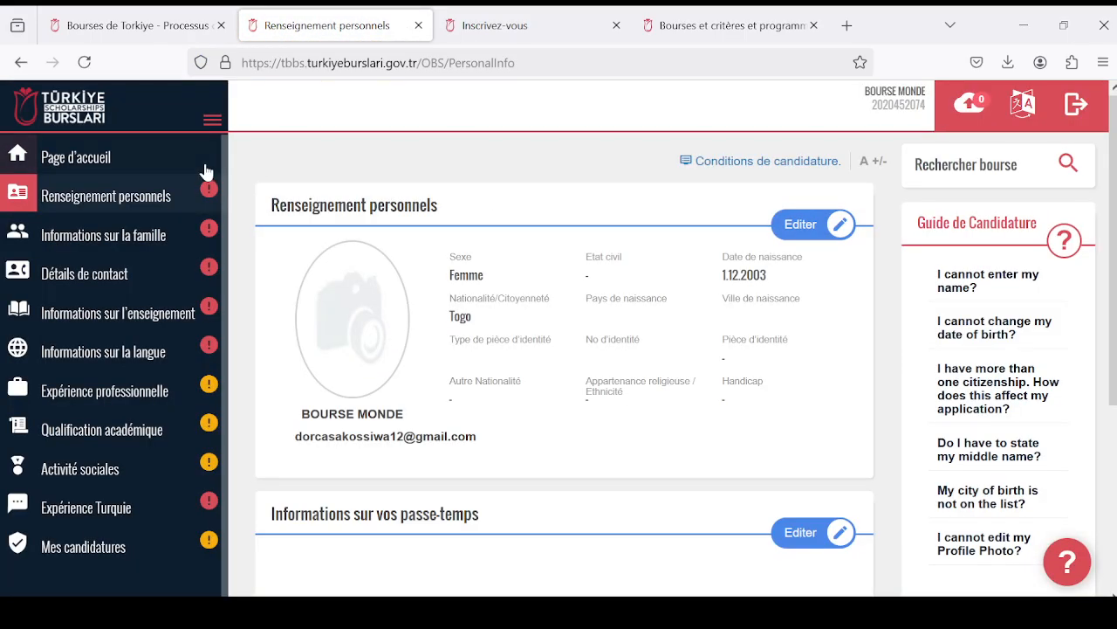
- Examine the "Renseignement personnels" page with its personal details, hobbies and special skills sections, and the application's list of sections
{"action": "scroll", "coordinate": [611, 218], "scroll_direction": "down", "scroll_amount": 4}
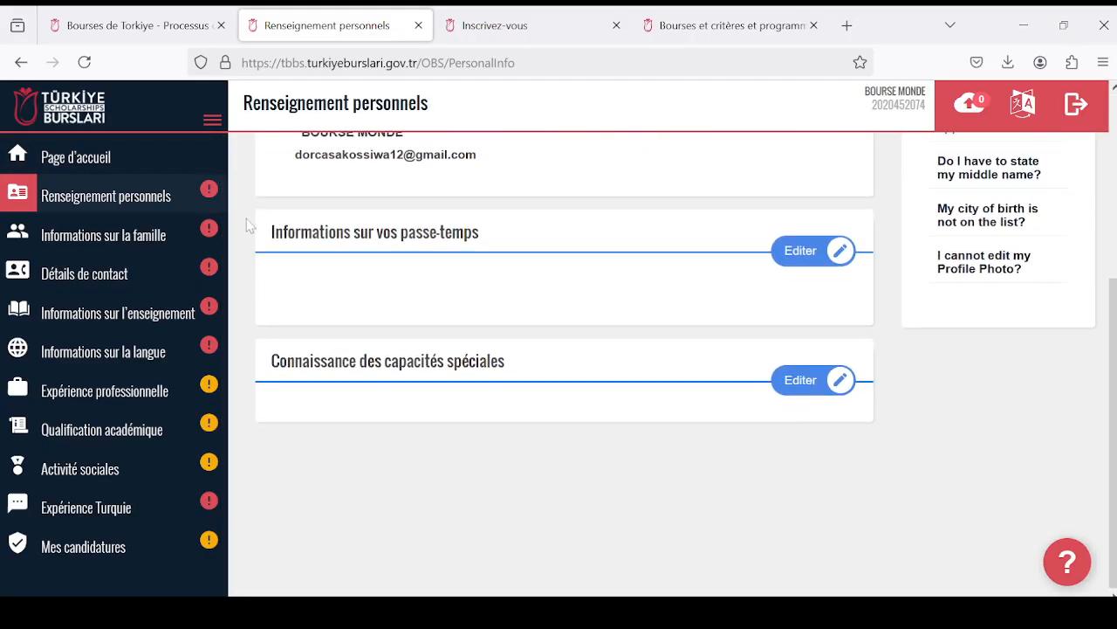
{"action": "scroll", "coordinate": [470, 316], "scroll_direction": "up", "scroll_amount": 4}
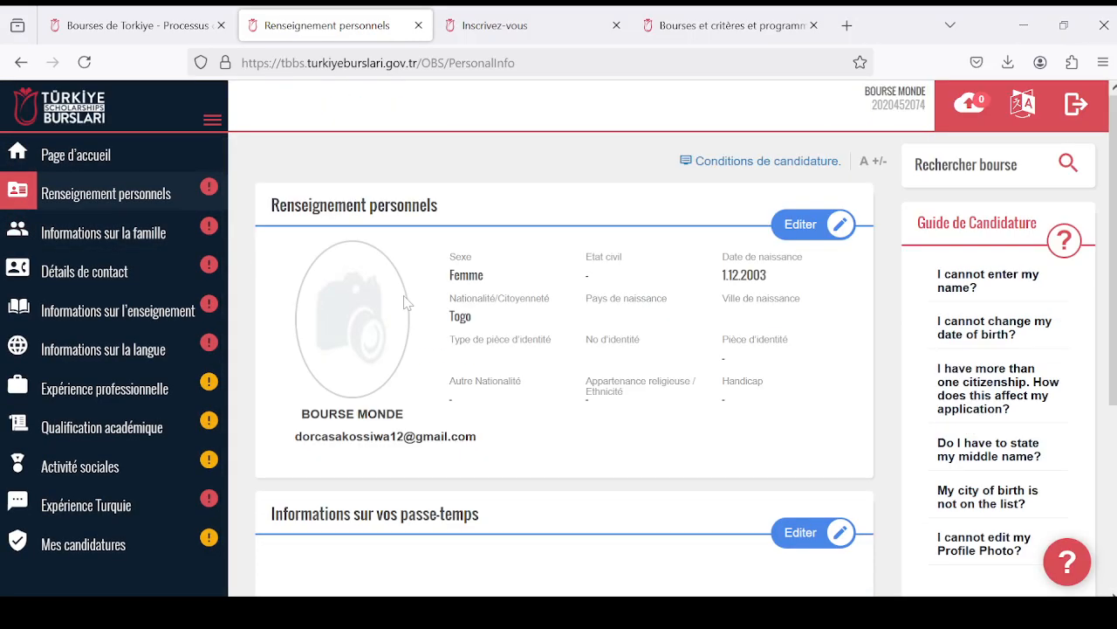
{"action": "scroll", "coordinate": [607, 253], "scroll_direction": "down", "scroll_amount": 4}
{"action": "scroll", "coordinate": [260, 243], "scroll_direction": "up", "scroll_amount": 4}
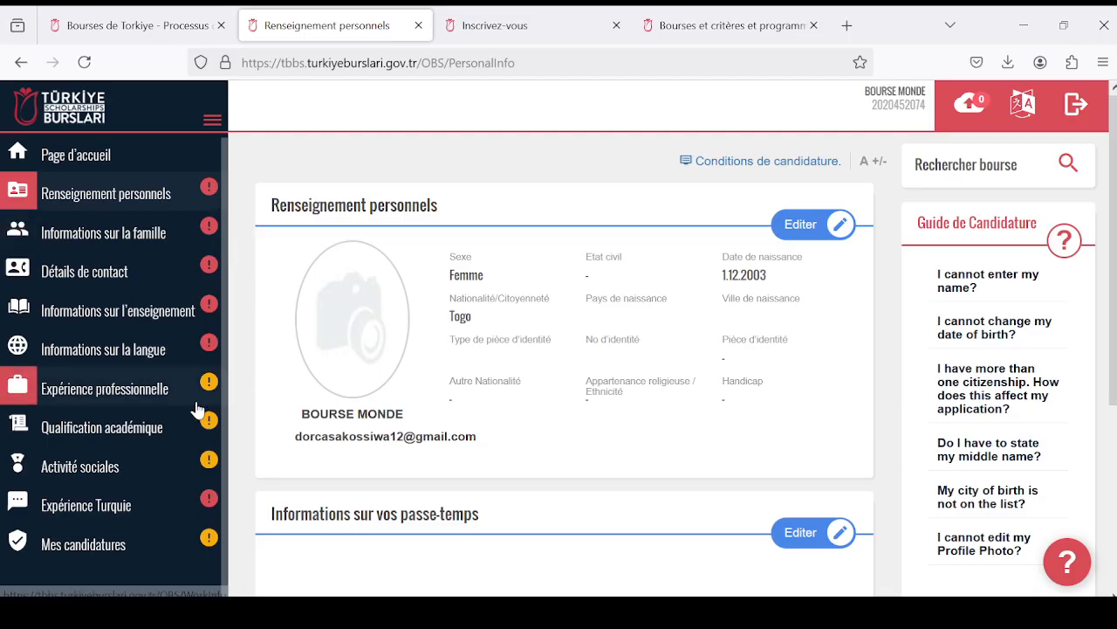
{"action": "scroll", "coordinate": [563, 301], "scroll_direction": "down", "scroll_amount": 2}
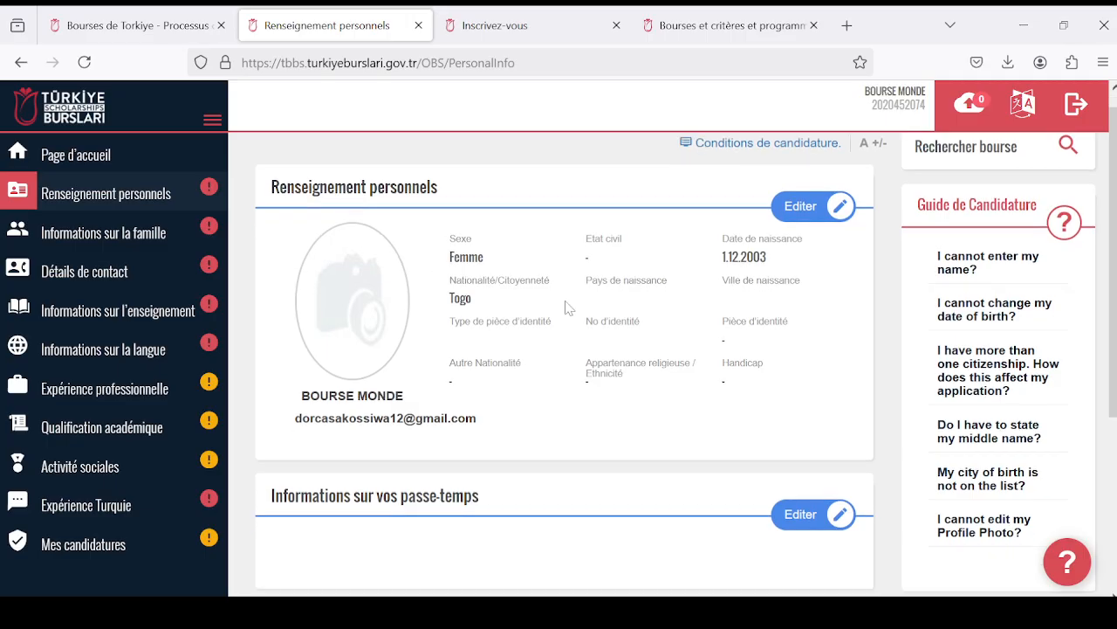
{"action": "scroll", "coordinate": [514, 311], "scroll_direction": "up", "scroll_amount": 2}
{"action": "scroll", "coordinate": [633, 314], "scroll_direction": "down", "scroll_amount": 4}
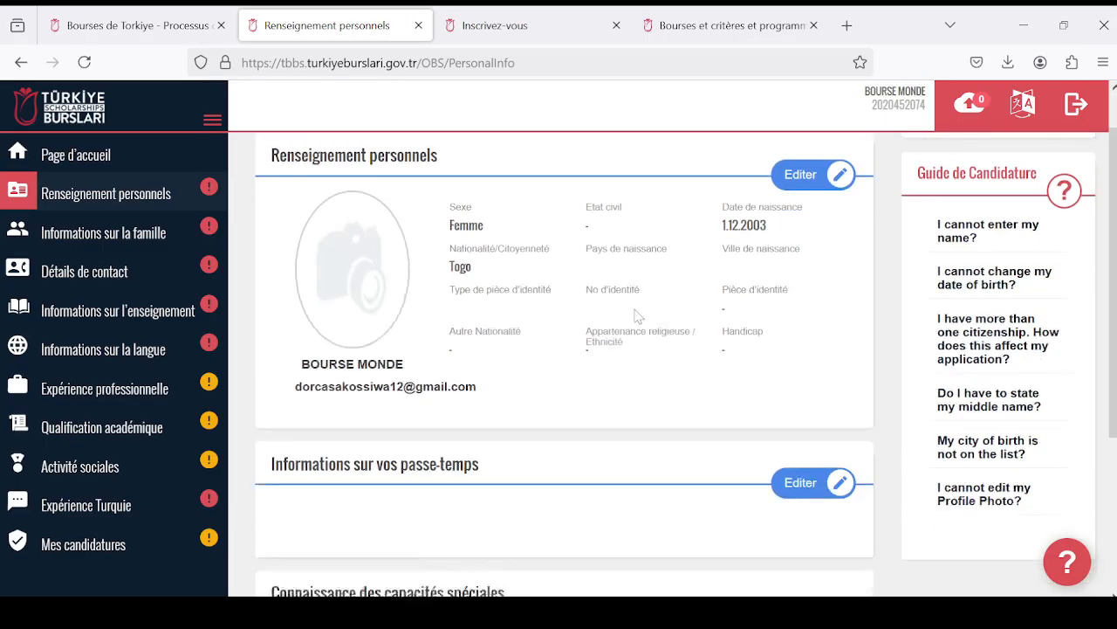
{"action": "scroll", "coordinate": [617, 312], "scroll_direction": "up", "scroll_amount": 4}
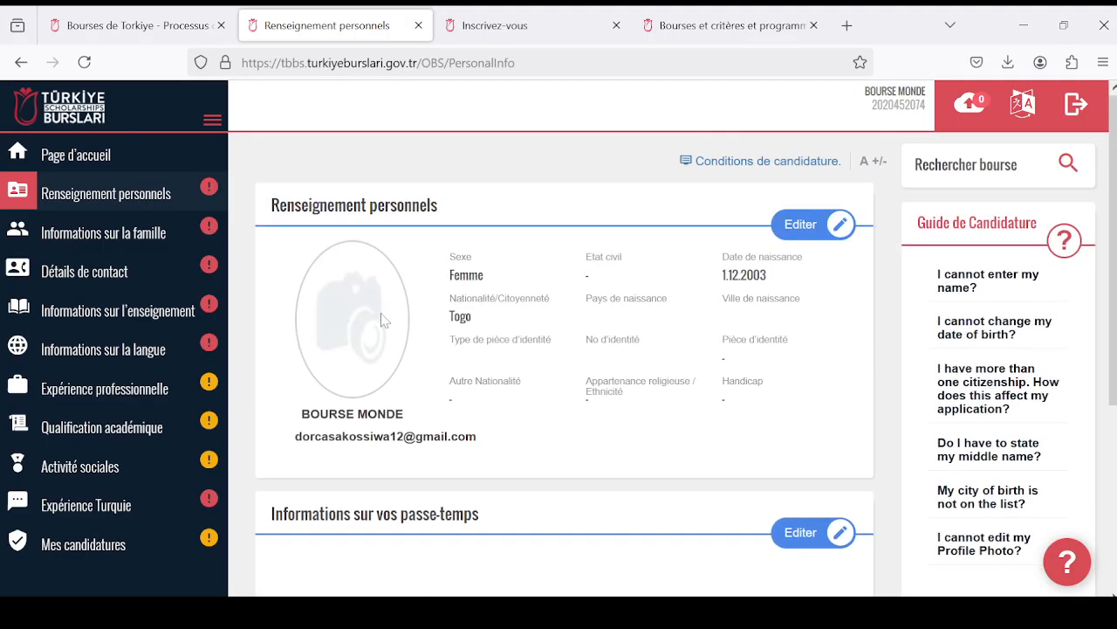
{"action": "scroll", "coordinate": [559, 311], "scroll_direction": "down", "scroll_amount": 4}
{"action": "scroll", "coordinate": [551, 312], "scroll_direction": "up", "scroll_amount": 4}
{"action": "scroll", "coordinate": [367, 297], "scroll_direction": "down", "scroll_amount": 2}
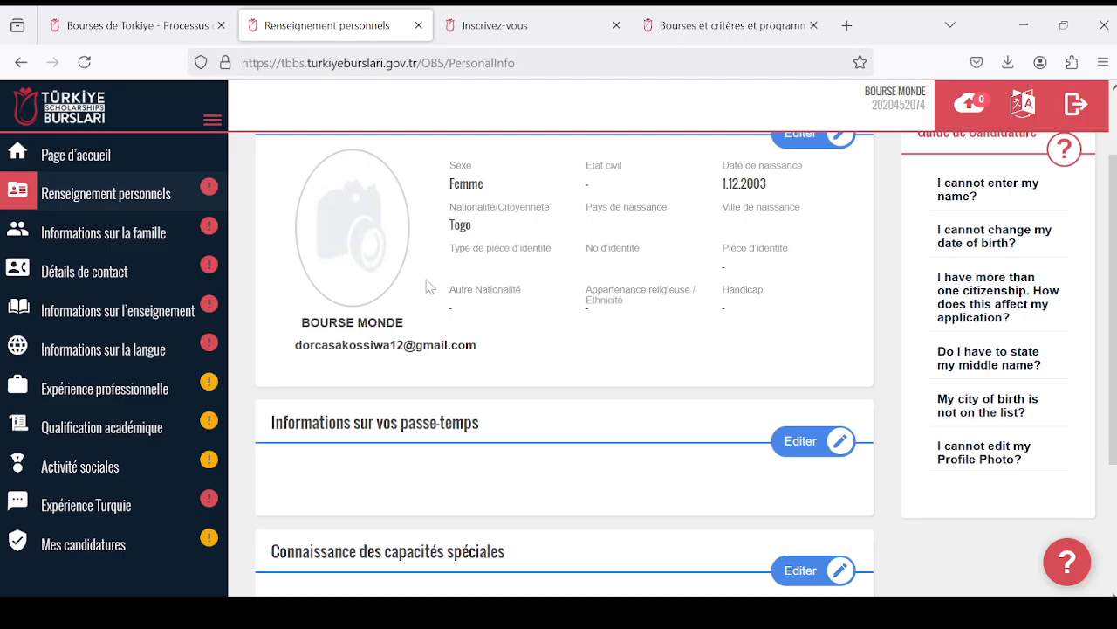
{"action": "scroll", "coordinate": [426, 284], "scroll_direction": "up", "scroll_amount": 2}
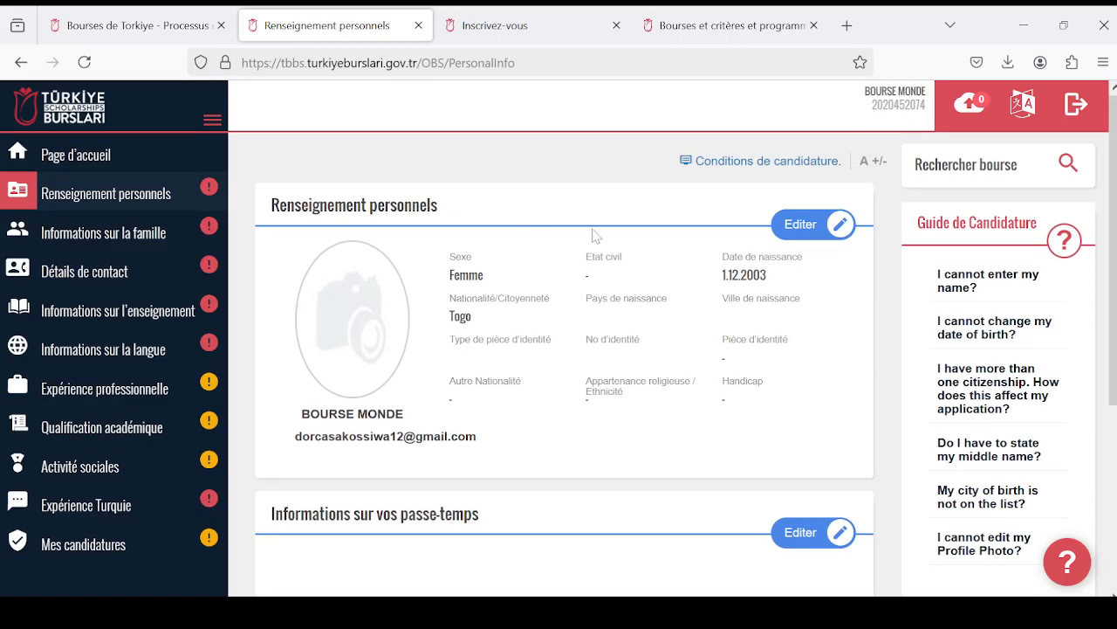
- Open the personal information for editing and select channels4_profile from Documents as the profile photo
{"action": "left_click", "coordinate": [796, 227]}
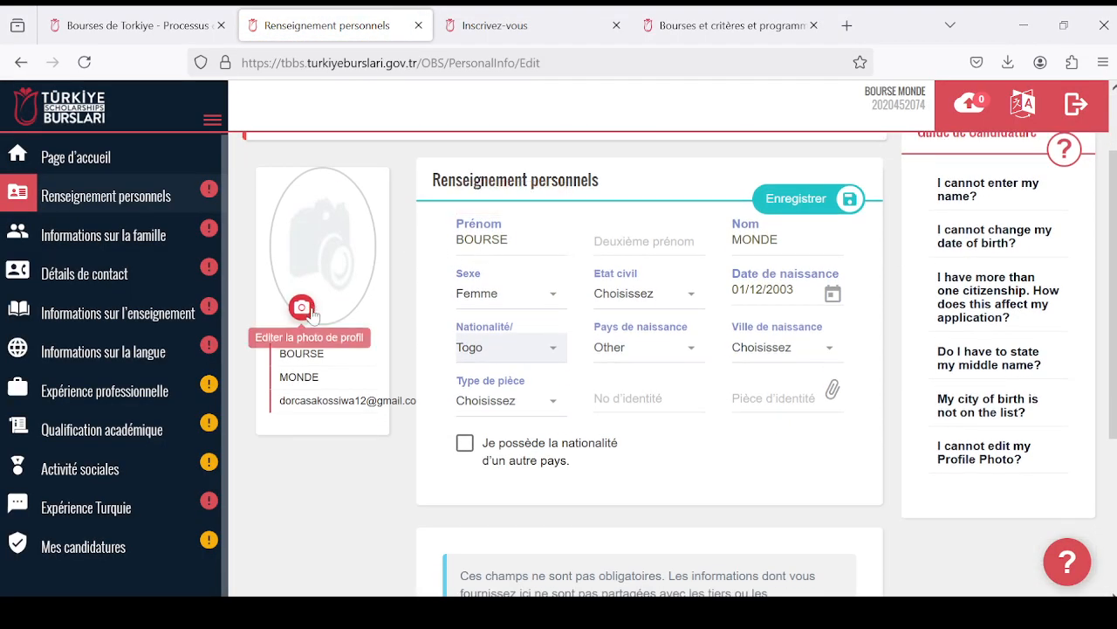
{"action": "scroll", "coordinate": [524, 306], "scroll_direction": "up", "scroll_amount": 2}
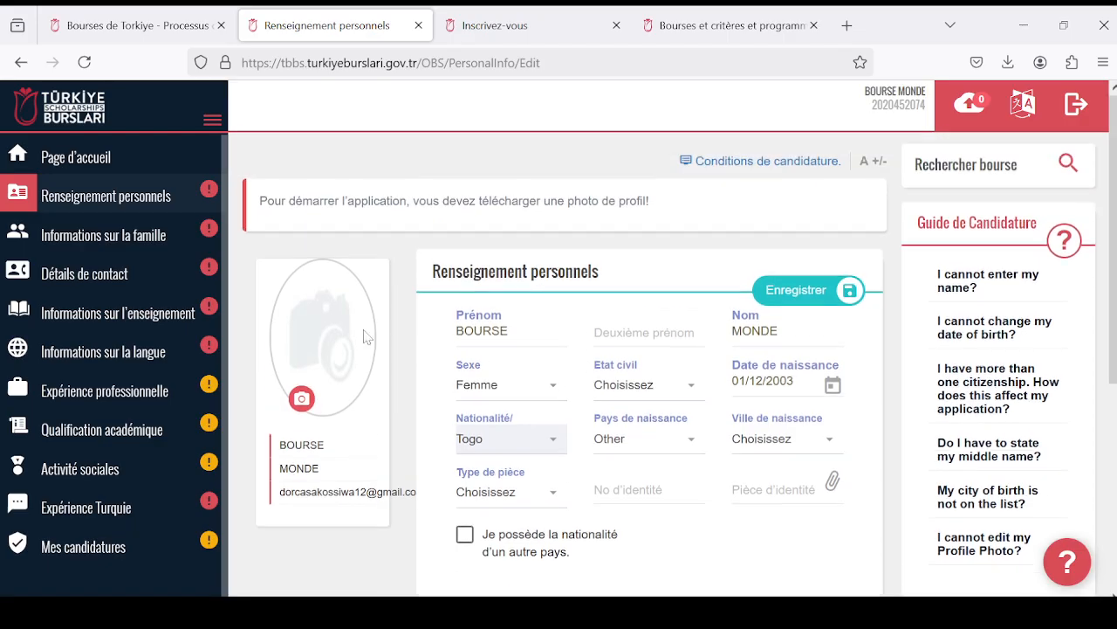
{"action": "left_click", "coordinate": [301, 399]}
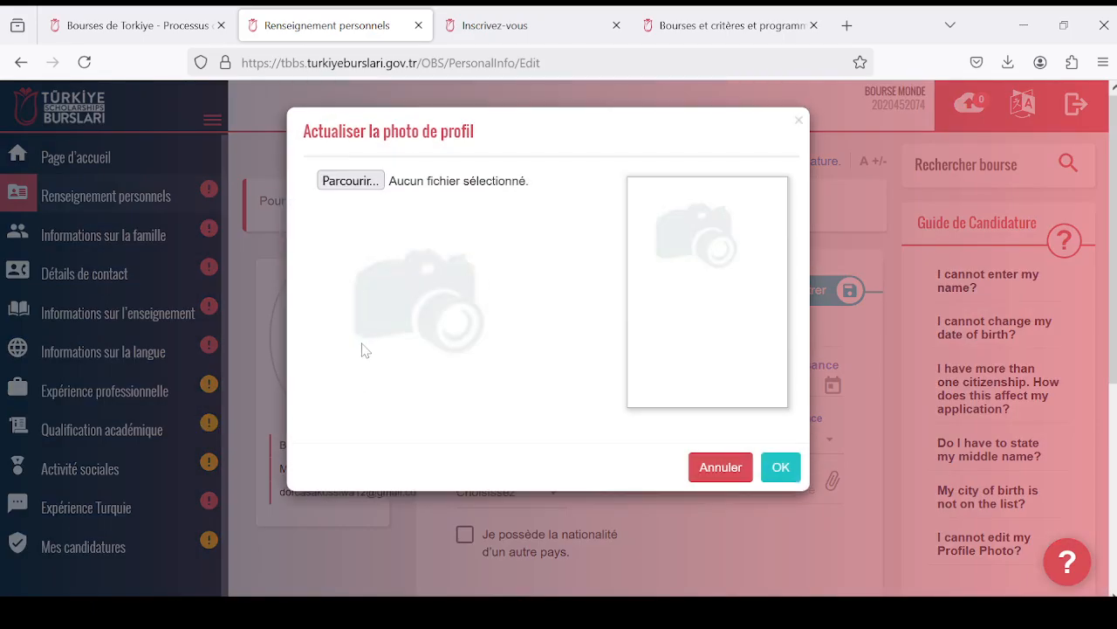
{"action": "left_click", "coordinate": [372, 186]}
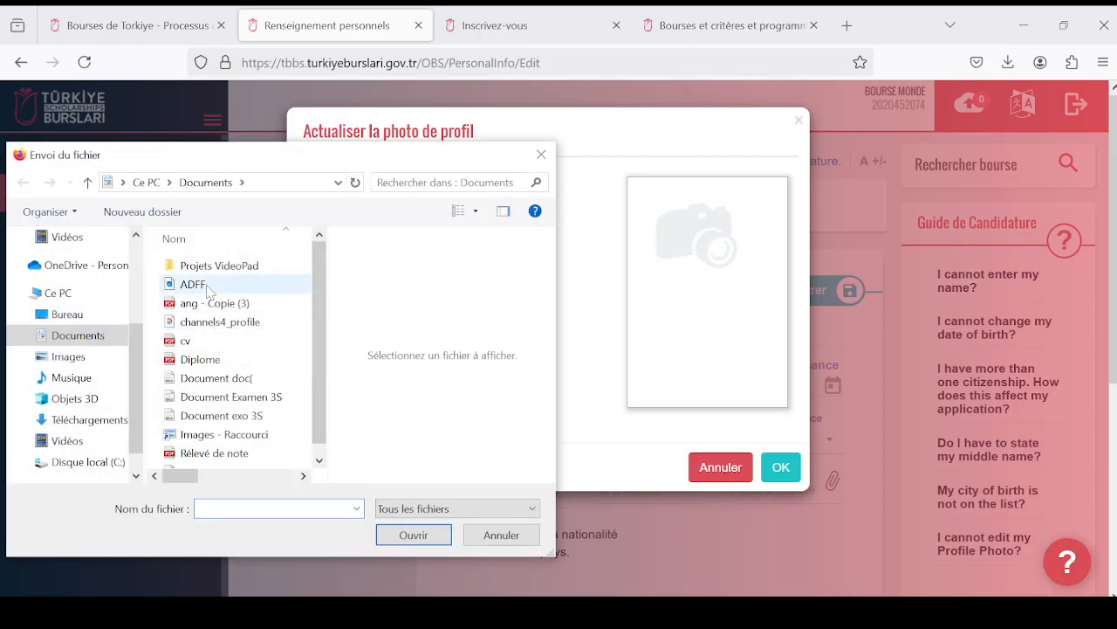
{"action": "left_click", "coordinate": [236, 323]}
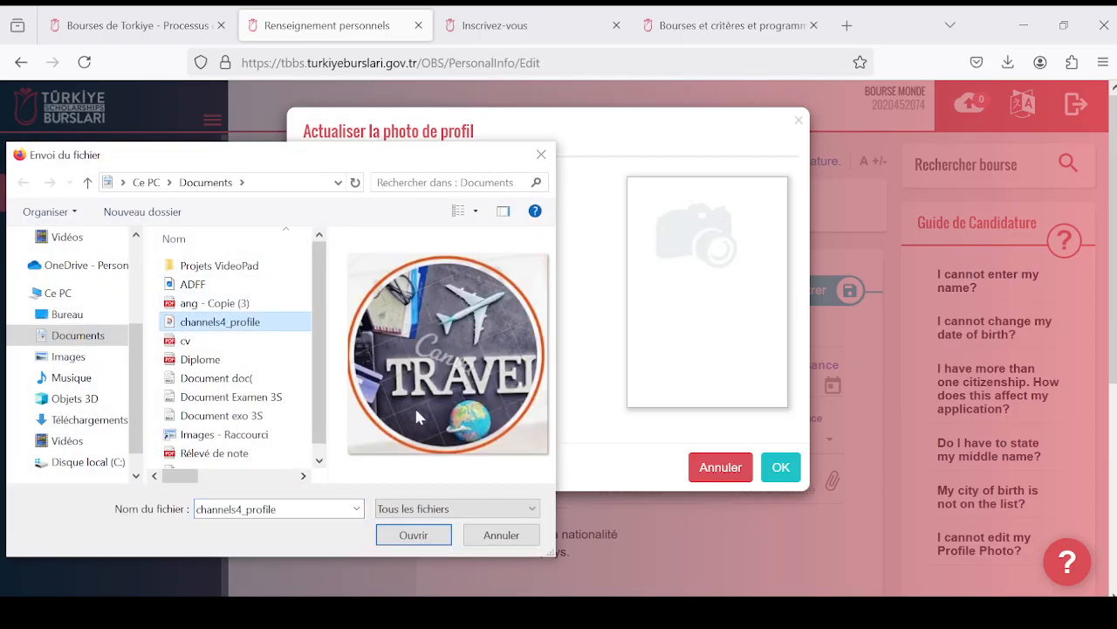
{"action": "left_click", "coordinate": [413, 534]}
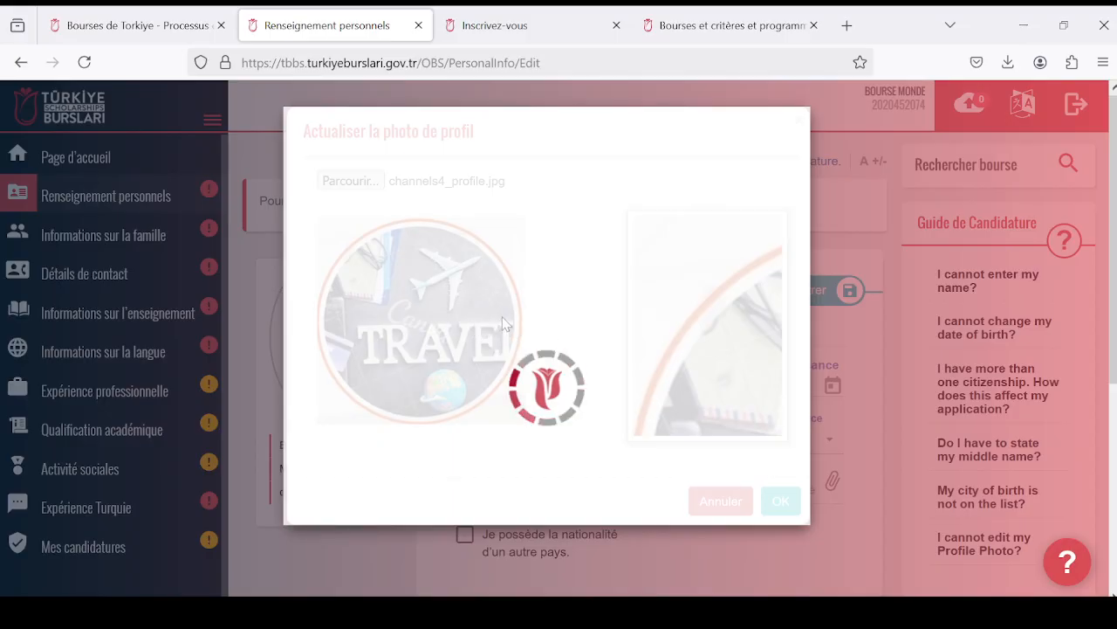
- Crop the profile photo so the frame covers the plane, the TRAVEL lettering and the globe, and apply it
{"action": "left_click_drag", "start_coordinate": [478, 317], "coordinate": [446, 254]}
{"action": "left_click_drag", "start_coordinate": [436, 318], "coordinate": [412, 290]}
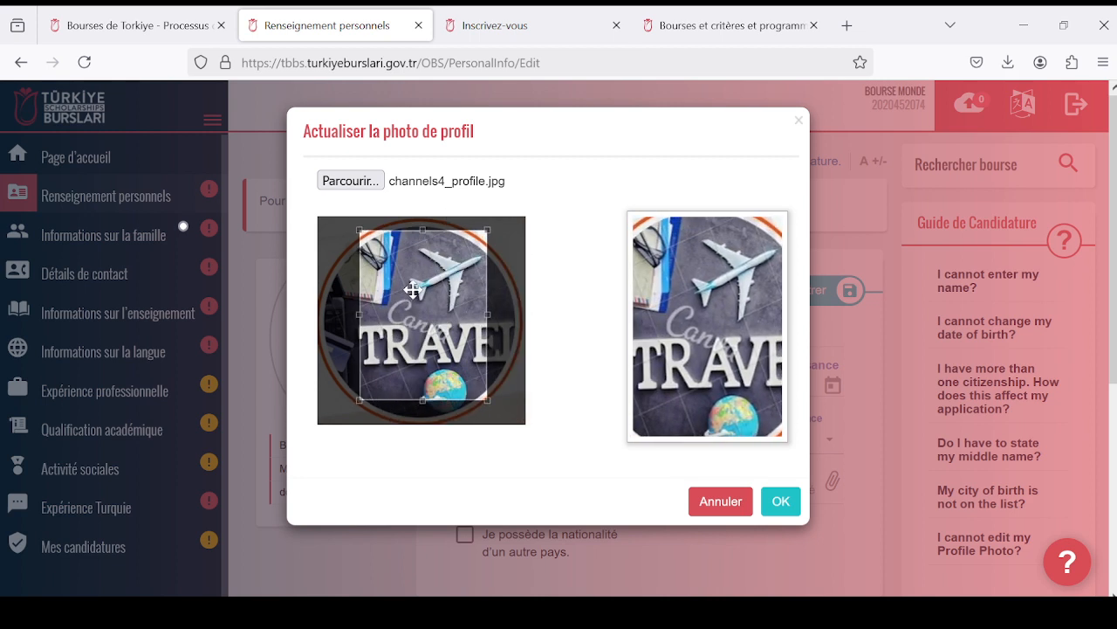
{"action": "left_click_drag", "start_coordinate": [421, 230], "coordinate": [423, 216]}
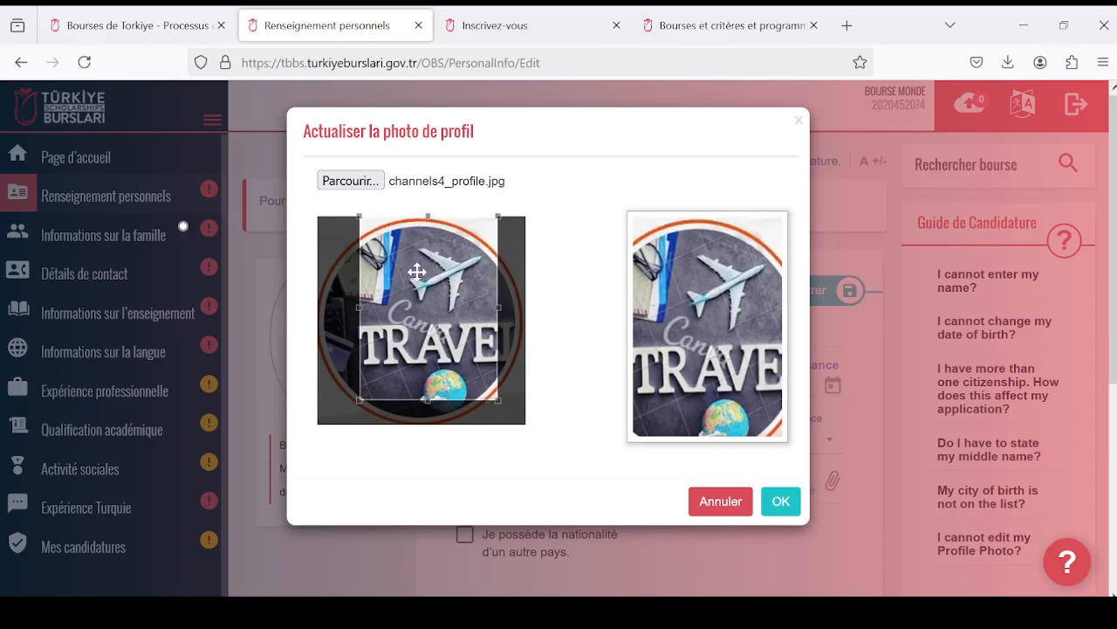
{"action": "mouse_move", "coordinate": [424, 406]}
{"action": "left_mouse_down"}
{"action": "mouse_move", "coordinate": [424, 394]}
{"action": "mouse_move", "coordinate": [419, 405]}
{"action": "left_mouse_up"}
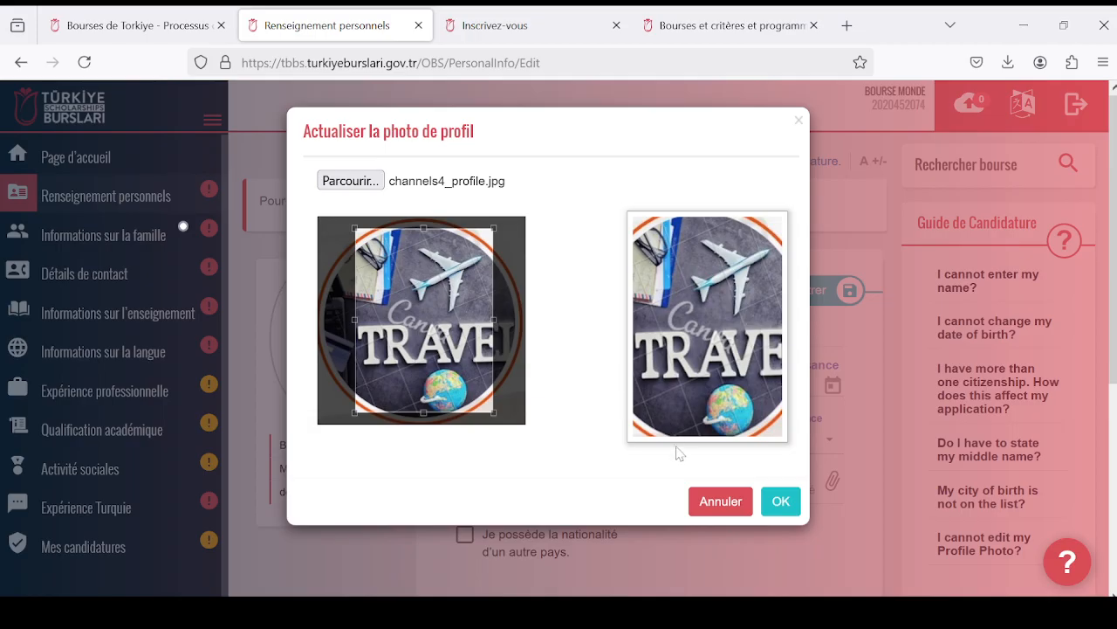
{"action": "left_click", "coordinate": [780, 501]}
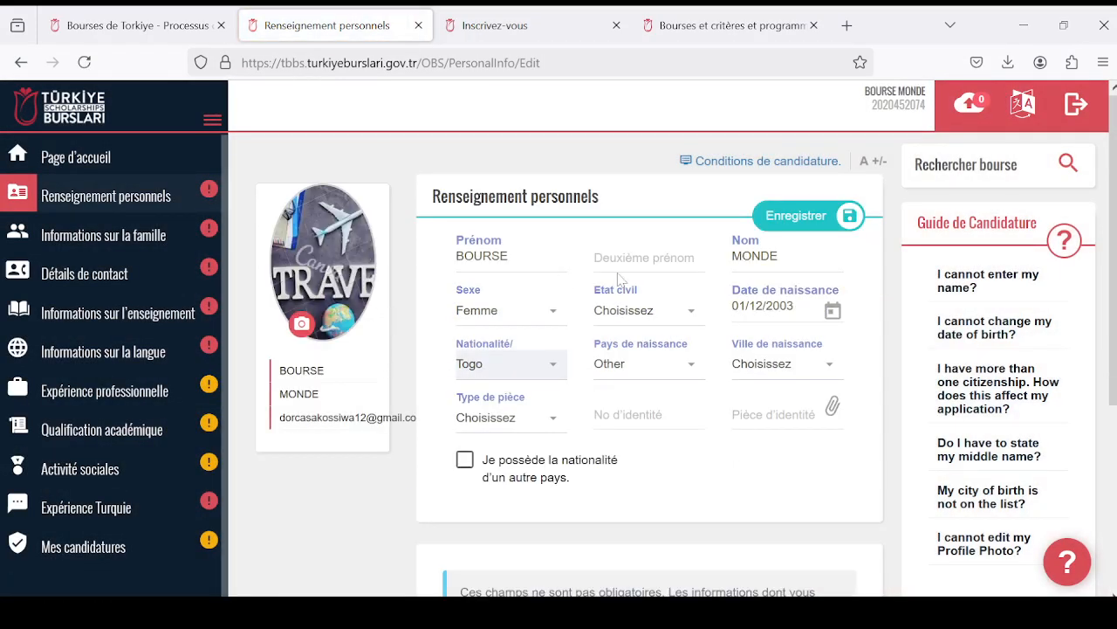
- Set the applicant's country of birth to Togo
{"action": "scroll", "coordinate": [702, 292], "scroll_direction": "down", "scroll_amount": 2}
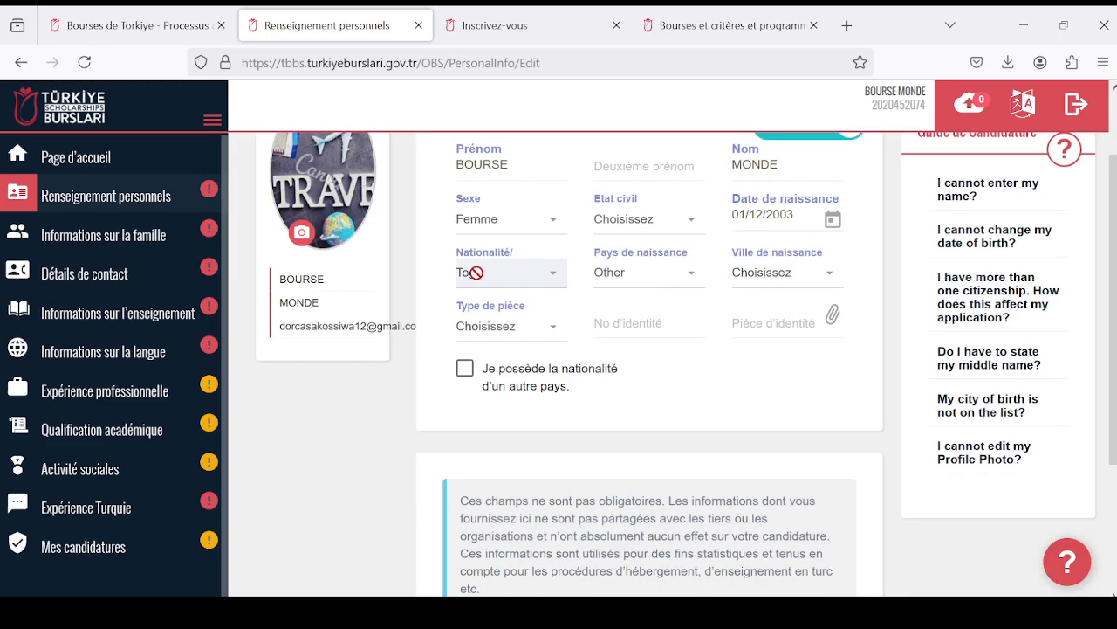
{"action": "left_click", "coordinate": [691, 279]}
{"action": "scroll", "coordinate": [682, 407], "scroll_direction": "down", "scroll_amount": 2}
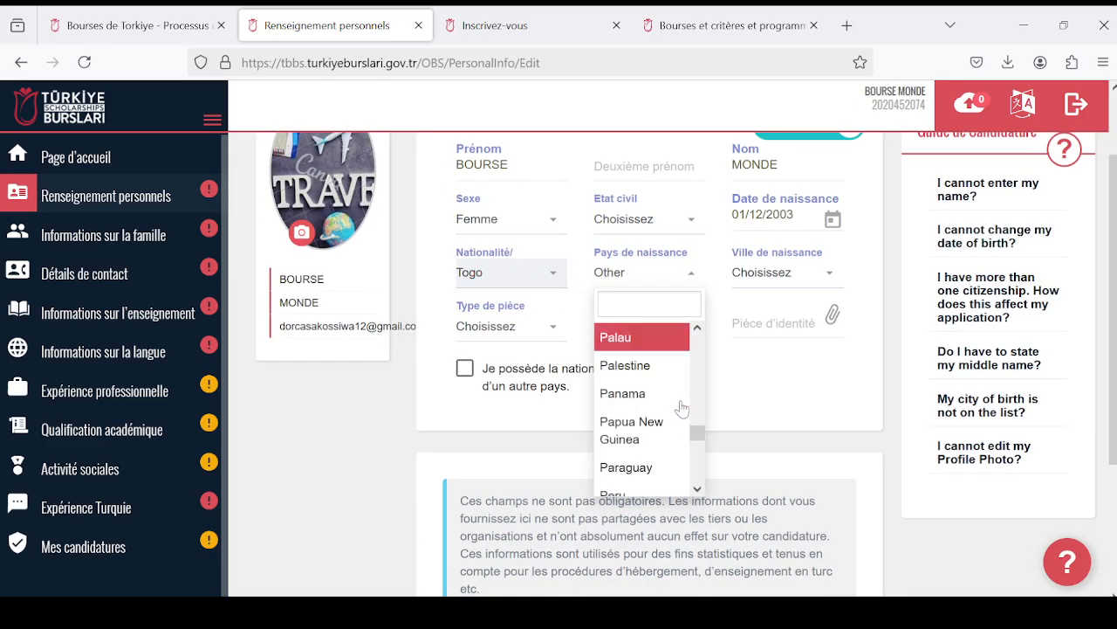
{"action": "scroll", "coordinate": [681, 408], "scroll_direction": "down", "scroll_amount": 15}
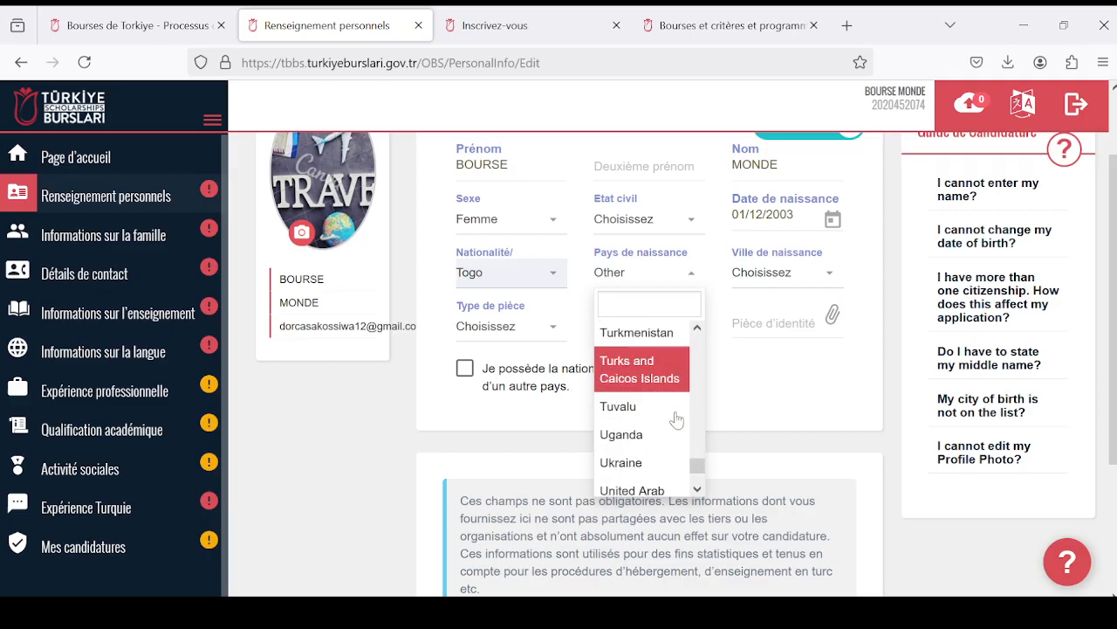
{"action": "scroll", "coordinate": [678, 420], "scroll_direction": "down", "scroll_amount": 5}
{"action": "scroll", "coordinate": [646, 231], "scroll_direction": "up", "scroll_amount": 2}
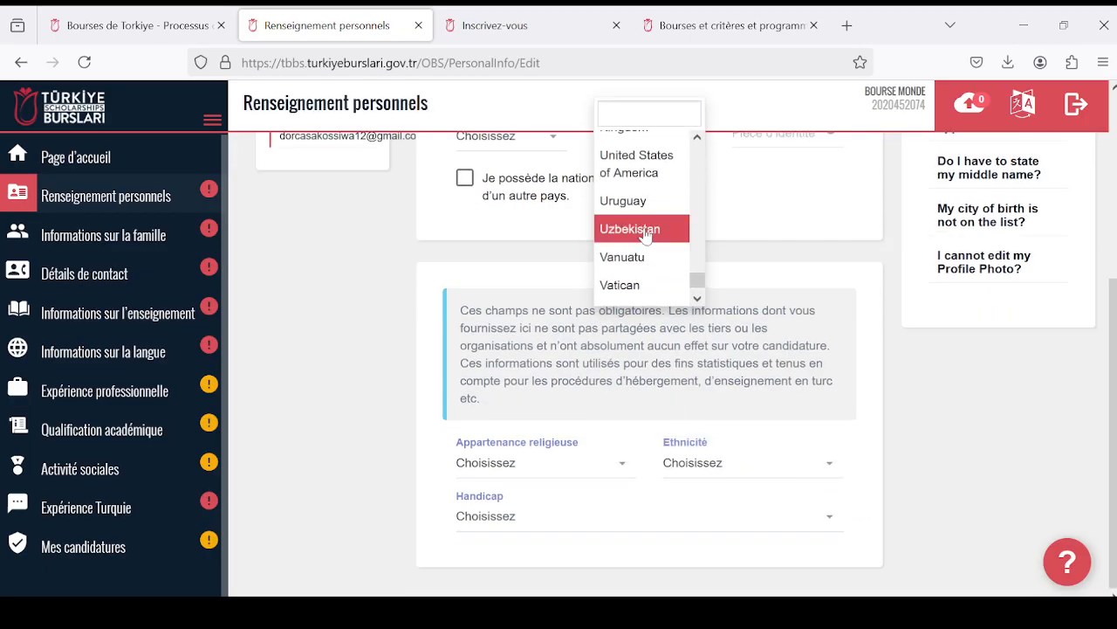
{"action": "scroll", "coordinate": [643, 235], "scroll_direction": "up", "scroll_amount": 4}
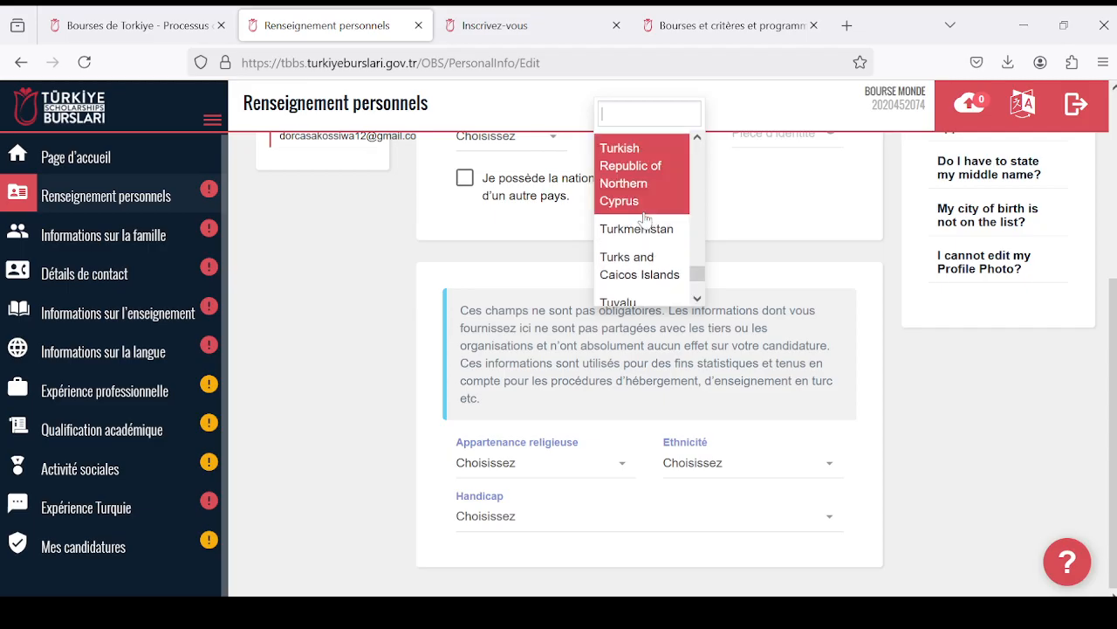
{"action": "scroll", "coordinate": [644, 217], "scroll_direction": "up", "scroll_amount": 4}
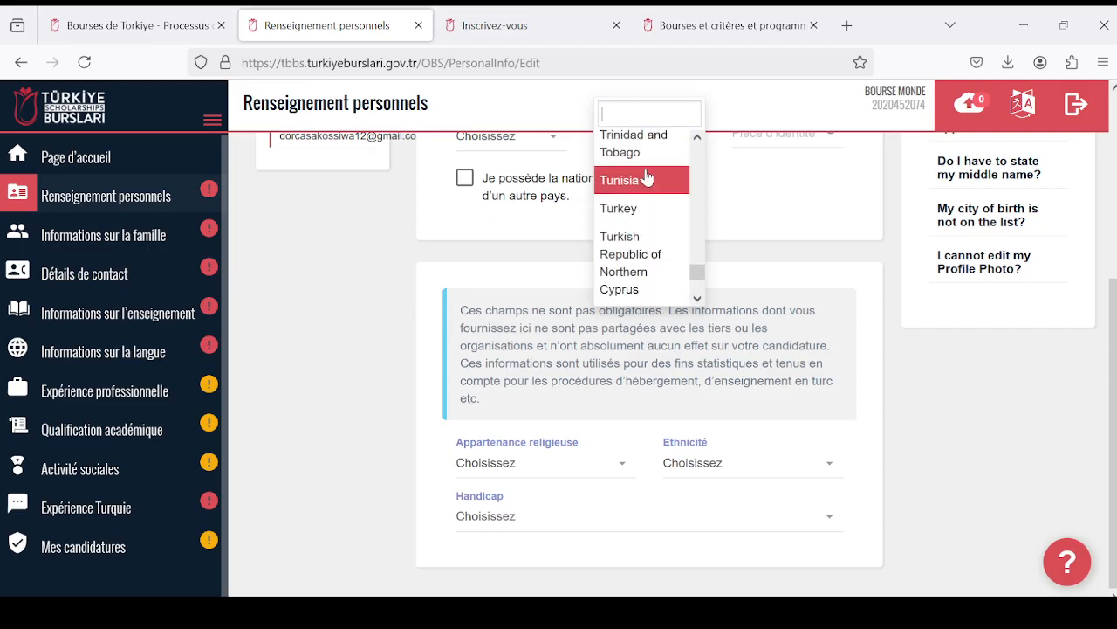
{"action": "left_click", "coordinate": [615, 152]}
- Set the applicant's city of birth to Lomé
{"action": "scroll", "coordinate": [694, 237], "scroll_direction": "up", "scroll_amount": 3}
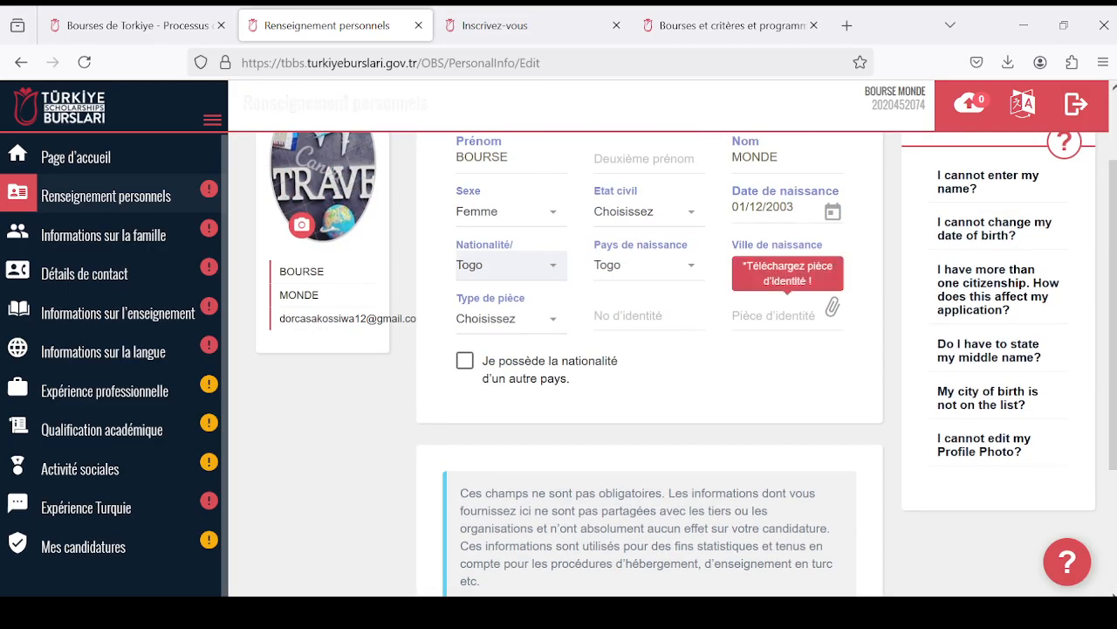
{"action": "left_click", "coordinate": [825, 358]}
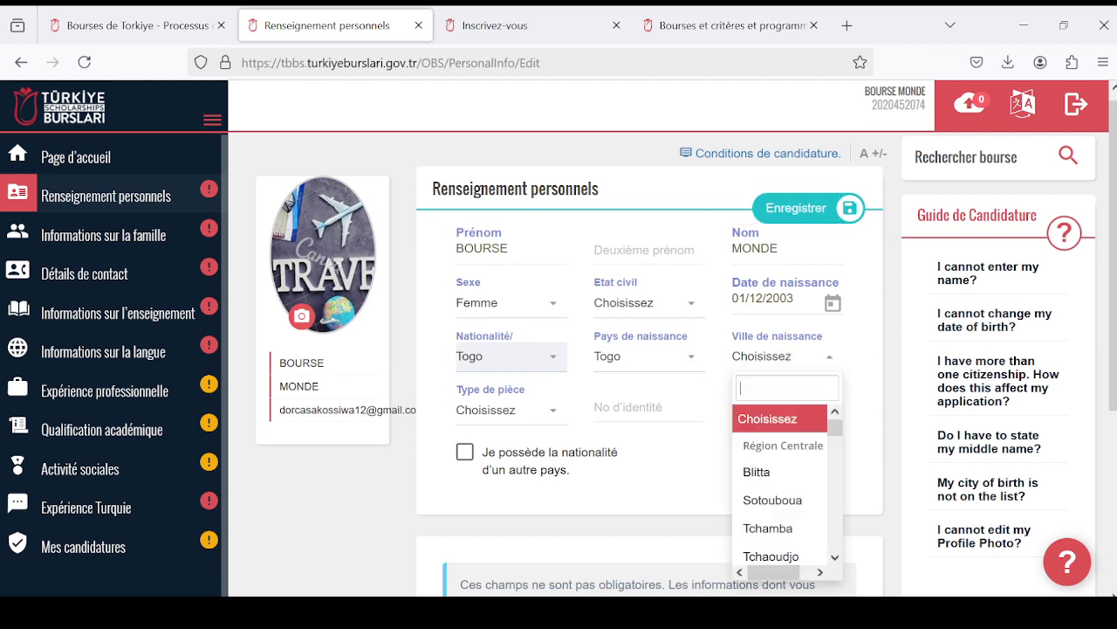
{"action": "scroll", "coordinate": [803, 482], "scroll_direction": "down", "scroll_amount": 12}
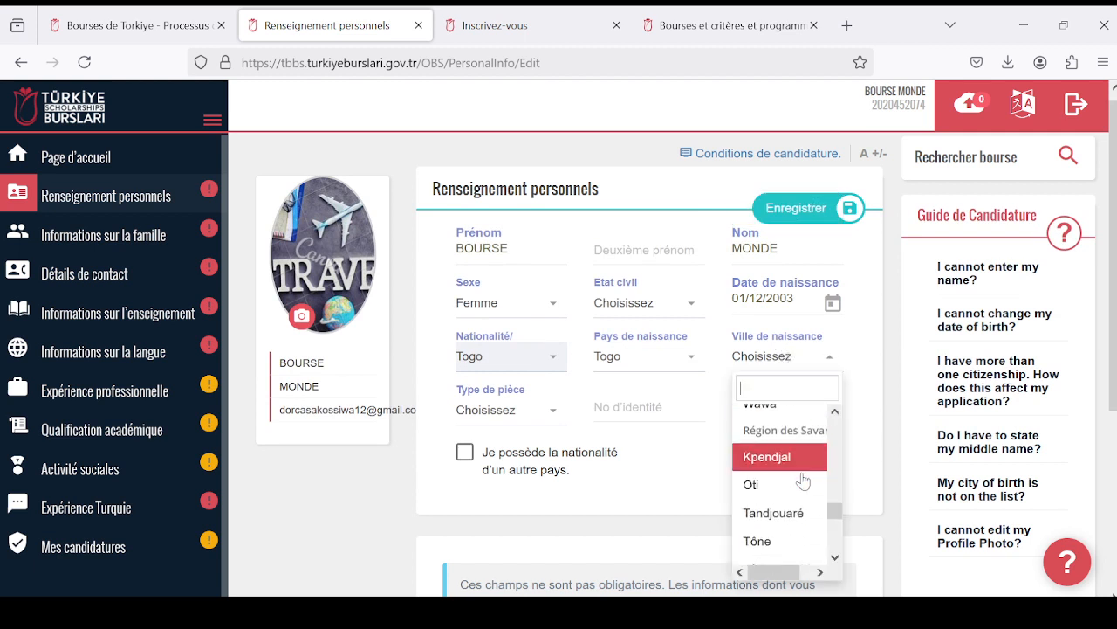
{"action": "left_click", "coordinate": [803, 478]}
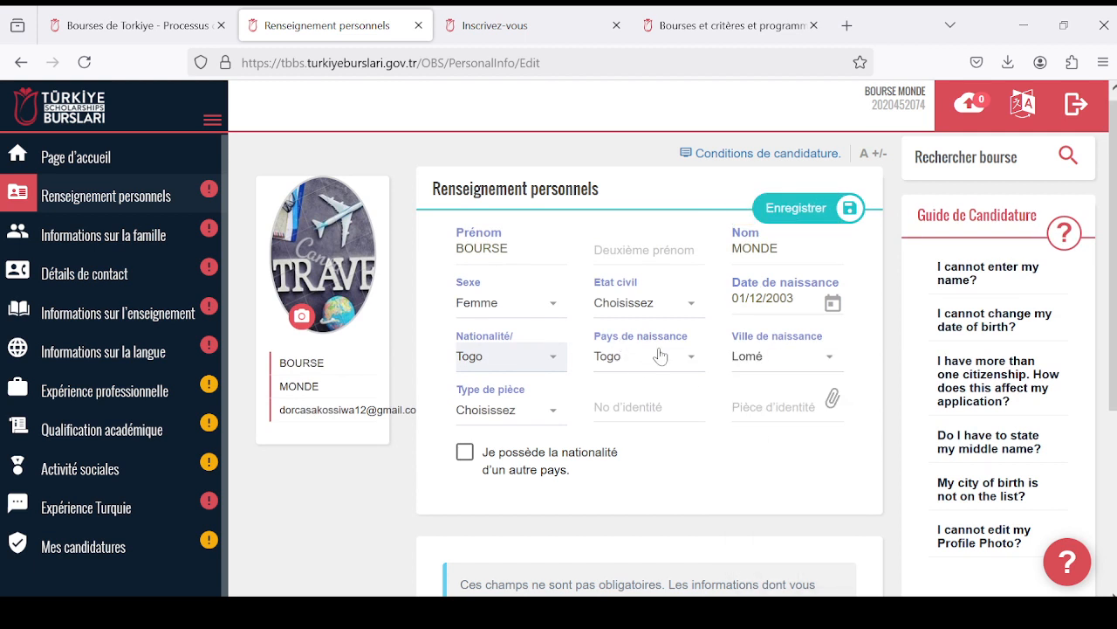
- Choose Passport as the applicant's type of identity document
{"action": "left_click", "coordinate": [554, 414]}
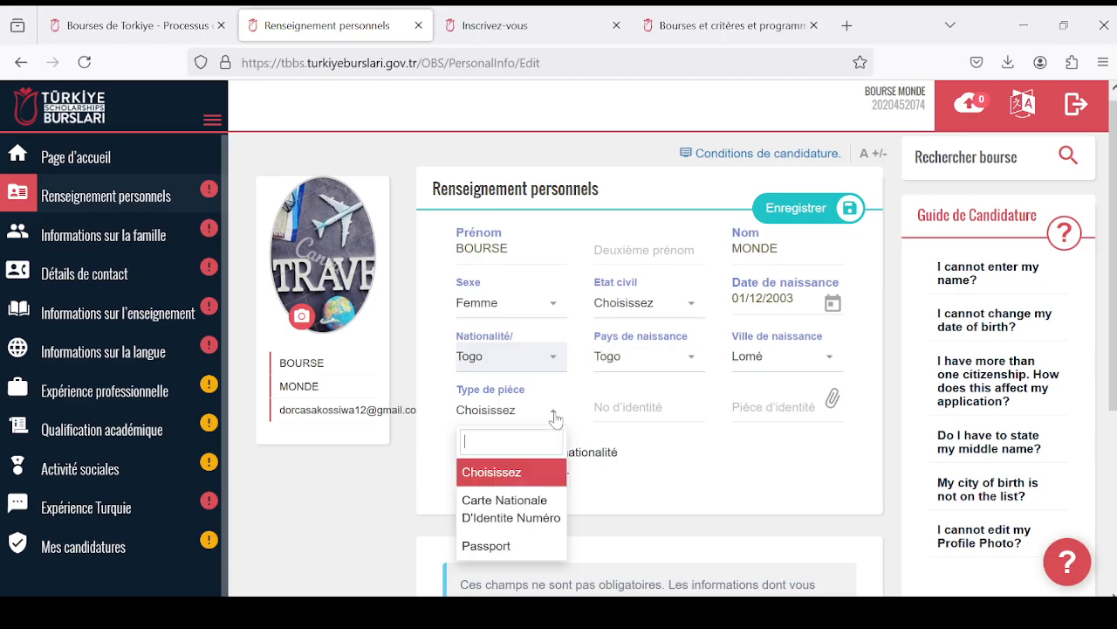
{"action": "scroll", "coordinate": [555, 419], "scroll_direction": "down", "scroll_amount": 2}
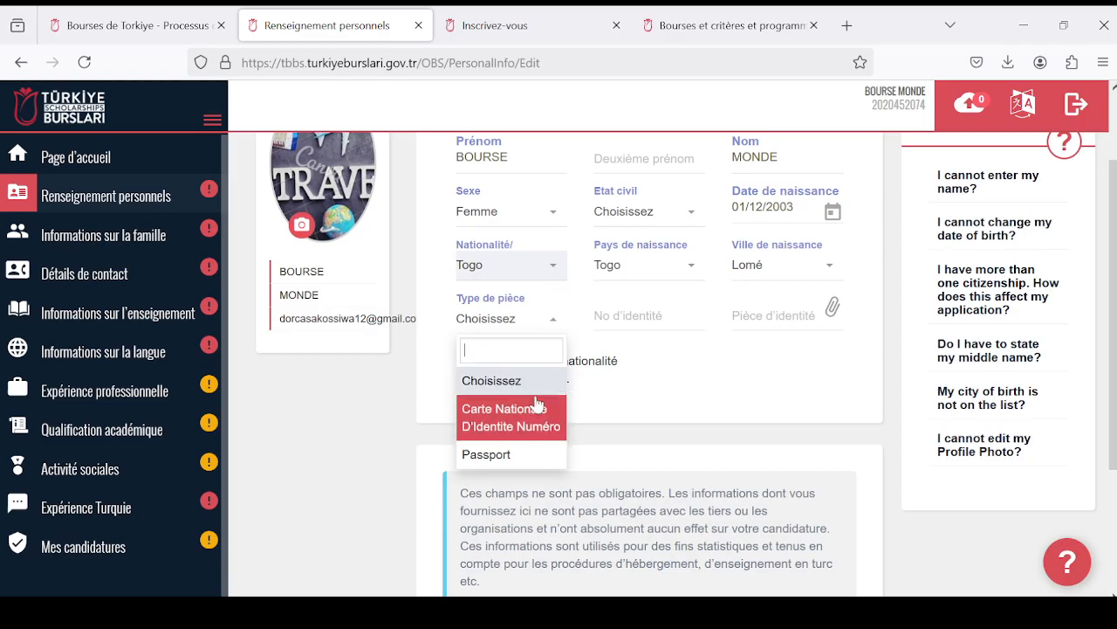
{"action": "left_click", "coordinate": [557, 455]}
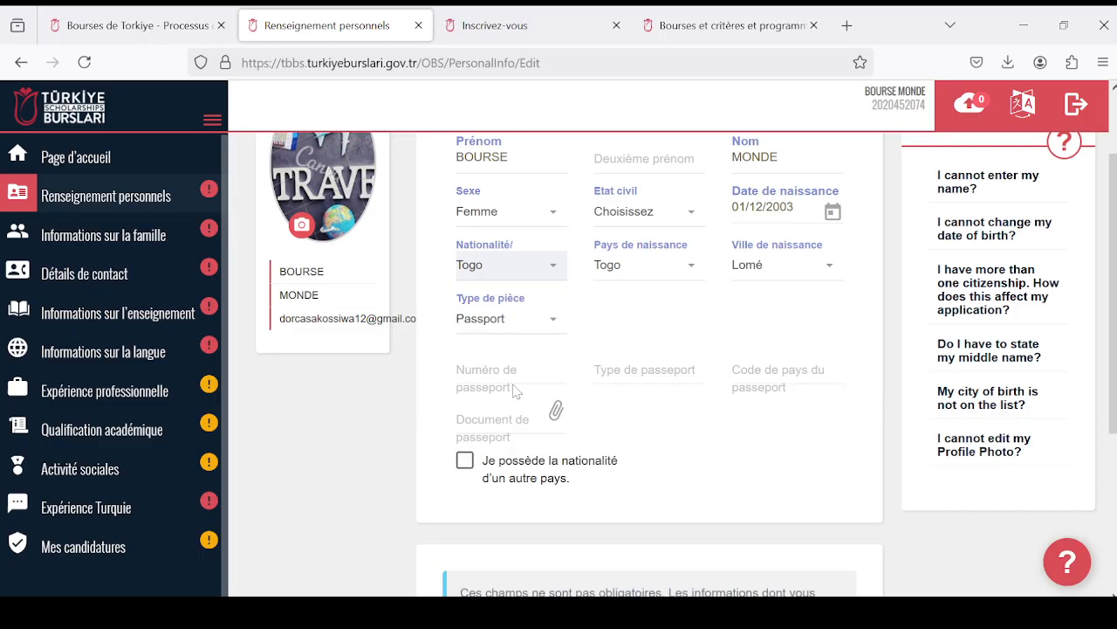
- Enter the passport number, set the passport type to P and its country code to TGO
{"action": "left_click", "coordinate": [641, 357]}
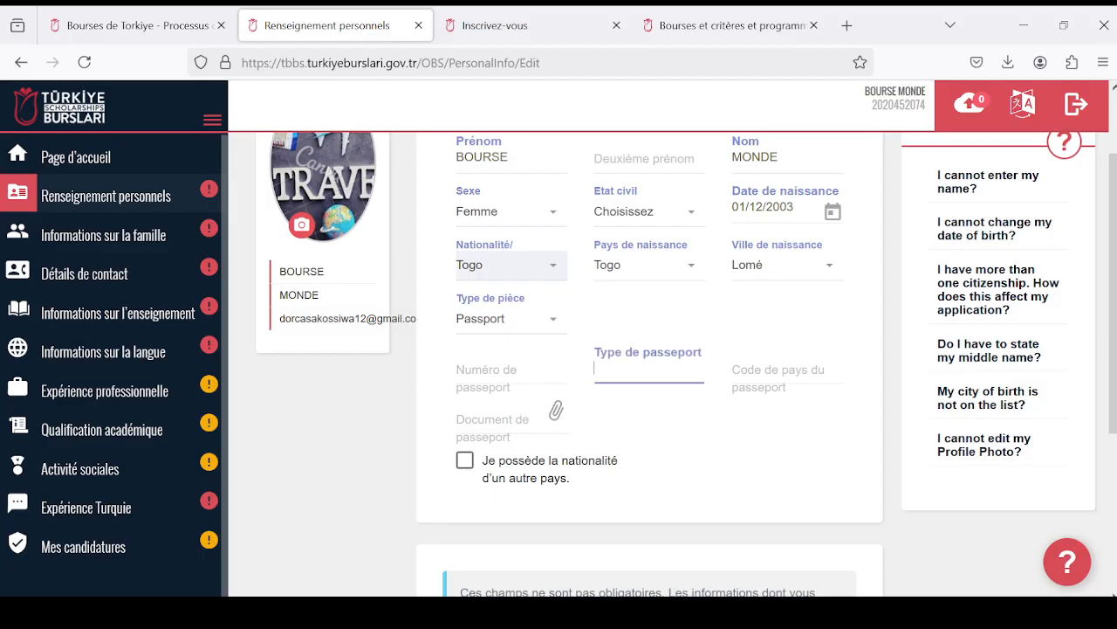
{"action": "left_click", "coordinate": [510, 370]}
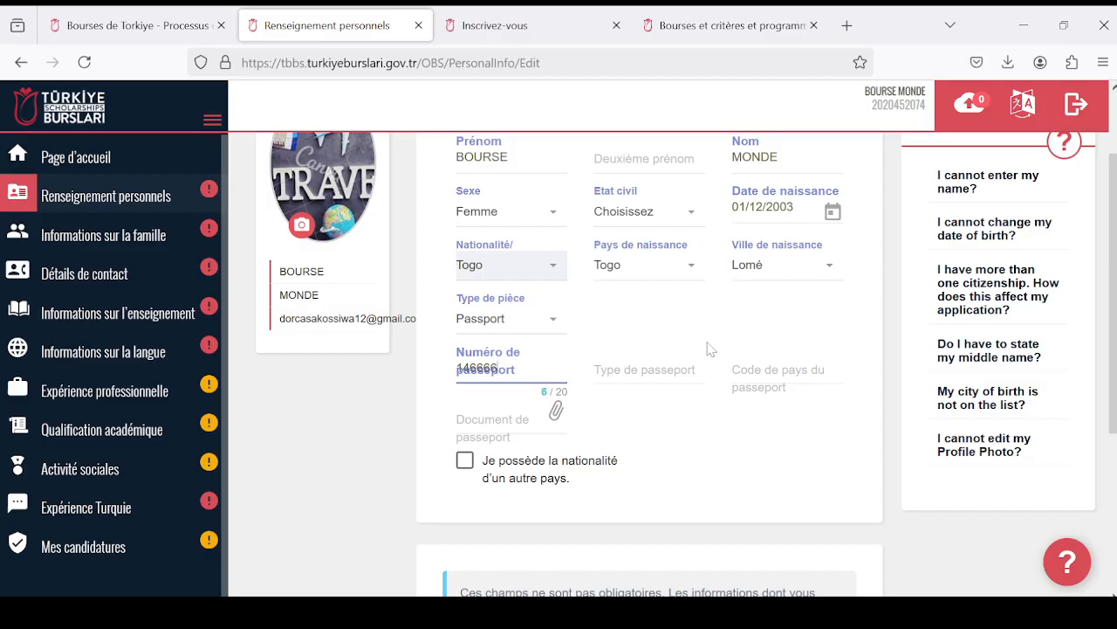
{"action": "key", "text": "Tab"}
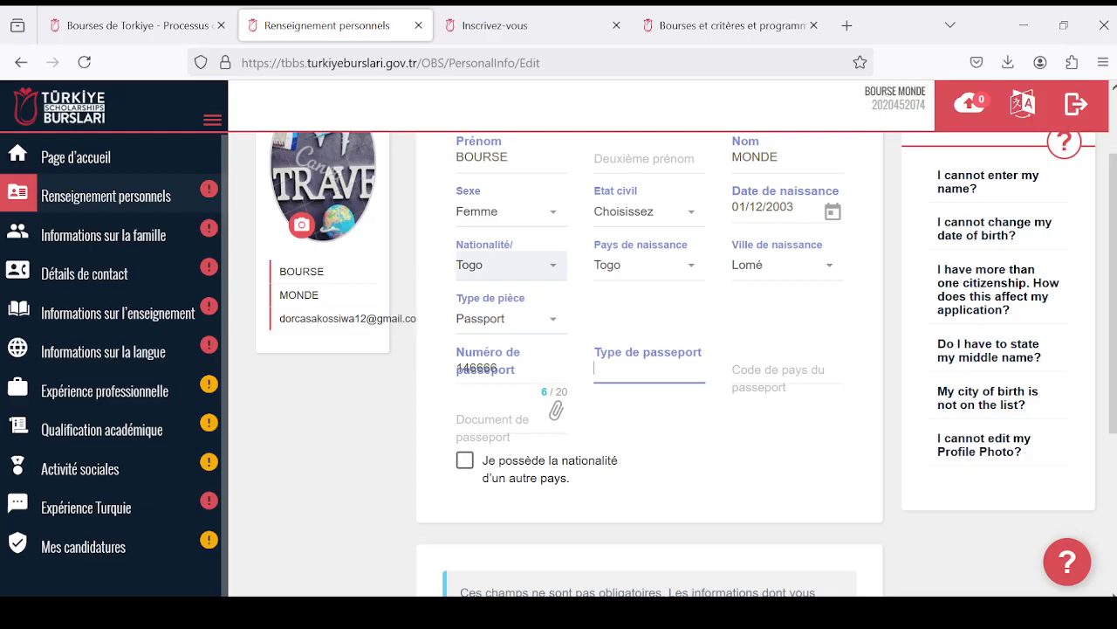
{"action": "key", "text": "Tab"}
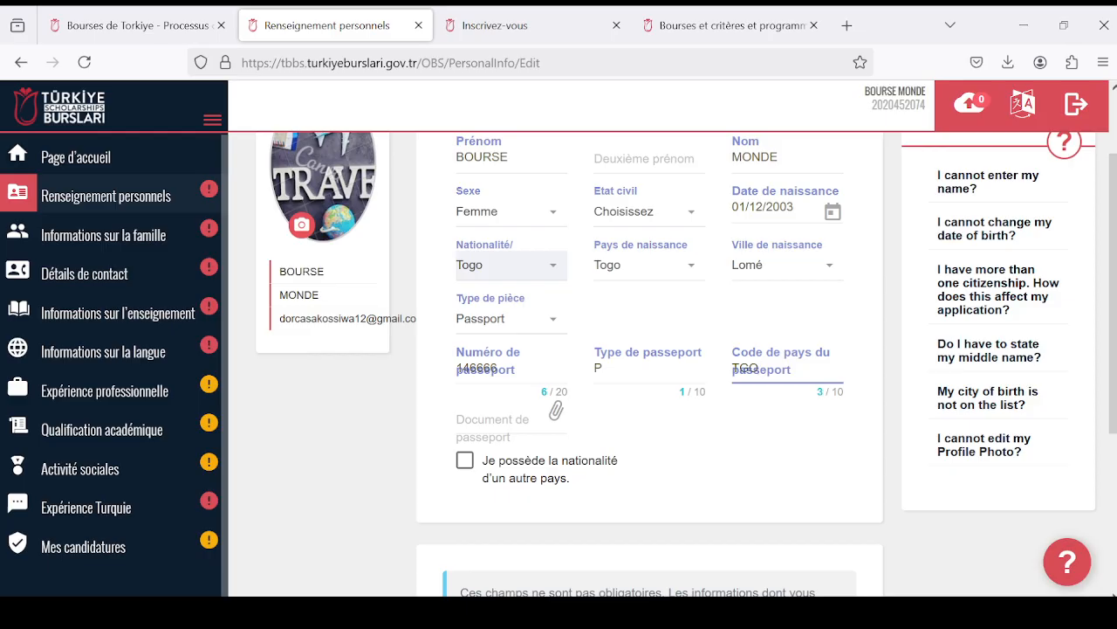
- Attach the file ang - Copie (3) from Documents as the passport document
{"action": "scroll", "coordinate": [650, 349], "scroll_direction": "down", "scroll_amount": 2}
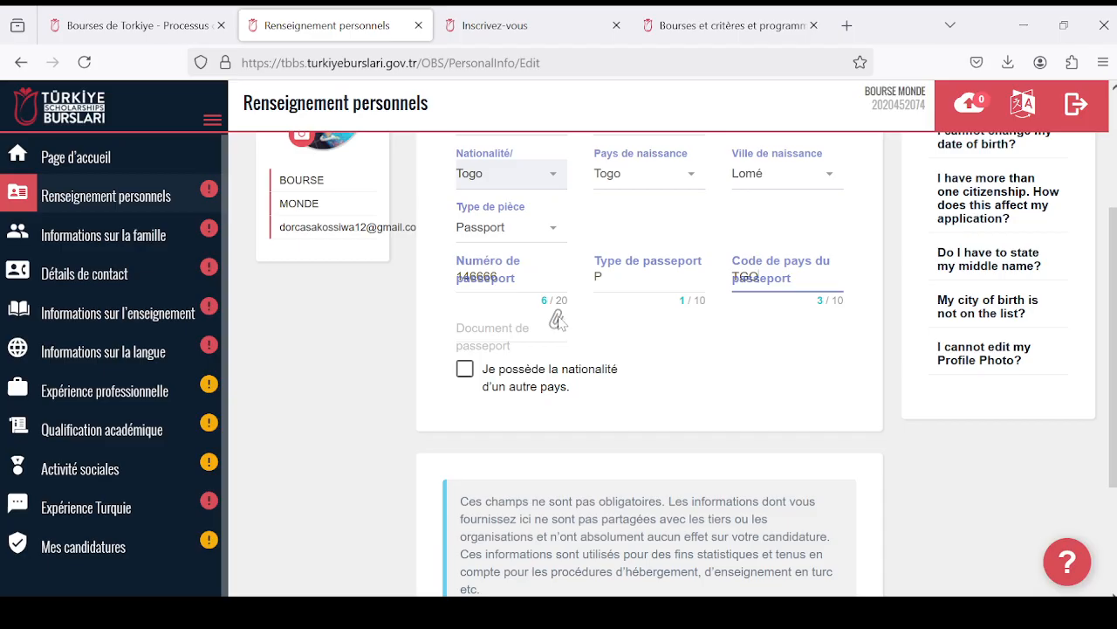
{"action": "left_click", "coordinate": [558, 319]}
{"action": "left_click", "coordinate": [556, 320]}
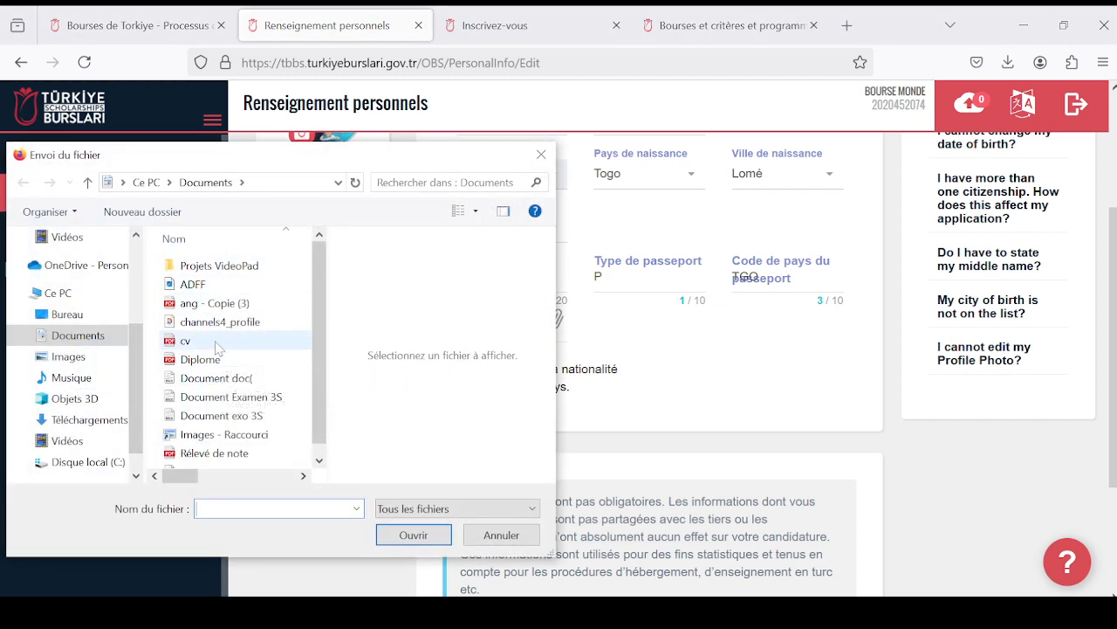
{"action": "left_click", "coordinate": [205, 303]}
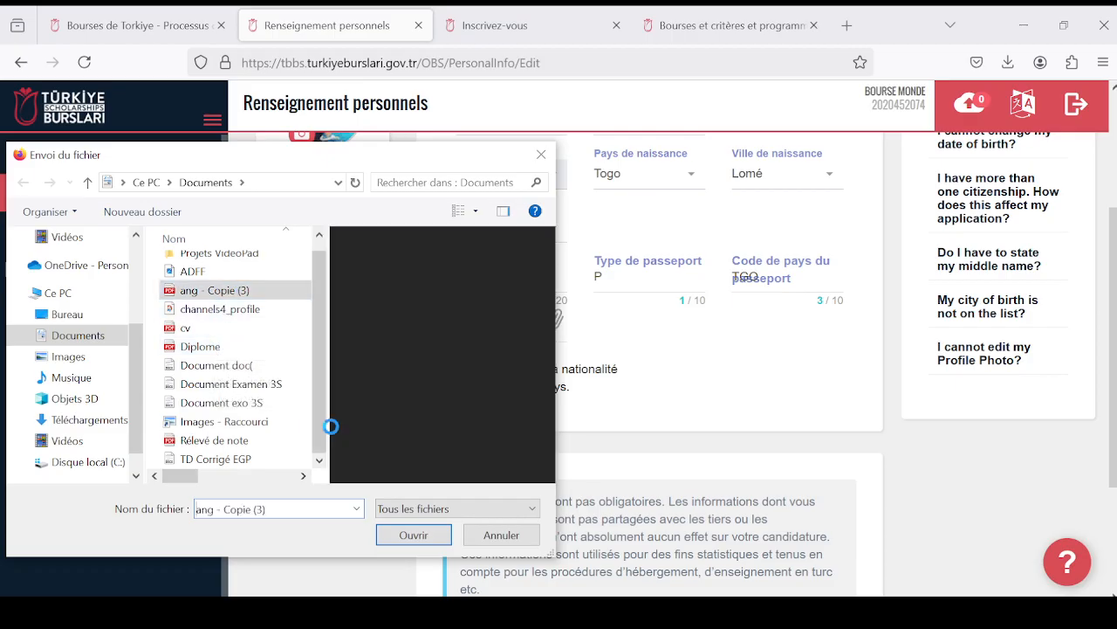
{"action": "left_click", "coordinate": [411, 535]}
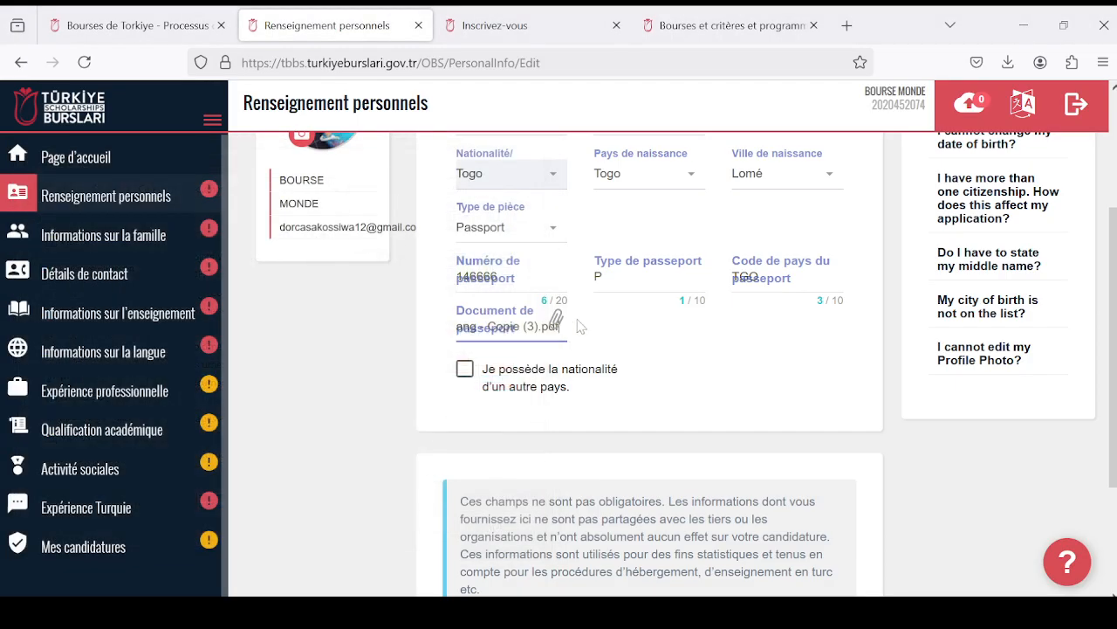
- Turn on the option for holding another country's nationality to examine its extra fields, and turn it off again
{"action": "scroll", "coordinate": [582, 322], "scroll_direction": "up", "scroll_amount": 2}
{"action": "scroll", "coordinate": [571, 325], "scroll_direction": "down", "scroll_amount": 2}
{"action": "left_click", "coordinate": [467, 373]}
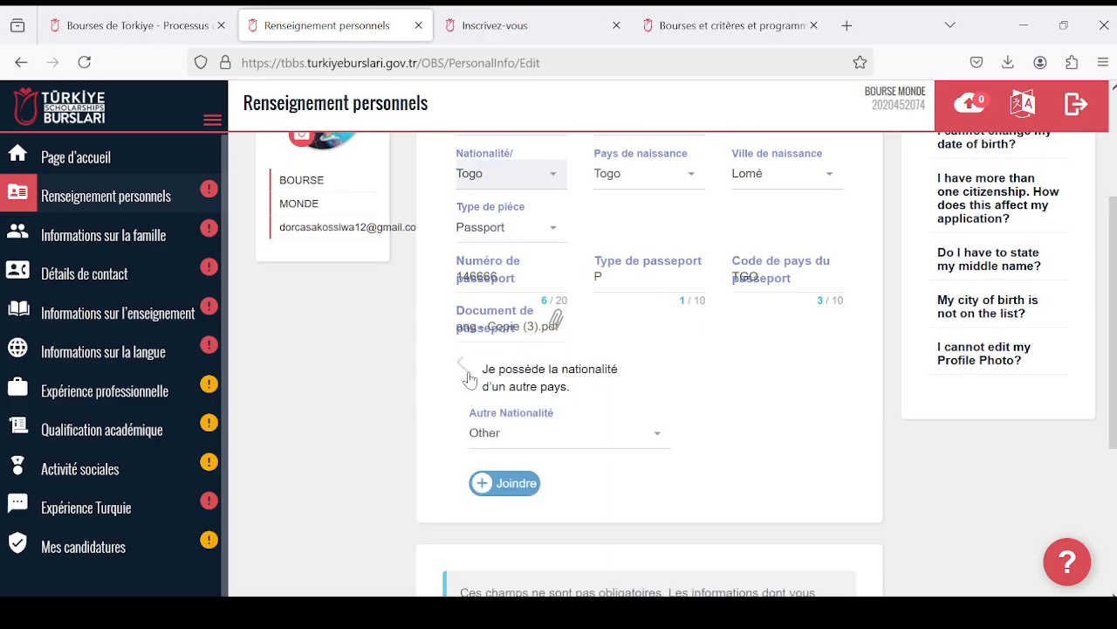
{"action": "scroll", "coordinate": [627, 456], "scroll_direction": "down", "scroll_amount": 2}
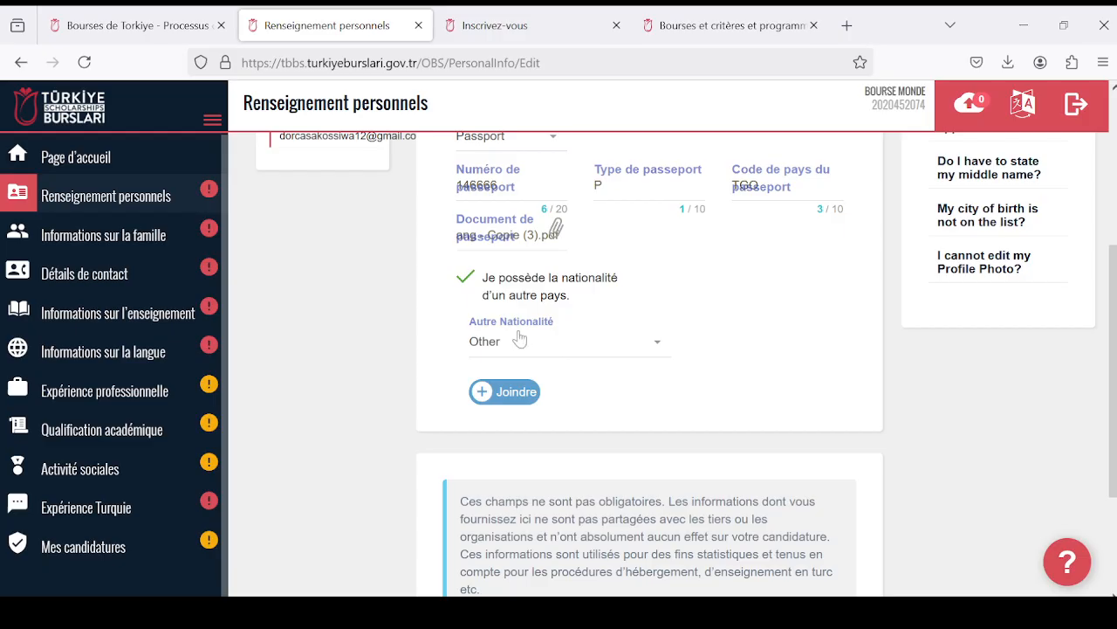
{"action": "scroll", "coordinate": [520, 339], "scroll_direction": "up", "scroll_amount": 3}
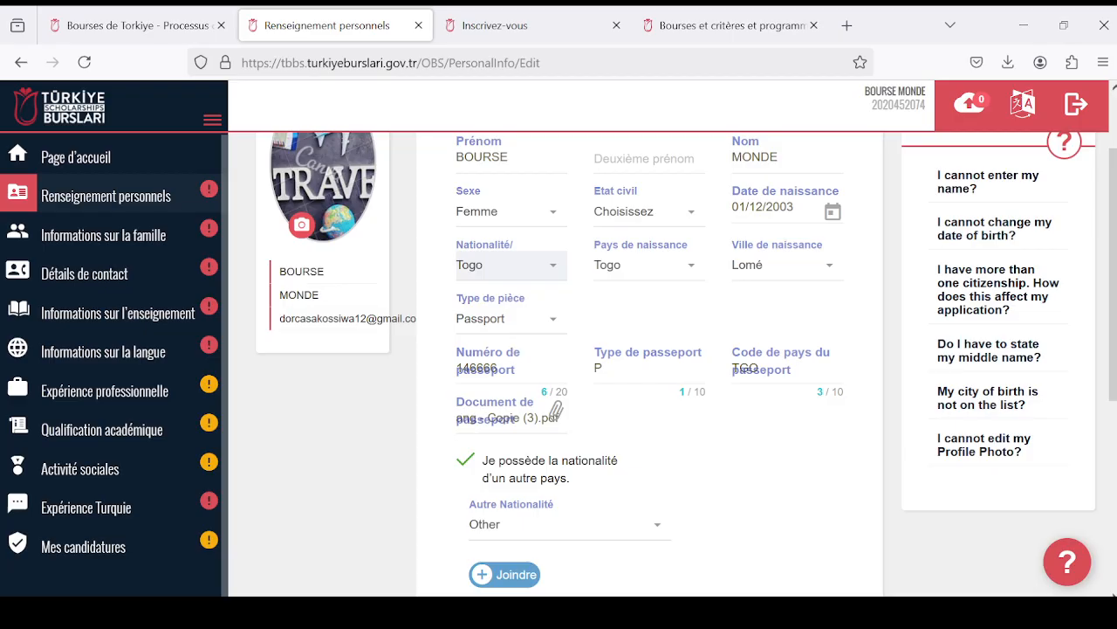
{"action": "scroll", "coordinate": [555, 411], "scroll_direction": "down", "scroll_amount": 2}
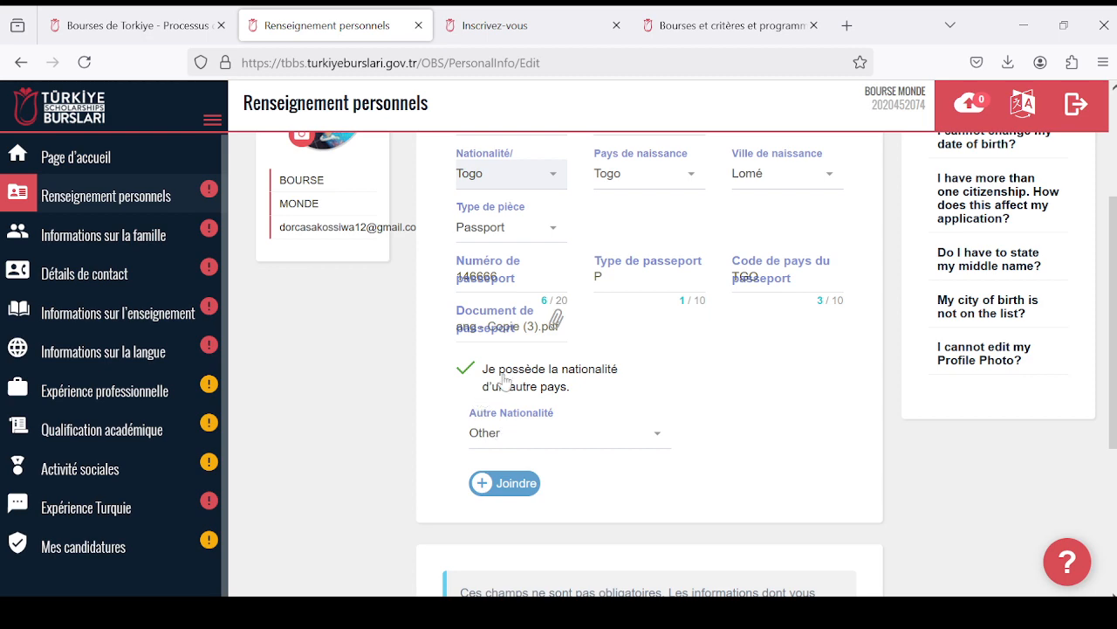
{"action": "left_click", "coordinate": [467, 370]}
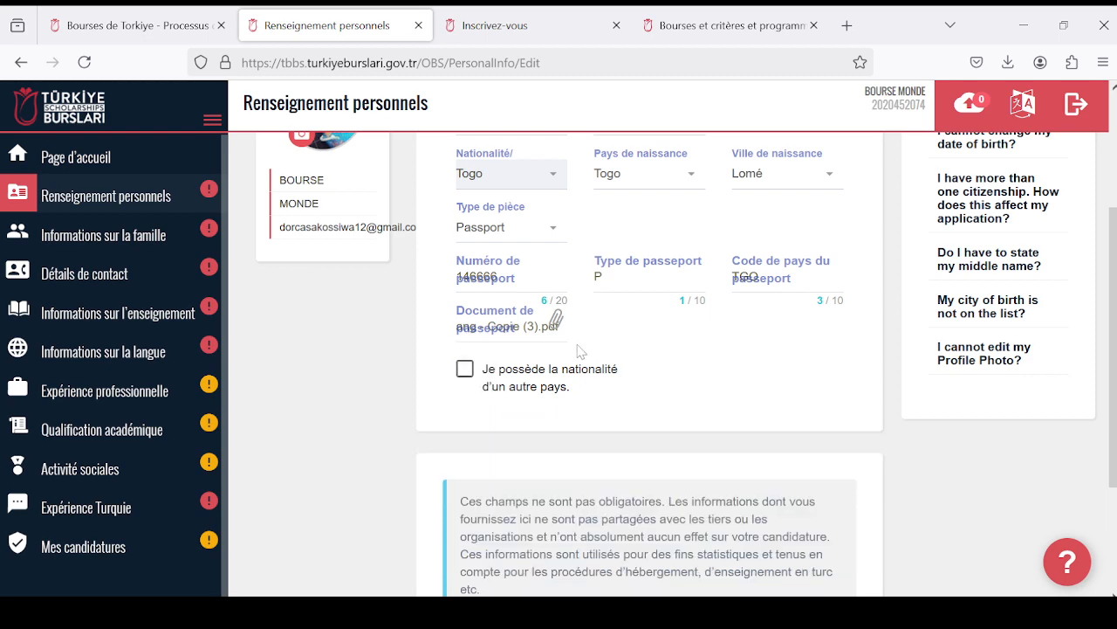
{"action": "scroll", "coordinate": [565, 340], "scroll_direction": "up", "scroll_amount": 2}
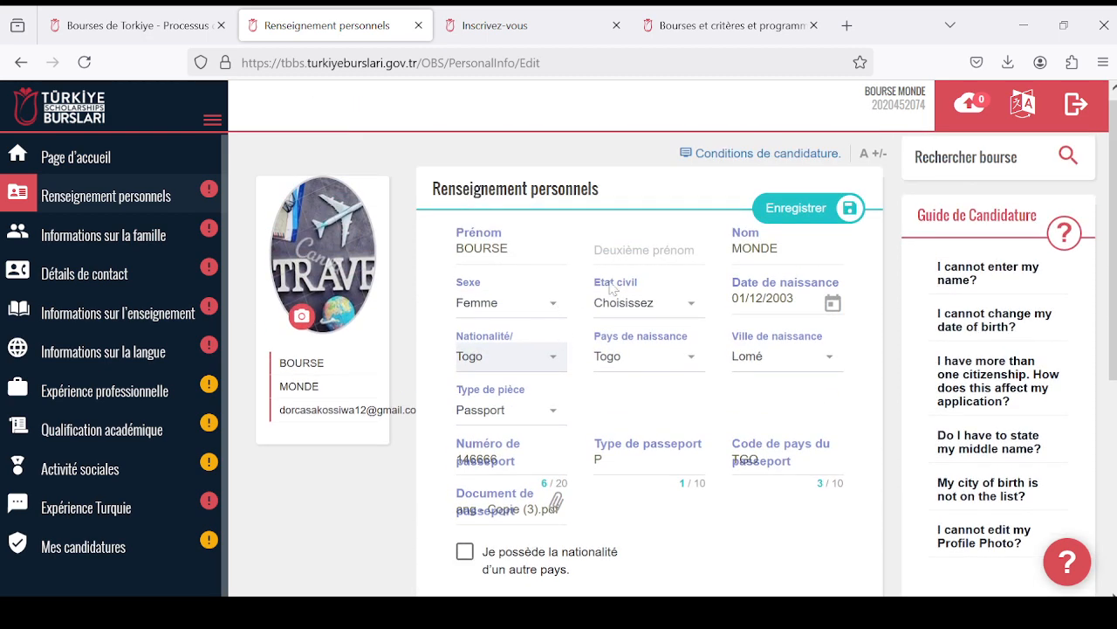
{"action": "scroll", "coordinate": [674, 336], "scroll_direction": "down", "scroll_amount": 4}
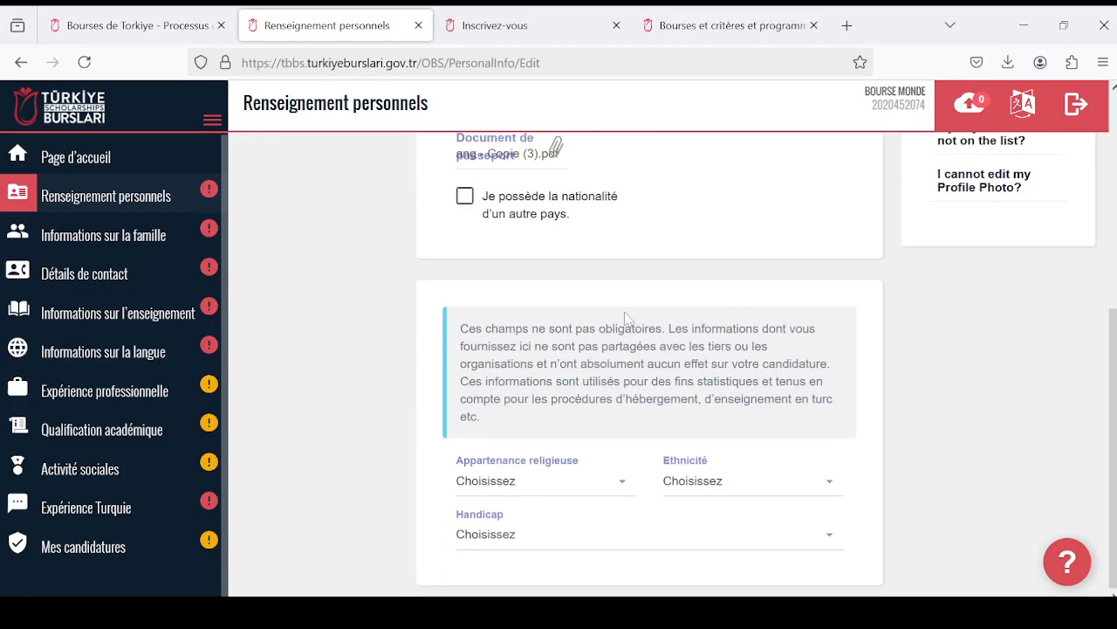
{"action": "scroll", "coordinate": [605, 314], "scroll_direction": "up", "scroll_amount": 4}
{"action": "scroll", "coordinate": [606, 314], "scroll_direction": "down", "scroll_amount": 2}
{"action": "scroll", "coordinate": [606, 314], "scroll_direction": "up", "scroll_amount": 2}
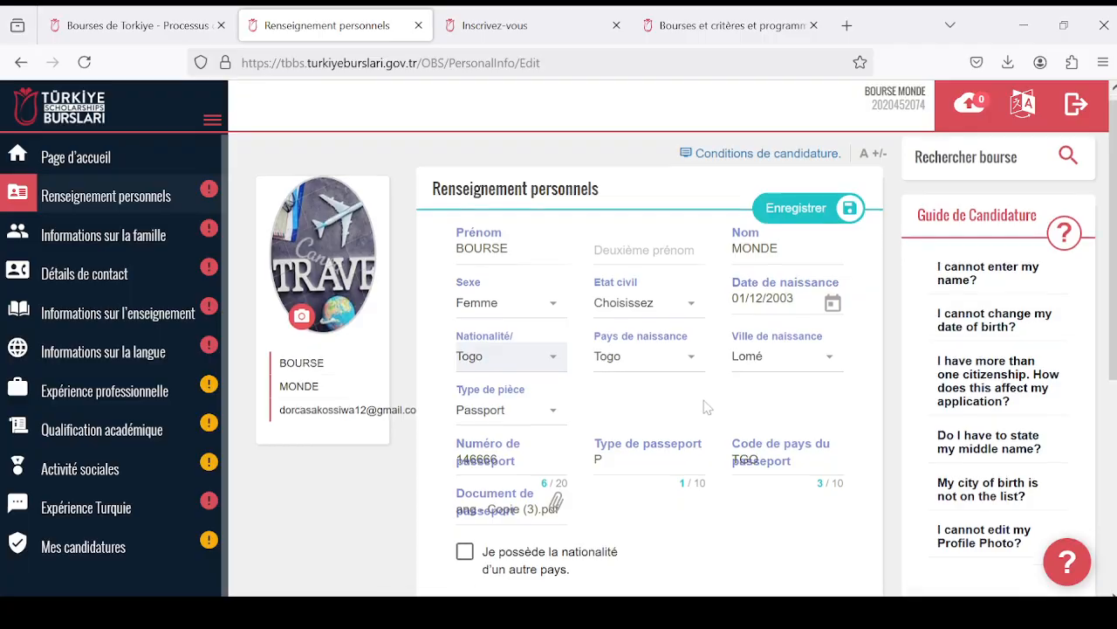
- Set the religious affiliation in the optional details to Christianisme
{"action": "scroll", "coordinate": [669, 399], "scroll_direction": "down", "scroll_amount": 4}
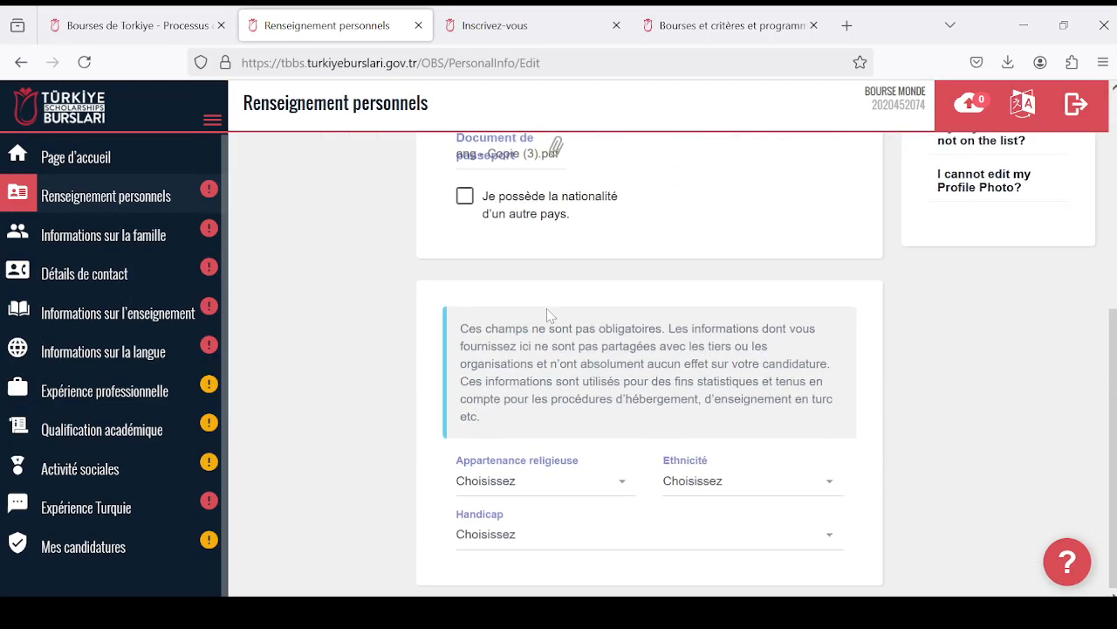
{"action": "left_click", "coordinate": [626, 486]}
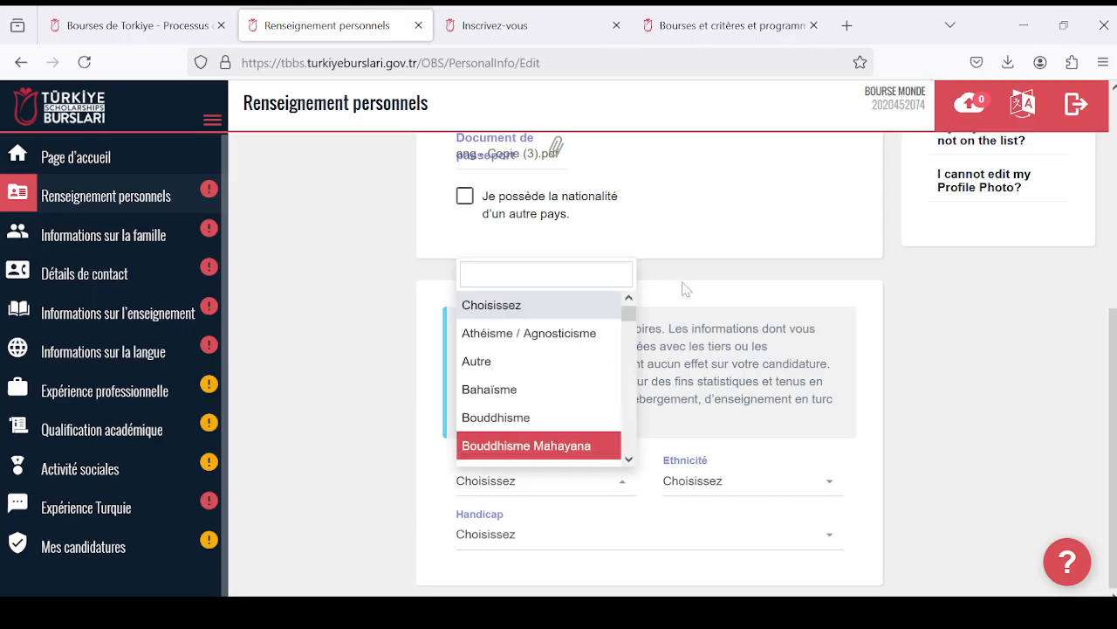
{"action": "scroll", "coordinate": [614, 380], "scroll_direction": "down", "scroll_amount": 2}
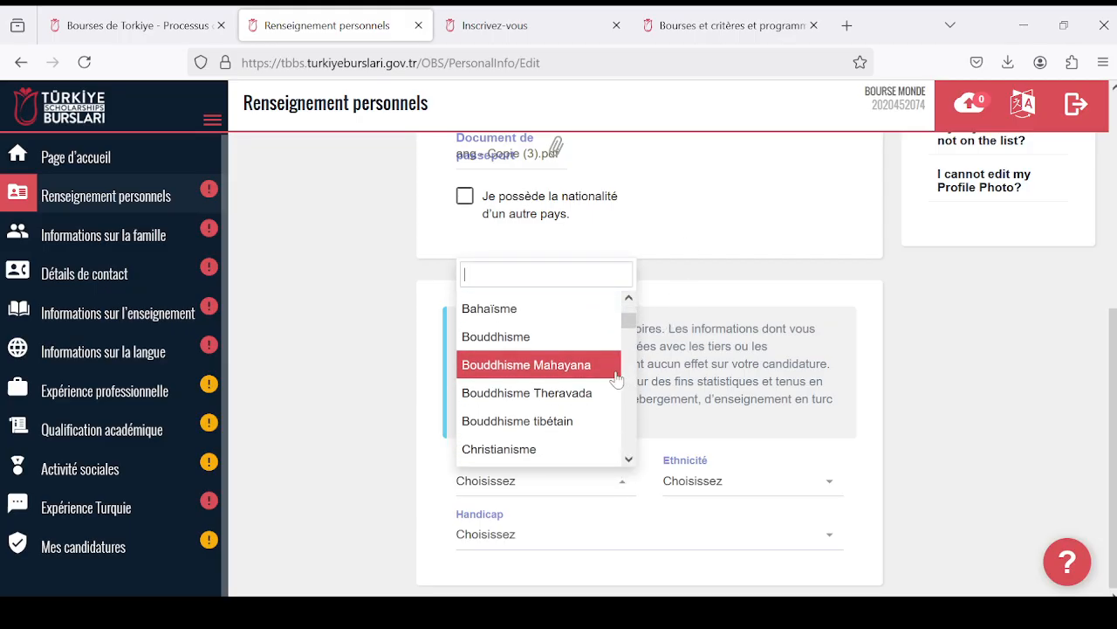
{"action": "scroll", "coordinate": [611, 376], "scroll_direction": "down", "scroll_amount": 1}
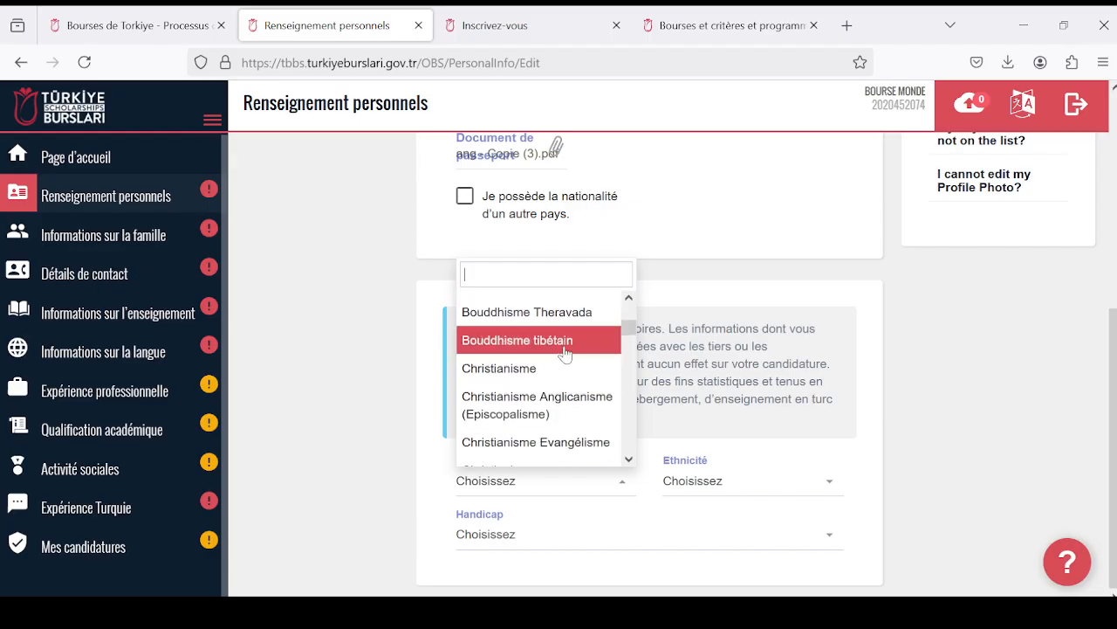
{"action": "scroll", "coordinate": [567, 354], "scroll_direction": "down", "scroll_amount": 4}
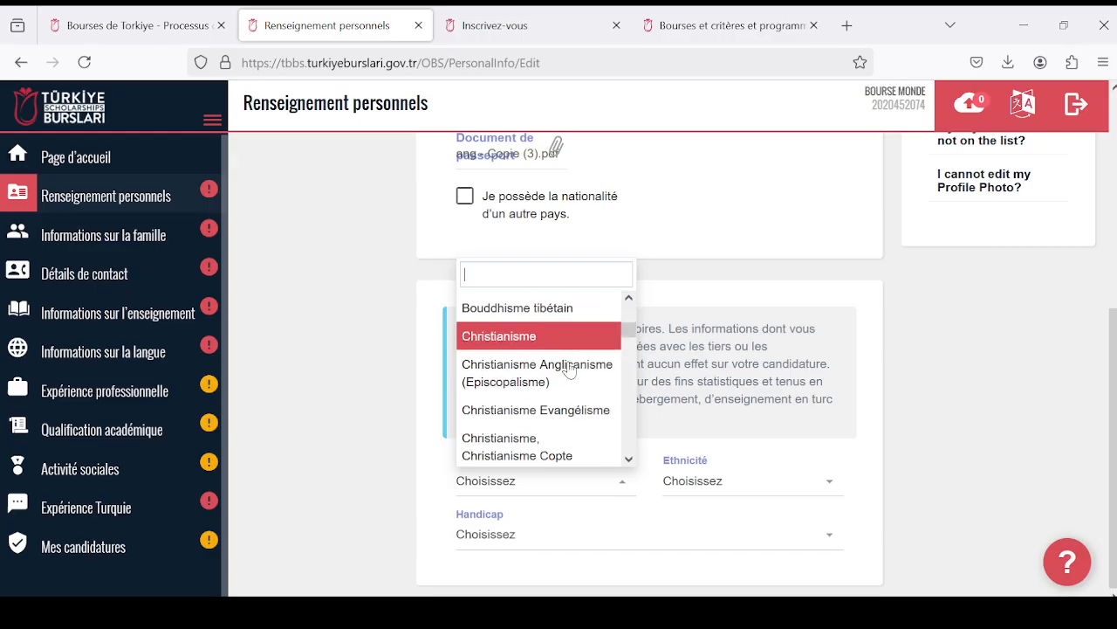
{"action": "scroll", "coordinate": [572, 358], "scroll_direction": "up", "scroll_amount": 6}
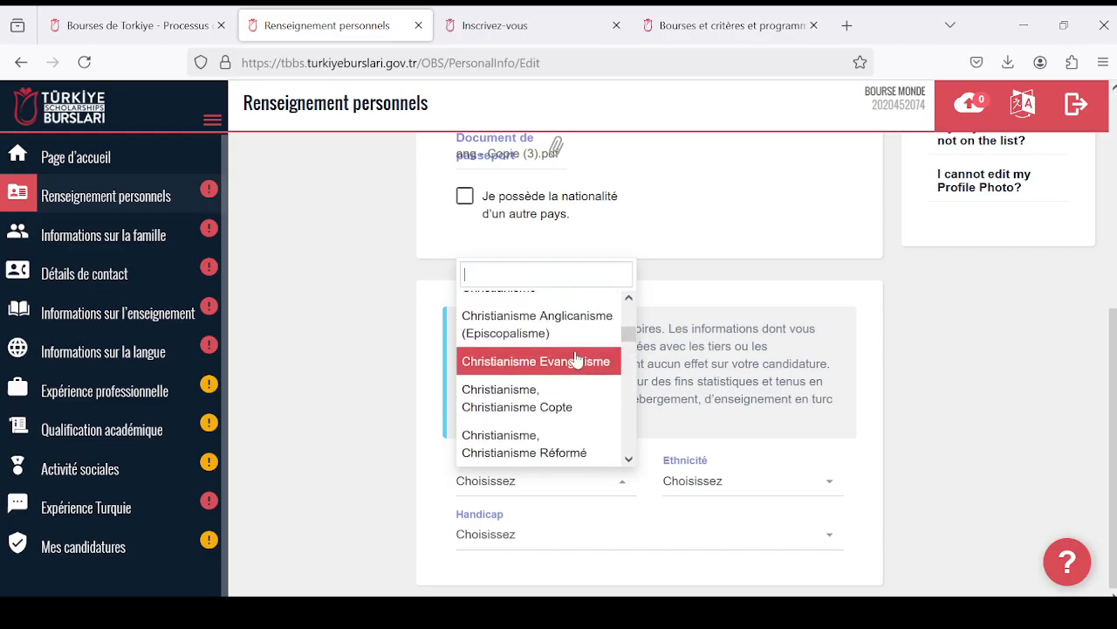
{"action": "scroll", "coordinate": [580, 372], "scroll_direction": "up", "scroll_amount": 2}
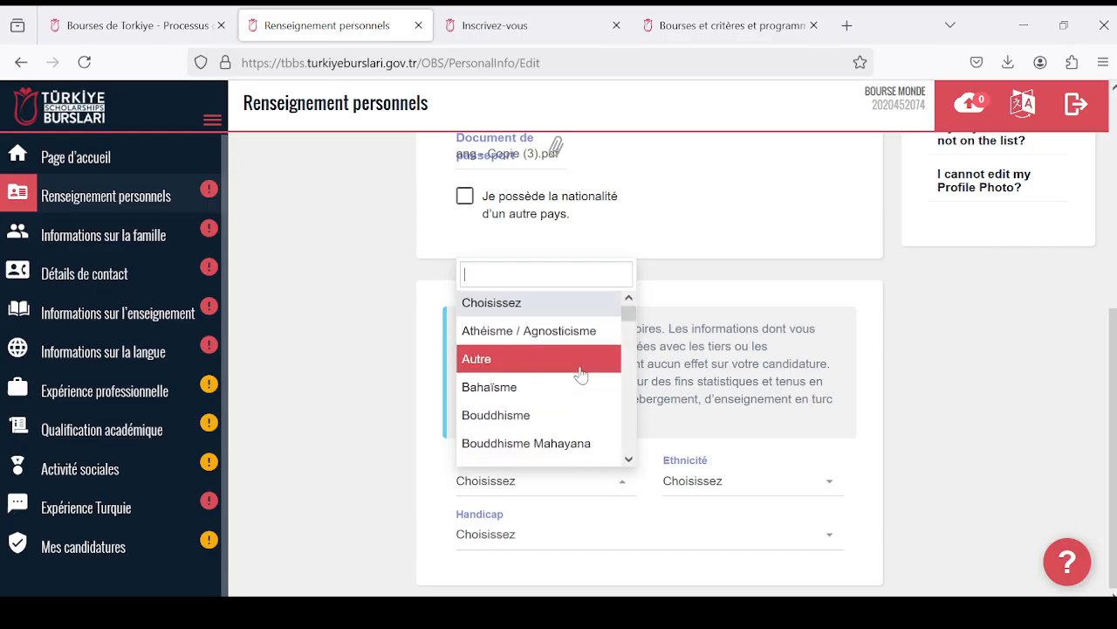
{"action": "scroll", "coordinate": [579, 374], "scroll_direction": "down", "scroll_amount": 2}
{"action": "scroll", "coordinate": [577, 371], "scroll_direction": "up", "scroll_amount": 1}
{"action": "scroll", "coordinate": [576, 380], "scroll_direction": "up", "scroll_amount": 2}
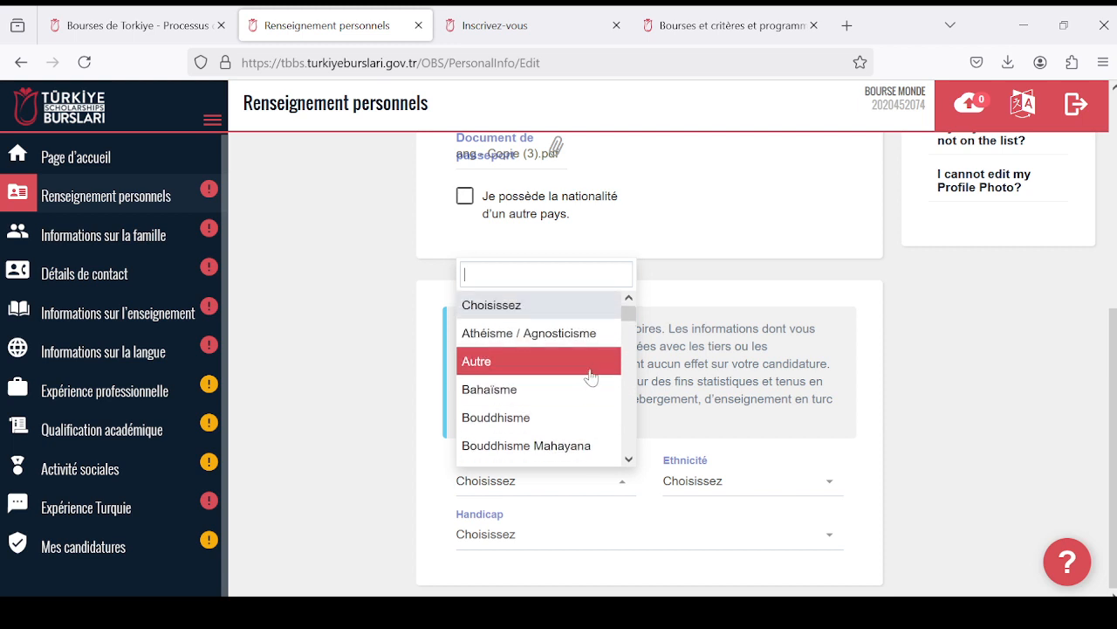
{"action": "scroll", "coordinate": [584, 377], "scroll_direction": "down", "scroll_amount": 3}
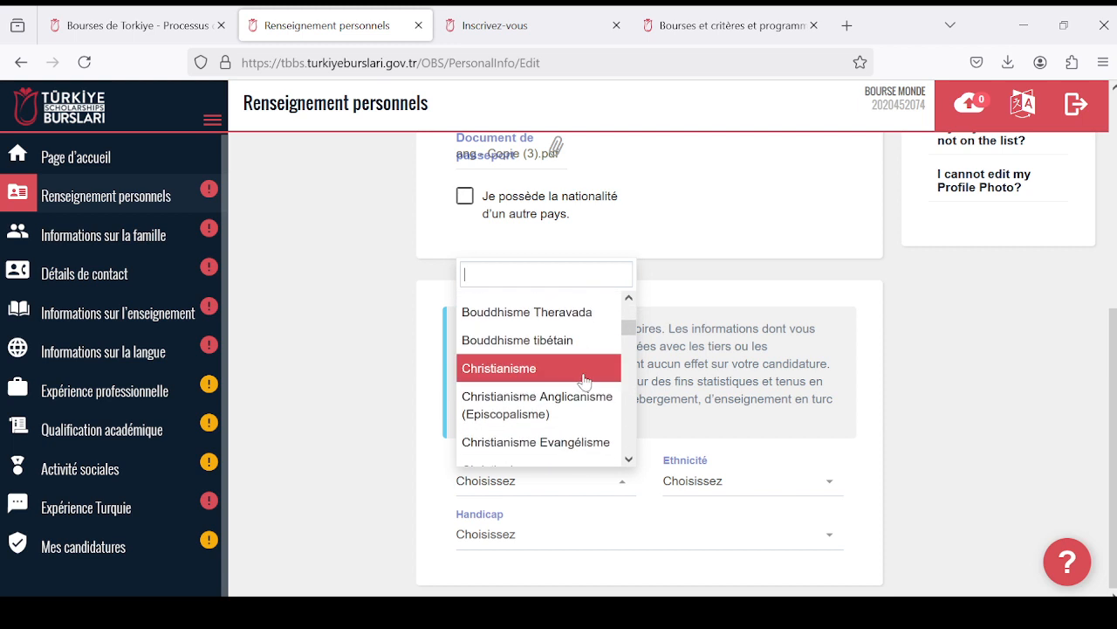
{"action": "left_click", "coordinate": [580, 375]}
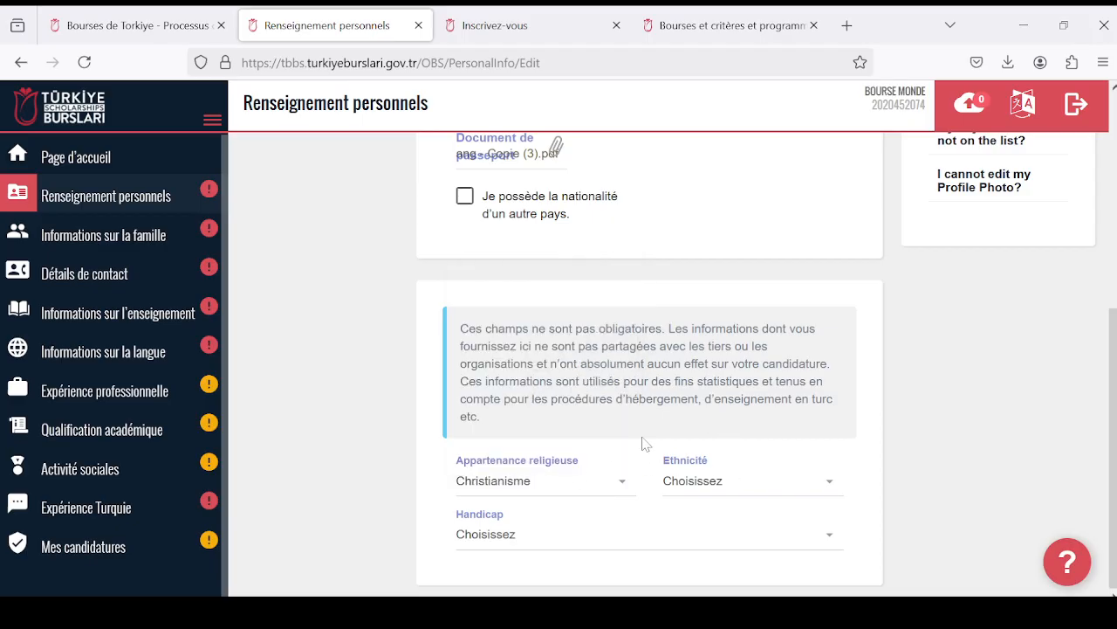
- Look through the ethnicity options in the optional details, from the A entries into the B entries
{"action": "left_click", "coordinate": [828, 485]}
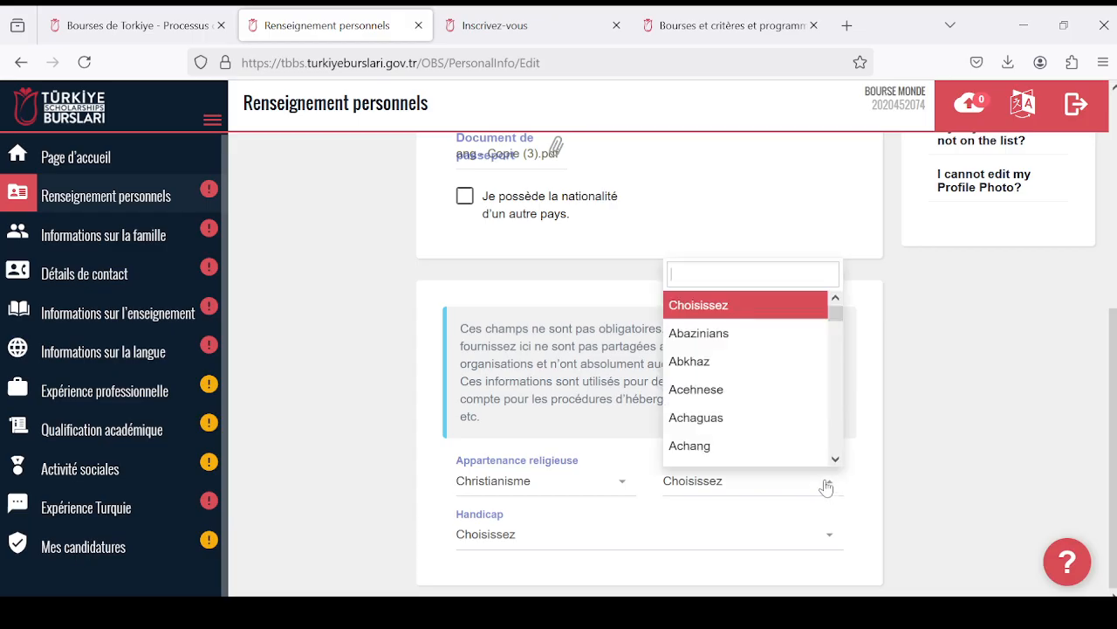
{"action": "scroll", "coordinate": [760, 419], "scroll_direction": "down", "scroll_amount": 6}
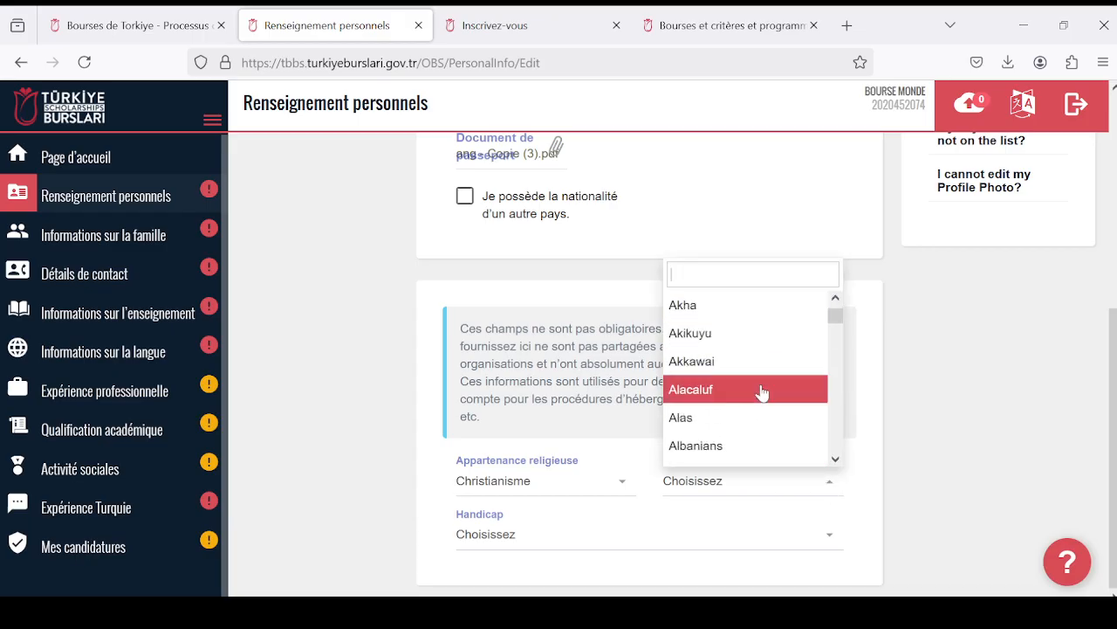
{"action": "scroll", "coordinate": [762, 393], "scroll_direction": "down", "scroll_amount": 10}
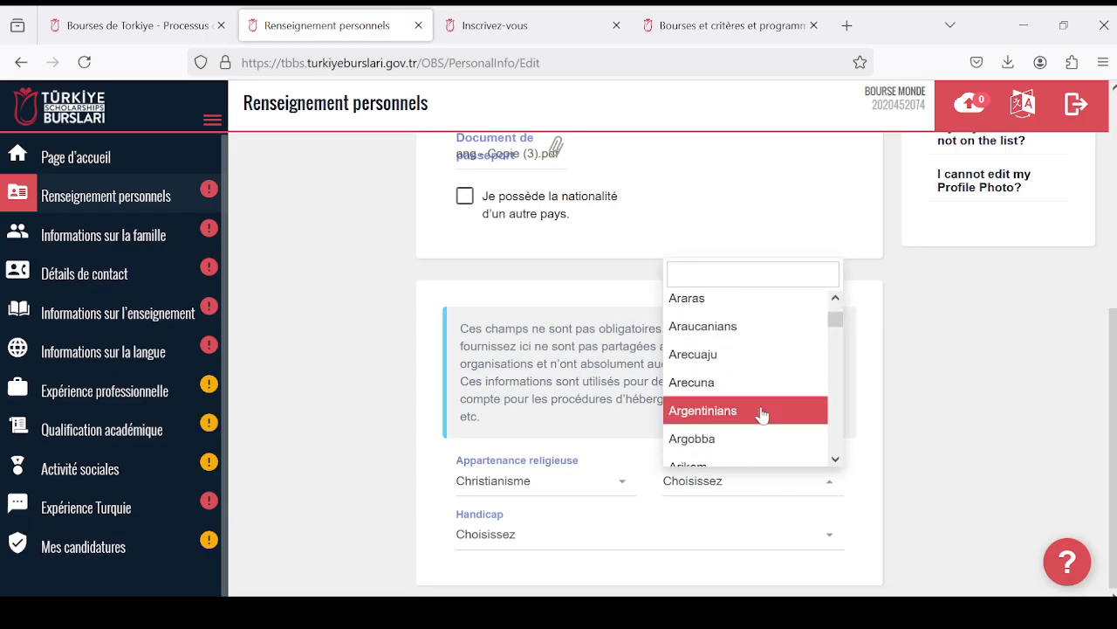
{"action": "scroll", "coordinate": [761, 414], "scroll_direction": "down", "scroll_amount": 15}
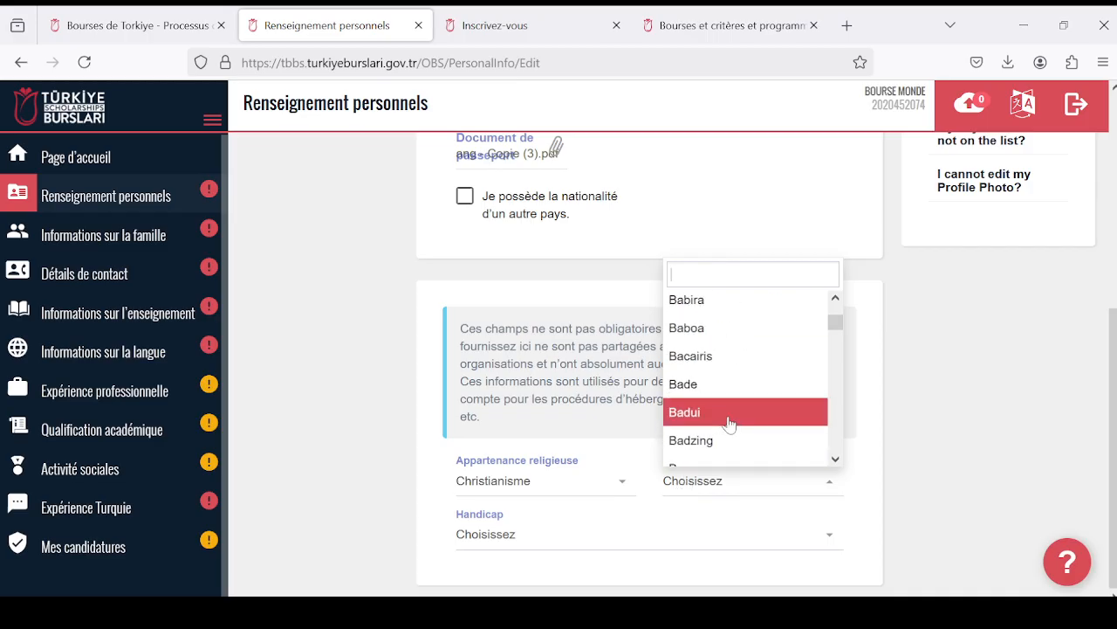
{"action": "scroll", "coordinate": [731, 422], "scroll_direction": "up", "scroll_amount": 20}
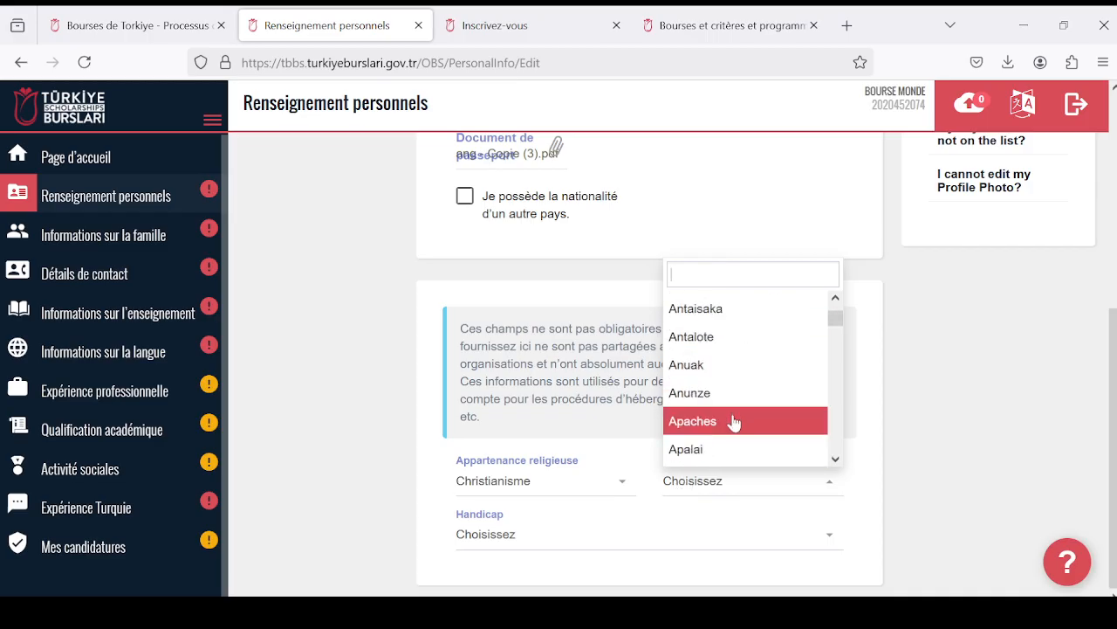
{"action": "scroll", "coordinate": [733, 422], "scroll_direction": "down", "scroll_amount": 15}
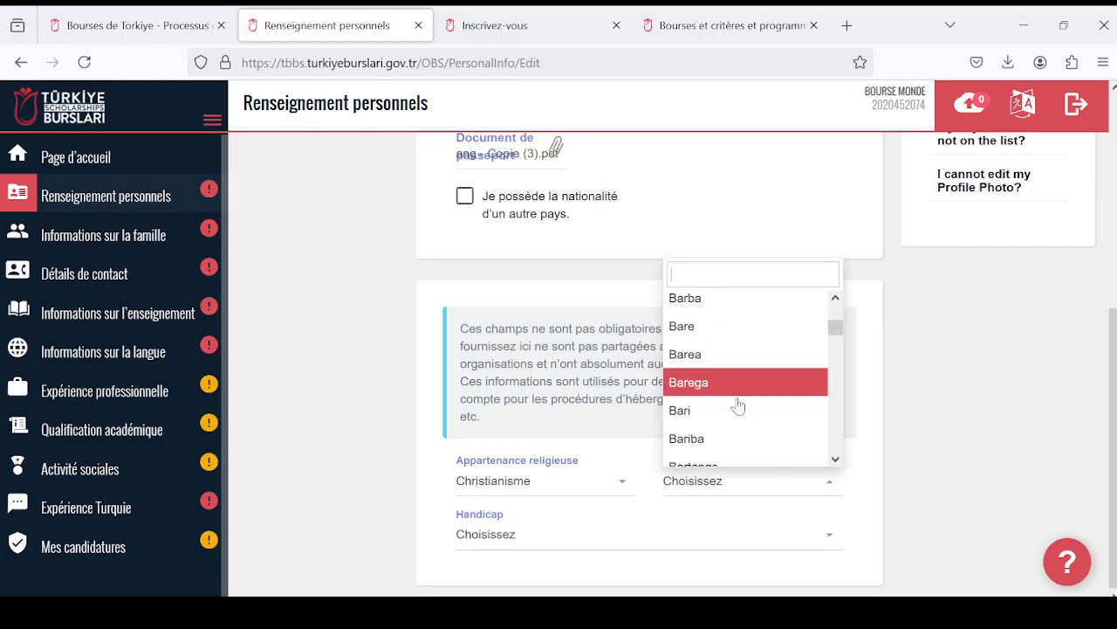
{"action": "scroll", "coordinate": [737, 406], "scroll_direction": "down", "scroll_amount": 4}
- Set the disability field in the optional details to "Je n'ai pas de handicap."
{"action": "left_click", "coordinate": [690, 531]}
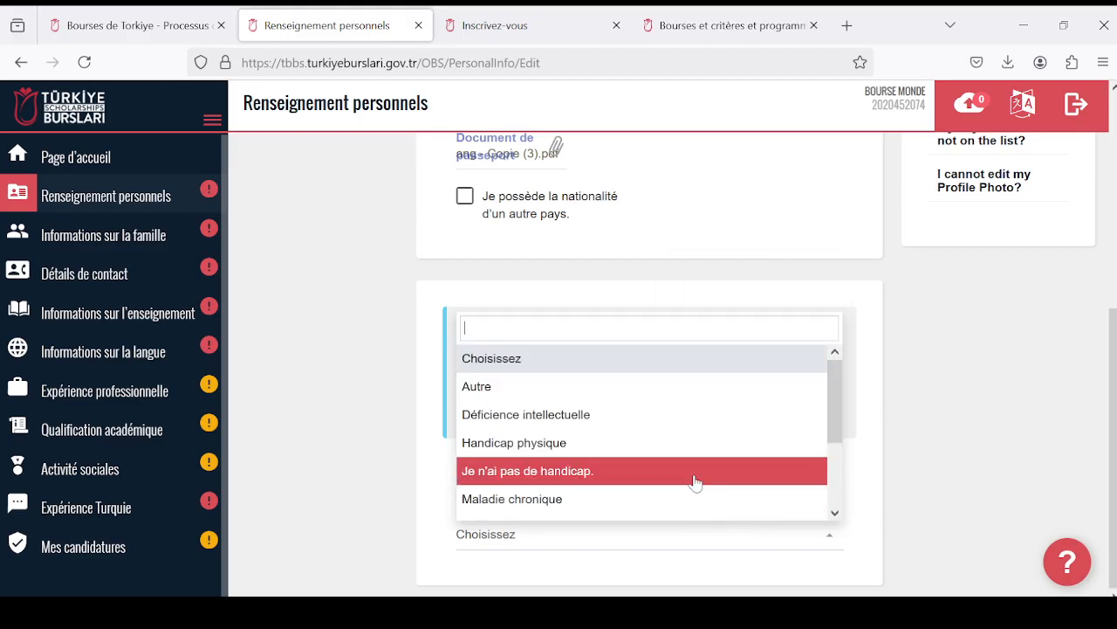
{"action": "left_click", "coordinate": [793, 263]}
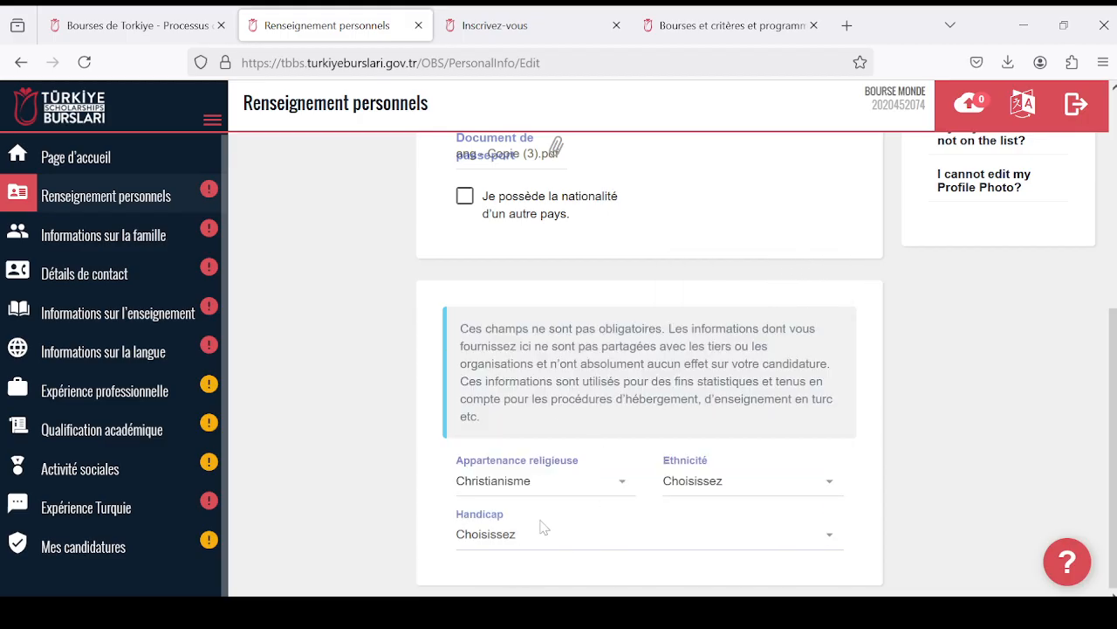
{"action": "left_click", "coordinate": [605, 539]}
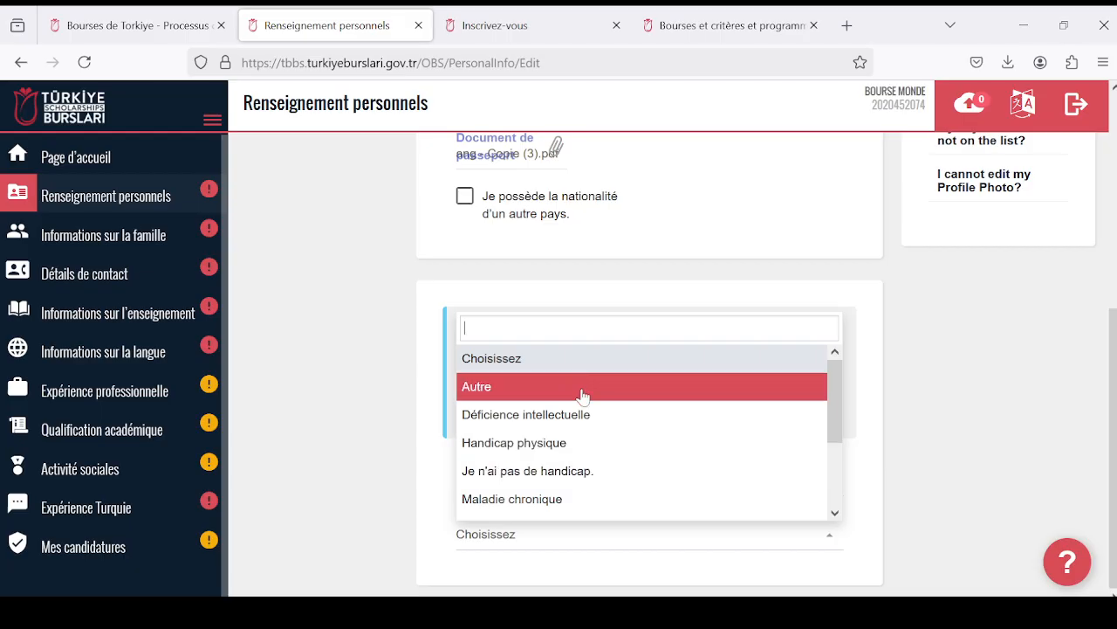
{"action": "left_click", "coordinate": [585, 473]}
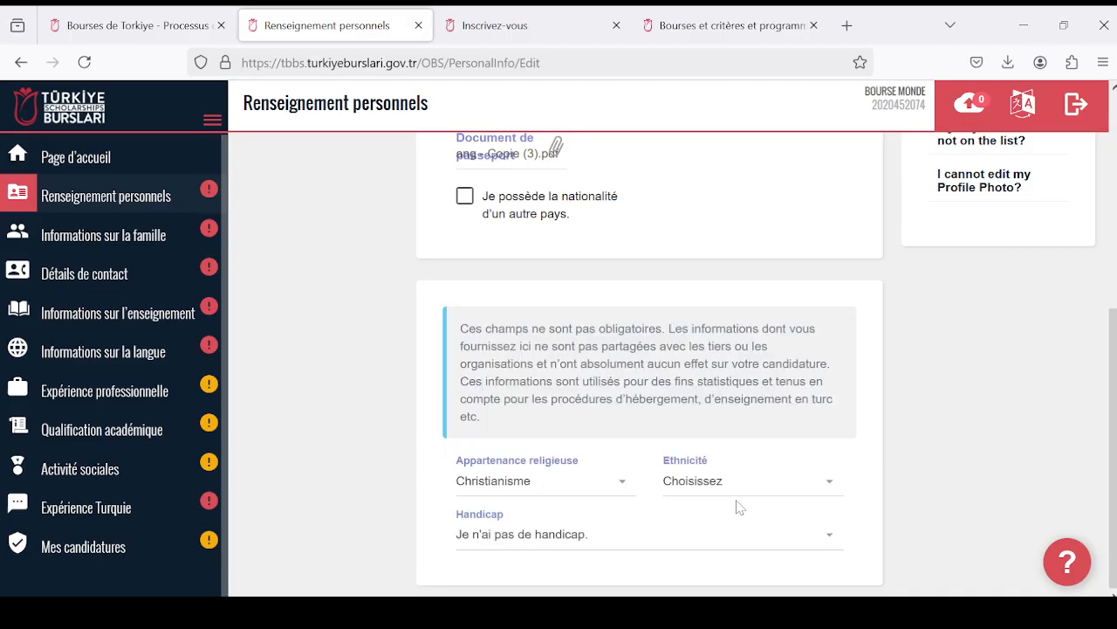
- Browse the ethnicity options and choose Abazinians as the applicant's ethnicity
{"action": "left_click", "coordinate": [823, 489]}
{"action": "scroll", "coordinate": [783, 428], "scroll_direction": "down", "scroll_amount": 1}
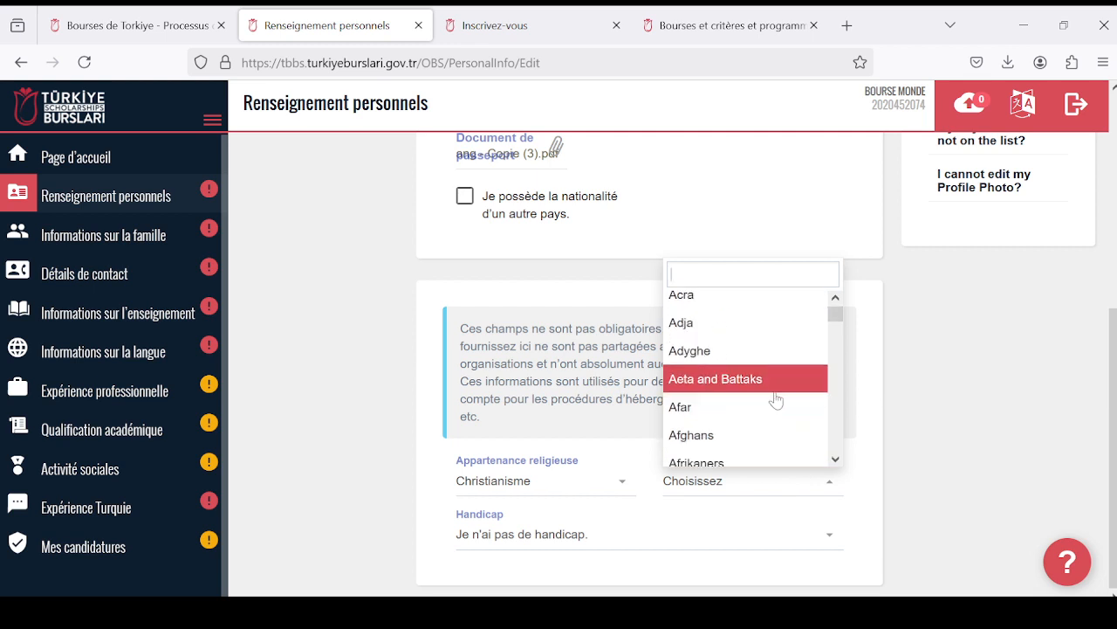
{"action": "scroll", "coordinate": [805, 428], "scroll_direction": "down", "scroll_amount": 4}
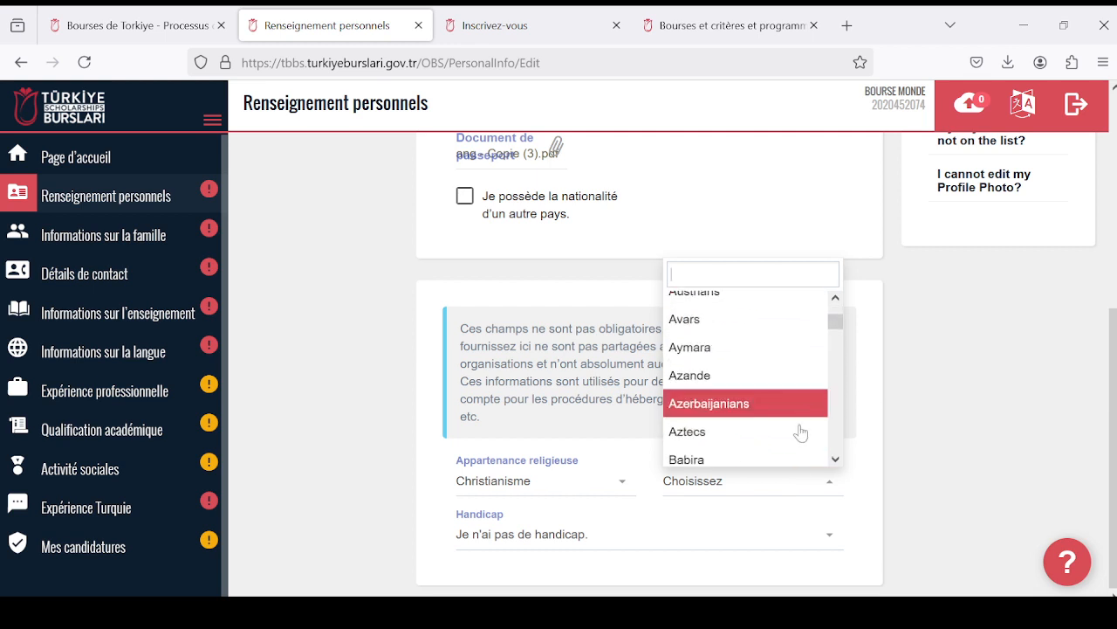
{"action": "scroll", "coordinate": [784, 411], "scroll_direction": "down", "scroll_amount": 15}
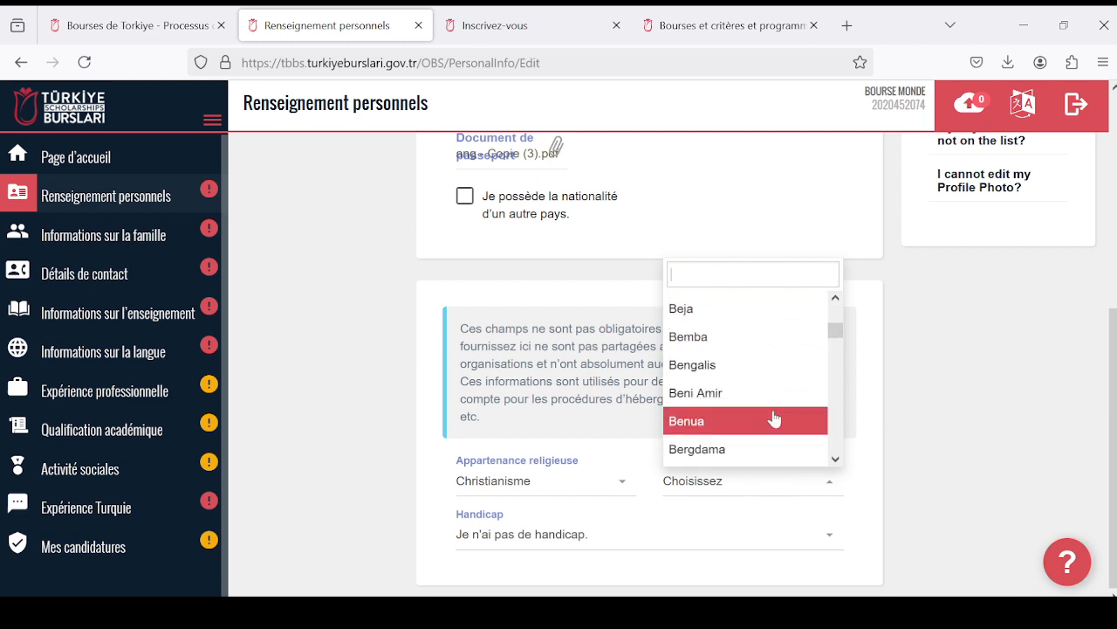
{"action": "scroll", "coordinate": [758, 431], "scroll_direction": "down", "scroll_amount": 15}
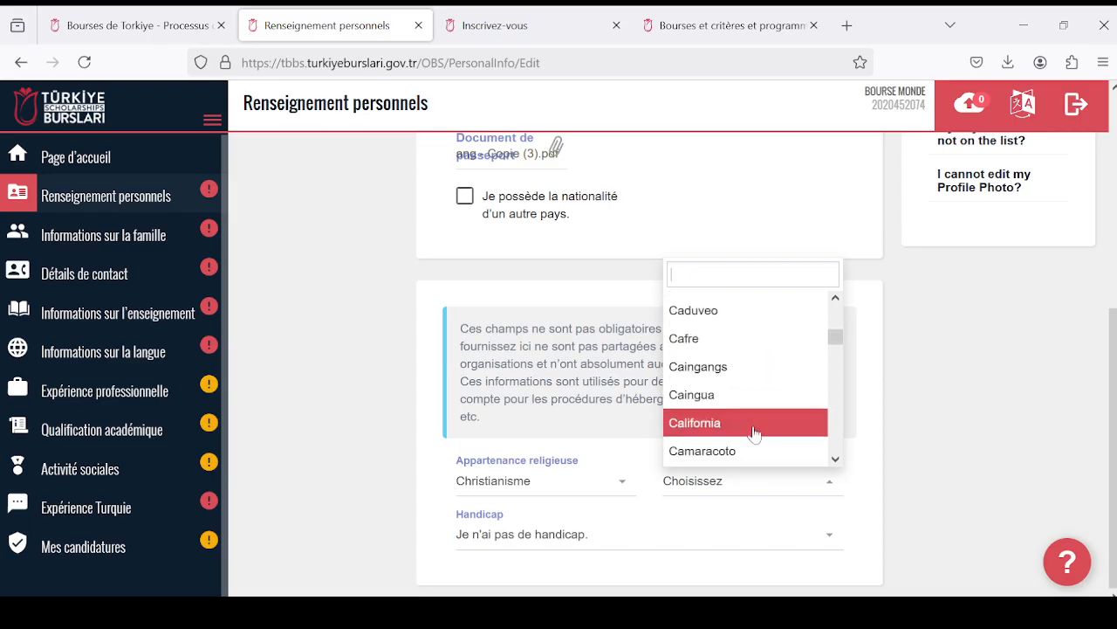
{"action": "scroll", "coordinate": [763, 419], "scroll_direction": "down", "scroll_amount": 10}
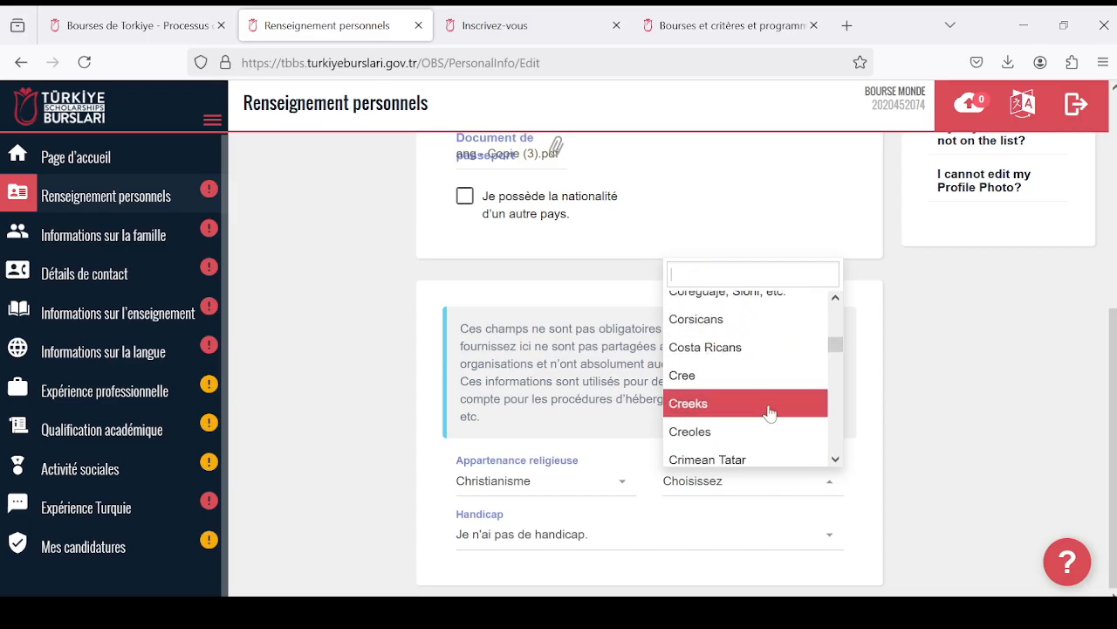
{"action": "left_click_drag", "start_coordinate": [836, 349], "coordinate": [835, 301]}
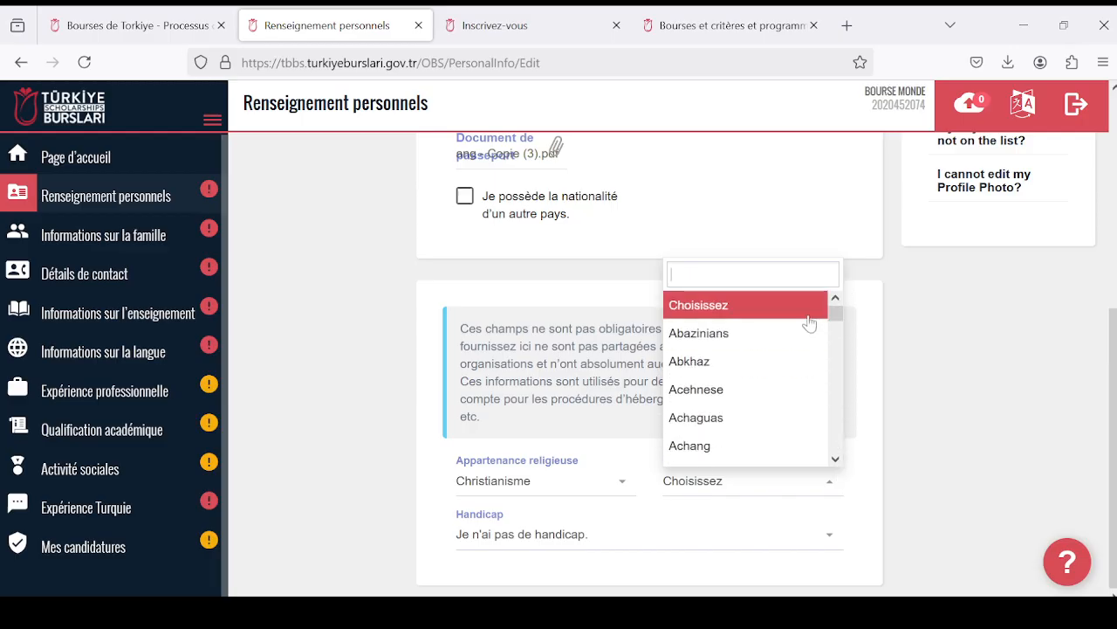
{"action": "scroll", "coordinate": [803, 392], "scroll_direction": "down", "scroll_amount": 3}
{"action": "scroll", "coordinate": [805, 390], "scroll_direction": "up", "scroll_amount": 4}
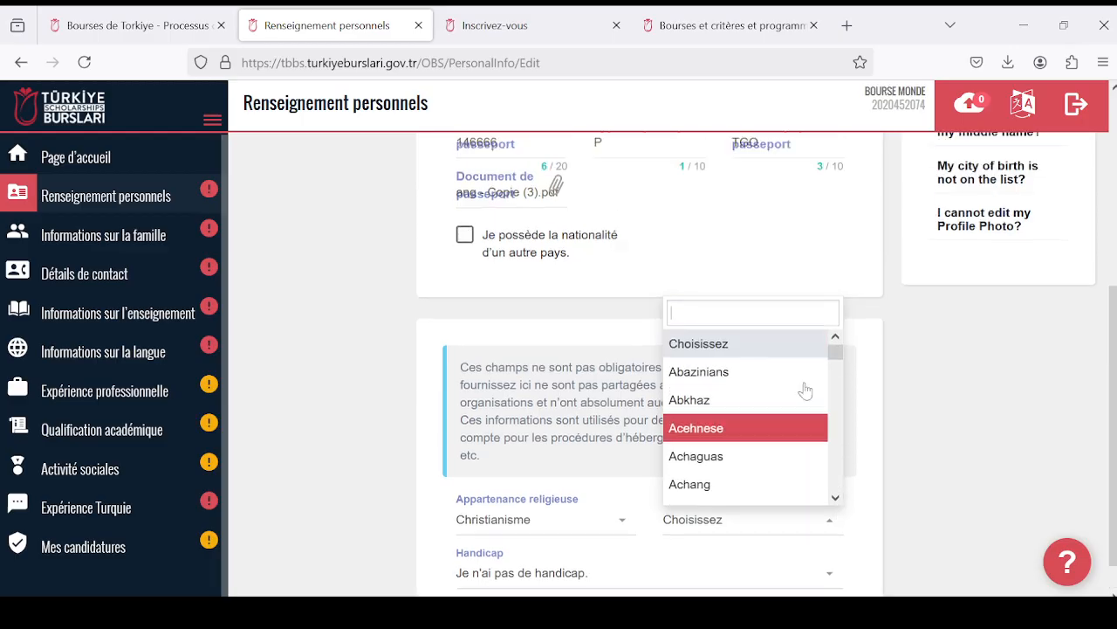
{"action": "scroll", "coordinate": [805, 391], "scroll_direction": "up", "scroll_amount": 4}
{"action": "scroll", "coordinate": [802, 398], "scroll_direction": "down", "scroll_amount": 5}
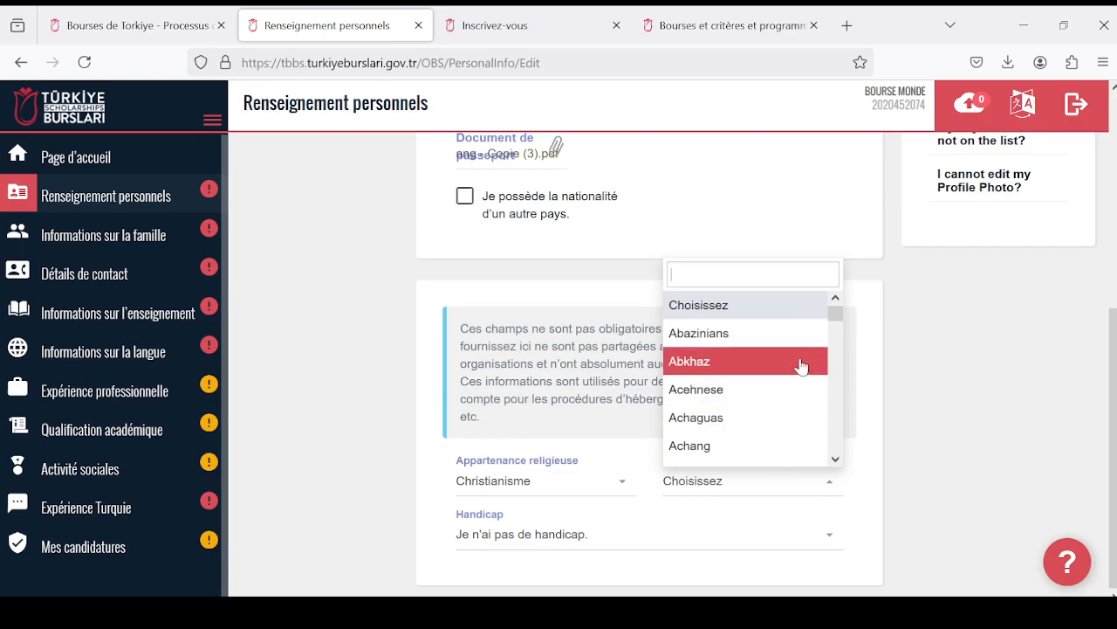
{"action": "left_click", "coordinate": [790, 333]}
- Try to save the personal information form and dismiss the notice about required fields
{"action": "scroll", "coordinate": [619, 449], "scroll_direction": "up", "scroll_amount": 5}
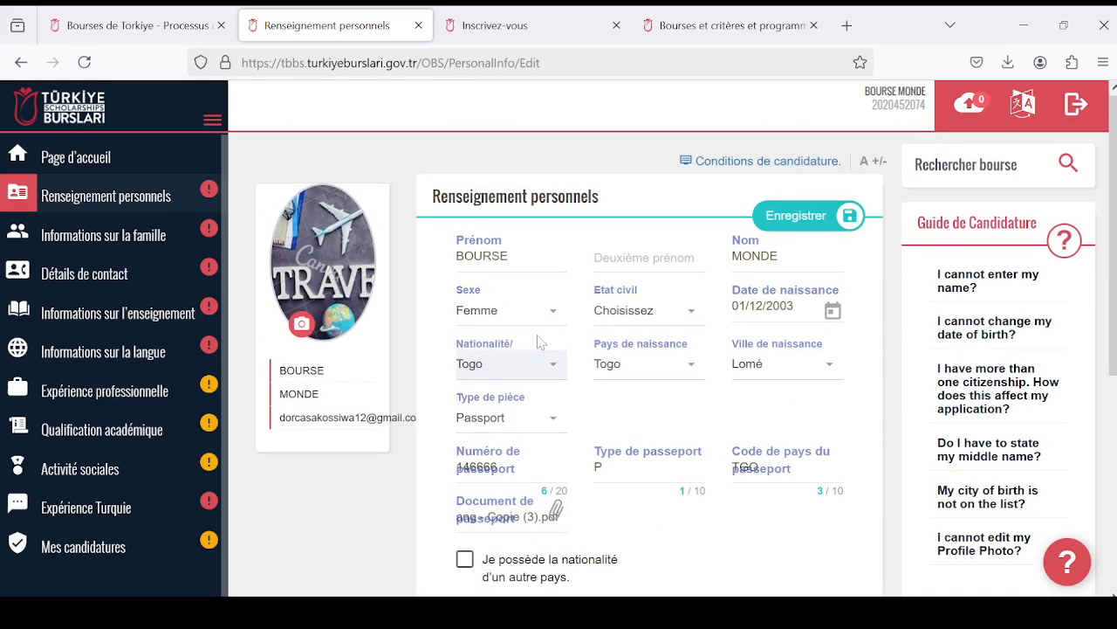
{"action": "left_click", "coordinate": [792, 223]}
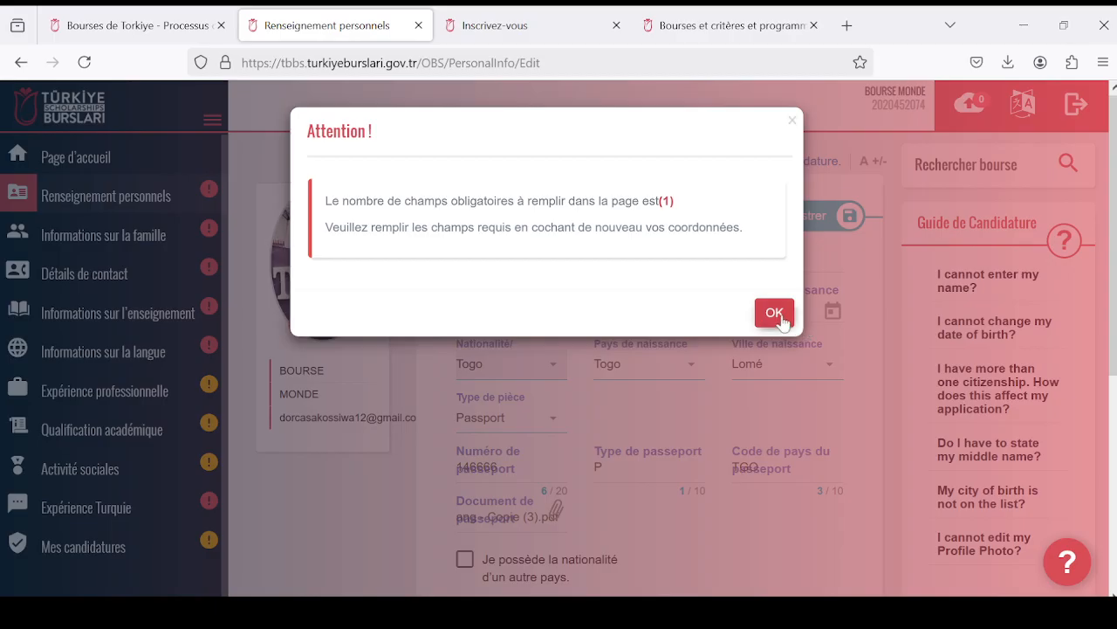
{"action": "left_click", "coordinate": [776, 314]}
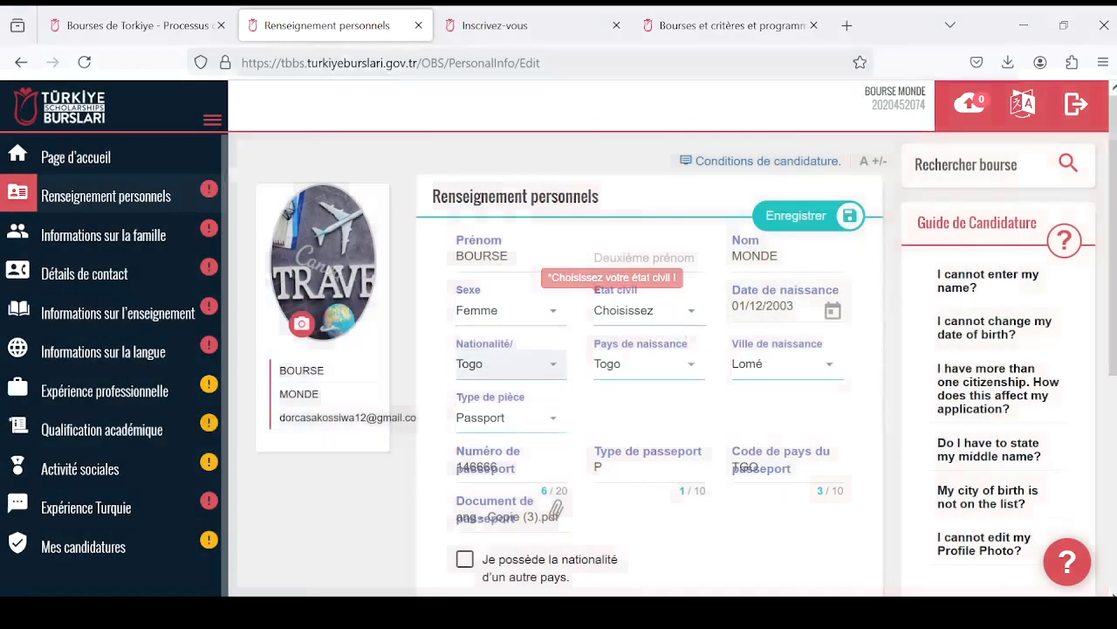
- Set the marital status (Etat civil) to Célibataire and save the personal information form
{"action": "left_click", "coordinate": [691, 313]}
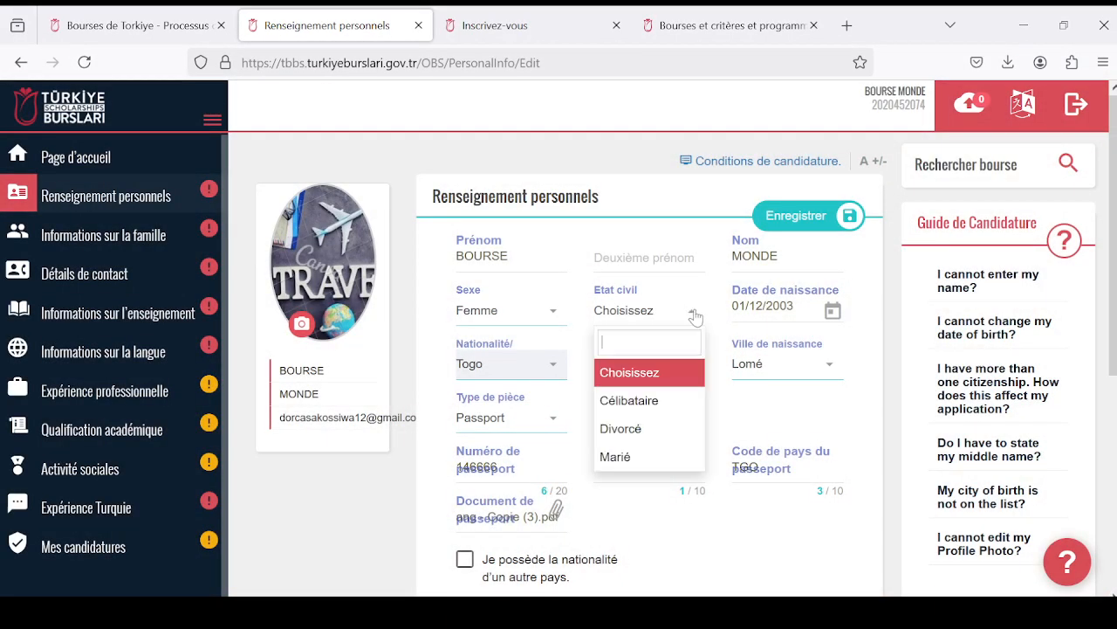
{"action": "left_click", "coordinate": [690, 407]}
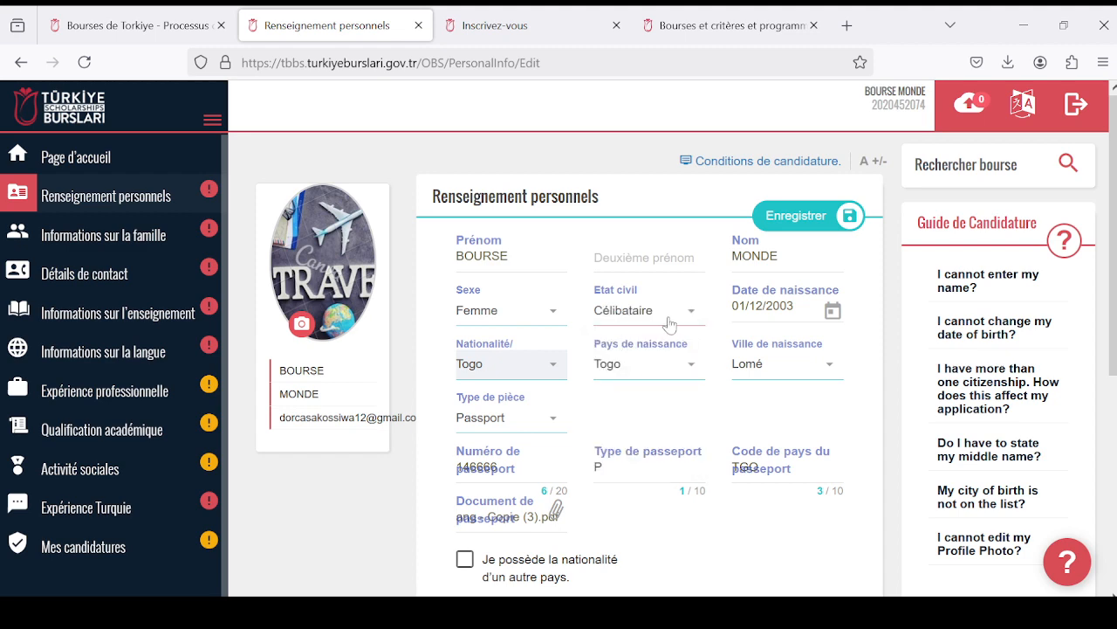
{"action": "scroll", "coordinate": [727, 328], "scroll_direction": "down", "scroll_amount": 3}
{"action": "scroll", "coordinate": [727, 328], "scroll_direction": "up", "scroll_amount": 3}
{"action": "left_click", "coordinate": [787, 222]}
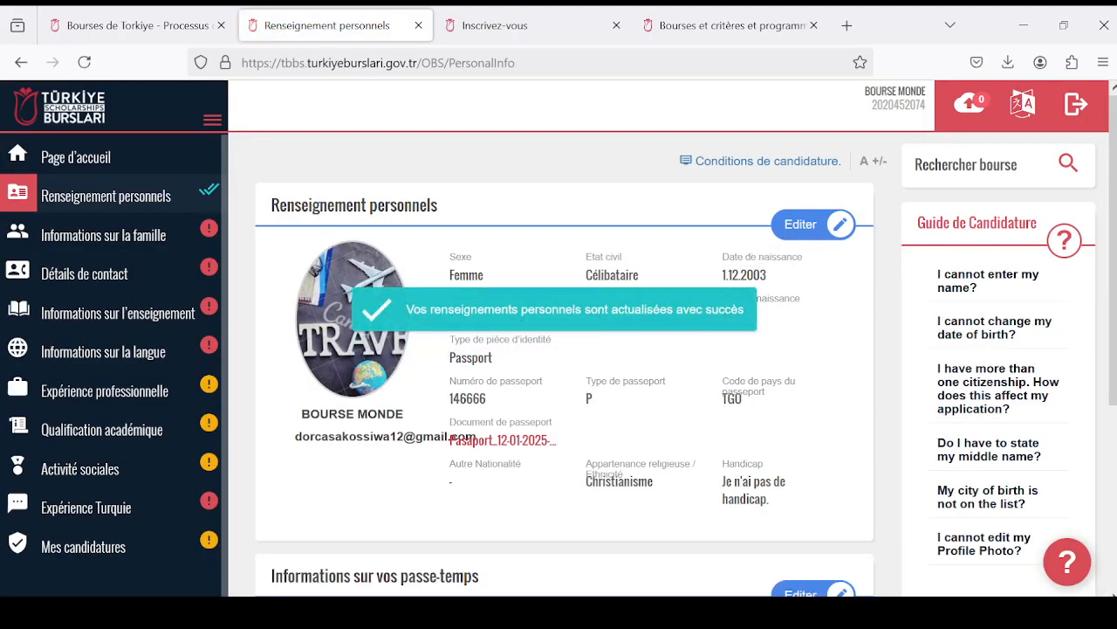
- Review the saved personal information and open the hobbies section "Informations sur vos passe-temps" for editing
{"action": "scroll", "coordinate": [524, 350], "scroll_direction": "down", "scroll_amount": 3}
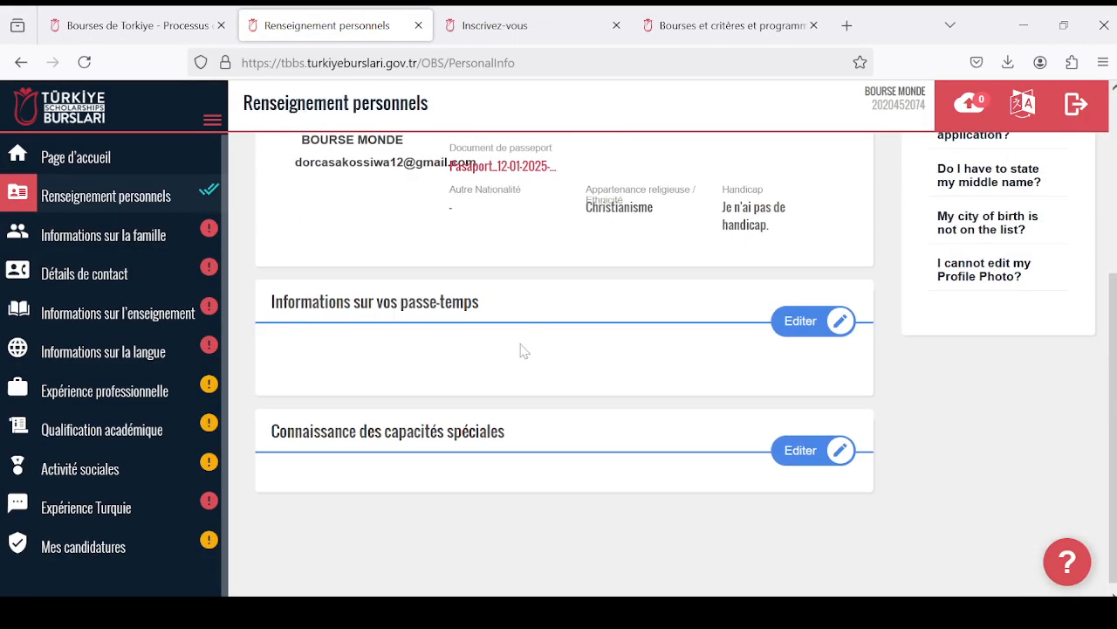
{"action": "scroll", "coordinate": [524, 351], "scroll_direction": "up", "scroll_amount": 3}
{"action": "scroll", "coordinate": [528, 353], "scroll_direction": "down", "scroll_amount": 3}
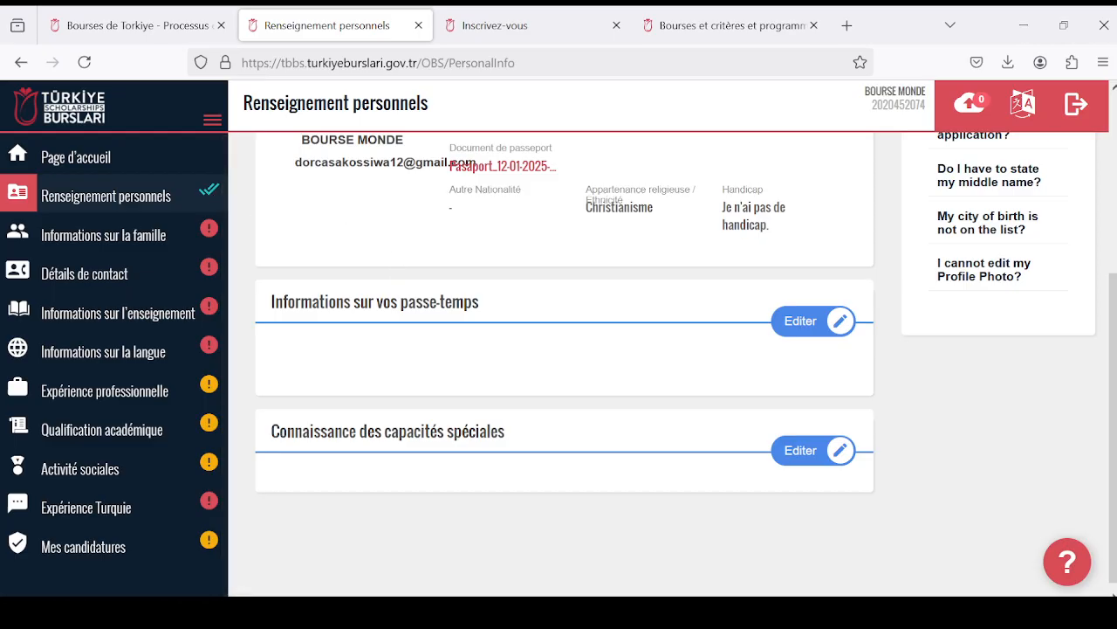
{"action": "scroll", "coordinate": [717, 316], "scroll_direction": "up", "scroll_amount": 3}
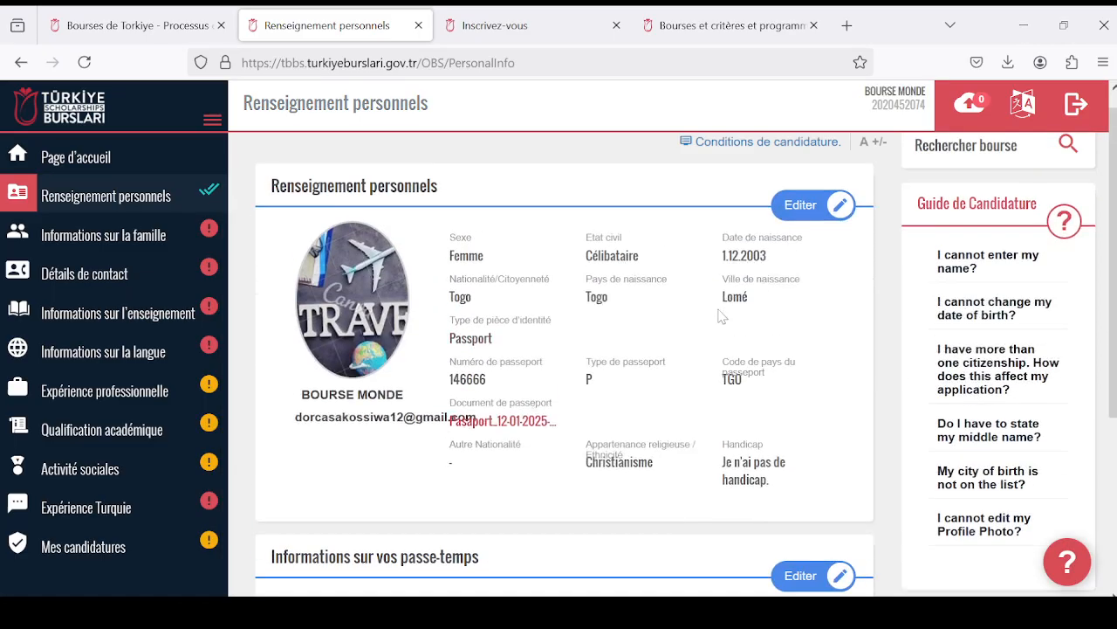
{"action": "scroll", "coordinate": [721, 315], "scroll_direction": "down", "scroll_amount": 3}
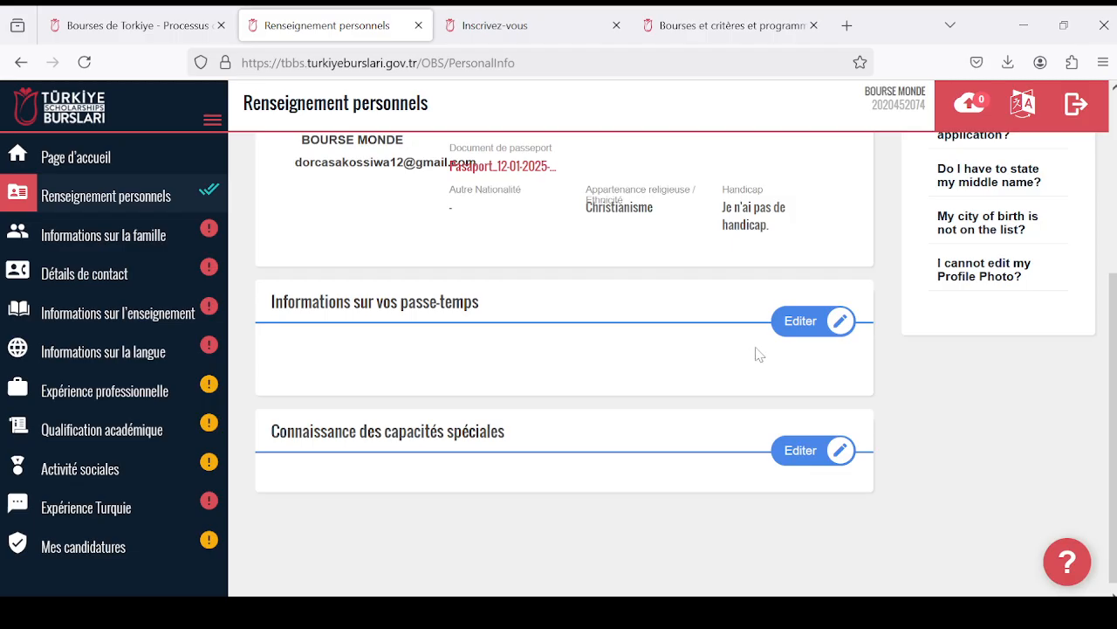
{"action": "left_click", "coordinate": [801, 322]}
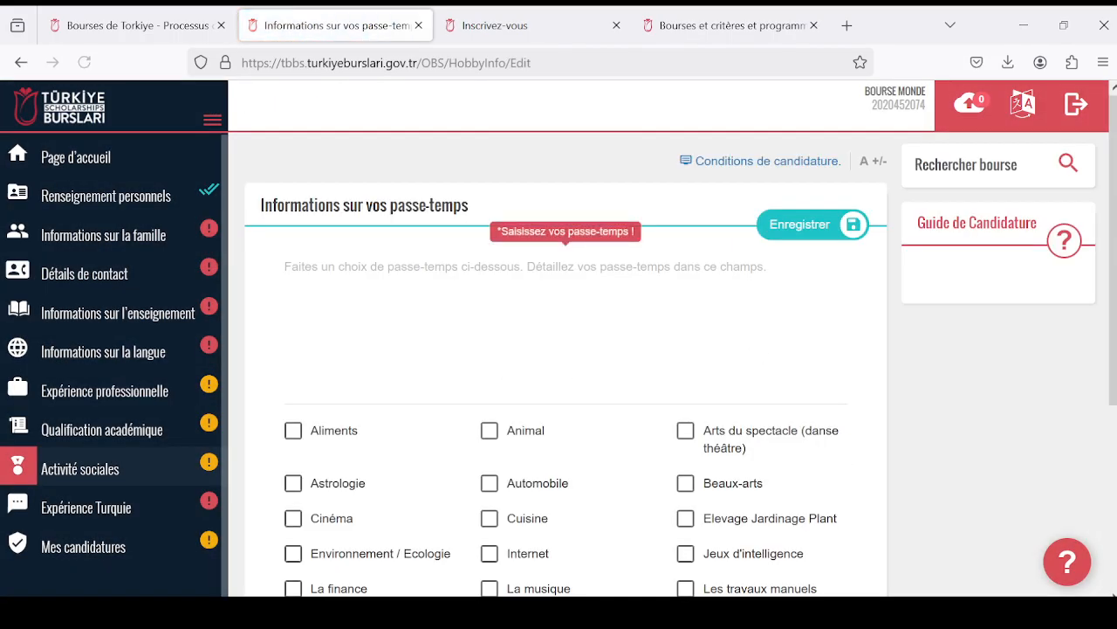
- Select Livre, Ordinateur, Cuisine and Internet as the applicant's hobbies
{"action": "scroll", "coordinate": [531, 357], "scroll_direction": "down", "scroll_amount": 3}
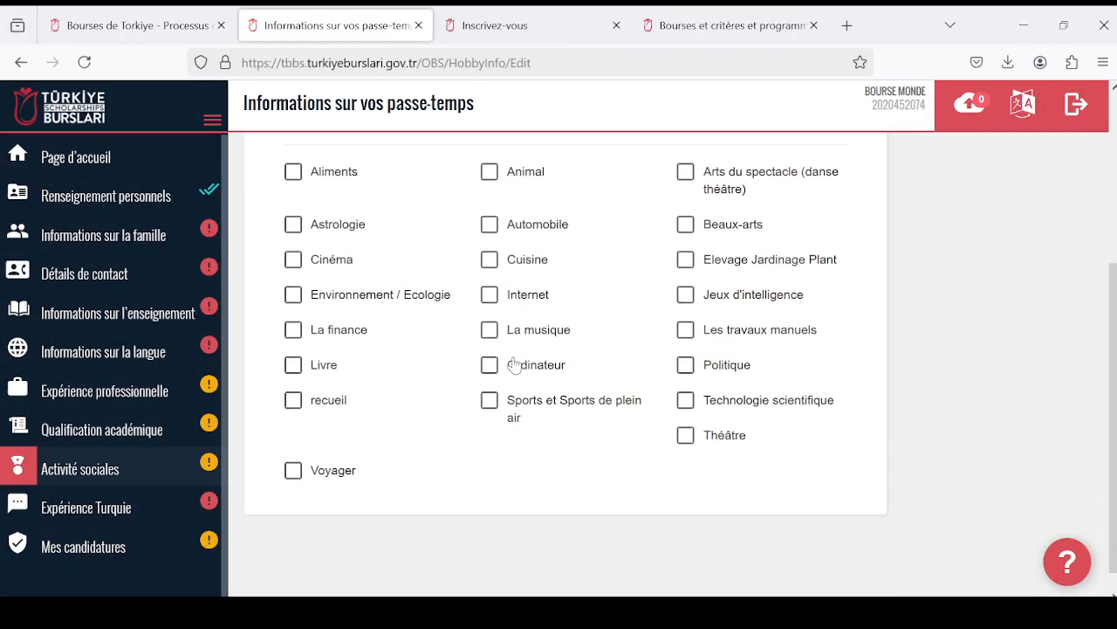
{"action": "scroll", "coordinate": [489, 357], "scroll_direction": "up", "scroll_amount": 3}
{"action": "scroll", "coordinate": [481, 369], "scroll_direction": "down", "scroll_amount": 3}
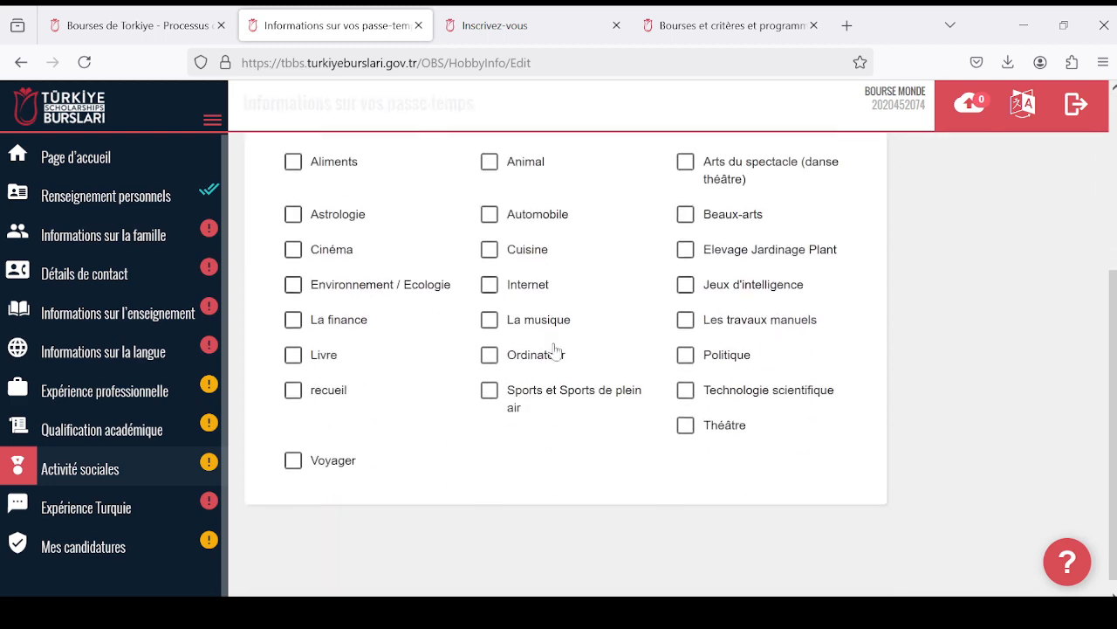
{"action": "left_click", "coordinate": [294, 350]}
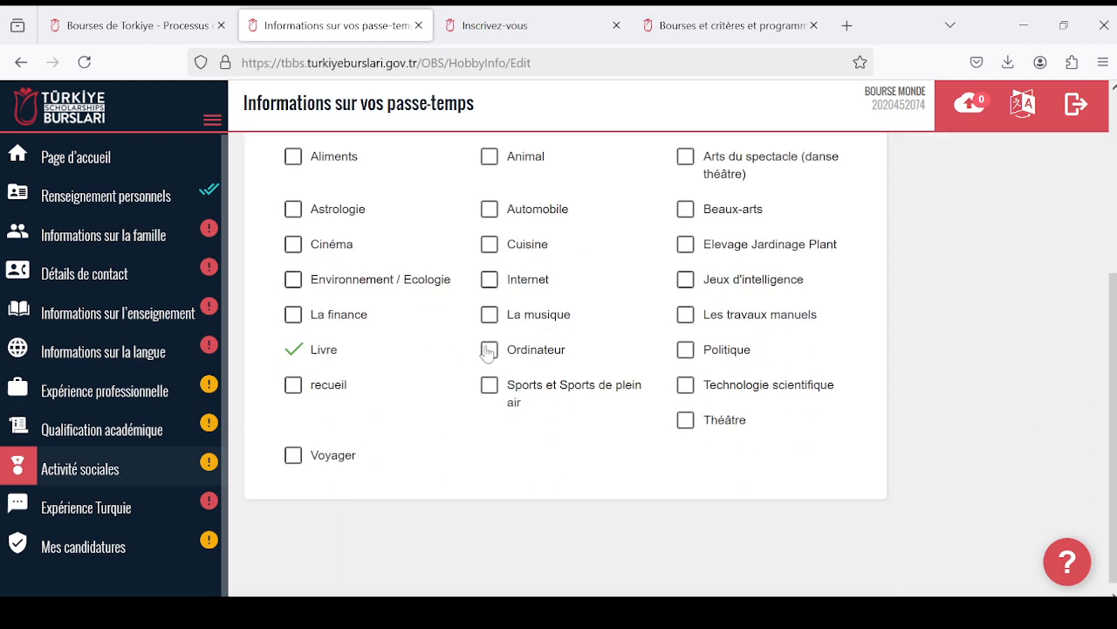
{"action": "scroll", "coordinate": [481, 351], "scroll_direction": "up", "scroll_amount": 1}
{"action": "left_click", "coordinate": [489, 442]}
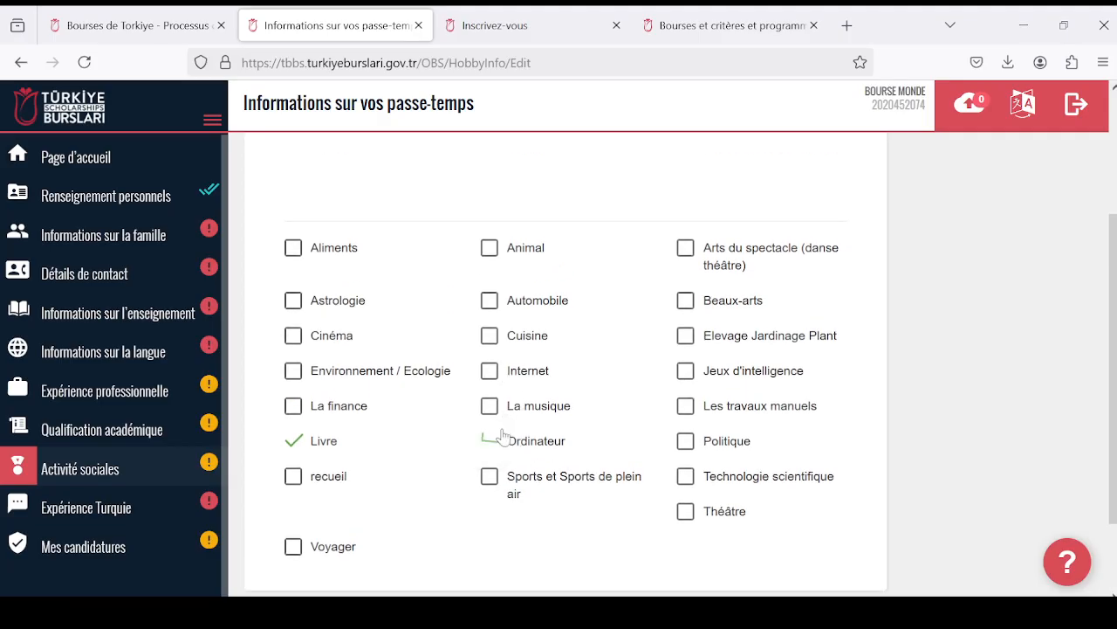
{"action": "left_click", "coordinate": [489, 334]}
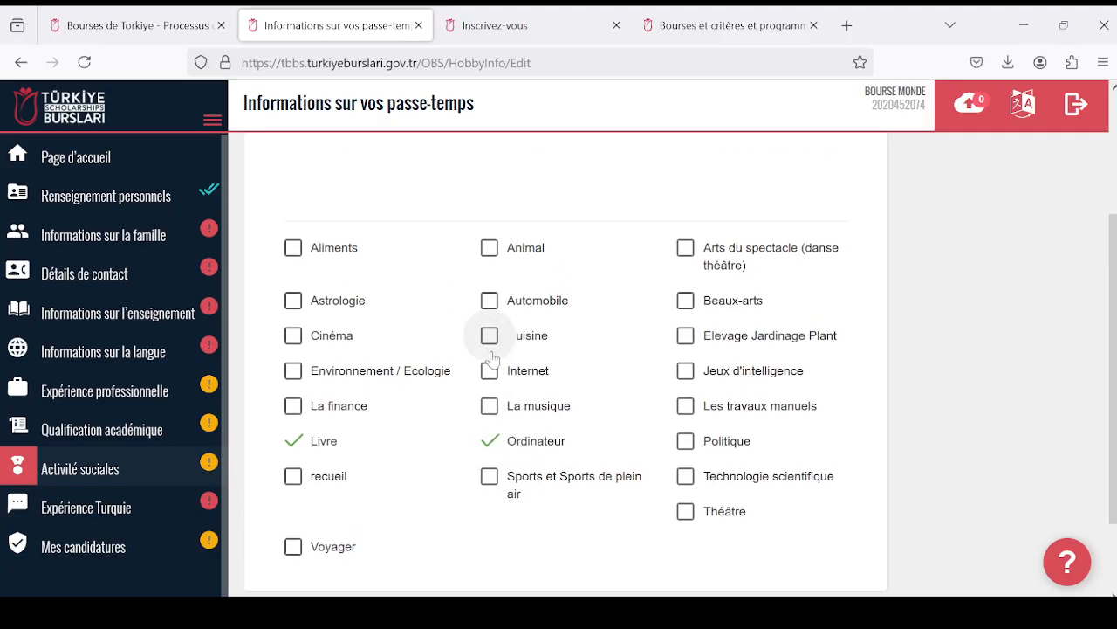
{"action": "left_click", "coordinate": [490, 371]}
- Enter "J'aime lire" as the hobby description, checking it against the selected hobbies
{"action": "scroll", "coordinate": [563, 384], "scroll_direction": "up", "scroll_amount": 2}
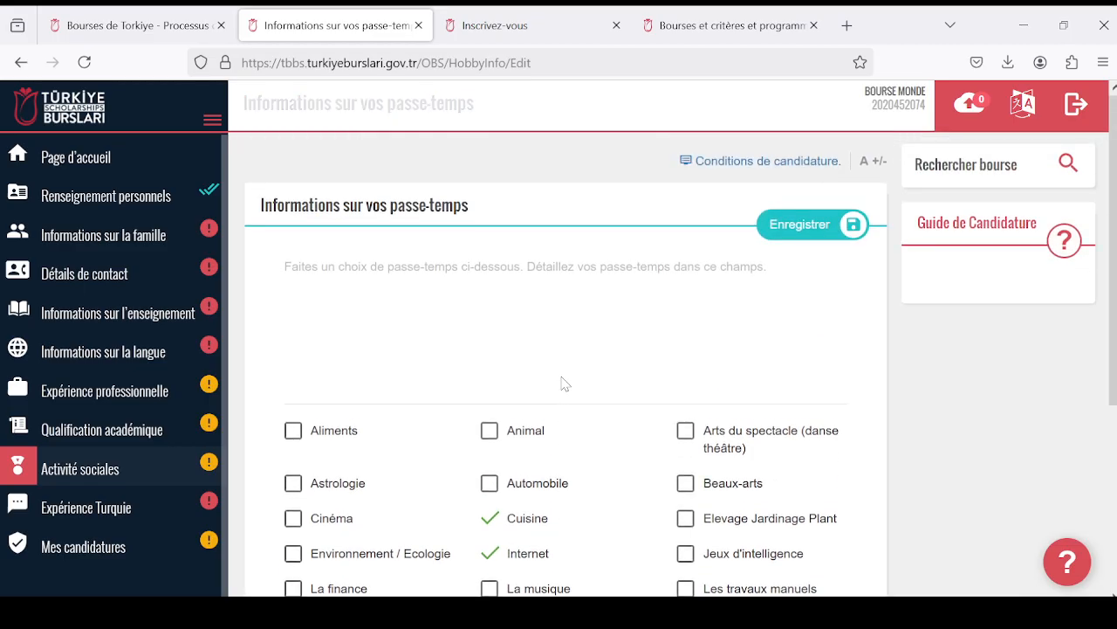
{"action": "left_click", "coordinate": [419, 293]}
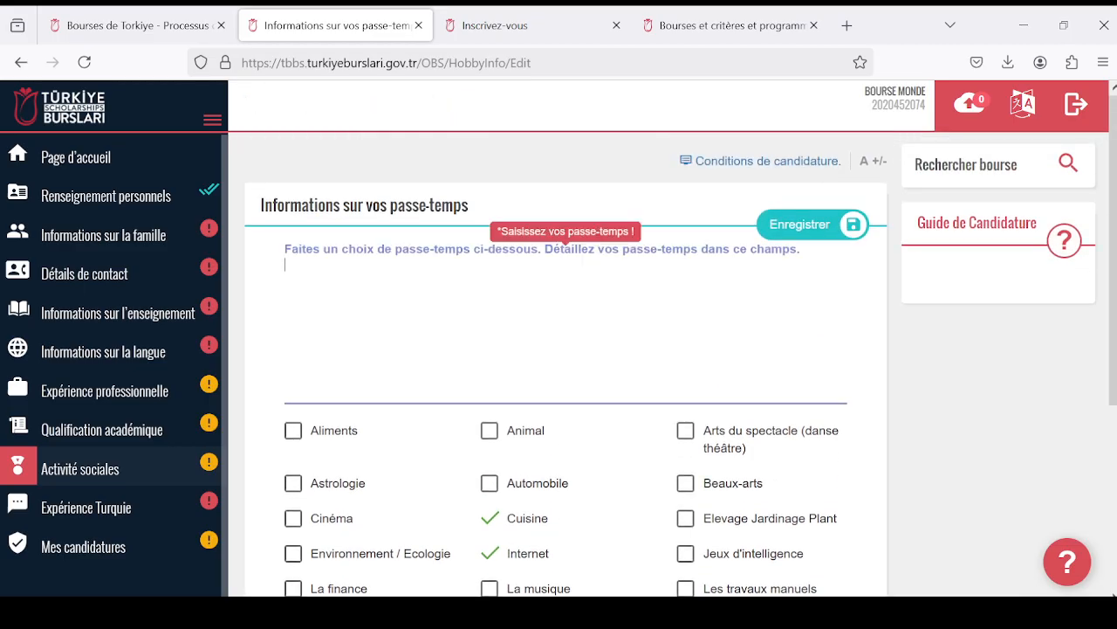
{"action": "scroll", "coordinate": [511, 524], "scroll_direction": "down", "scroll_amount": 1}
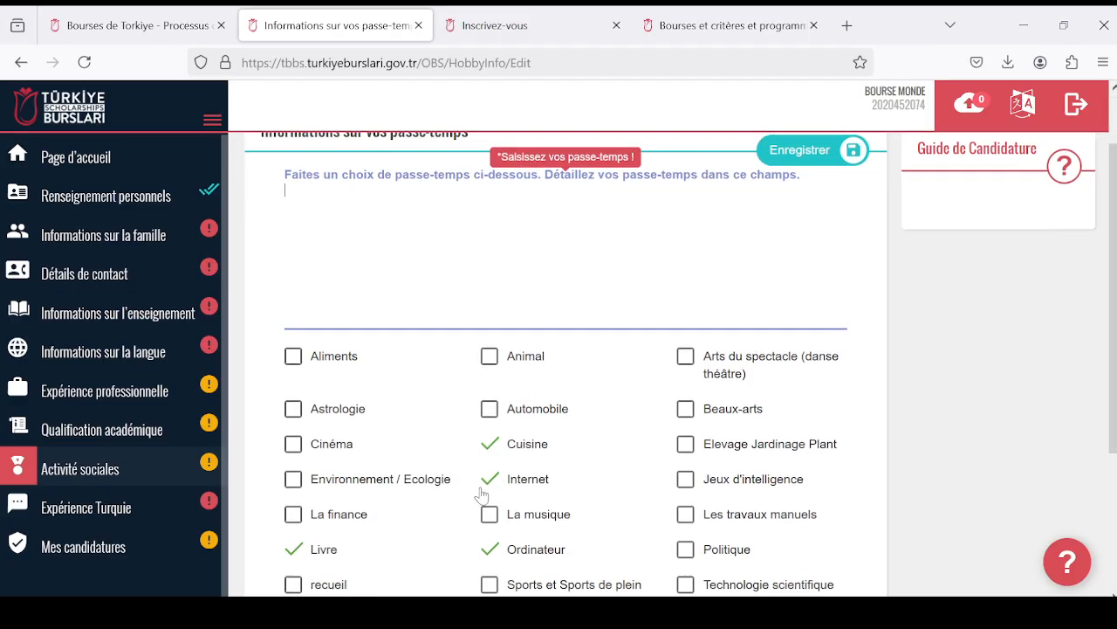
{"action": "scroll", "coordinate": [373, 371], "scroll_direction": "up", "scroll_amount": 1}
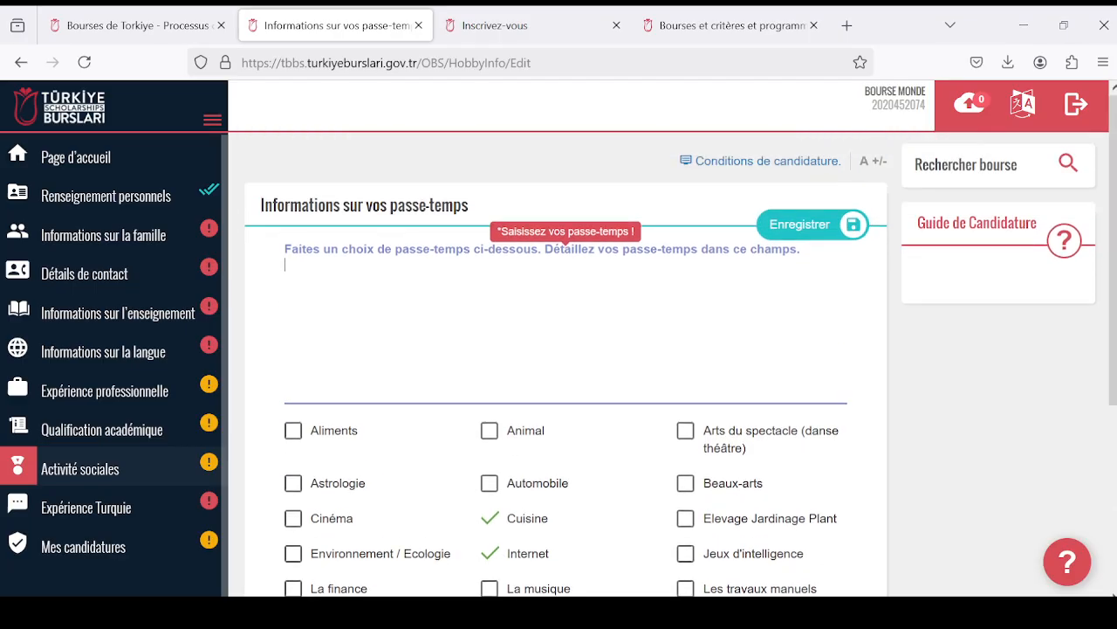
{"action": "scroll", "coordinate": [521, 417], "scroll_direction": "down", "scroll_amount": 1}
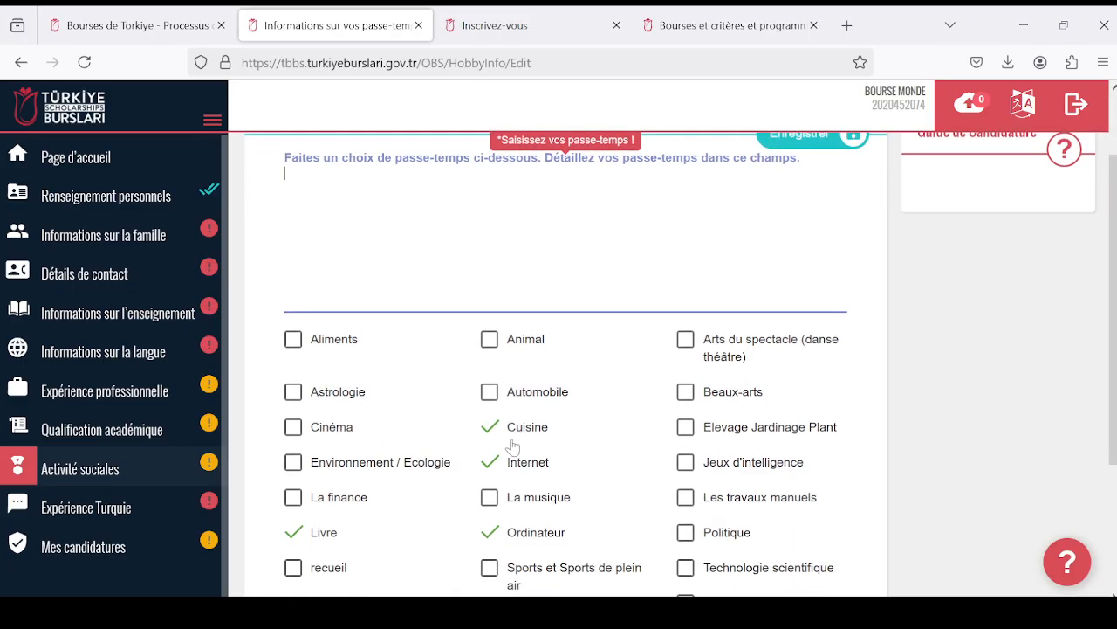
{"action": "scroll", "coordinate": [649, 471], "scroll_direction": "up", "scroll_amount": 1}
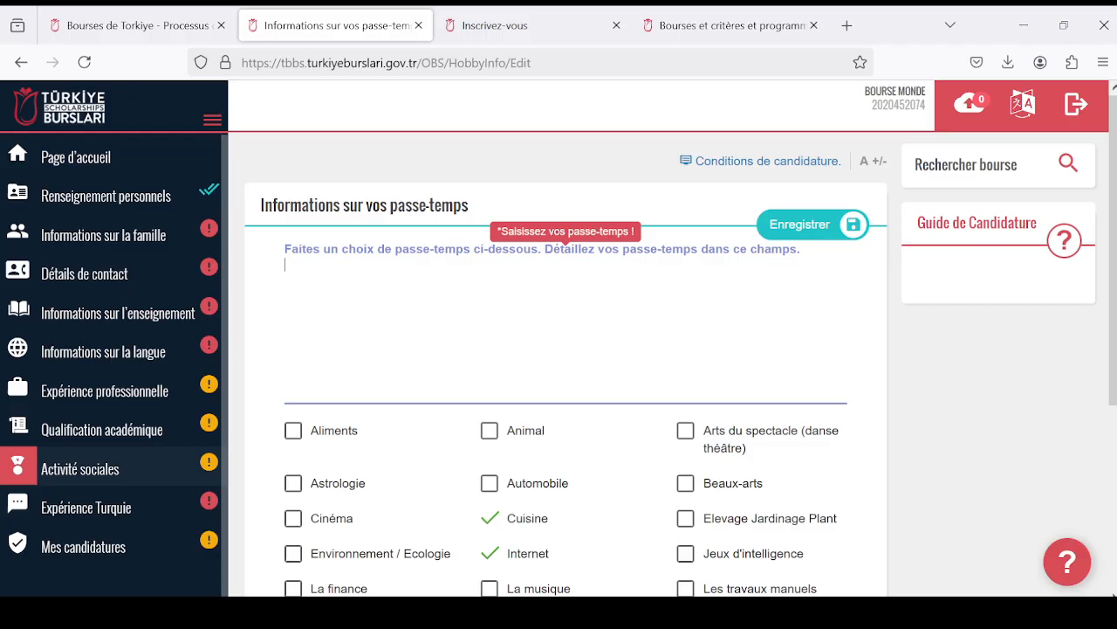
{"action": "scroll", "coordinate": [394, 349], "scroll_direction": "down", "scroll_amount": 2}
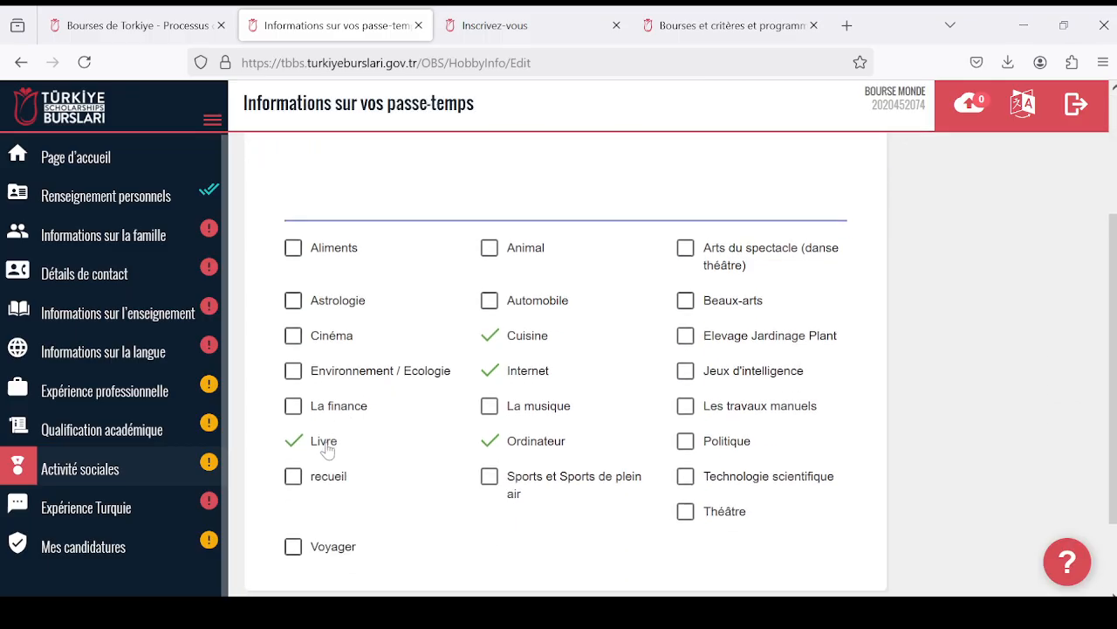
{"action": "scroll", "coordinate": [359, 417], "scroll_direction": "up", "scroll_amount": 2}
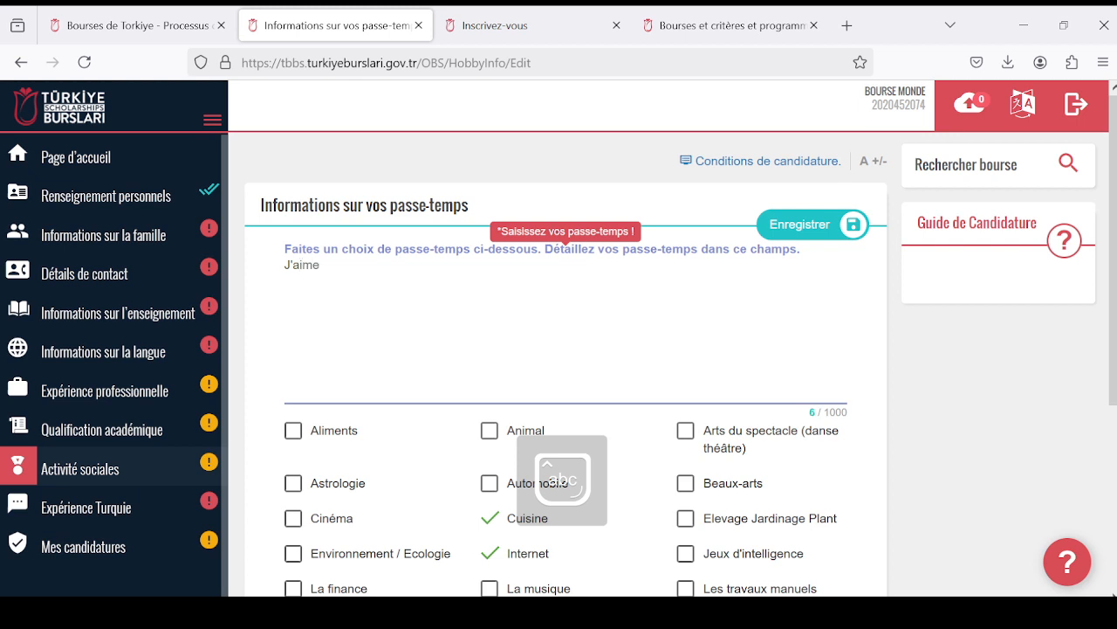
{"action": "type", "text": "lire"}
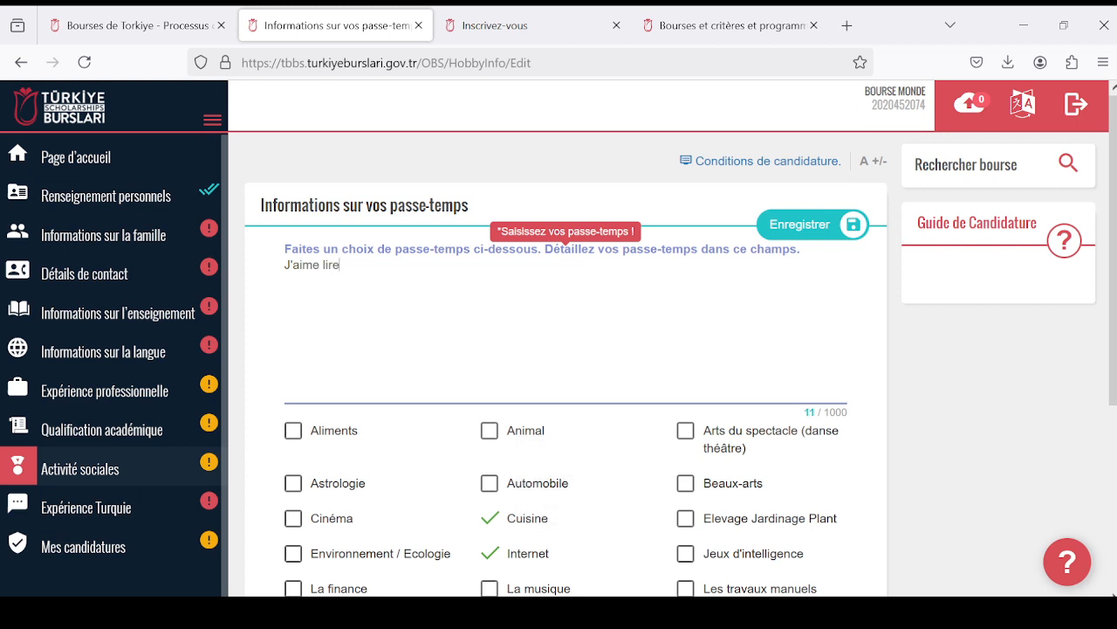
- Review the selected hobbies and save the hobbies information
{"action": "scroll", "coordinate": [544, 392], "scroll_direction": "down", "scroll_amount": 1}
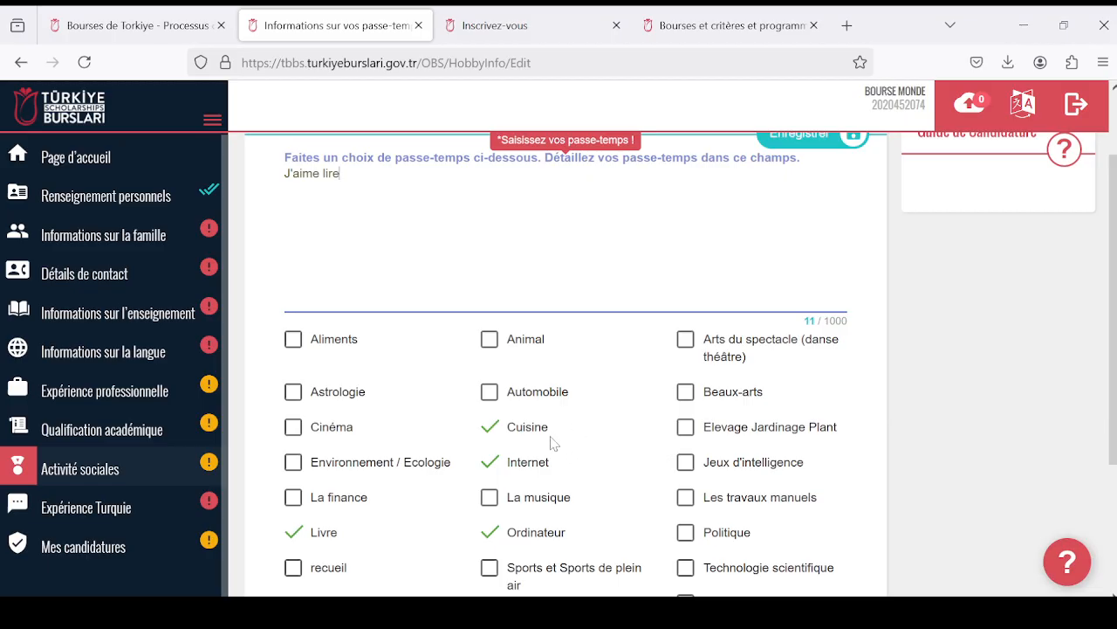
{"action": "scroll", "coordinate": [559, 393], "scroll_direction": "up", "scroll_amount": 1}
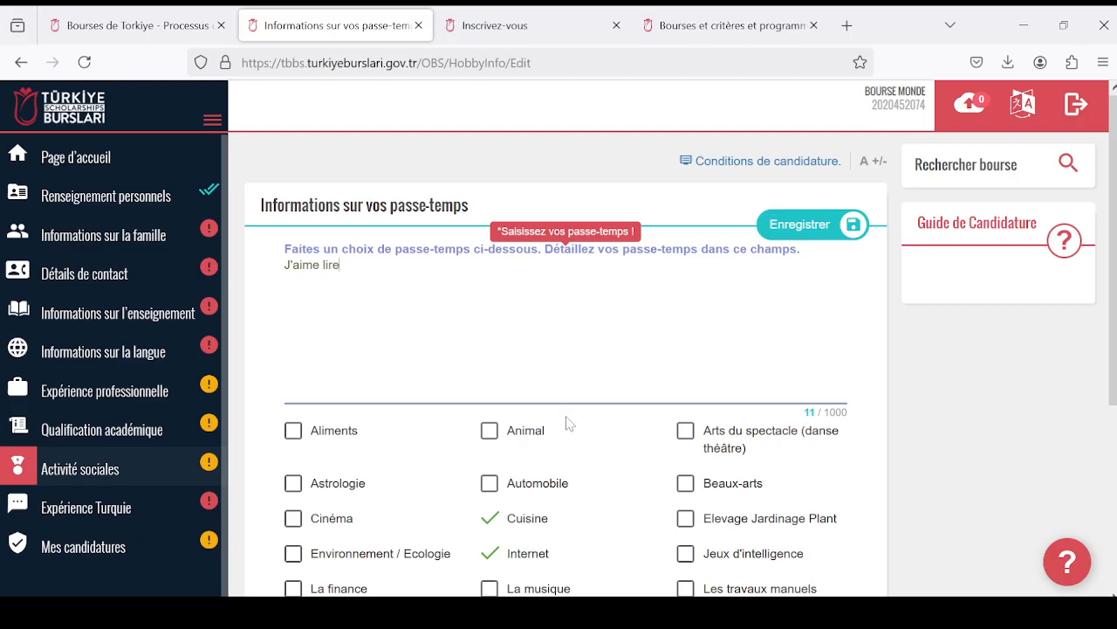
{"action": "scroll", "coordinate": [572, 412], "scroll_direction": "down", "scroll_amount": 2}
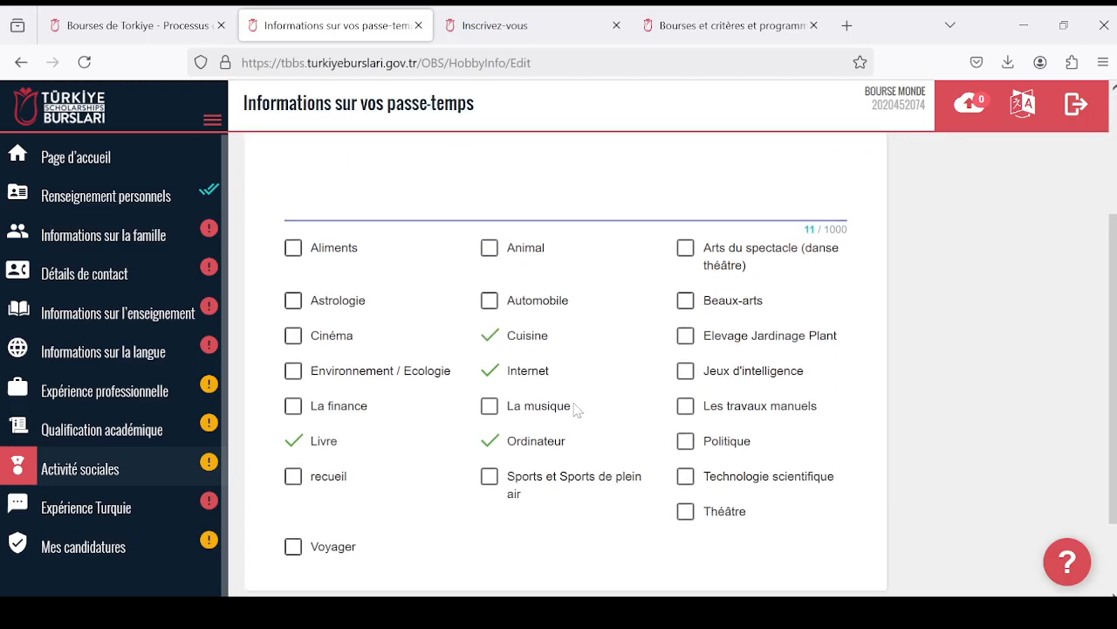
{"action": "scroll", "coordinate": [576, 406], "scroll_direction": "up", "scroll_amount": 2}
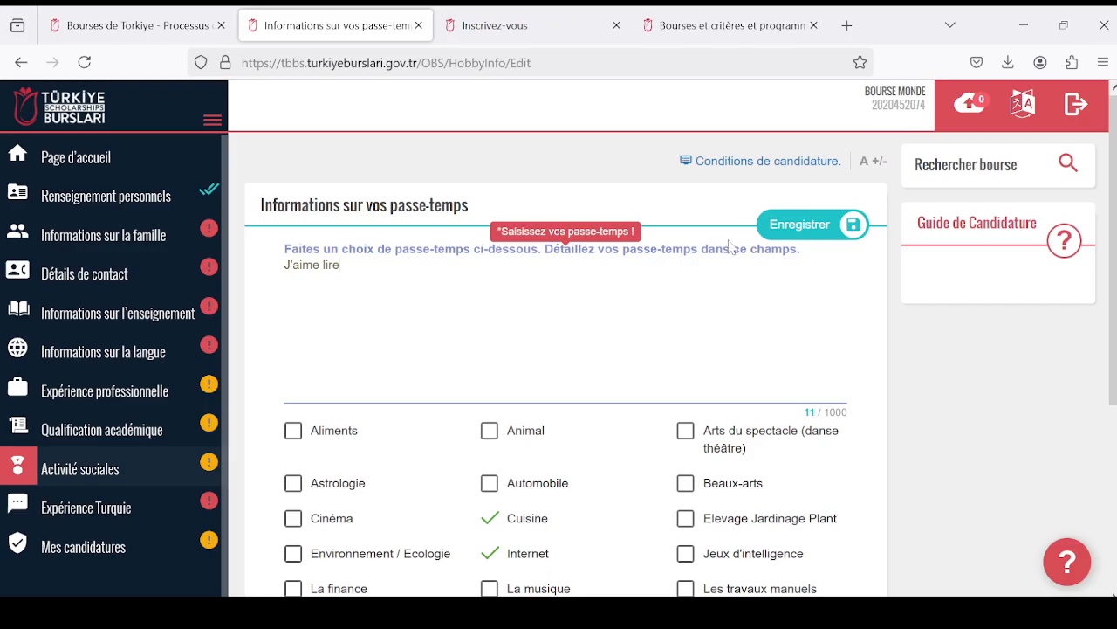
{"action": "left_click", "coordinate": [805, 228]}
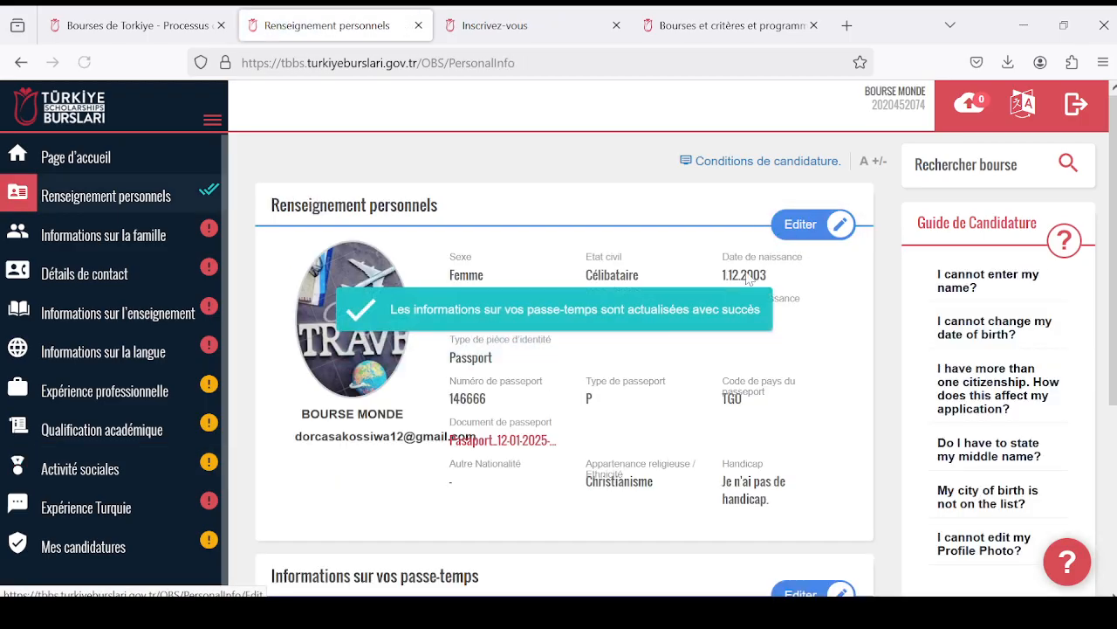
- Open the special abilities section "Connaissance des capacités spéciales" for editing and look over its art, music and sport options
{"action": "scroll", "coordinate": [550, 371], "scroll_direction": "down", "scroll_amount": 3}
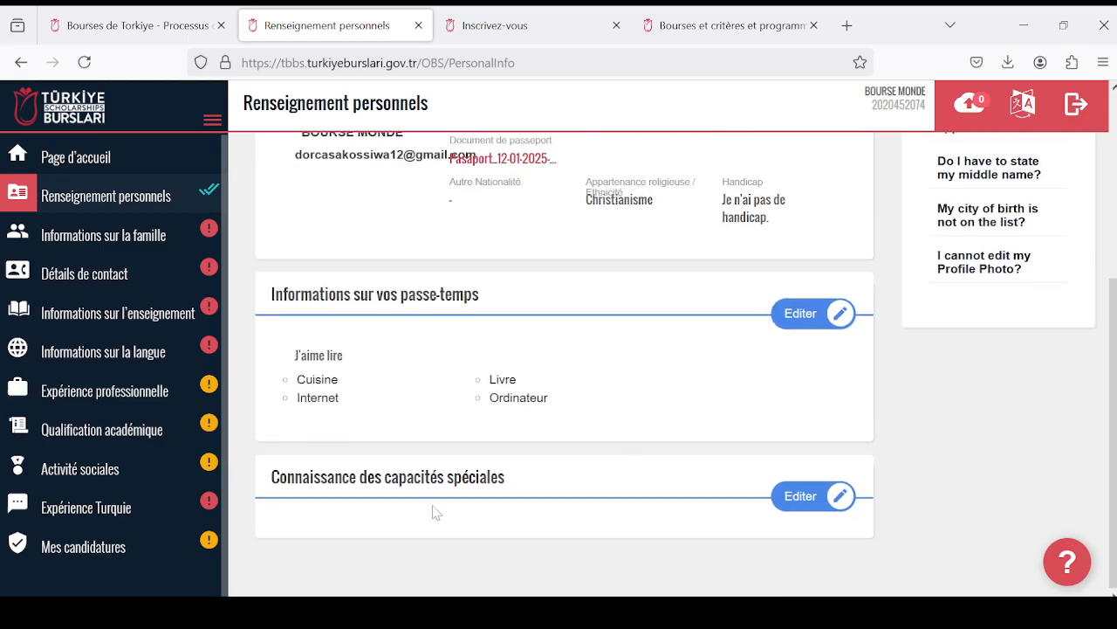
{"action": "left_click", "coordinate": [786, 498]}
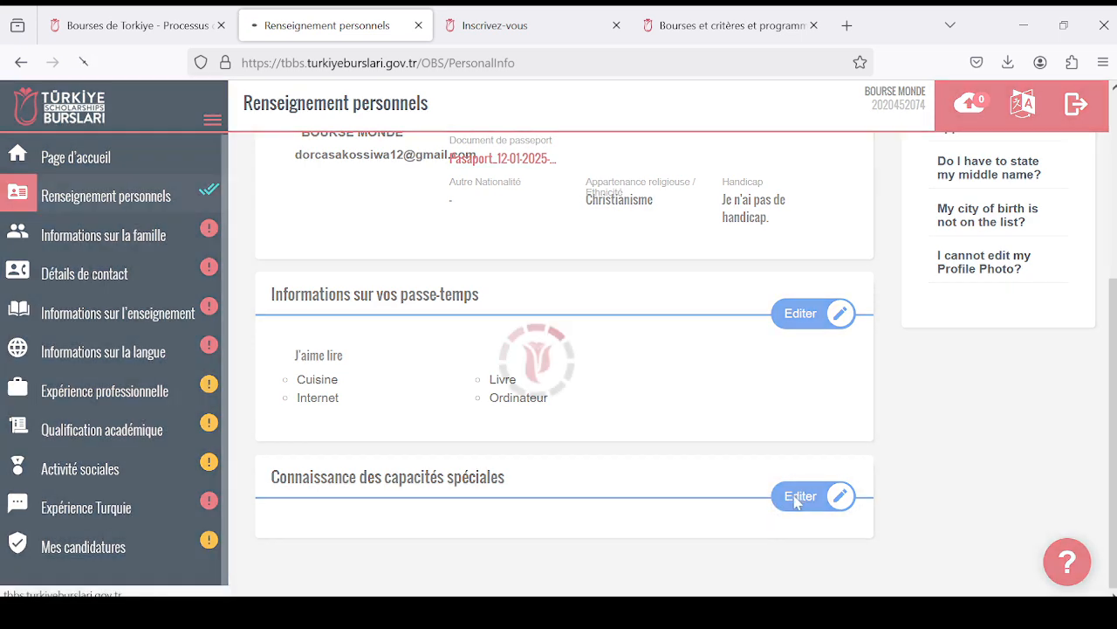
{"action": "scroll", "coordinate": [464, 353], "scroll_direction": "down", "scroll_amount": 1}
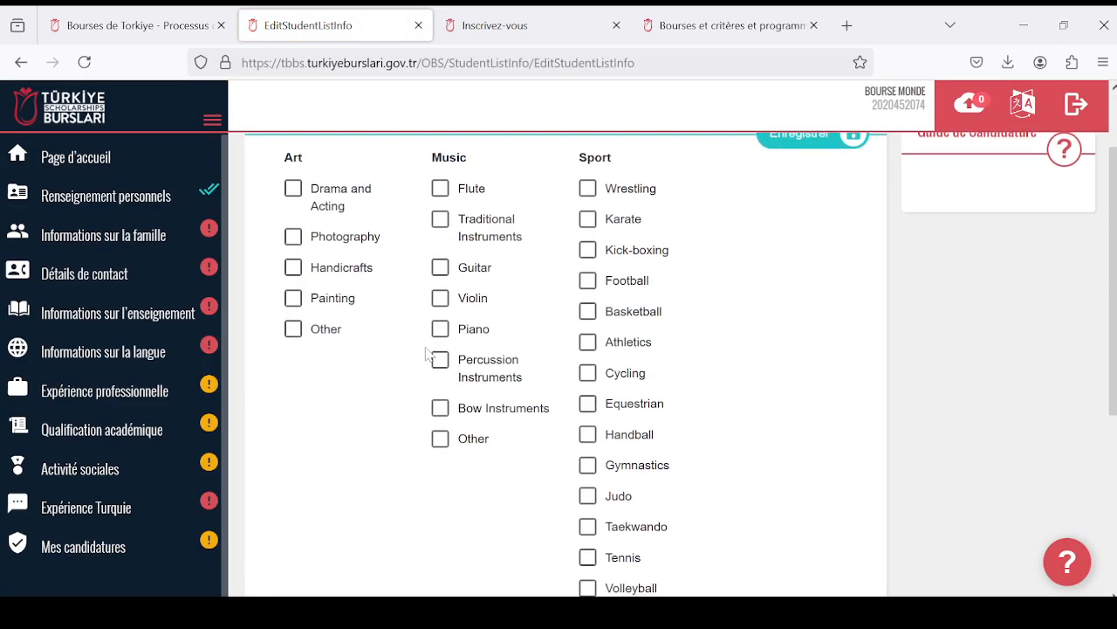
{"action": "scroll", "coordinate": [419, 349], "scroll_direction": "up", "scroll_amount": 1}
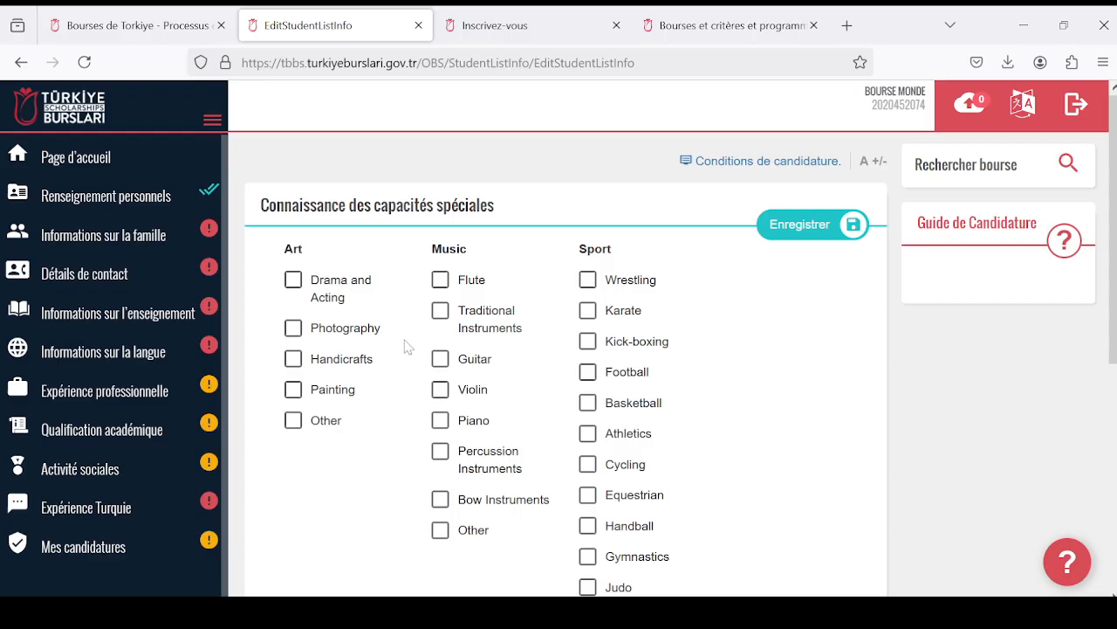
- Select Photography as an art ability, and Piano and Guitar as music abilities
{"action": "left_click", "coordinate": [294, 327]}
{"action": "left_click", "coordinate": [441, 426]}
{"action": "scroll", "coordinate": [673, 399], "scroll_direction": "down", "scroll_amount": 2}
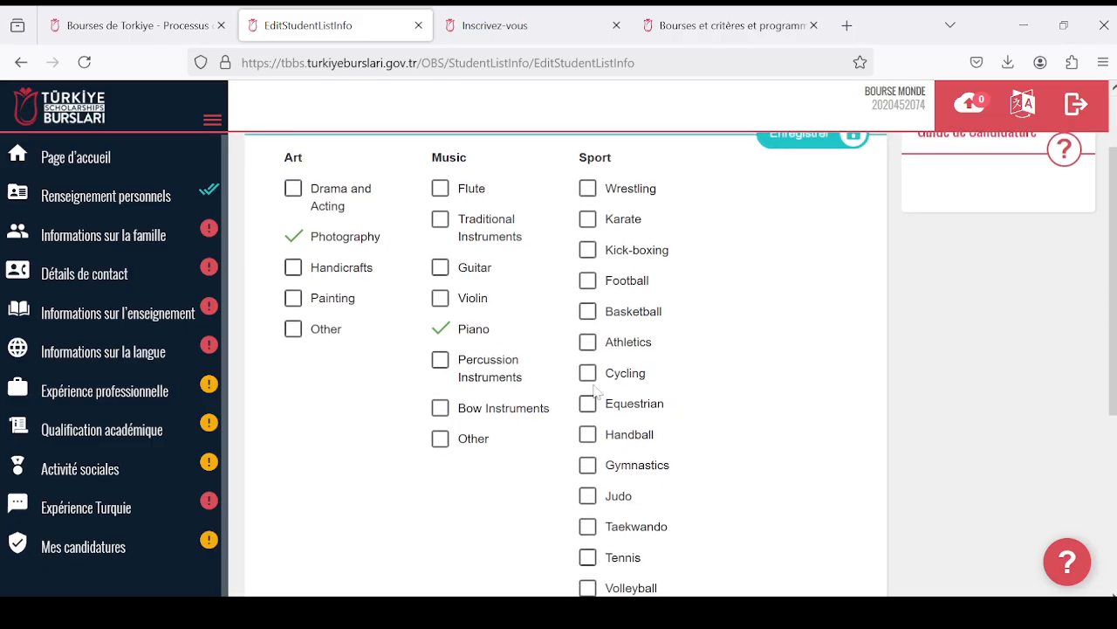
{"action": "left_click", "coordinate": [441, 271]}
- Review the sport options, select Judo as the applicant's sport, and save the special abilities
{"action": "scroll", "coordinate": [623, 361], "scroll_direction": "down", "scroll_amount": 3}
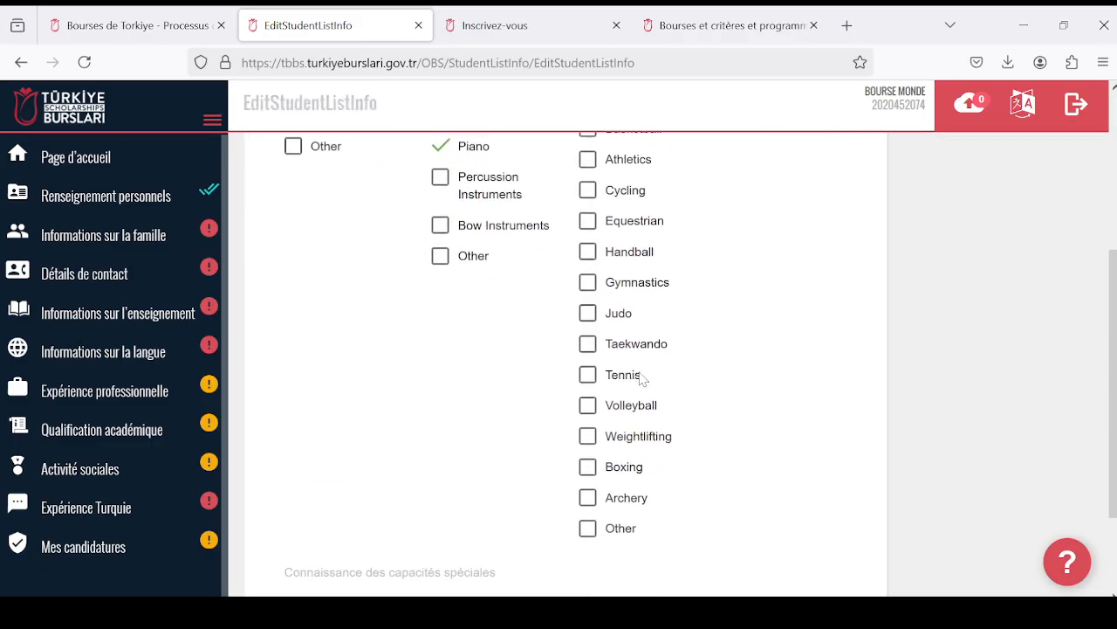
{"action": "scroll", "coordinate": [641, 384], "scroll_direction": "up", "scroll_amount": 3}
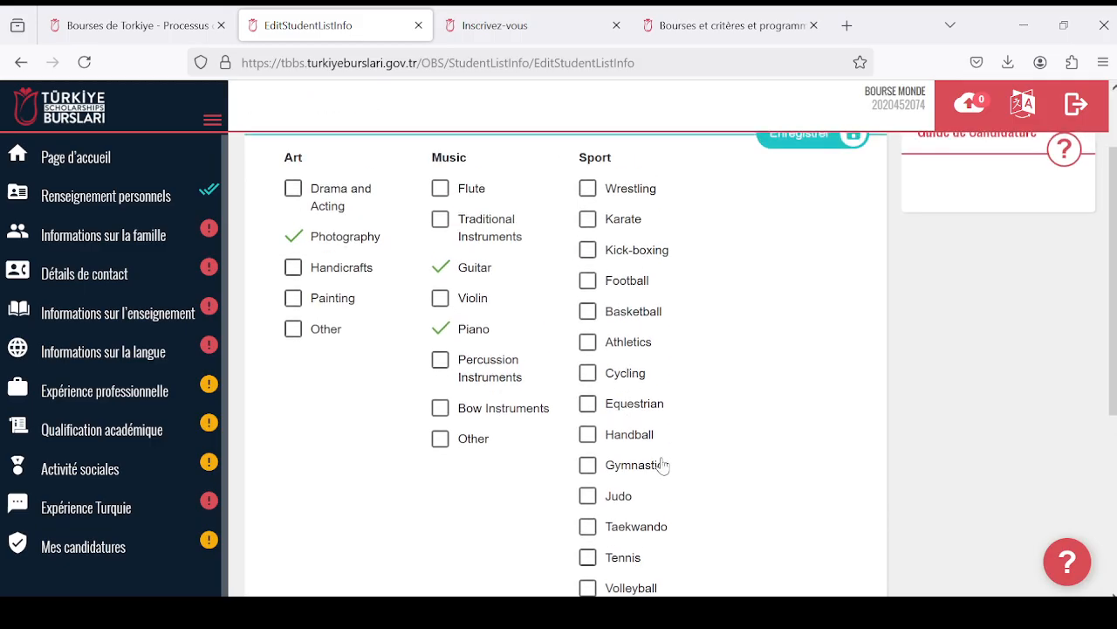
{"action": "scroll", "coordinate": [657, 474], "scroll_direction": "down", "scroll_amount": 6}
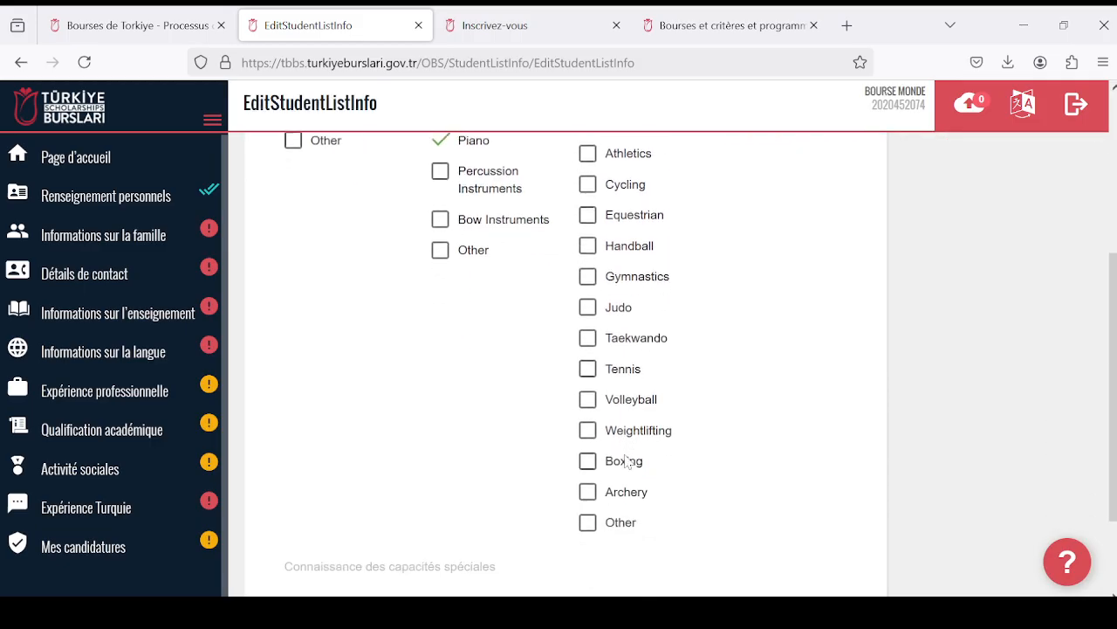
{"action": "scroll", "coordinate": [594, 436], "scroll_direction": "up", "scroll_amount": 8}
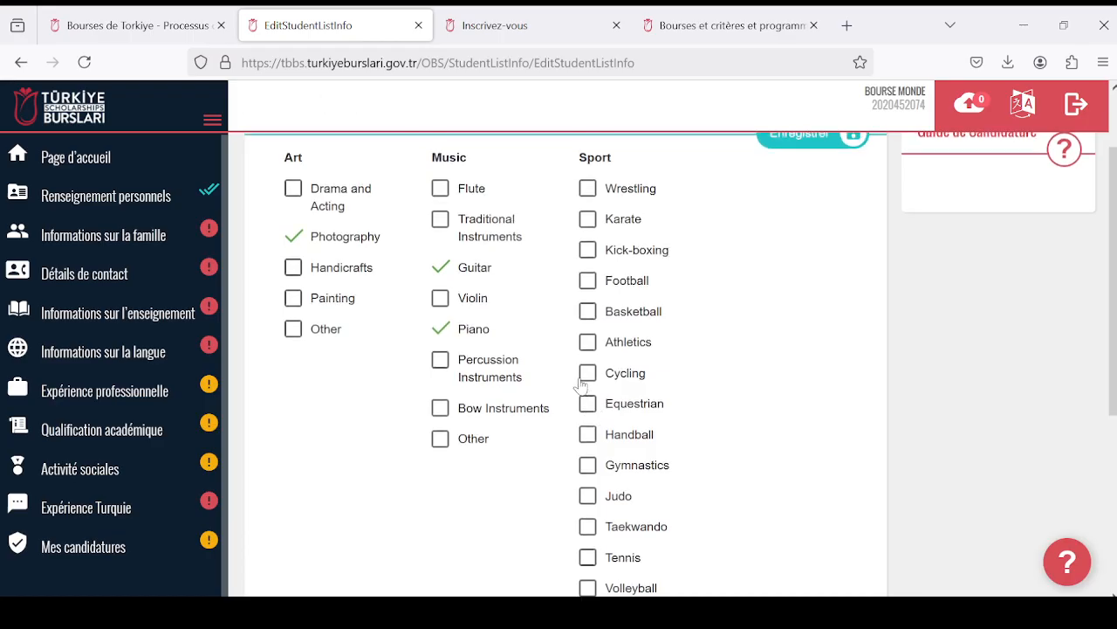
{"action": "scroll", "coordinate": [627, 480], "scroll_direction": "down", "scroll_amount": 2}
{"action": "left_click", "coordinate": [588, 496]}
{"action": "scroll", "coordinate": [550, 376], "scroll_direction": "up", "scroll_amount": 2}
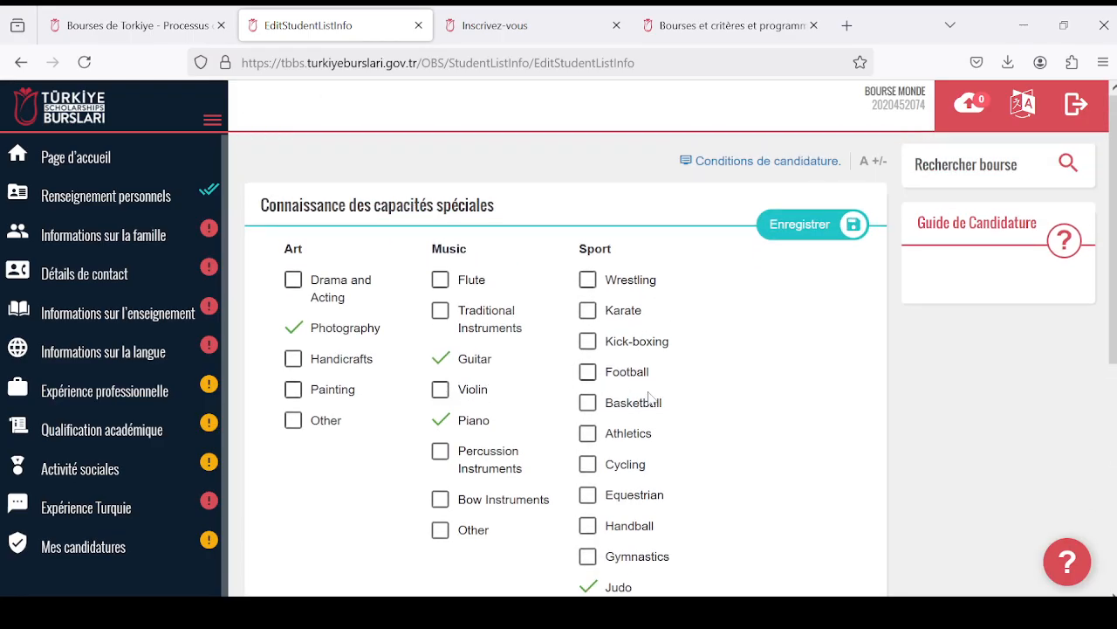
{"action": "left_click", "coordinate": [799, 228]}
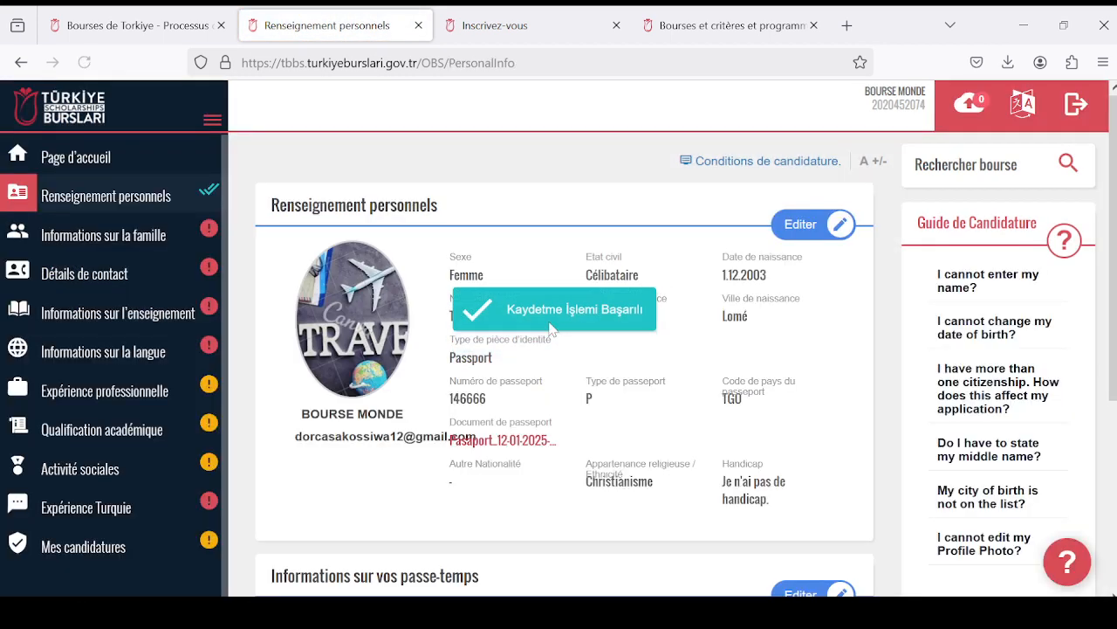
{"action": "scroll", "coordinate": [530, 358], "scroll_direction": "down", "scroll_amount": 1}
{"action": "scroll", "coordinate": [524, 353], "scroll_direction": "down", "scroll_amount": 3}
{"action": "scroll", "coordinate": [491, 349], "scroll_direction": "up", "scroll_amount": 5}
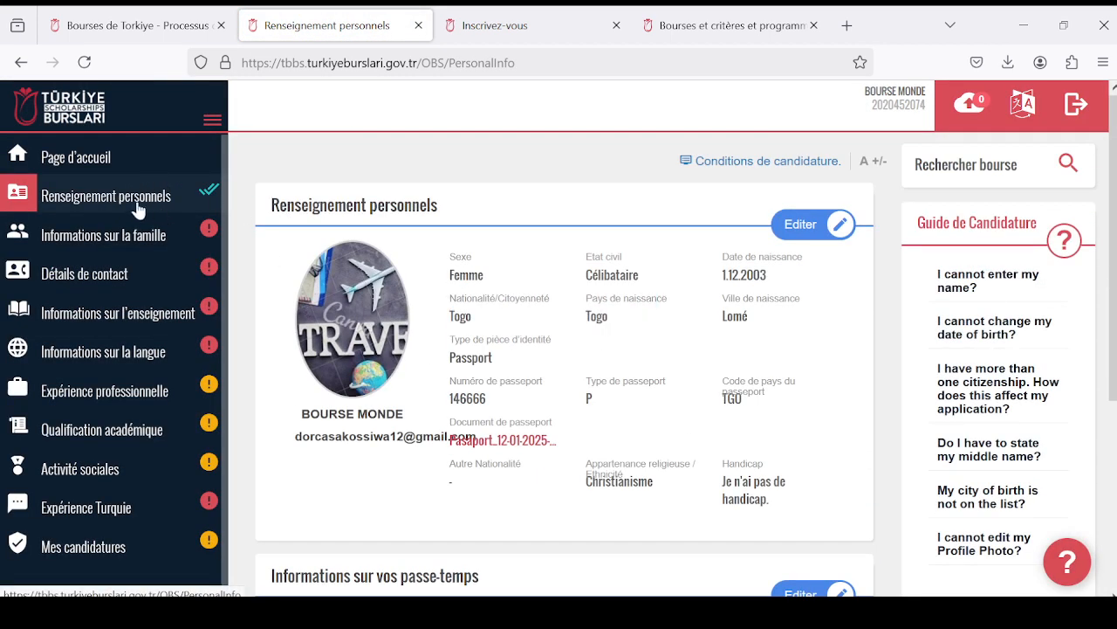
- Open the family information section "Informations sur la famille" and try to save it blank to check its required fields
{"action": "left_click", "coordinate": [105, 243]}
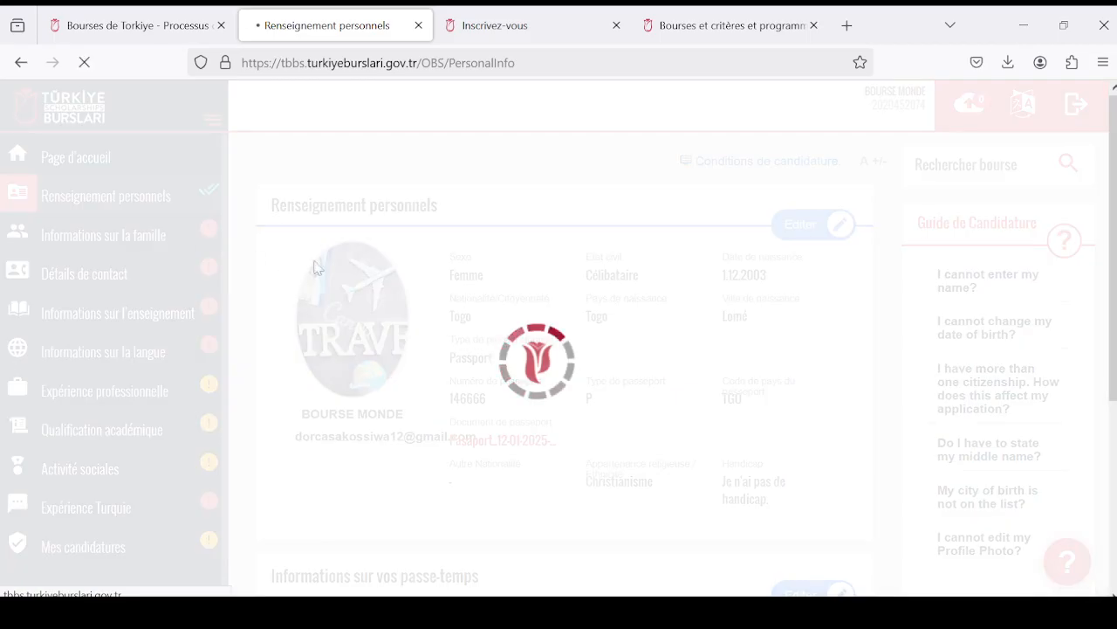
{"action": "scroll", "coordinate": [596, 317], "scroll_direction": "down", "scroll_amount": 2}
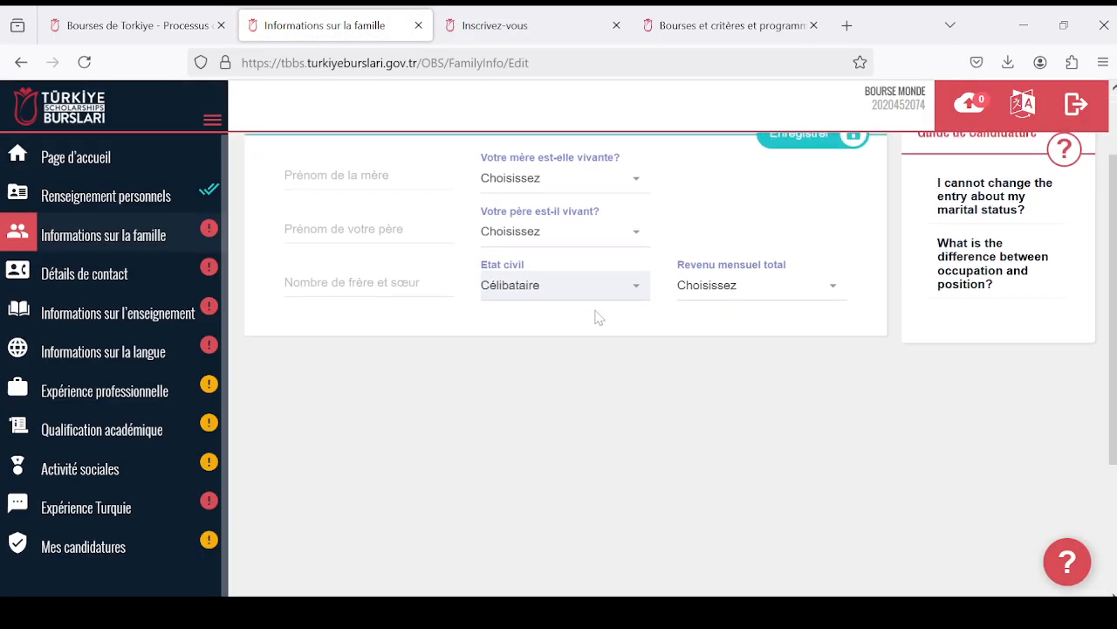
{"action": "scroll", "coordinate": [699, 306], "scroll_direction": "up", "scroll_amount": 2}
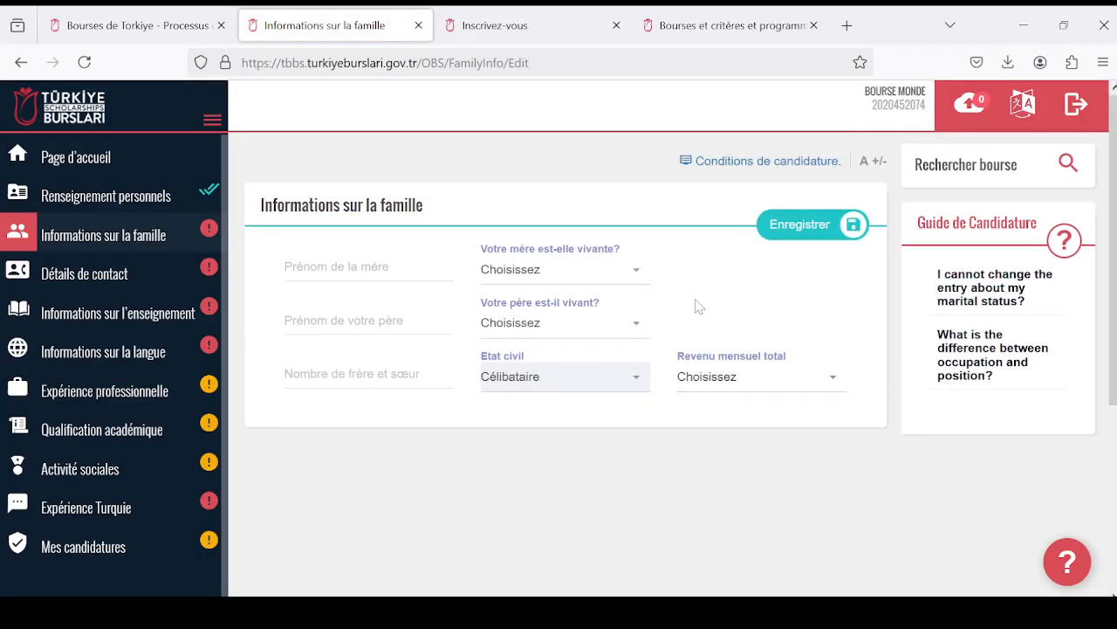
{"action": "left_click", "coordinate": [810, 225]}
{"action": "left_click", "coordinate": [773, 314]}
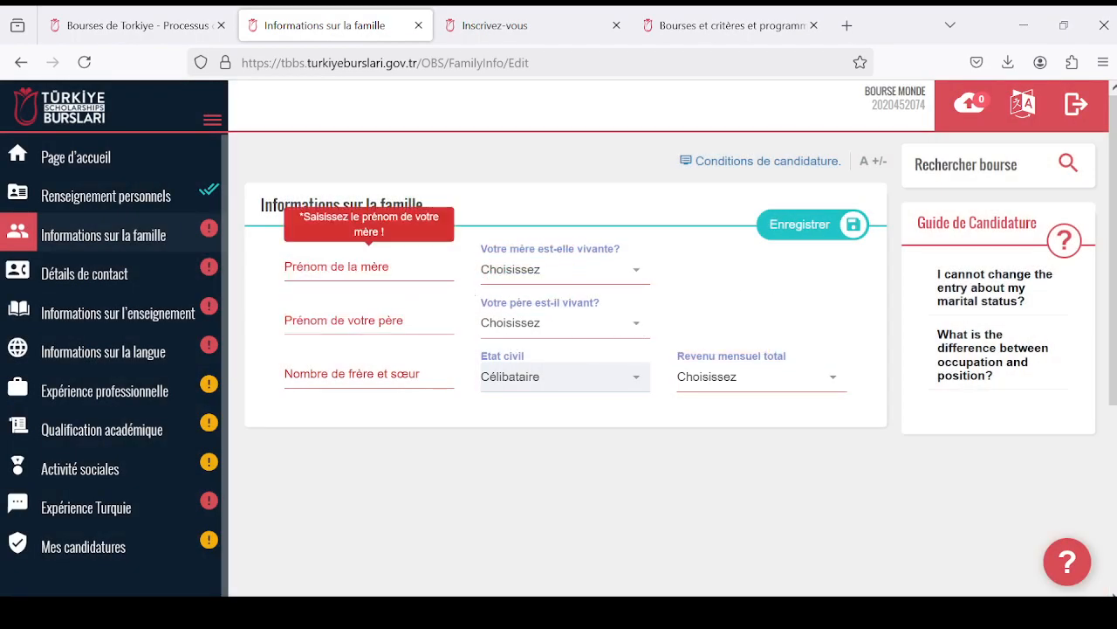
{"action": "left_click", "coordinate": [349, 267]}
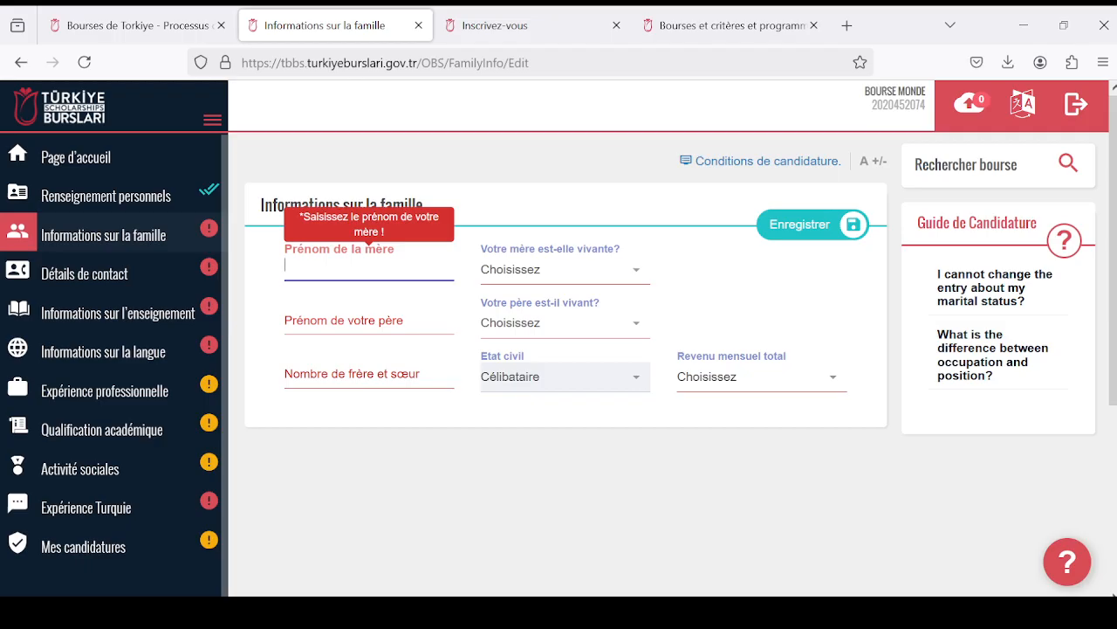
{"action": "type", "text": "M"}
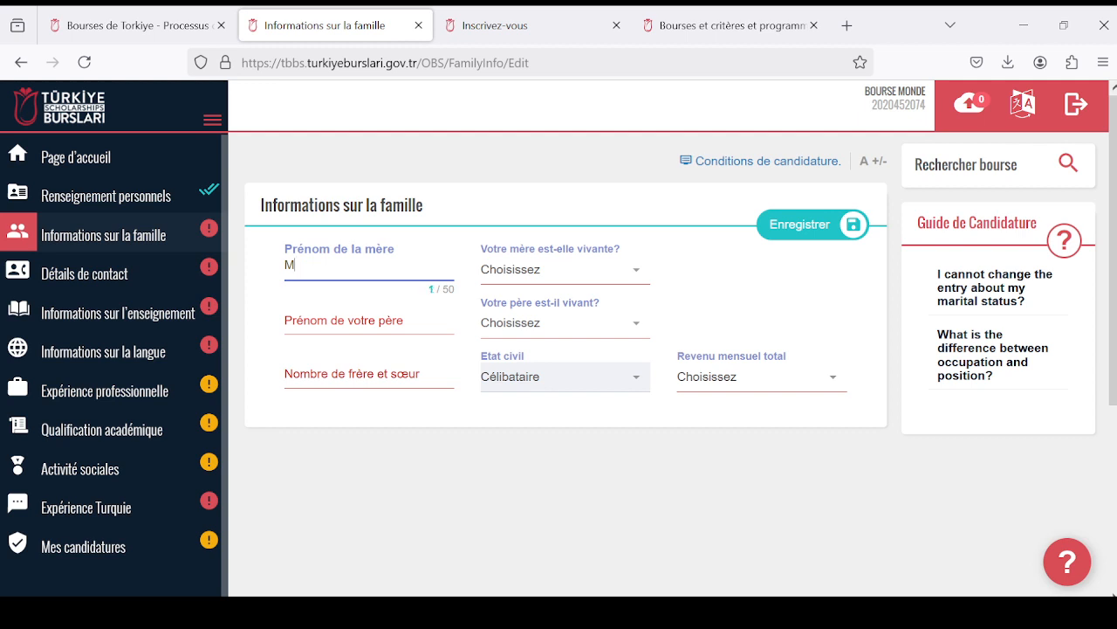
{"action": "key", "text": "Caps_Lock"}
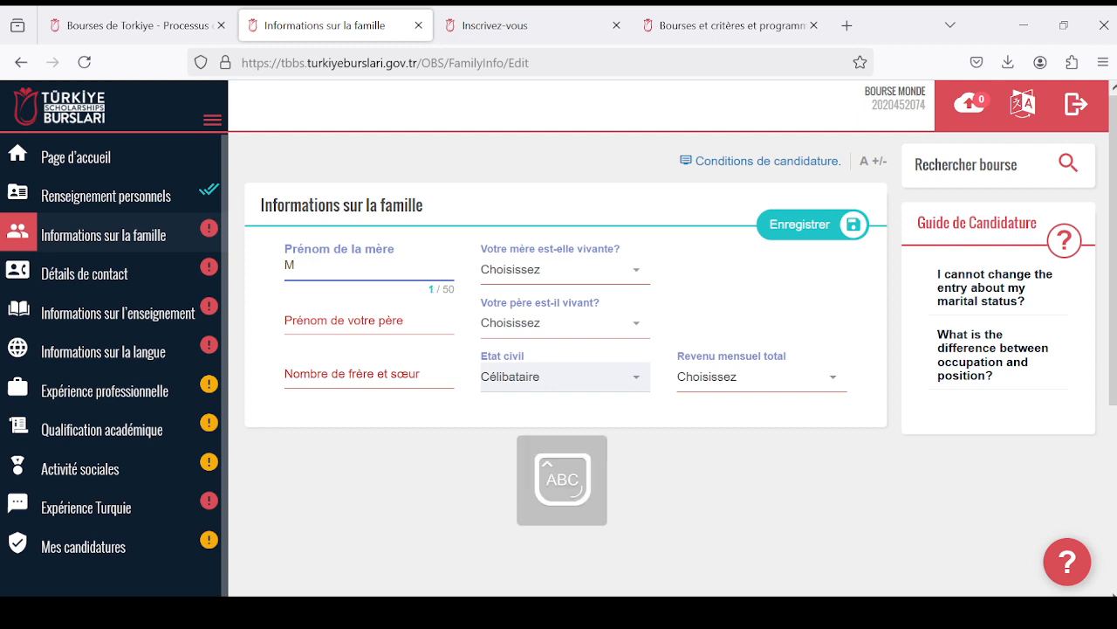
{"action": "key", "text": "BackSpace"}
{"action": "left_click", "coordinate": [435, 373]}
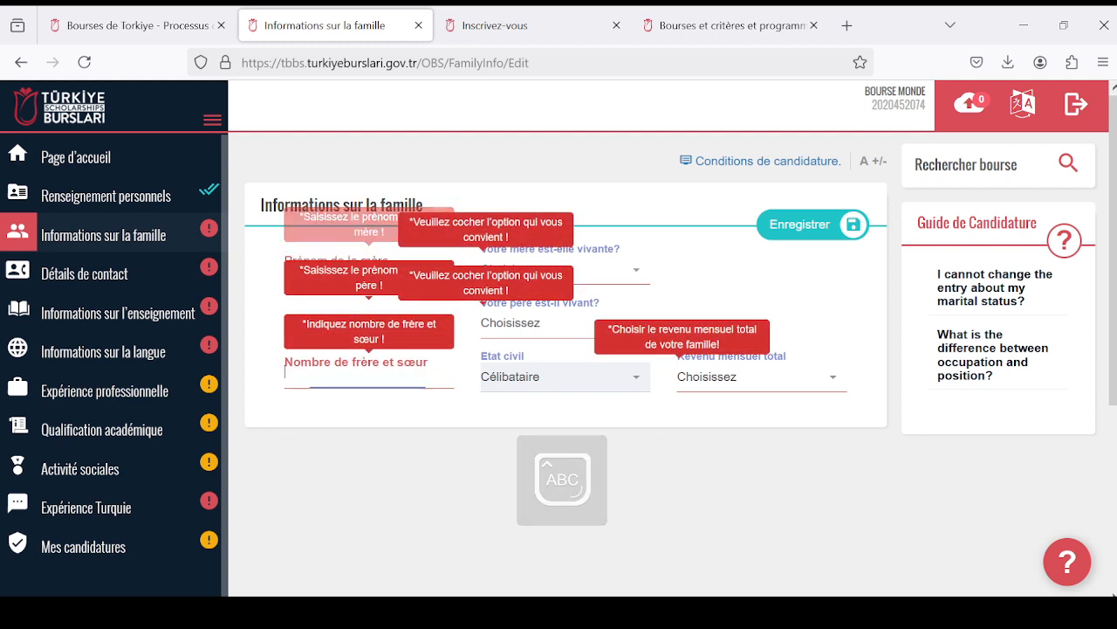
{"action": "left_click", "coordinate": [522, 325]}
{"action": "left_click", "coordinate": [358, 321]}
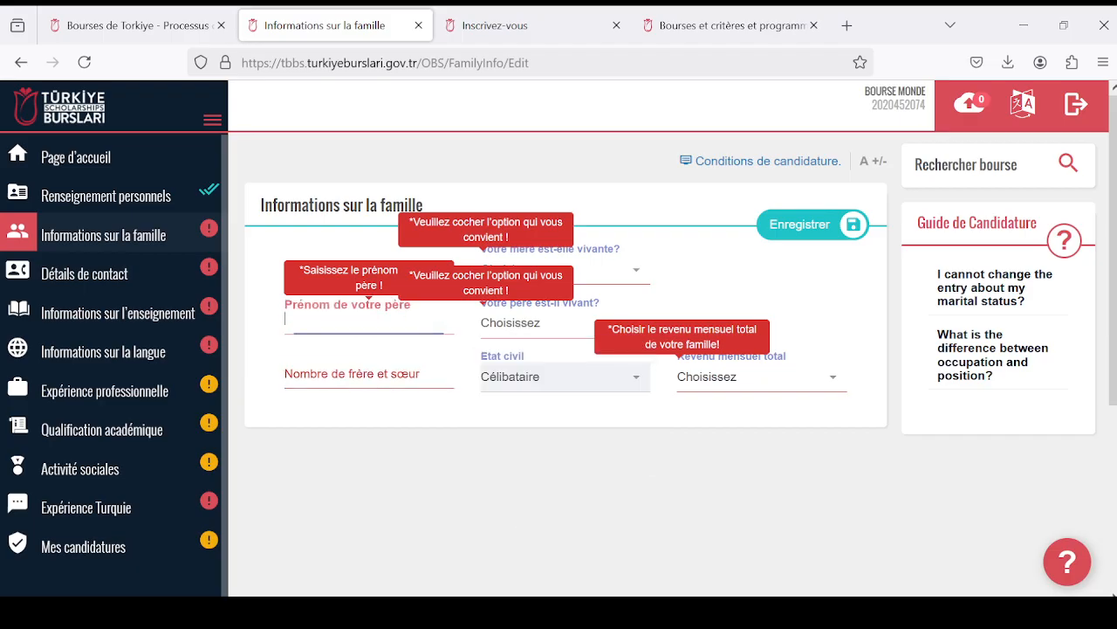
- Enter the mother's first name and answer Oui to whether she is alive
{"action": "left_click", "coordinate": [349, 265]}
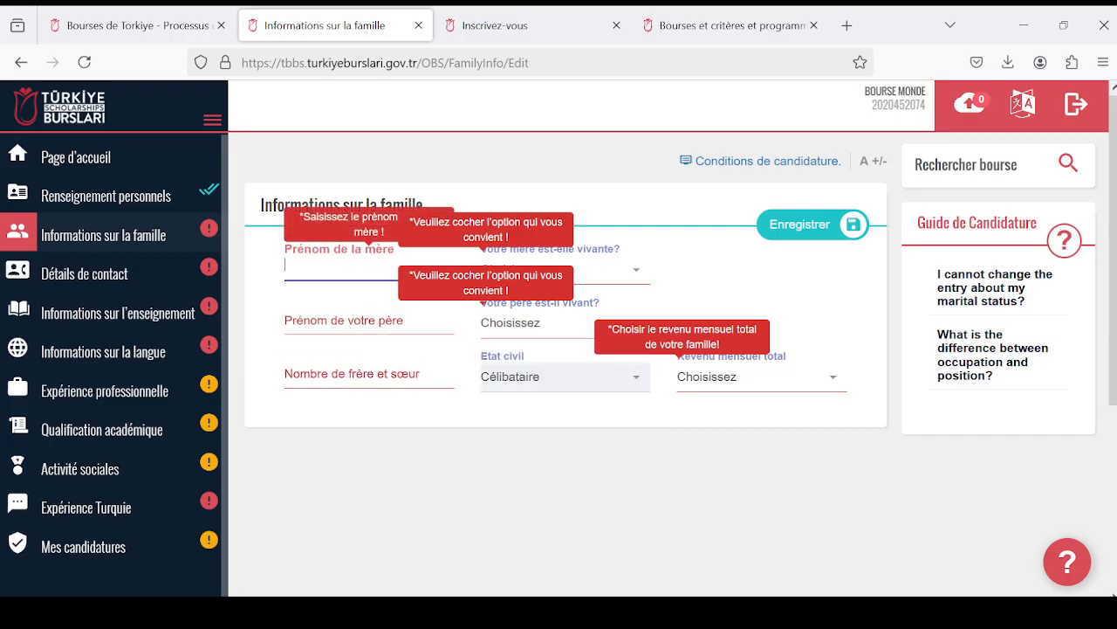
{"action": "type", "text": "MERE"}
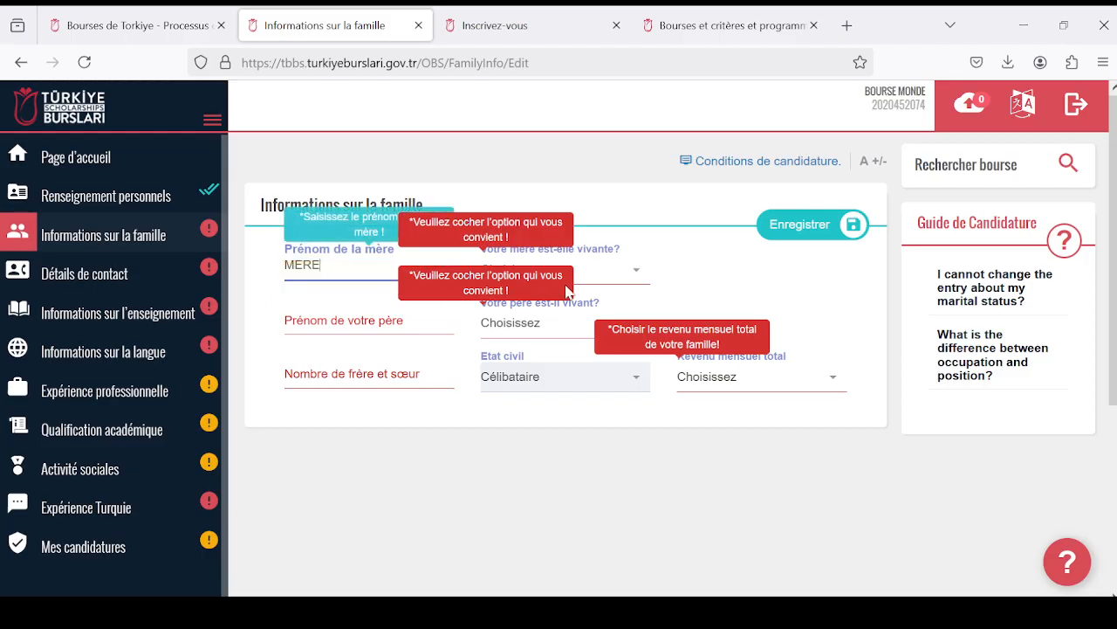
{"action": "left_click", "coordinate": [620, 273]}
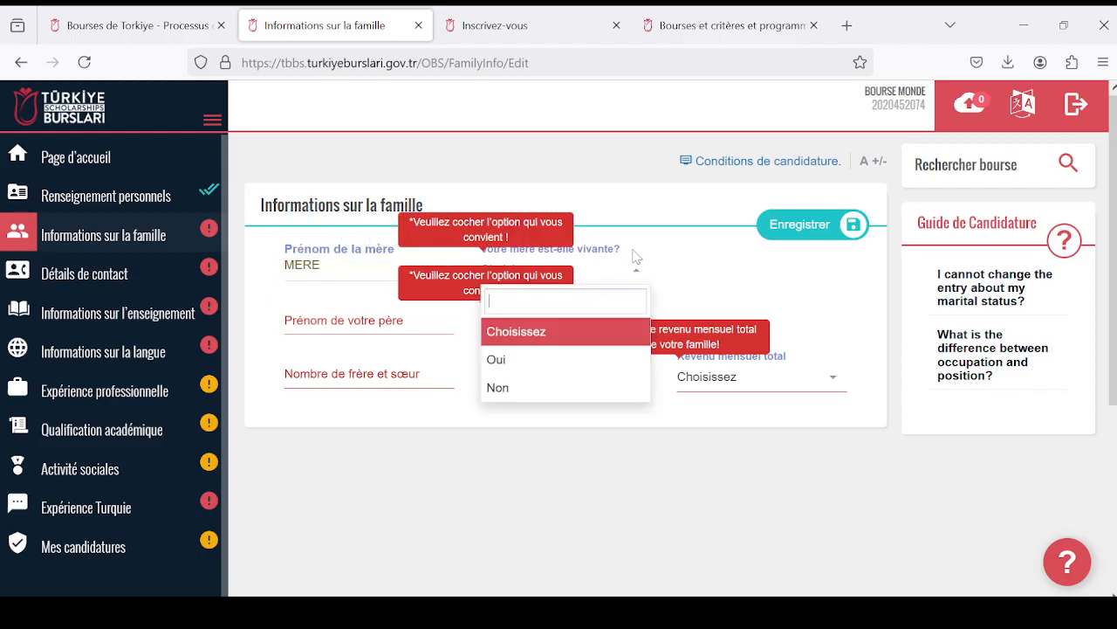
{"action": "left_click", "coordinate": [636, 261]}
{"action": "left_click", "coordinate": [635, 272]}
{"action": "left_click", "coordinate": [528, 359]}
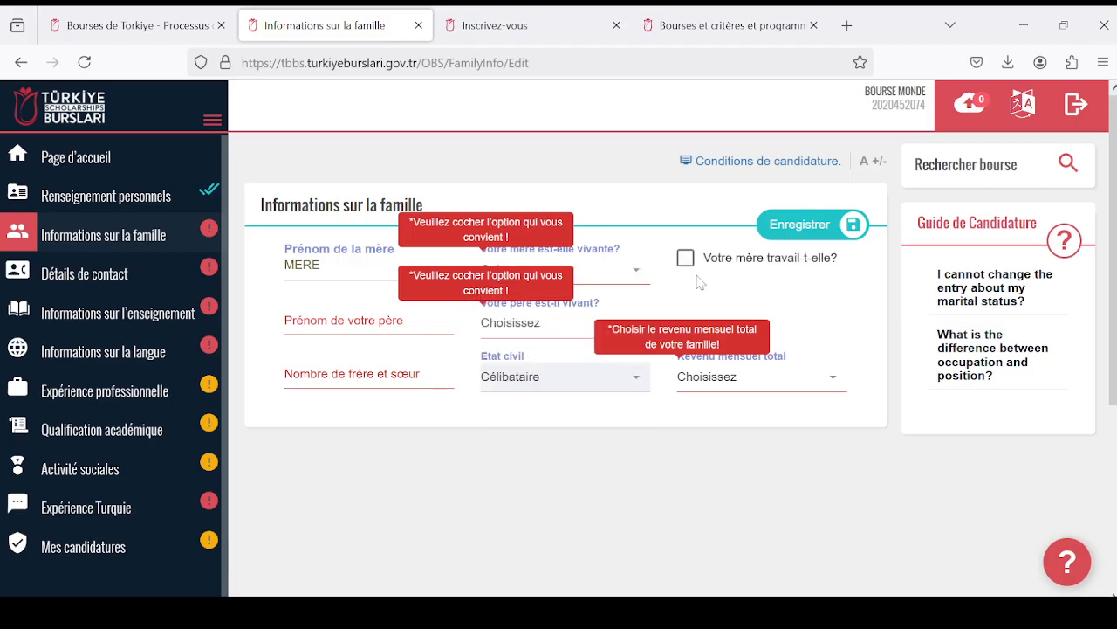
- Indicate that the applicant's mother works, using the option "Votre mère travail-t-elle?"
{"action": "scroll", "coordinate": [703, 281], "scroll_direction": "down", "scroll_amount": 2}
{"action": "scroll", "coordinate": [670, 273], "scroll_direction": "up", "scroll_amount": 2}
{"action": "left_click", "coordinate": [687, 258]}
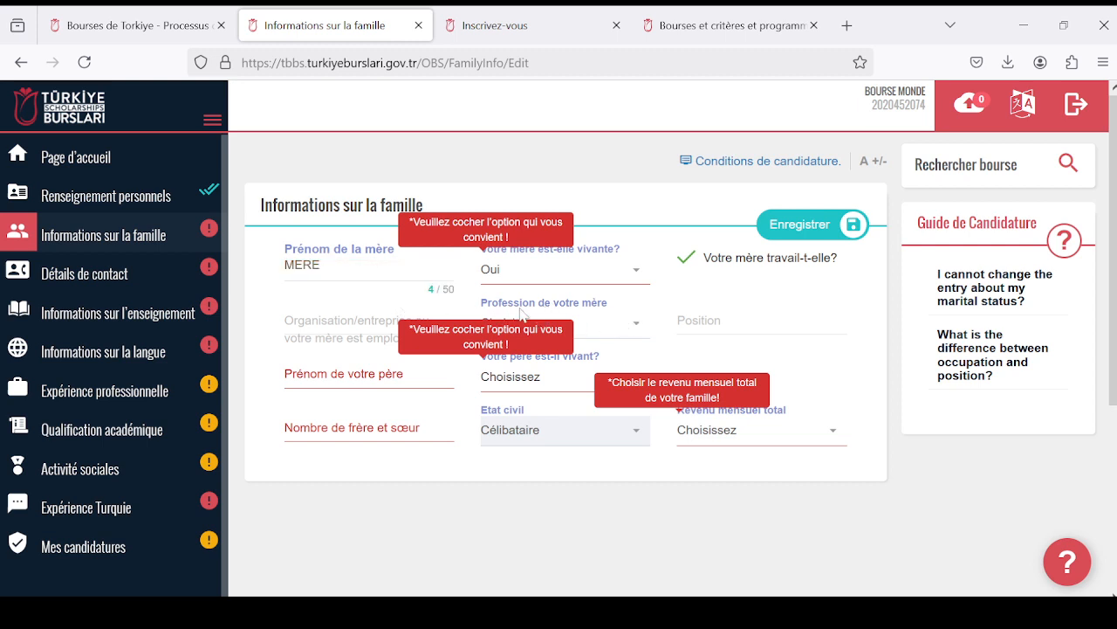
- Choose Femme au Foyer as the mother's profession and enter MERE as her position
{"action": "left_click", "coordinate": [636, 325]}
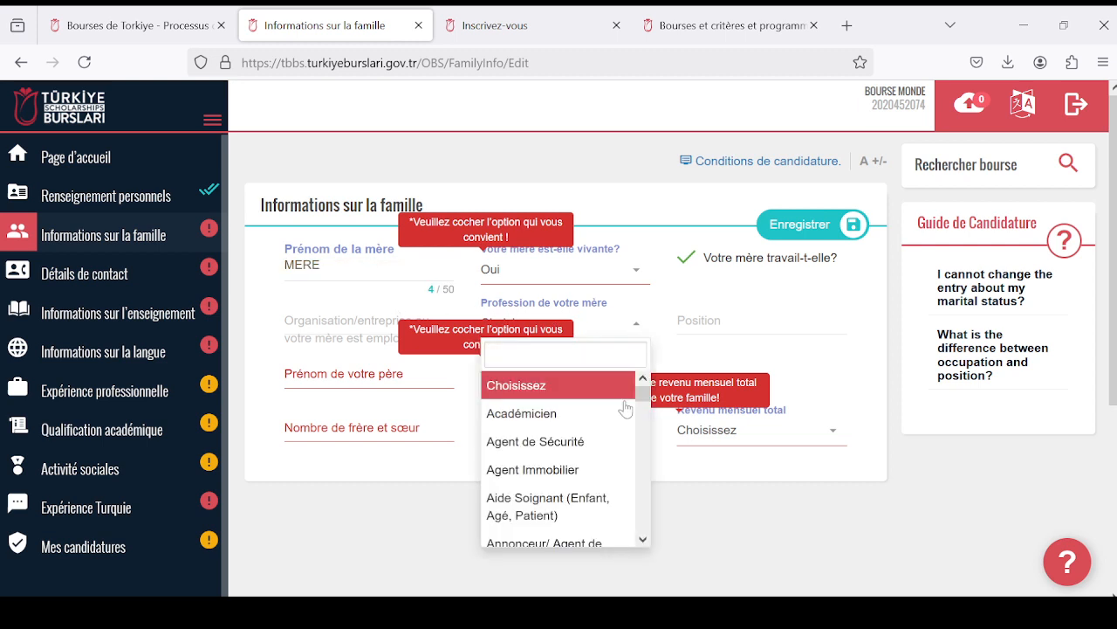
{"action": "scroll", "coordinate": [621, 410], "scroll_direction": "down", "scroll_amount": 5}
{"action": "scroll", "coordinate": [617, 432], "scroll_direction": "down", "scroll_amount": 3}
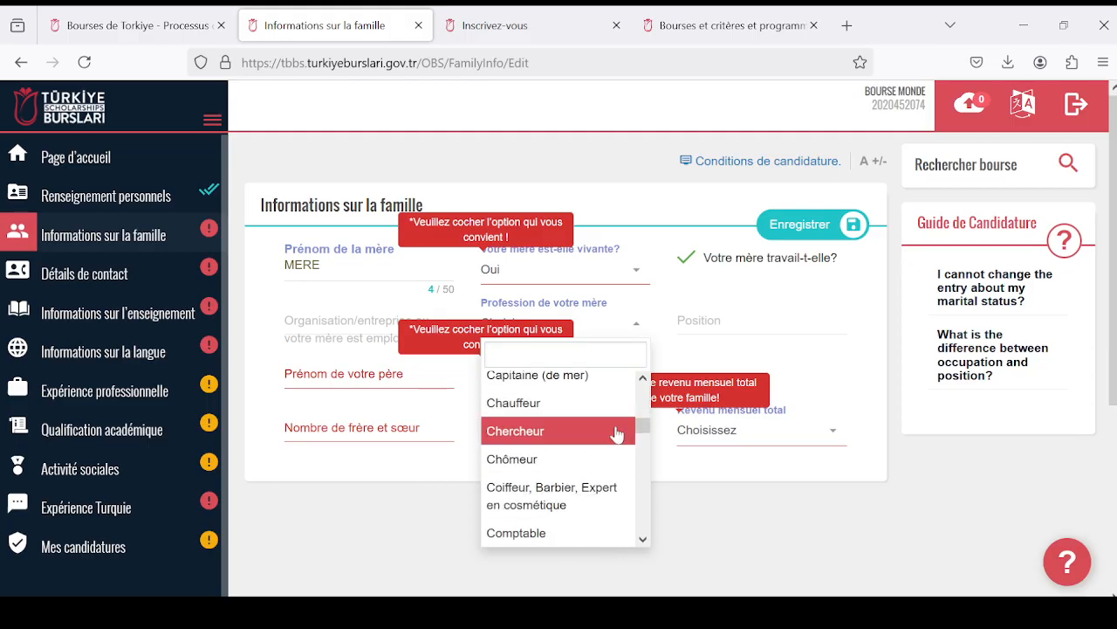
{"action": "scroll", "coordinate": [611, 428], "scroll_direction": "up", "scroll_amount": 3}
{"action": "scroll", "coordinate": [596, 421], "scroll_direction": "down", "scroll_amount": 4}
{"action": "scroll", "coordinate": [596, 421], "scroll_direction": "down", "scroll_amount": 9}
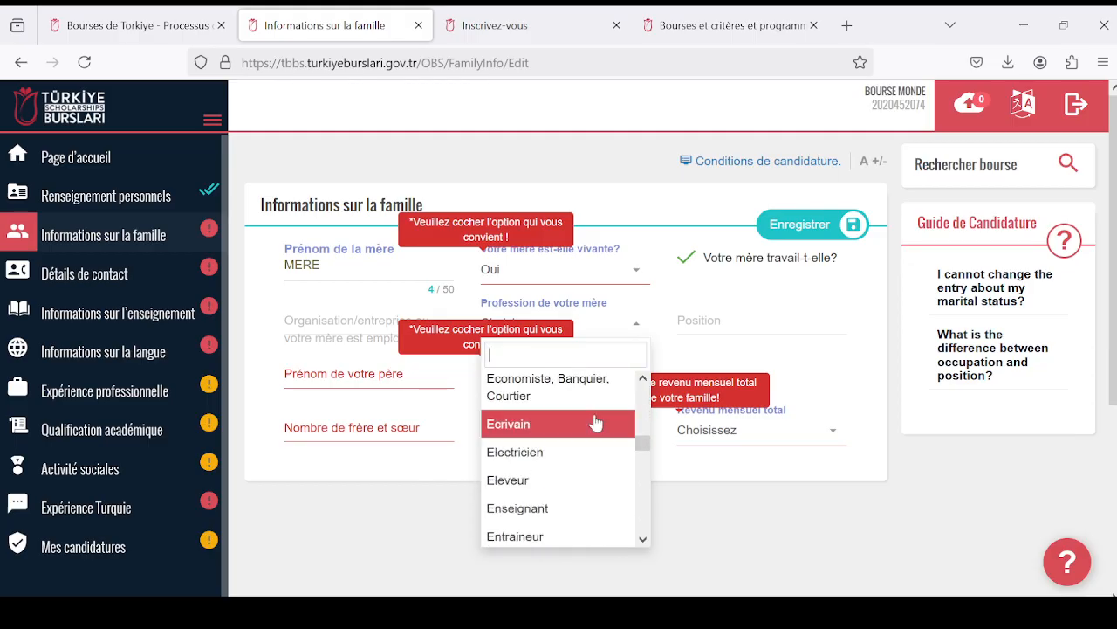
{"action": "scroll", "coordinate": [601, 428], "scroll_direction": "up", "scroll_amount": 4}
{"action": "scroll", "coordinate": [602, 426], "scroll_direction": "up", "scroll_amount": 5}
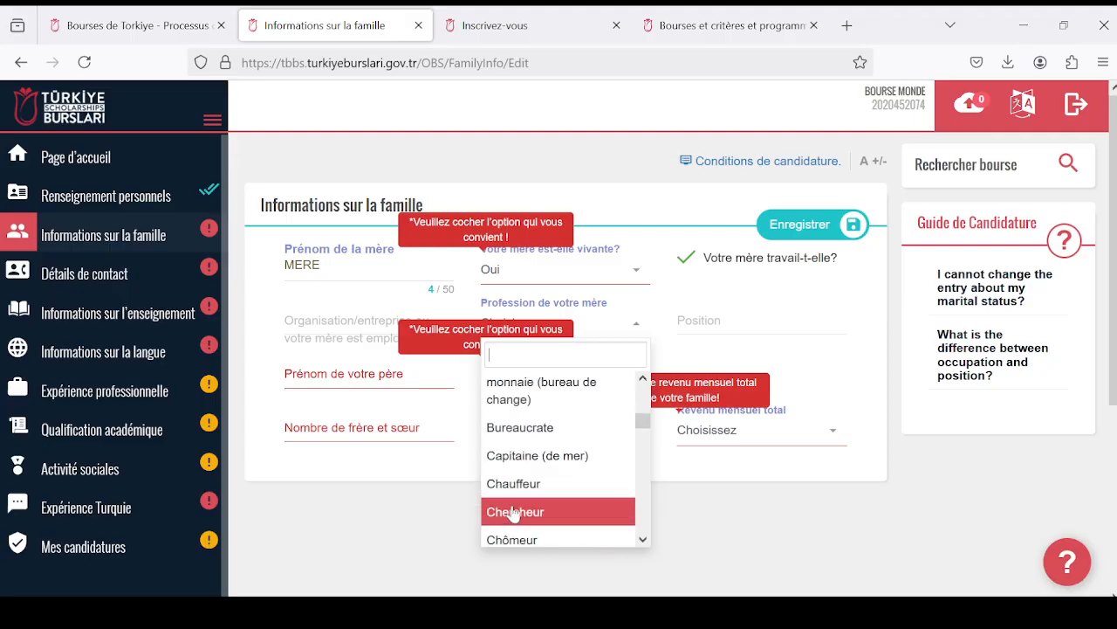
{"action": "scroll", "coordinate": [528, 502], "scroll_direction": "down", "scroll_amount": 3}
{"action": "scroll", "coordinate": [528, 489], "scroll_direction": "down", "scroll_amount": 3}
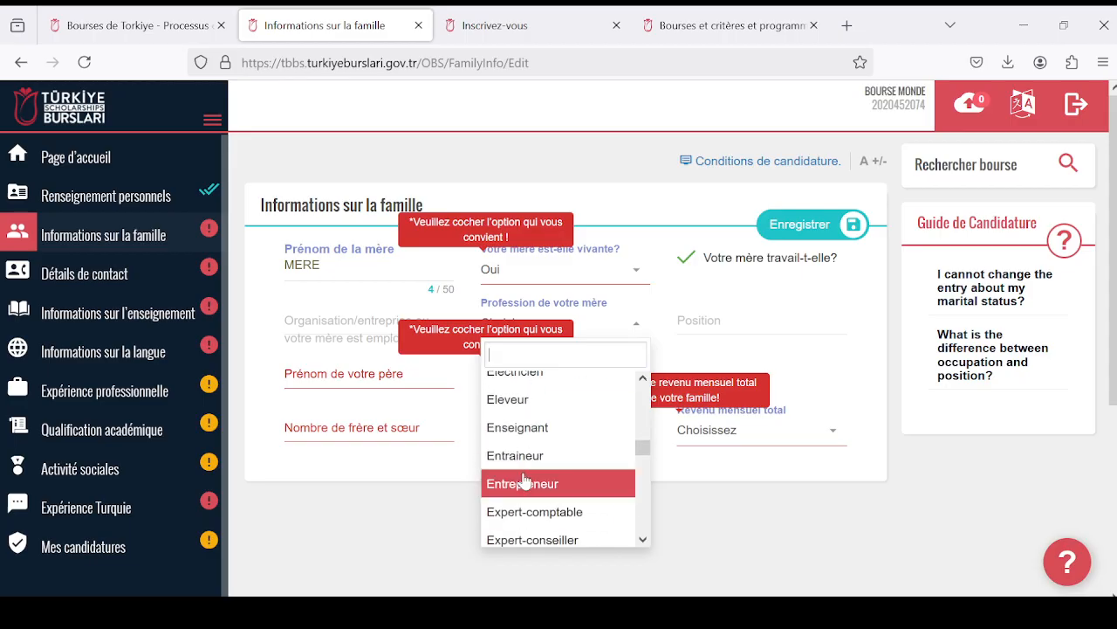
{"action": "scroll", "coordinate": [524, 476], "scroll_direction": "down", "scroll_amount": 3}
{"action": "scroll", "coordinate": [524, 476], "scroll_direction": "up", "scroll_amount": 1}
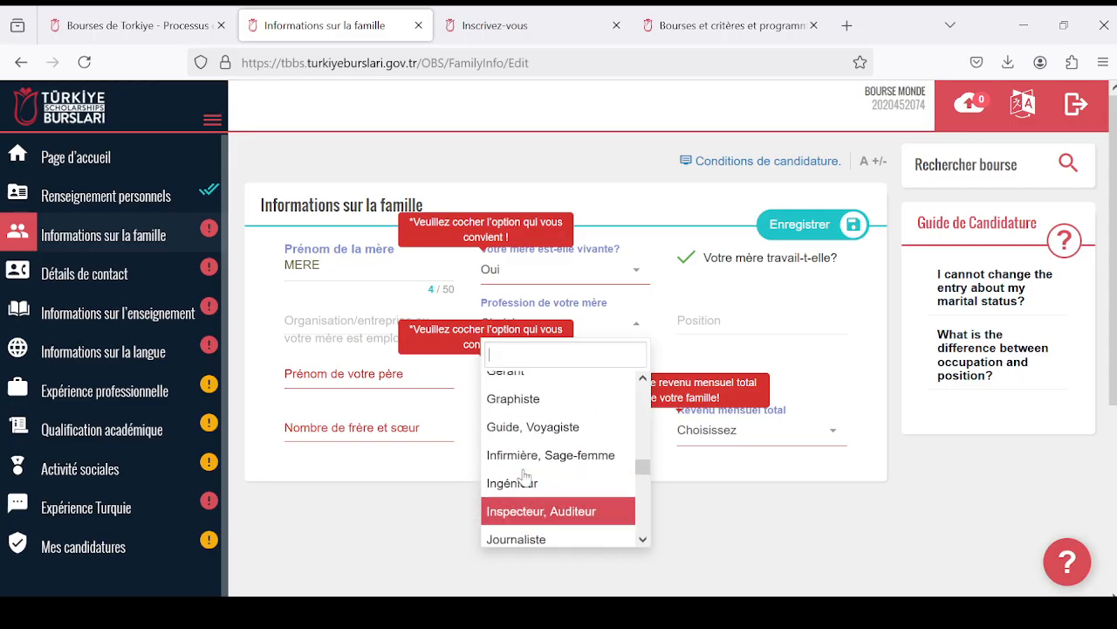
{"action": "scroll", "coordinate": [524, 475], "scroll_direction": "up", "scroll_amount": 2}
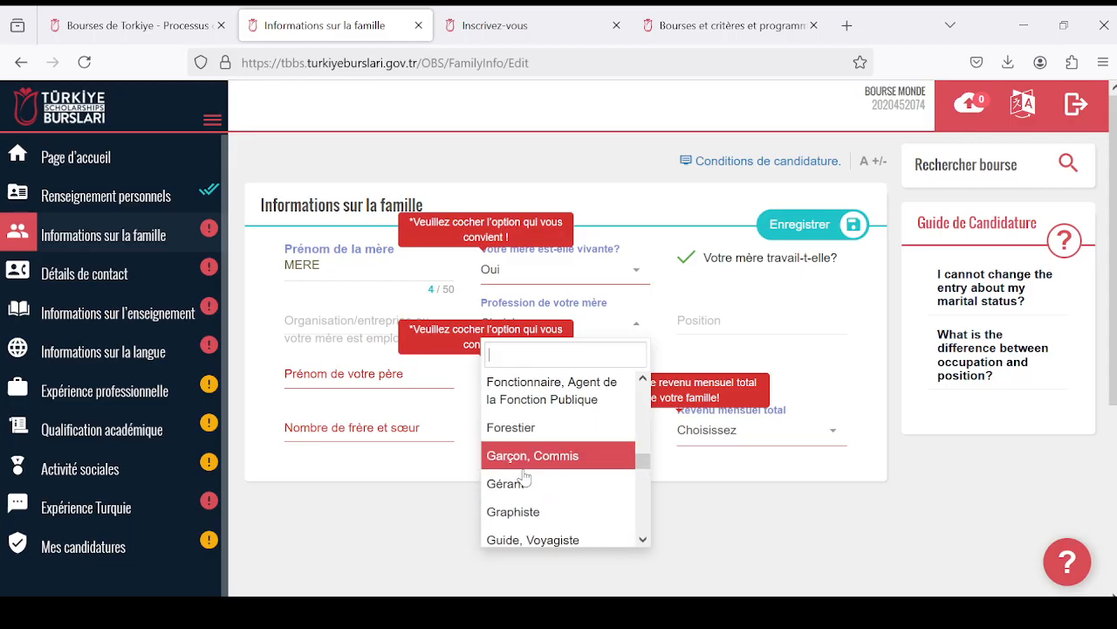
{"action": "scroll", "coordinate": [525, 476], "scroll_direction": "up", "scroll_amount": 3}
{"action": "scroll", "coordinate": [527, 477], "scroll_direction": "up", "scroll_amount": 1}
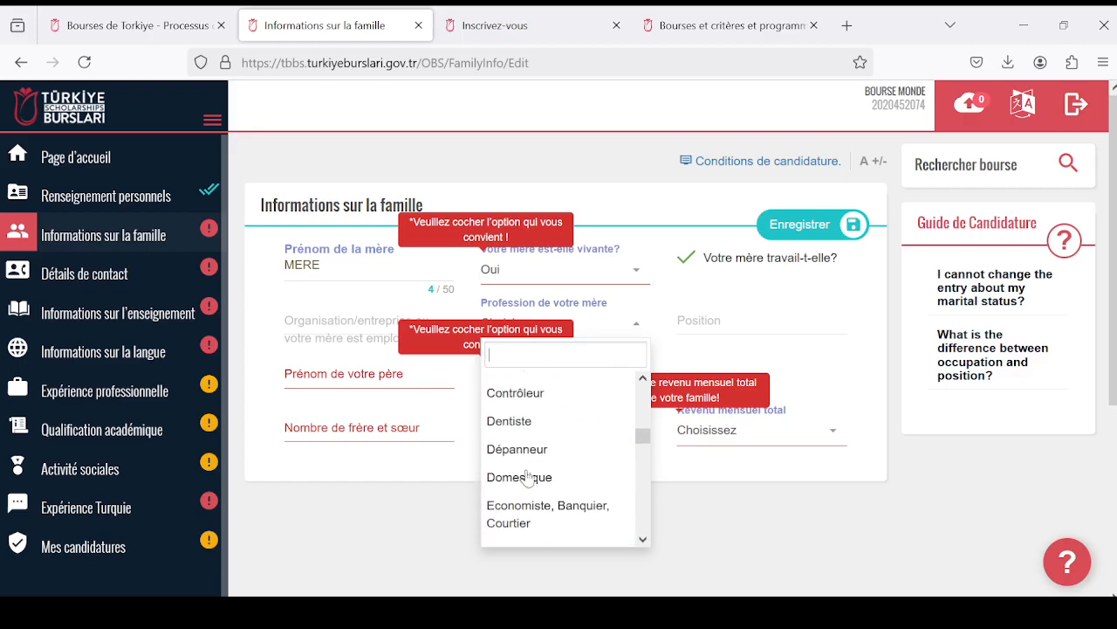
{"action": "scroll", "coordinate": [528, 477], "scroll_direction": "up", "scroll_amount": 3}
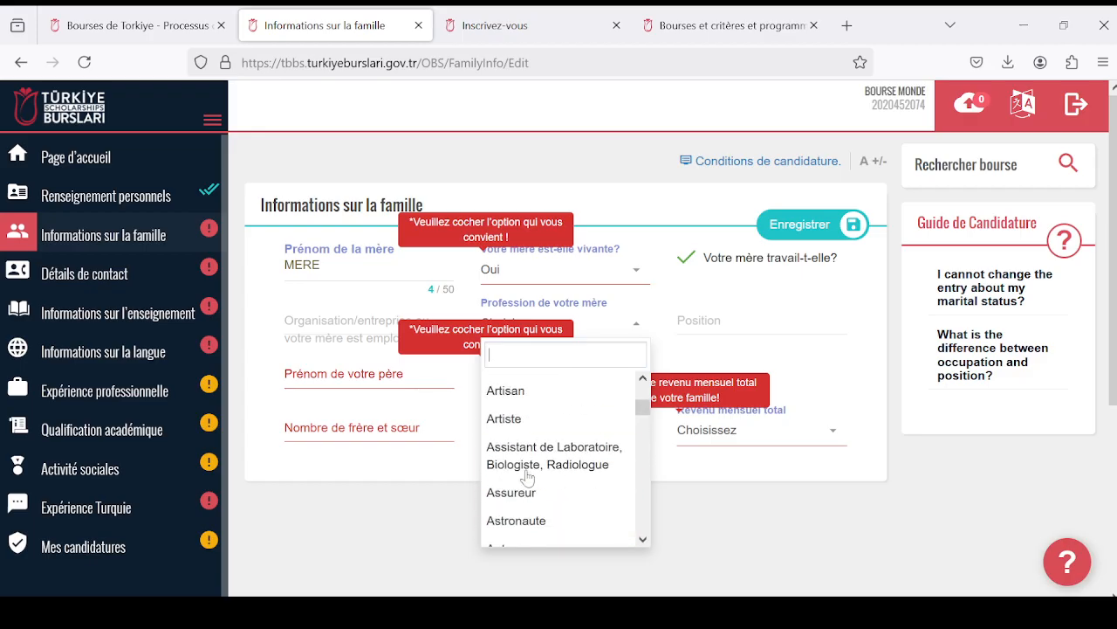
{"action": "scroll", "coordinate": [528, 475], "scroll_direction": "up", "scroll_amount": 2}
{"action": "scroll", "coordinate": [527, 476], "scroll_direction": "down", "scroll_amount": 5}
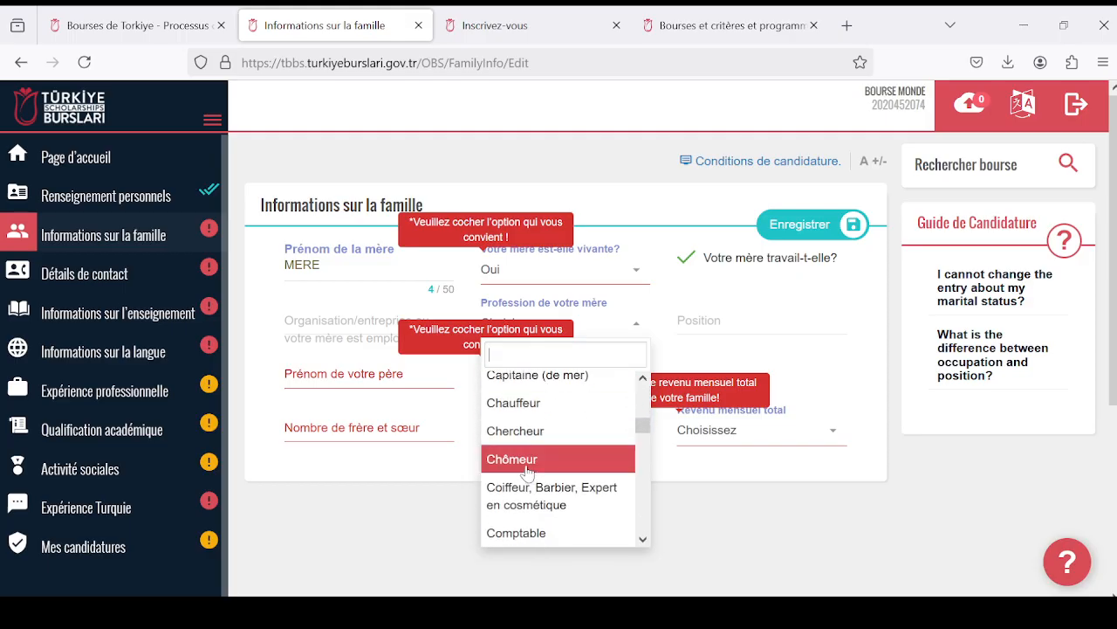
{"action": "scroll", "coordinate": [527, 472], "scroll_direction": "down", "scroll_amount": 8}
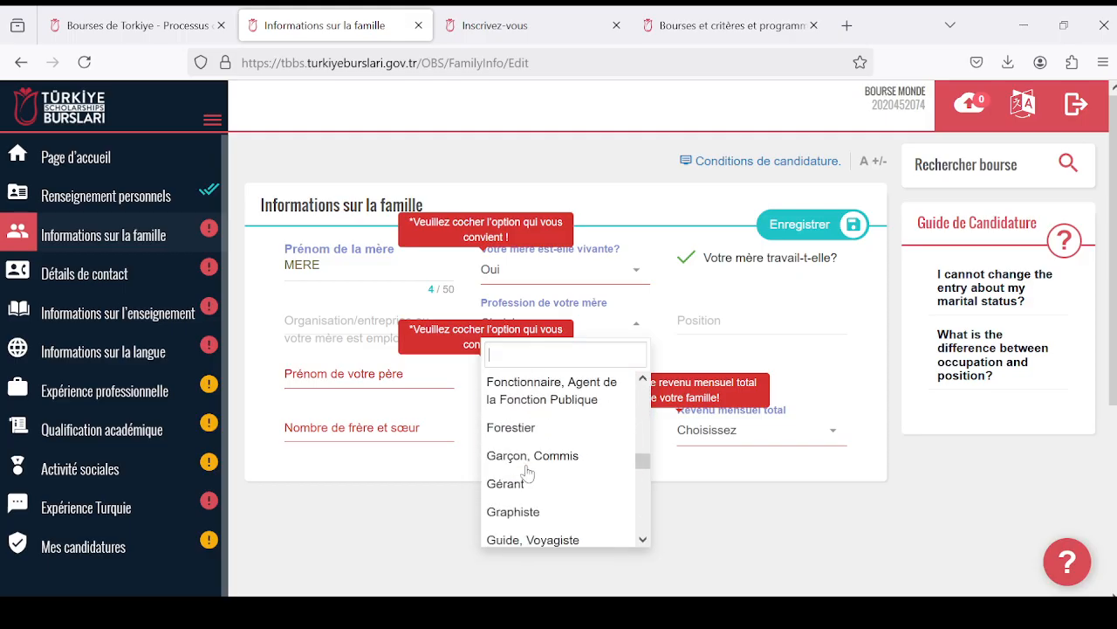
{"action": "scroll", "coordinate": [527, 473], "scroll_direction": "down", "scroll_amount": 3}
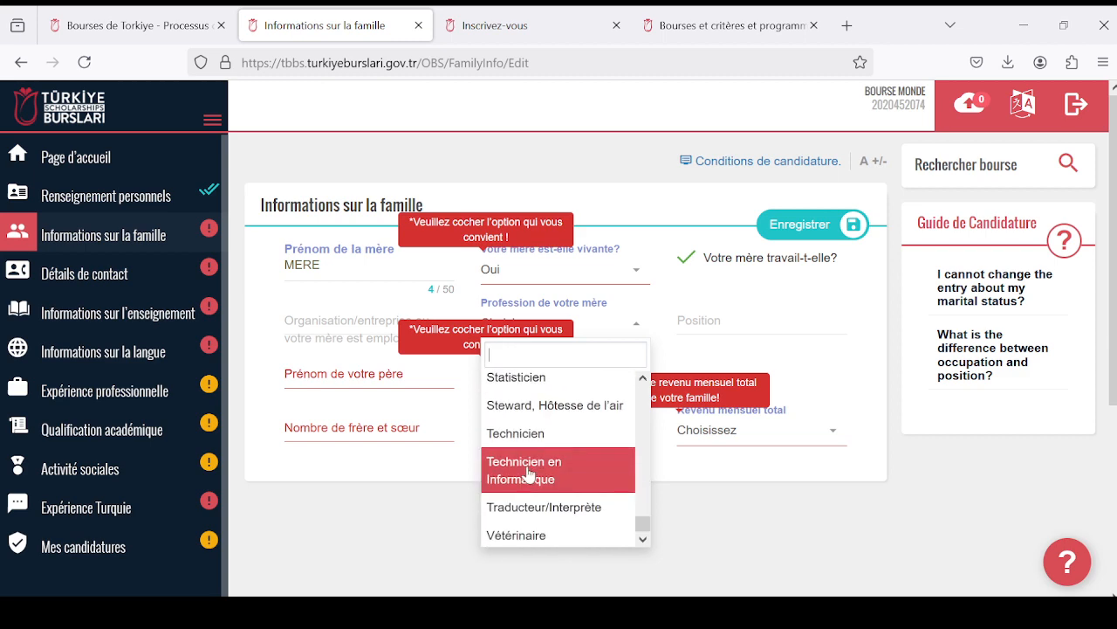
{"action": "scroll", "coordinate": [527, 470], "scroll_direction": "up", "scroll_amount": 10}
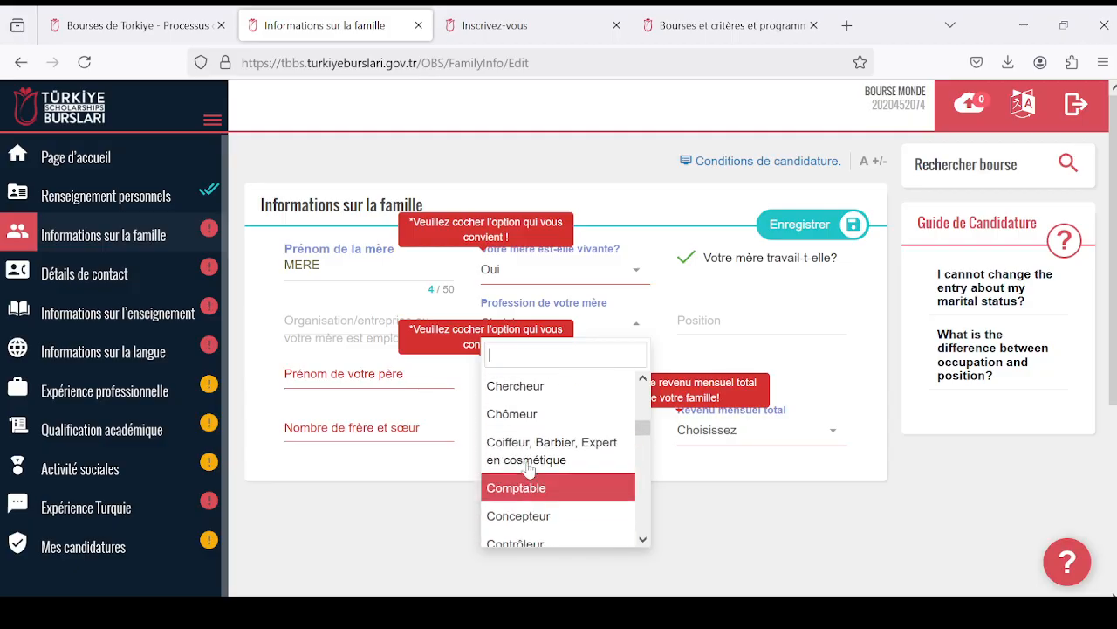
{"action": "scroll", "coordinate": [527, 470], "scroll_direction": "down", "scroll_amount": 3}
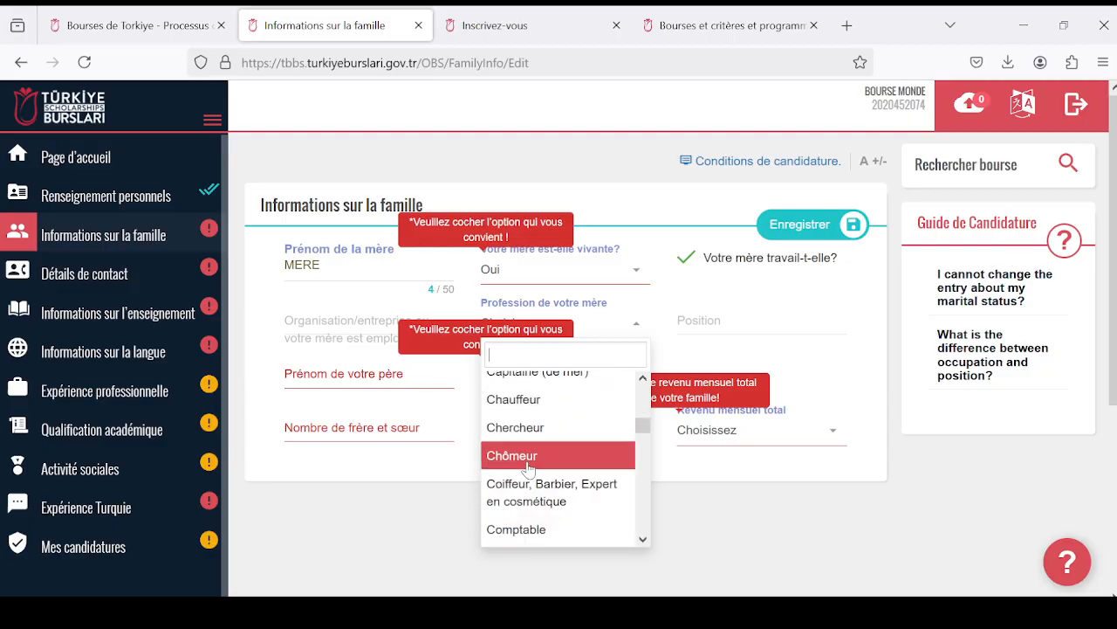
{"action": "scroll", "coordinate": [527, 469], "scroll_direction": "down", "scroll_amount": 2}
{"action": "scroll", "coordinate": [529, 470], "scroll_direction": "up", "scroll_amount": 2}
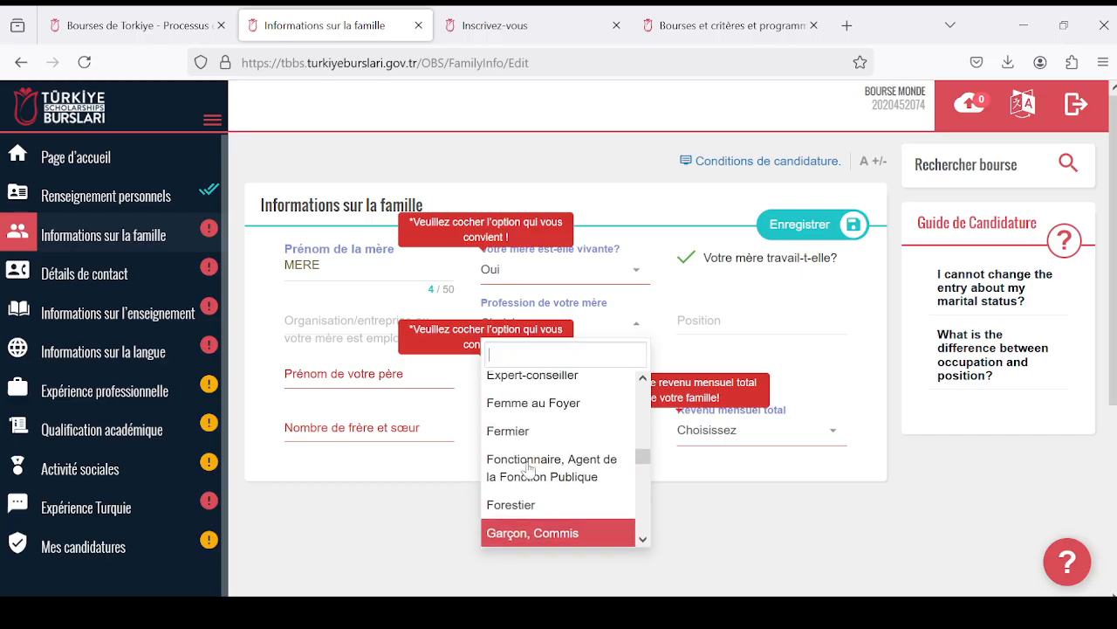
{"action": "left_click", "coordinate": [572, 407]}
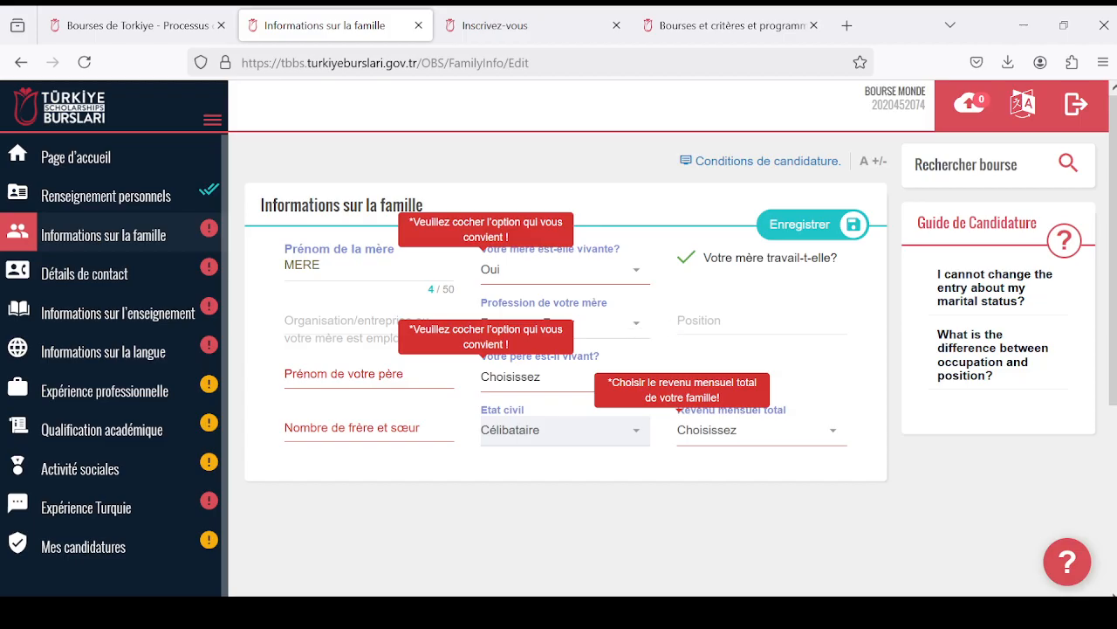
{"action": "left_click", "coordinate": [734, 321]}
{"action": "type", "text": "MERE"}
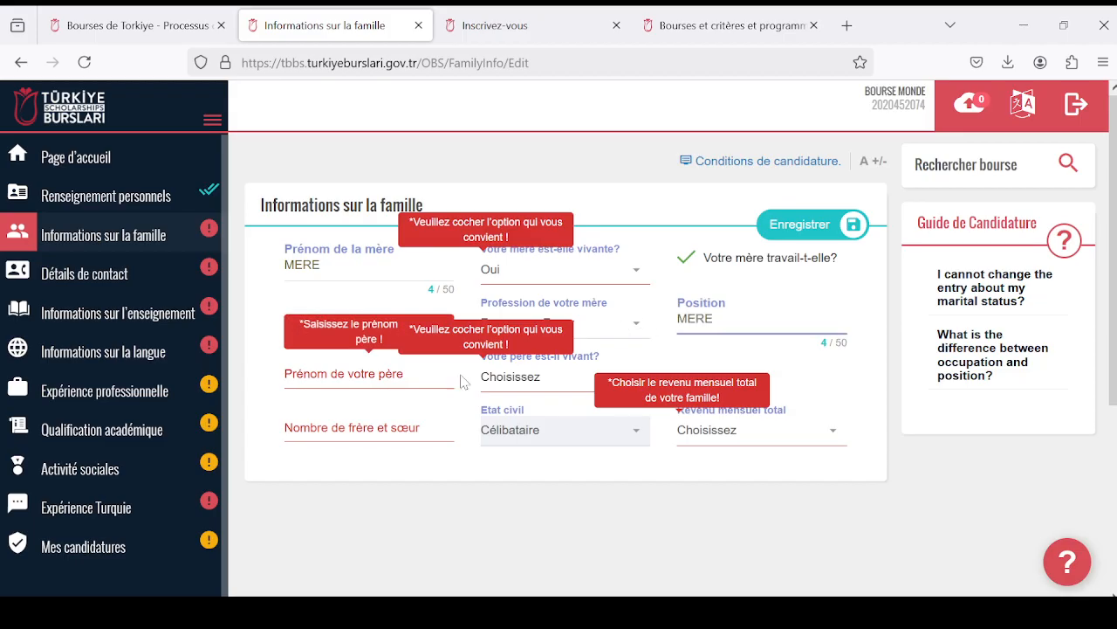
- Enter the father's first name and answer Oui to whether he is alive
{"action": "left_click", "coordinate": [538, 378]}
{"action": "left_click", "coordinate": [367, 378]}
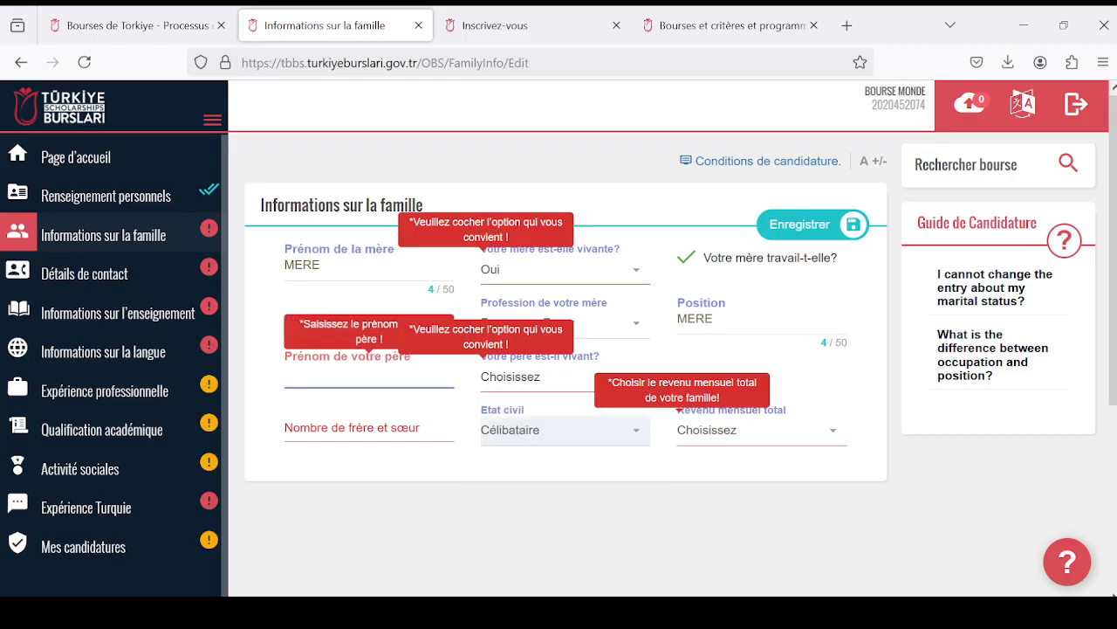
{"action": "type", "text": "P"}
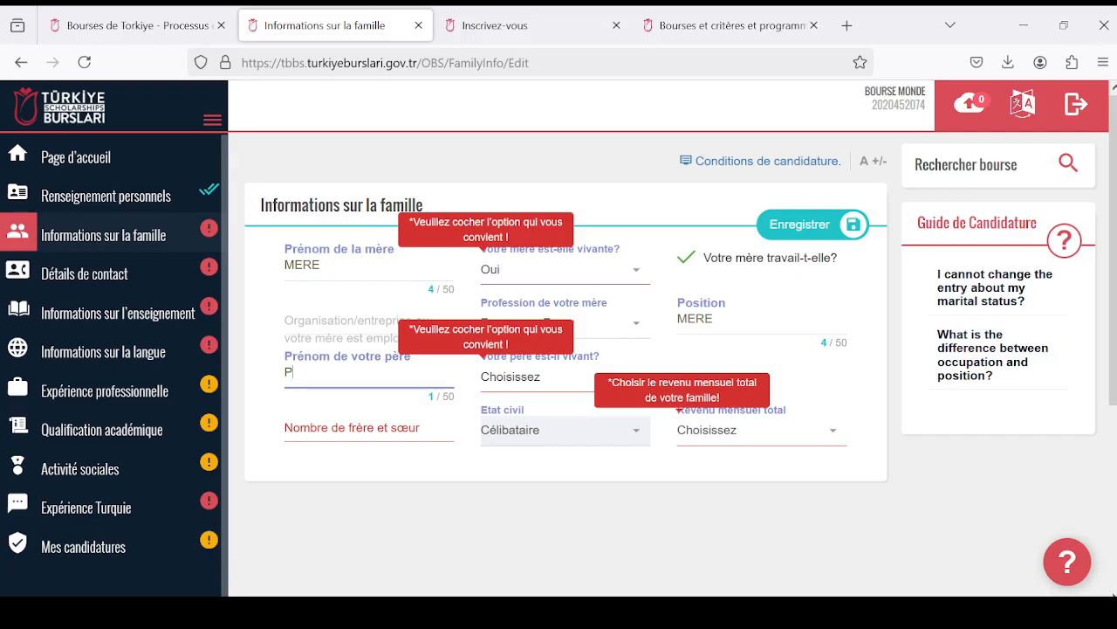
{"action": "type", "text": "ERE"}
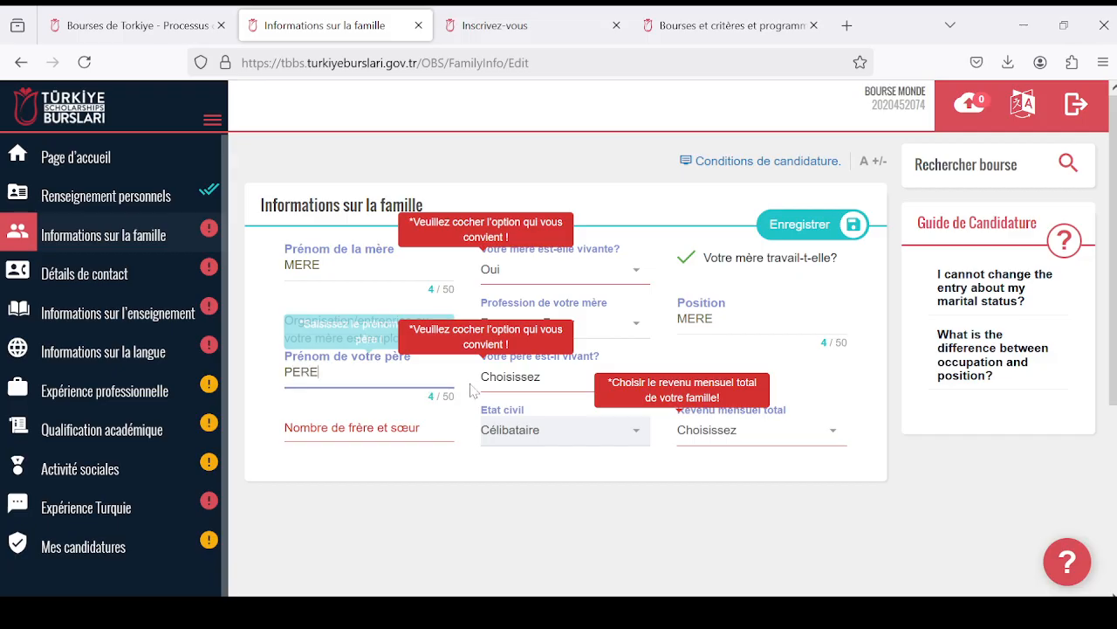
{"action": "left_click", "coordinate": [534, 384]}
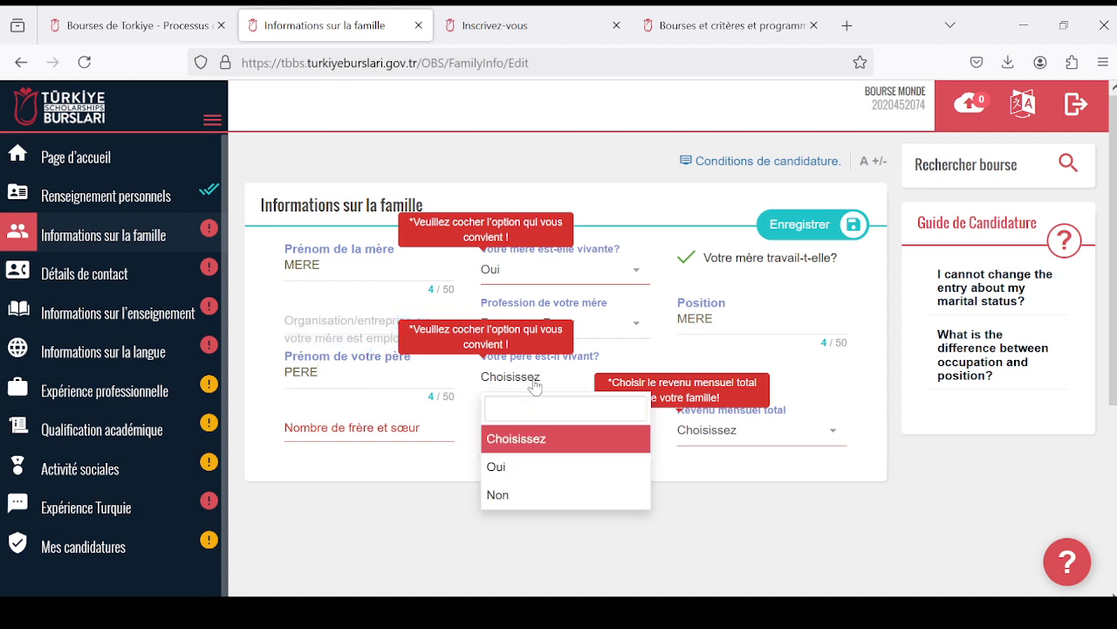
{"action": "left_click", "coordinate": [580, 464]}
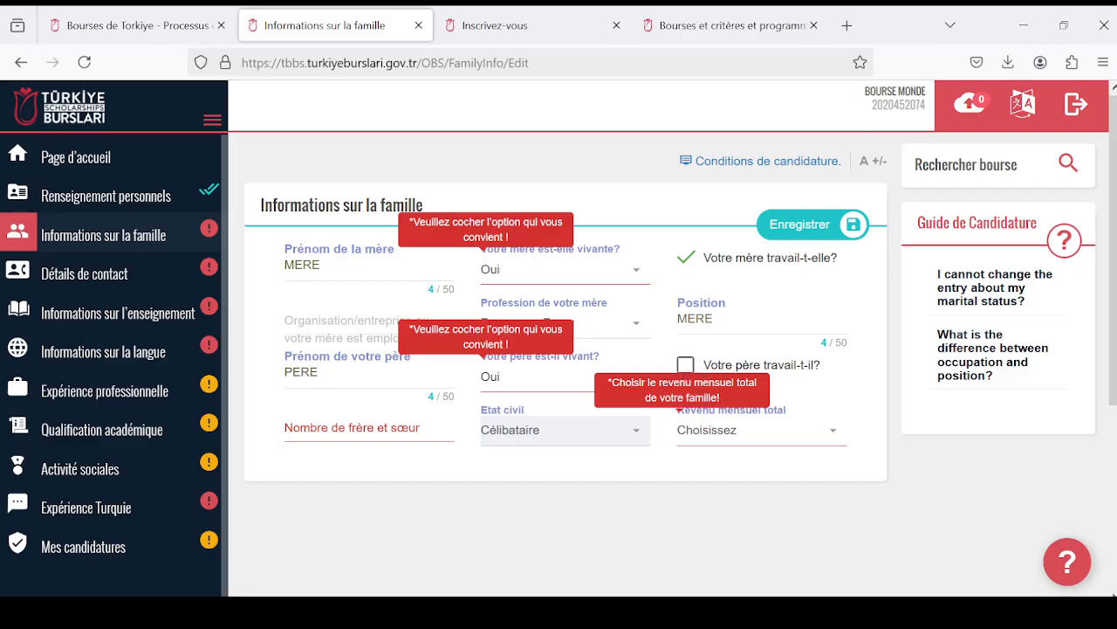
- Indicate that the father works, giving Astronaute as both his profession and his position
{"action": "left_click", "coordinate": [686, 365]}
{"action": "scroll", "coordinate": [546, 390], "scroll_direction": "down", "scroll_amount": 1}
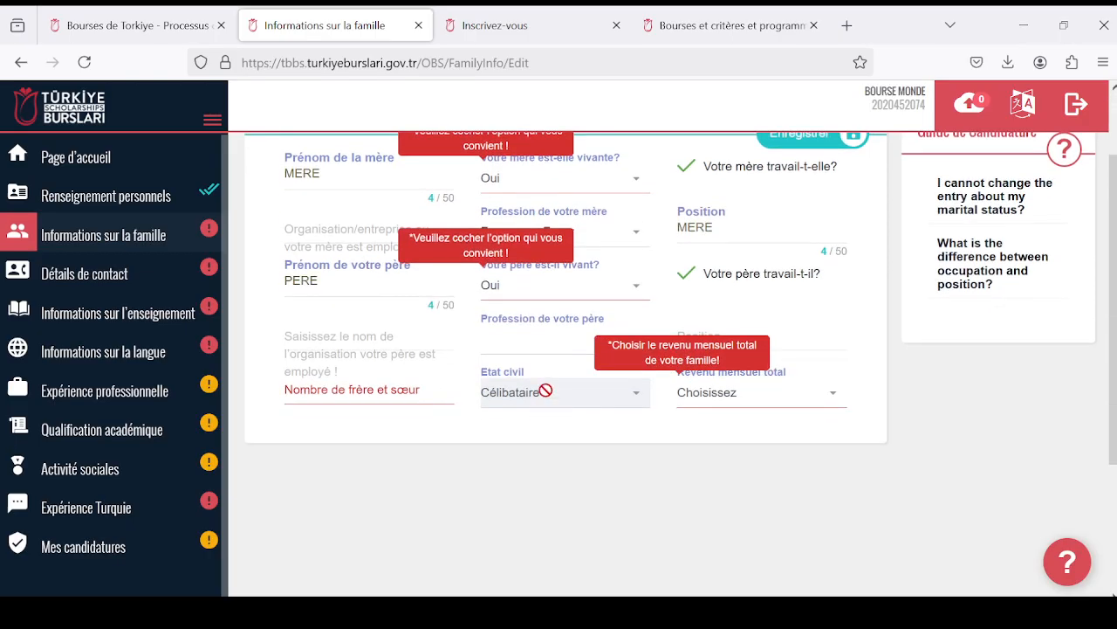
{"action": "left_click", "coordinate": [549, 347]}
{"action": "scroll", "coordinate": [576, 445], "scroll_direction": "down", "scroll_amount": 1}
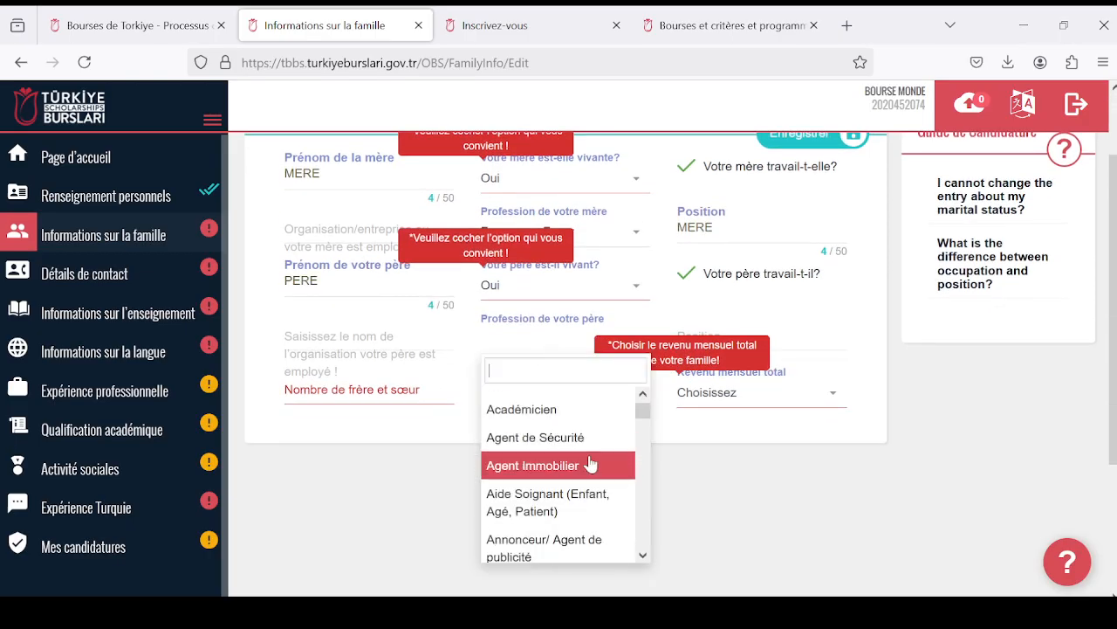
{"action": "scroll", "coordinate": [590, 463], "scroll_direction": "down", "scroll_amount": 8}
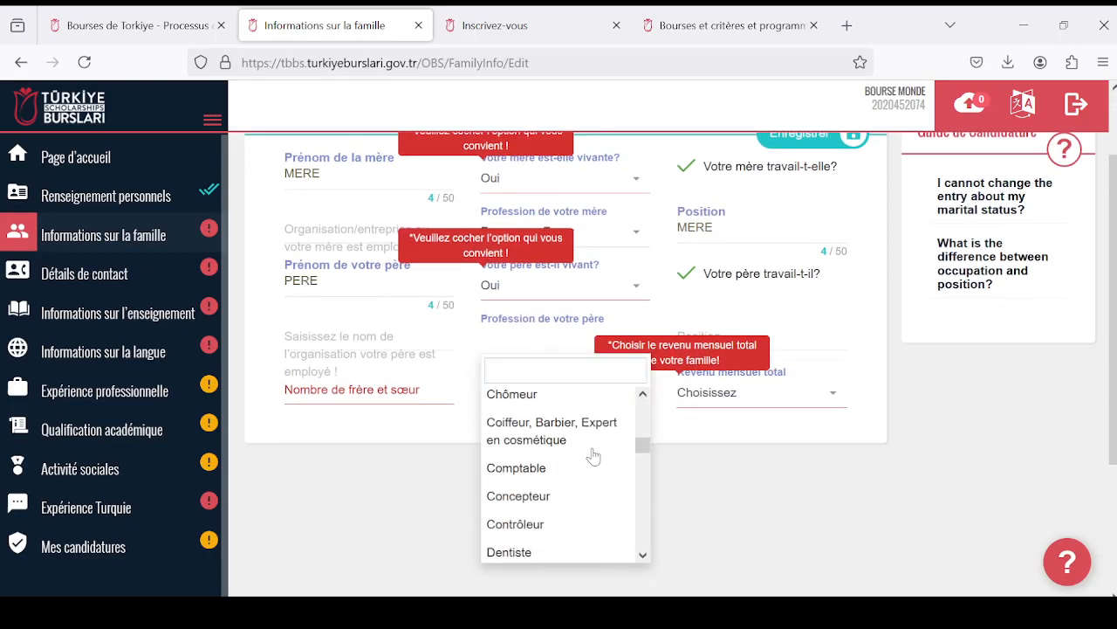
{"action": "scroll", "coordinate": [594, 456], "scroll_direction": "down", "scroll_amount": 6}
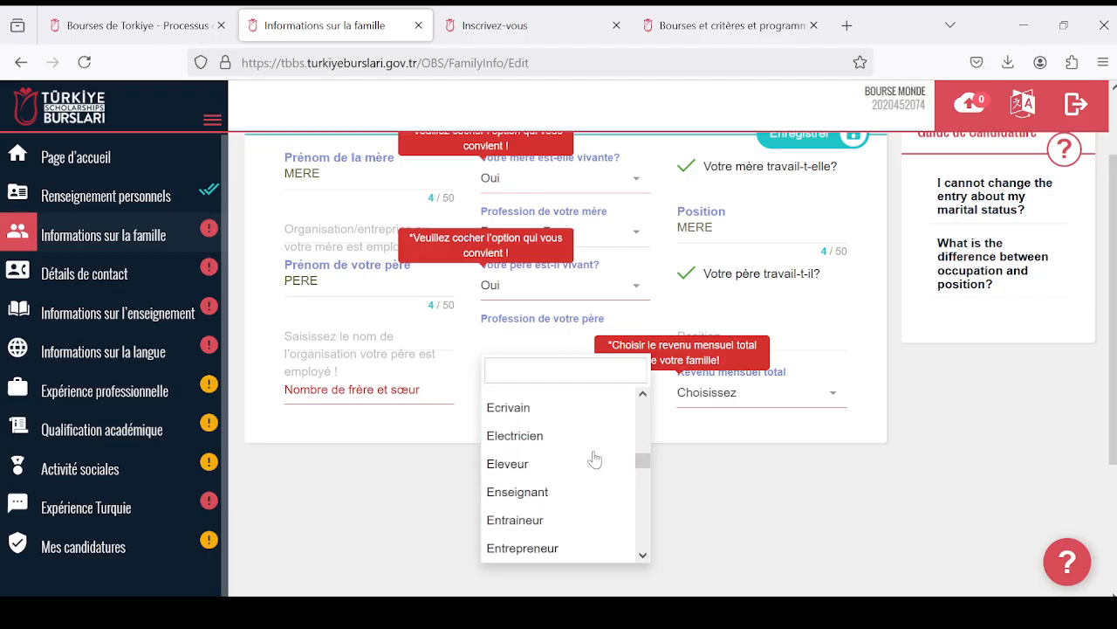
{"action": "scroll", "coordinate": [592, 456], "scroll_direction": "up", "scroll_amount": 10}
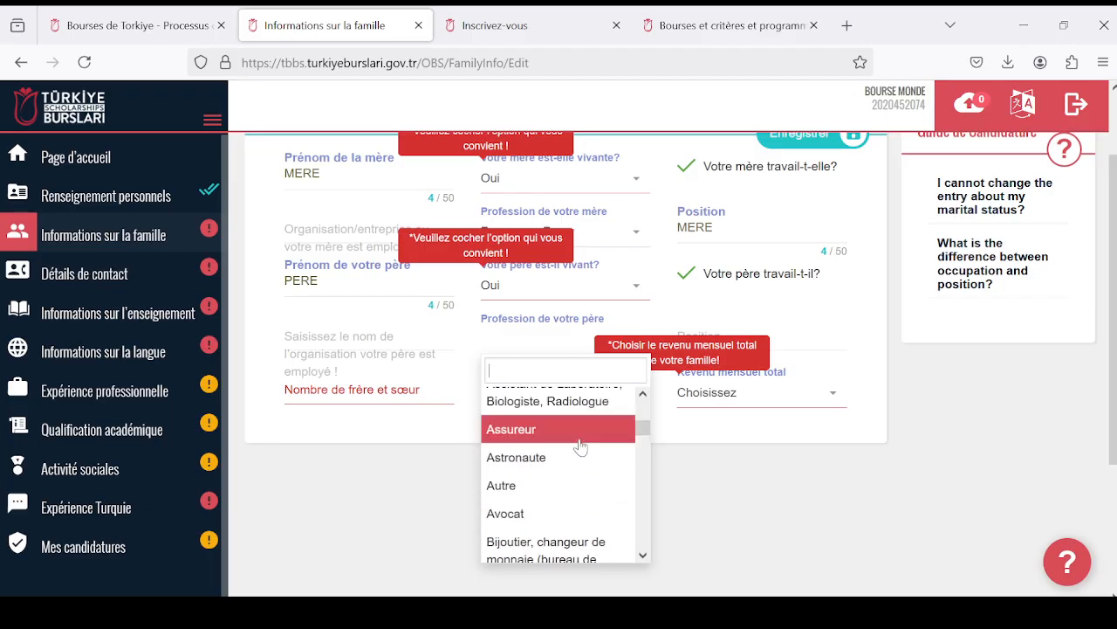
{"action": "scroll", "coordinate": [581, 447], "scroll_direction": "down", "scroll_amount": 2}
{"action": "scroll", "coordinate": [576, 476], "scroll_direction": "up", "scroll_amount": 3}
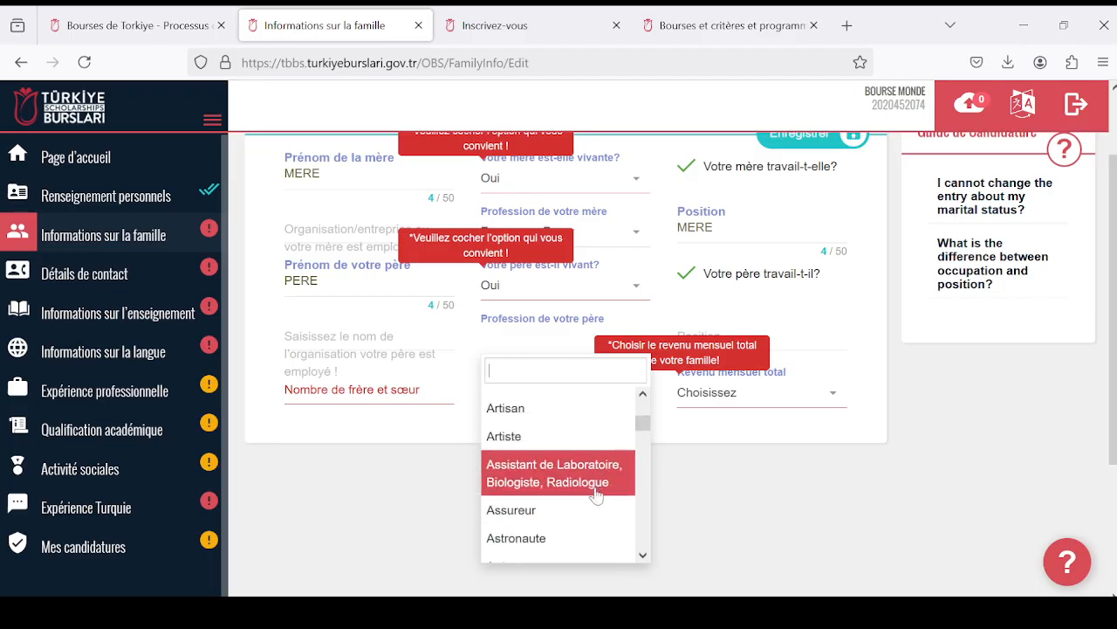
{"action": "left_click", "coordinate": [577, 538]}
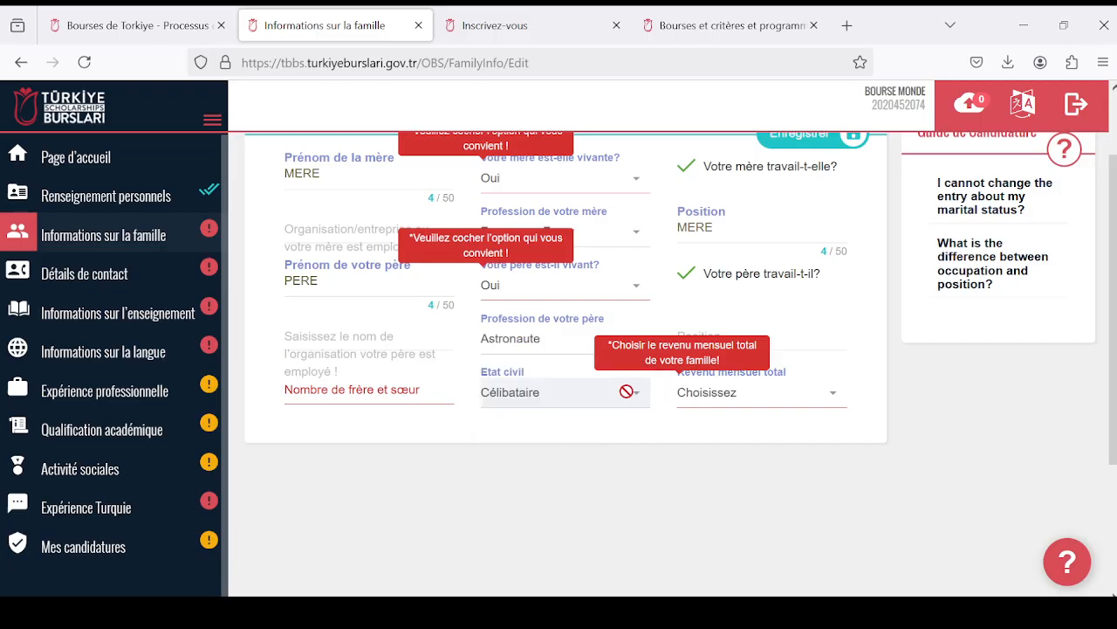
{"action": "left_click", "coordinate": [768, 339]}
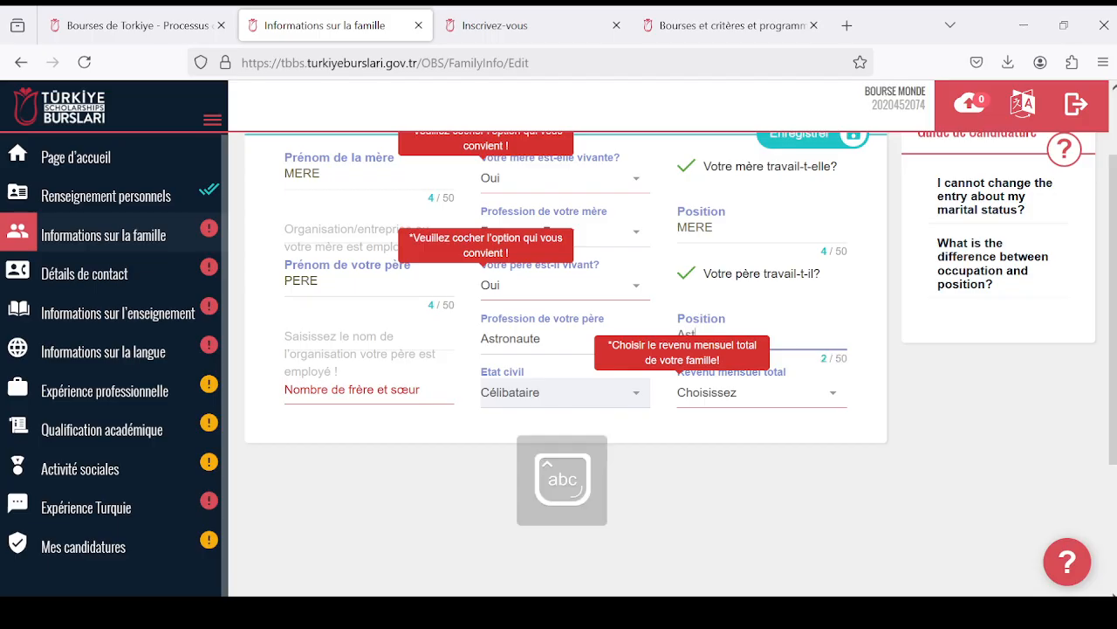
{"action": "type", "text": "Astronaute"}
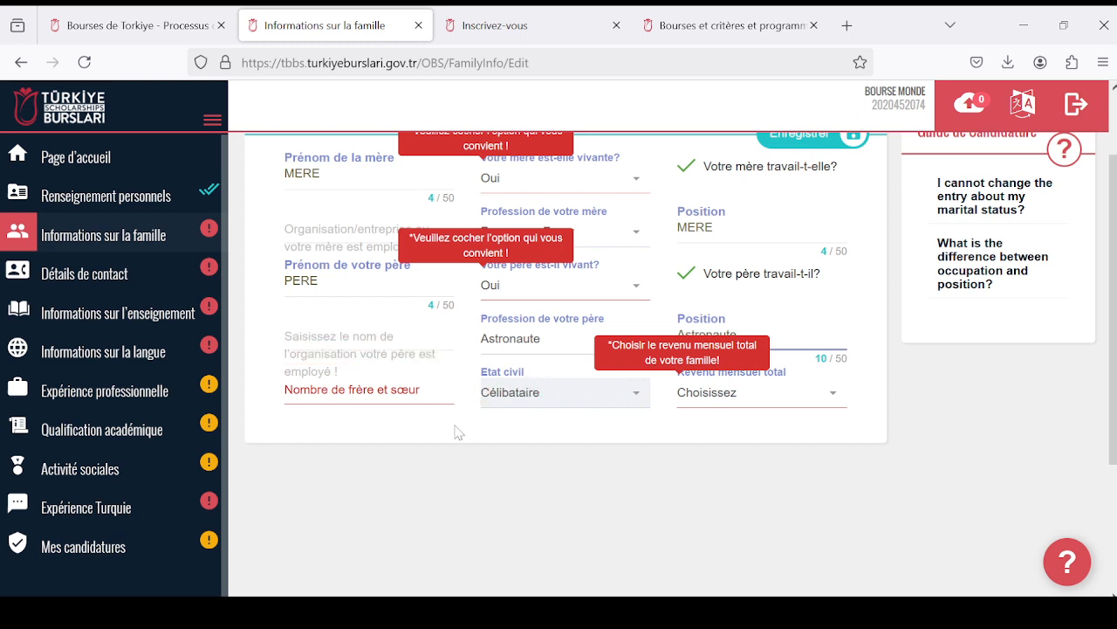
- Enter 4 as the number of brothers and sisters, and try to open the marital status options under "Etat civil"
{"action": "left_click", "coordinate": [369, 391]}
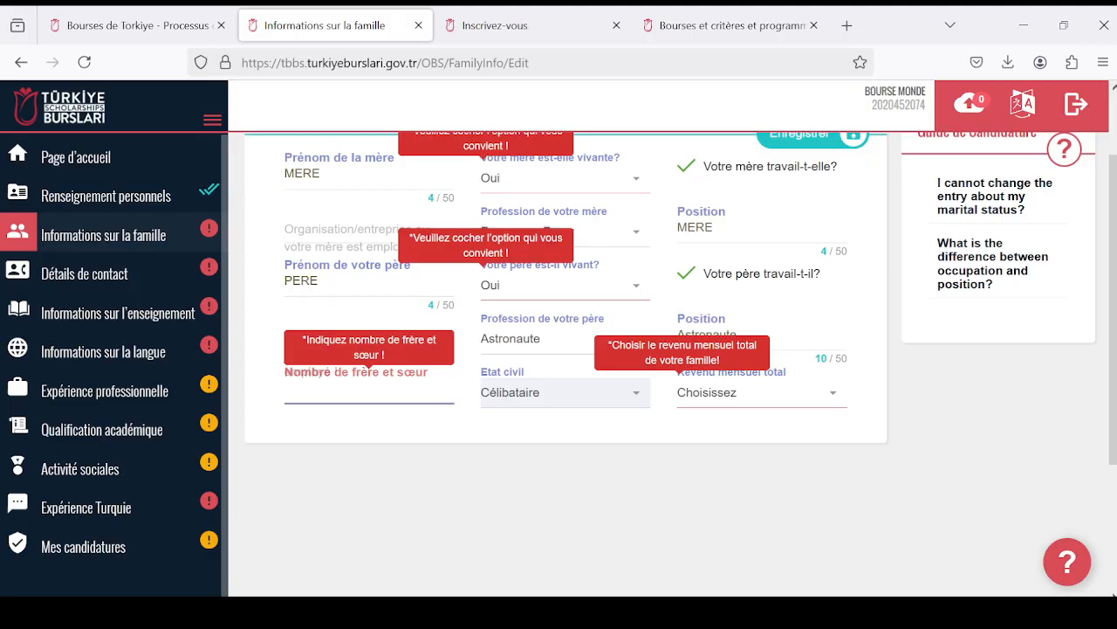
{"action": "type", "text": "4"}
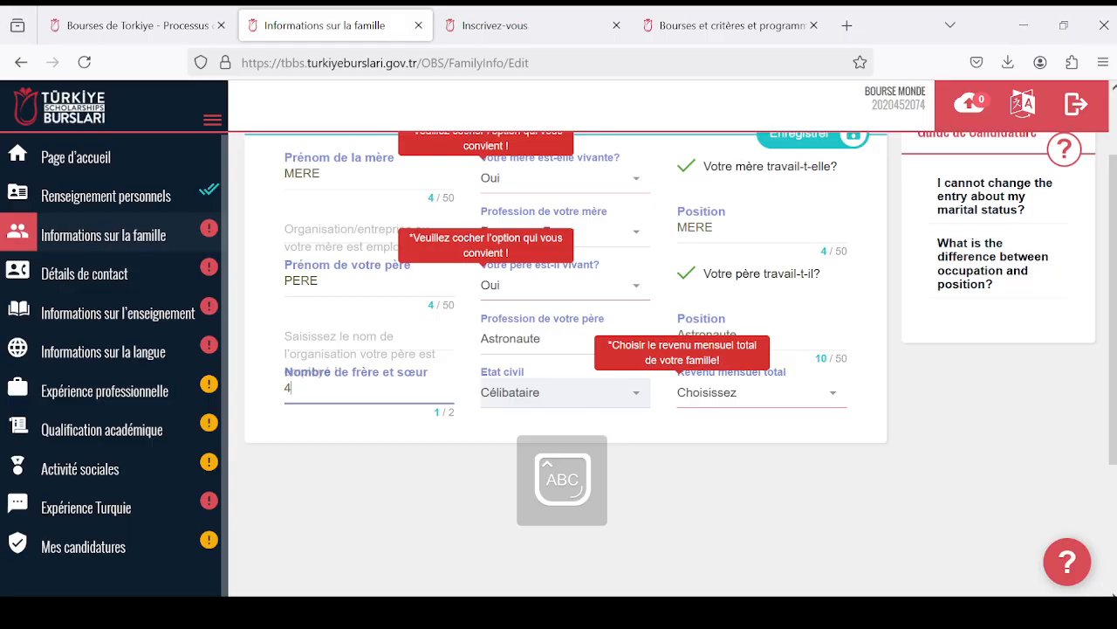
{"action": "key", "text": "Caps_Lock"}
{"action": "left_click", "coordinate": [624, 390]}
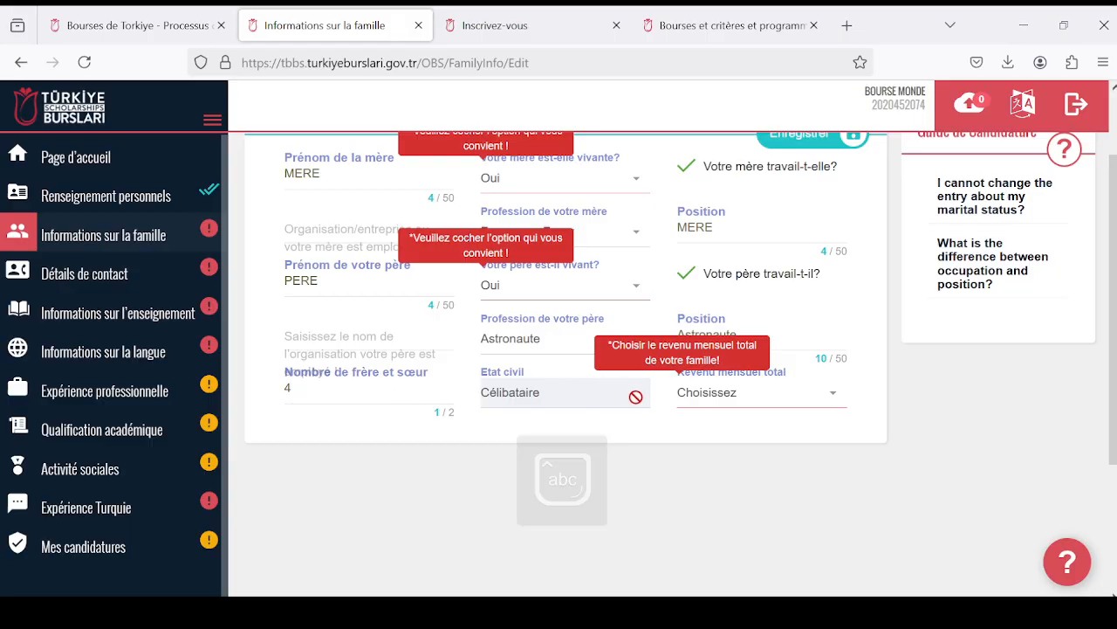
{"action": "scroll", "coordinate": [684, 355], "scroll_direction": "down", "scroll_amount": 2}
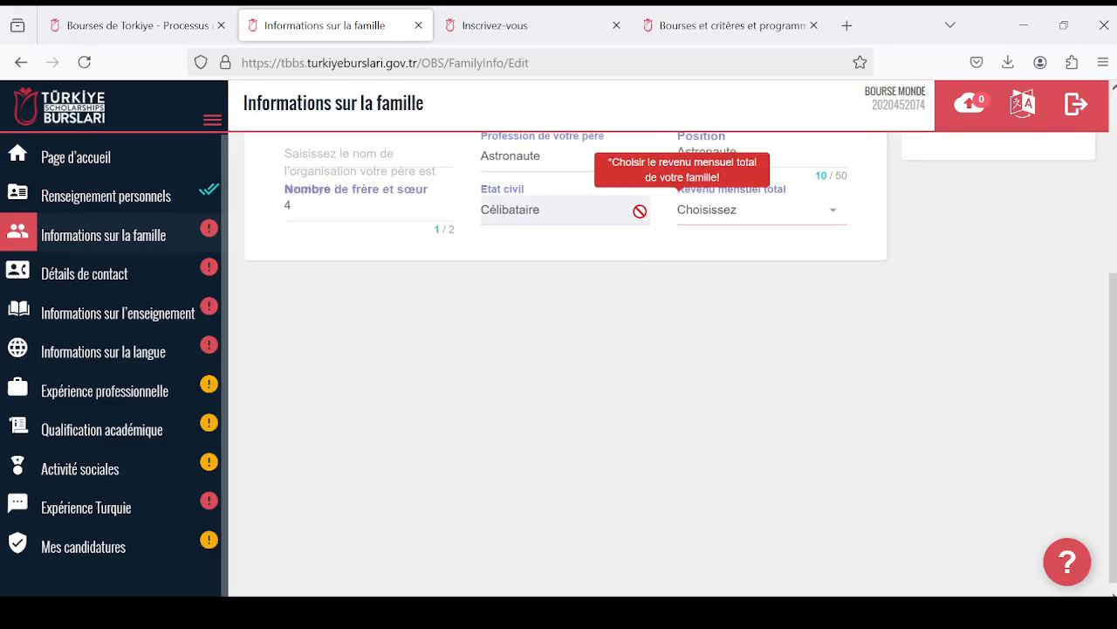
{"action": "scroll", "coordinate": [602, 205], "scroll_direction": "up", "scroll_amount": 2}
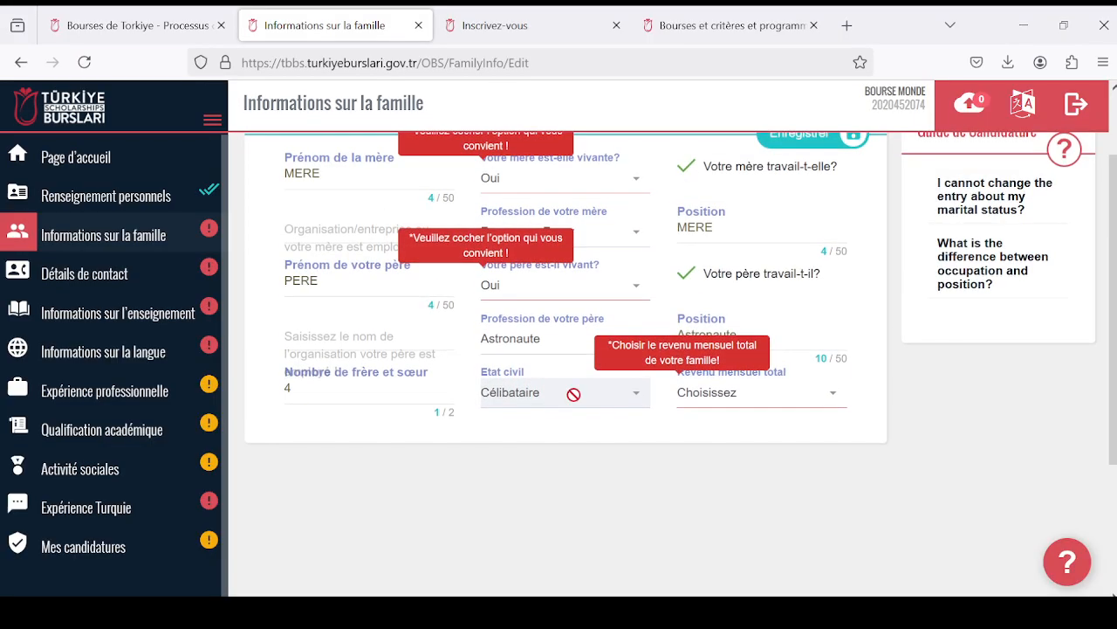
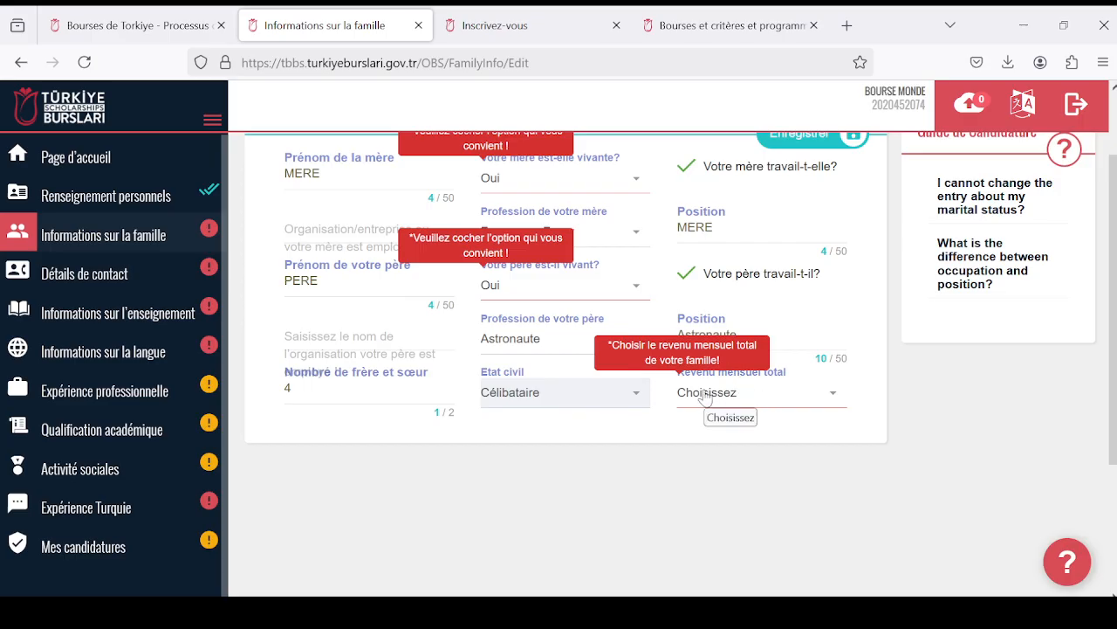
- Set the family's total monthly income to 100-250 ($) and try to save the family information
{"action": "left_click", "coordinate": [826, 391]}
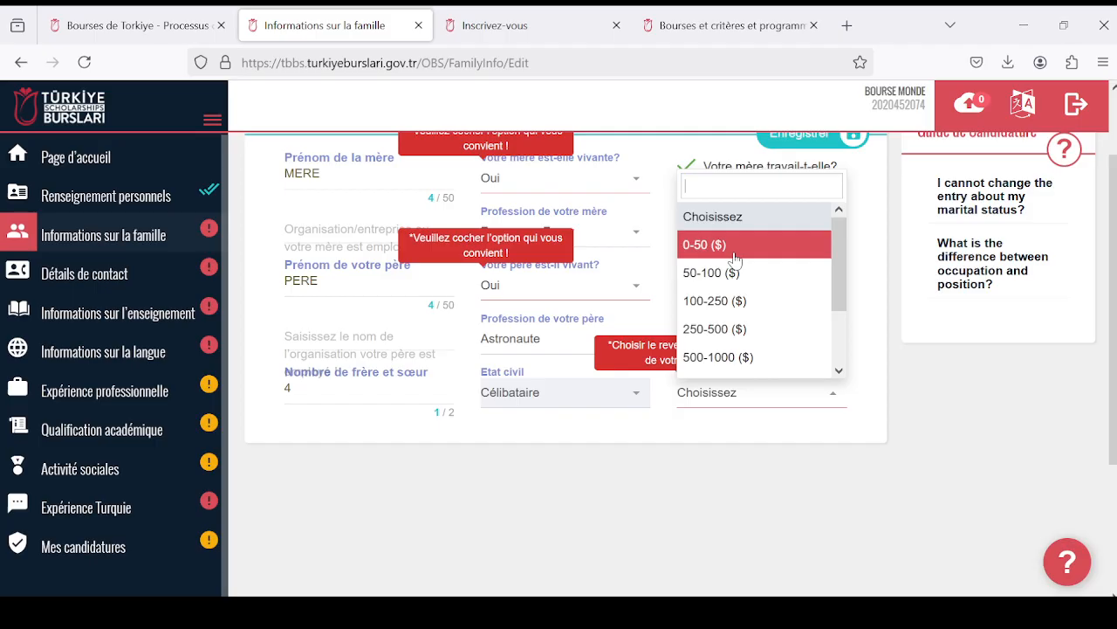
{"action": "left_click", "coordinate": [730, 300]}
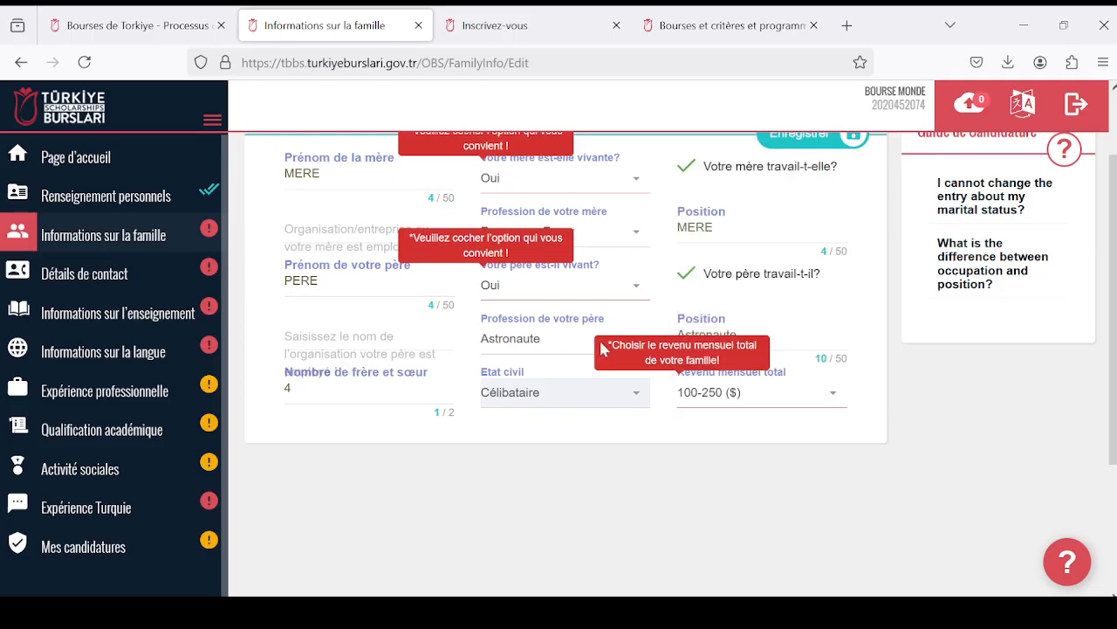
{"action": "scroll", "coordinate": [549, 329], "scroll_direction": "up", "scroll_amount": 2}
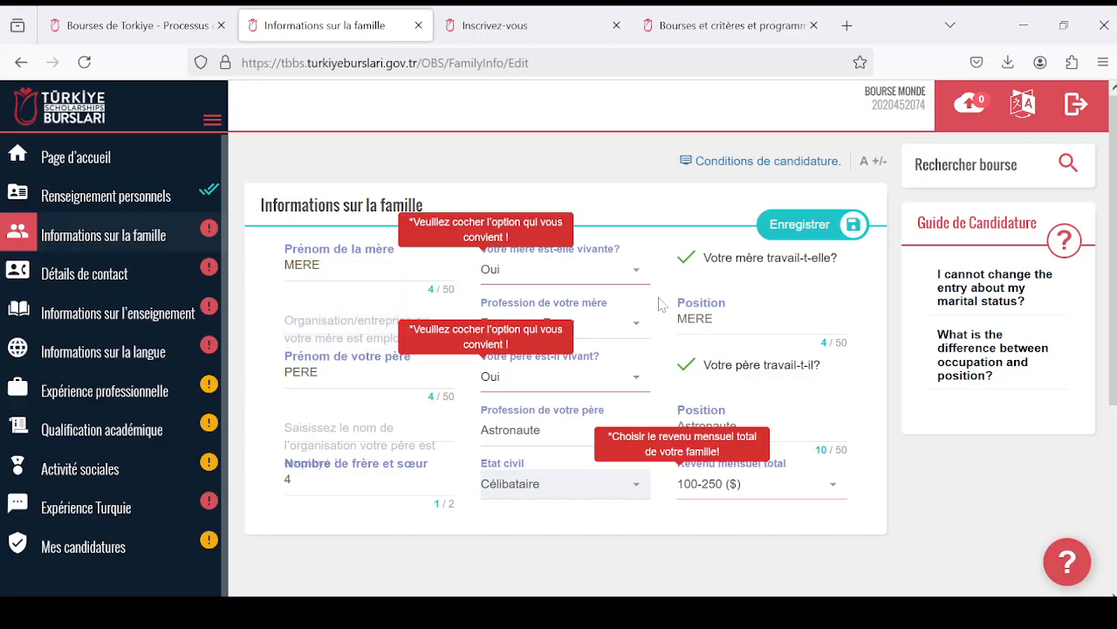
{"action": "left_click", "coordinate": [800, 225]}
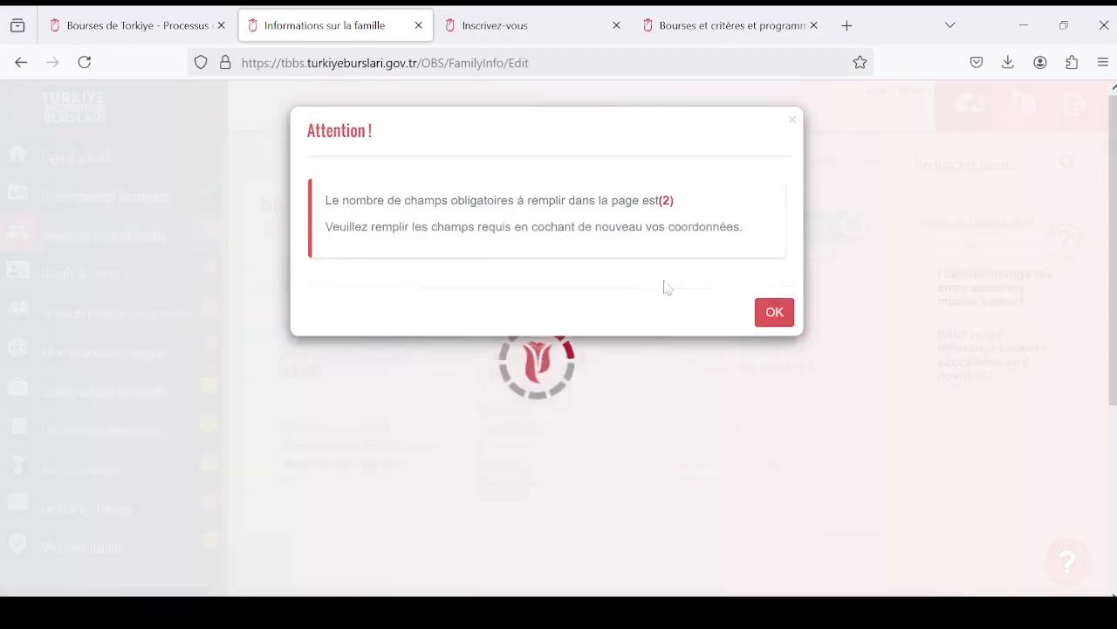
{"action": "left_click", "coordinate": [779, 318]}
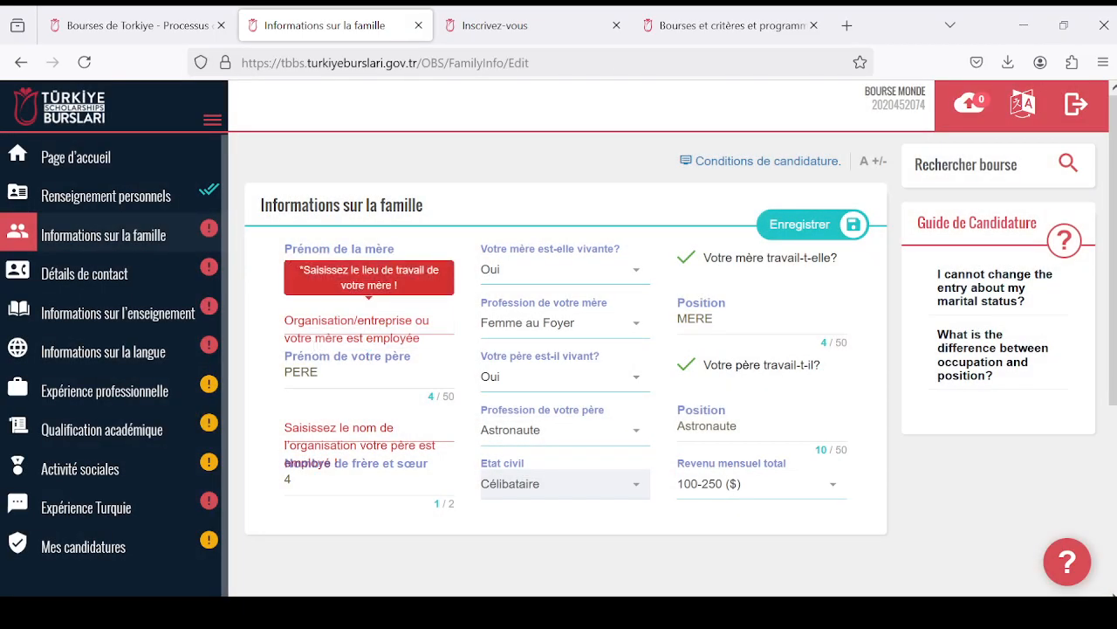
- Enter Maison as the organisation employing the mother and Astronaute as the organisation employing the father
{"action": "left_click", "coordinate": [393, 324]}
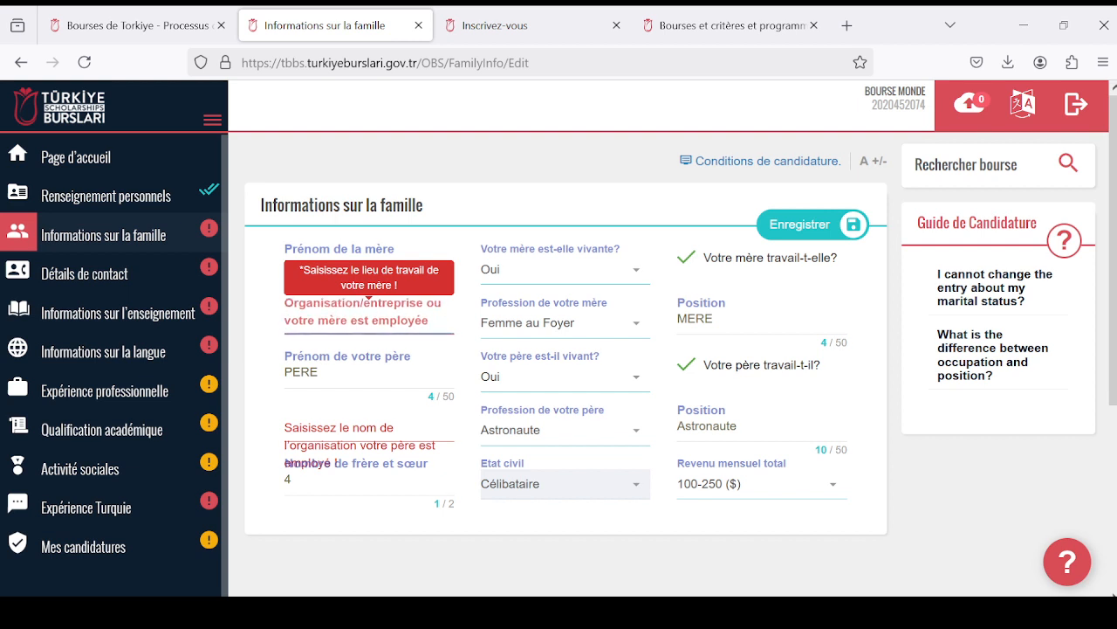
{"action": "type", "text": "Mair"}
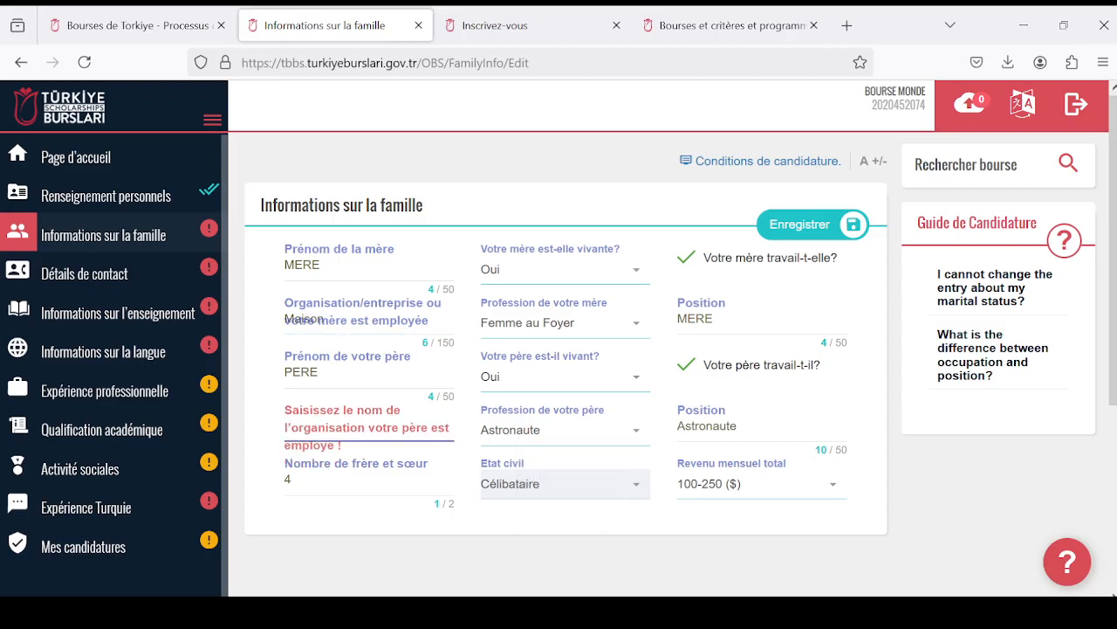
{"action": "key", "text": "Caps_Lock"}
{"action": "type", "text": "A"}
{"action": "key", "text": "Caps_Lock"}
{"action": "type", "text": "u"}
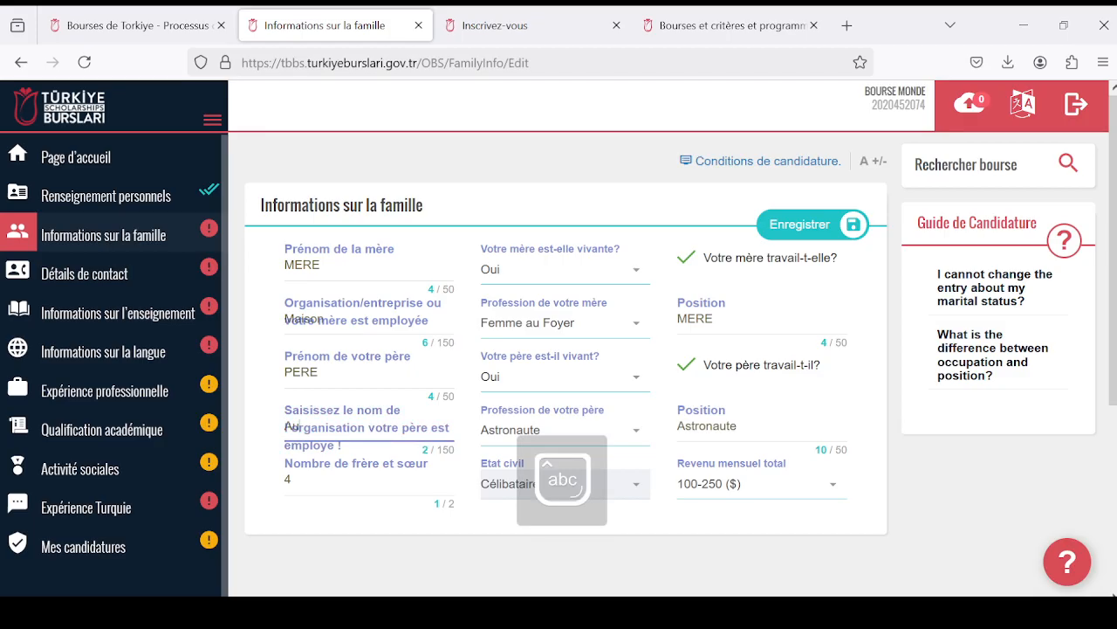
{"action": "key", "text": "BackSpace"}
{"action": "type", "text": "stron"}
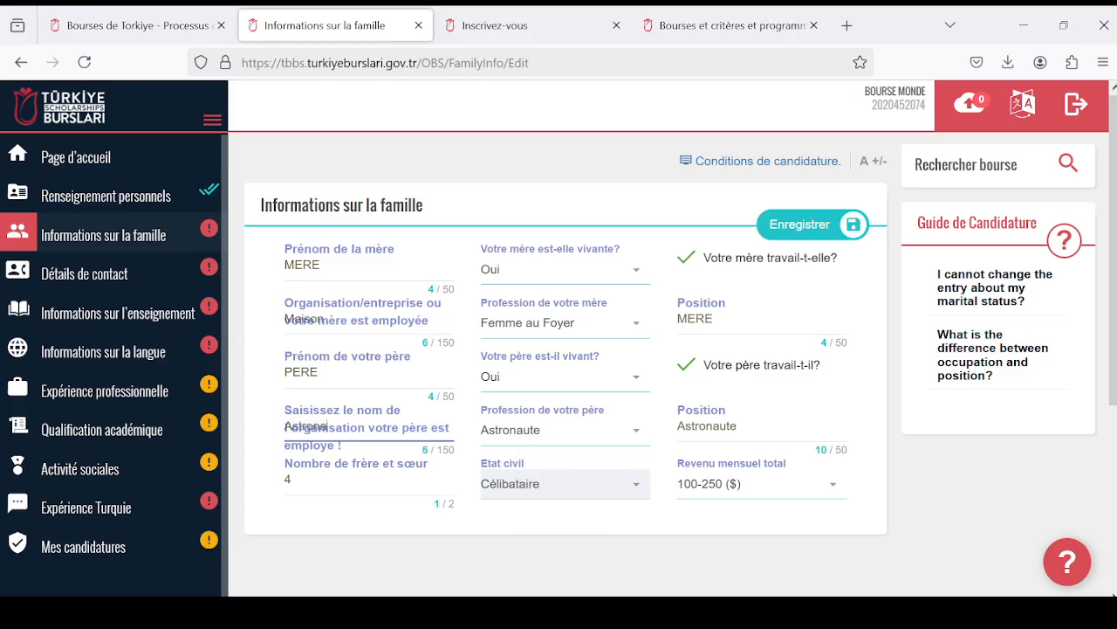
{"action": "type", "text": "aute"}
- Save the family information and go to the contact details section, "Détails de contact"
{"action": "scroll", "coordinate": [588, 302], "scroll_direction": "down", "scroll_amount": 2}
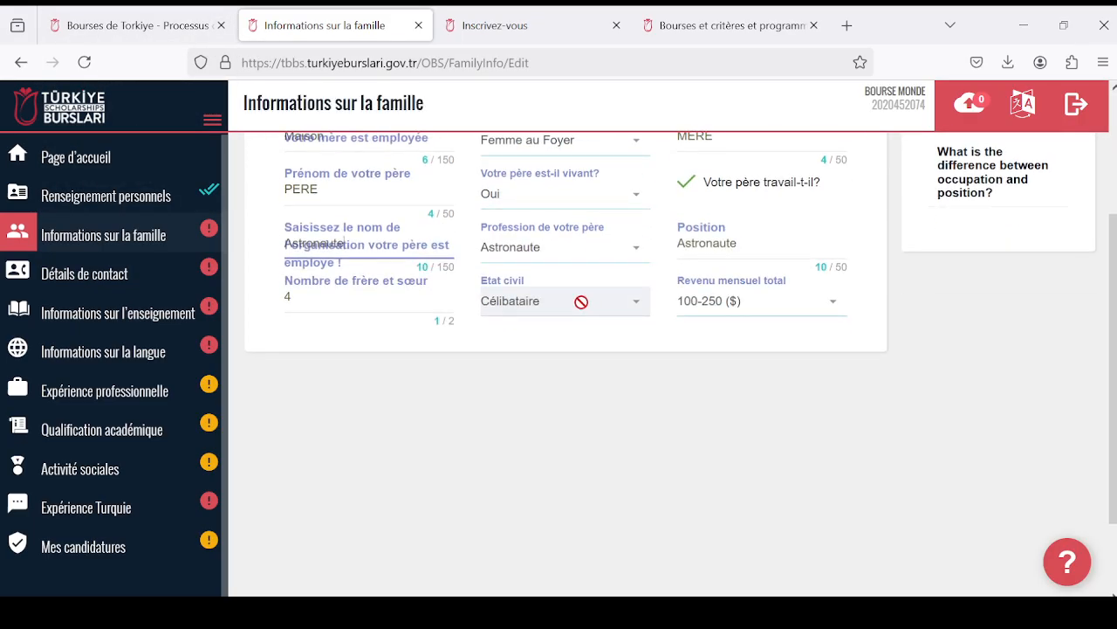
{"action": "scroll", "coordinate": [588, 302], "scroll_direction": "up", "scroll_amount": 2}
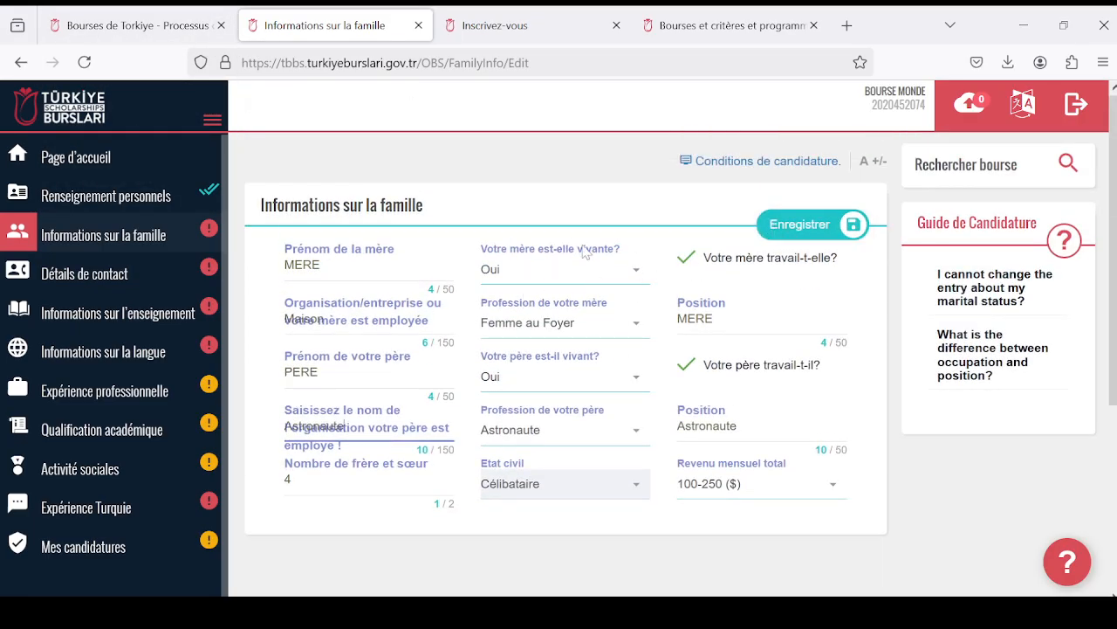
{"action": "left_click", "coordinate": [789, 229]}
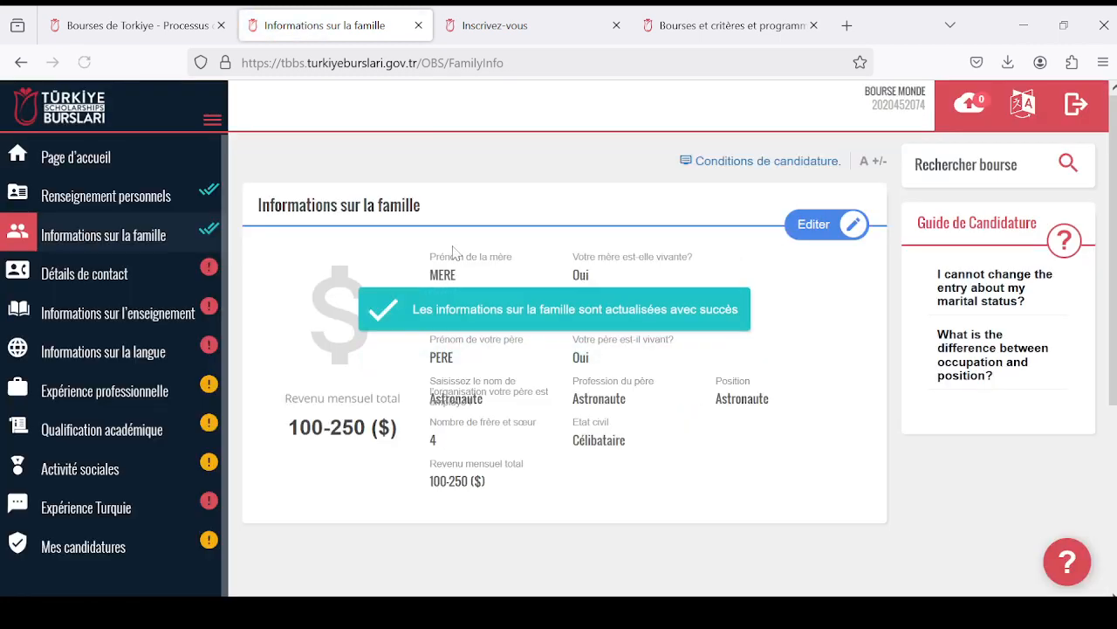
{"action": "scroll", "coordinate": [642, 281], "scroll_direction": "down", "scroll_amount": 5}
{"action": "scroll", "coordinate": [524, 279], "scroll_direction": "up", "scroll_amount": 5}
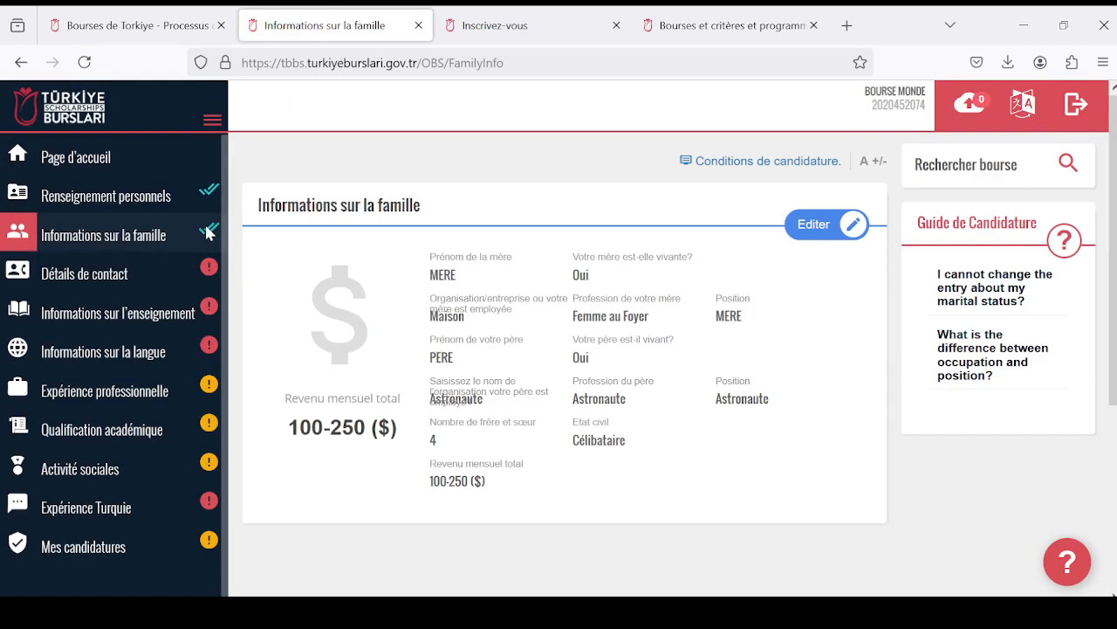
{"action": "scroll", "coordinate": [262, 257], "scroll_direction": "down", "scroll_amount": 2}
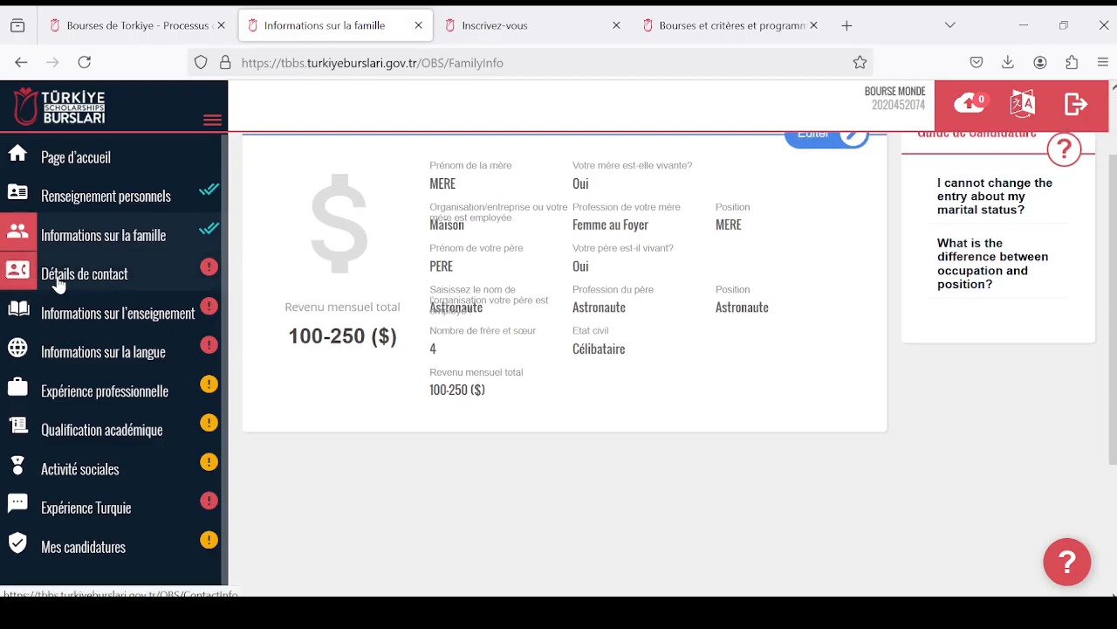
{"action": "left_click", "coordinate": [60, 281]}
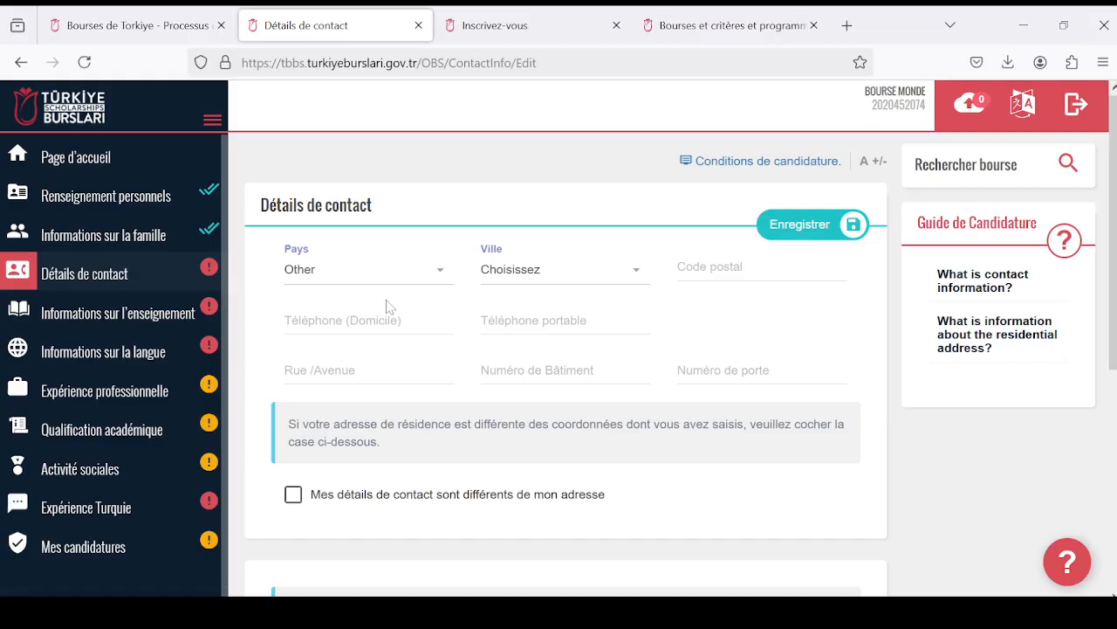
- Choose Togo as the country and Lomé as the city in the contact details
{"action": "scroll", "coordinate": [470, 287], "scroll_direction": "down", "scroll_amount": 2}
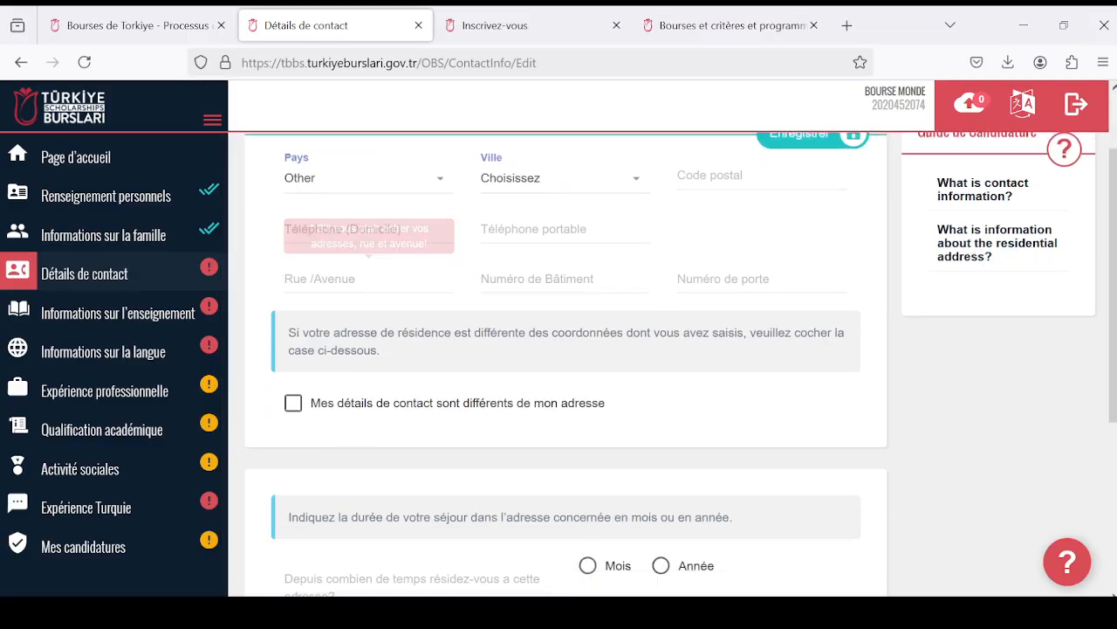
{"action": "left_click", "coordinate": [434, 180]}
{"action": "scroll", "coordinate": [388, 290], "scroll_direction": "down", "scroll_amount": 15}
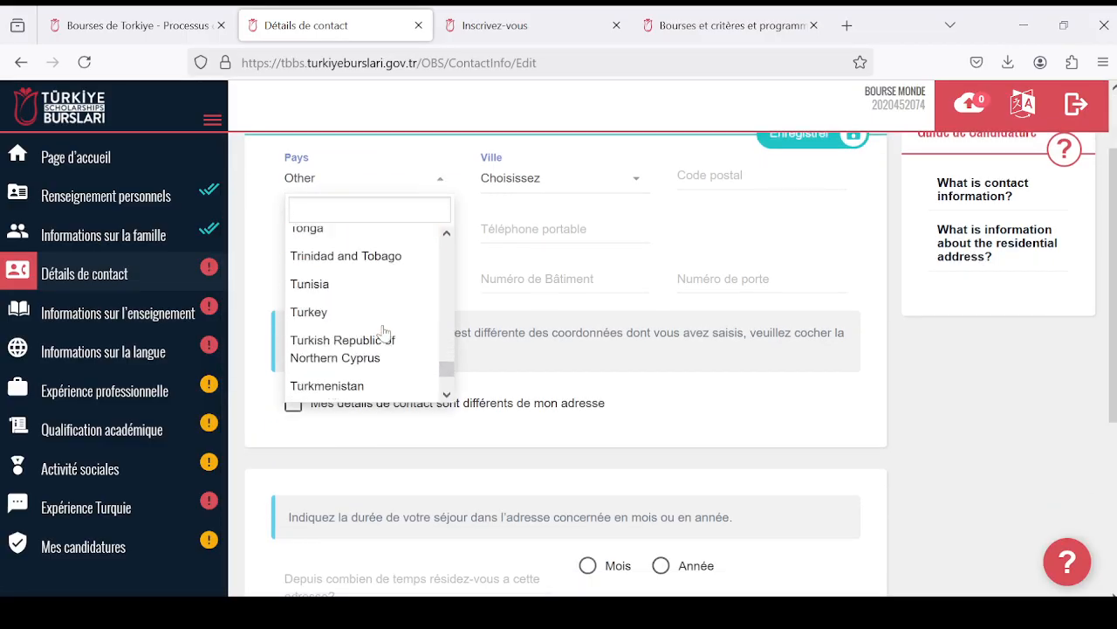
{"action": "scroll", "coordinate": [382, 340], "scroll_direction": "up", "scroll_amount": 3}
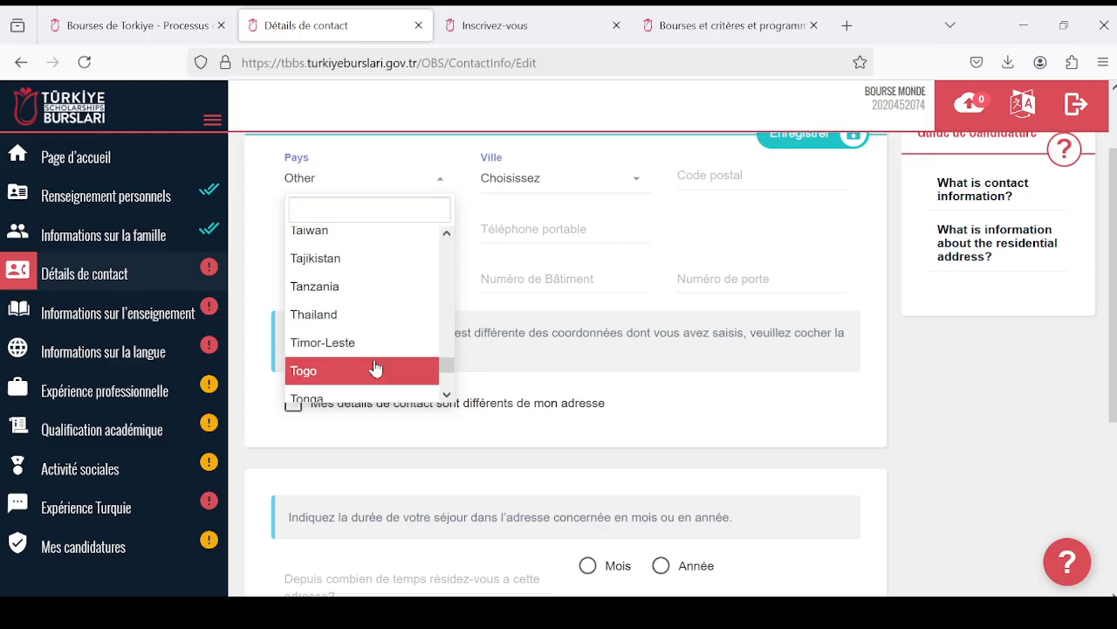
{"action": "left_click", "coordinate": [376, 365]}
{"action": "left_click", "coordinate": [617, 270]}
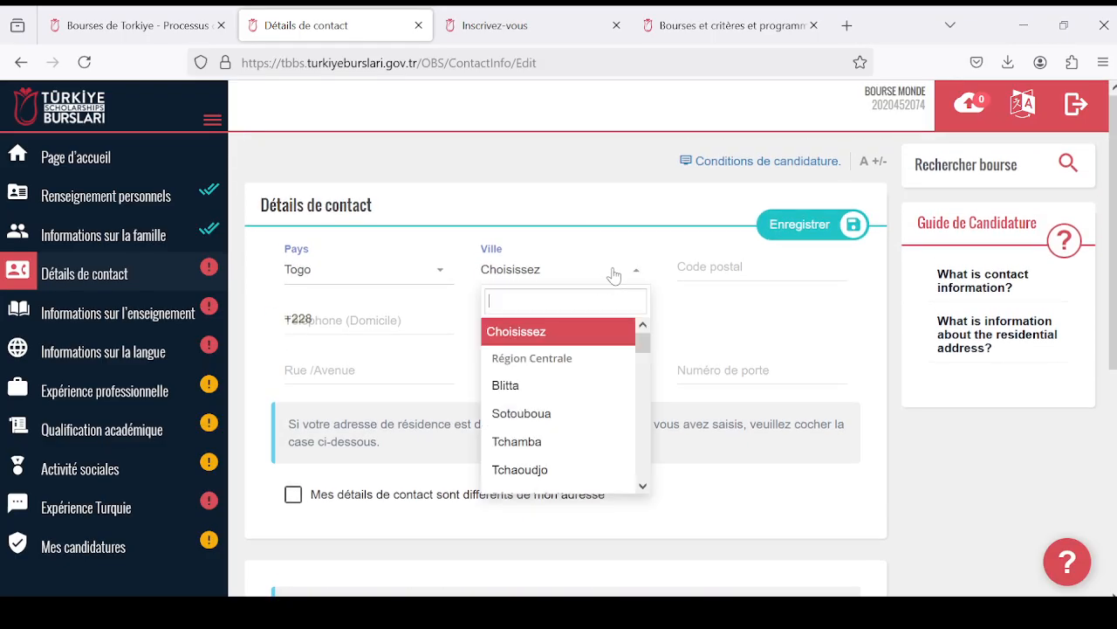
{"action": "scroll", "coordinate": [625, 424], "scroll_direction": "down", "scroll_amount": 15}
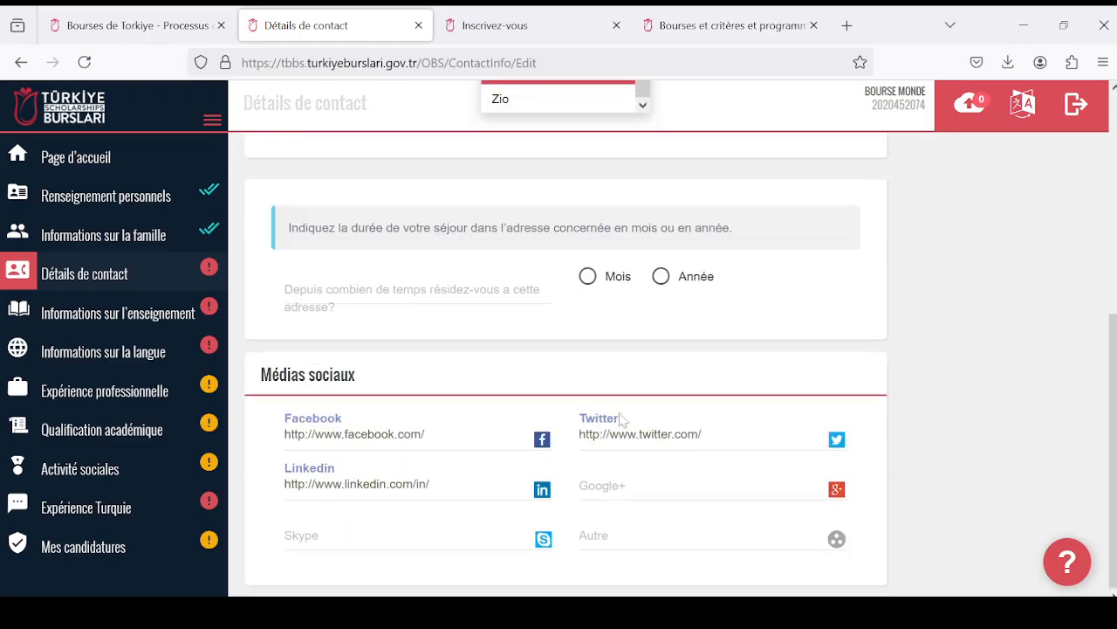
{"action": "scroll", "coordinate": [551, 262], "scroll_direction": "up", "scroll_amount": 5}
{"action": "left_click", "coordinate": [564, 380]}
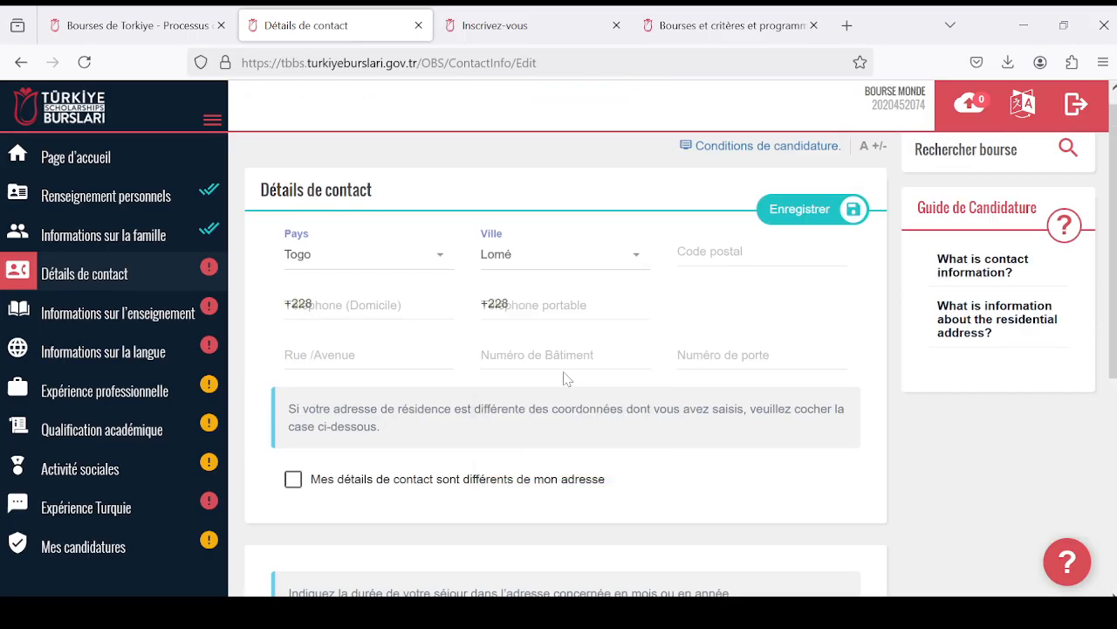
- Fill in the postal code of the contact address
{"action": "left_click", "coordinate": [762, 252]}
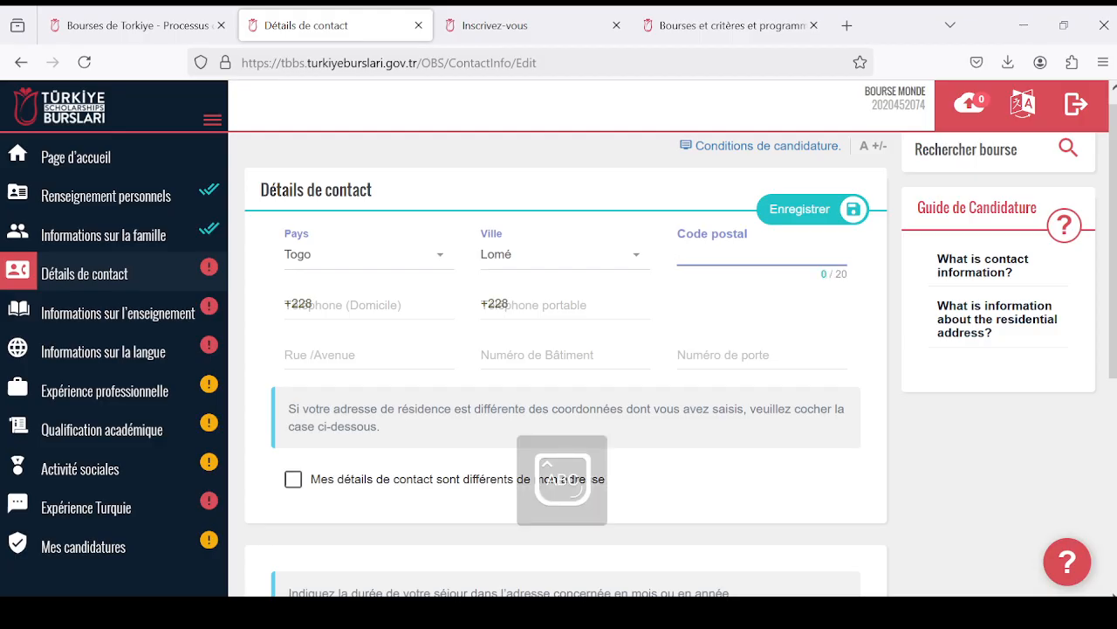
{"action": "type", "text": "99345"}
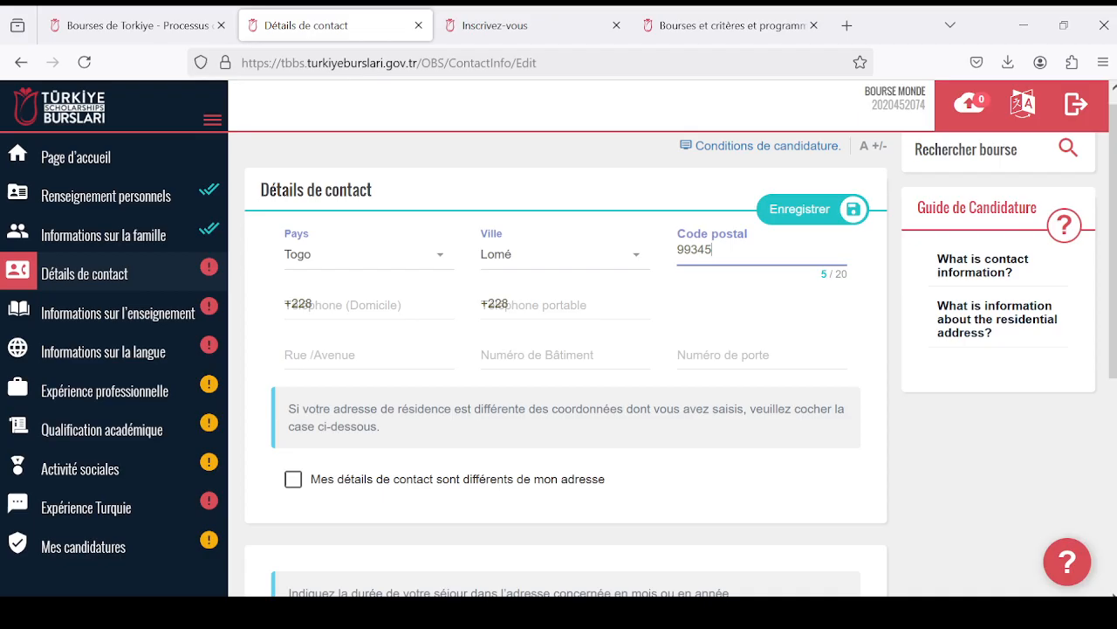
- Fill in the home and mobile phone numbers after the country code, using all 14 characters allowed in each
{"action": "left_click", "coordinate": [314, 304]}
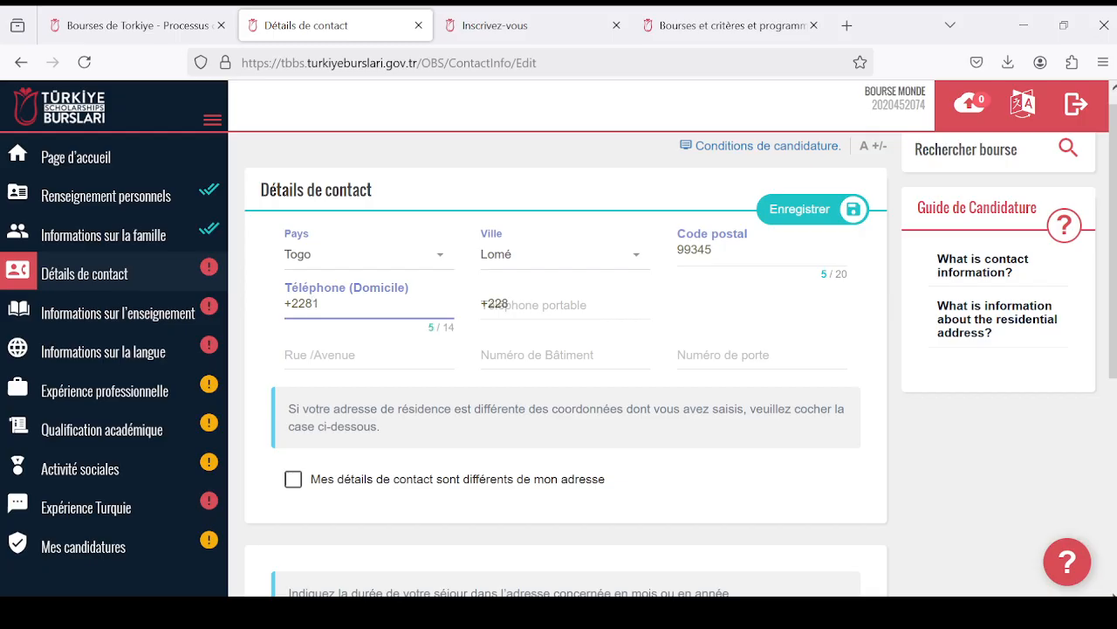
{"action": "type", "text": "1111111"}
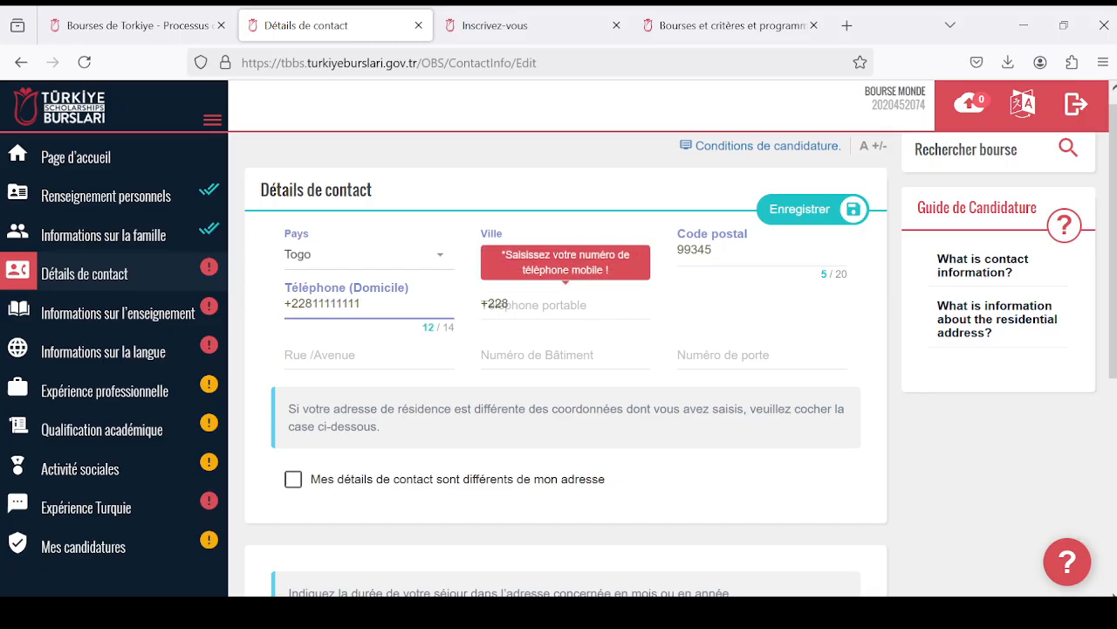
{"action": "left_click", "coordinate": [524, 305]}
{"action": "type", "text": "1111111"}
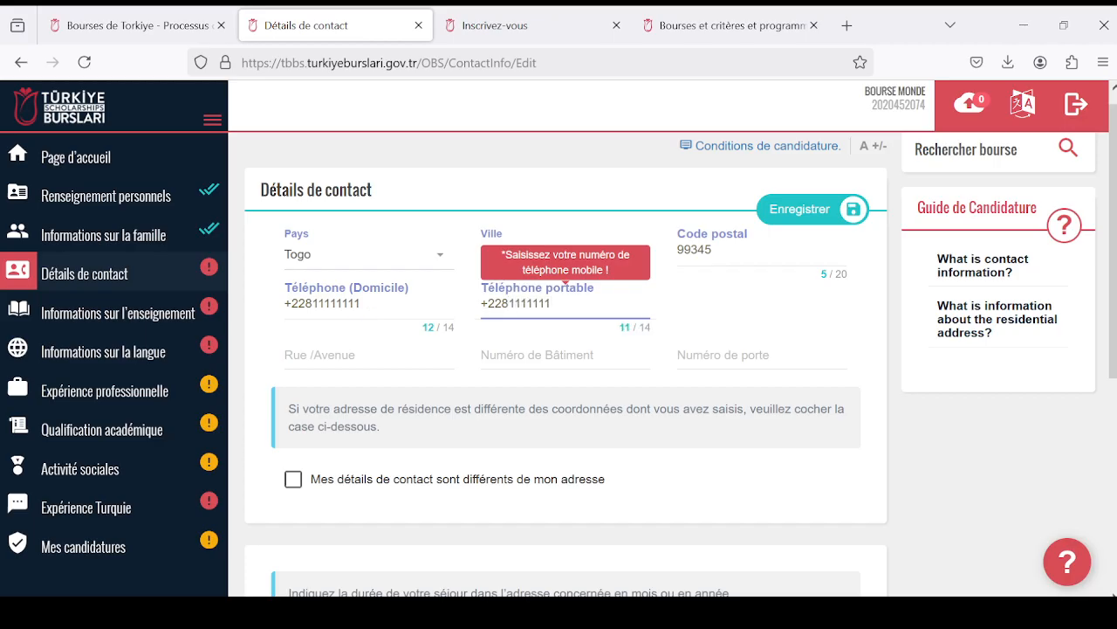
{"action": "type", "text": "1"}
{"action": "left_click", "coordinate": [376, 304]}
{"action": "type", "text": "11"}
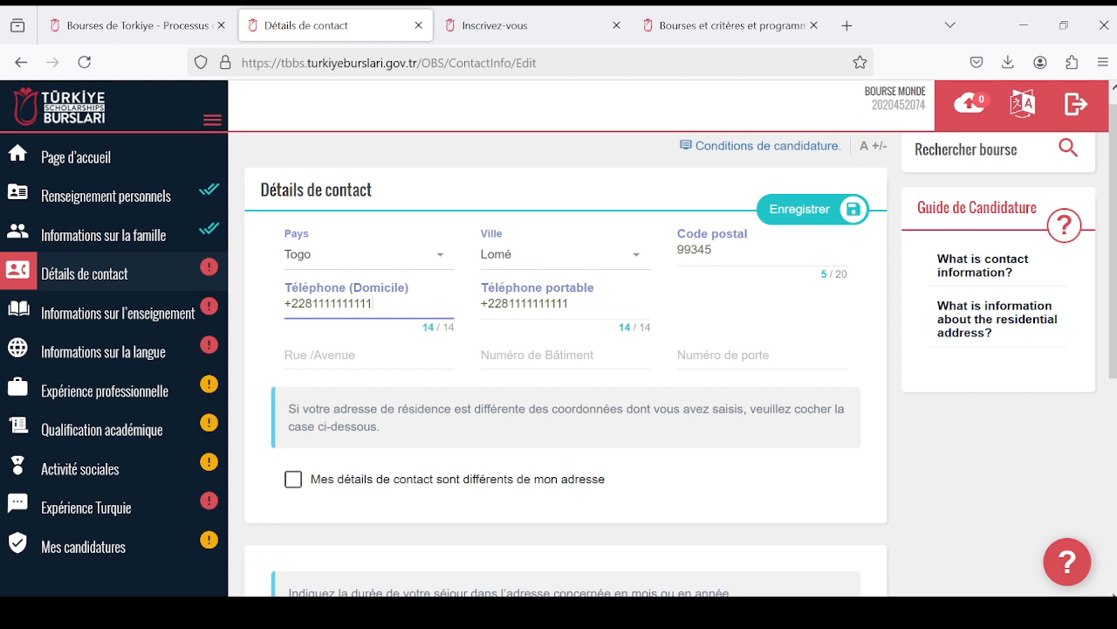
- Fill in the street or avenue, building number and door number of the contact address
{"action": "scroll", "coordinate": [396, 329], "scroll_direction": "down", "scroll_amount": 1}
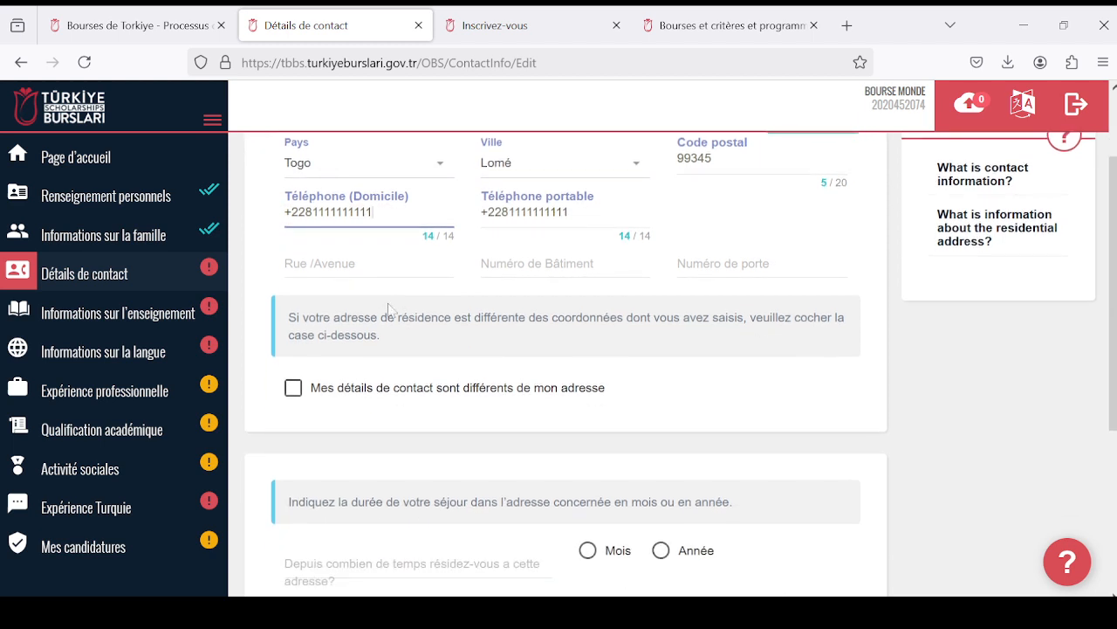
{"action": "left_click", "coordinate": [368, 263]}
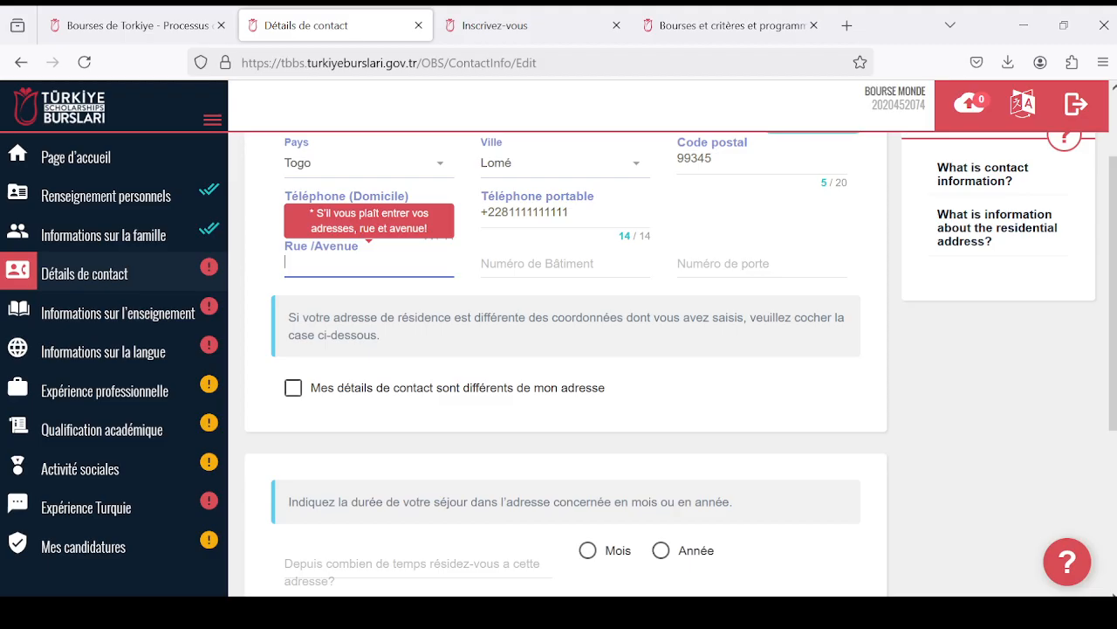
{"action": "type", "text": "14"}
{"action": "left_click", "coordinate": [543, 264]}
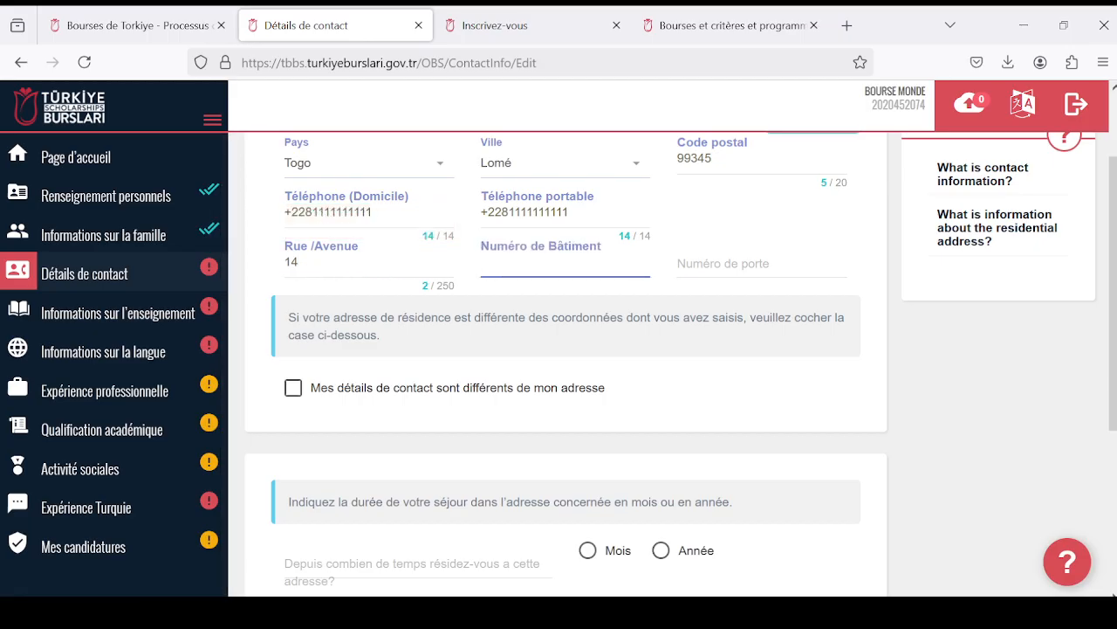
{"action": "type", "text": "05"}
{"action": "left_click", "coordinate": [725, 260]}
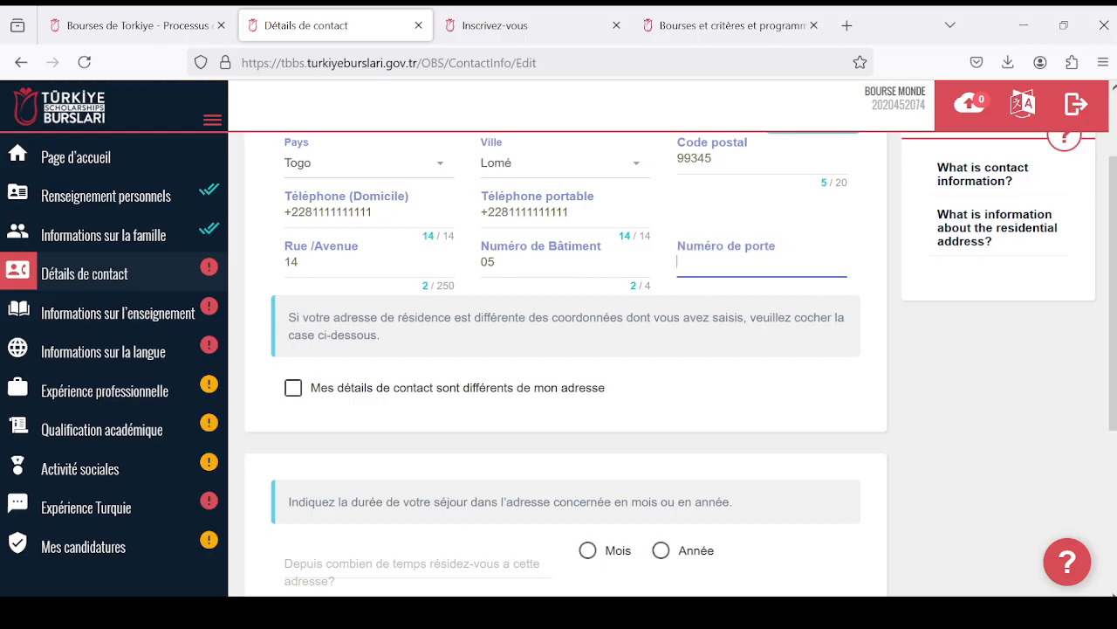
{"action": "type", "text": "16"}
{"action": "scroll", "coordinate": [341, 397], "scroll_direction": "up", "scroll_amount": 2}
{"action": "scroll", "coordinate": [342, 394], "scroll_direction": "down", "scroll_amount": 4}
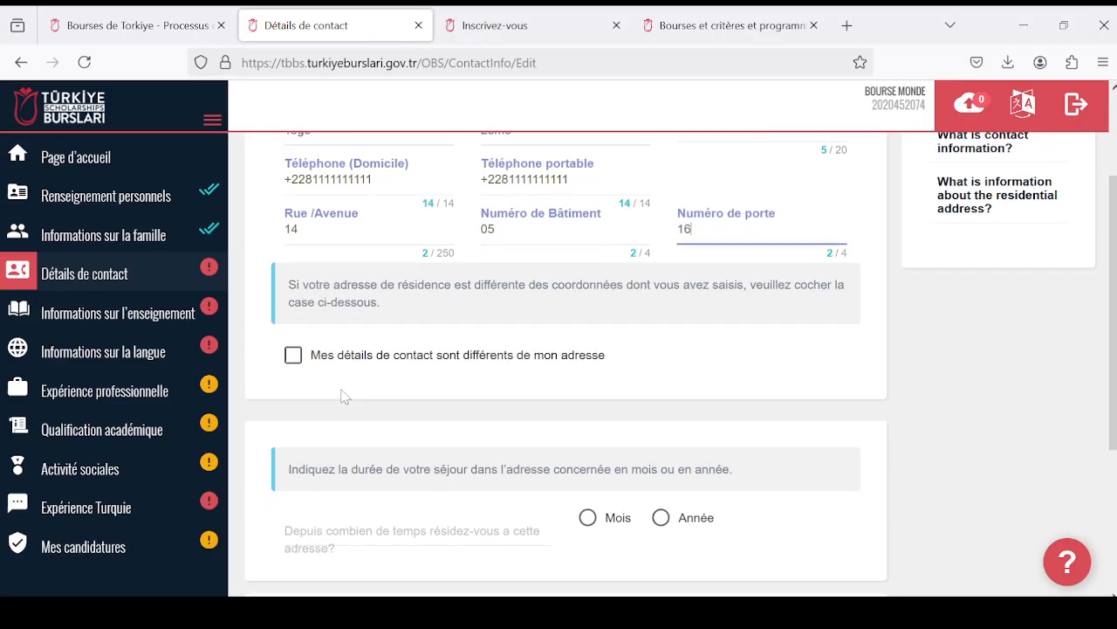
{"action": "scroll", "coordinate": [343, 396], "scroll_direction": "up", "scroll_amount": 1}
{"action": "scroll", "coordinate": [343, 395], "scroll_direction": "up", "scroll_amount": 1}
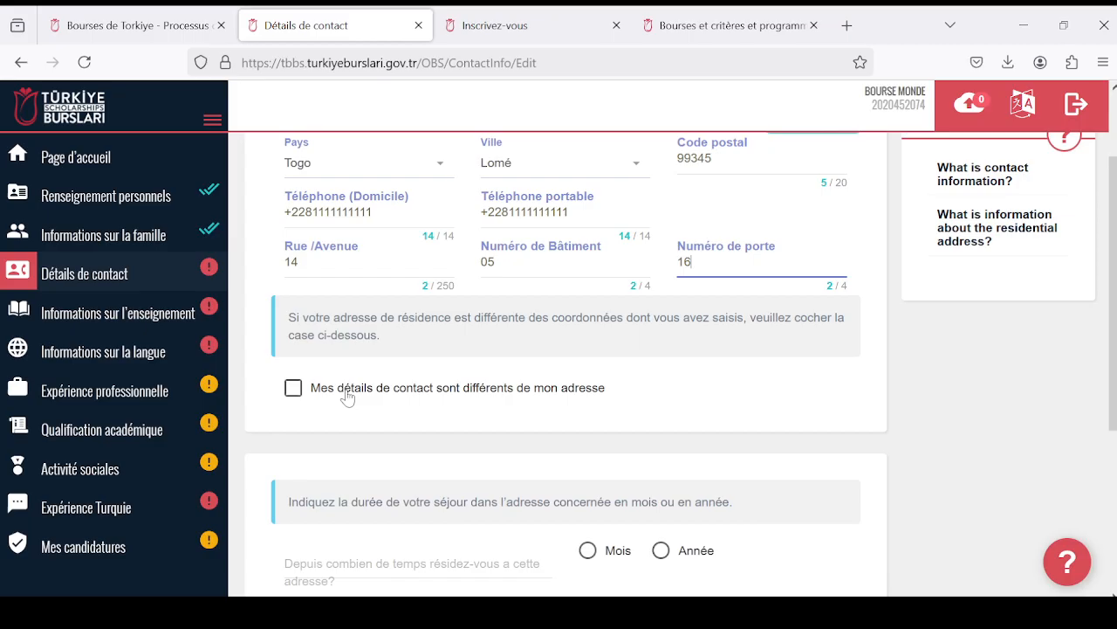
{"action": "scroll", "coordinate": [367, 397], "scroll_direction": "up", "scroll_amount": 2}
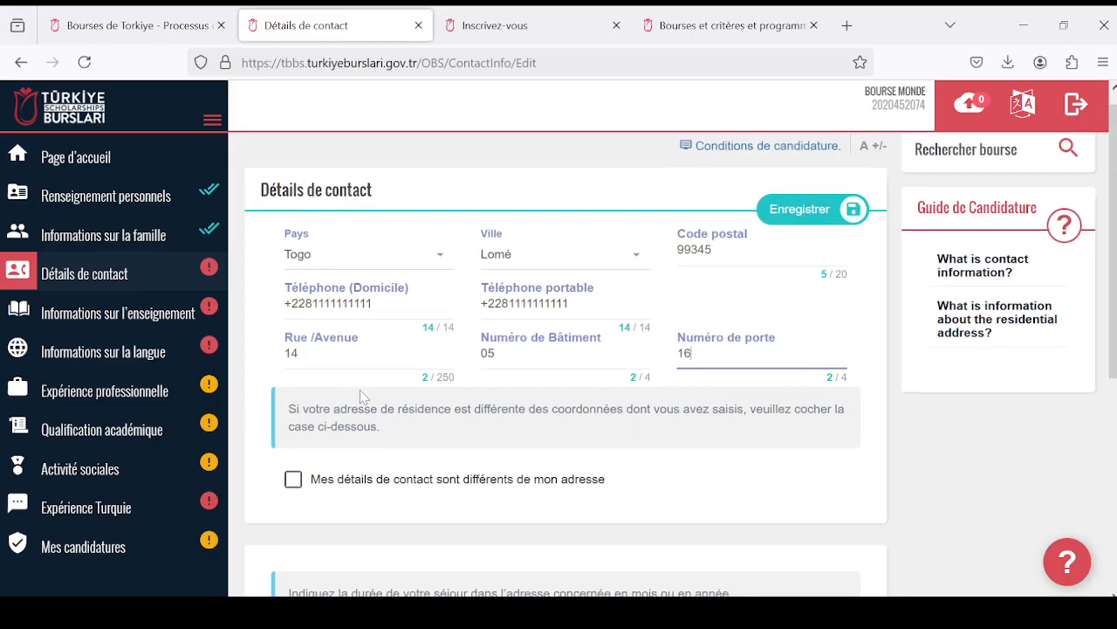
{"action": "scroll", "coordinate": [445, 417], "scroll_direction": "down", "scroll_amount": 1}
{"action": "scroll", "coordinate": [448, 420], "scroll_direction": "down", "scroll_amount": 1}
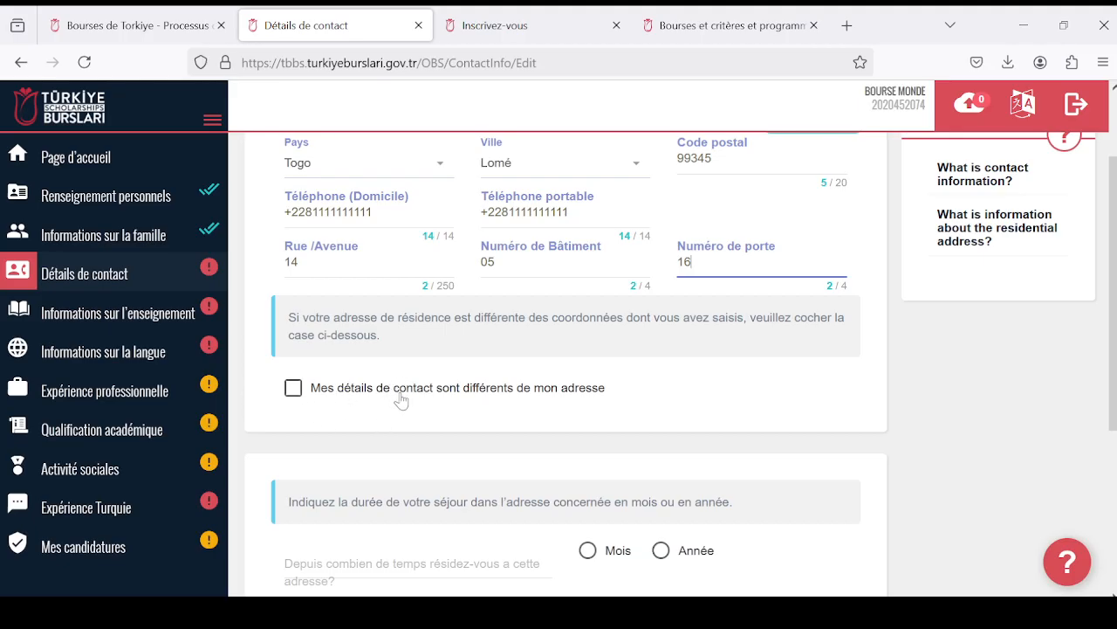
- Examine the option for contact details that differ from the residence address and the length-of-stay section, leaving the option unticked
{"action": "left_click", "coordinate": [300, 395]}
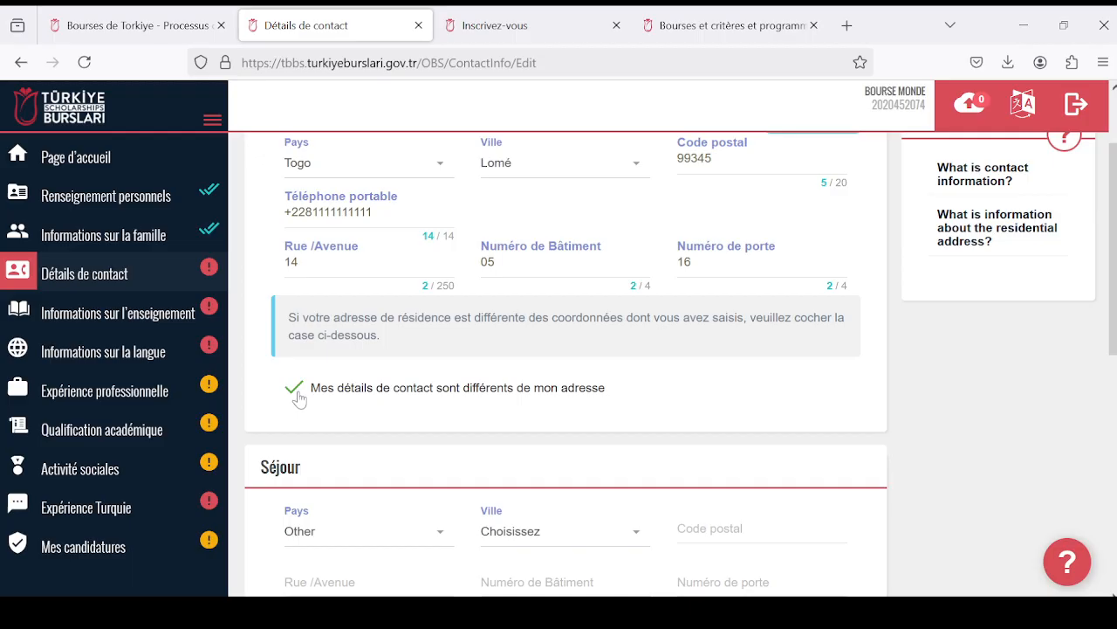
{"action": "left_click", "coordinate": [298, 394]}
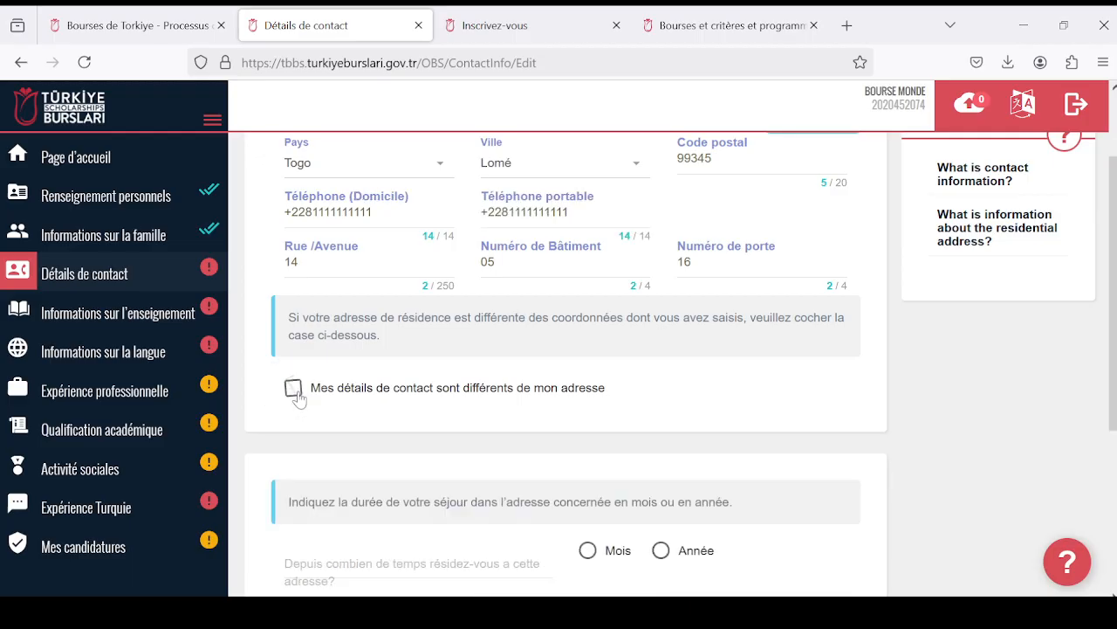
{"action": "scroll", "coordinate": [297, 395], "scroll_direction": "down", "scroll_amount": 1}
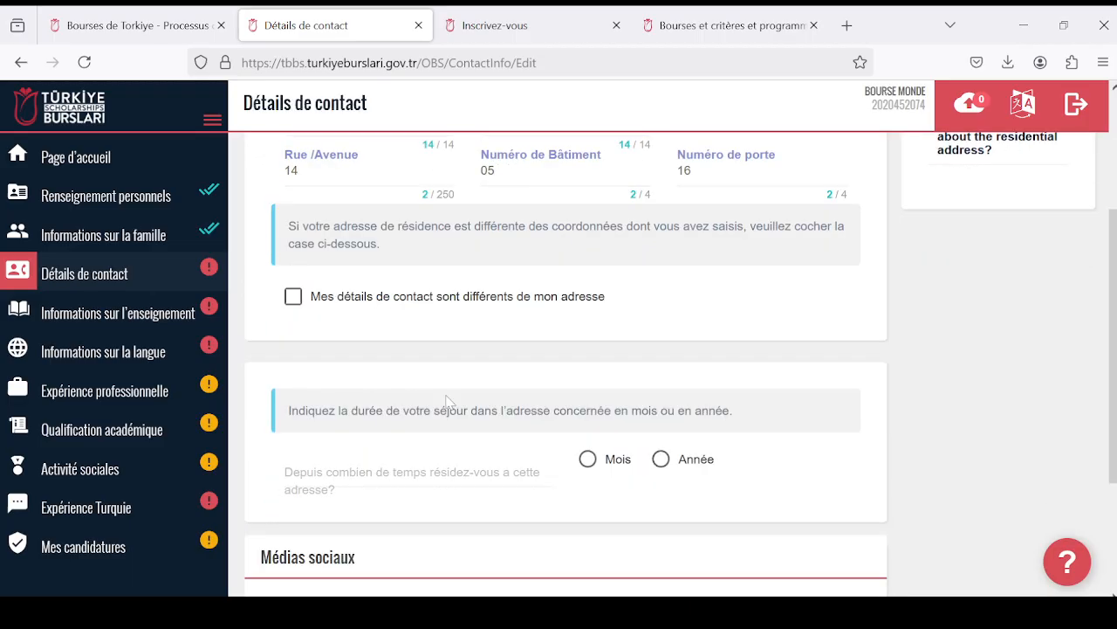
{"action": "scroll", "coordinate": [324, 307], "scroll_direction": "up", "scroll_amount": 2}
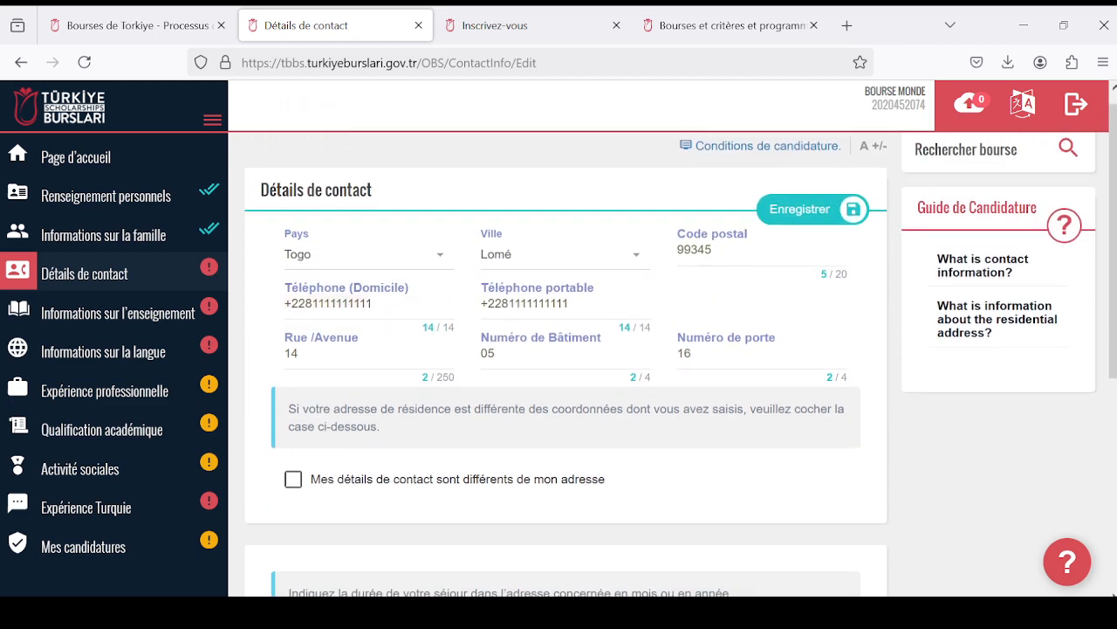
{"action": "scroll", "coordinate": [530, 428], "scroll_direction": "down", "scroll_amount": 2}
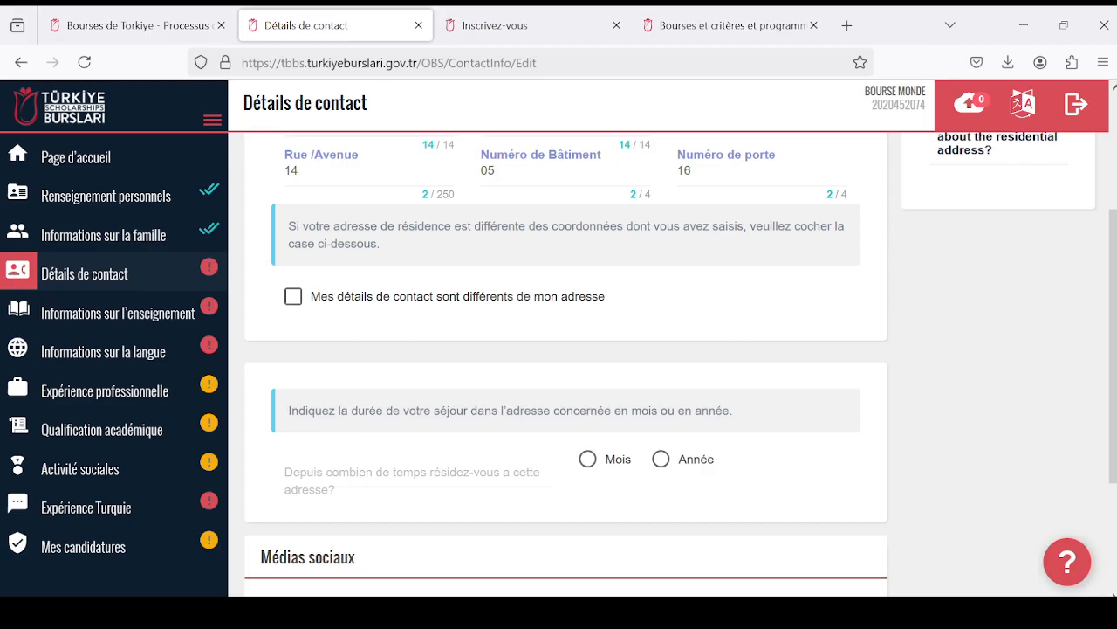
{"action": "scroll", "coordinate": [586, 384], "scroll_direction": "up", "scroll_amount": 2}
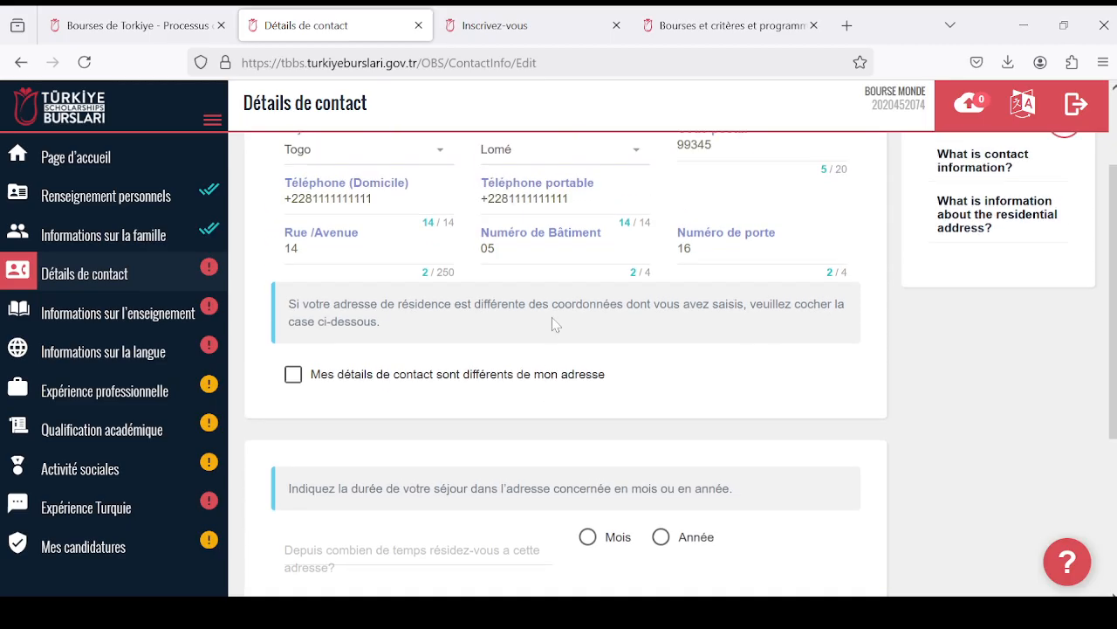
{"action": "scroll", "coordinate": [594, 352], "scroll_direction": "down", "scroll_amount": 2}
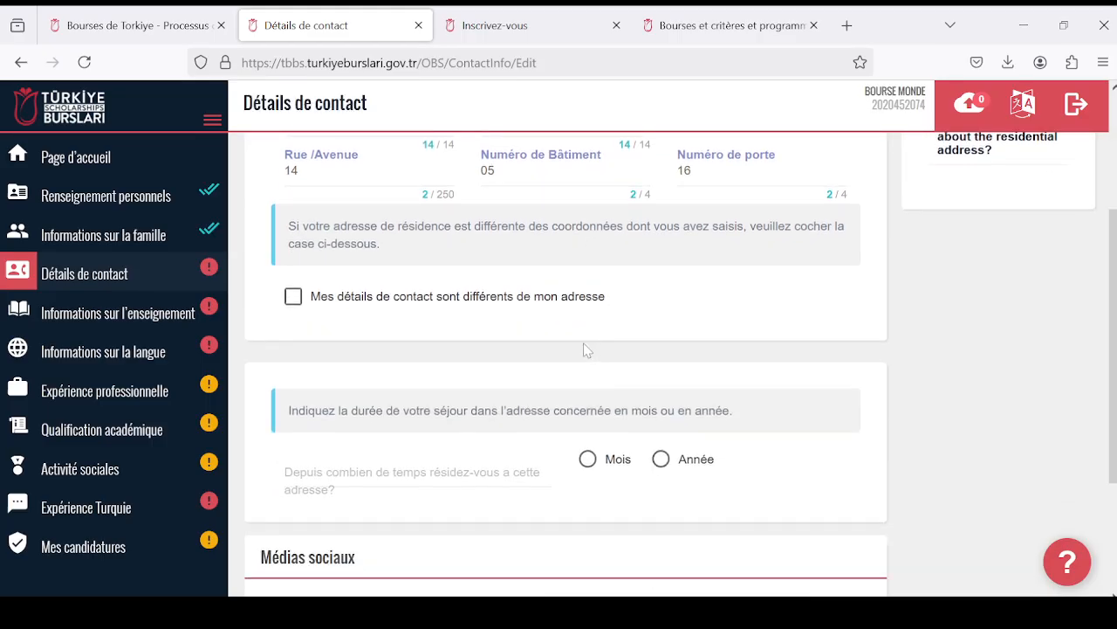
{"action": "scroll", "coordinate": [594, 353], "scroll_direction": "up", "scroll_amount": 2}
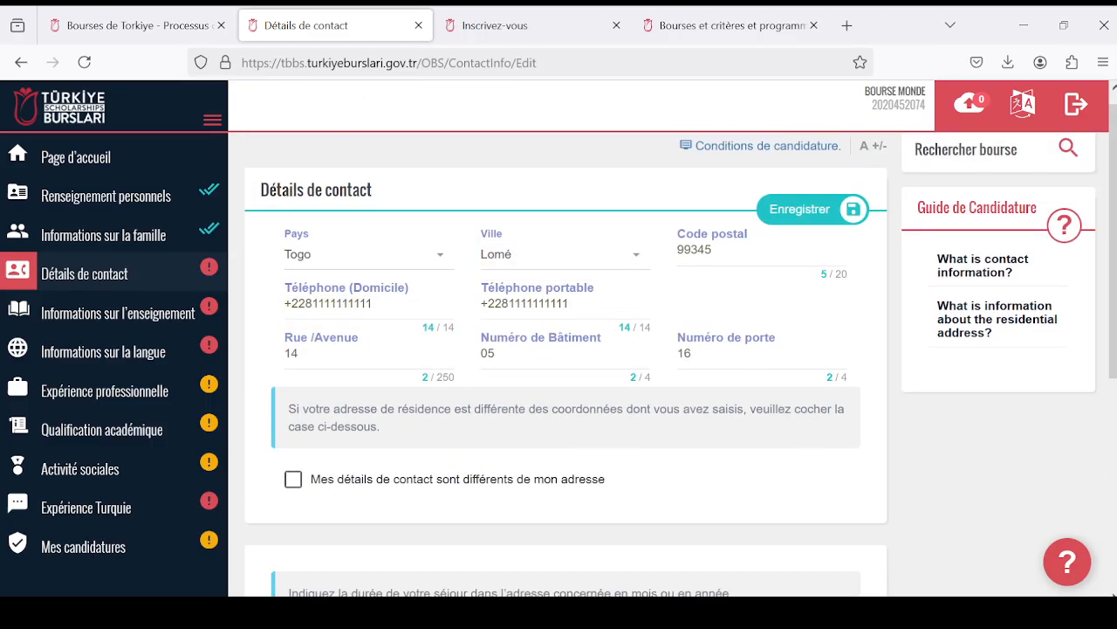
{"action": "scroll", "coordinate": [585, 358], "scroll_direction": "down", "scroll_amount": 3}
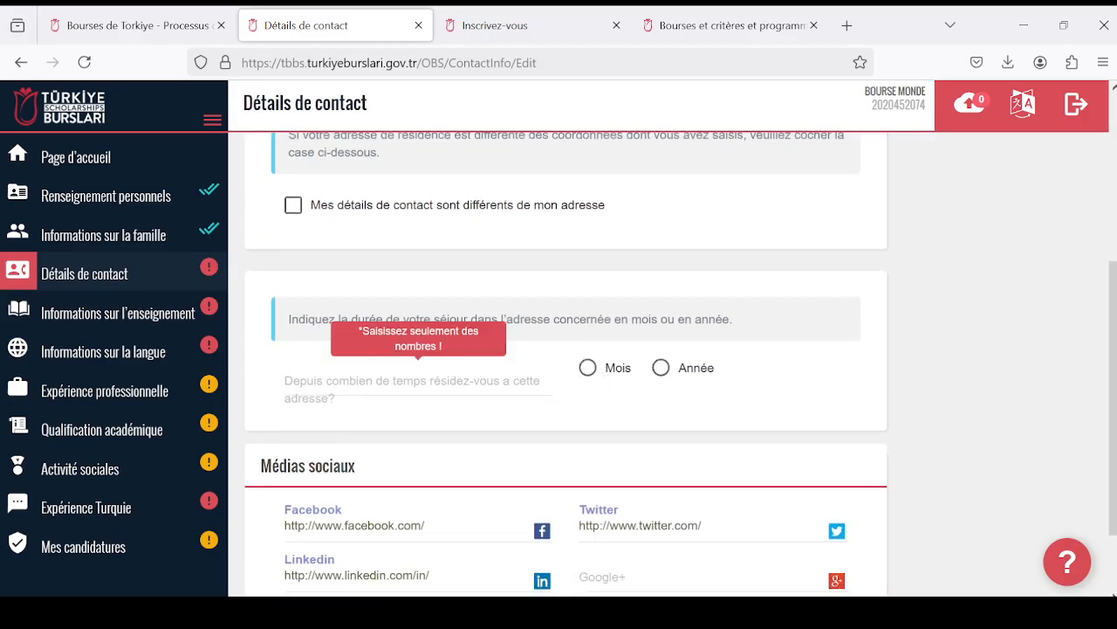
{"action": "scroll", "coordinate": [534, 281], "scroll_direction": "up", "scroll_amount": 2}
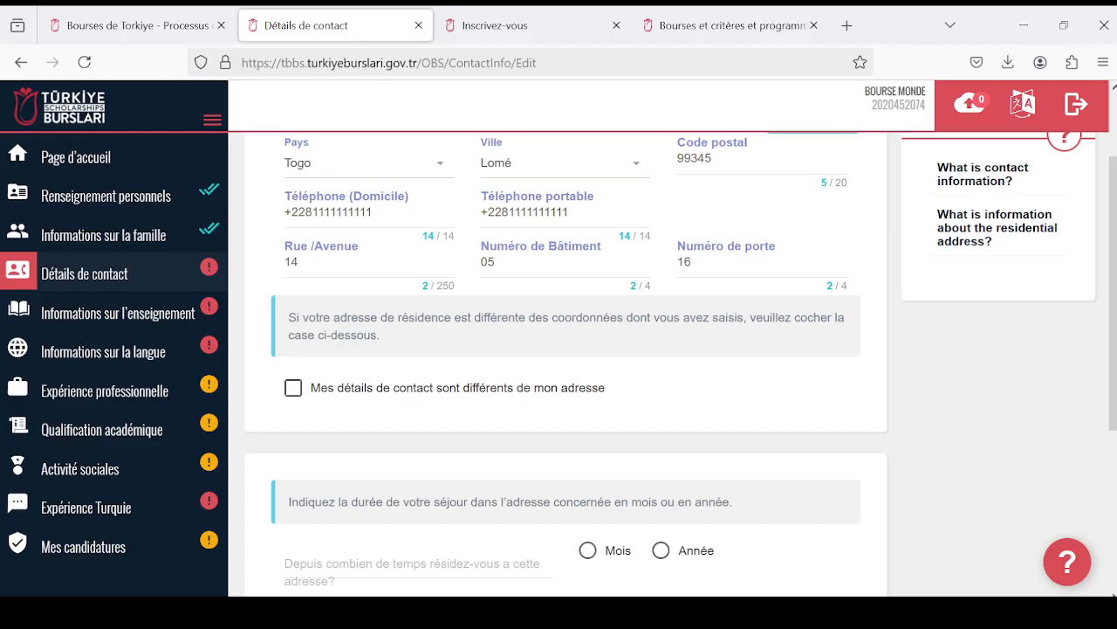
{"action": "scroll", "coordinate": [549, 288], "scroll_direction": "down", "scroll_amount": 1}
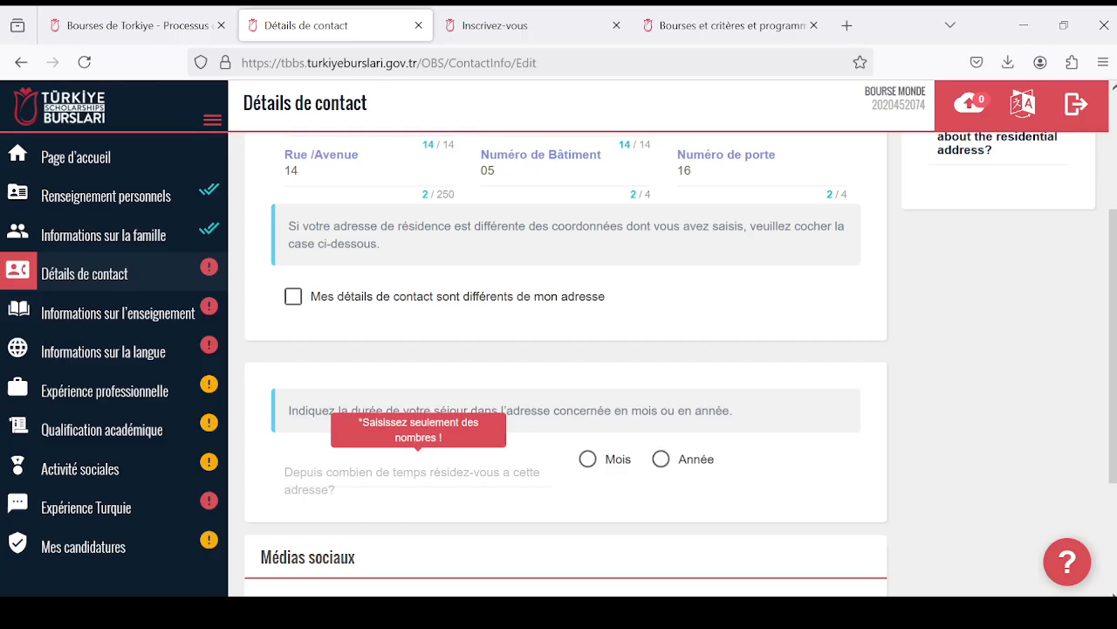
{"action": "scroll", "coordinate": [549, 469], "scroll_direction": "down", "scroll_amount": 2}
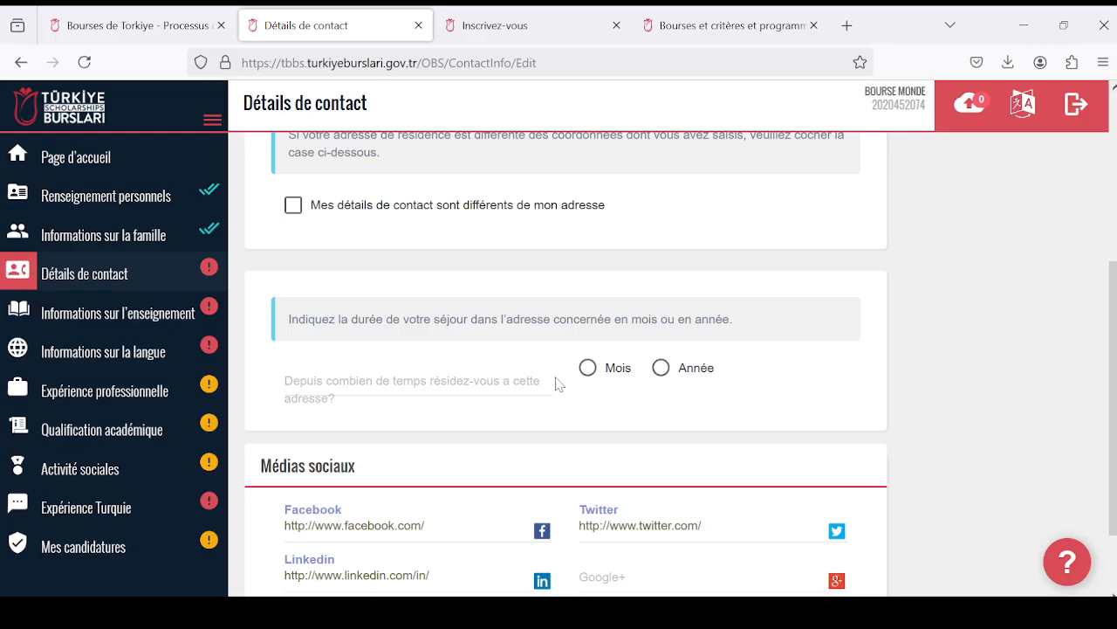
{"action": "scroll", "coordinate": [559, 384], "scroll_direction": "up", "scroll_amount": 2}
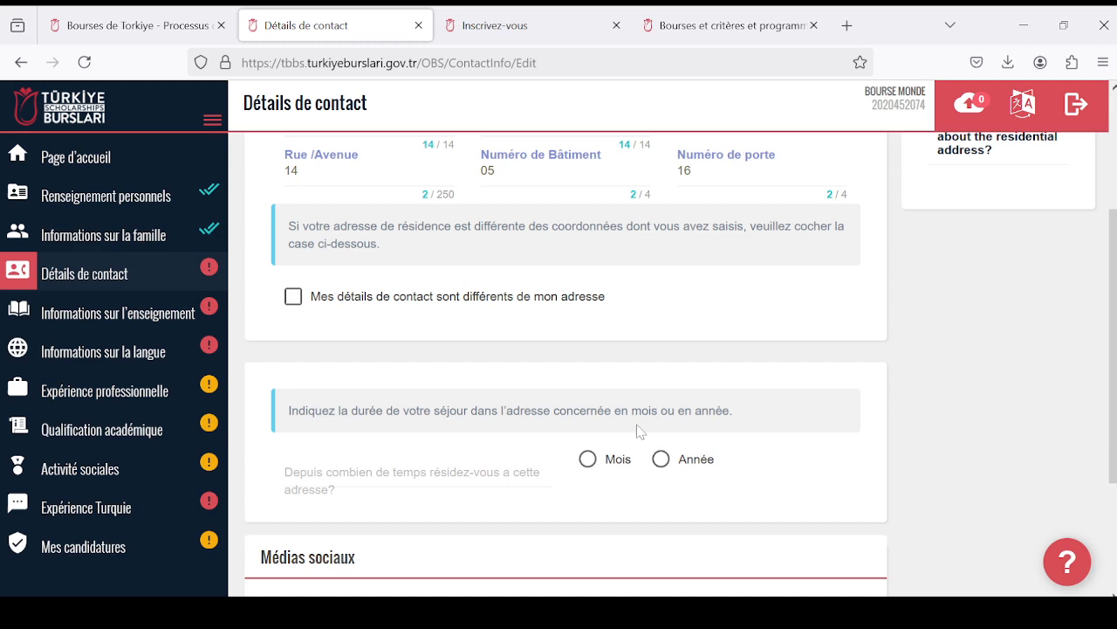
{"action": "scroll", "coordinate": [567, 373], "scroll_direction": "up", "scroll_amount": 2}
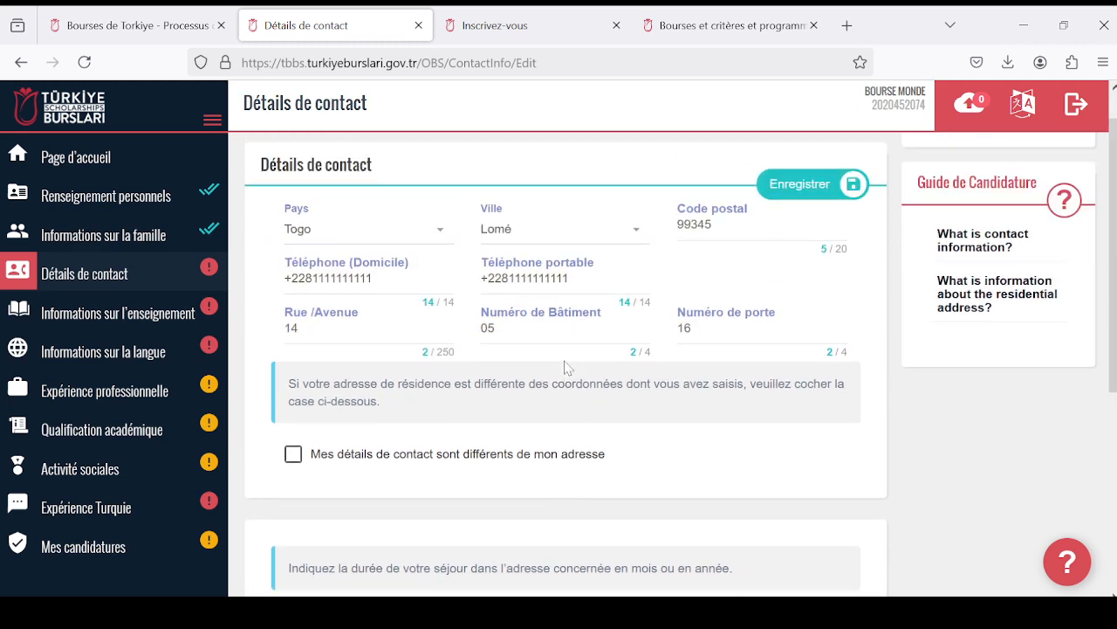
{"action": "scroll", "coordinate": [563, 381], "scroll_direction": "down", "scroll_amount": 3}
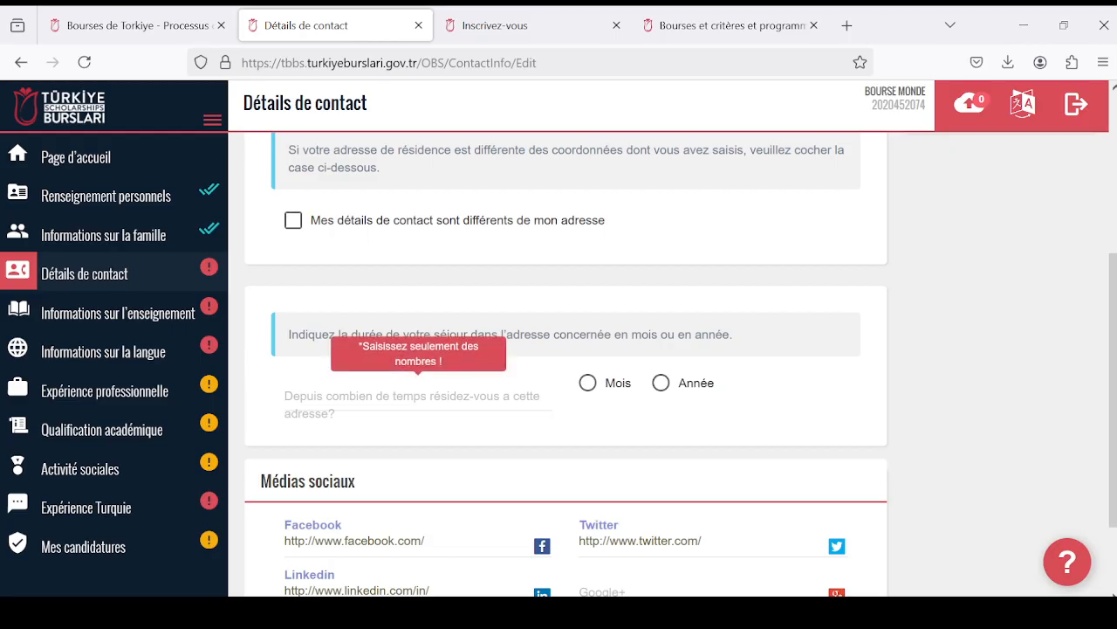
{"action": "left_click", "coordinate": [661, 384]}
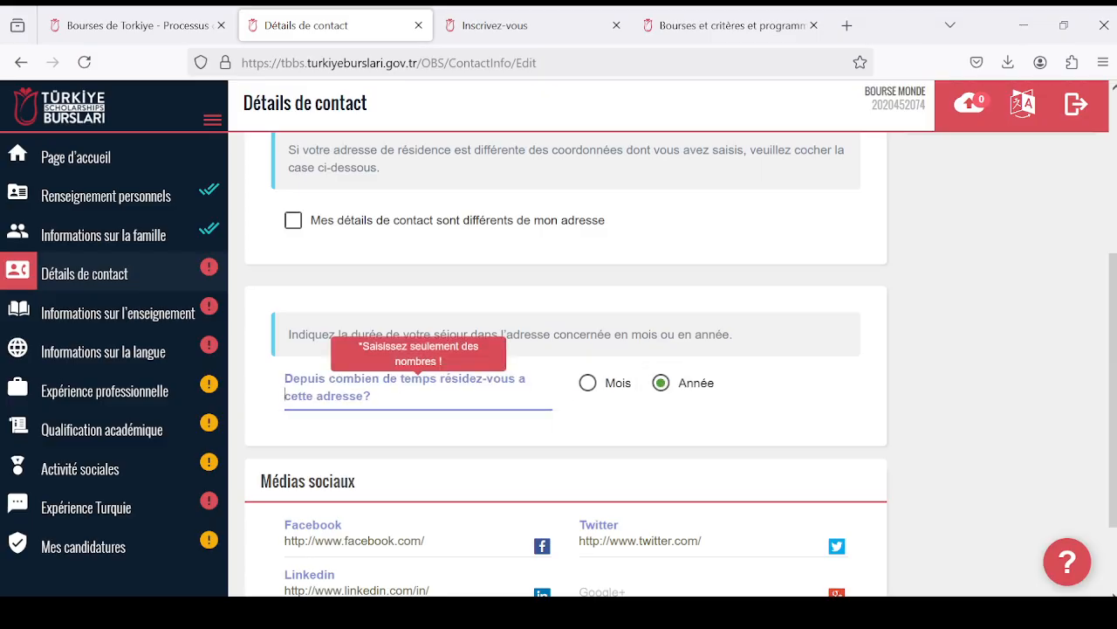
{"action": "type", "text": "20"}
{"action": "left_click", "coordinate": [588, 382]}
{"action": "key", "text": "BackSpace"}
{"action": "key", "text": "BackSpace"}
- Set the length of residence at this address to 10, with Année as the unit
{"action": "scroll", "coordinate": [492, 347], "scroll_direction": "up", "scroll_amount": 3}
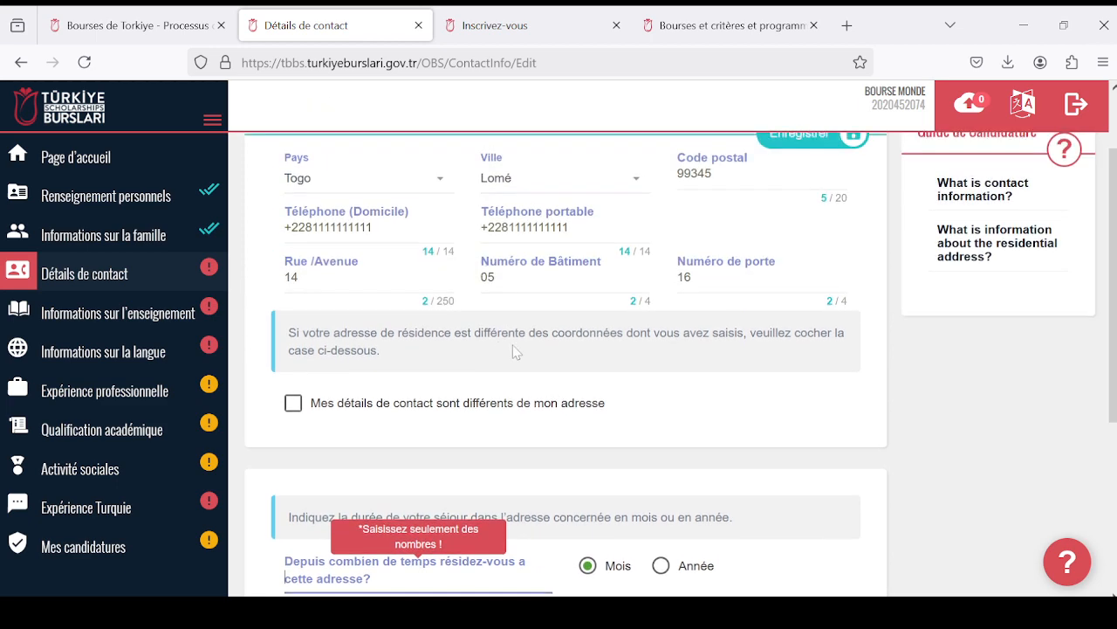
{"action": "scroll", "coordinate": [516, 352], "scroll_direction": "down", "scroll_amount": 3}
{"action": "left_click", "coordinate": [661, 383]}
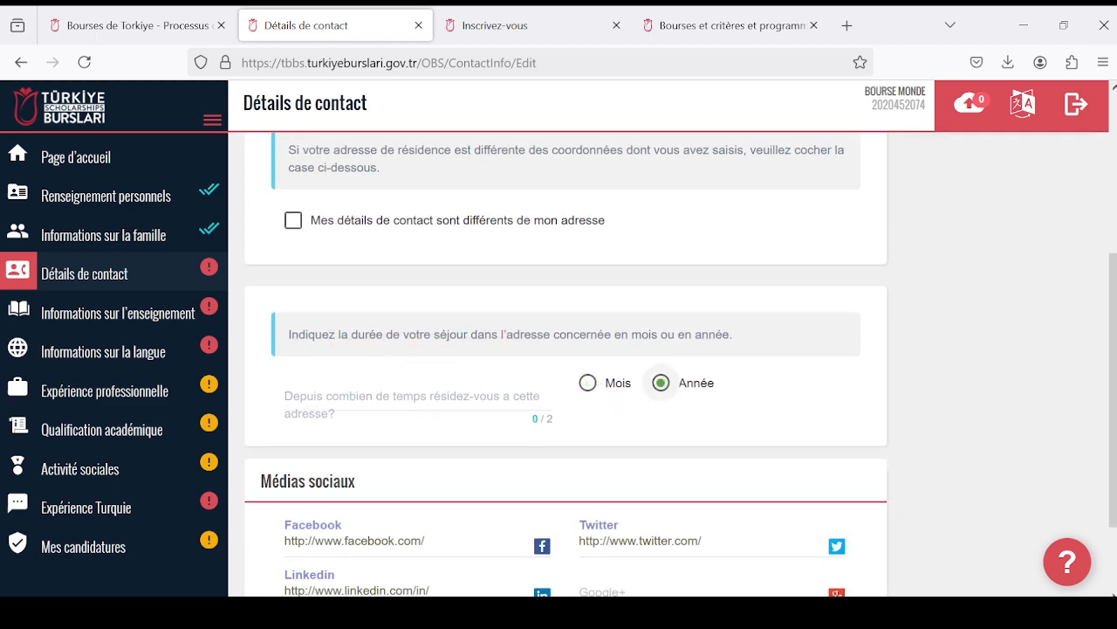
{"action": "type", "text": "10"}
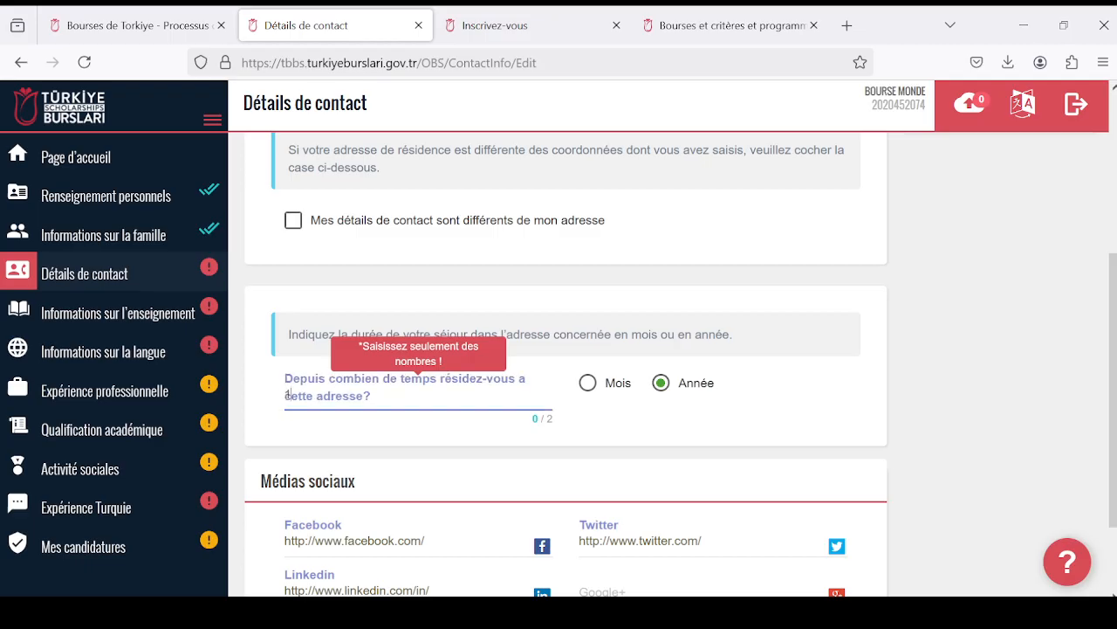
- Review the social media fields and the filled-in contact form, and save the contact details
{"action": "scroll", "coordinate": [446, 407], "scroll_direction": "down", "scroll_amount": 2}
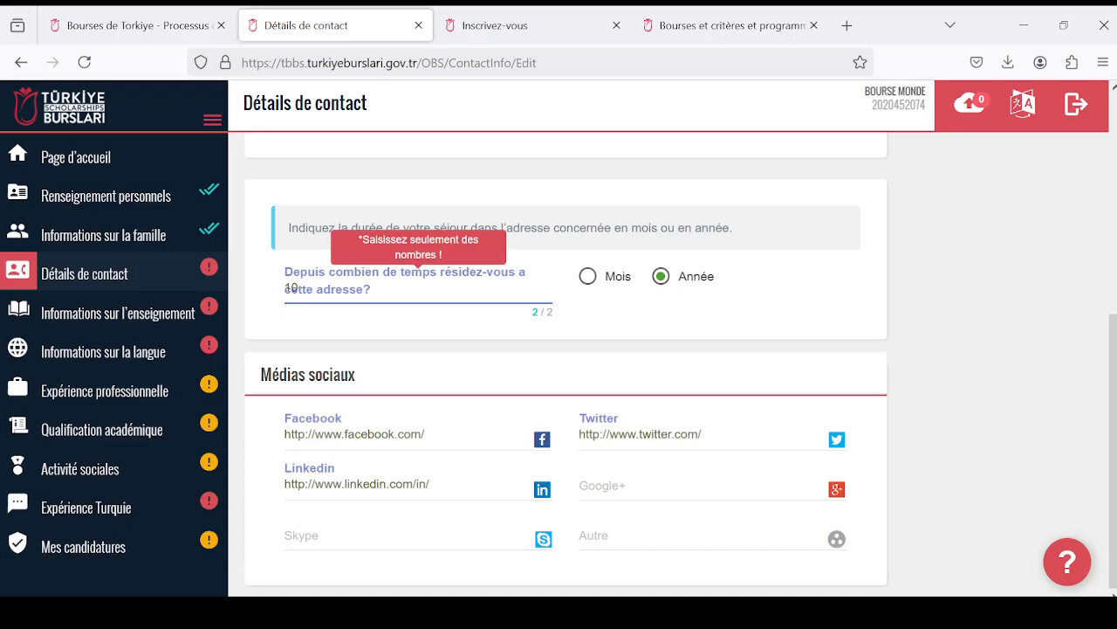
{"action": "scroll", "coordinate": [559, 491], "scroll_direction": "up", "scroll_amount": 2}
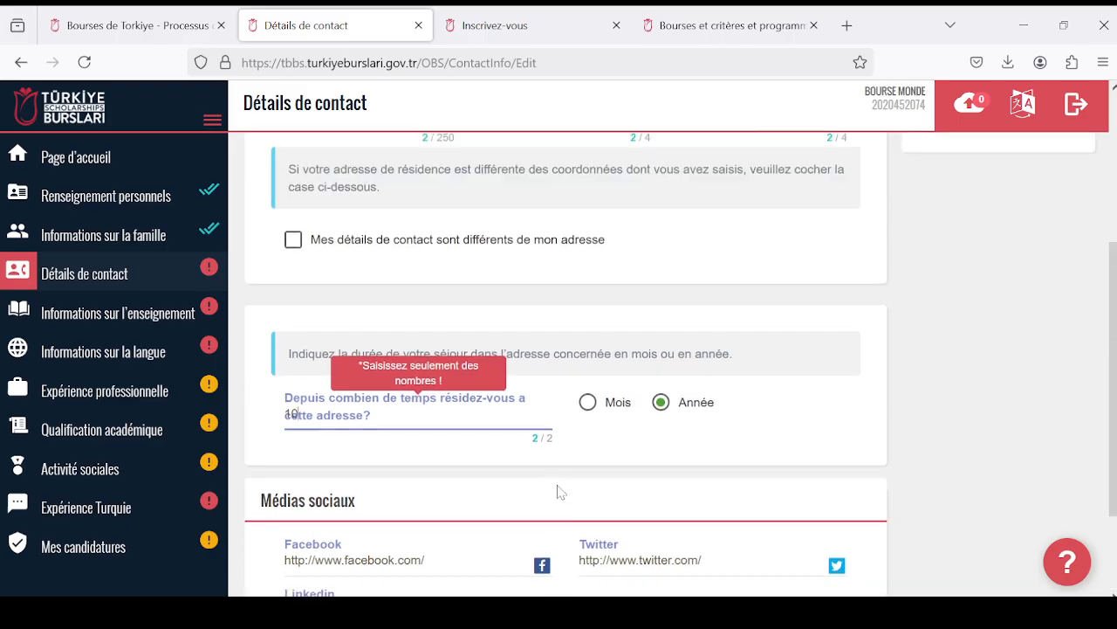
{"action": "scroll", "coordinate": [643, 518], "scroll_direction": "down", "scroll_amount": 2}
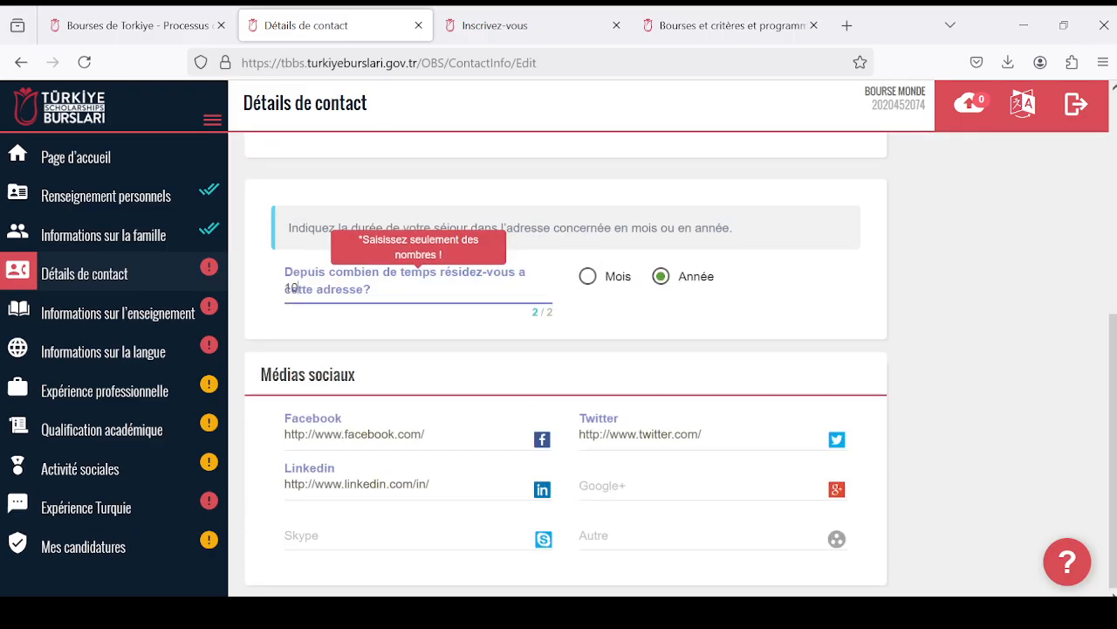
{"action": "scroll", "coordinate": [346, 471], "scroll_direction": "up", "scroll_amount": 2}
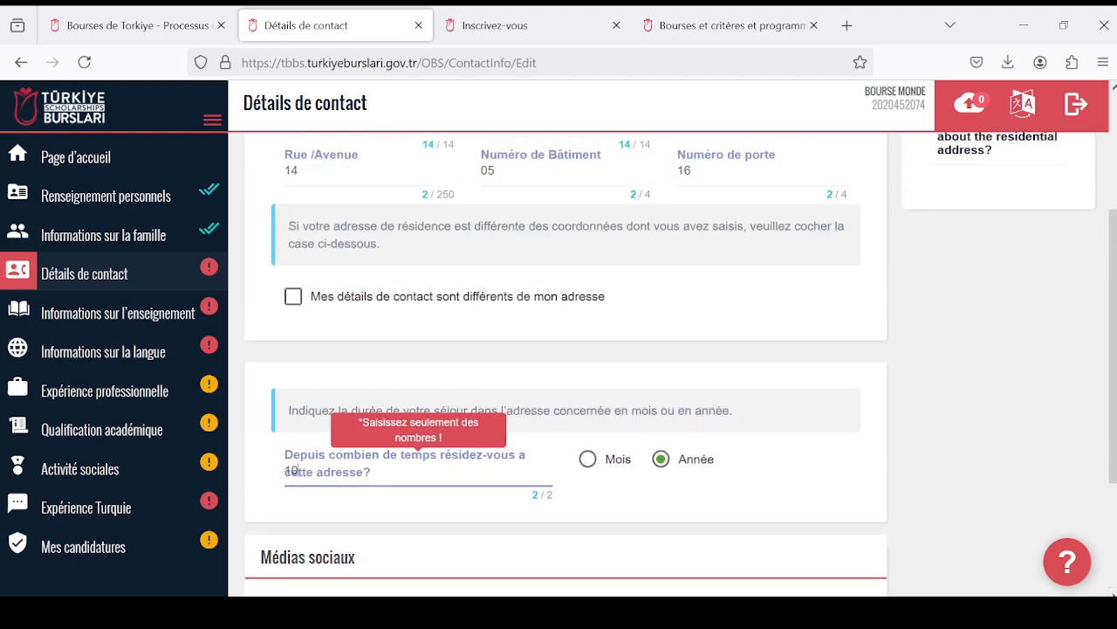
{"action": "scroll", "coordinate": [521, 436], "scroll_direction": "down", "scroll_amount": 2}
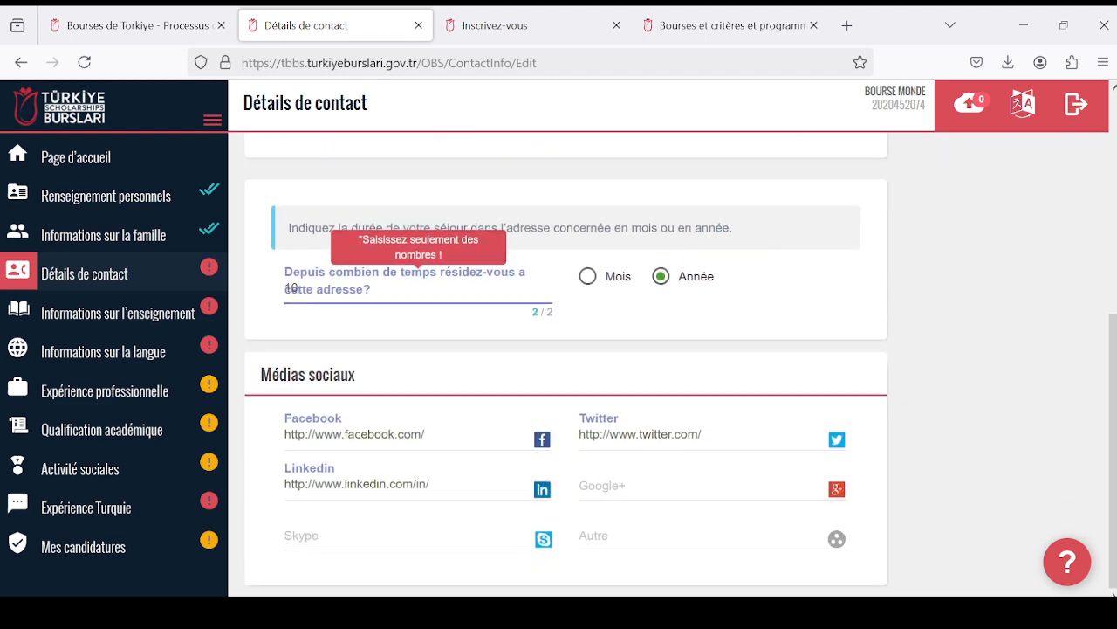
{"action": "scroll", "coordinate": [392, 466], "scroll_direction": "up", "scroll_amount": 5}
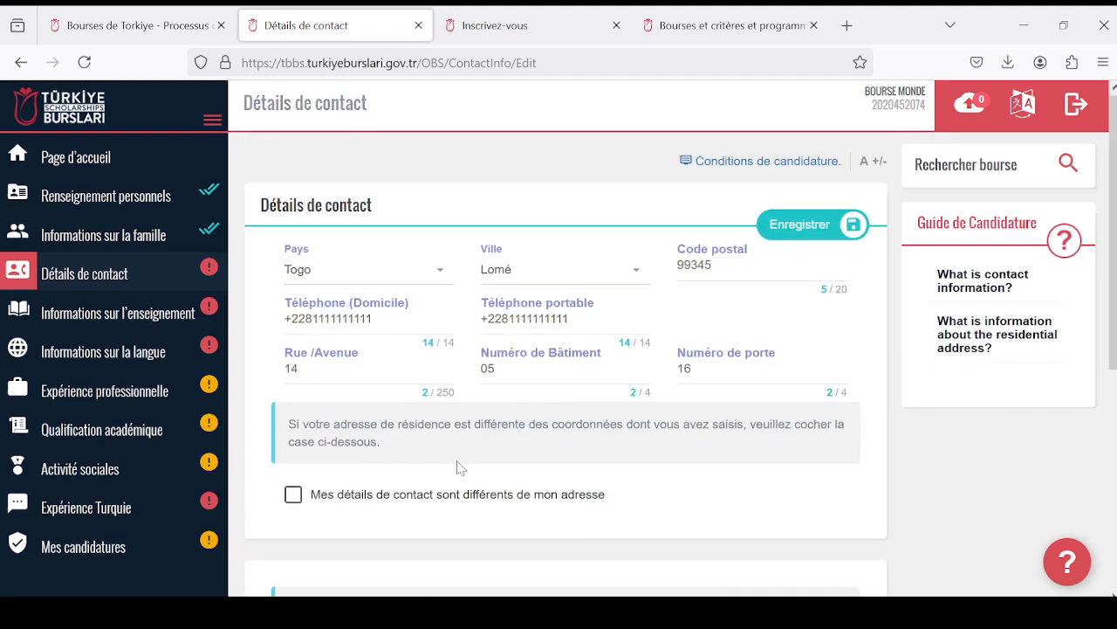
{"action": "scroll", "coordinate": [460, 467], "scroll_direction": "down", "scroll_amount": 2}
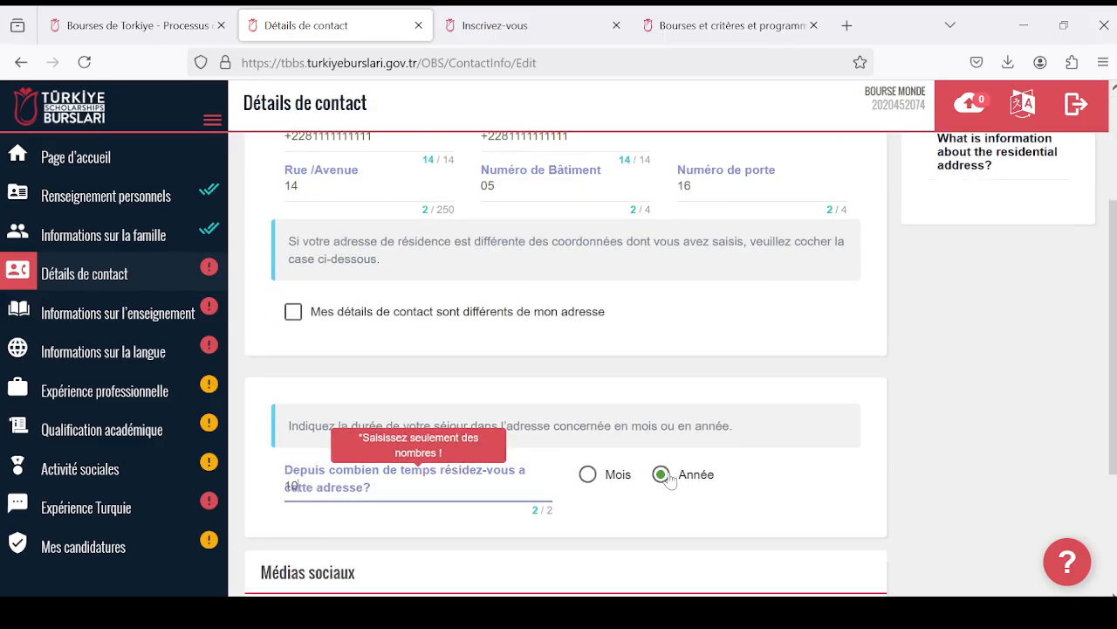
{"action": "scroll", "coordinate": [668, 481], "scroll_direction": "up", "scroll_amount": 2}
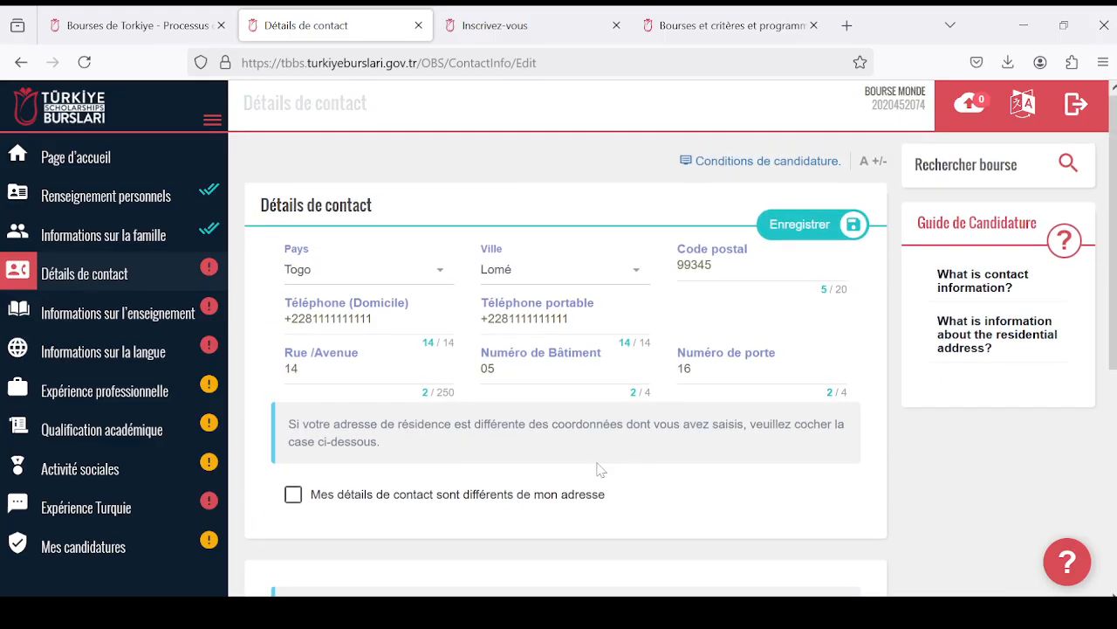
{"action": "left_click", "coordinate": [799, 230]}
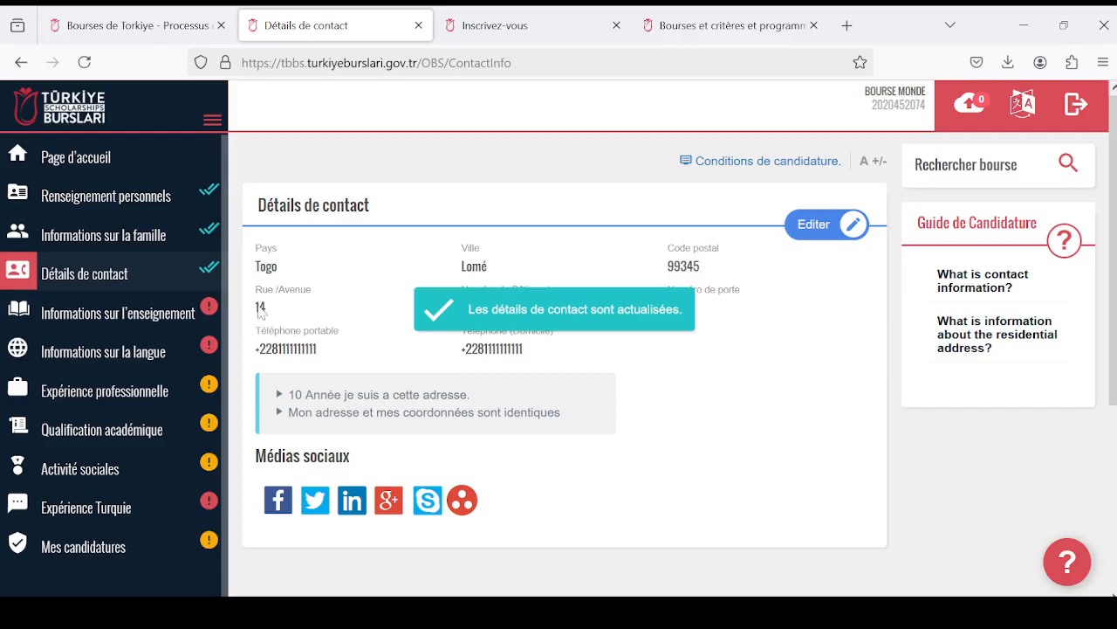
- Check the saved contact details, and open the education information section to examine its education levels and instructions
{"action": "scroll", "coordinate": [588, 338], "scroll_direction": "down", "scroll_amount": 2}
{"action": "scroll", "coordinate": [462, 309], "scroll_direction": "up", "scroll_amount": 1}
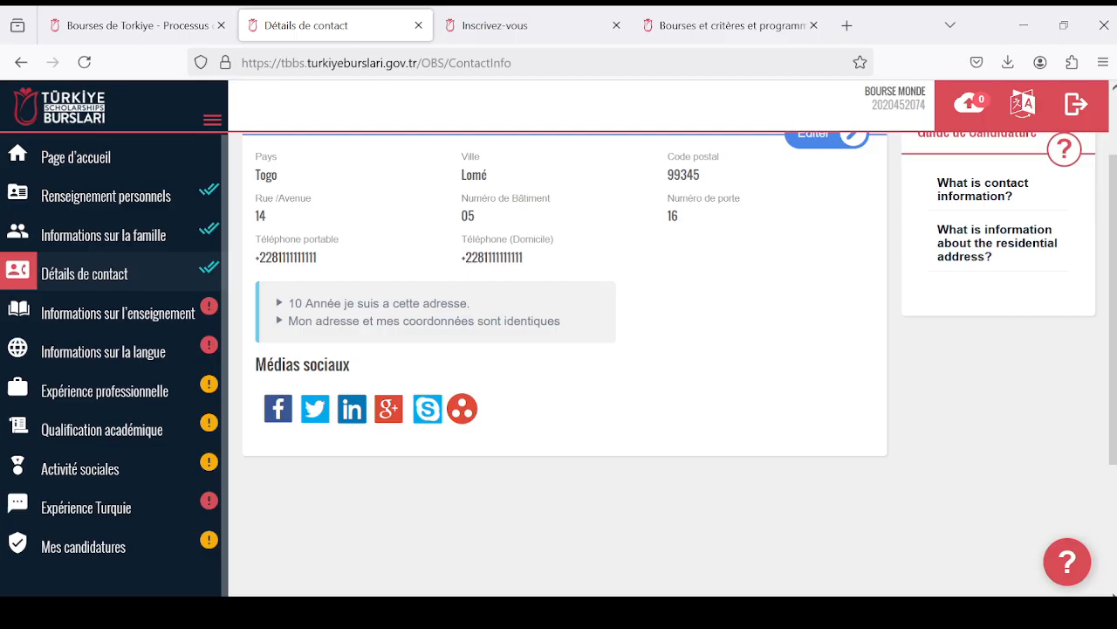
{"action": "left_click", "coordinate": [62, 323]}
{"action": "scroll", "coordinate": [410, 334], "scroll_direction": "down", "scroll_amount": 5}
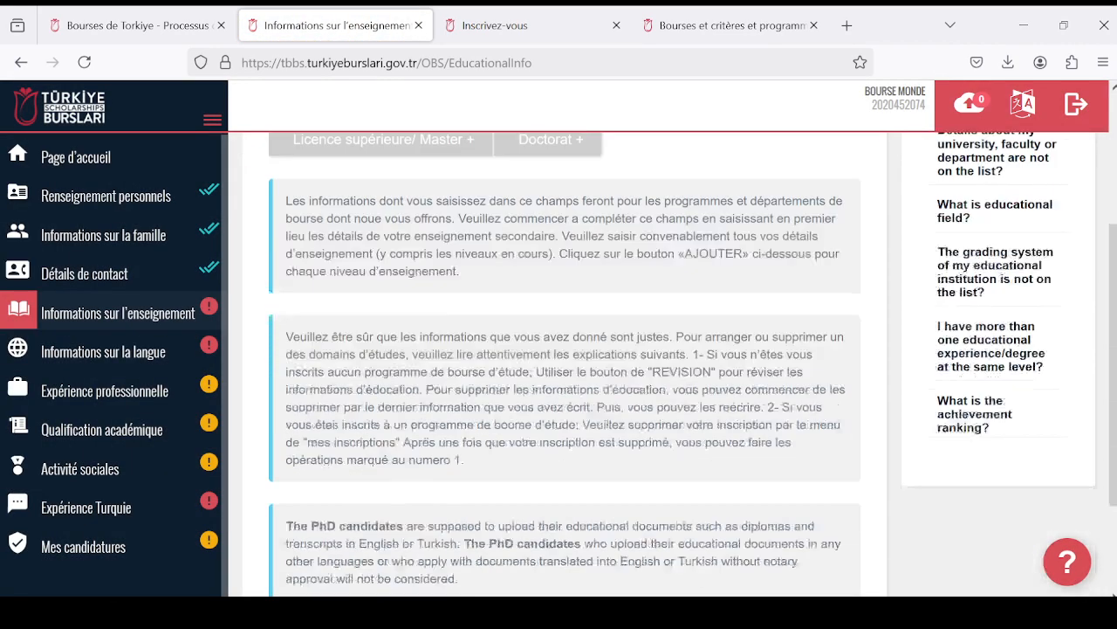
{"action": "scroll", "coordinate": [435, 339], "scroll_direction": "up", "scroll_amount": 5}
{"action": "scroll", "coordinate": [497, 335], "scroll_direction": "down", "scroll_amount": 3}
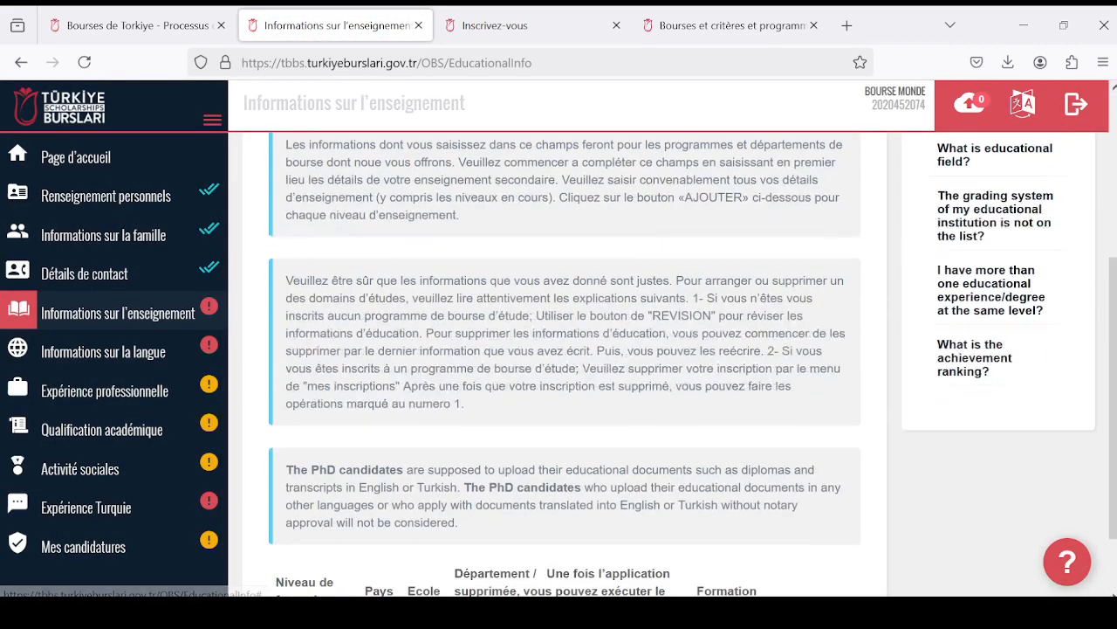
{"action": "scroll", "coordinate": [506, 340], "scroll_direction": "up", "scroll_amount": 4}
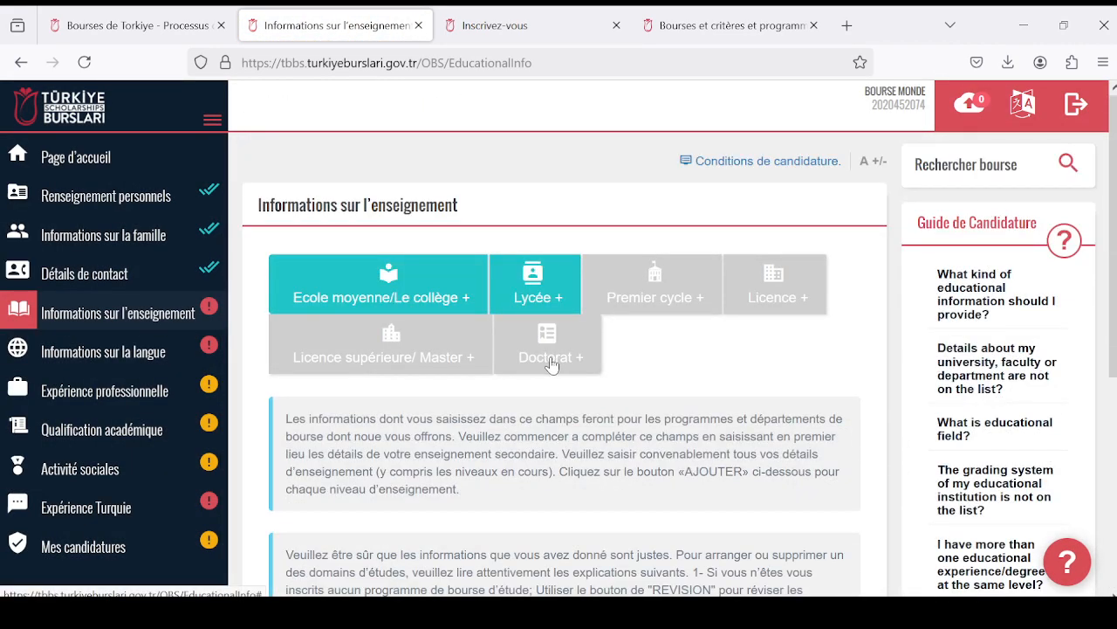
{"action": "scroll", "coordinate": [594, 376], "scroll_direction": "down", "scroll_amount": 1}
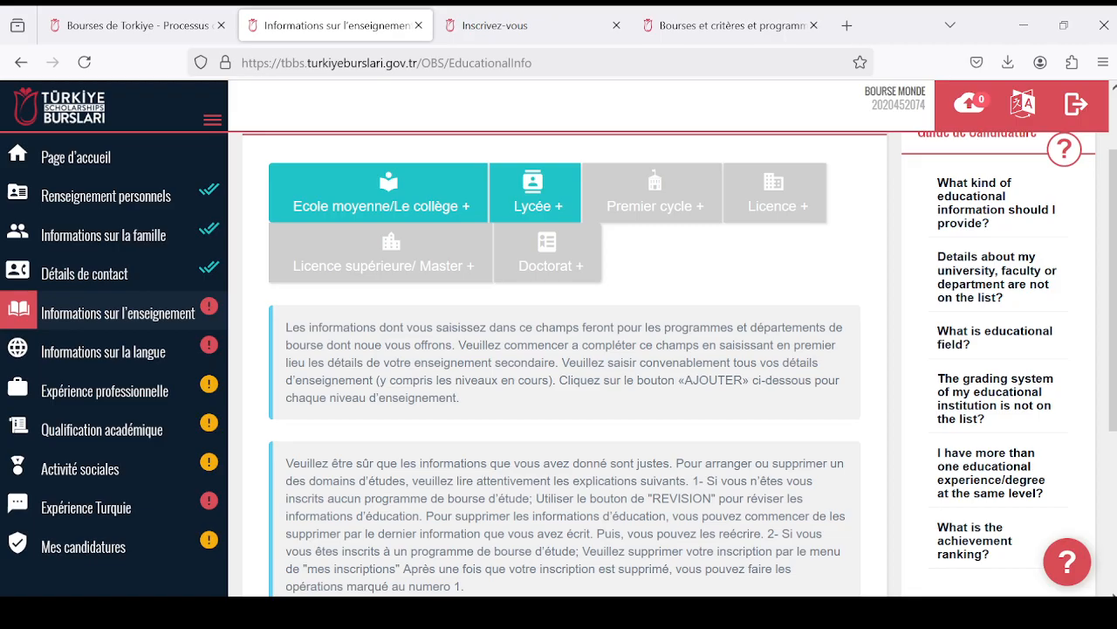
{"action": "scroll", "coordinate": [489, 285], "scroll_direction": "up", "scroll_amount": 1}
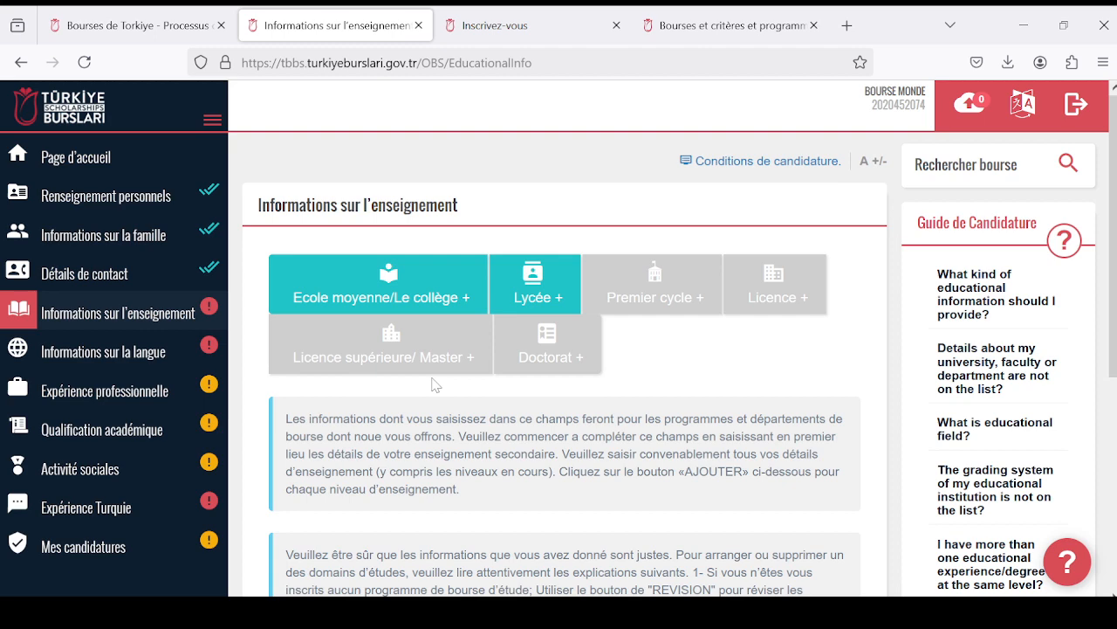
{"action": "scroll", "coordinate": [669, 369], "scroll_direction": "down", "scroll_amount": 1}
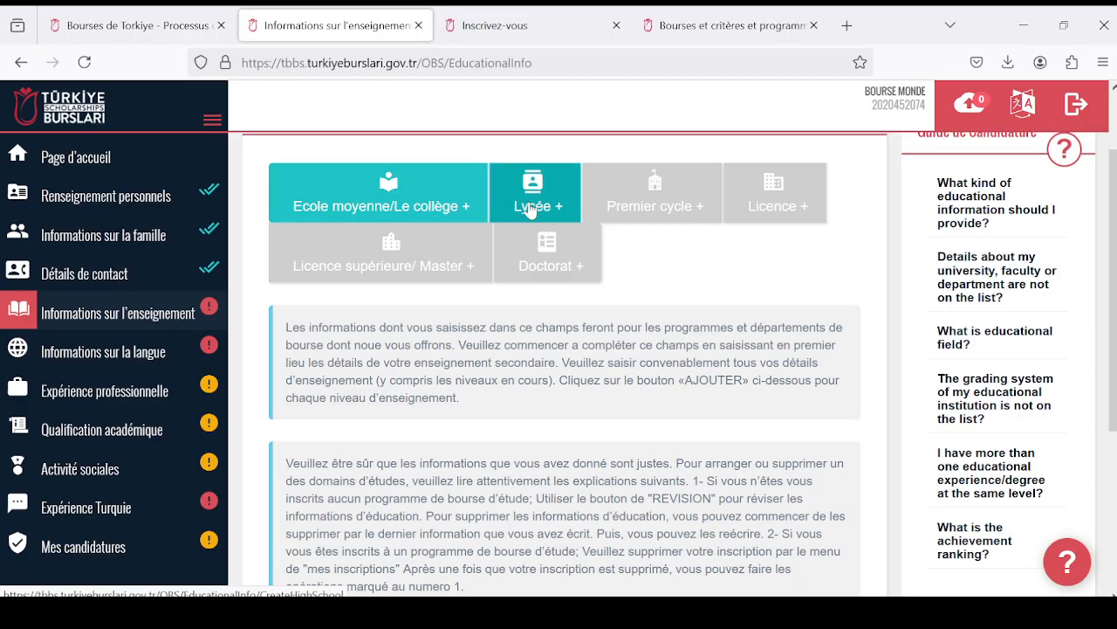
- Start a new high school (Lycée) education entry and set its country to Togo
{"action": "left_click", "coordinate": [535, 227]}
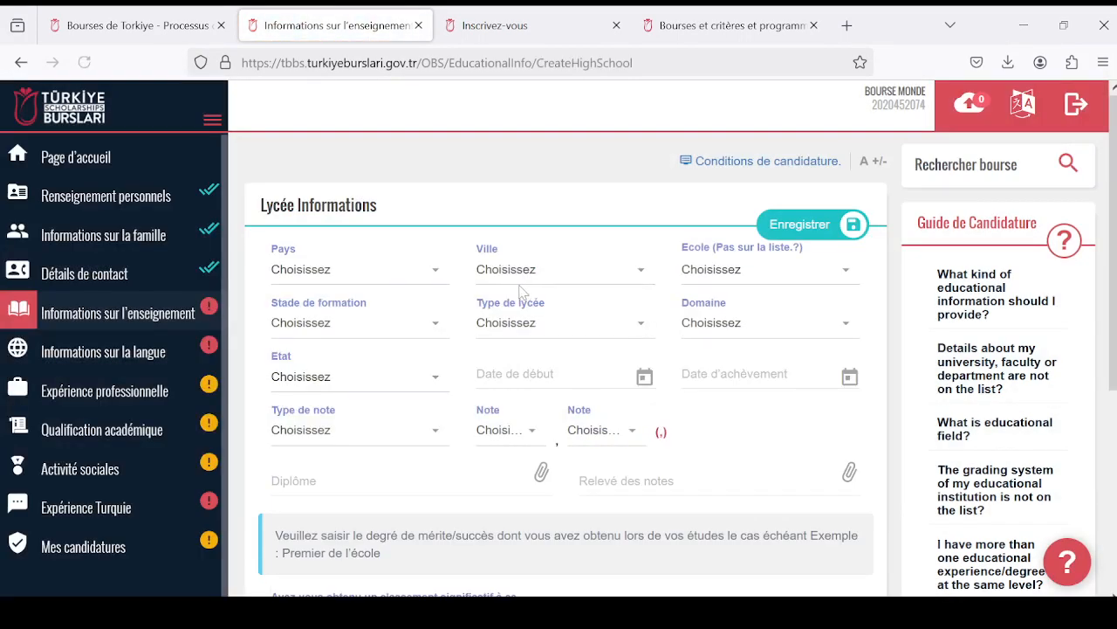
{"action": "scroll", "coordinate": [454, 279], "scroll_direction": "down", "scroll_amount": 2}
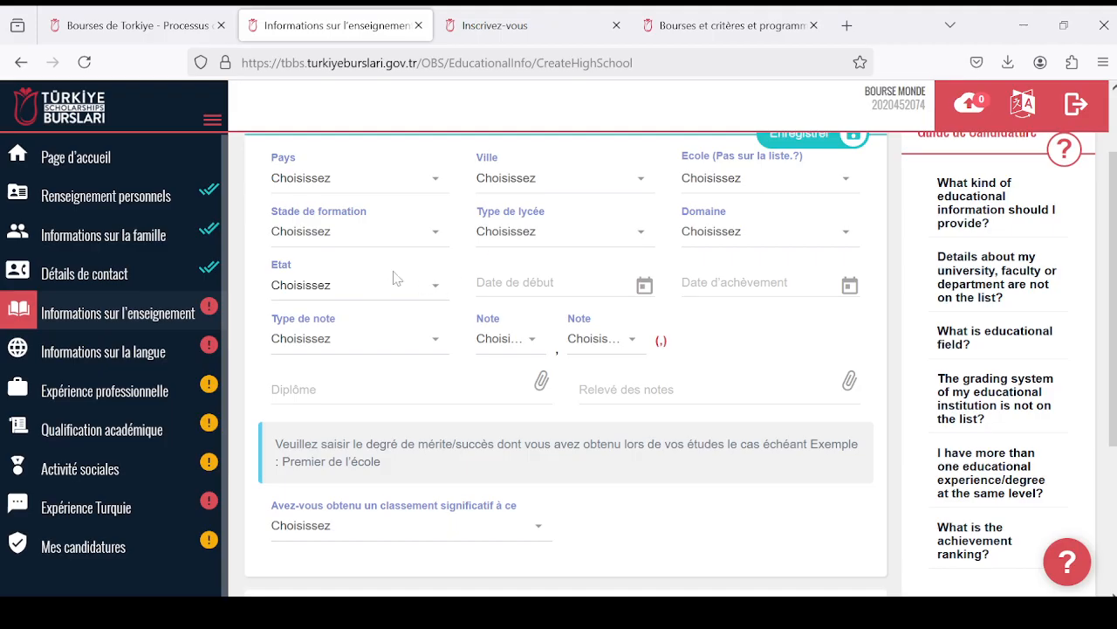
{"action": "scroll", "coordinate": [389, 279], "scroll_direction": "up", "scroll_amount": 2}
{"action": "left_click", "coordinate": [436, 273]}
{"action": "scroll", "coordinate": [428, 402], "scroll_direction": "down", "scroll_amount": 15}
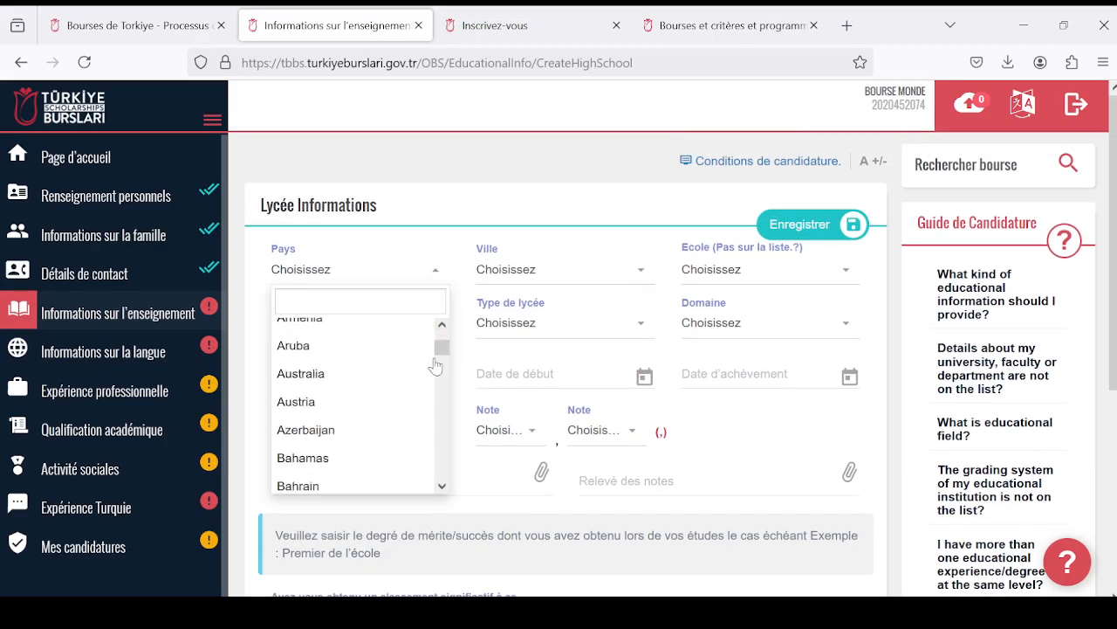
{"action": "scroll", "coordinate": [417, 441], "scroll_direction": "down", "scroll_amount": 20}
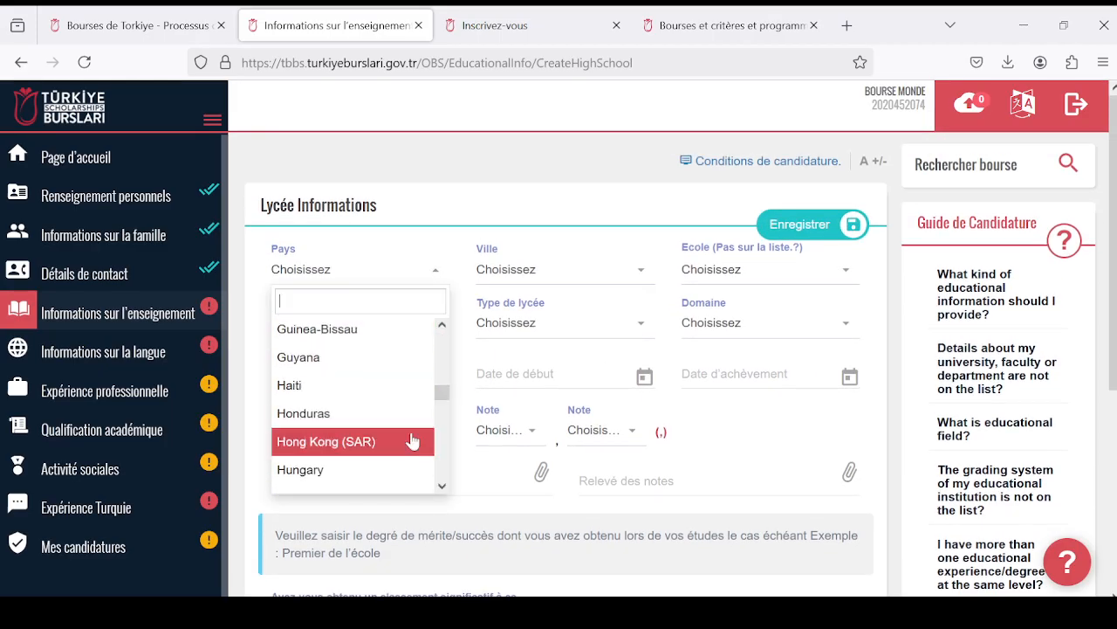
{"action": "scroll", "coordinate": [416, 437], "scroll_direction": "down", "scroll_amount": 20}
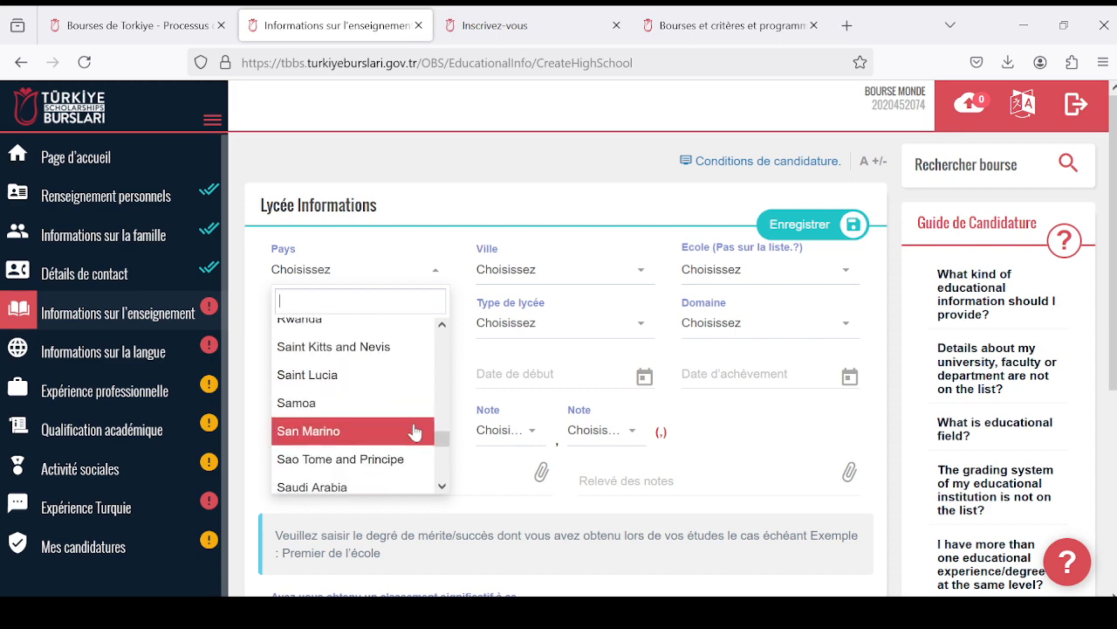
{"action": "scroll", "coordinate": [415, 430], "scroll_direction": "down", "scroll_amount": 10}
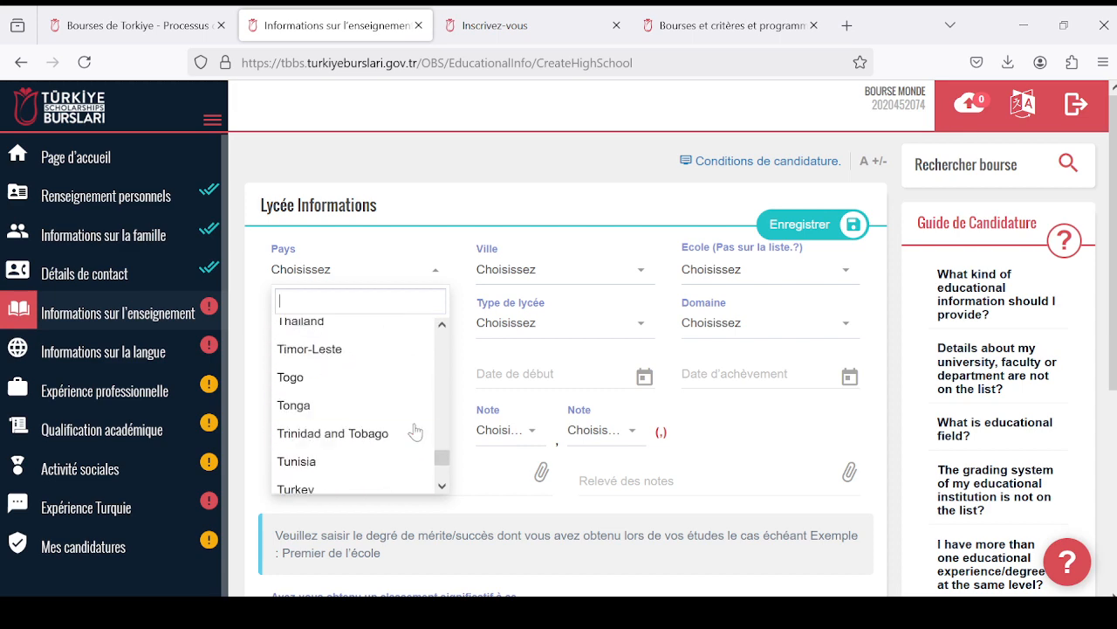
{"action": "left_click", "coordinate": [381, 378]}
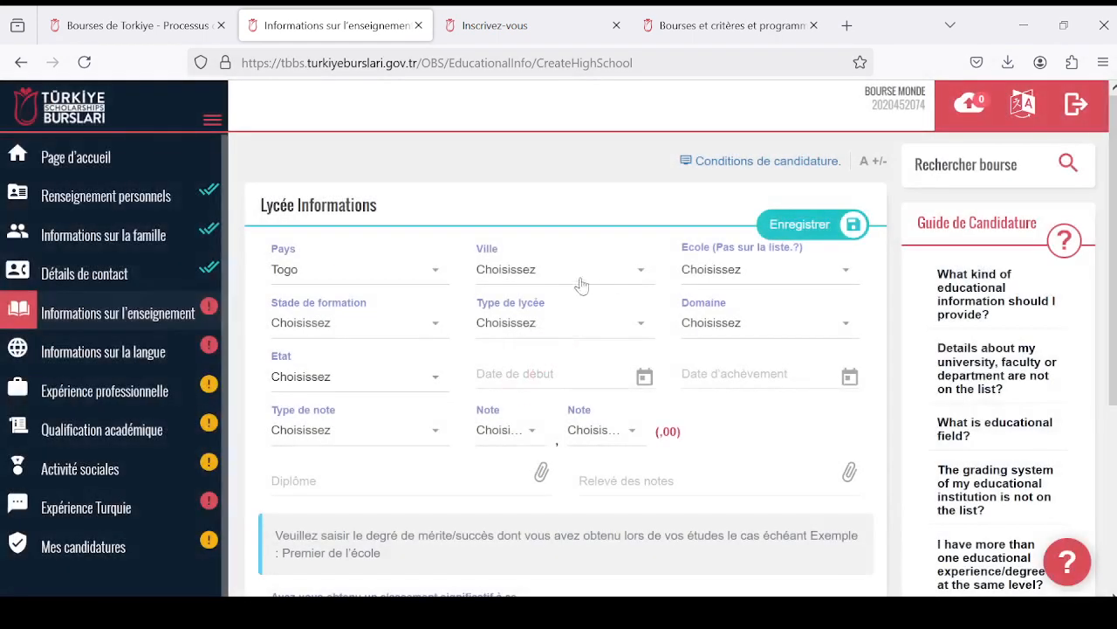
- Set the city of the high school to Lomé
{"action": "left_click", "coordinate": [638, 275]}
{"action": "scroll", "coordinate": [624, 381], "scroll_direction": "down", "scroll_amount": 10}
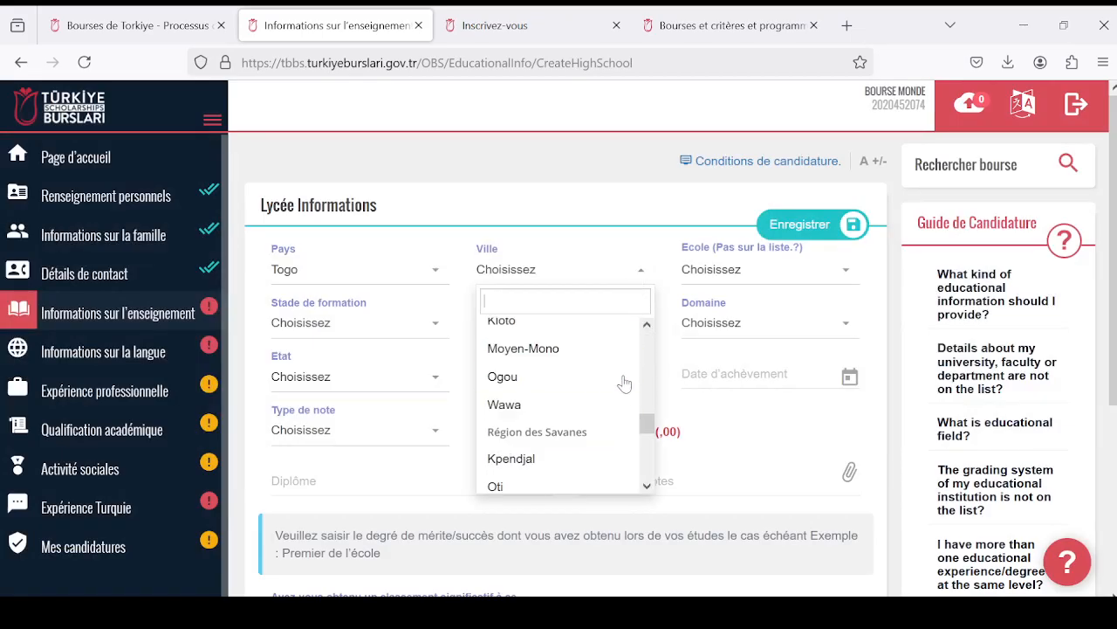
{"action": "scroll", "coordinate": [624, 381], "scroll_direction": "up", "scroll_amount": 10}
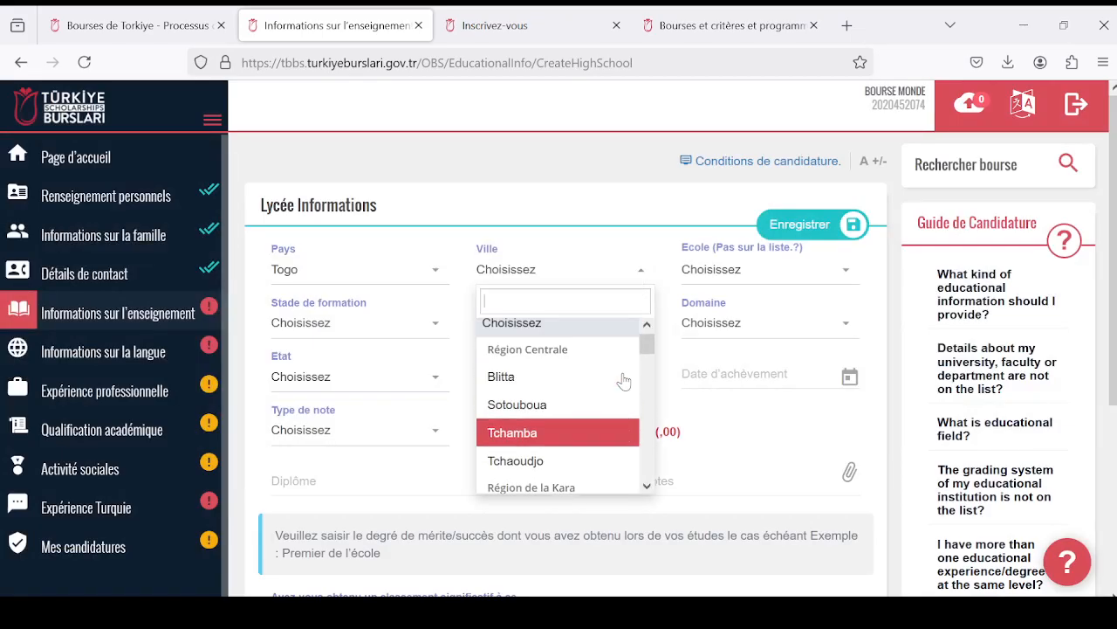
{"action": "scroll", "coordinate": [624, 380], "scroll_direction": "down", "scroll_amount": 6}
{"action": "scroll", "coordinate": [624, 379], "scroll_direction": "down", "scroll_amount": 4}
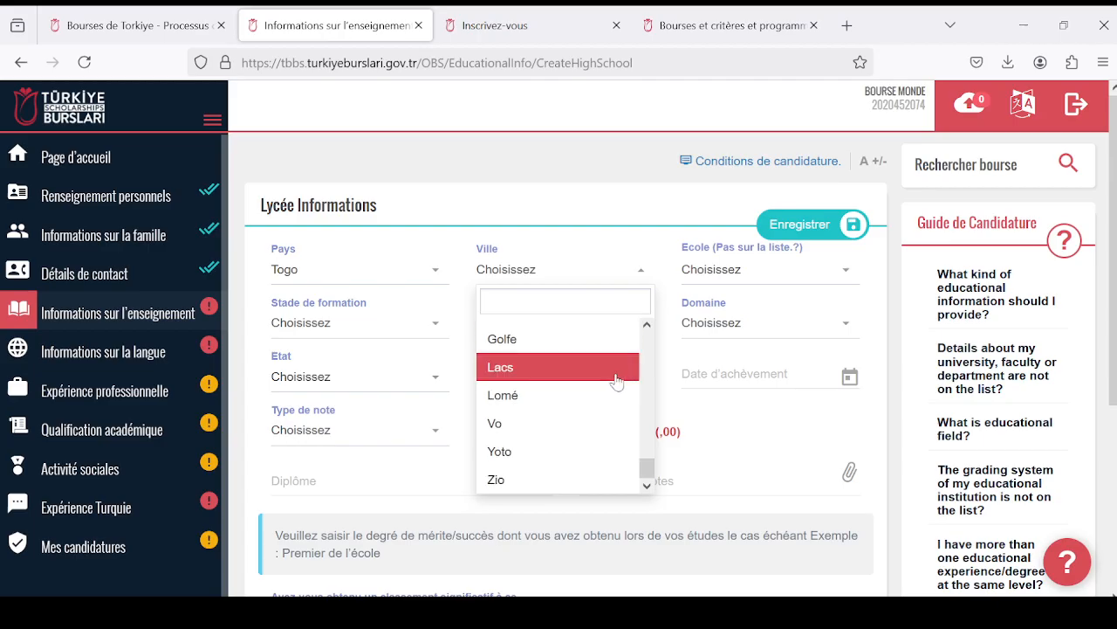
{"action": "left_click", "coordinate": [607, 395]}
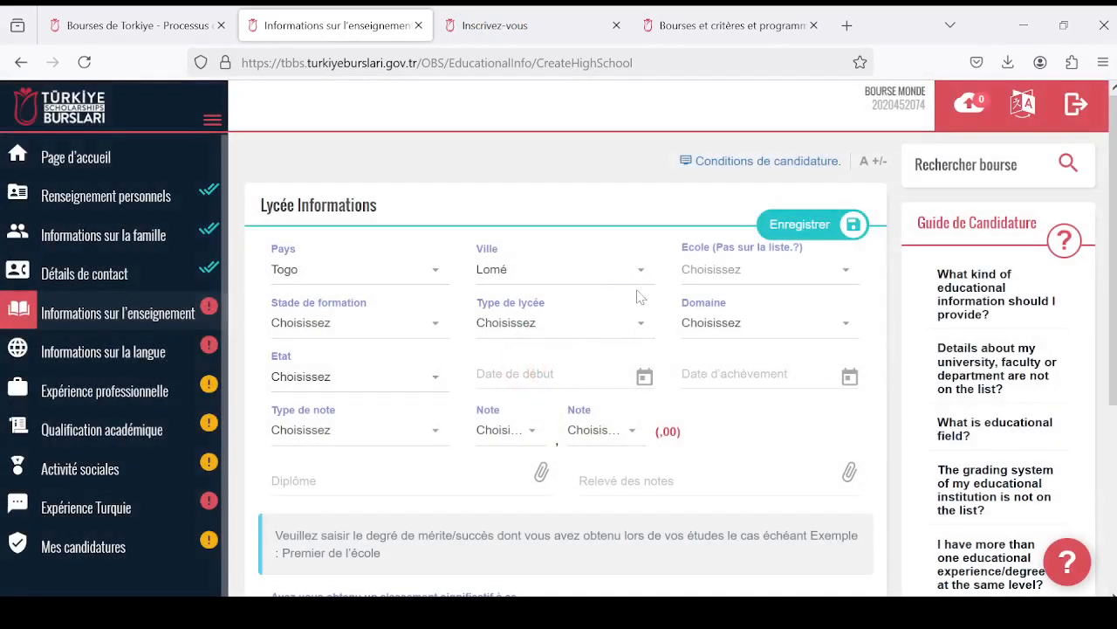
- Look through the list of schools in Lomé and choose ECOLE İNTERNATİONALE ARC-EN-CİEL as the high school
{"action": "left_click", "coordinate": [845, 275]}
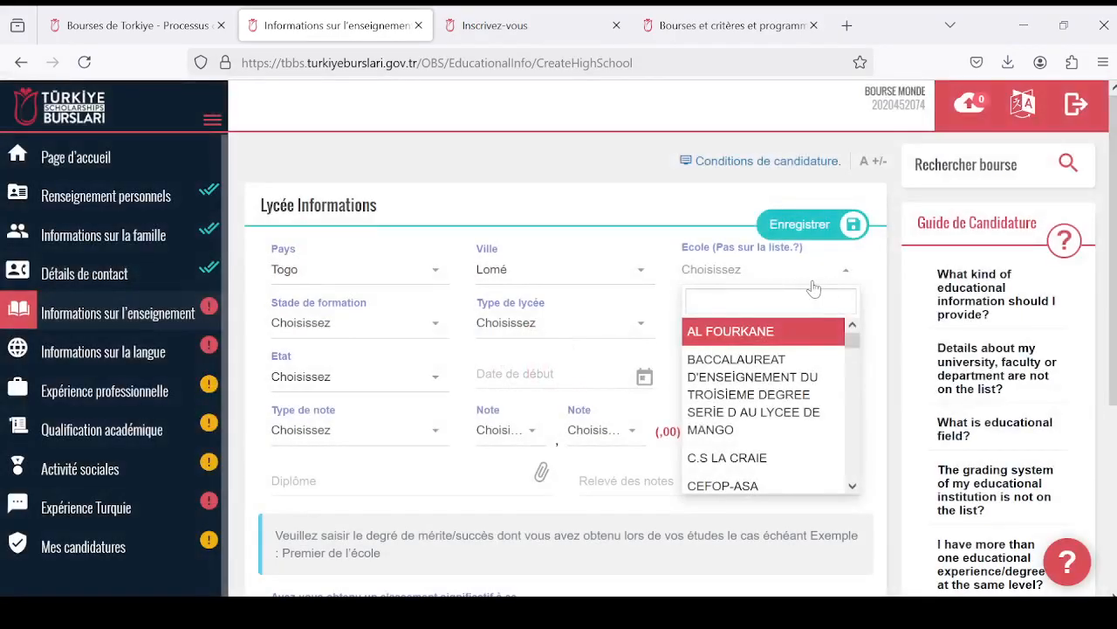
{"action": "scroll", "coordinate": [816, 327], "scroll_direction": "down", "scroll_amount": 2}
{"action": "scroll", "coordinate": [776, 262], "scroll_direction": "up", "scroll_amount": 2}
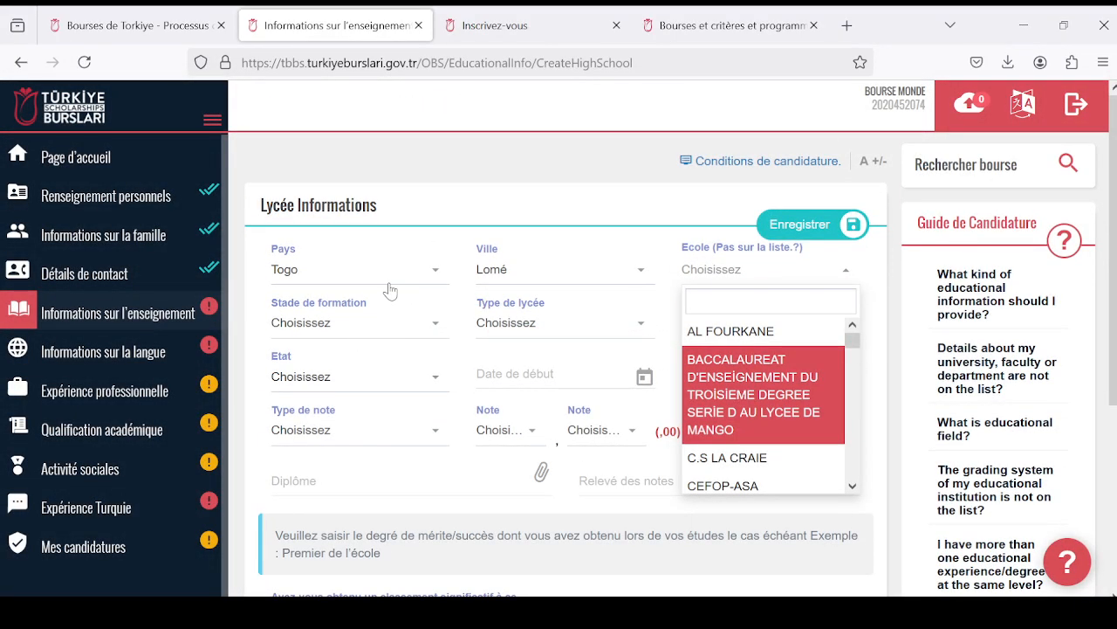
{"action": "scroll", "coordinate": [793, 395], "scroll_direction": "down", "scroll_amount": 8}
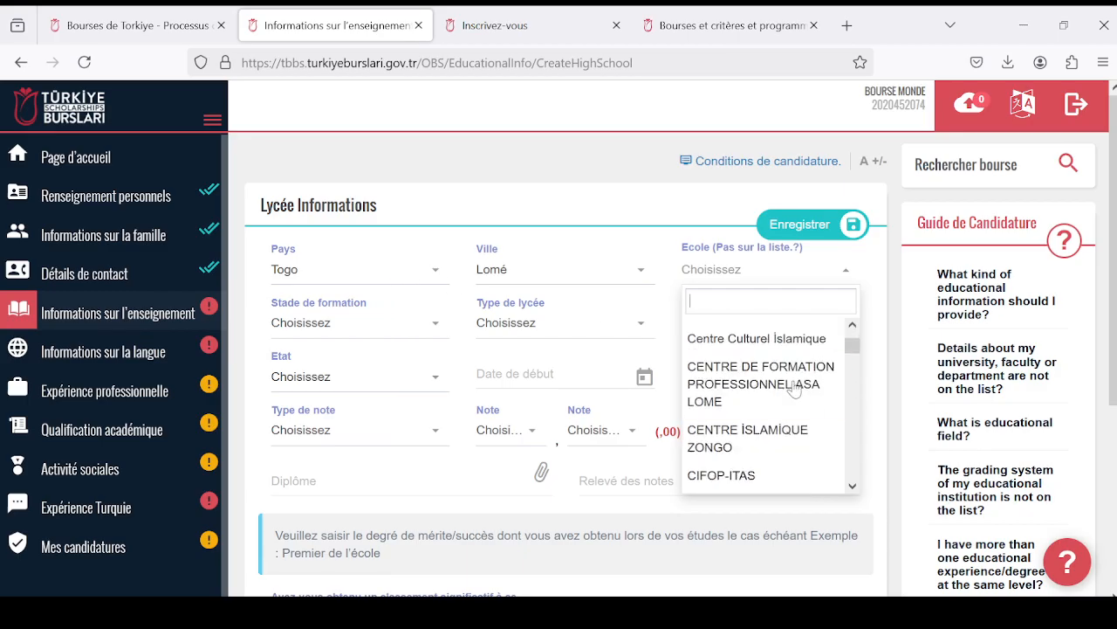
{"action": "scroll", "coordinate": [790, 384], "scroll_direction": "down", "scroll_amount": 8}
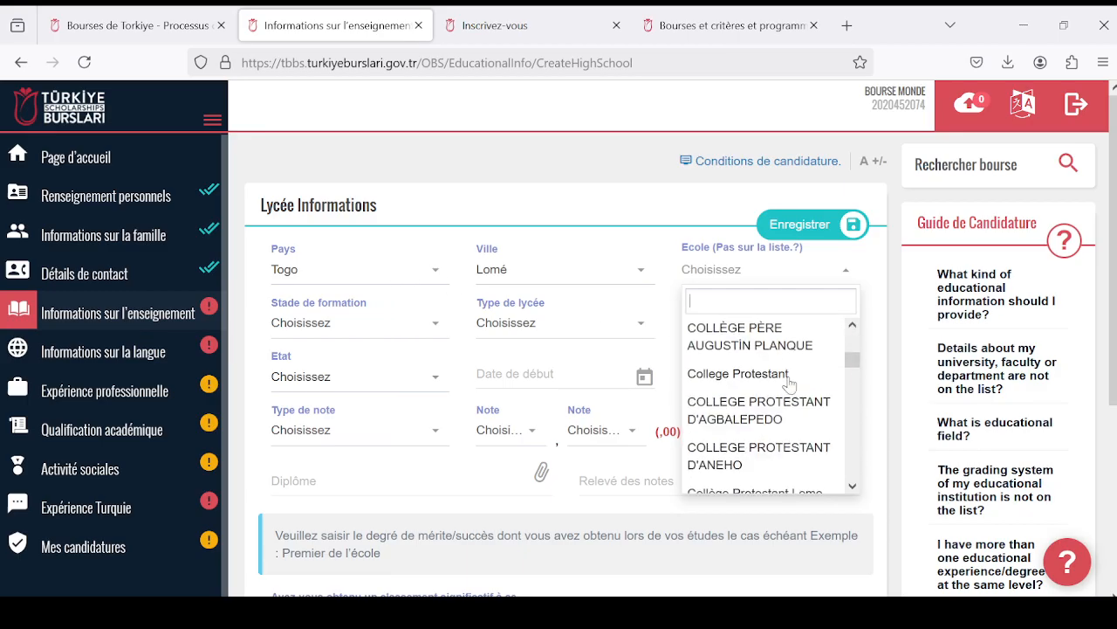
{"action": "scroll", "coordinate": [788, 380], "scroll_direction": "down", "scroll_amount": 10}
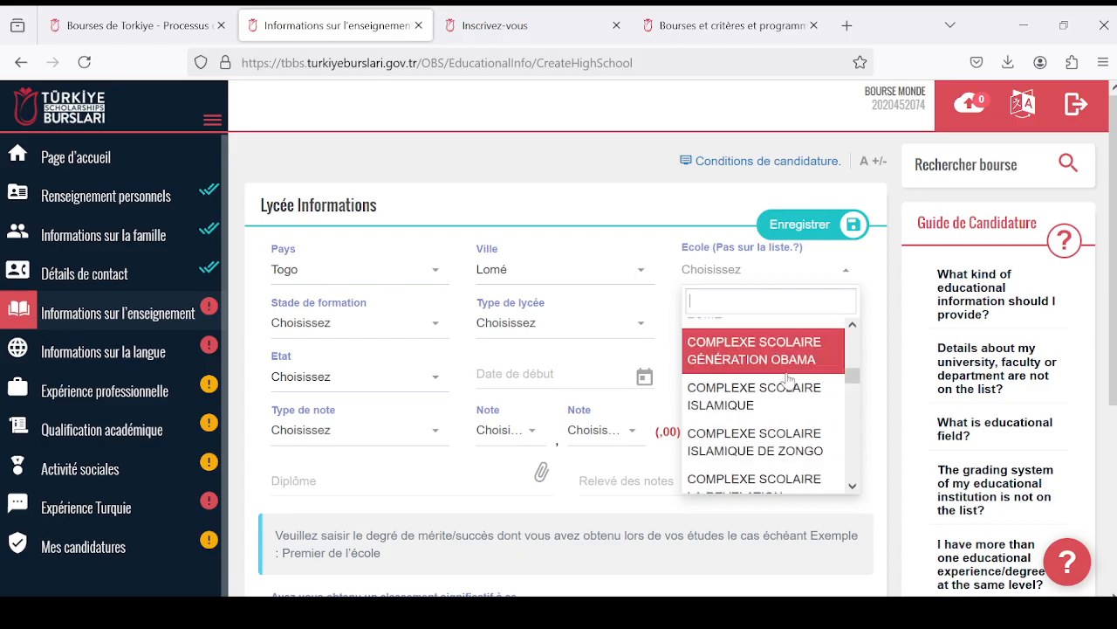
{"action": "scroll", "coordinate": [779, 379], "scroll_direction": "down", "scroll_amount": 3}
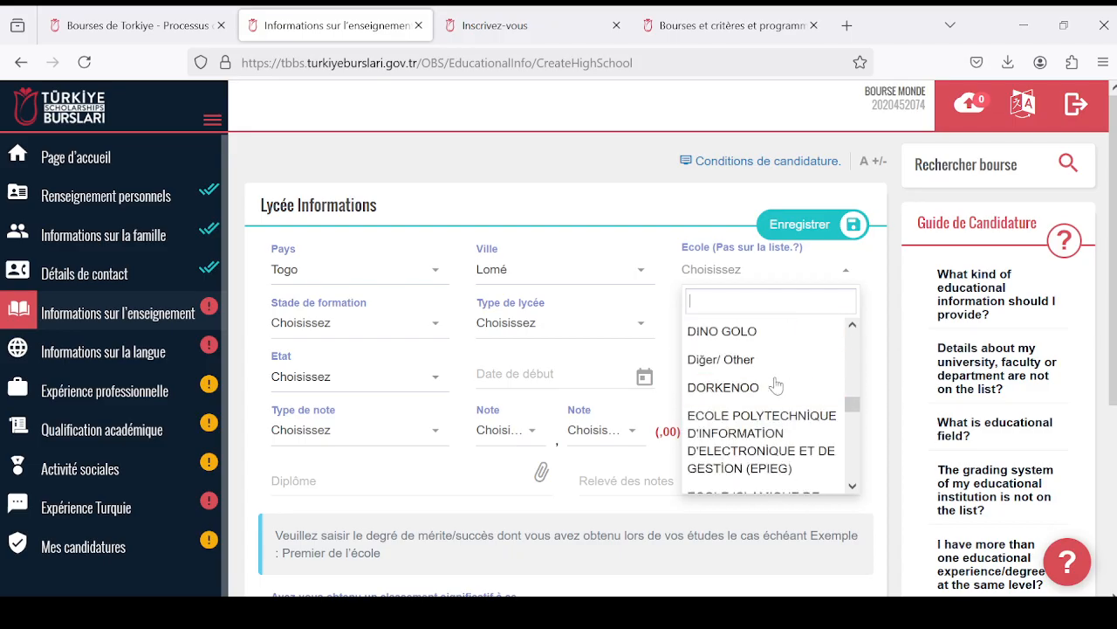
{"action": "scroll", "coordinate": [776, 385], "scroll_direction": "up", "scroll_amount": 10}
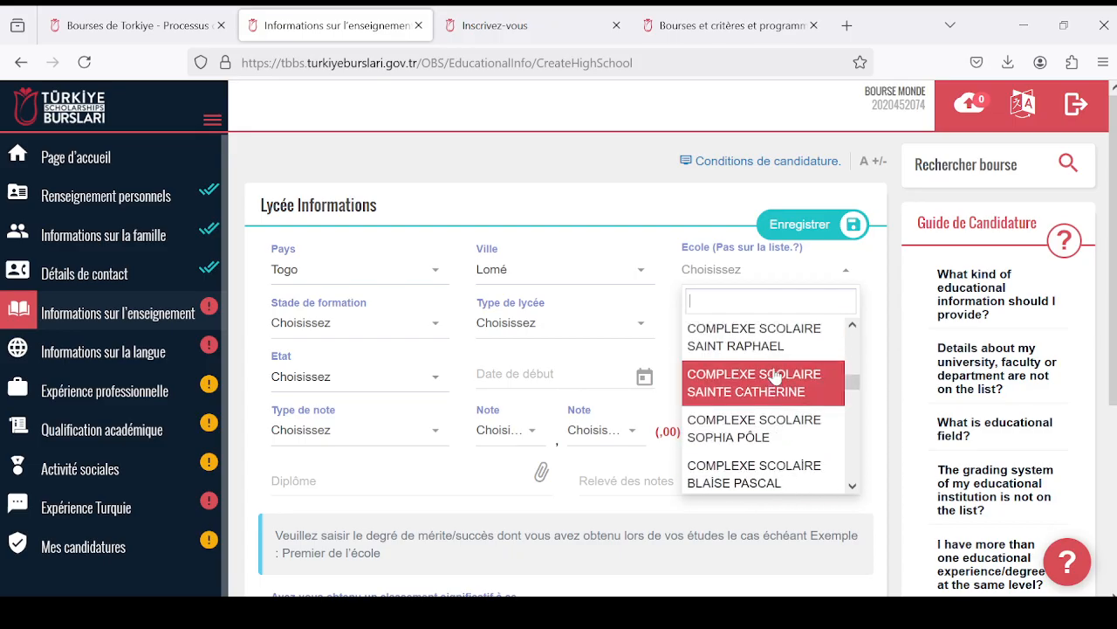
{"action": "scroll", "coordinate": [774, 375], "scroll_direction": "up", "scroll_amount": 5}
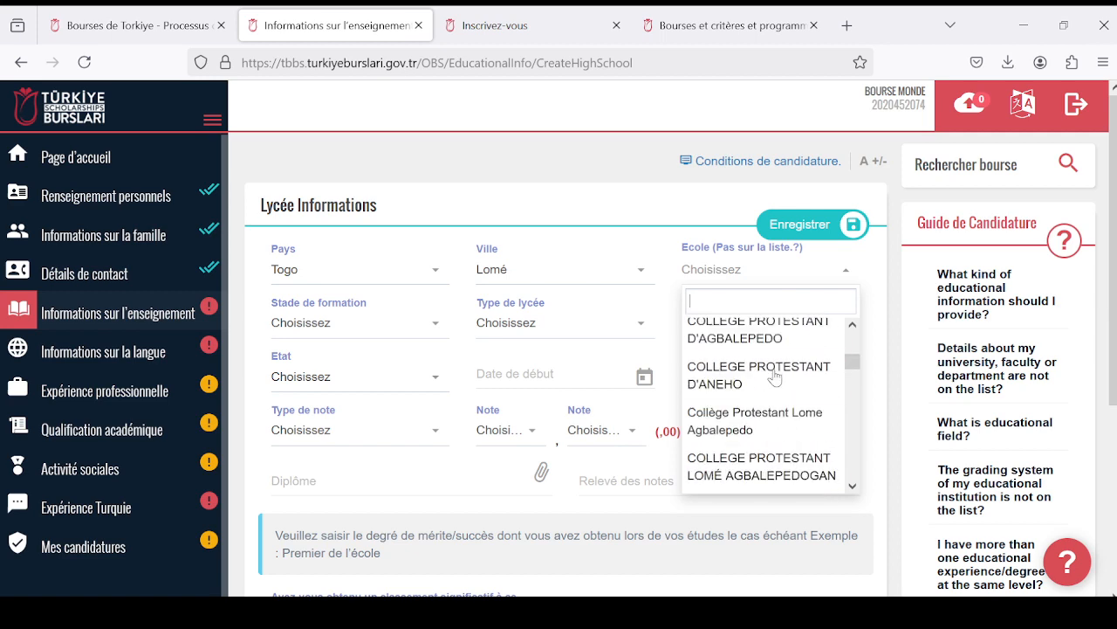
{"action": "scroll", "coordinate": [773, 371], "scroll_direction": "down", "scroll_amount": 2}
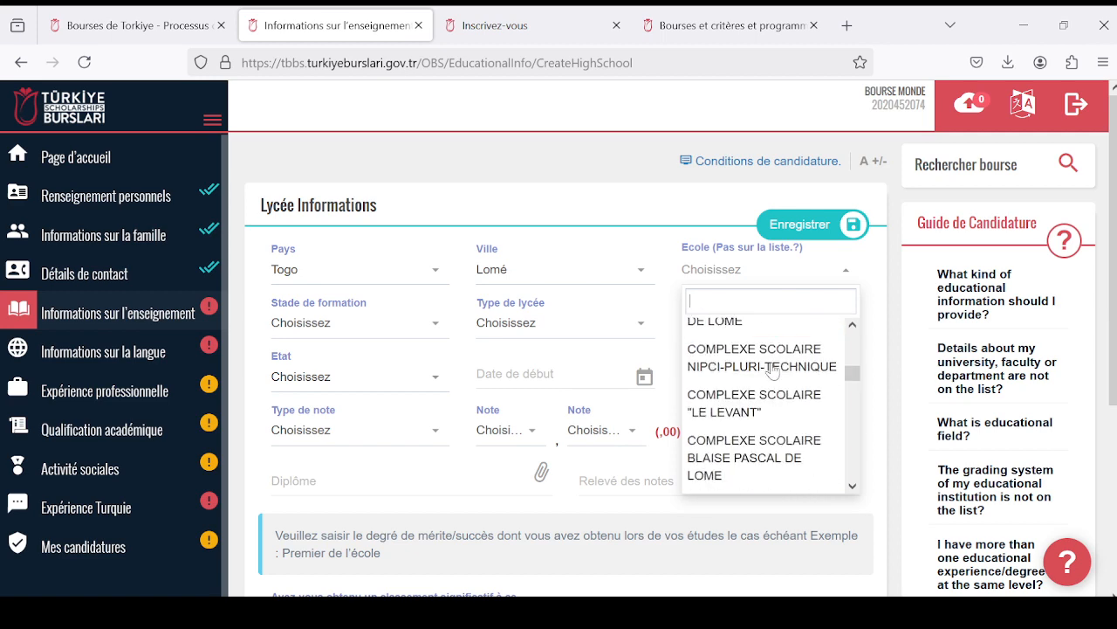
{"action": "scroll", "coordinate": [769, 373], "scroll_direction": "down", "scroll_amount": 8}
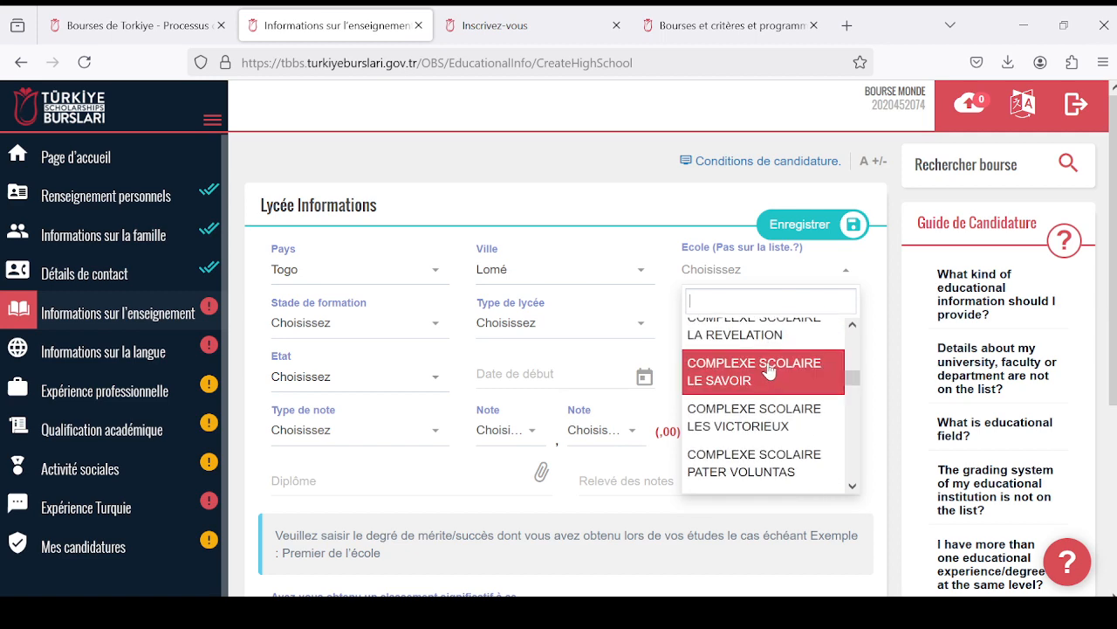
{"action": "scroll", "coordinate": [768, 371], "scroll_direction": "down", "scroll_amount": 8}
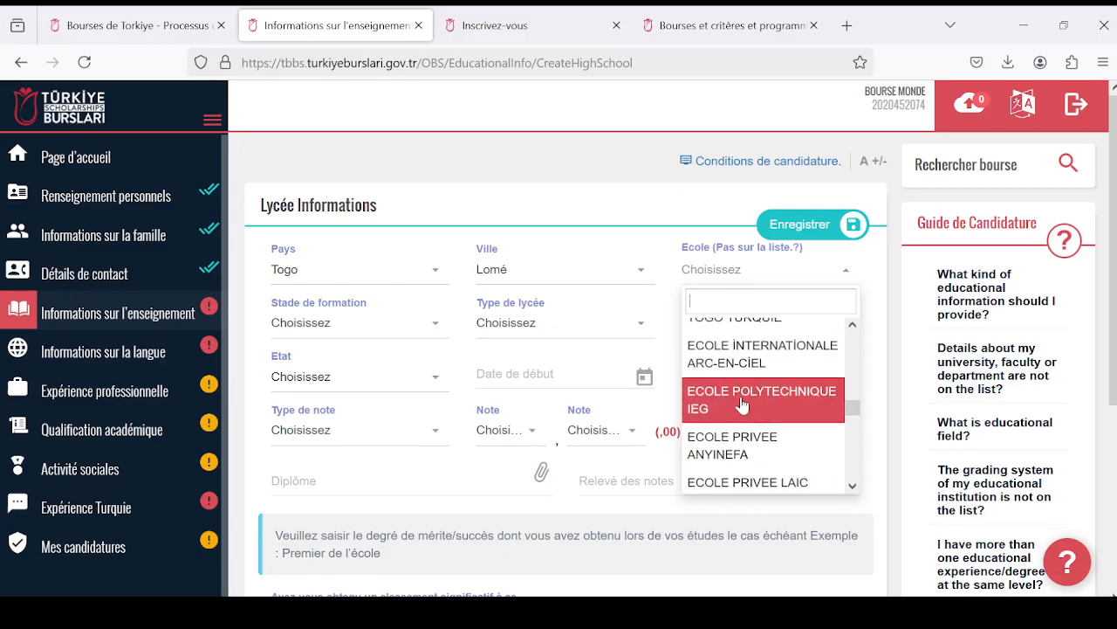
{"action": "left_click", "coordinate": [755, 367]}
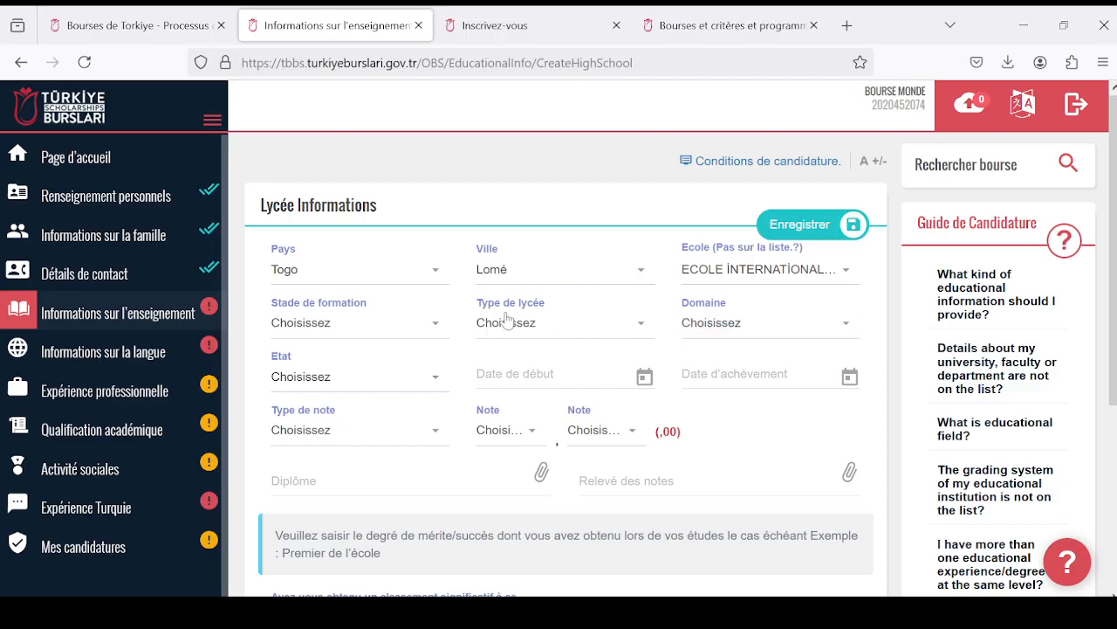
- Set the high school's education stage (Stade de formation) to Secondary Education
{"action": "left_click", "coordinate": [435, 325]}
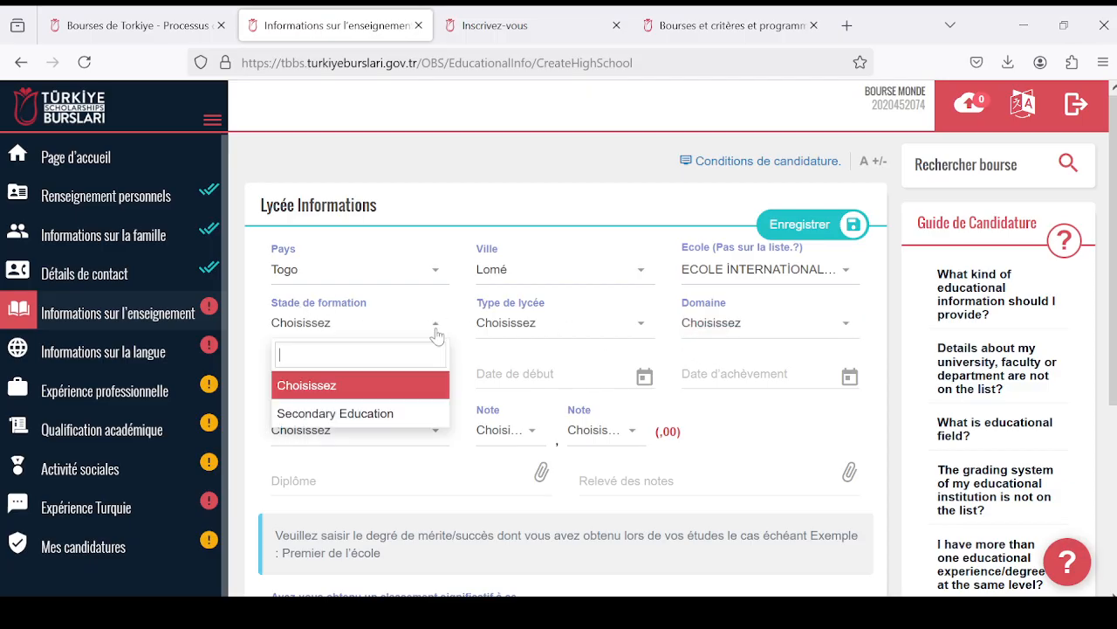
{"action": "scroll", "coordinate": [415, 300], "scroll_direction": "down", "scroll_amount": 2}
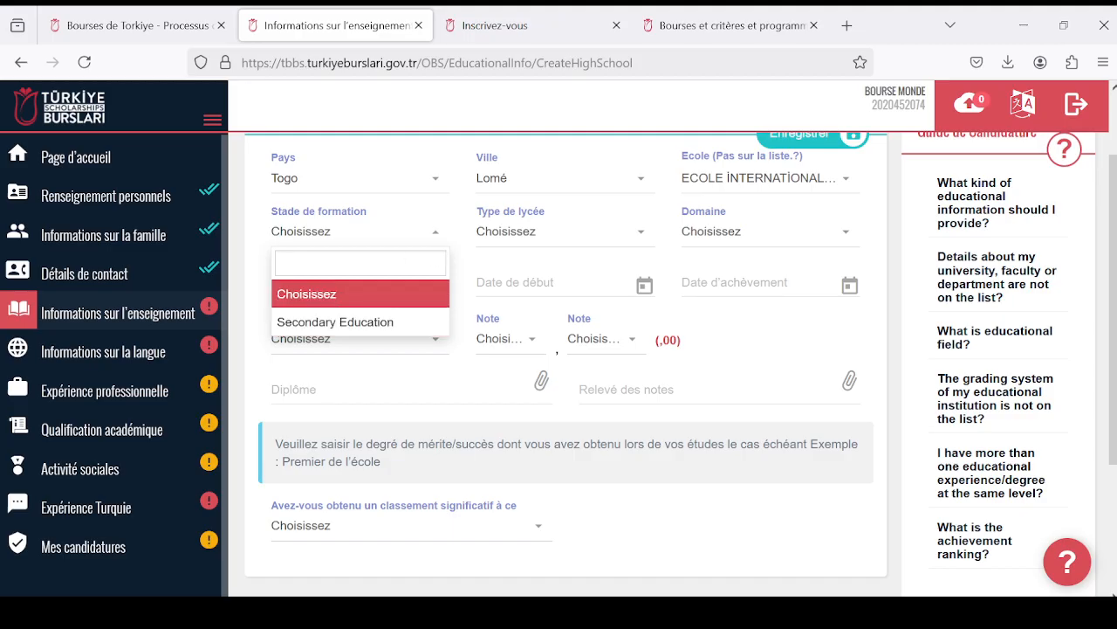
{"action": "scroll", "coordinate": [367, 215], "scroll_direction": "down", "scroll_amount": 2}
{"action": "scroll", "coordinate": [379, 385], "scroll_direction": "up", "scroll_amount": 4}
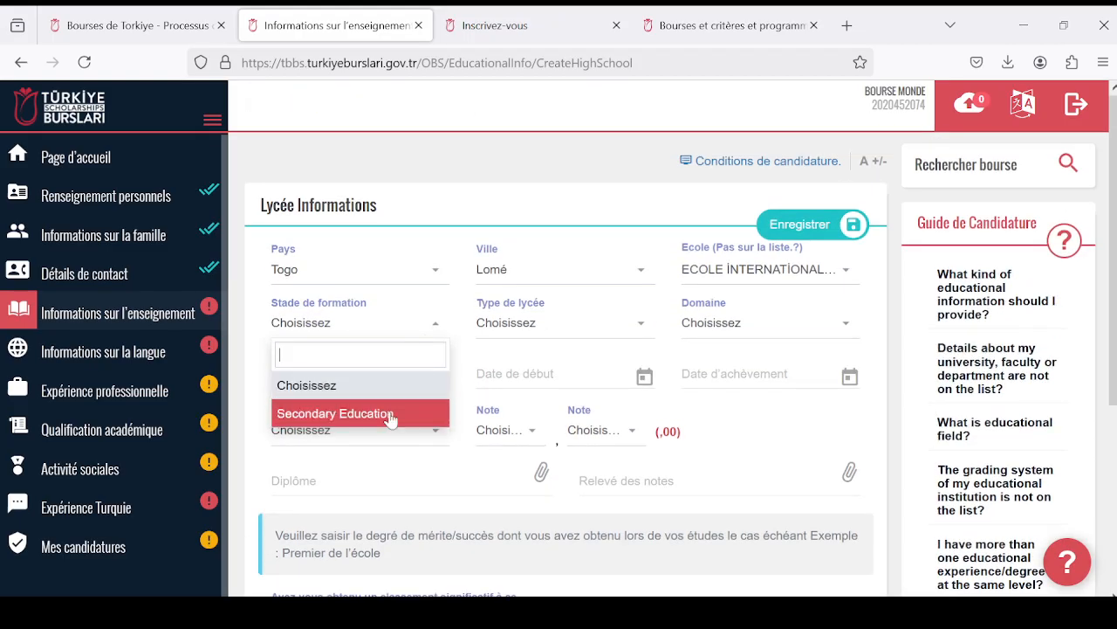
{"action": "left_click", "coordinate": [390, 414]}
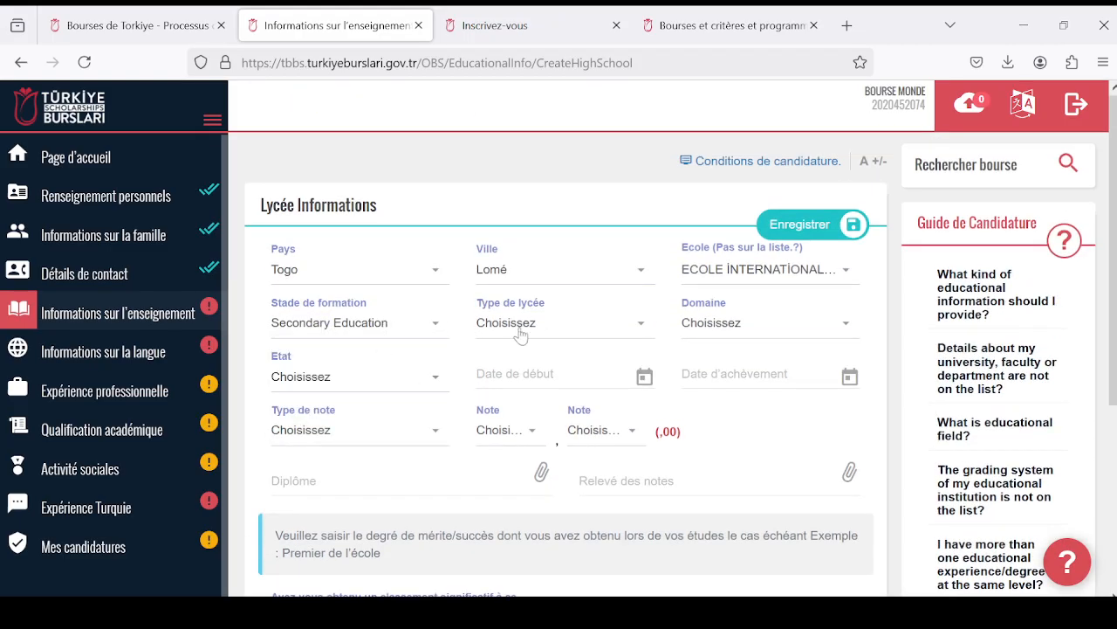
- Review the available high school types and set the Type de lycée to General High School
{"action": "left_click", "coordinate": [642, 326]}
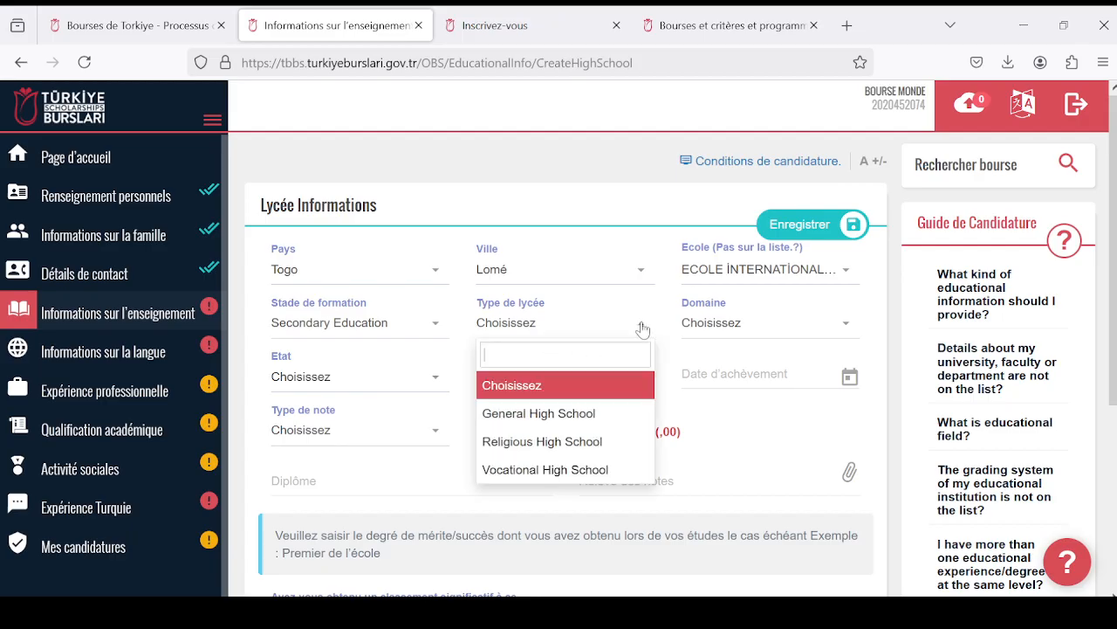
{"action": "scroll", "coordinate": [599, 344], "scroll_direction": "down", "scroll_amount": 2}
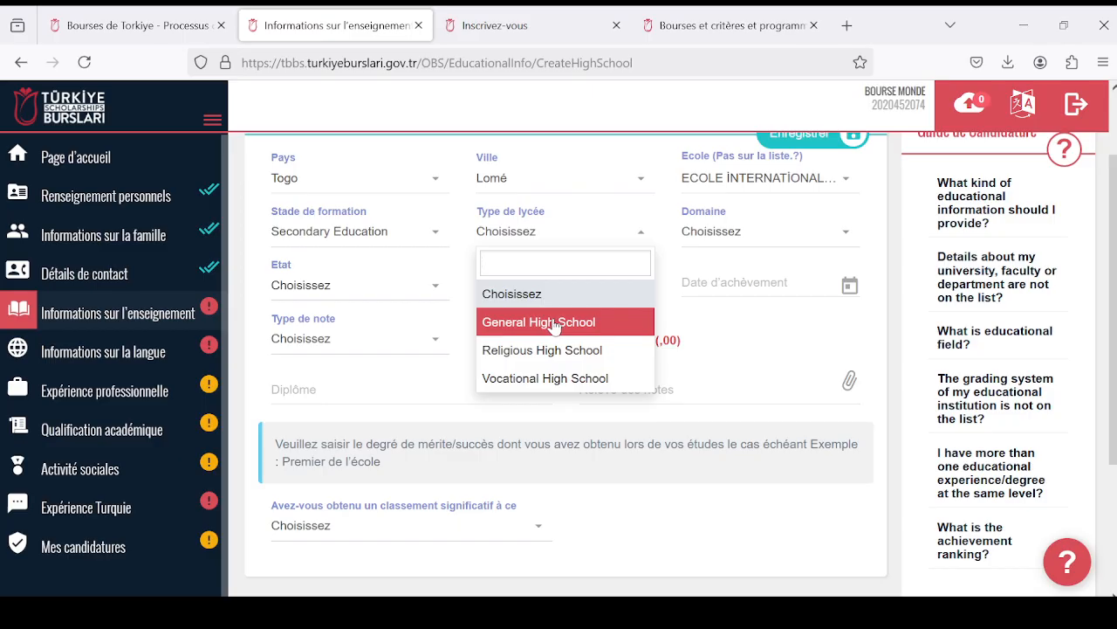
{"action": "scroll", "coordinate": [555, 327], "scroll_direction": "up", "scroll_amount": 2}
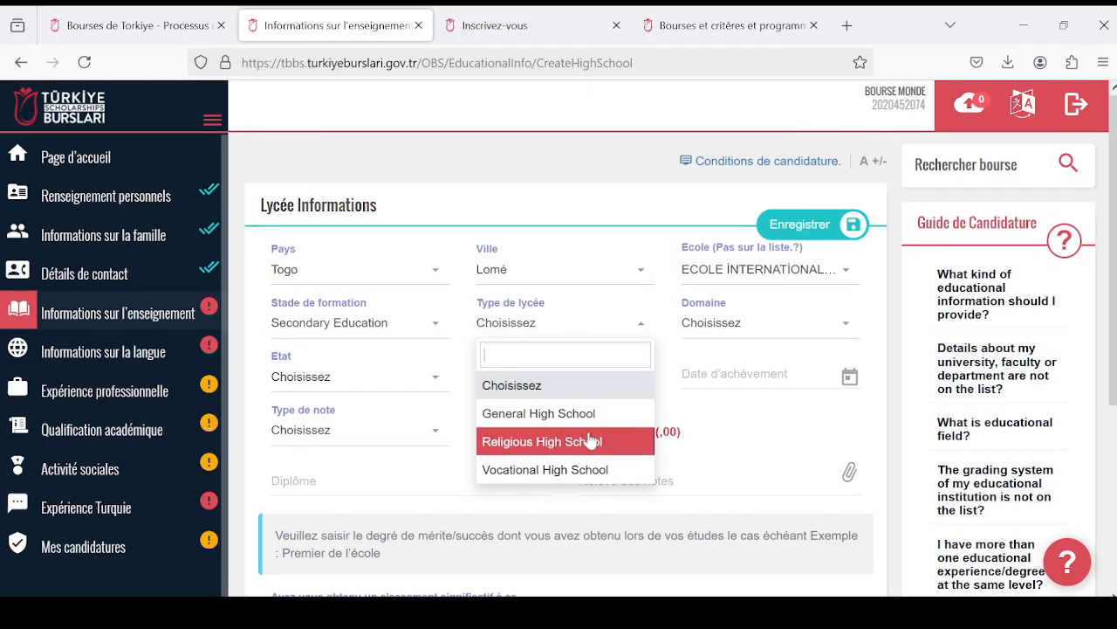
{"action": "scroll", "coordinate": [589, 441], "scroll_direction": "down", "scroll_amount": 2}
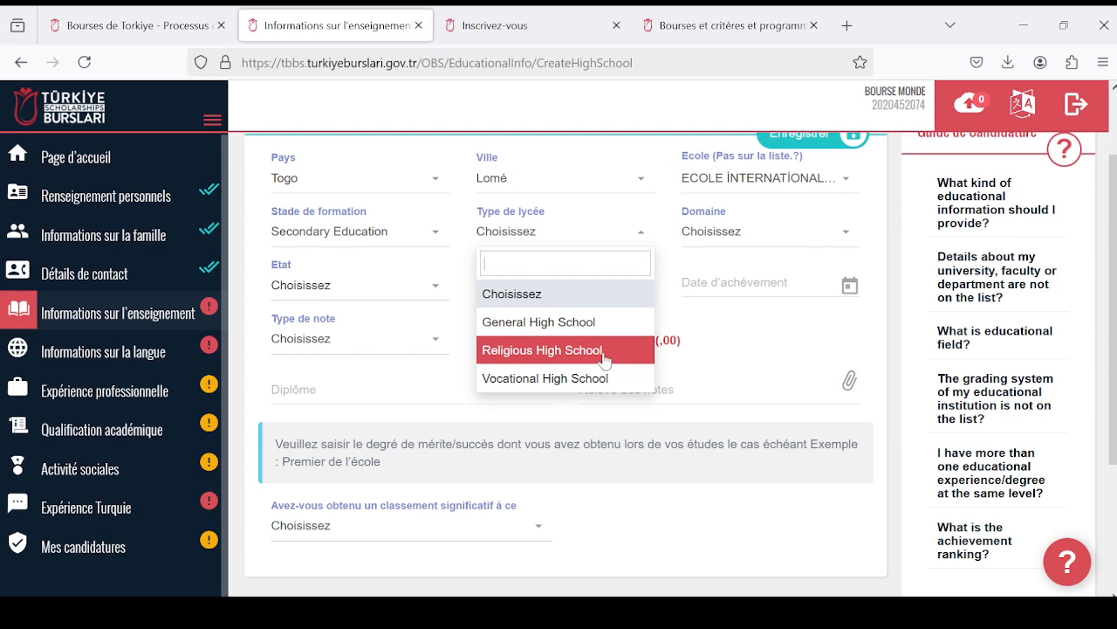
{"action": "scroll", "coordinate": [603, 358], "scroll_direction": "up", "scroll_amount": 2}
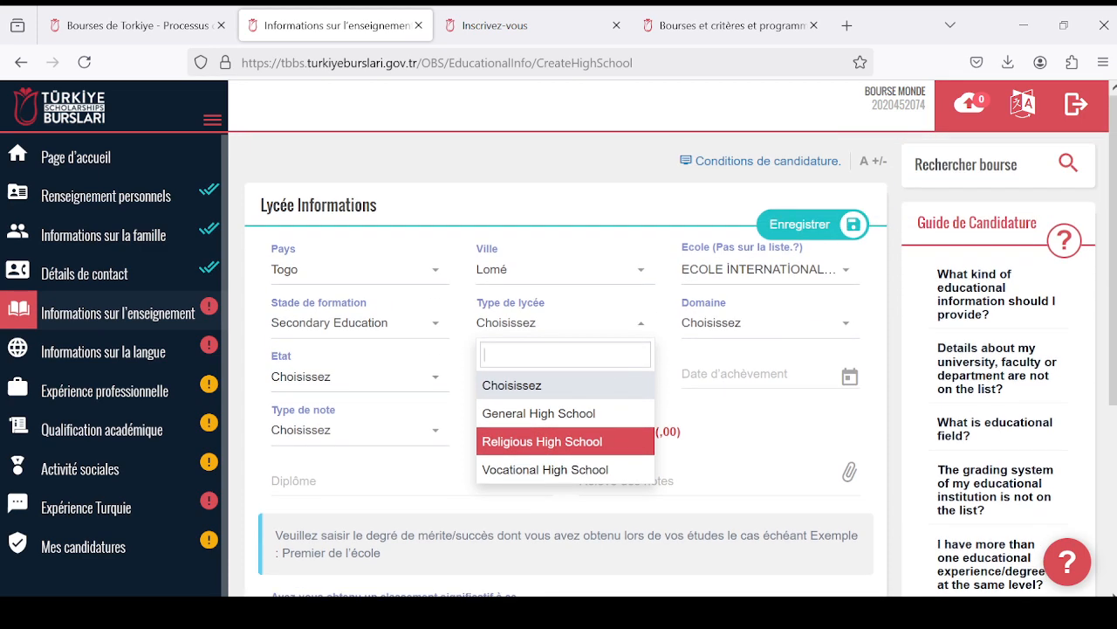
{"action": "scroll", "coordinate": [602, 358], "scroll_direction": "down", "scroll_amount": 2}
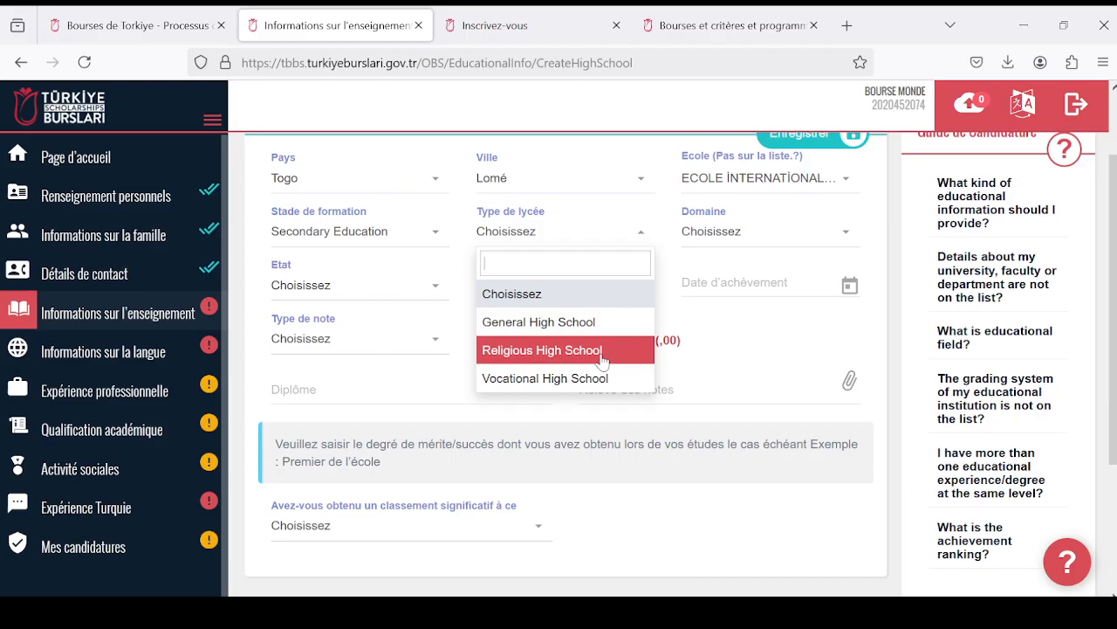
{"action": "left_click", "coordinate": [590, 322]}
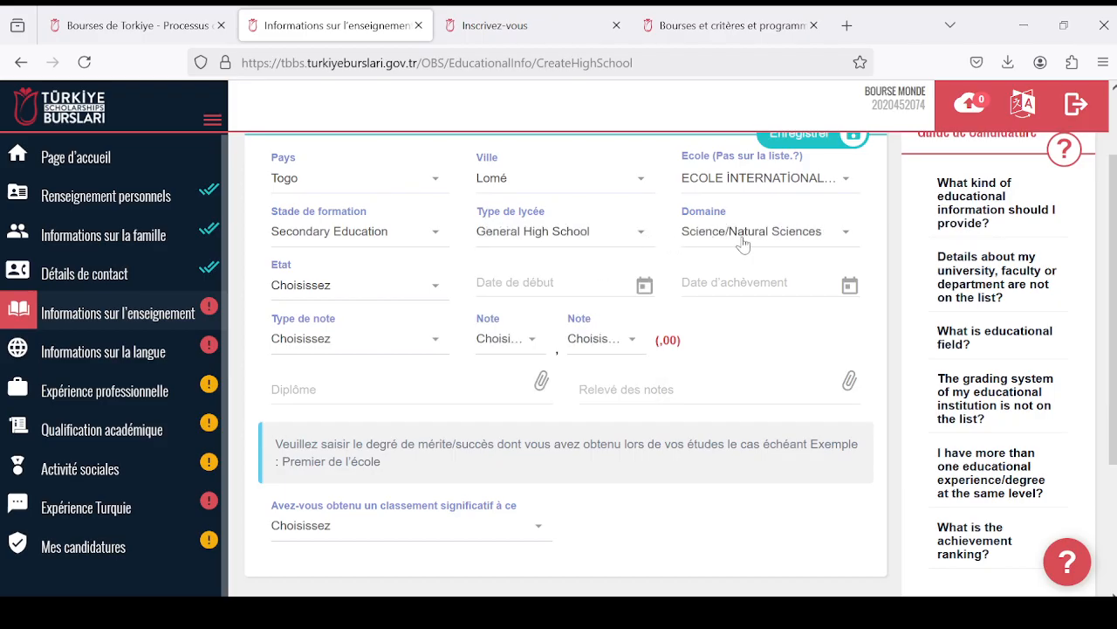
- Choose Science/Natural Sciences as the high school's field (Domaine) and set its status (Etat) to Diplômé
{"action": "left_click", "coordinate": [840, 235]}
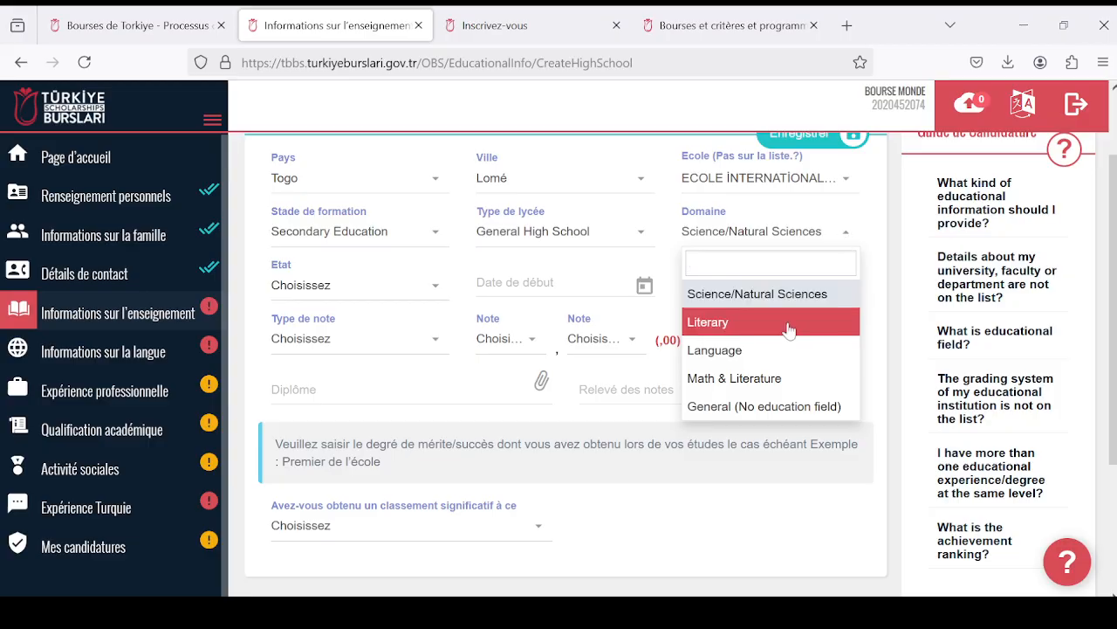
{"action": "scroll", "coordinate": [786, 323], "scroll_direction": "down", "scroll_amount": 2}
{"action": "scroll", "coordinate": [792, 294], "scroll_direction": "up", "scroll_amount": 2}
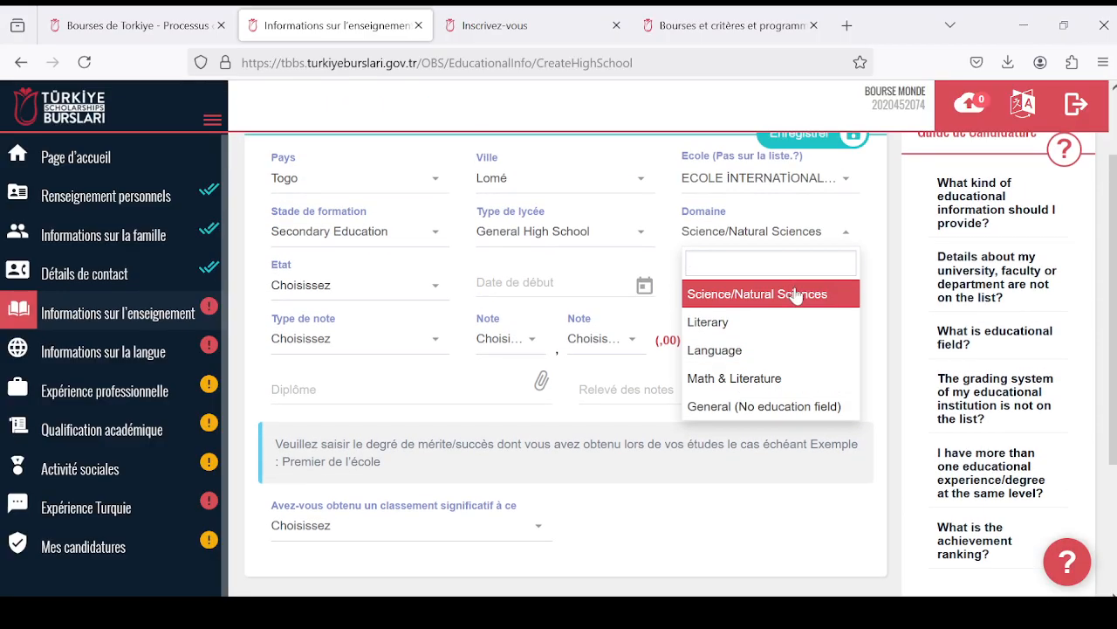
{"action": "scroll", "coordinate": [796, 295], "scroll_direction": "down", "scroll_amount": 2}
{"action": "scroll", "coordinate": [796, 295], "scroll_direction": "up", "scroll_amount": 2}
{"action": "left_click", "coordinate": [805, 298]}
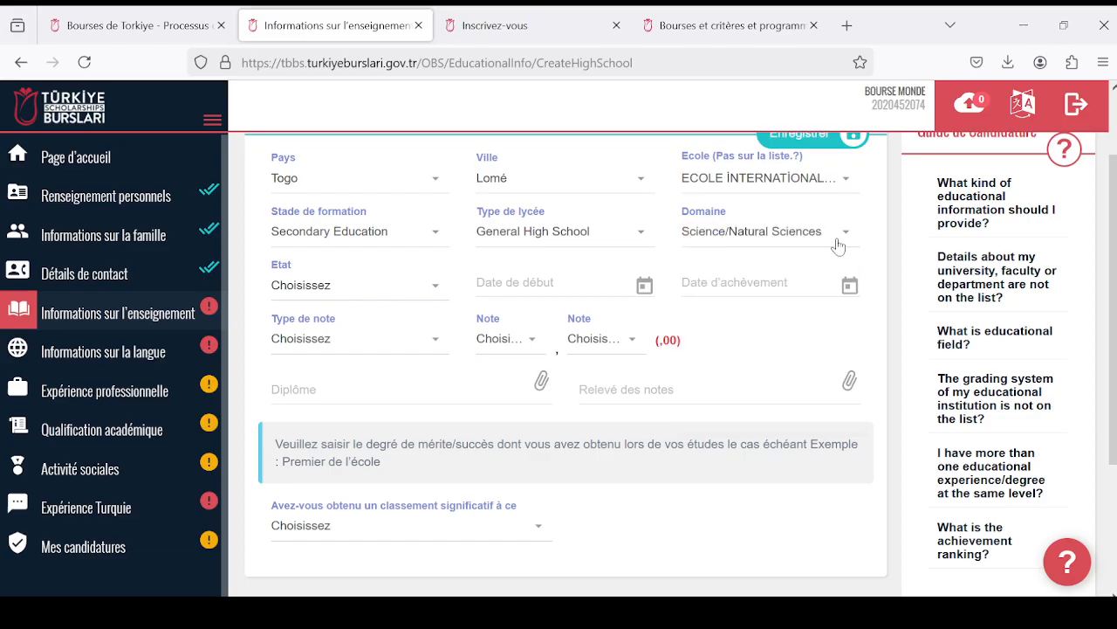
{"action": "left_click", "coordinate": [439, 289]}
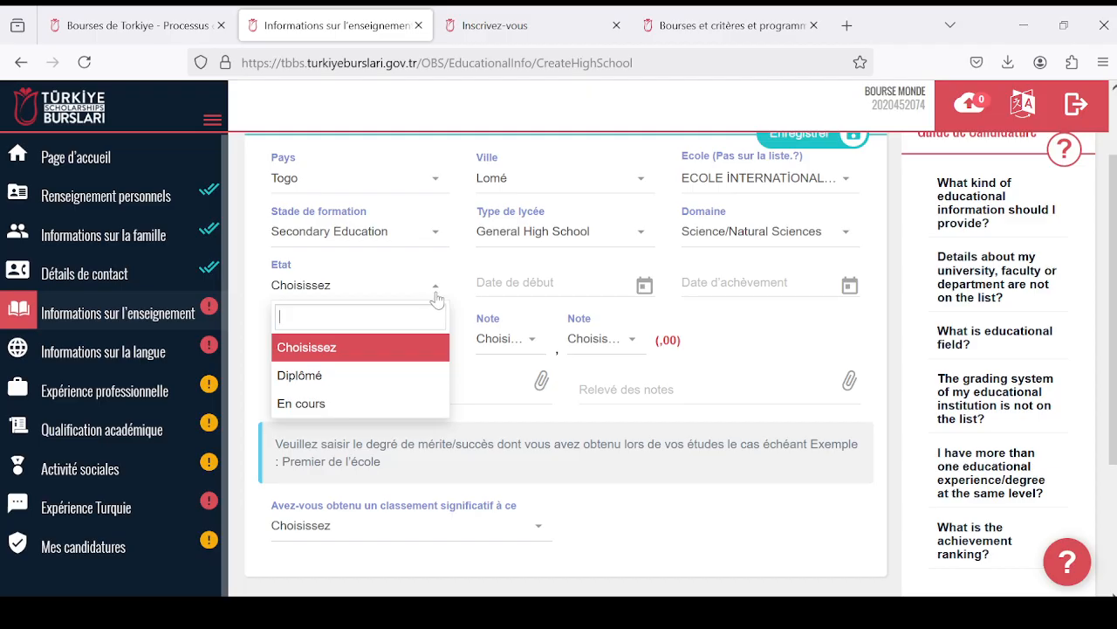
{"action": "left_click", "coordinate": [386, 376]}
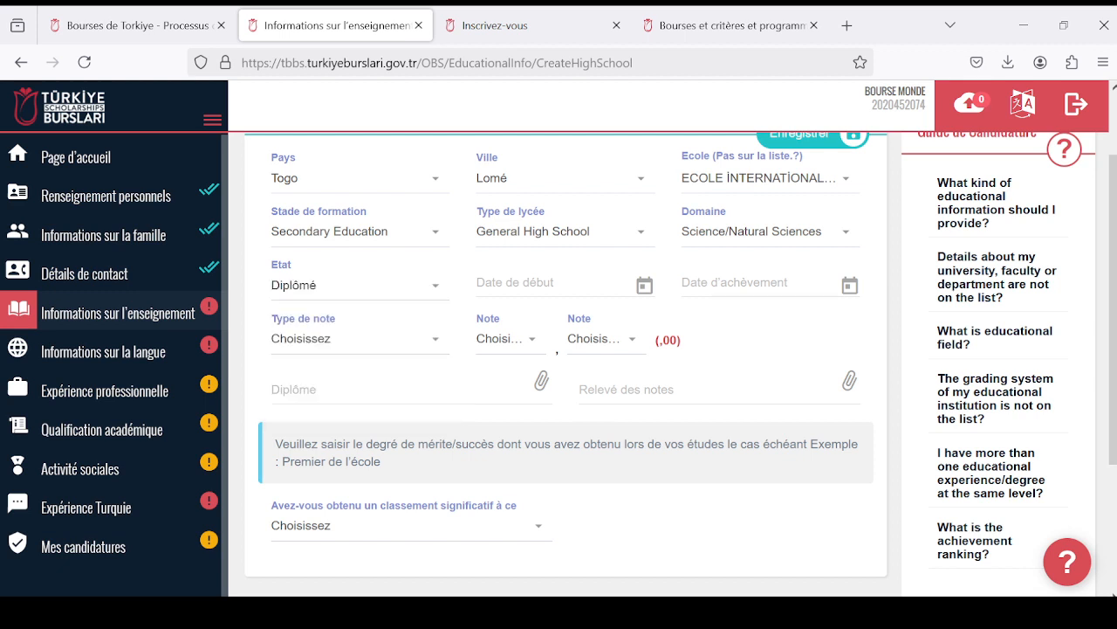
- Set the high school's start date (Date de début) to 04/03/2021
{"action": "left_click", "coordinate": [646, 291]}
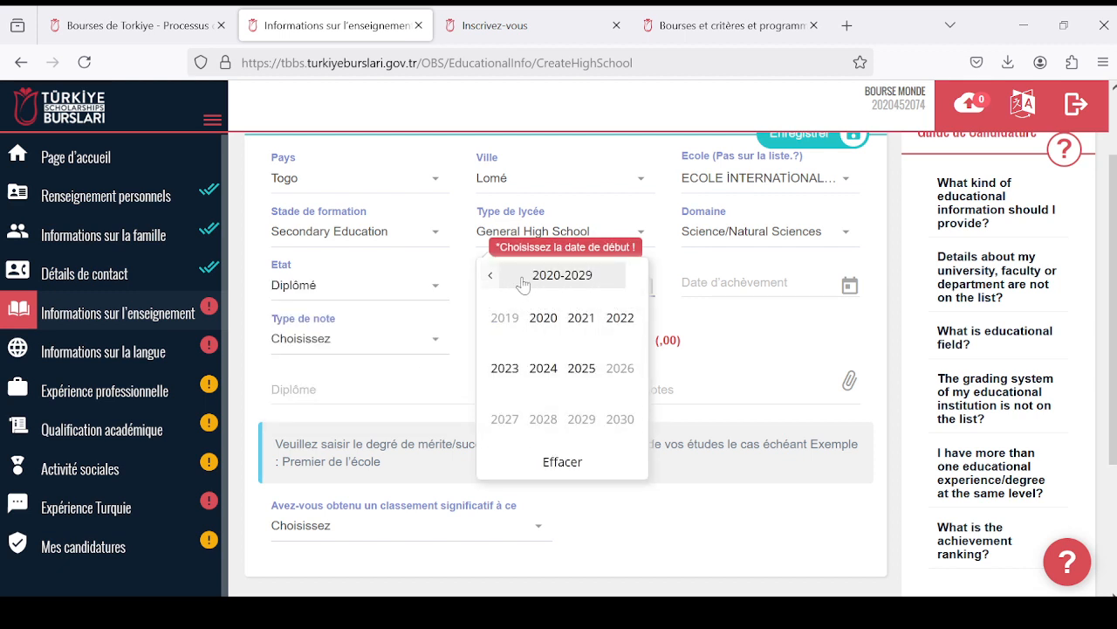
{"action": "scroll", "coordinate": [583, 356], "scroll_direction": "down", "scroll_amount": 1}
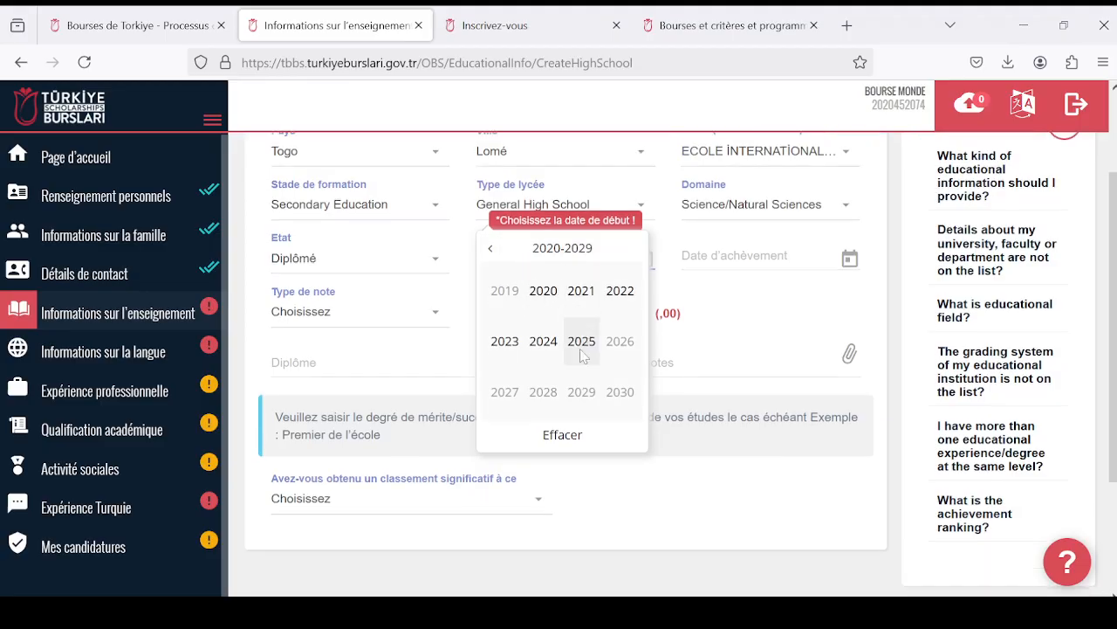
{"action": "scroll", "coordinate": [573, 314], "scroll_direction": "up", "scroll_amount": 2}
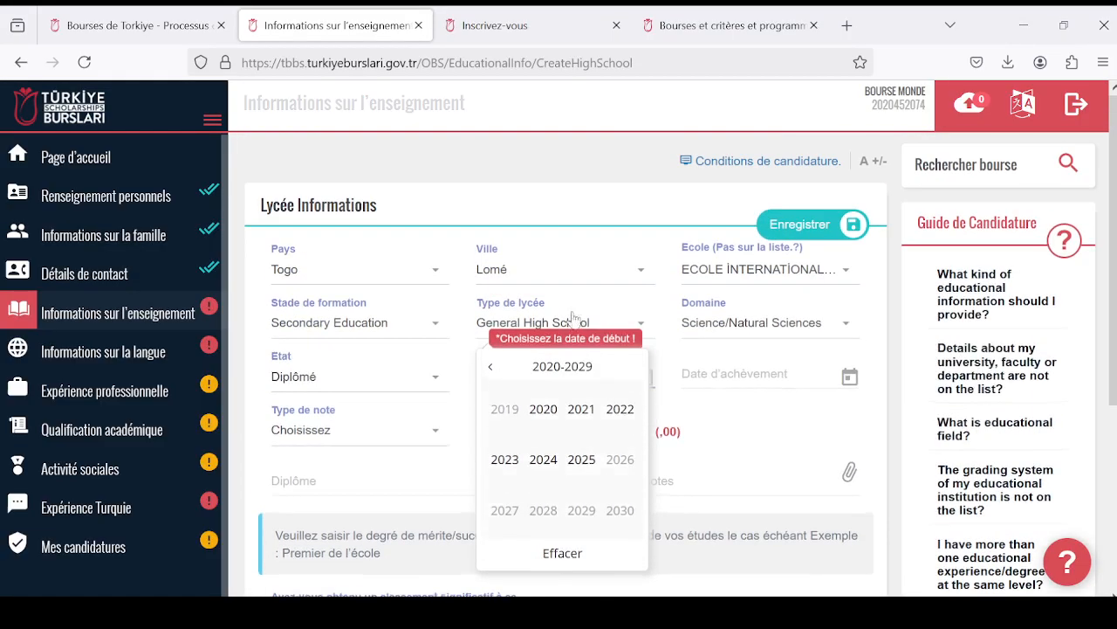
{"action": "left_click", "coordinate": [543, 458]}
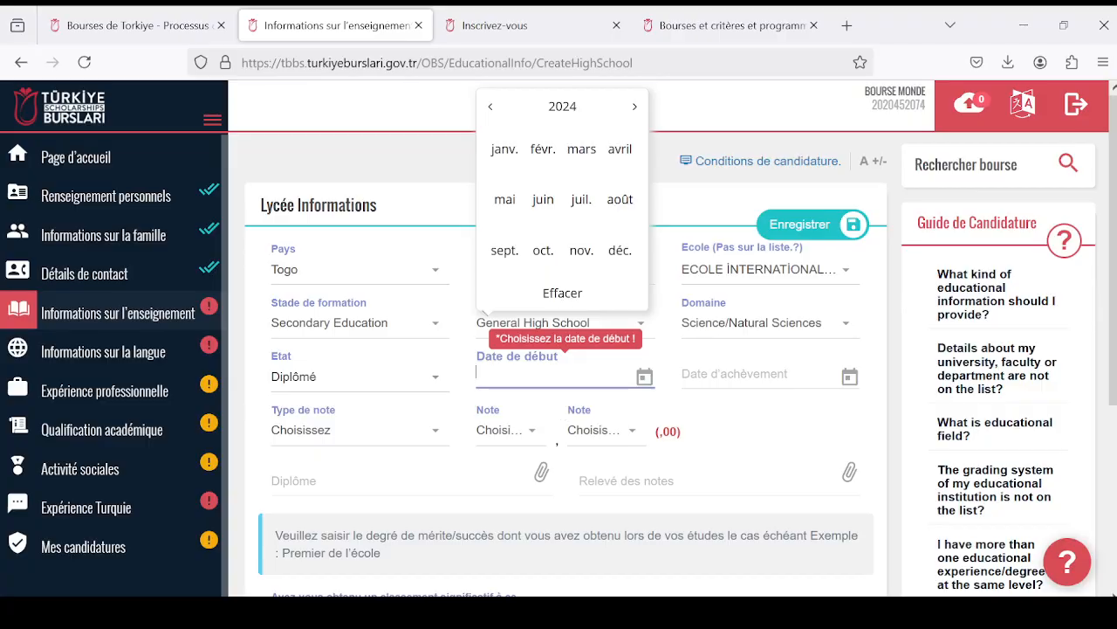
{"action": "left_click", "coordinate": [490, 106]}
{"action": "left_click", "coordinate": [490, 106]}
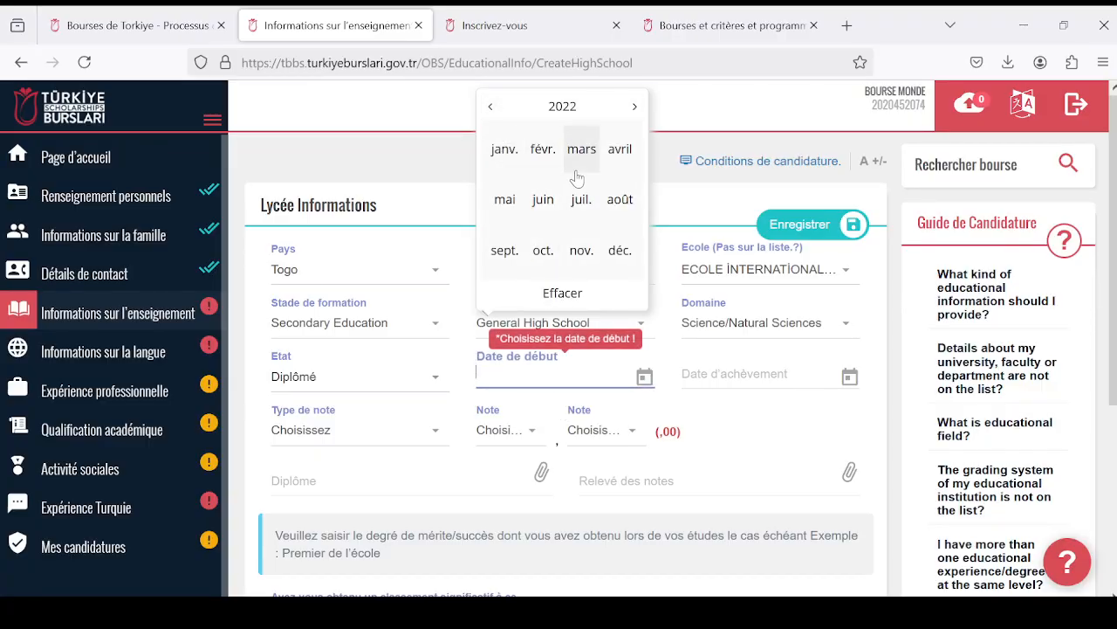
{"action": "left_click", "coordinate": [489, 106]}
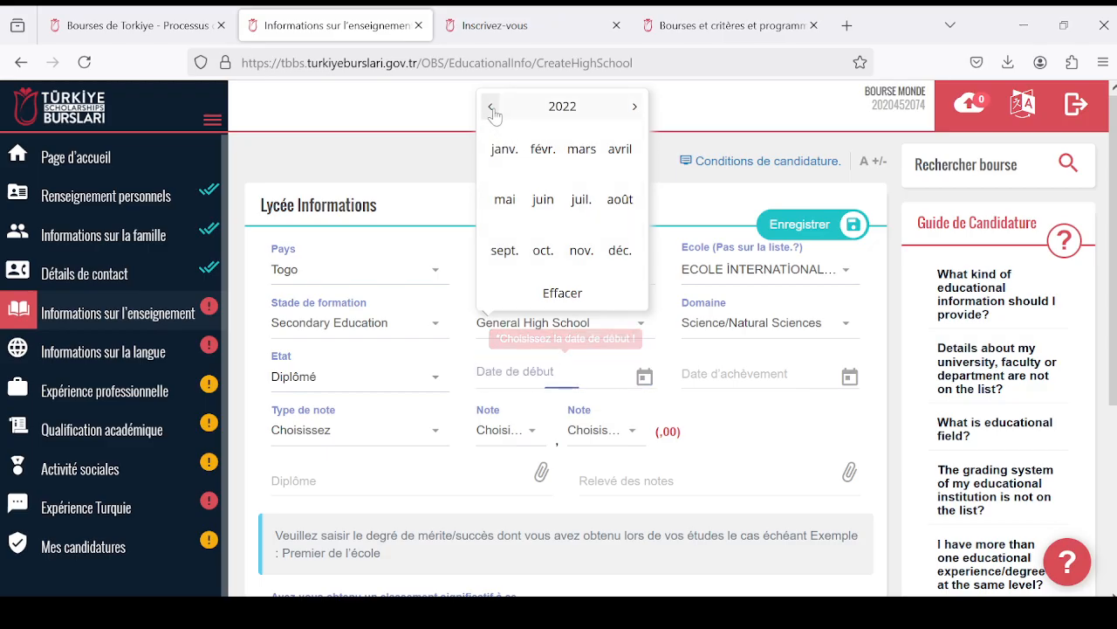
{"action": "left_click", "coordinate": [586, 150]}
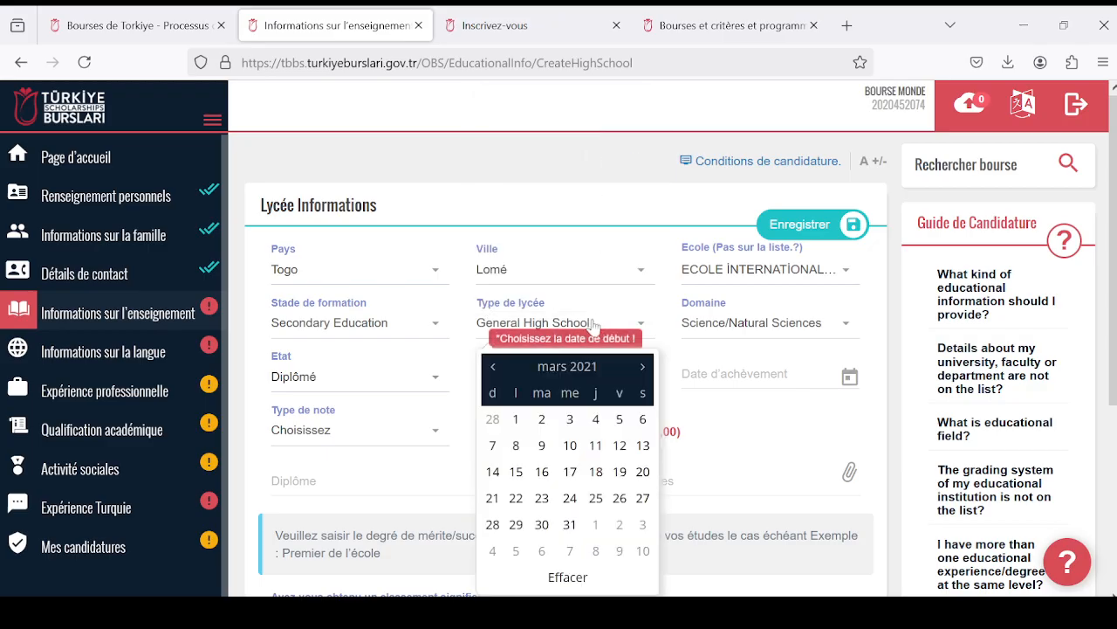
{"action": "left_click", "coordinate": [595, 419]}
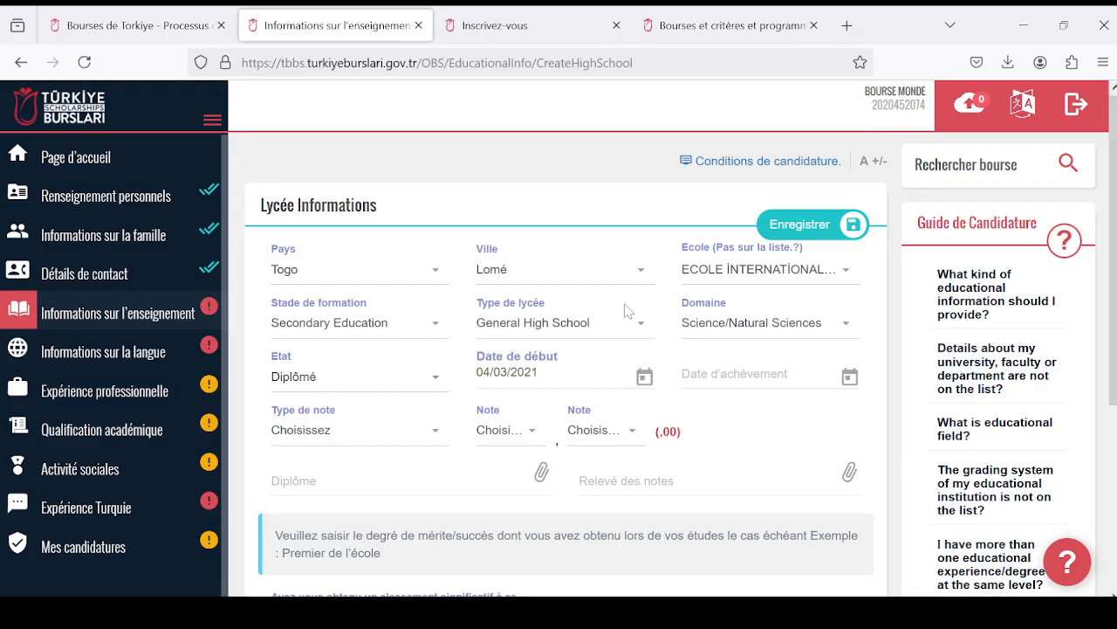
- Set the high school's completion date (Date d'achèvement) to 05/04/2023
{"action": "left_click", "coordinate": [751, 374]}
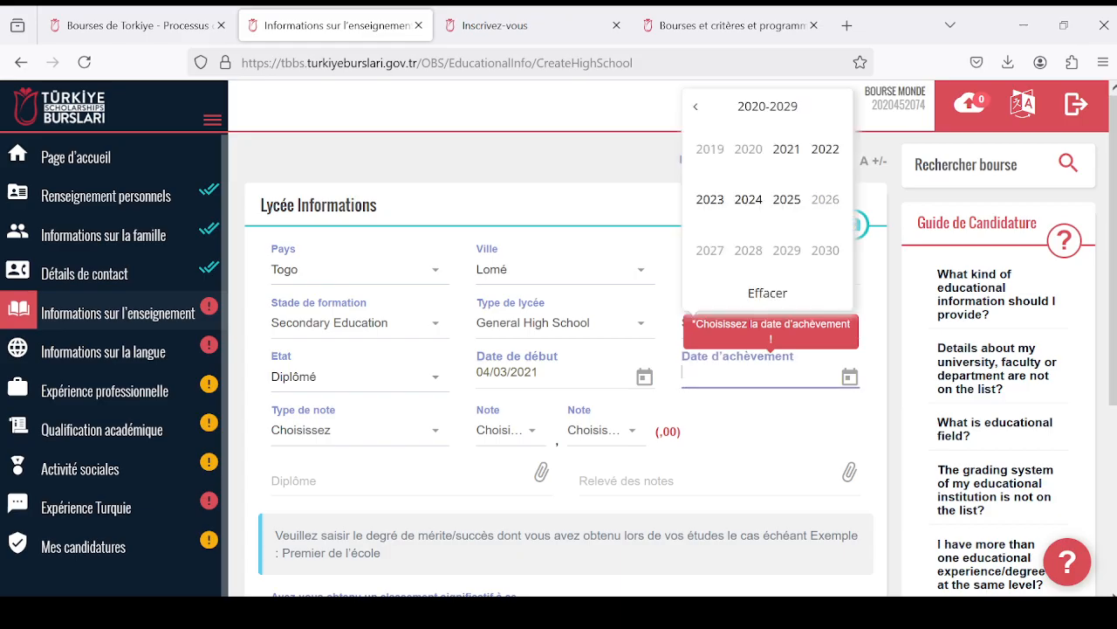
{"action": "left_click", "coordinate": [825, 150]}
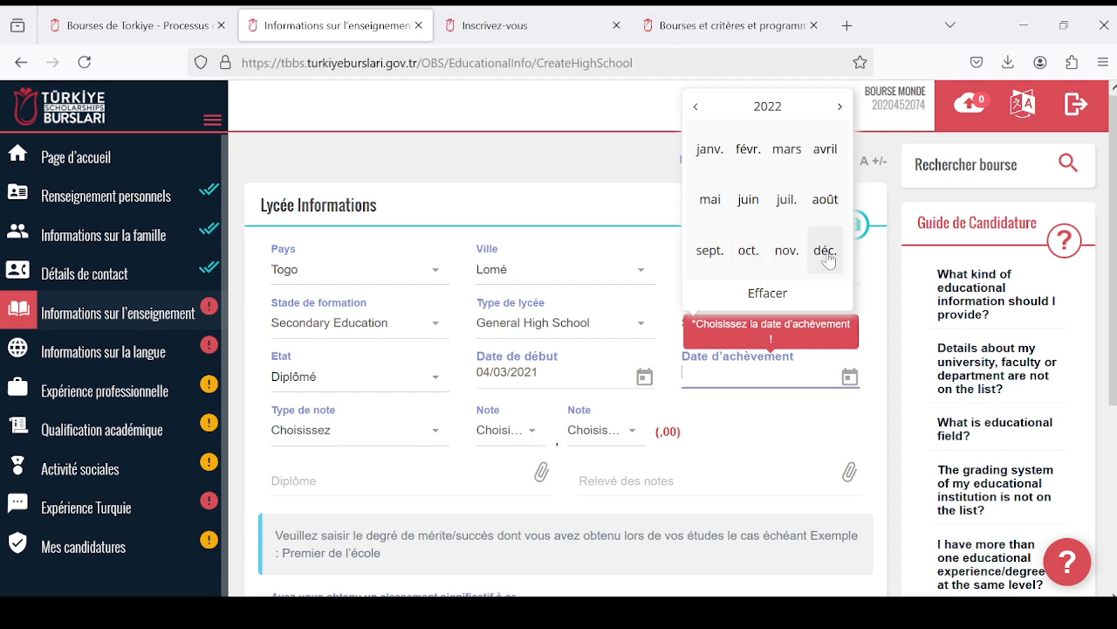
{"action": "left_click", "coordinate": [840, 106]}
{"action": "left_click", "coordinate": [786, 149]}
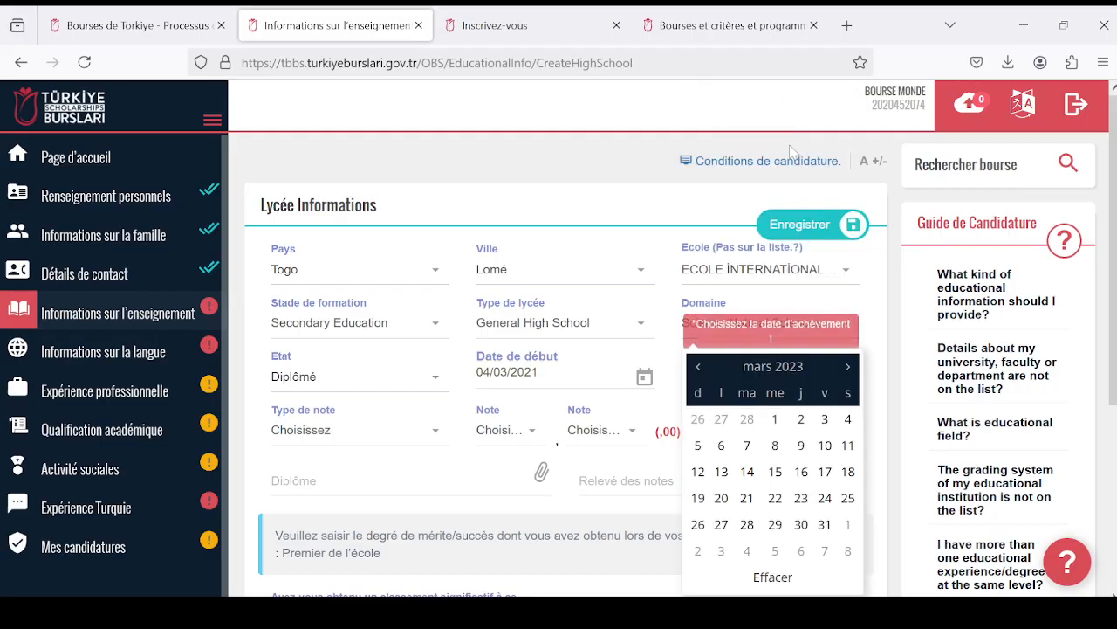
{"action": "left_click", "coordinate": [847, 367]}
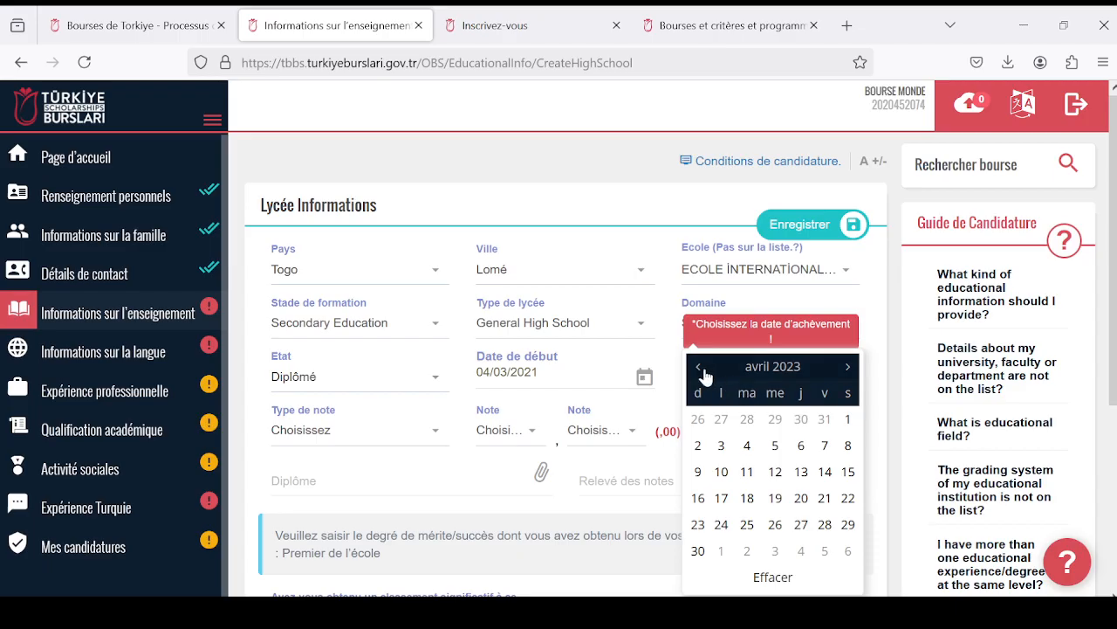
{"action": "left_click", "coordinate": [774, 445]}
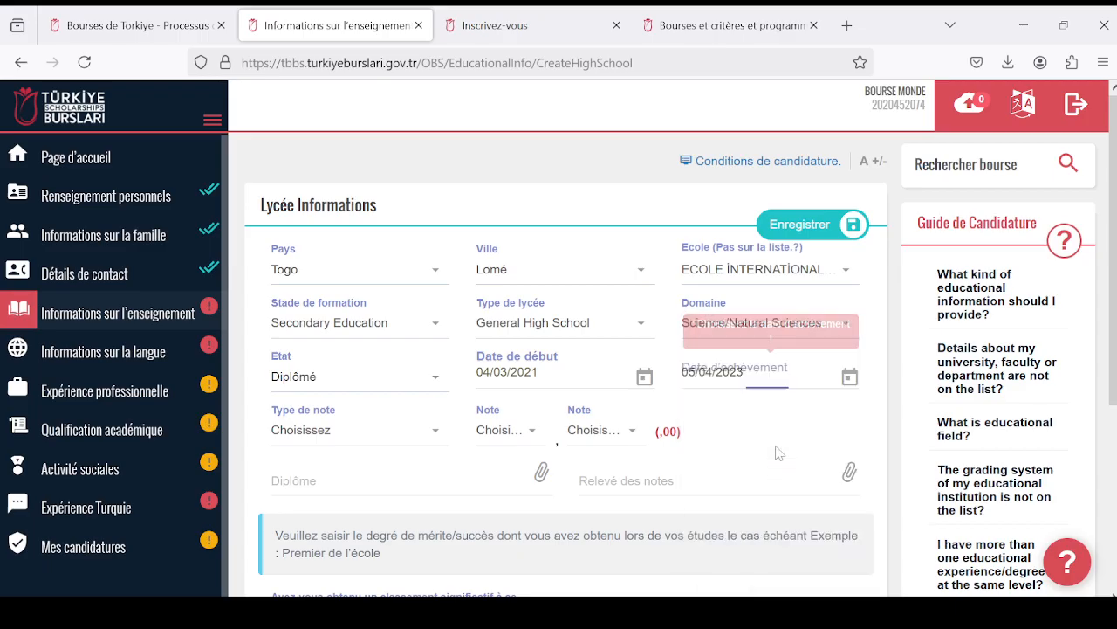
- Review the available grading scales and set the grade type (Type de note) to 20
{"action": "scroll", "coordinate": [660, 353], "scroll_direction": "down", "scroll_amount": 2}
{"action": "scroll", "coordinate": [661, 354], "scroll_direction": "up", "scroll_amount": 2}
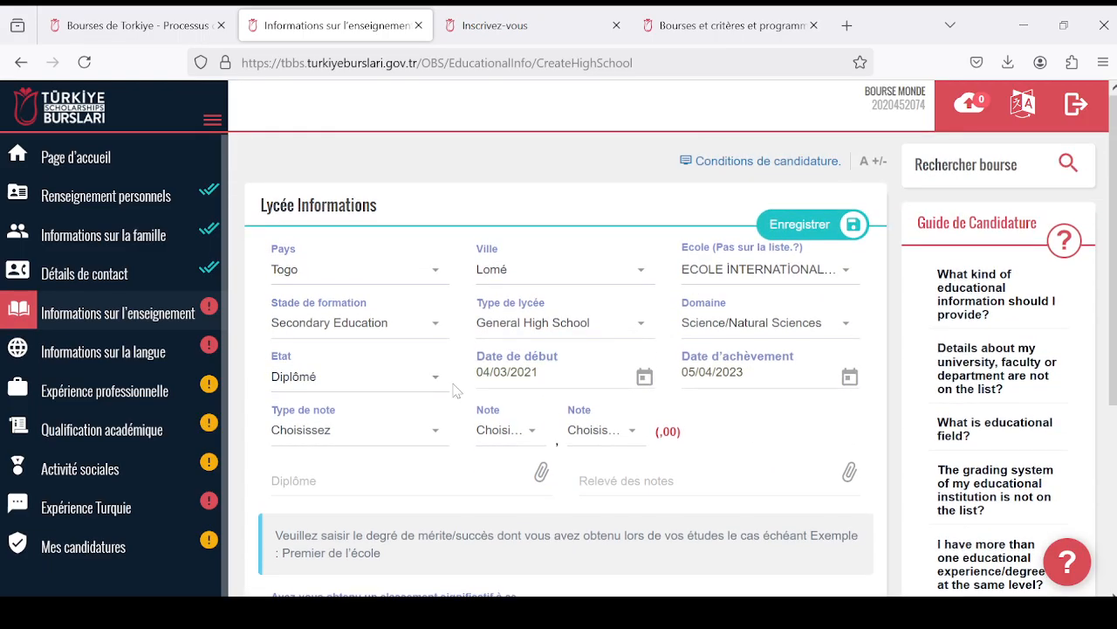
{"action": "left_click", "coordinate": [424, 426]}
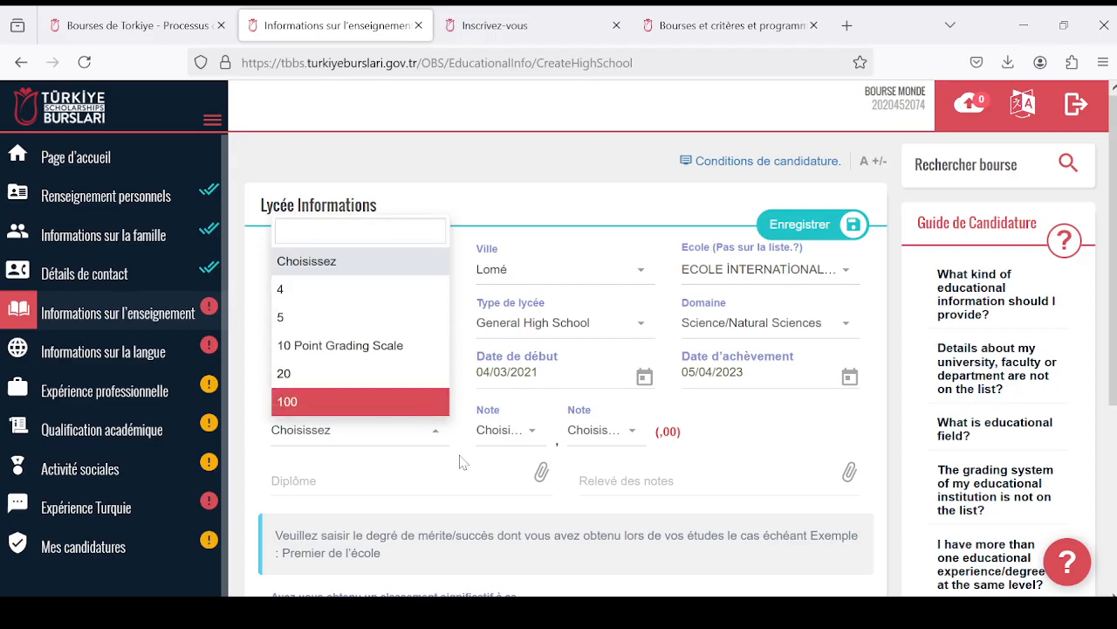
{"action": "scroll", "coordinate": [429, 394], "scroll_direction": "down", "scroll_amount": 2}
{"action": "left_click", "coordinate": [474, 392]}
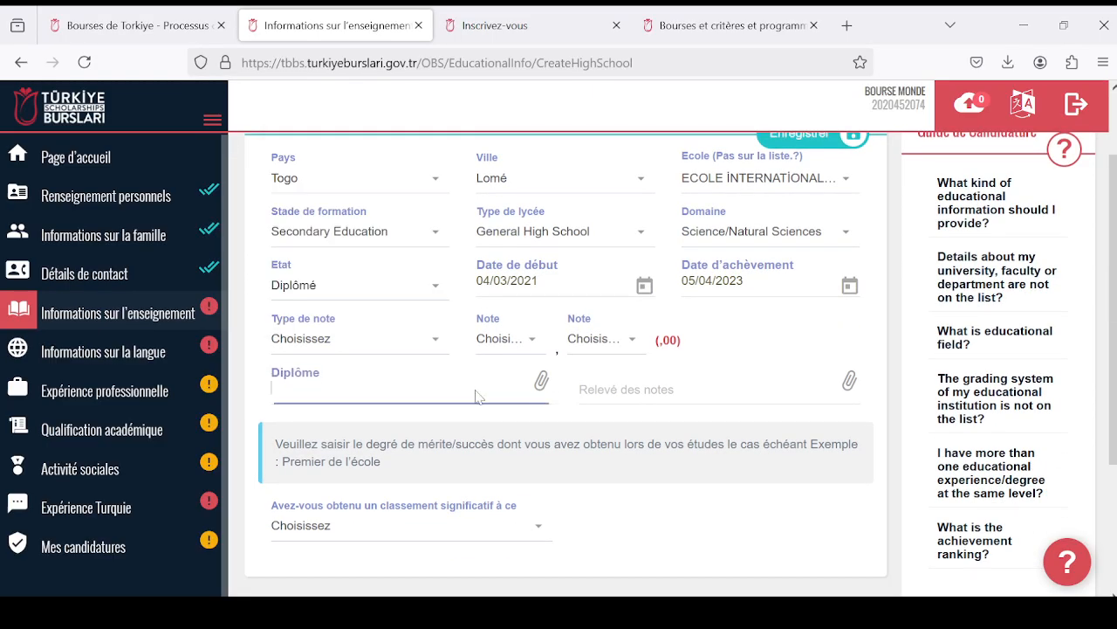
{"action": "left_click", "coordinate": [542, 154]}
{"action": "left_click", "coordinate": [434, 347]}
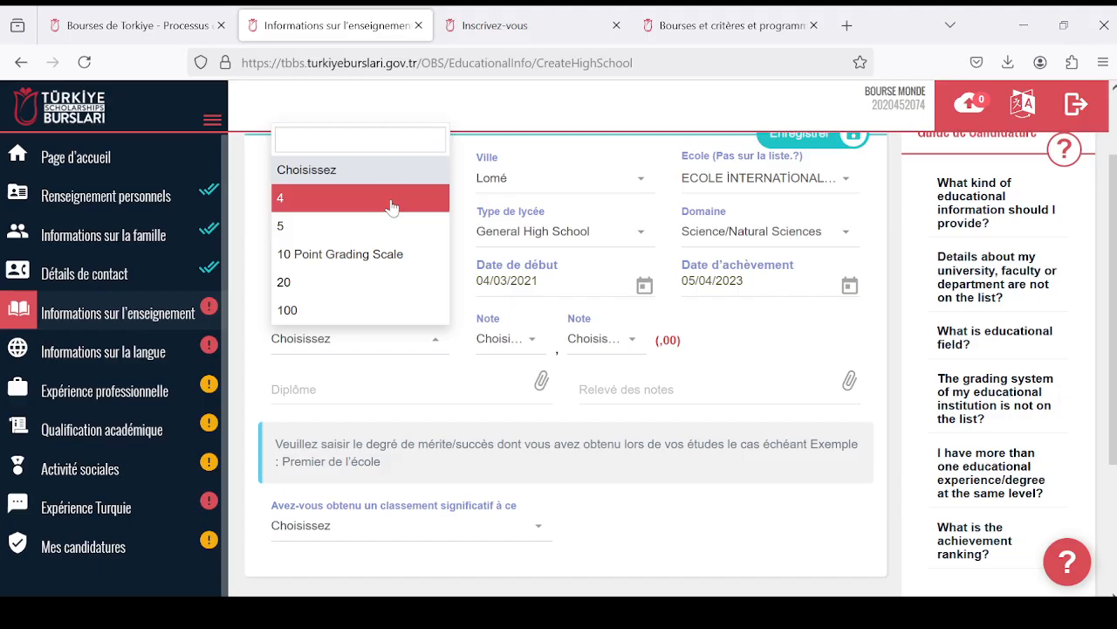
{"action": "left_click", "coordinate": [407, 281]}
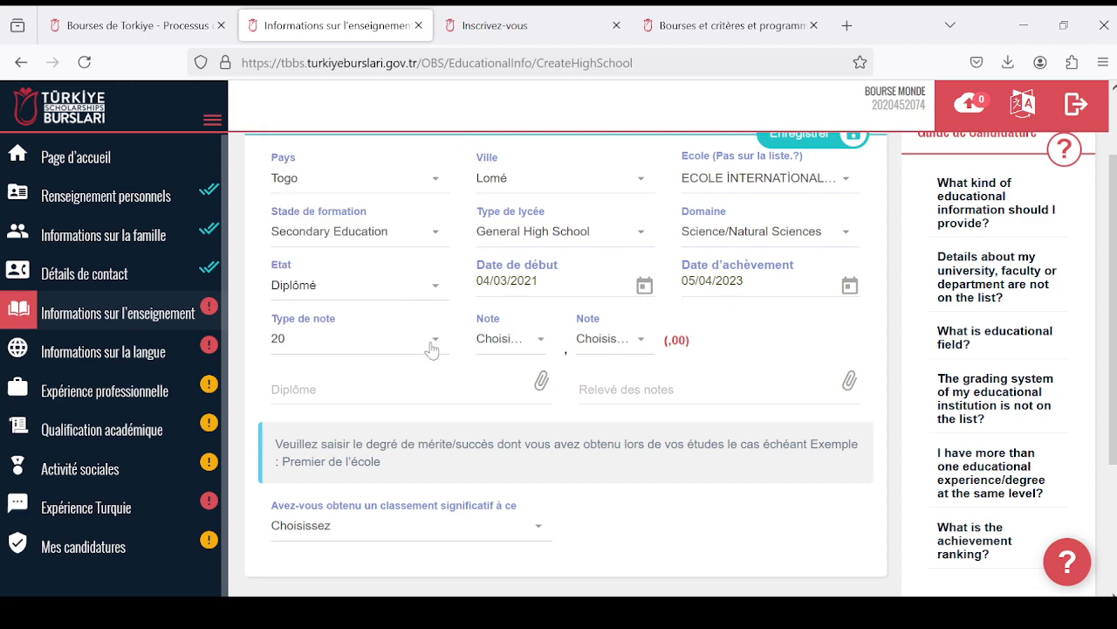
- Look through the possible grades and set the whole-number part of the high school grade (Note) to 15
{"action": "scroll", "coordinate": [433, 349], "scroll_direction": "up", "scroll_amount": 2}
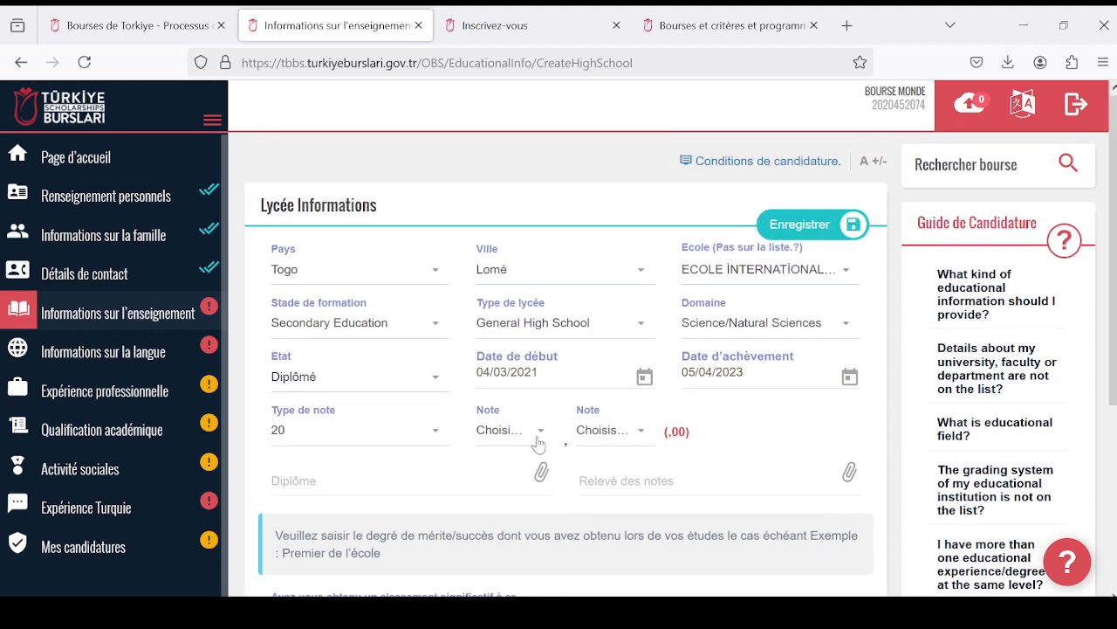
{"action": "left_click", "coordinate": [539, 432]}
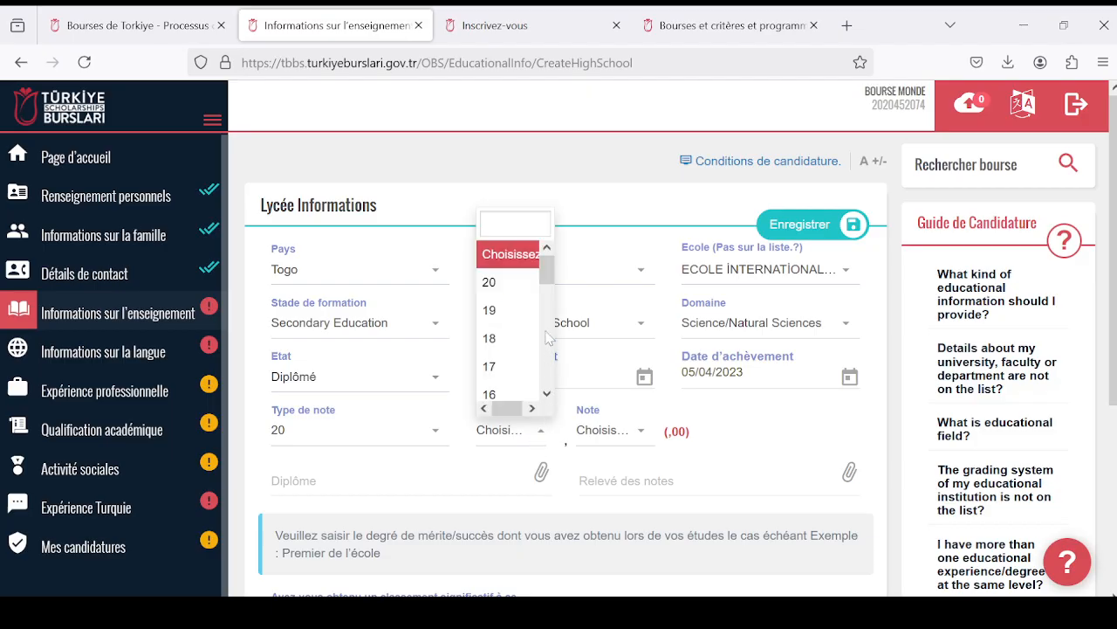
{"action": "scroll", "coordinate": [543, 307], "scroll_direction": "down", "scroll_amount": 2}
{"action": "scroll", "coordinate": [542, 310], "scroll_direction": "up", "scroll_amount": 2}
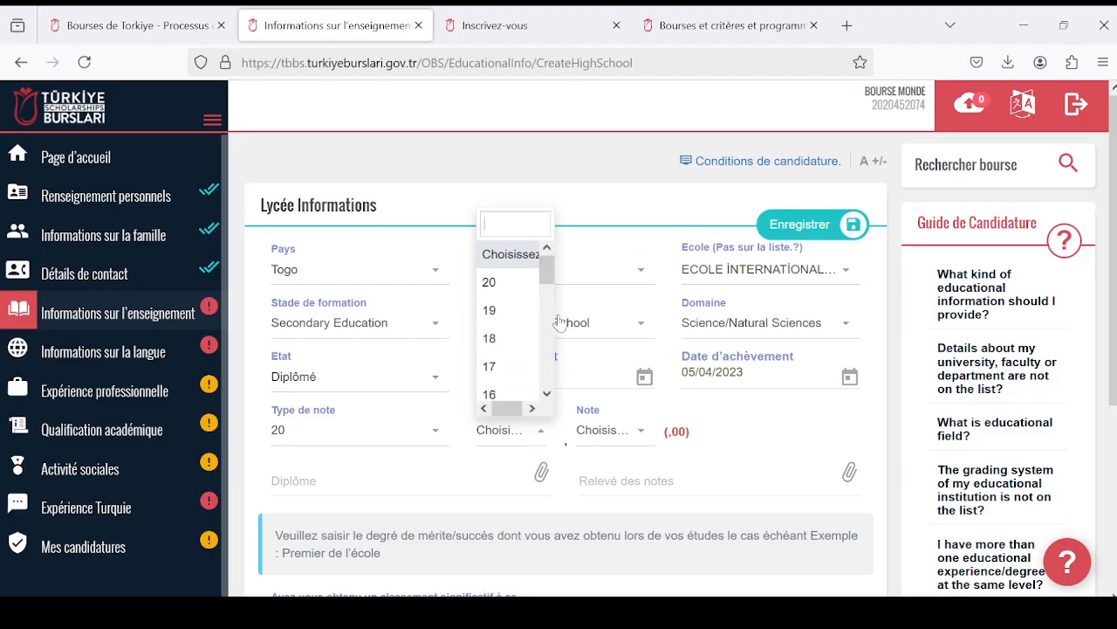
{"action": "left_click", "coordinate": [623, 316]}
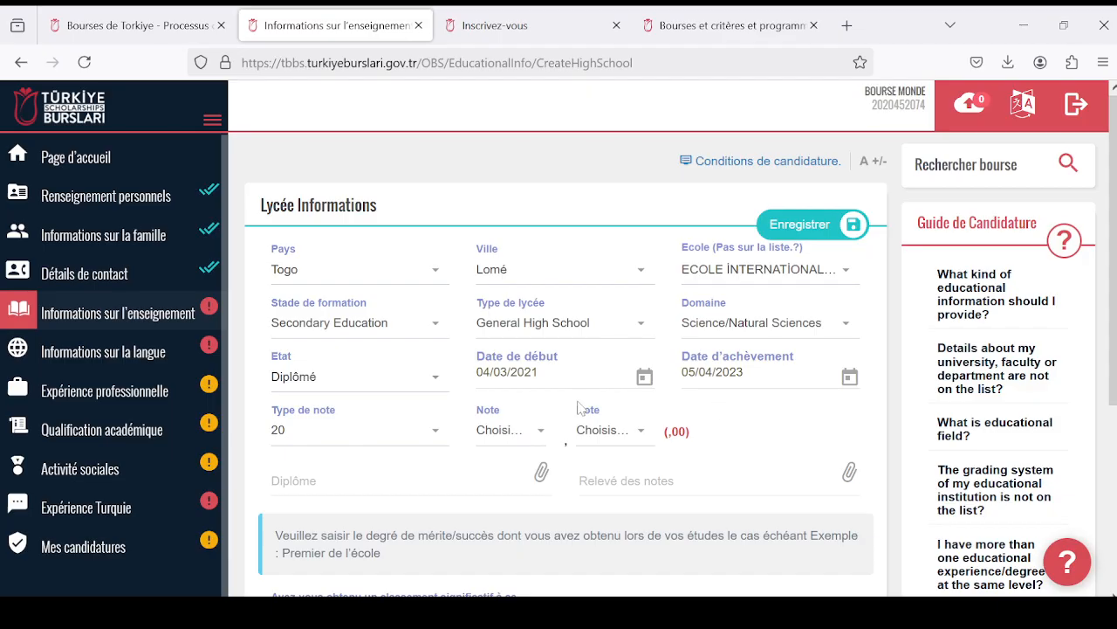
{"action": "scroll", "coordinate": [536, 344], "scroll_direction": "down", "scroll_amount": 2}
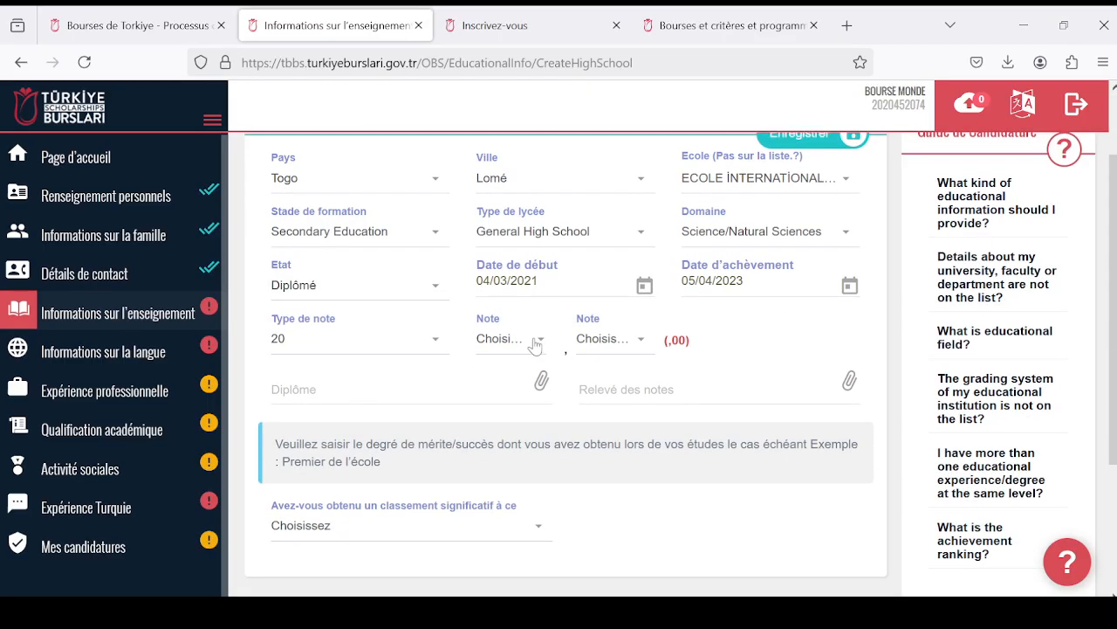
{"action": "scroll", "coordinate": [531, 337], "scroll_direction": "up", "scroll_amount": 2}
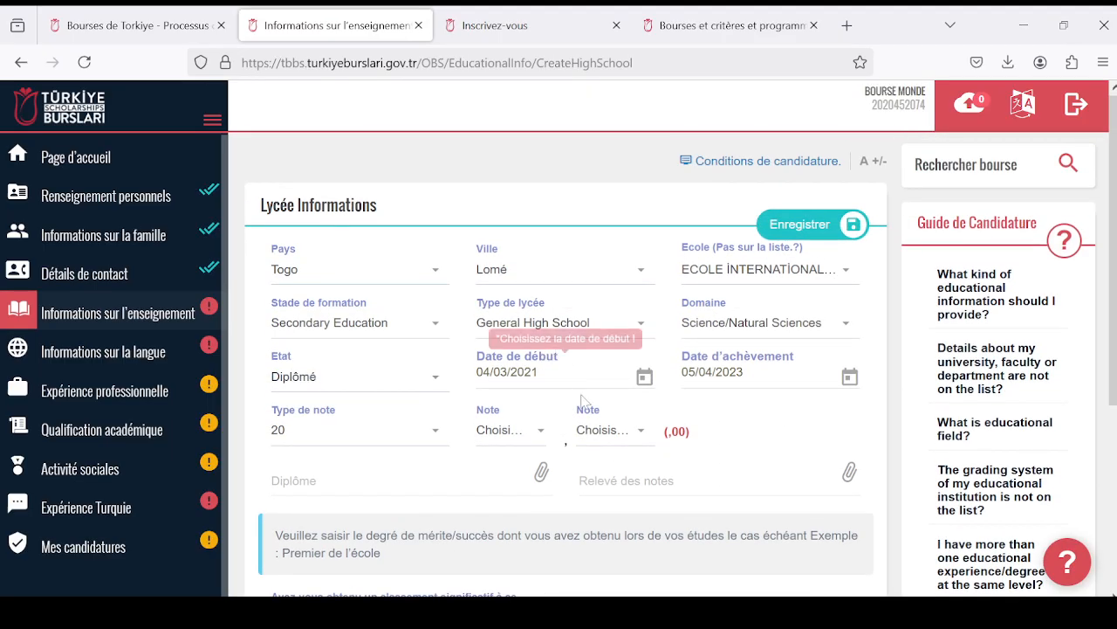
{"action": "left_click", "coordinate": [542, 434]}
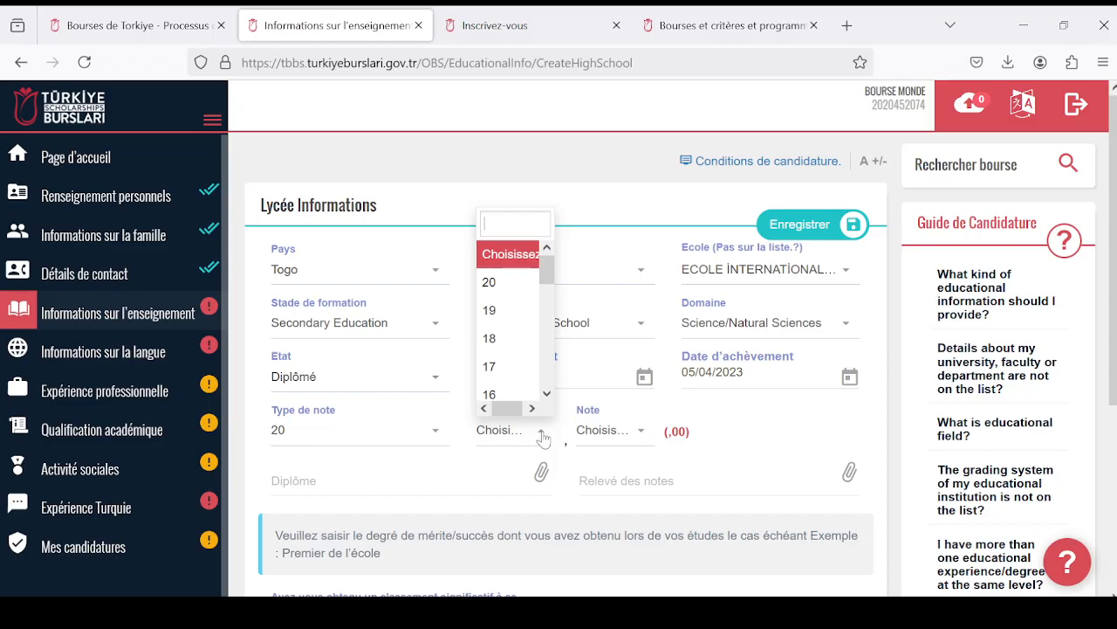
{"action": "scroll", "coordinate": [531, 336], "scroll_direction": "down", "scroll_amount": 2}
{"action": "left_click", "coordinate": [531, 341]}
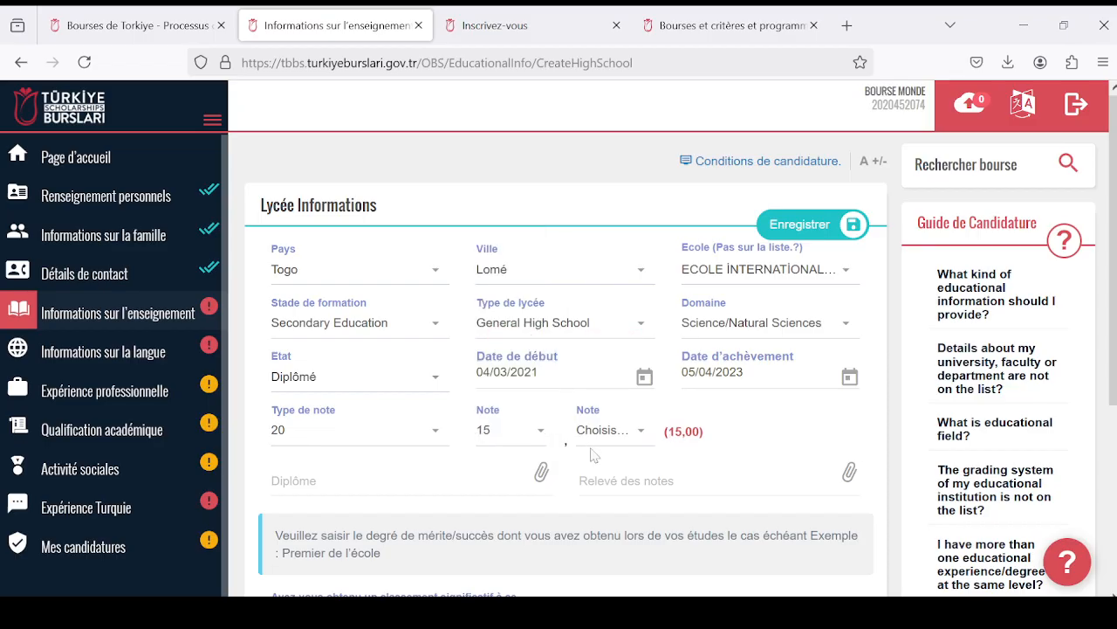
- Set the decimal part of the high school grade (Note) to 99
{"action": "left_click", "coordinate": [640, 434]}
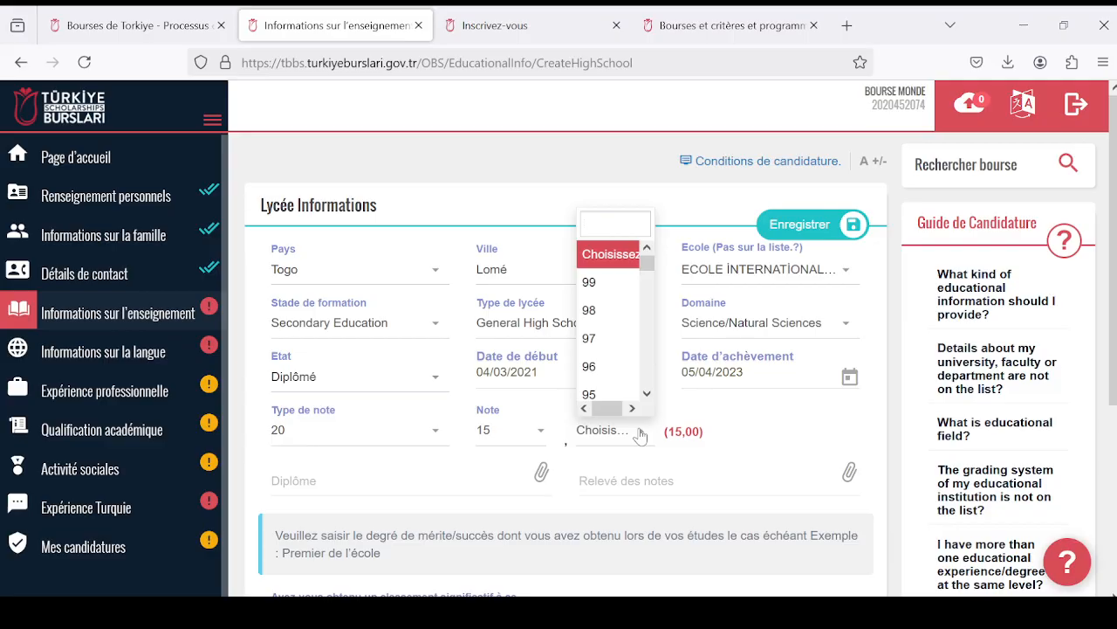
{"action": "scroll", "coordinate": [622, 333], "scroll_direction": "down", "scroll_amount": 1}
{"action": "scroll", "coordinate": [622, 337], "scroll_direction": "up", "scroll_amount": 1}
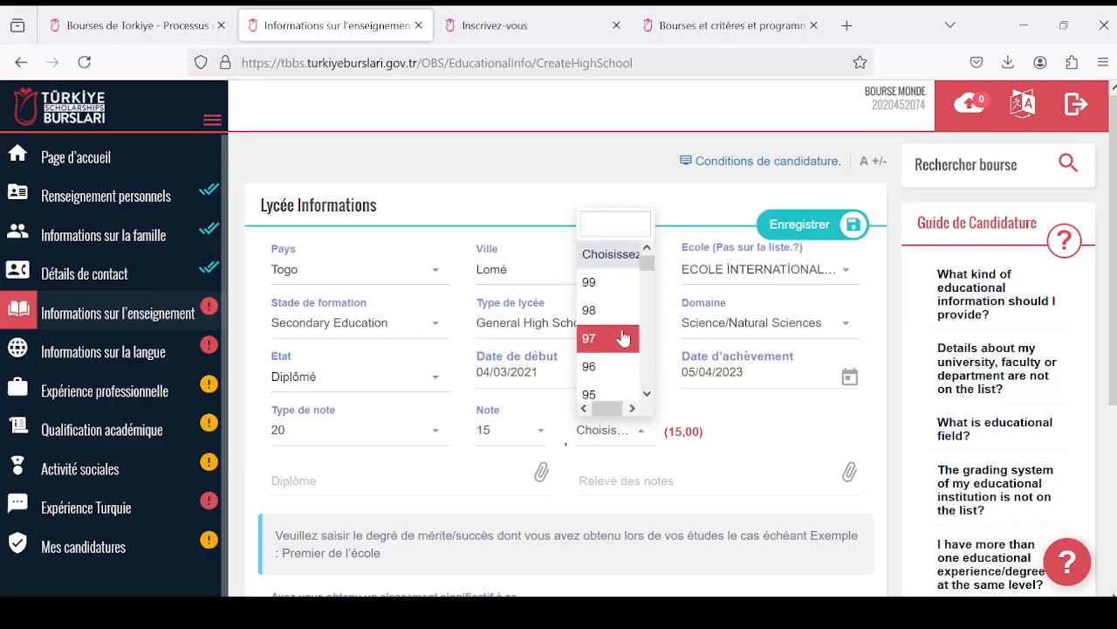
{"action": "left_click", "coordinate": [606, 282]}
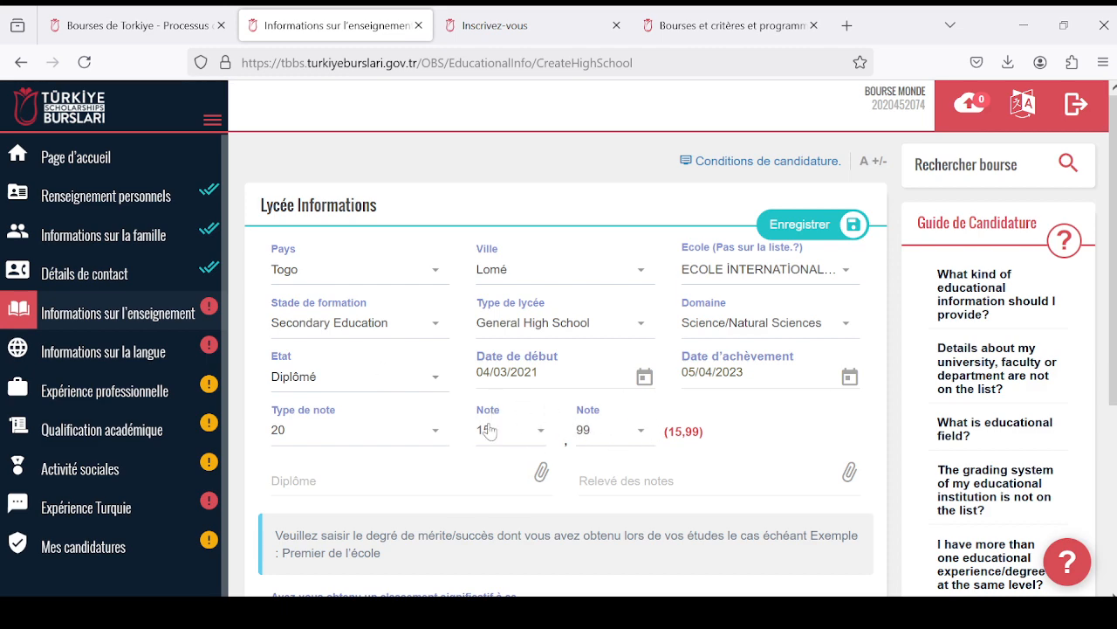
{"action": "scroll", "coordinate": [559, 349], "scroll_direction": "down", "scroll_amount": 2}
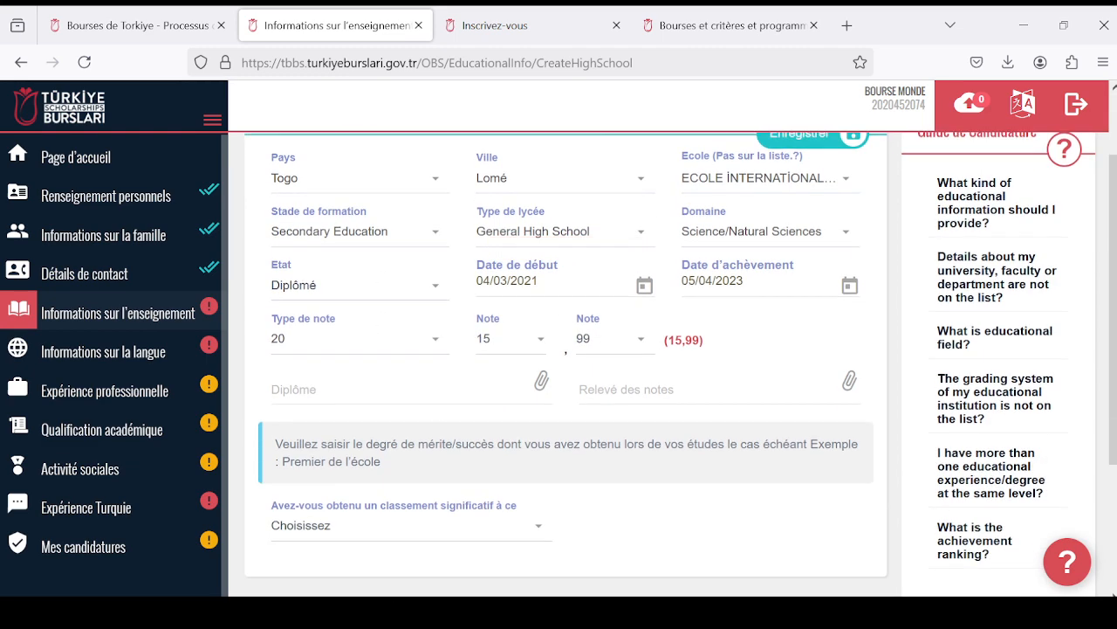
- Attach the file ang - Copie (3) as both the high school diploma (Diplôme) and the transcript (Relevé des notes)
{"action": "scroll", "coordinate": [555, 366], "scroll_direction": "down", "scroll_amount": 2}
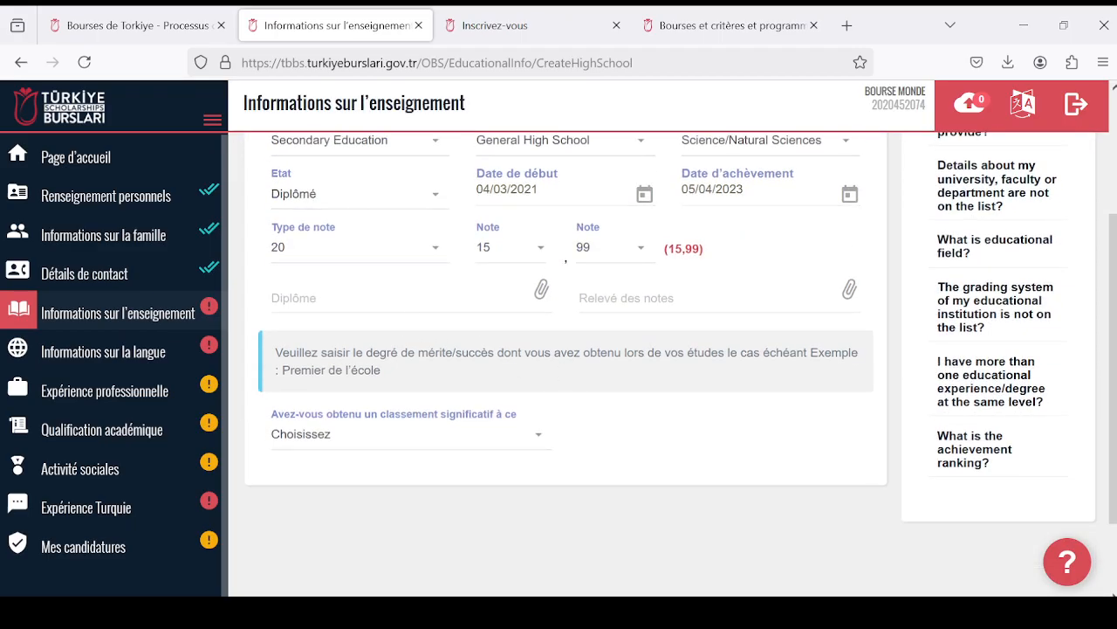
{"action": "left_click", "coordinate": [542, 291]}
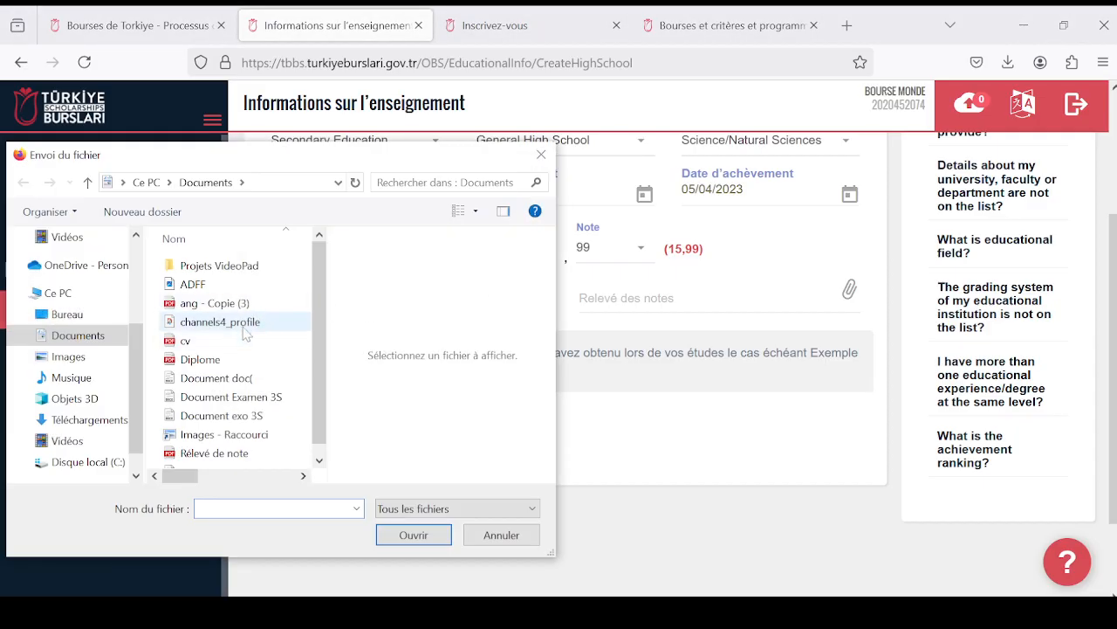
{"action": "left_click", "coordinate": [246, 304]}
{"action": "left_click", "coordinate": [432, 533]}
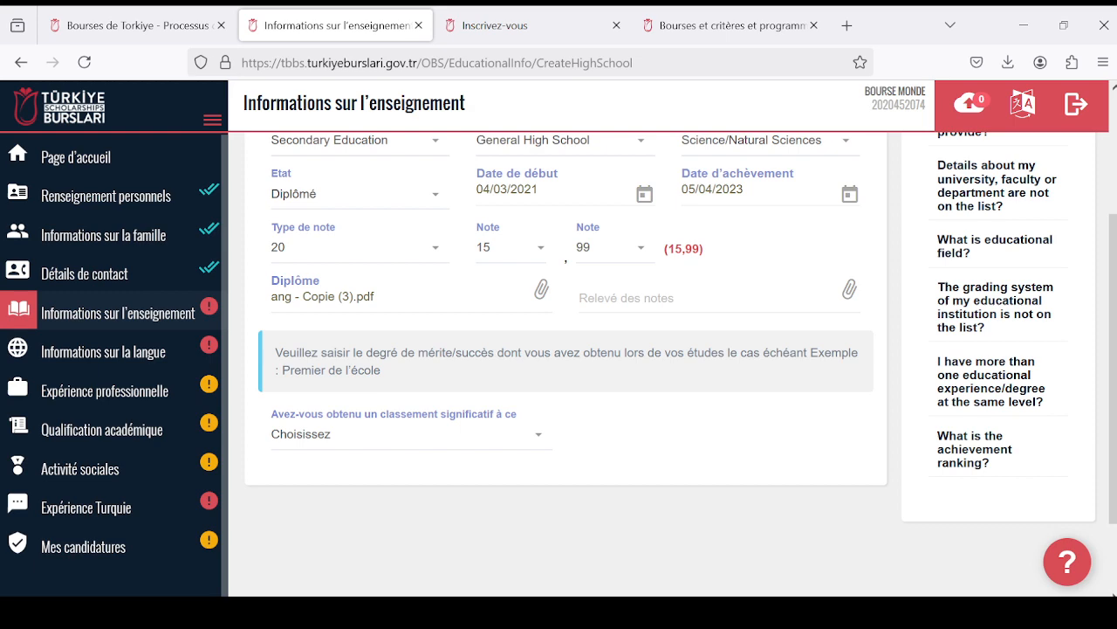
{"action": "left_click", "coordinate": [783, 295]}
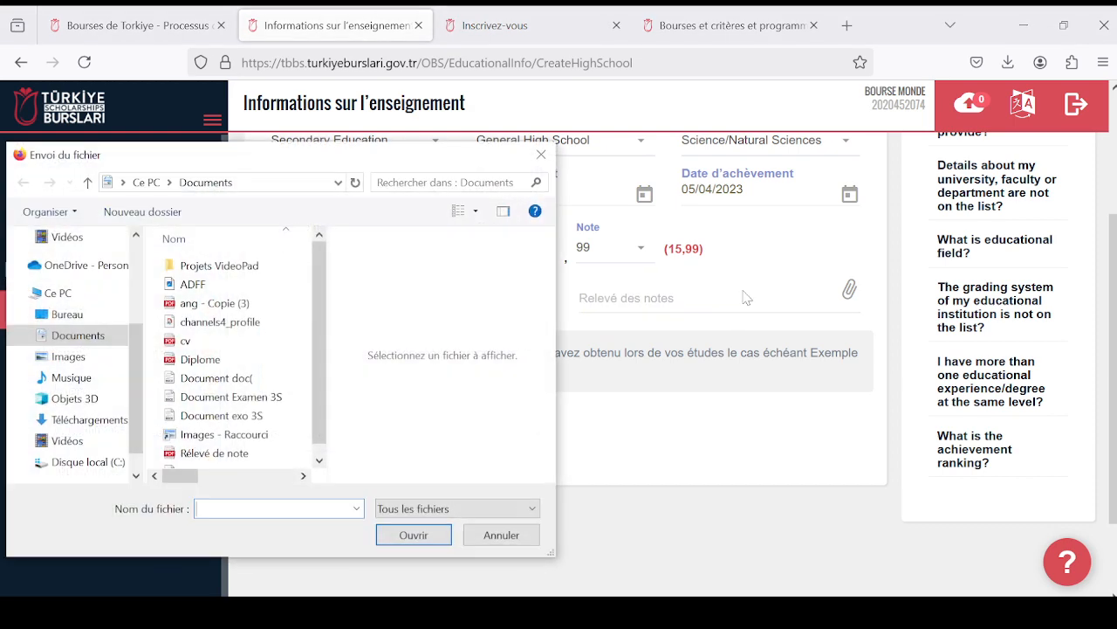
{"action": "left_click", "coordinate": [214, 303]}
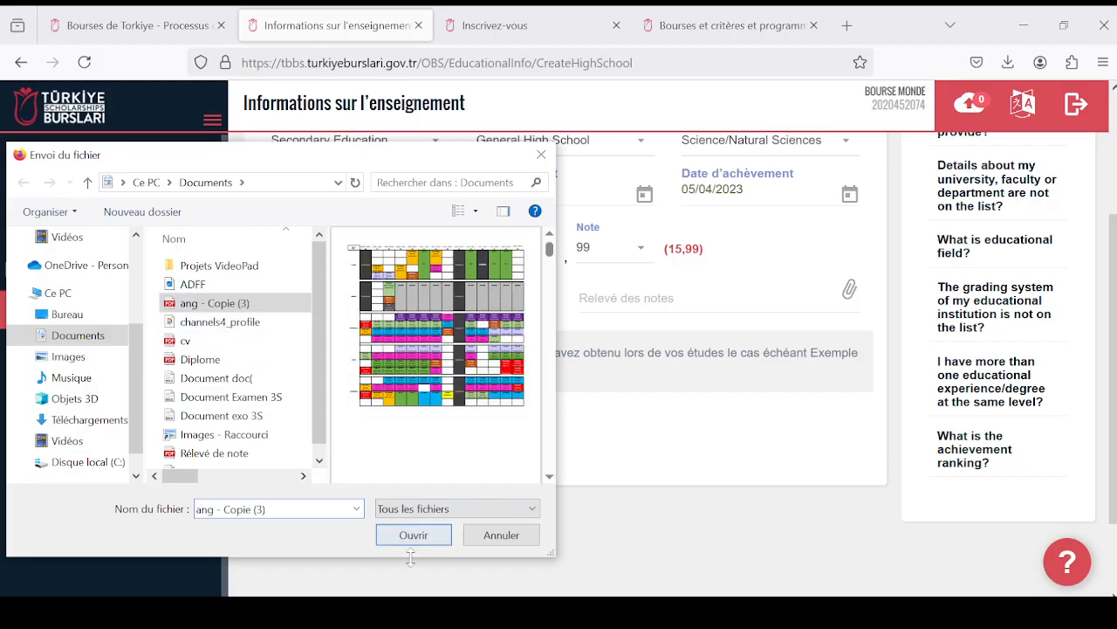
{"action": "left_click", "coordinate": [432, 534]}
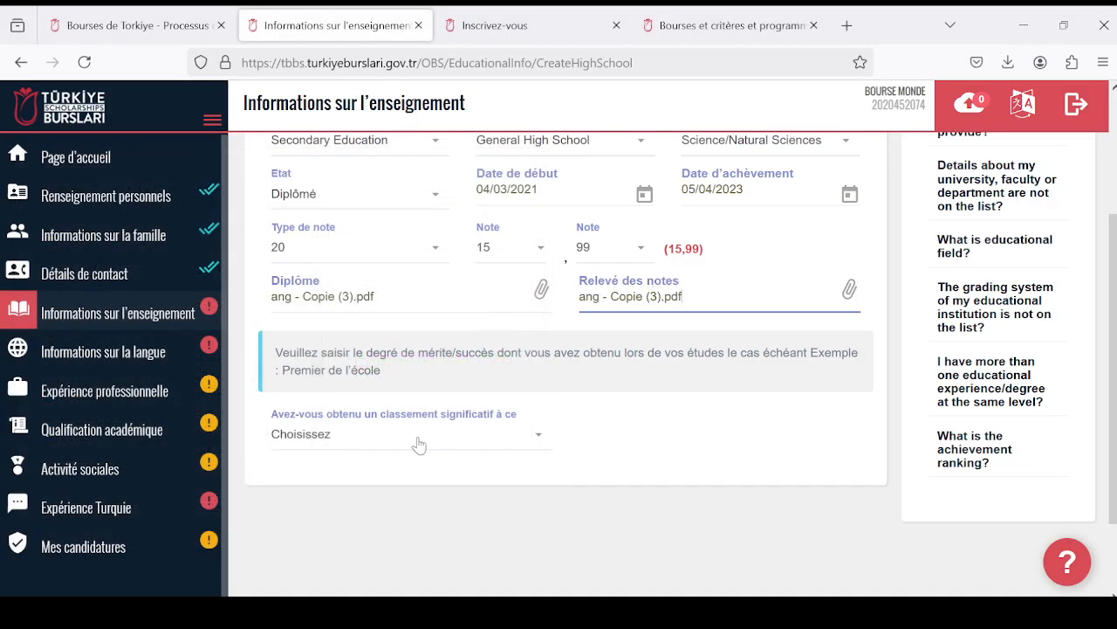
- Answer Oui to the question about having obtained a significant ranking (classement significatif) in high school
{"action": "scroll", "coordinate": [420, 444], "scroll_direction": "down", "scroll_amount": 2}
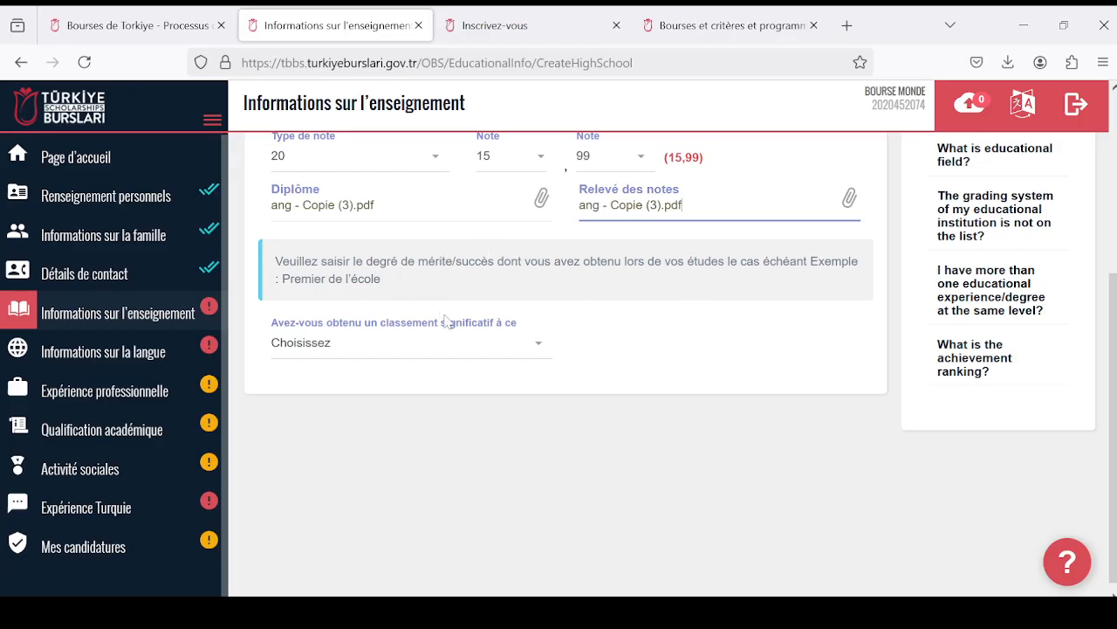
{"action": "left_click", "coordinate": [541, 346]}
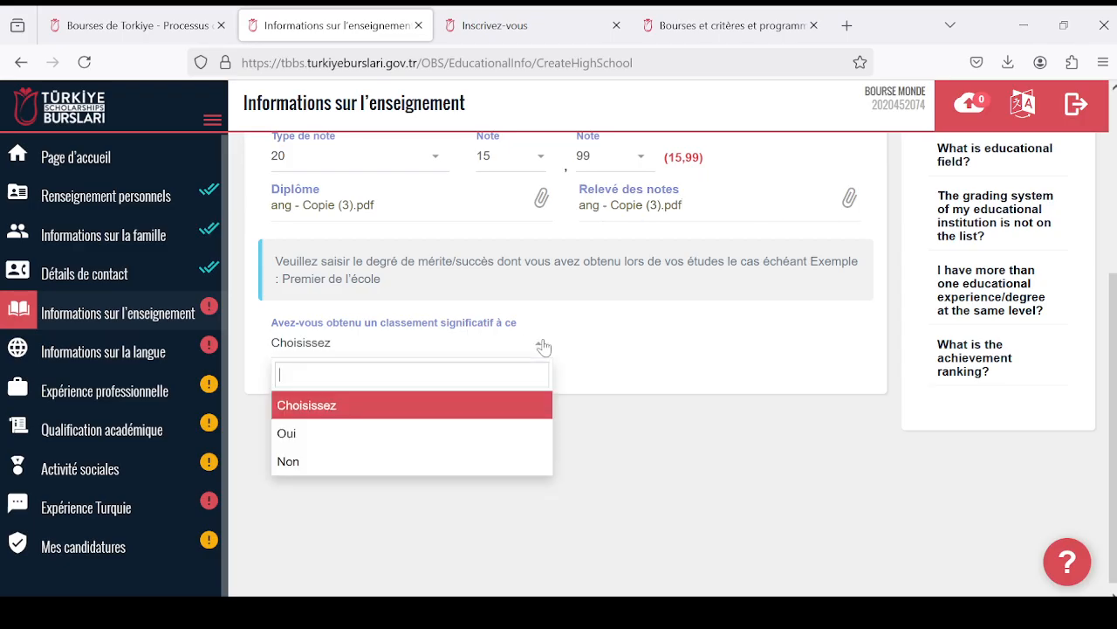
{"action": "left_click", "coordinate": [623, 365]}
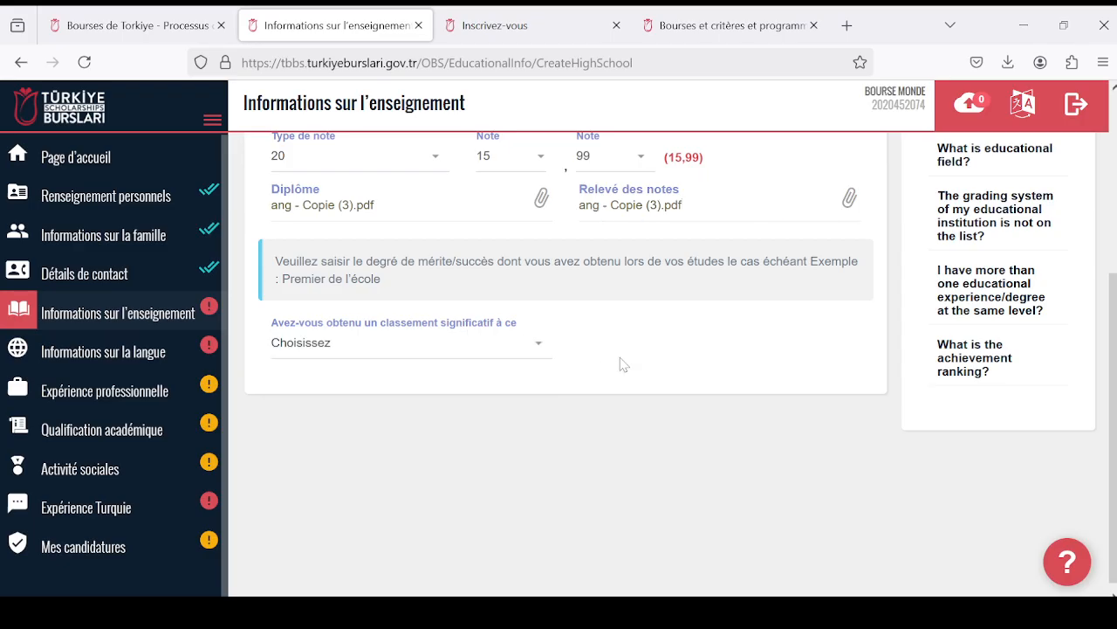
{"action": "left_click", "coordinate": [541, 347]}
{"action": "left_click", "coordinate": [516, 432]}
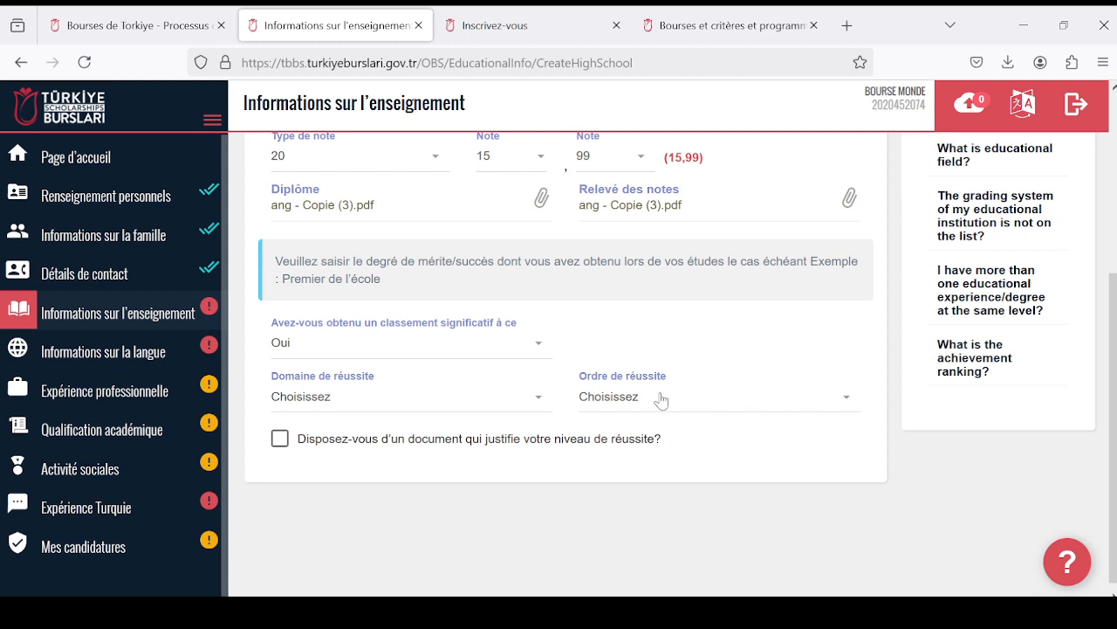
- Switch the significant ranking answer to Non and set it back to Oui
{"action": "left_click", "coordinate": [541, 346]}
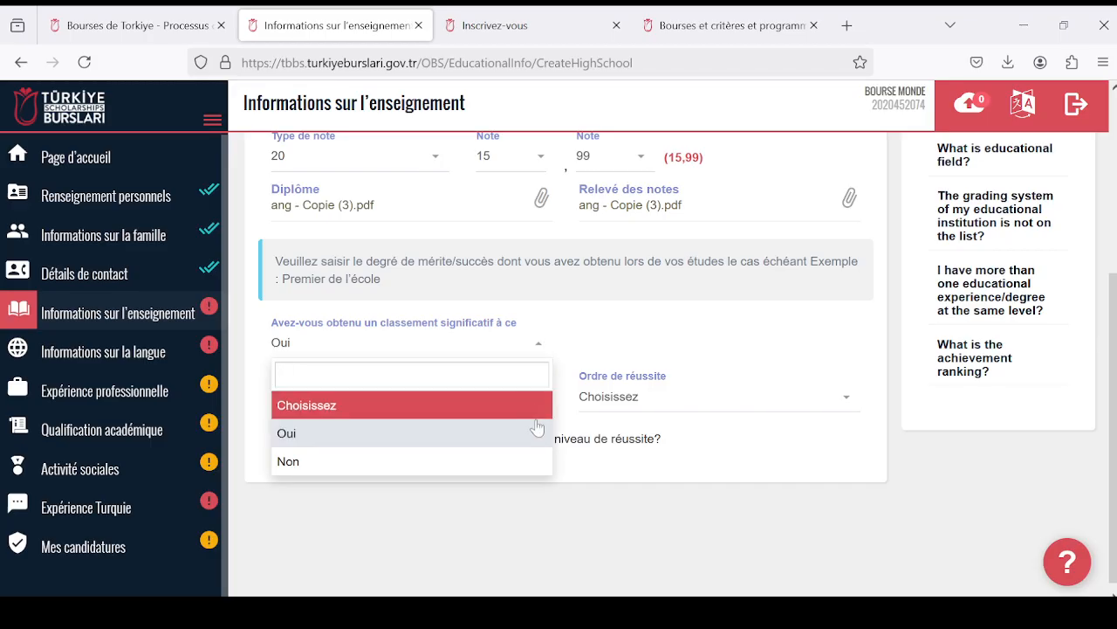
{"action": "left_click", "coordinate": [534, 461]}
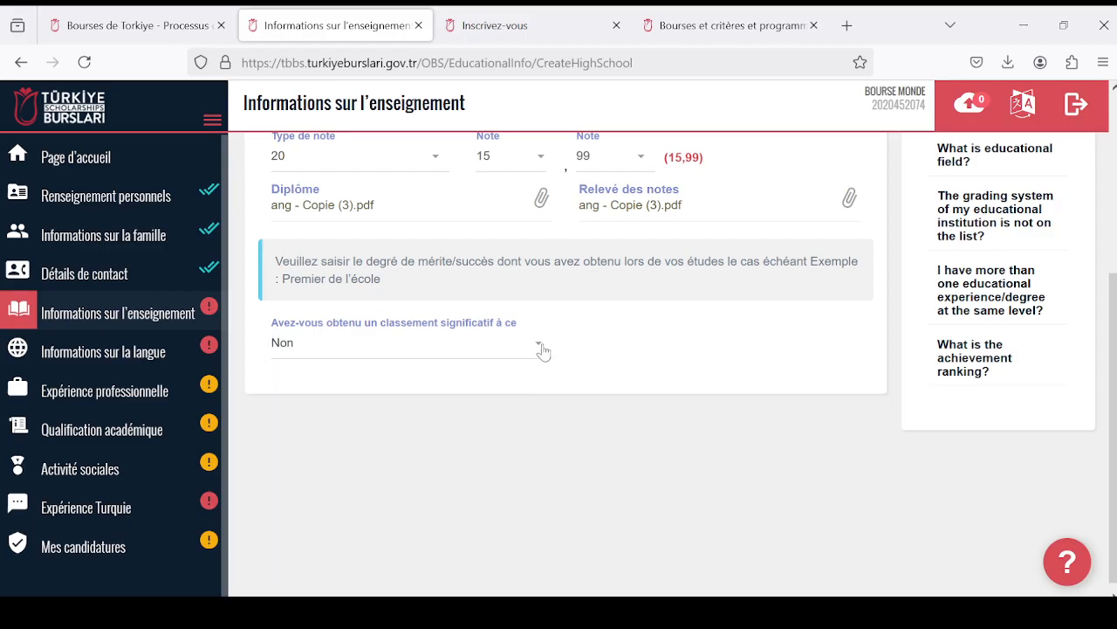
{"action": "scroll", "coordinate": [543, 350], "scroll_direction": "up", "scroll_amount": 1}
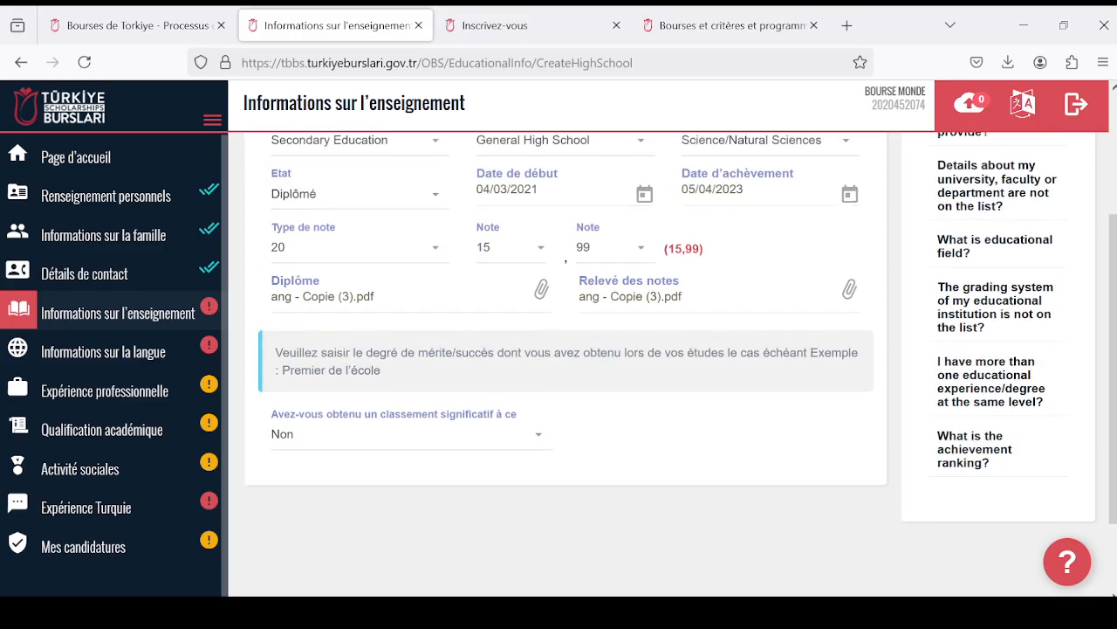
{"action": "left_click", "coordinate": [534, 434]}
{"action": "left_click", "coordinate": [511, 533]}
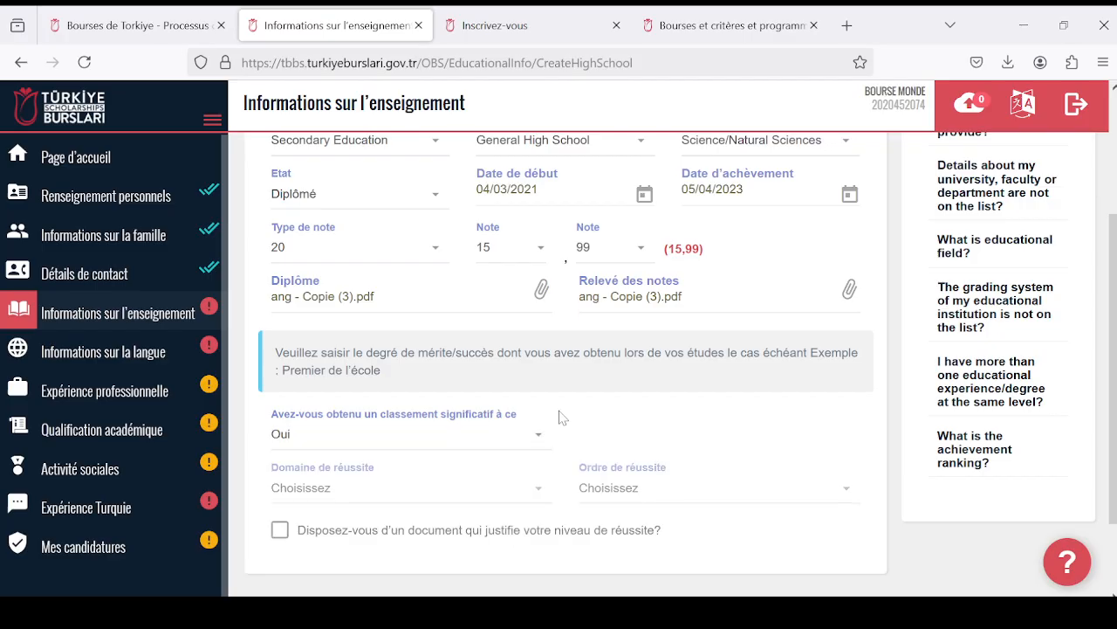
- Set the achievement domain (Domaine de réussite) to Ecole and the achievement rank (Ordre de réussite) to 1
{"action": "scroll", "coordinate": [550, 399], "scroll_direction": "down", "scroll_amount": 1}
{"action": "left_click", "coordinate": [541, 399]}
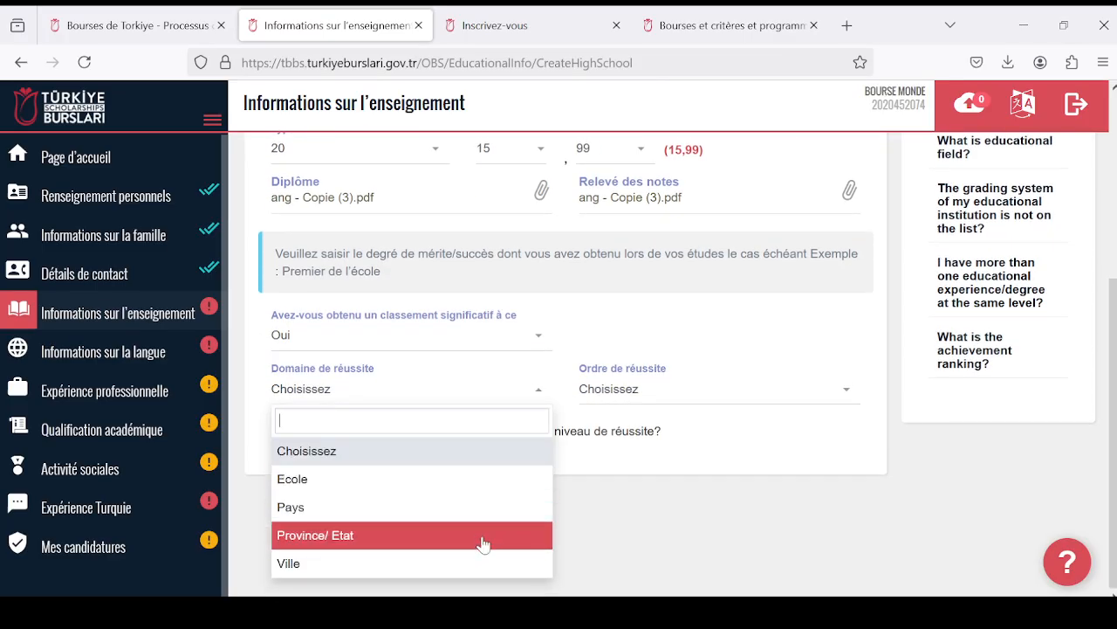
{"action": "left_click", "coordinate": [536, 478]}
{"action": "left_click", "coordinate": [831, 389]}
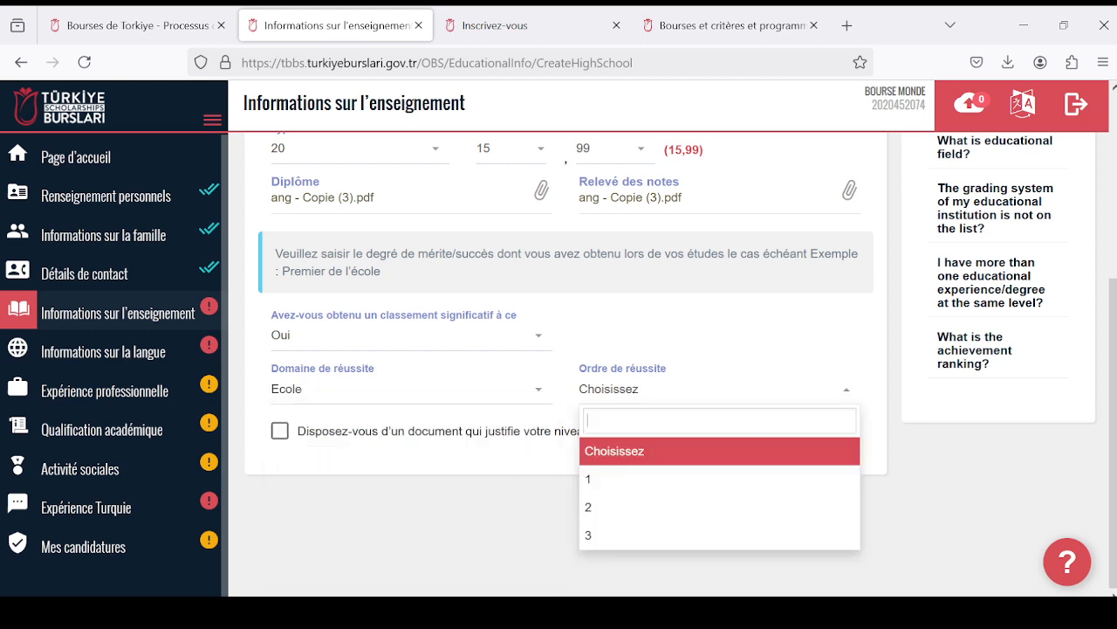
{"action": "left_click", "coordinate": [709, 487]}
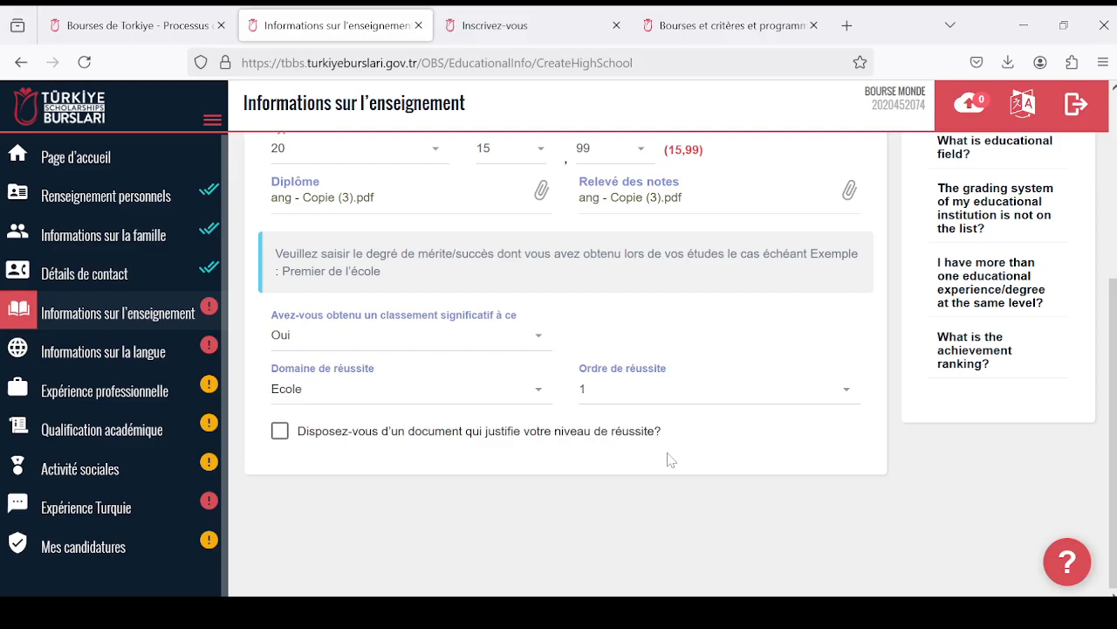
- Declare that a document proving the achievement level is available and attach Diplome as its supporting file (Pièce justificative)
{"action": "left_click", "coordinate": [280, 431]}
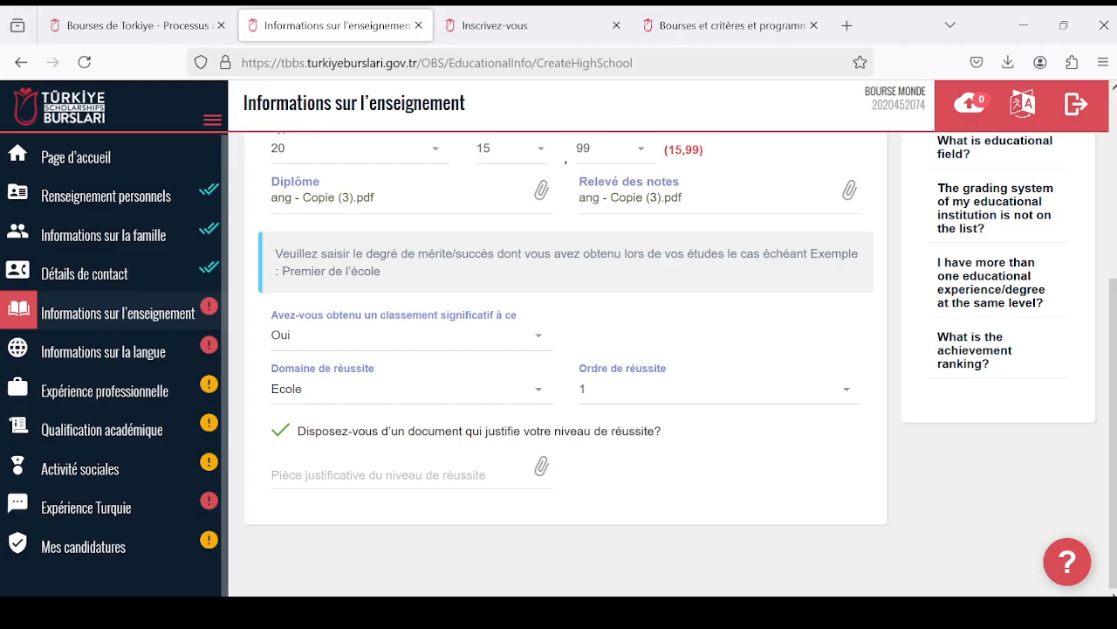
{"action": "left_click", "coordinate": [523, 471]}
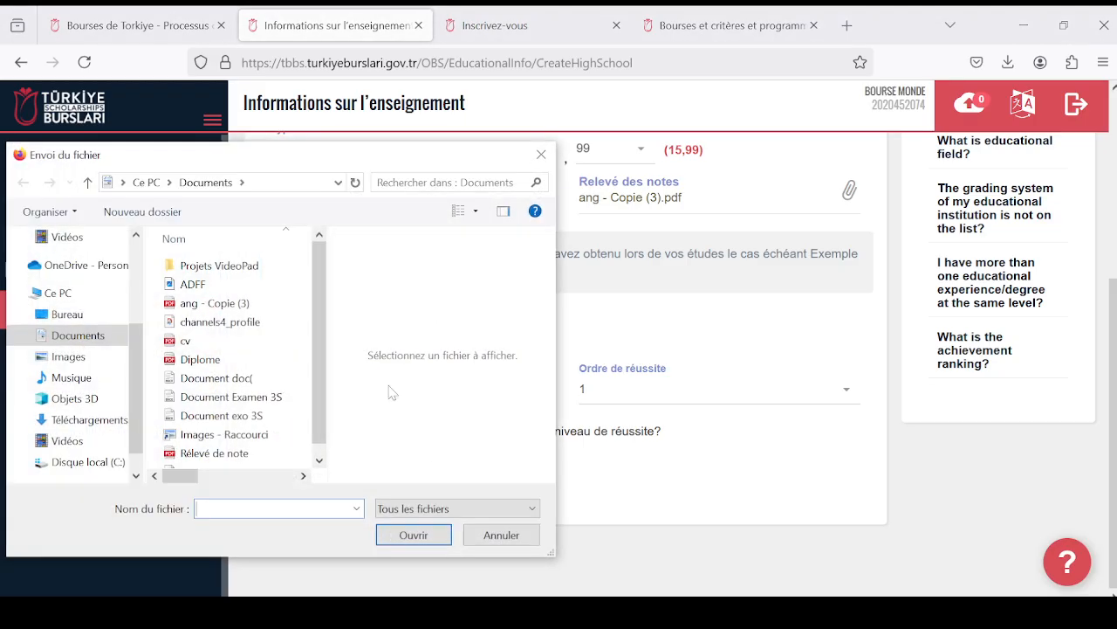
{"action": "left_click", "coordinate": [251, 360]}
{"action": "left_click", "coordinate": [414, 534]}
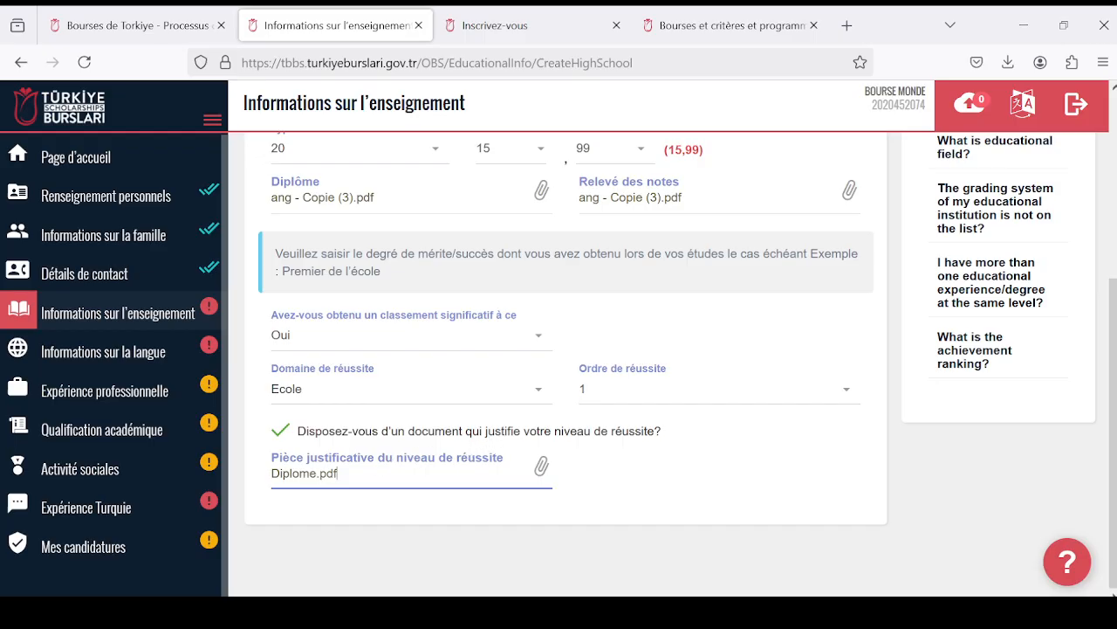
- Check the completed high school (Lycée) form from beginning to end and save it
{"action": "scroll", "coordinate": [376, 425], "scroll_direction": "up", "scroll_amount": 3}
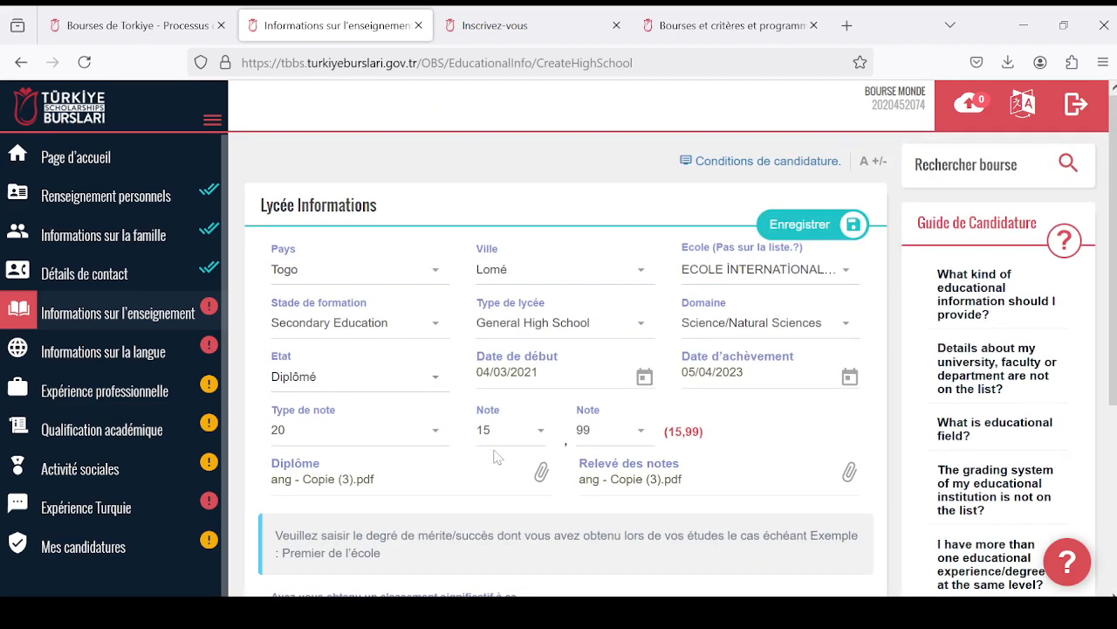
{"action": "scroll", "coordinate": [502, 453], "scroll_direction": "down", "scroll_amount": 3}
{"action": "scroll", "coordinate": [512, 461], "scroll_direction": "up", "scroll_amount": 3}
{"action": "scroll", "coordinate": [568, 469], "scroll_direction": "down", "scroll_amount": 3}
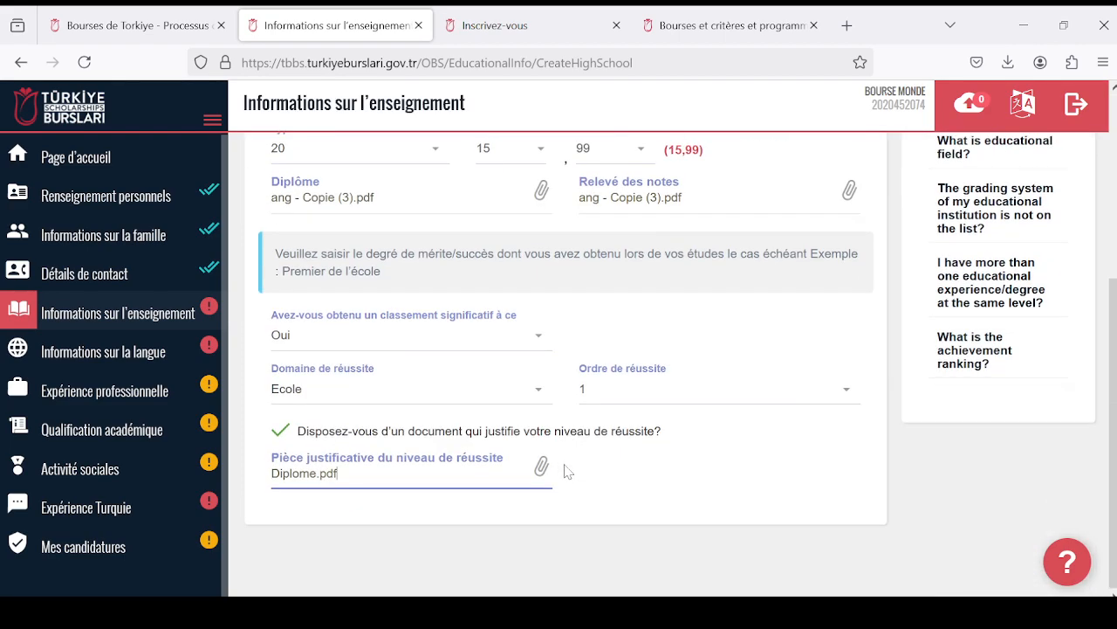
{"action": "scroll", "coordinate": [566, 471], "scroll_direction": "up", "scroll_amount": 1}
{"action": "scroll", "coordinate": [345, 450], "scroll_direction": "up", "scroll_amount": 2}
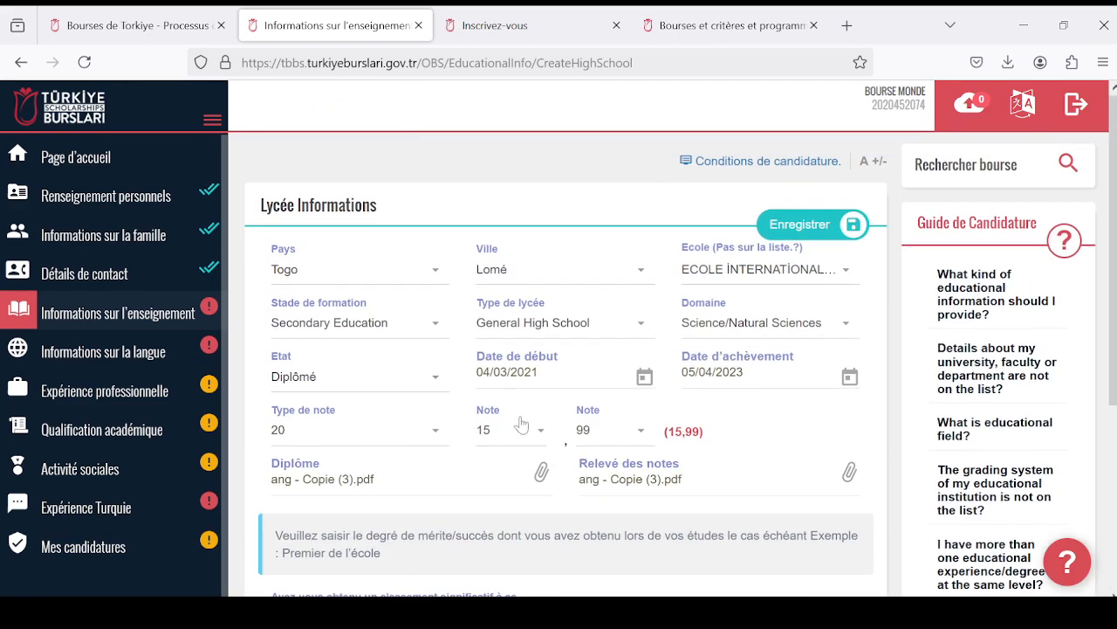
{"action": "scroll", "coordinate": [585, 470], "scroll_direction": "down", "scroll_amount": 3}
{"action": "scroll", "coordinate": [585, 470], "scroll_direction": "up", "scroll_amount": 3}
{"action": "left_click", "coordinate": [804, 226]}
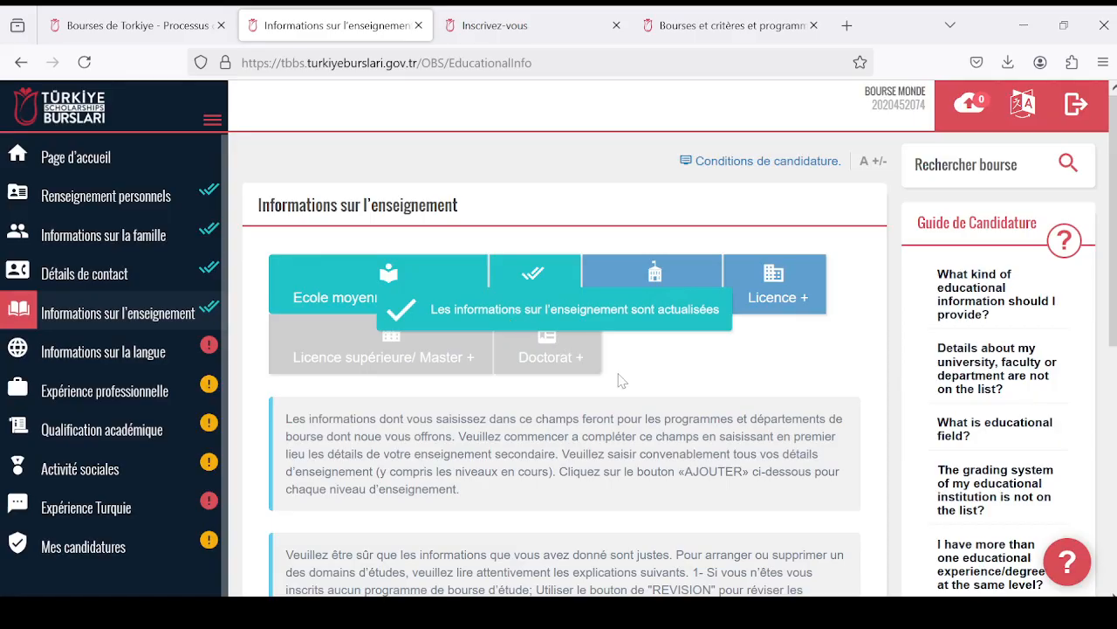
- Read the instructions for adding education levels, open a new Licence entry and look over its form fields
{"action": "scroll", "coordinate": [622, 379], "scroll_direction": "down", "scroll_amount": 1}
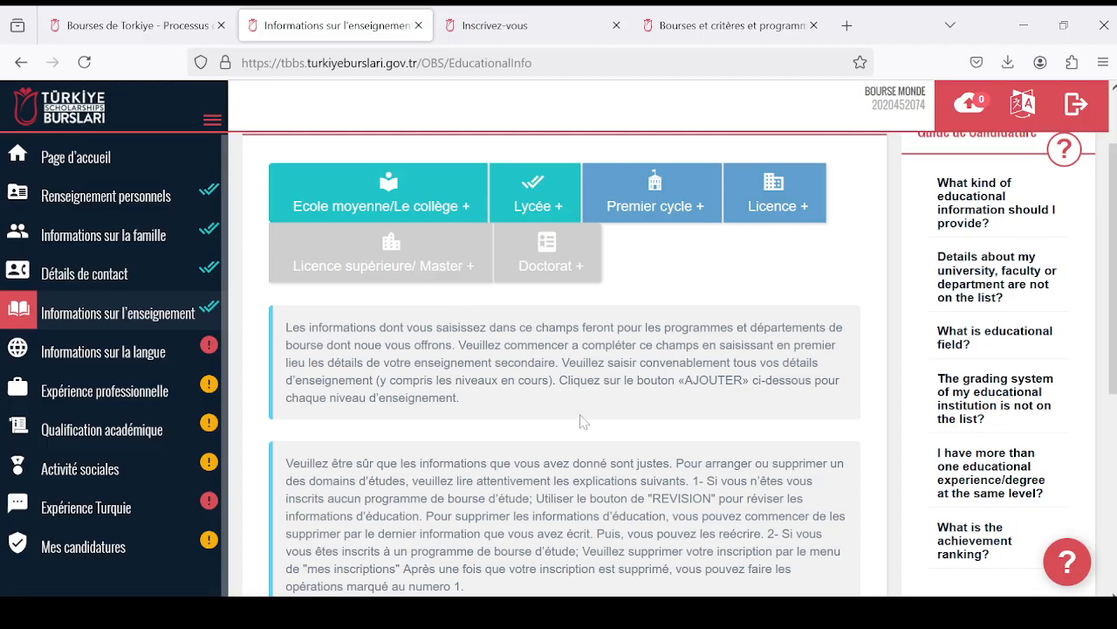
{"action": "scroll", "coordinate": [583, 422], "scroll_direction": "up", "scroll_amount": 2}
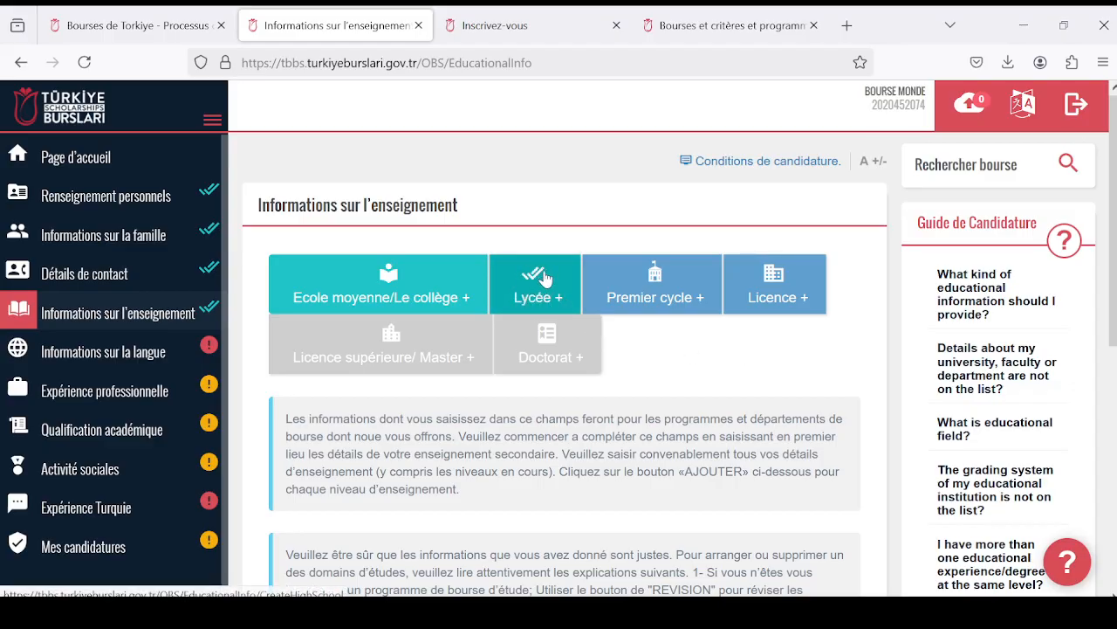
{"action": "left_click", "coordinate": [776, 299]}
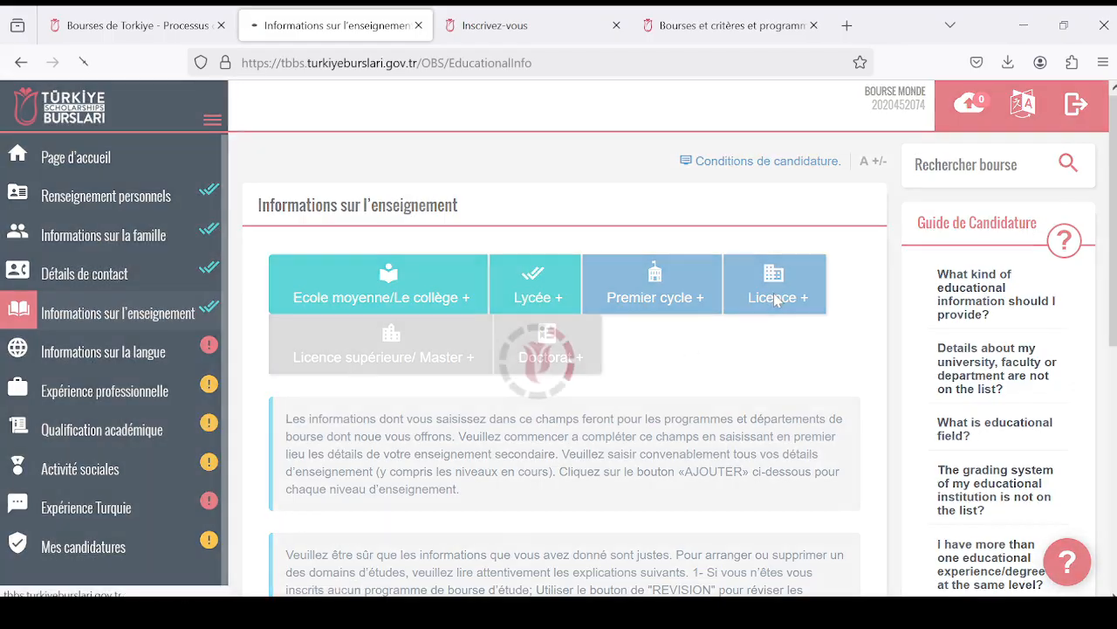
{"action": "scroll", "coordinate": [622, 325], "scroll_direction": "down", "scroll_amount": 1}
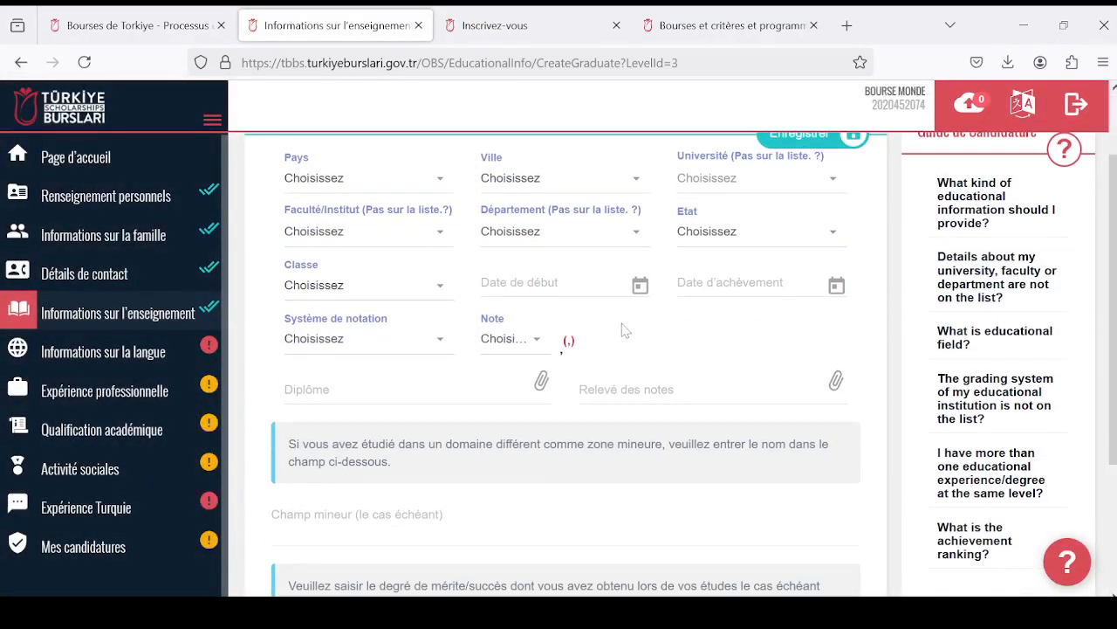
{"action": "scroll", "coordinate": [615, 325], "scroll_direction": "up", "scroll_amount": 1}
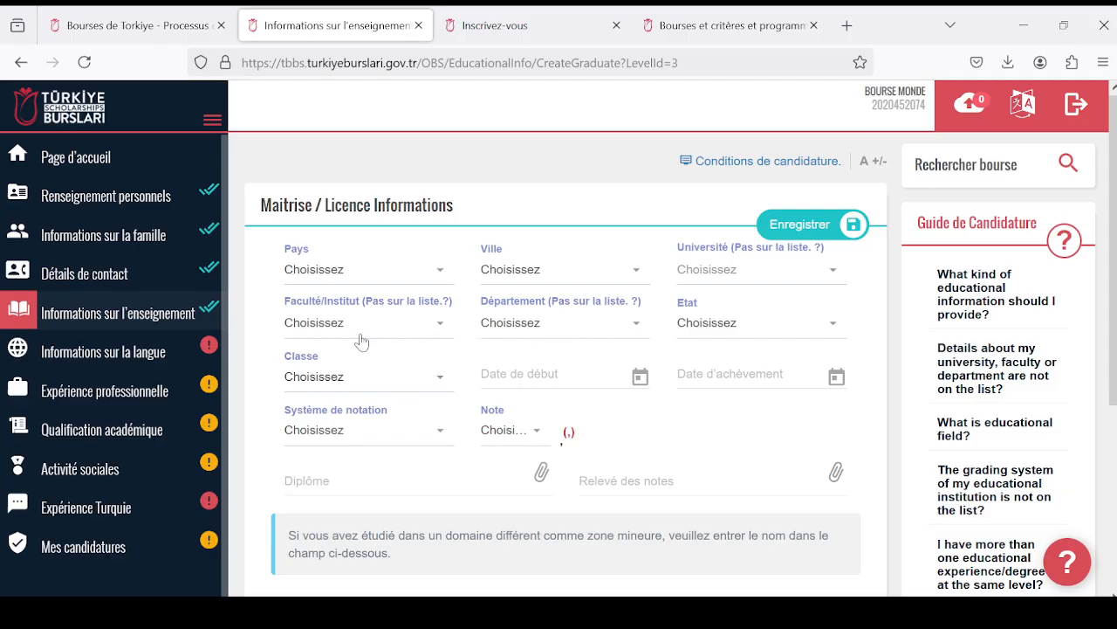
- Set the country (Pays) of the Licence entry to Togo
{"action": "left_click", "coordinate": [400, 278]}
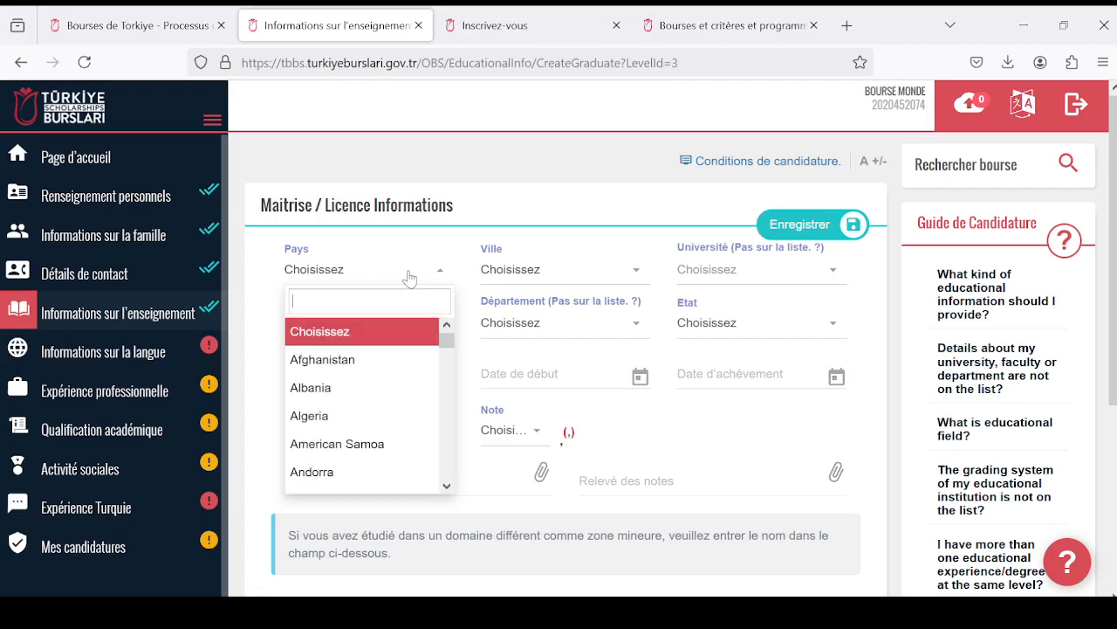
{"action": "scroll", "coordinate": [412, 381], "scroll_direction": "down", "scroll_amount": 20}
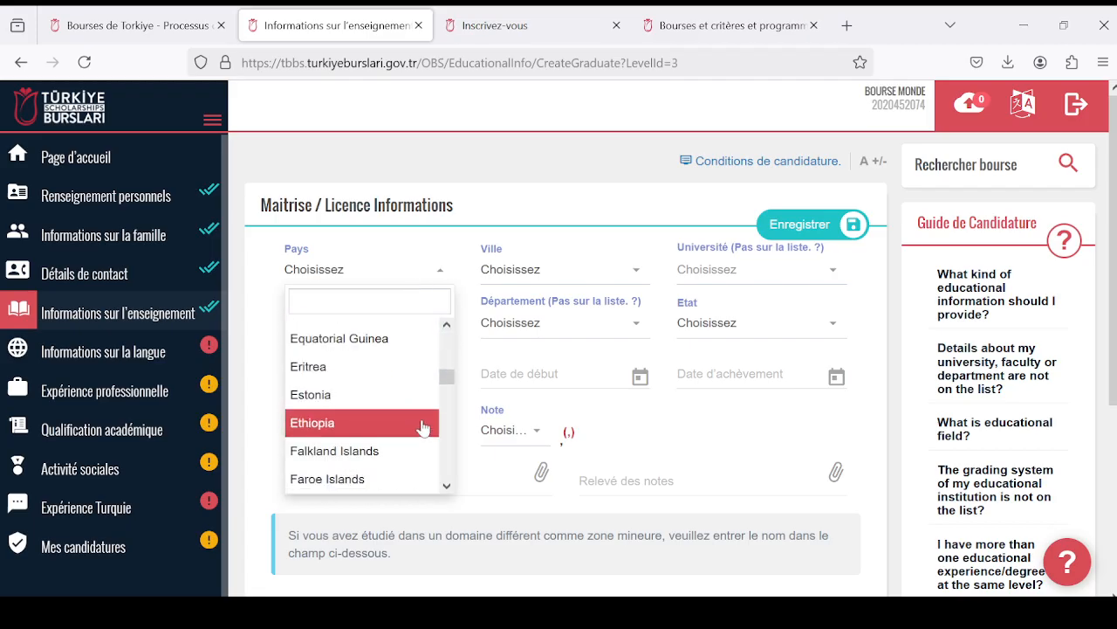
{"action": "scroll", "coordinate": [418, 441], "scroll_direction": "down", "scroll_amount": 20}
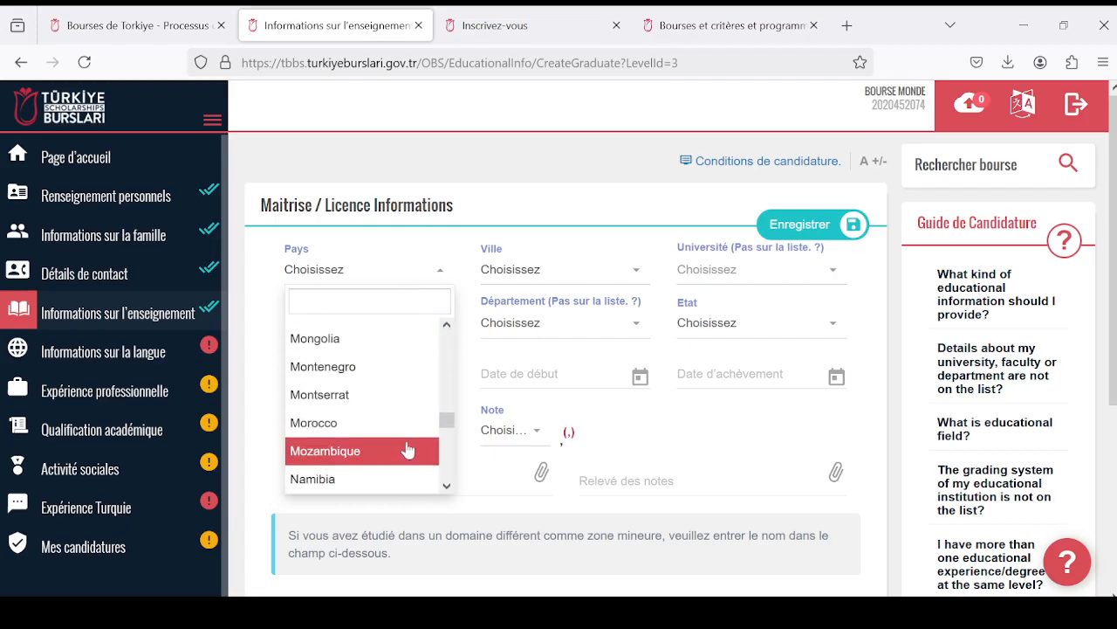
{"action": "scroll", "coordinate": [411, 446], "scroll_direction": "down", "scroll_amount": 20}
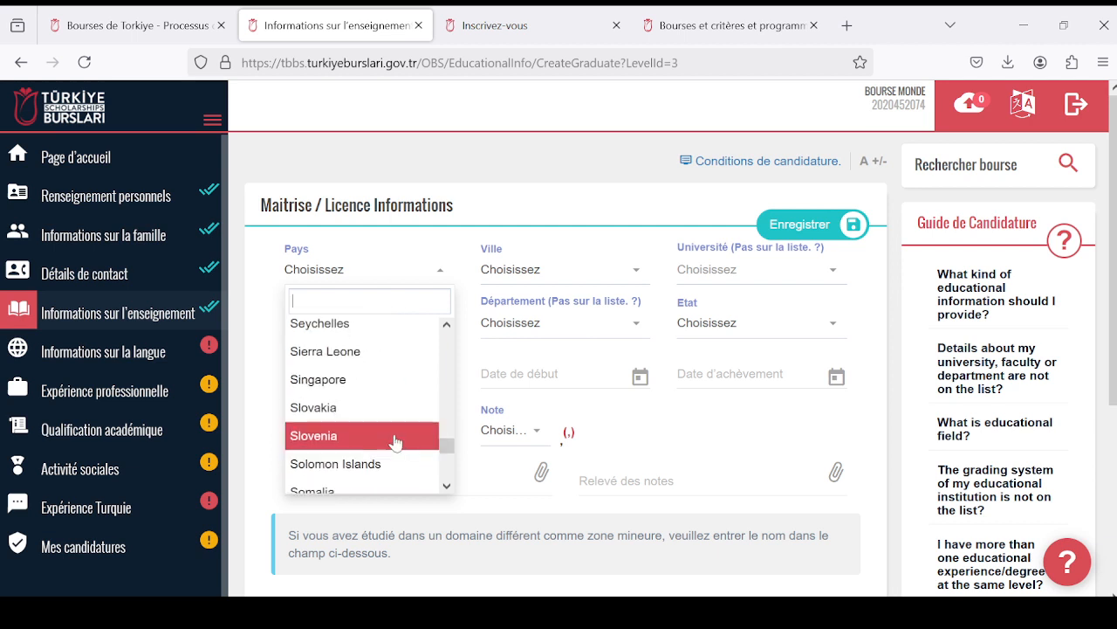
{"action": "scroll", "coordinate": [384, 426], "scroll_direction": "down", "scroll_amount": 6}
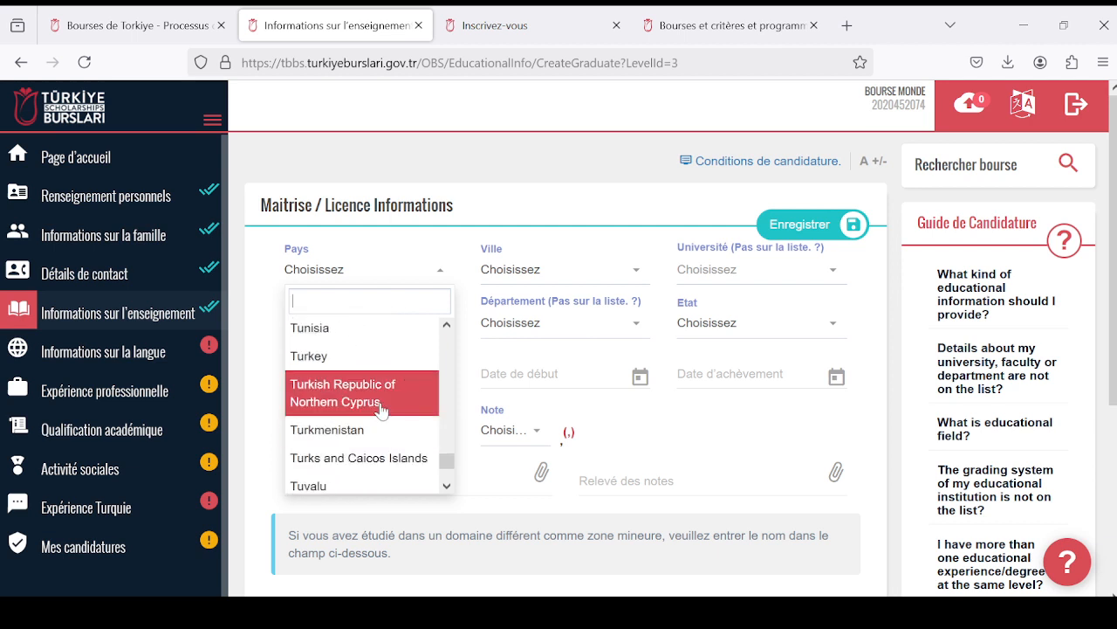
{"action": "scroll", "coordinate": [381, 411], "scroll_direction": "up", "scroll_amount": 4}
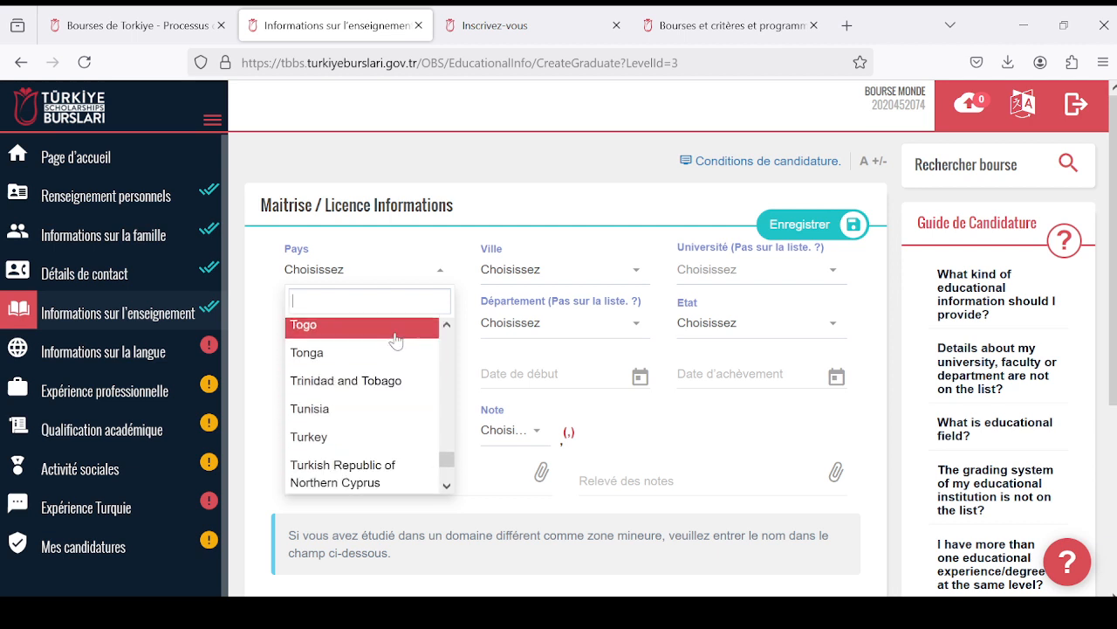
{"action": "left_click", "coordinate": [394, 330]}
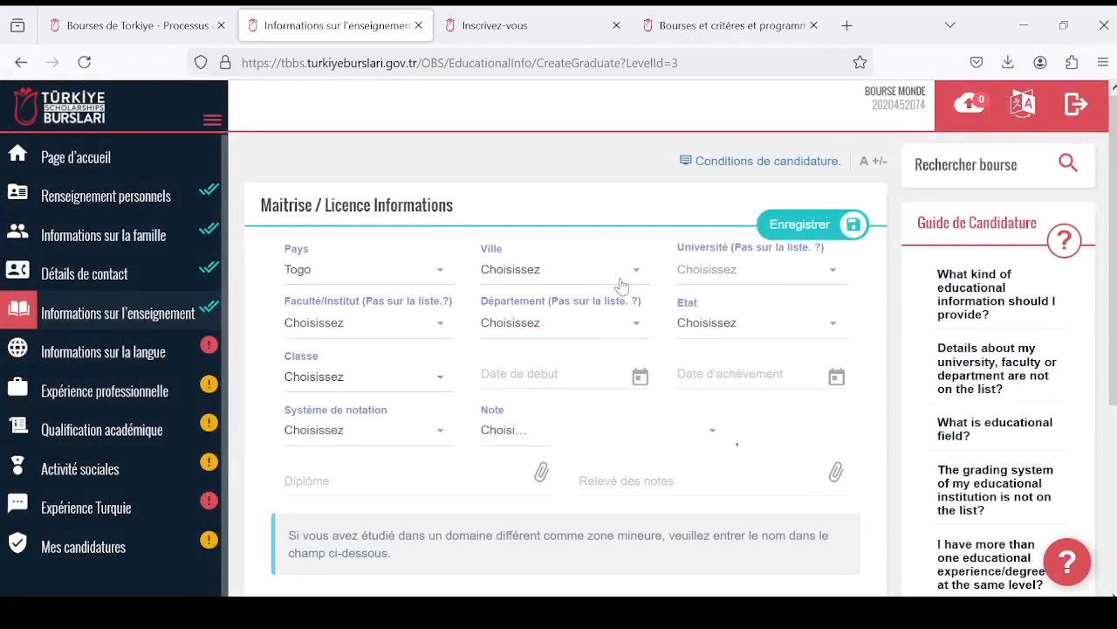
- Set the city (Ville) of the Licence studies to Lomé
{"action": "left_click", "coordinate": [617, 281]}
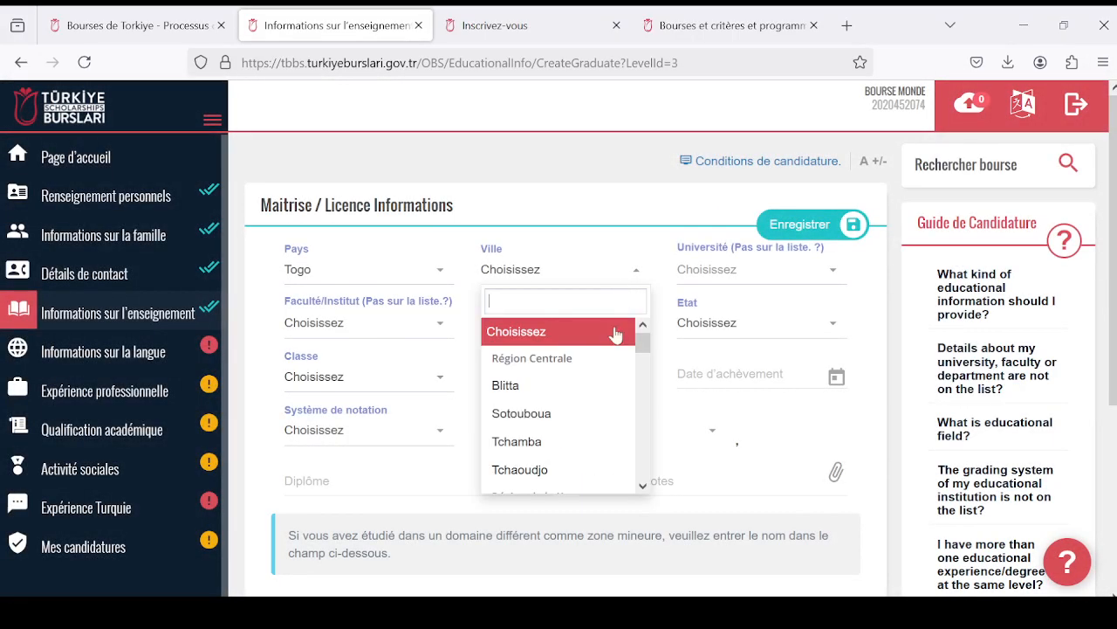
{"action": "scroll", "coordinate": [608, 425], "scroll_direction": "down", "scroll_amount": 6}
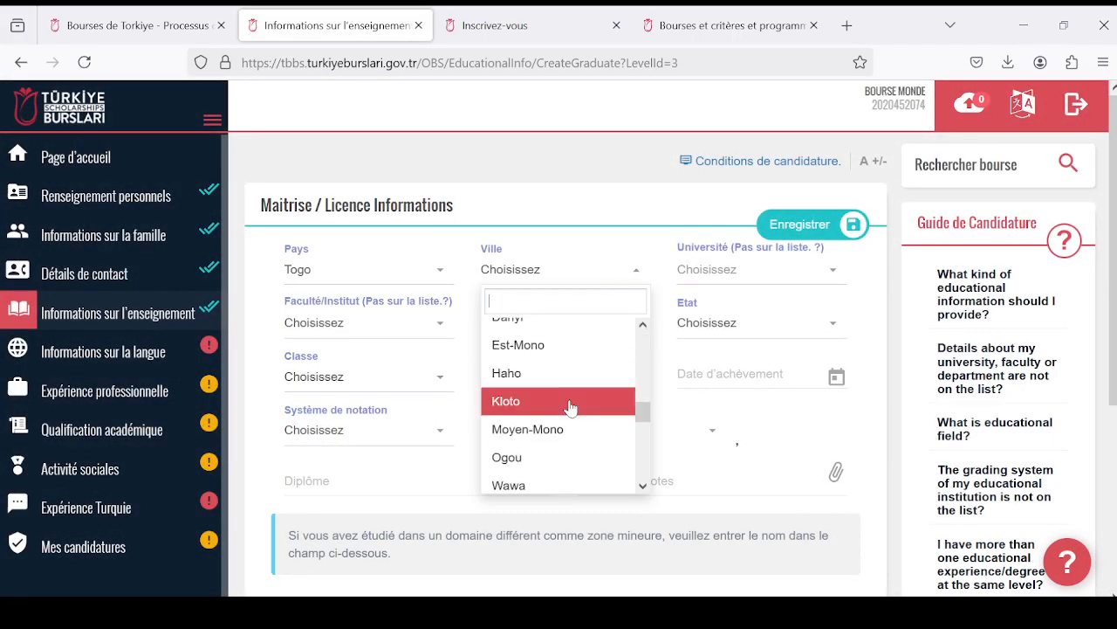
{"action": "scroll", "coordinate": [568, 407], "scroll_direction": "down", "scroll_amount": 2}
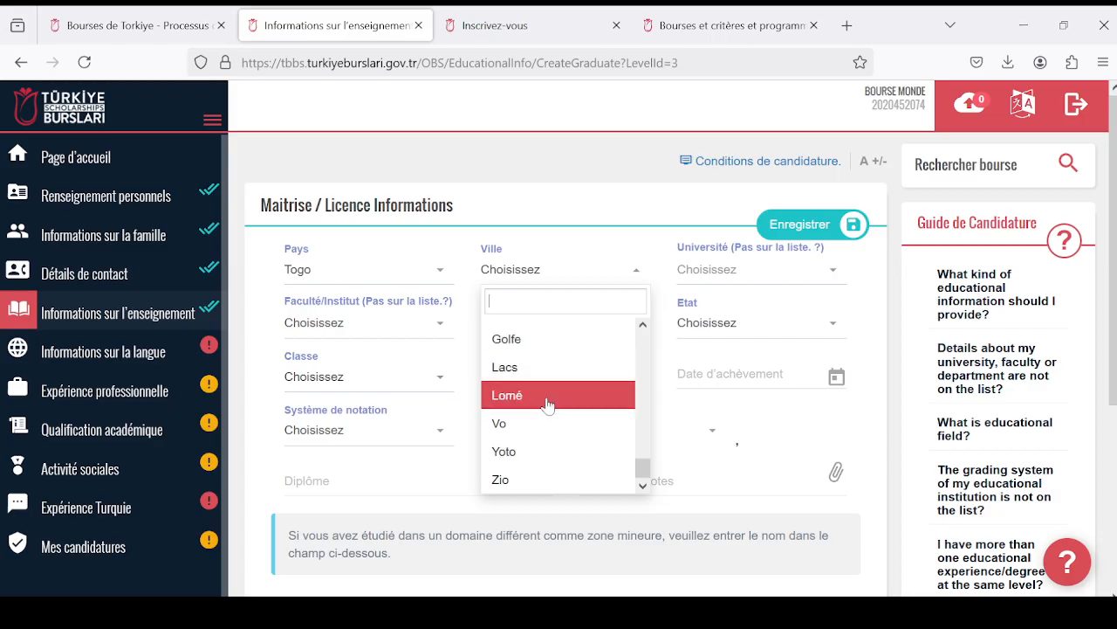
{"action": "left_click", "coordinate": [547, 397]}
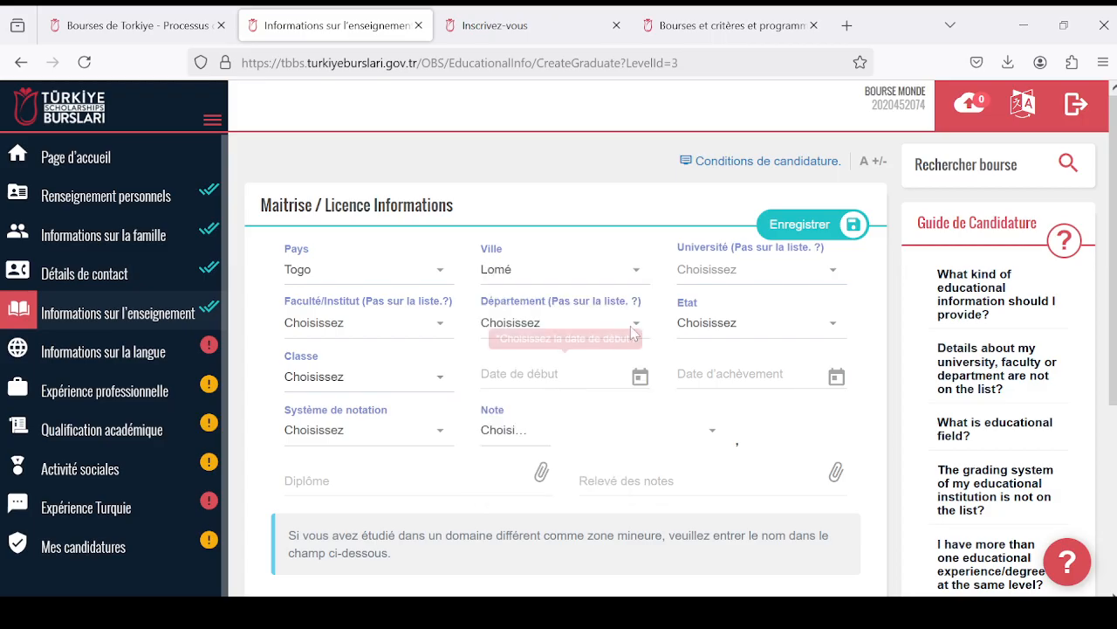
- Look through the listed Togolese institutions and set the university (Université) to UNIVERISTÉ DE LOMÉ
{"action": "left_click", "coordinate": [791, 280]}
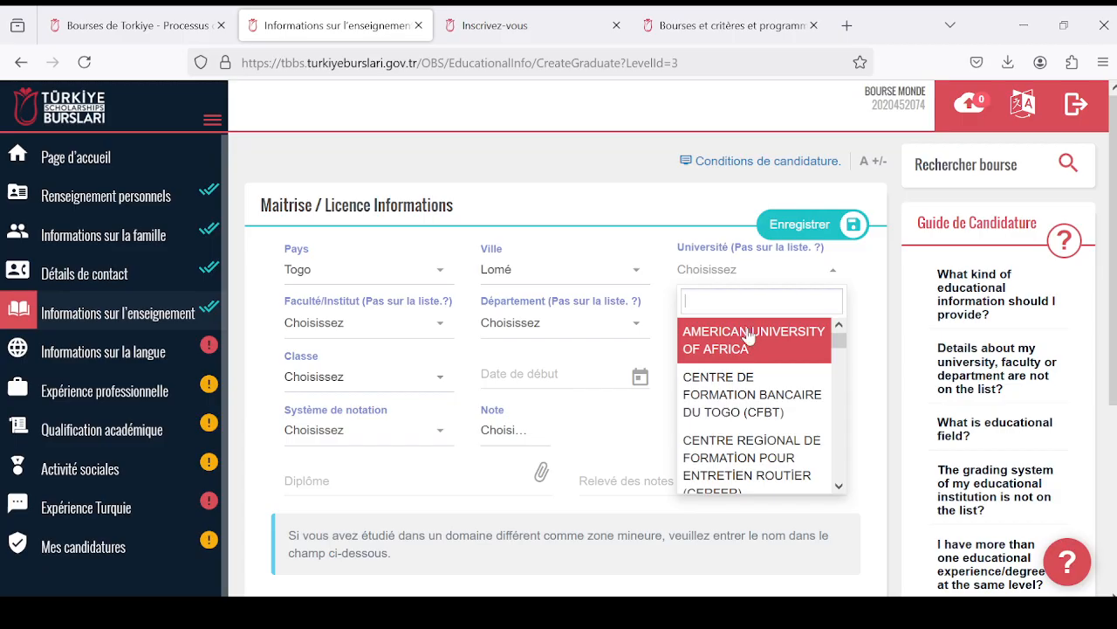
{"action": "scroll", "coordinate": [766, 392], "scroll_direction": "down", "scroll_amount": 4}
{"action": "scroll", "coordinate": [765, 397], "scroll_direction": "down", "scroll_amount": 4}
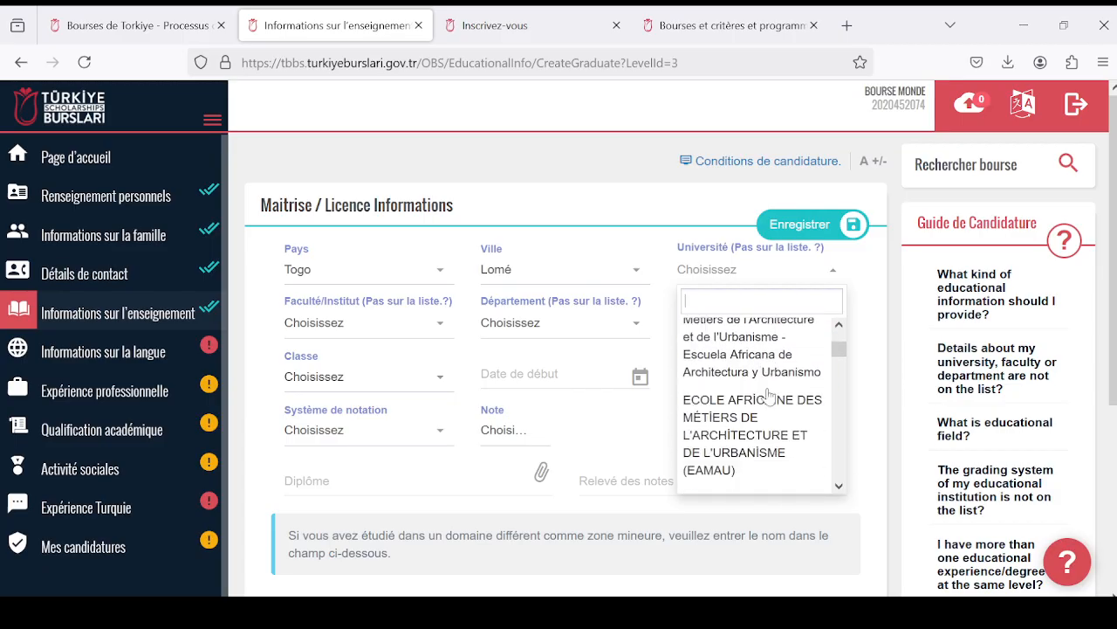
{"action": "scroll", "coordinate": [766, 396], "scroll_direction": "up", "scroll_amount": 3}
{"action": "scroll", "coordinate": [769, 395], "scroll_direction": "up", "scroll_amount": 2}
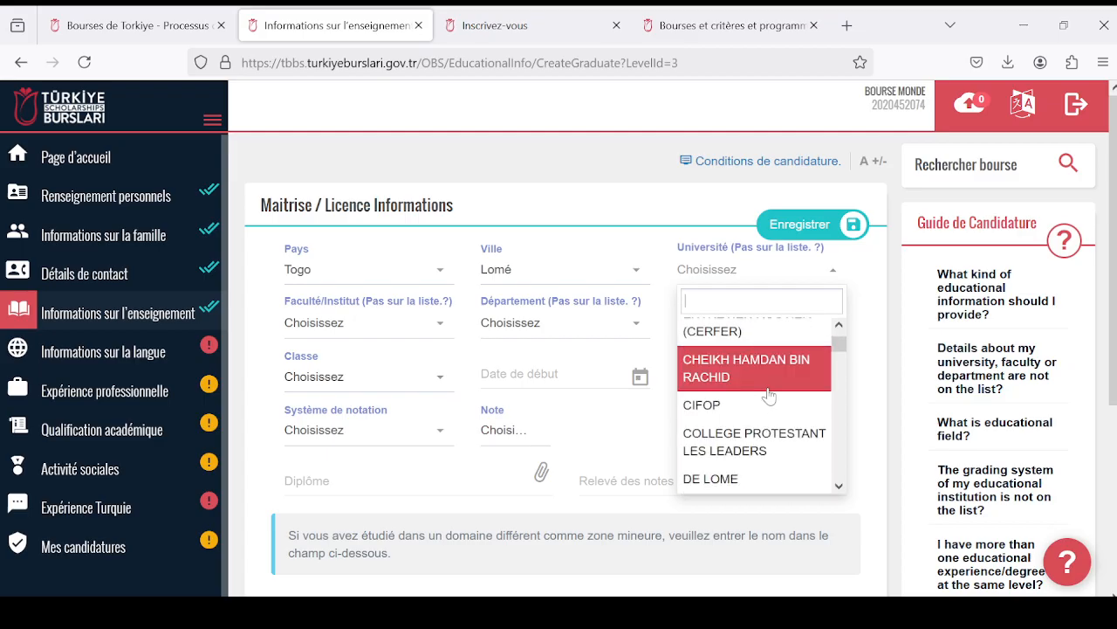
{"action": "scroll", "coordinate": [769, 399], "scroll_direction": "up", "scroll_amount": 2}
{"action": "scroll", "coordinate": [765, 391], "scroll_direction": "down", "scroll_amount": 5}
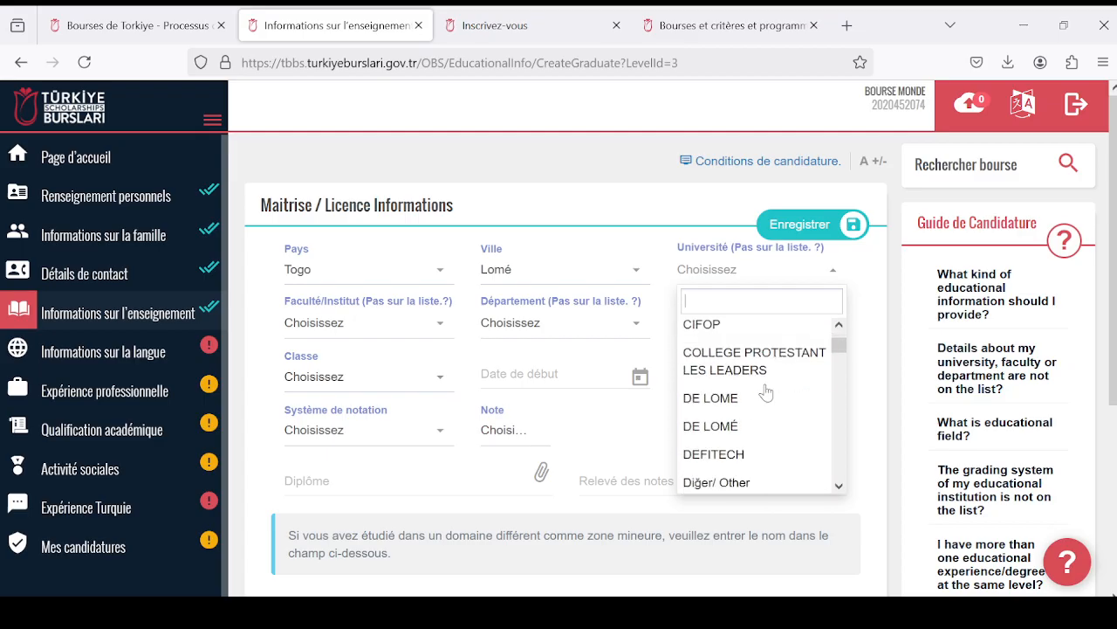
{"action": "scroll", "coordinate": [766, 391], "scroll_direction": "up", "scroll_amount": 2}
{"action": "scroll", "coordinate": [767, 392], "scroll_direction": "down", "scroll_amount": 1}
{"action": "scroll", "coordinate": [766, 393], "scroll_direction": "down", "scroll_amount": 3}
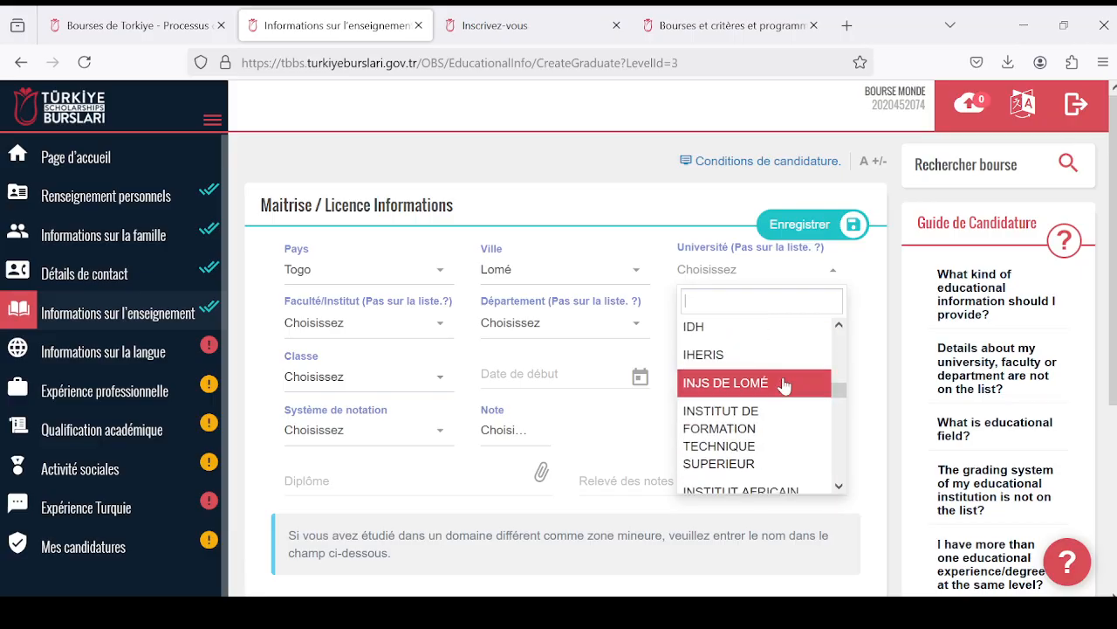
{"action": "scroll", "coordinate": [783, 382], "scroll_direction": "down", "scroll_amount": 3}
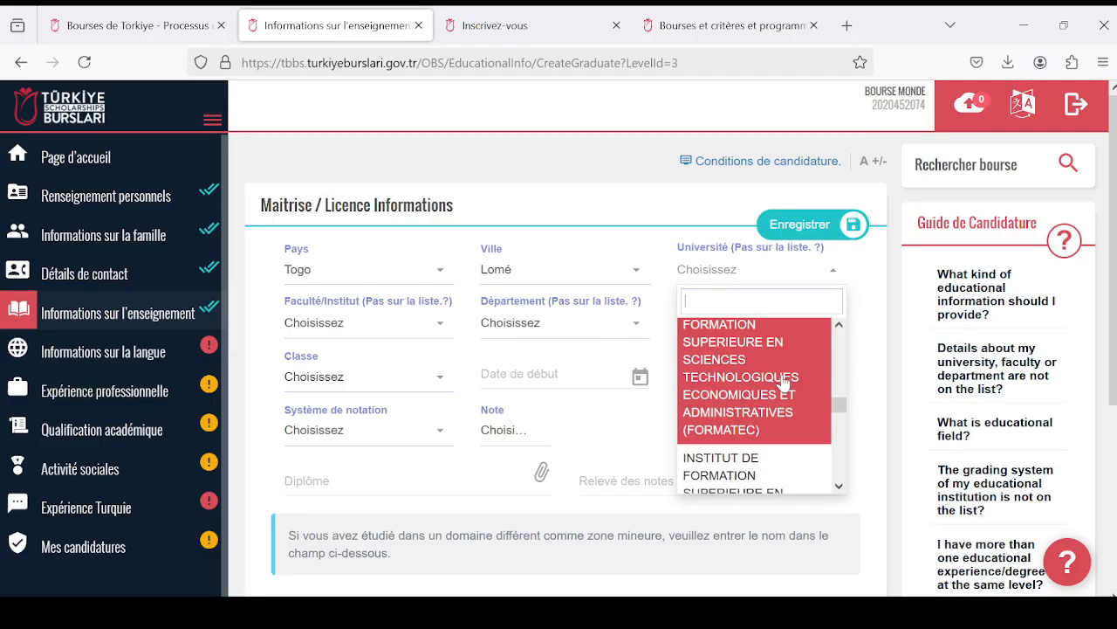
{"action": "scroll", "coordinate": [783, 382], "scroll_direction": "down", "scroll_amount": 6}
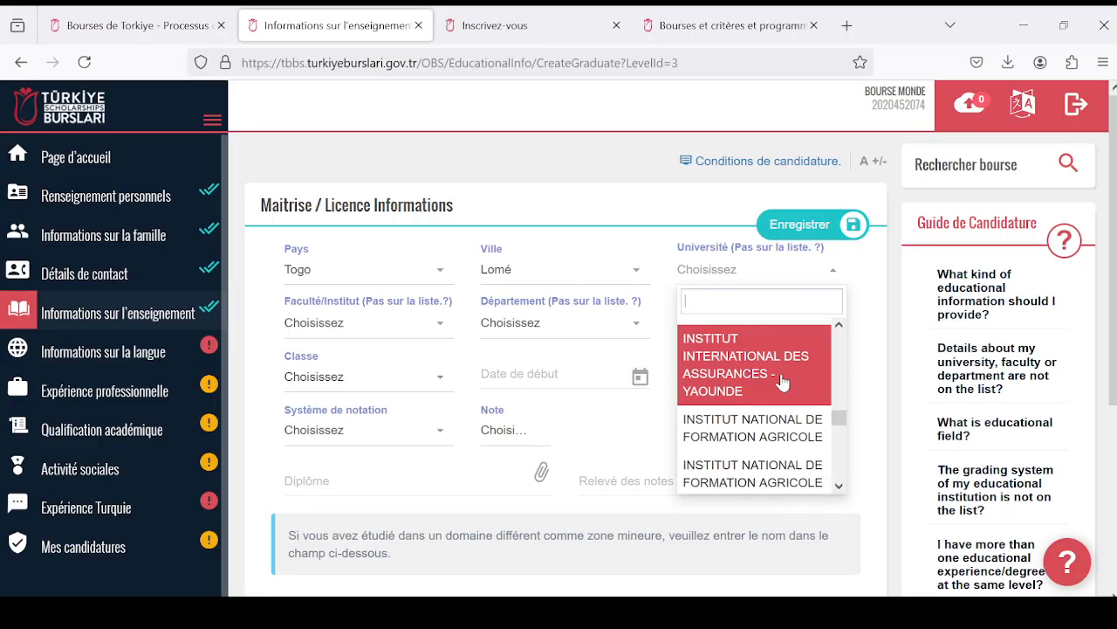
{"action": "scroll", "coordinate": [781, 384], "scroll_direction": "down", "scroll_amount": 8}
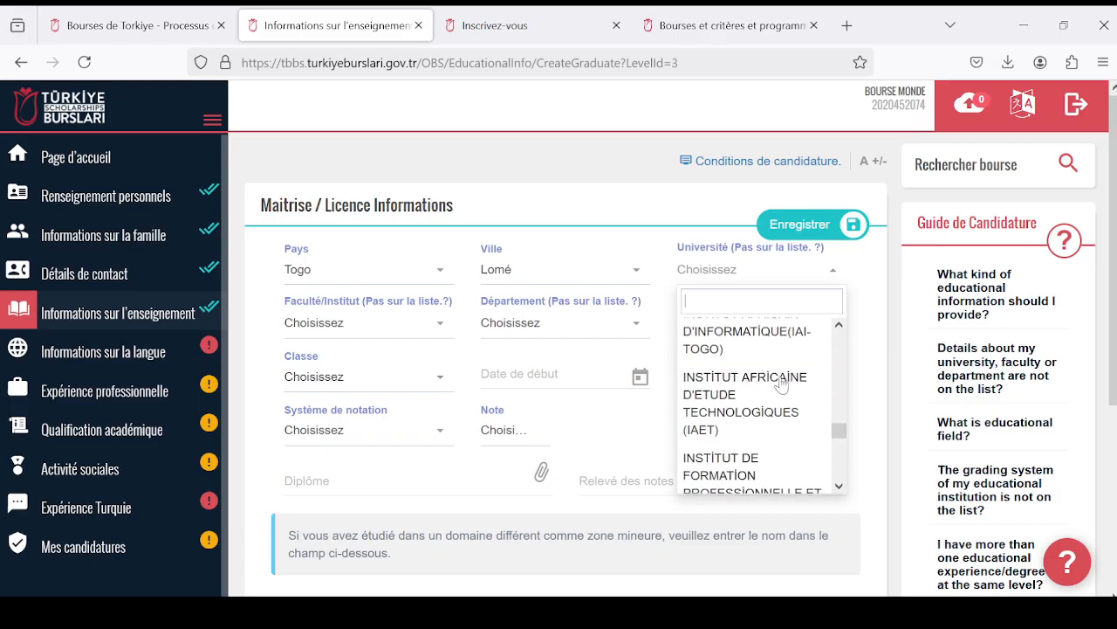
{"action": "scroll", "coordinate": [781, 384], "scroll_direction": "down", "scroll_amount": 3}
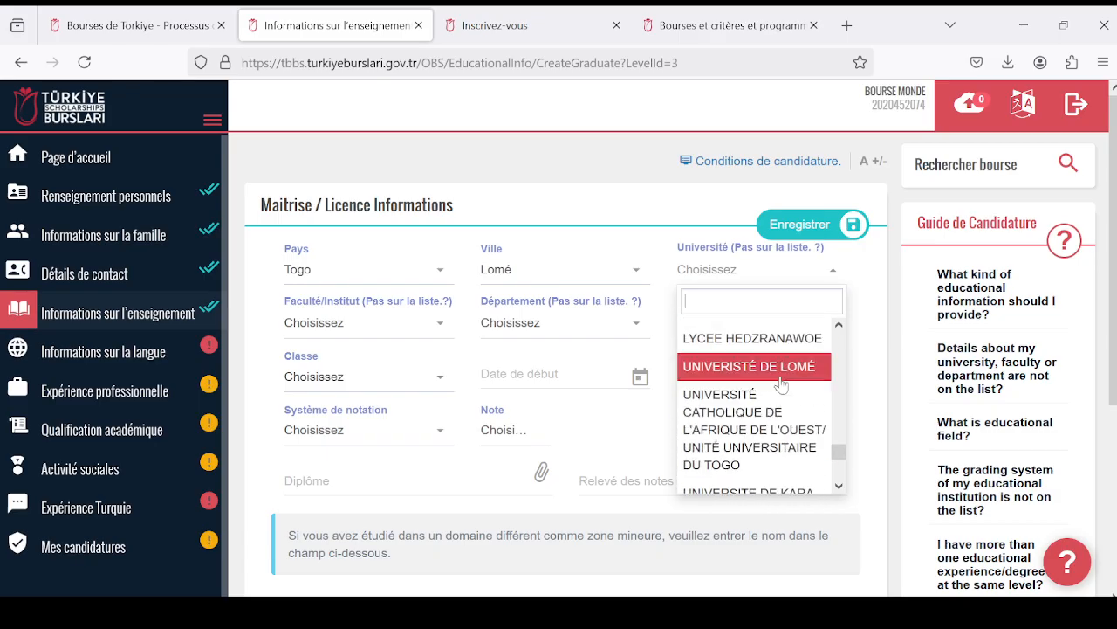
{"action": "left_click", "coordinate": [781, 383]}
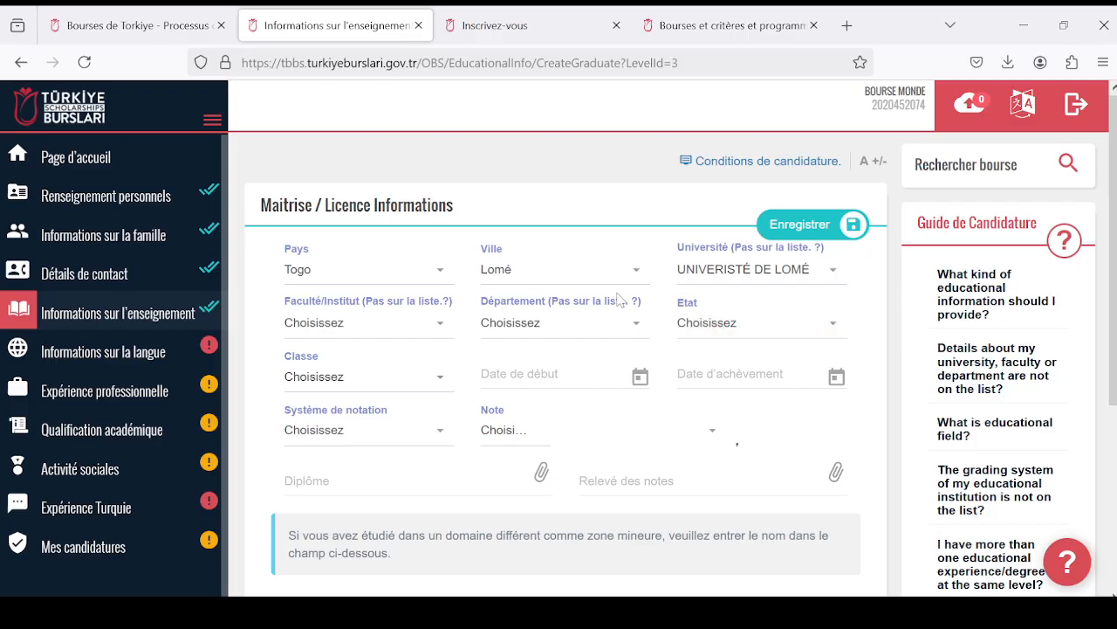
{"action": "left_click", "coordinate": [834, 270]}
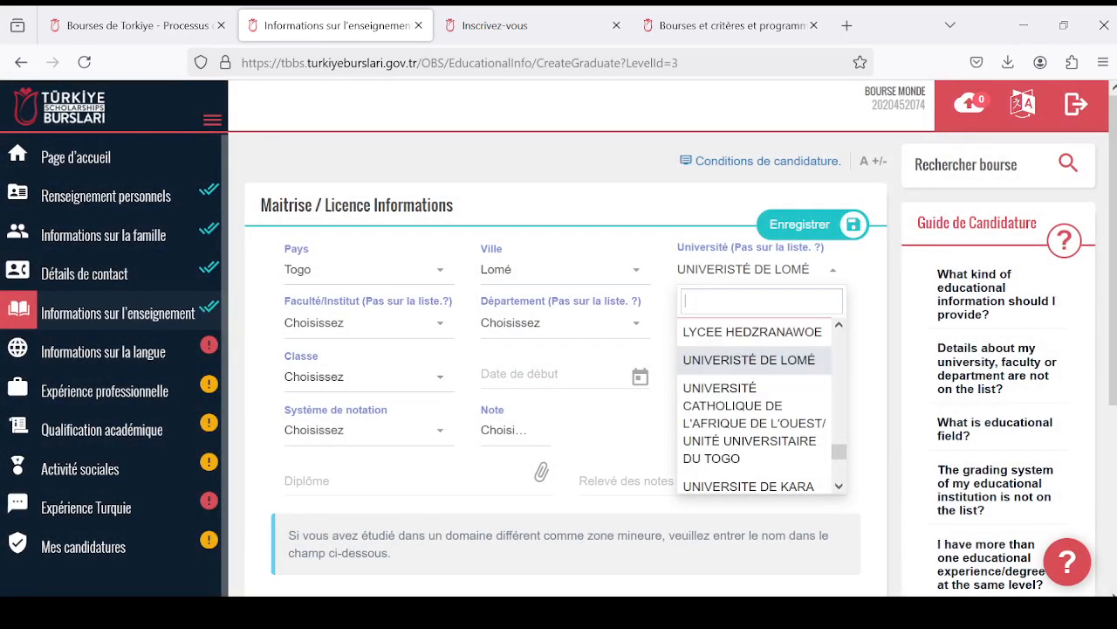
{"action": "left_click", "coordinate": [773, 275]}
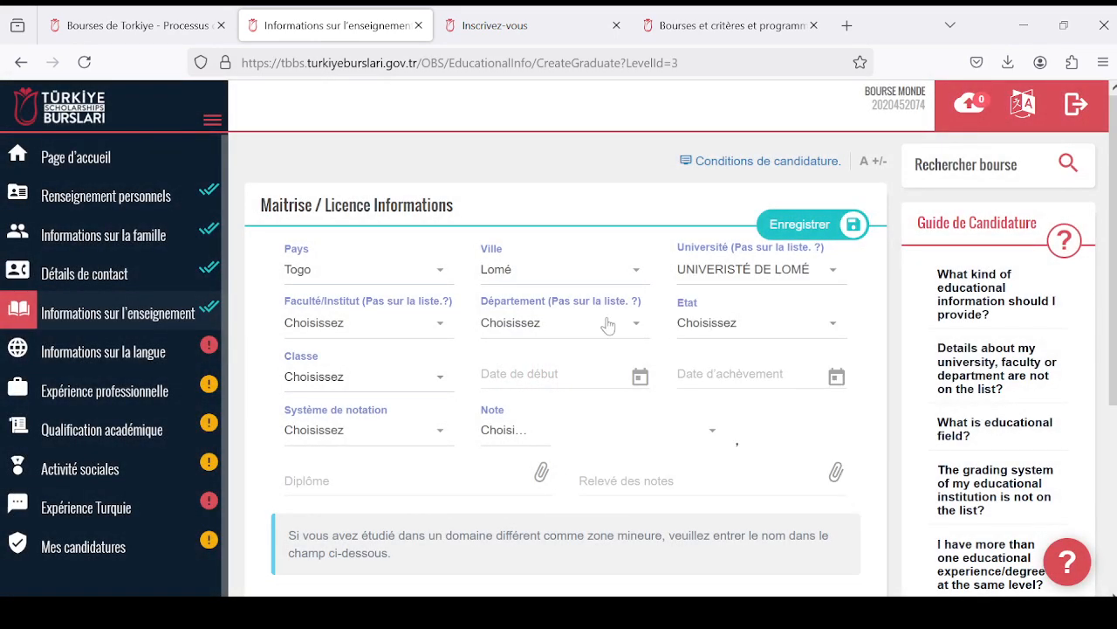
- Set the faculty (Faculté/Institut) to ECOLE SUPERIEURE DES TECHNIQUES BIOLOGIQUES ET ALIMENTAIRES
{"action": "left_click", "coordinate": [437, 341]}
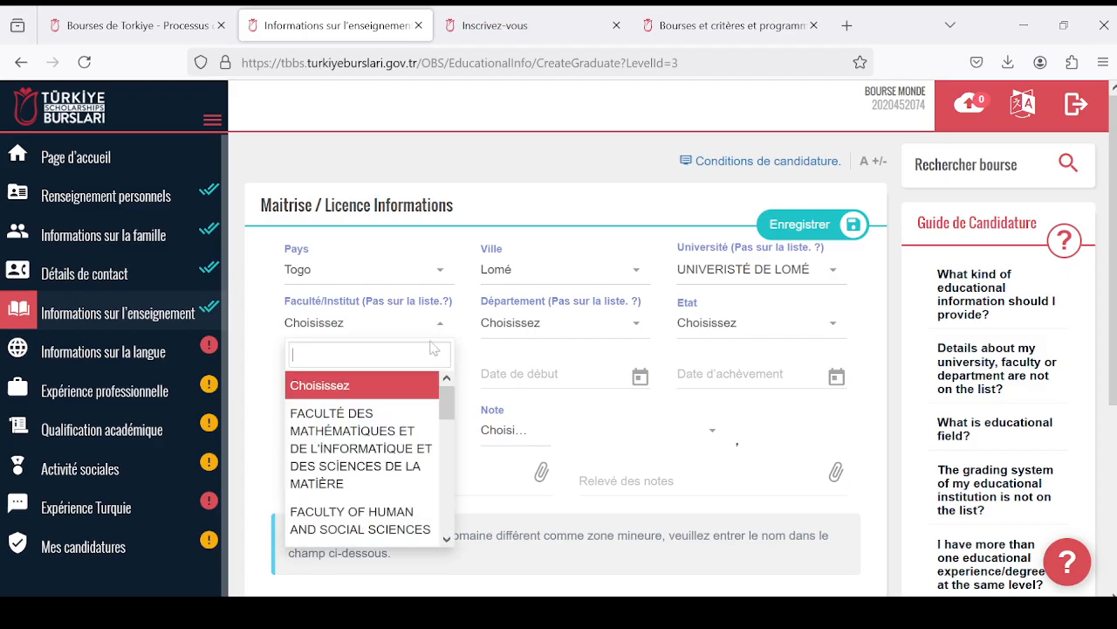
{"action": "scroll", "coordinate": [423, 413], "scroll_direction": "down", "scroll_amount": 5}
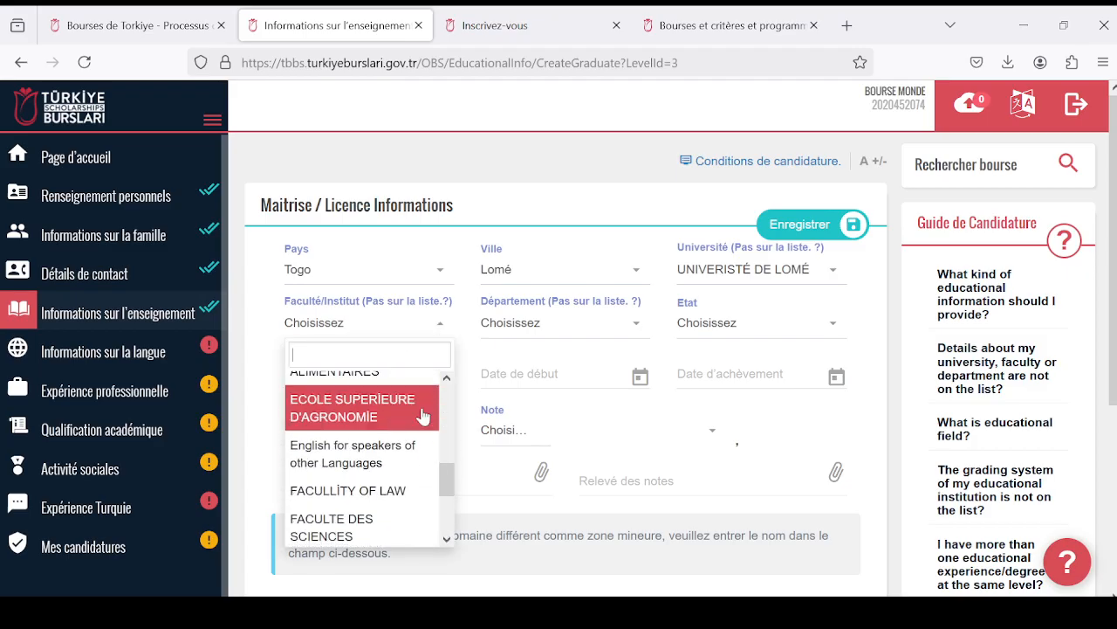
{"action": "scroll", "coordinate": [424, 413], "scroll_direction": "up", "scroll_amount": 1}
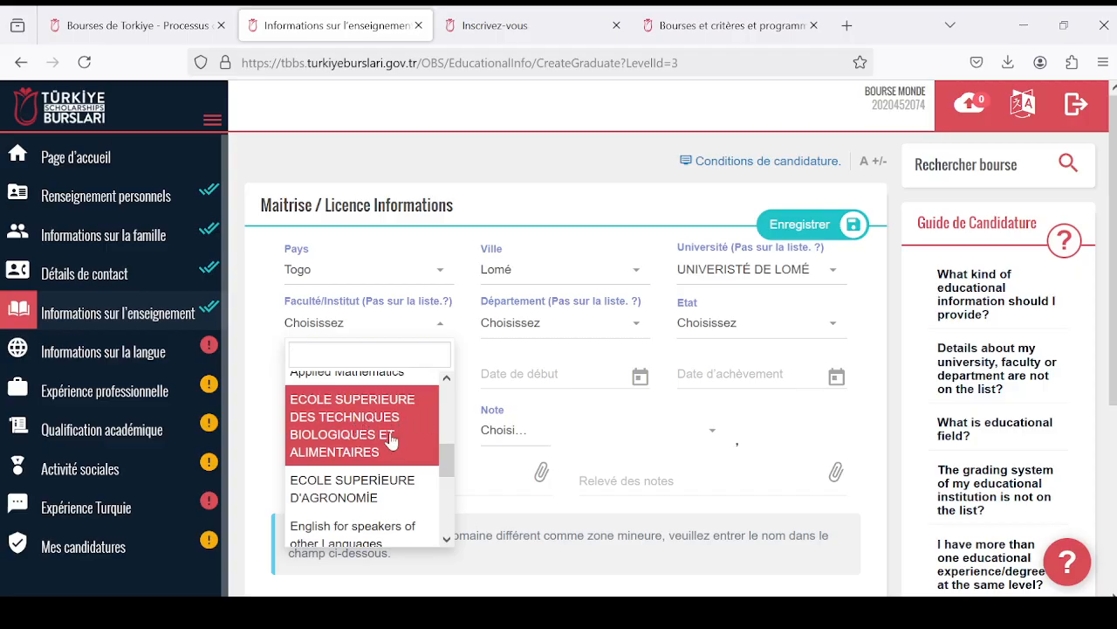
{"action": "left_click", "coordinate": [386, 433]}
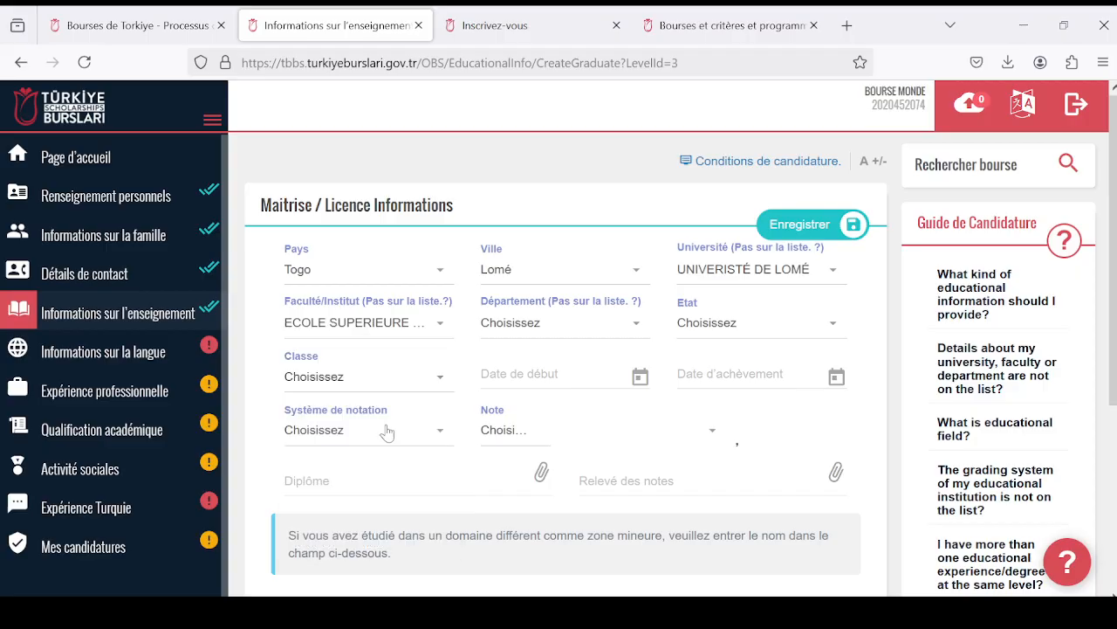
{"action": "left_click", "coordinate": [439, 334]}
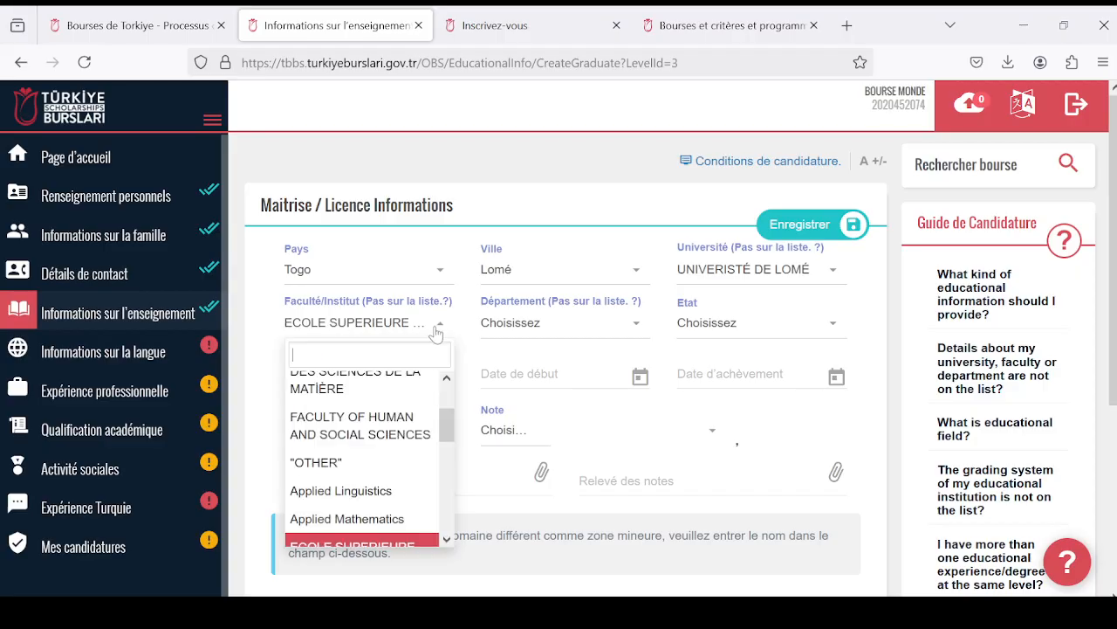
{"action": "left_click", "coordinate": [401, 337]}
- Set the department (Département) to Health Sciences and the study status (Etat) to Diplômé
{"action": "left_click", "coordinate": [636, 329]}
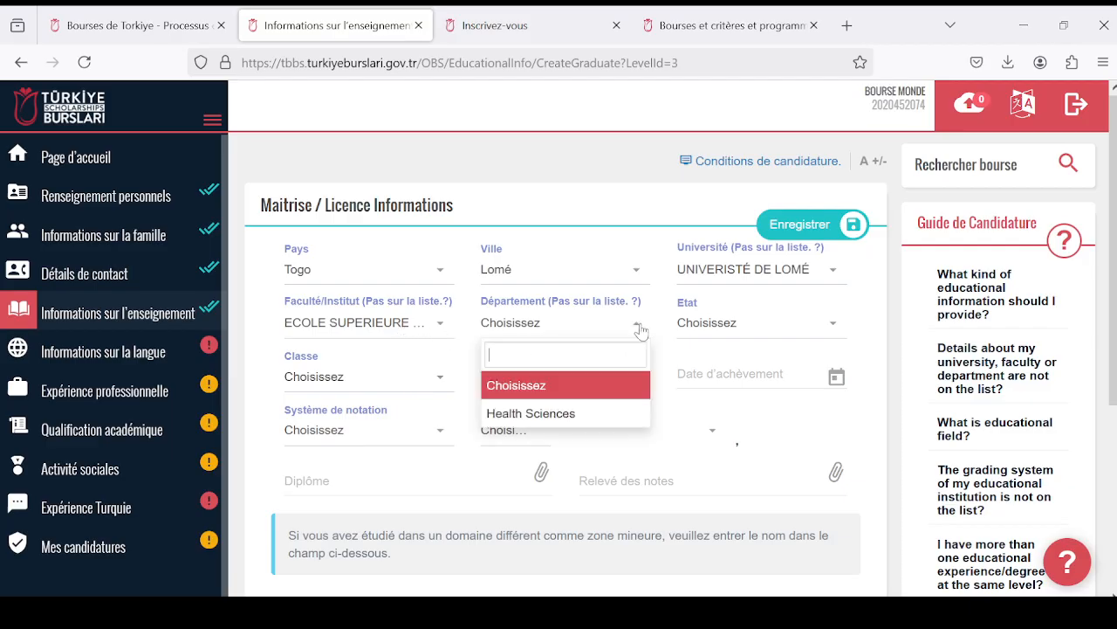
{"action": "left_click", "coordinate": [617, 412]}
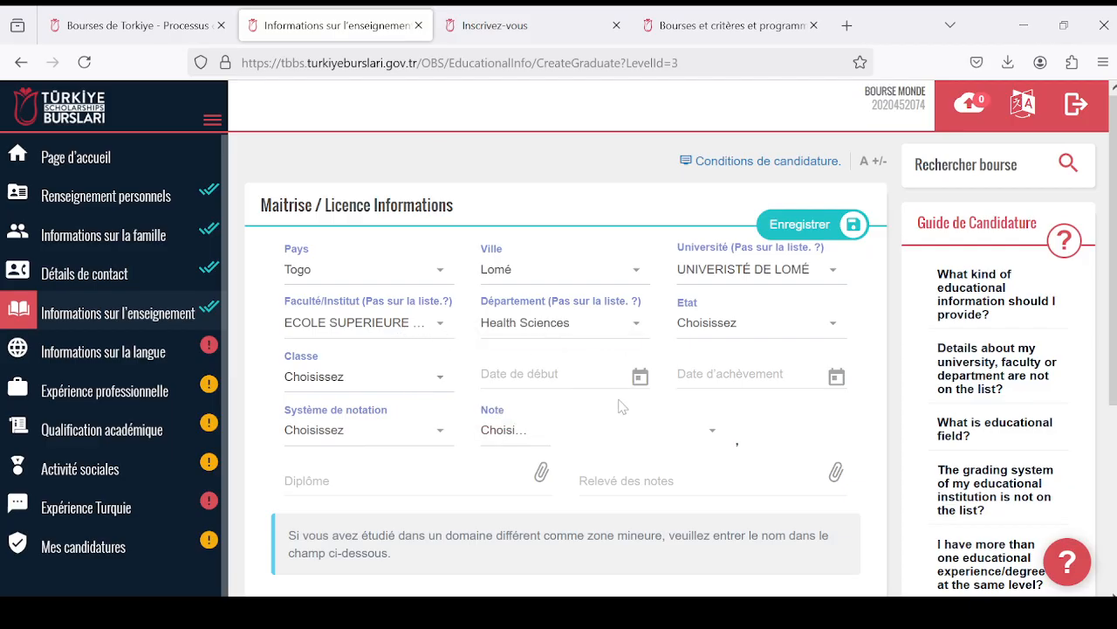
{"action": "left_click", "coordinate": [829, 330]}
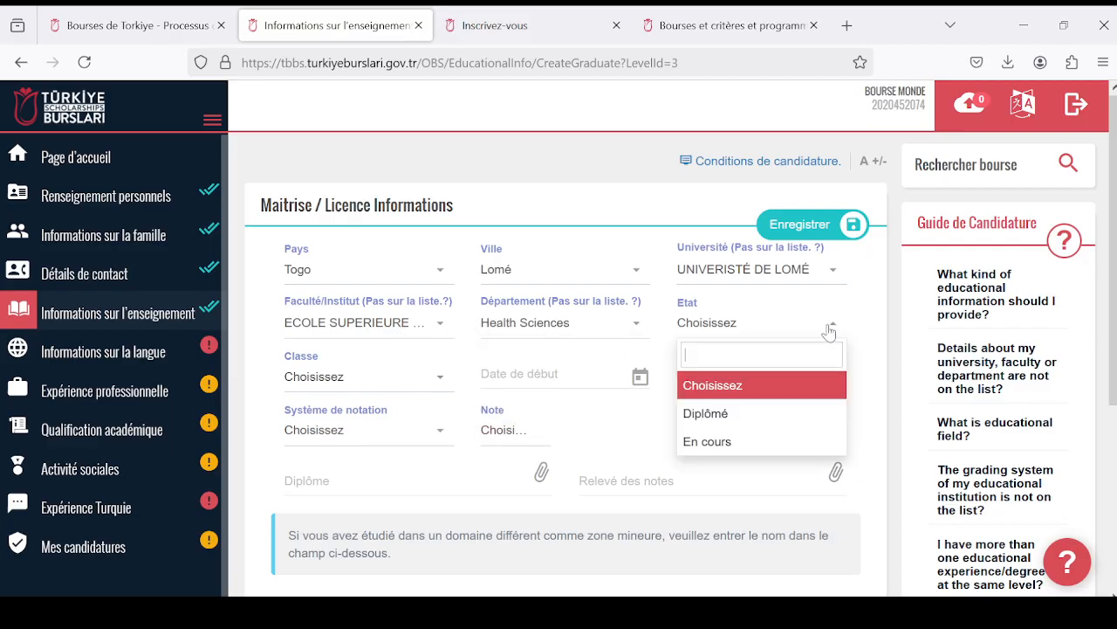
{"action": "left_click", "coordinate": [738, 419]}
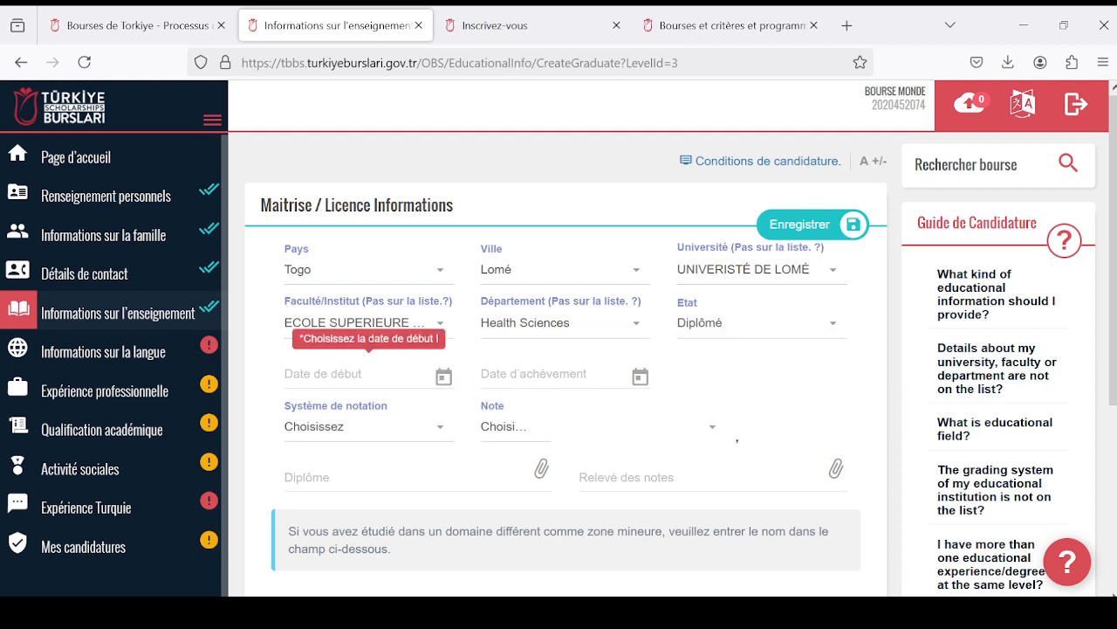
- Set the start date (Date de début) of the Licence studies to 05/08/2020
{"action": "left_click", "coordinate": [444, 377]}
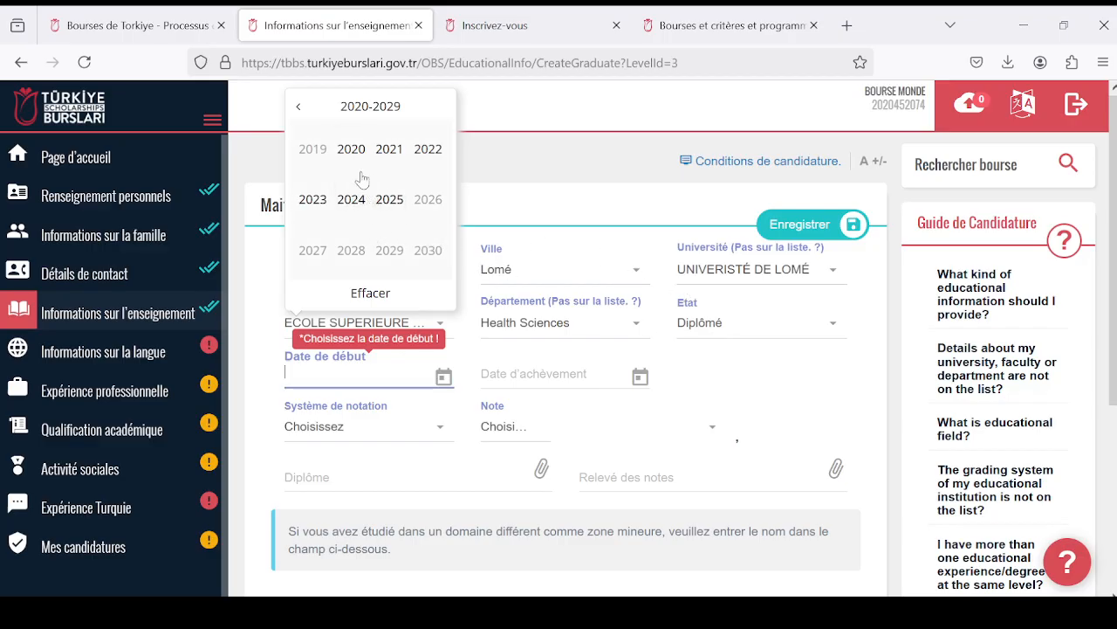
{"action": "left_click", "coordinate": [299, 107]}
{"action": "left_click", "coordinate": [442, 105]}
{"action": "left_click", "coordinate": [352, 154]}
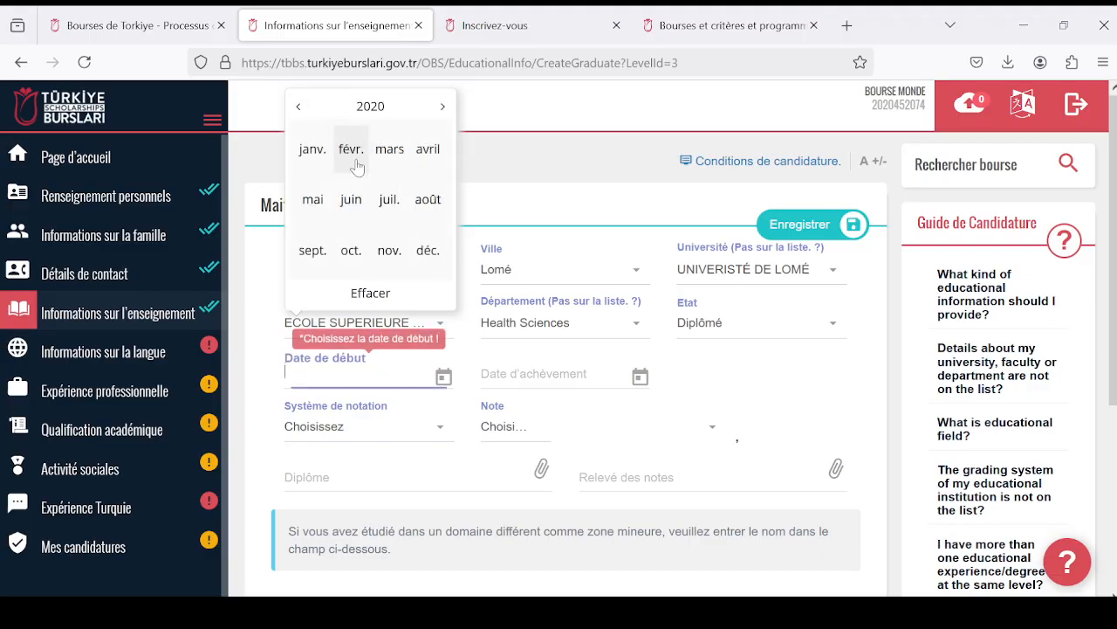
{"action": "left_click", "coordinate": [427, 204]}
{"action": "left_click", "coordinate": [377, 445]}
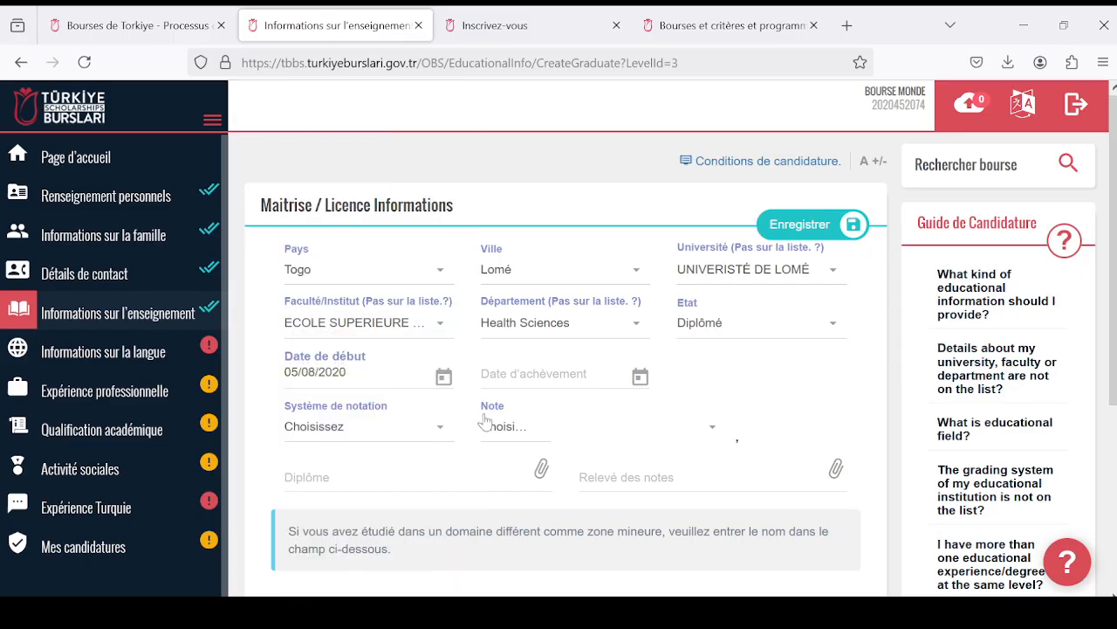
- Set the completion date (Date d'achèvement) of the Licence studies to 23/08/2024
{"action": "scroll", "coordinate": [524, 392], "scroll_direction": "down", "scroll_amount": 2}
{"action": "left_click", "coordinate": [559, 283]}
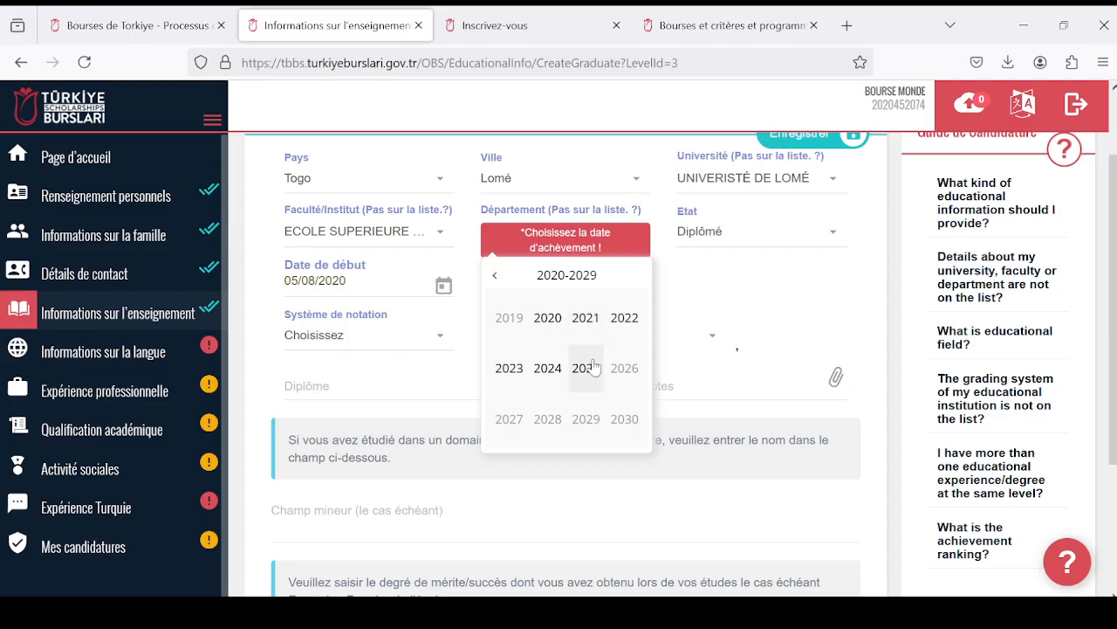
{"action": "left_click", "coordinate": [550, 370]}
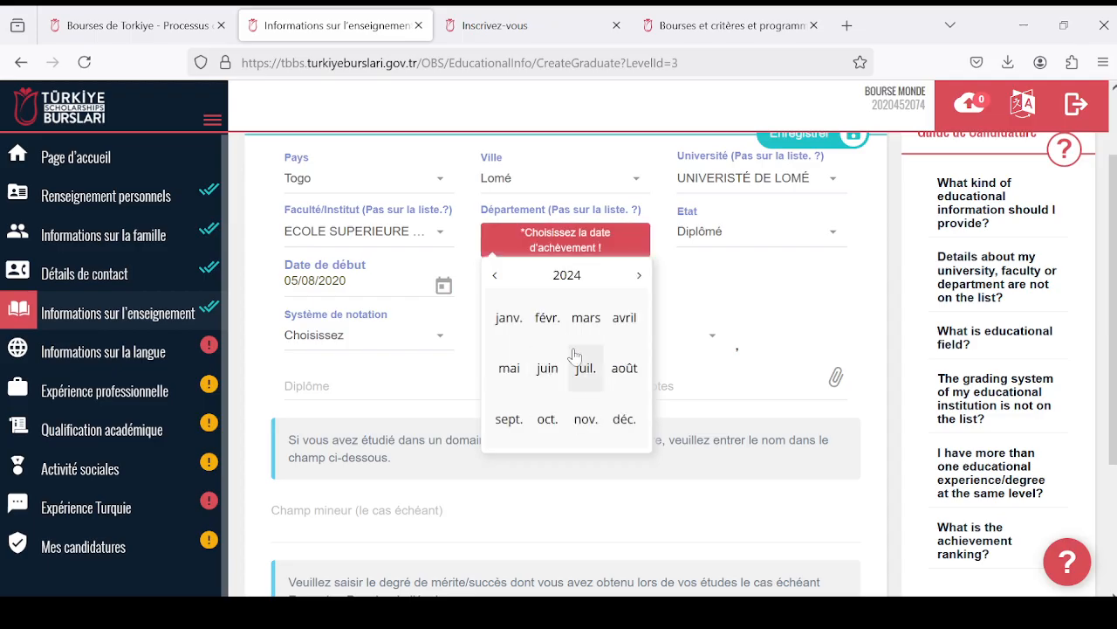
{"action": "left_click", "coordinate": [631, 375]}
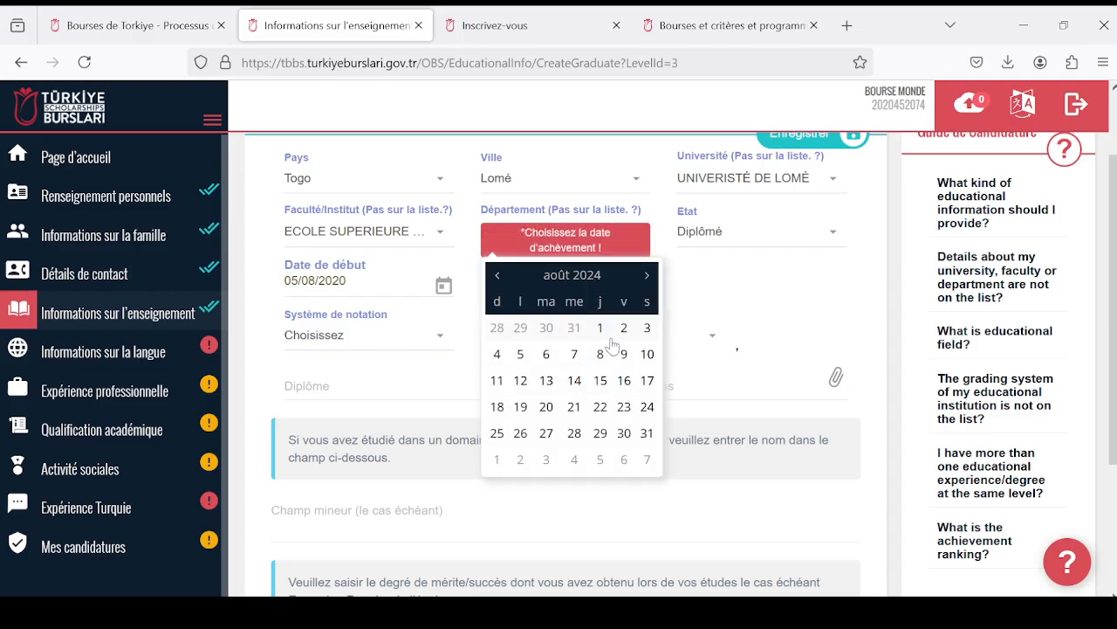
{"action": "left_click", "coordinate": [625, 407]}
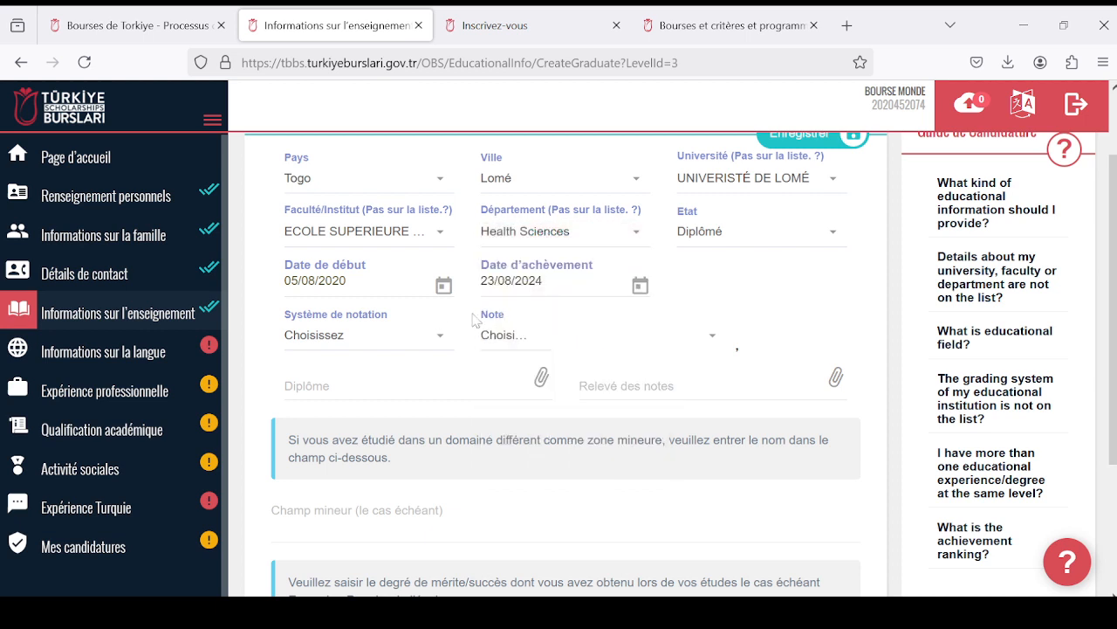
- Set the grading system (Système de notation) to 20 and the Licence grade (Note) to 17,98
{"action": "left_click", "coordinate": [439, 345]}
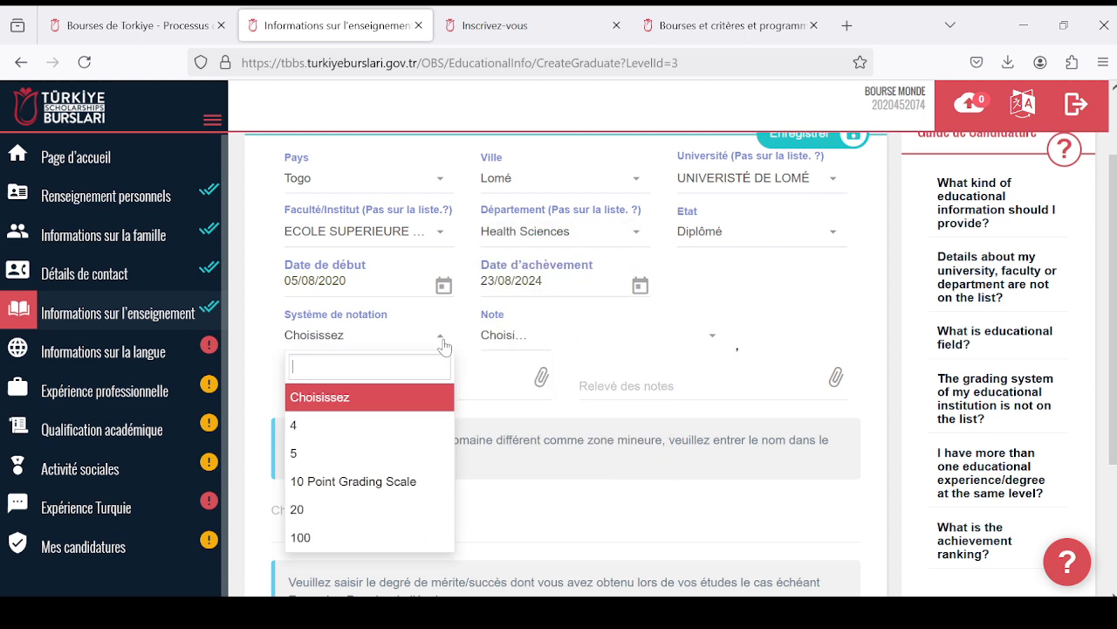
{"action": "scroll", "coordinate": [437, 350], "scroll_direction": "down", "scroll_amount": 1}
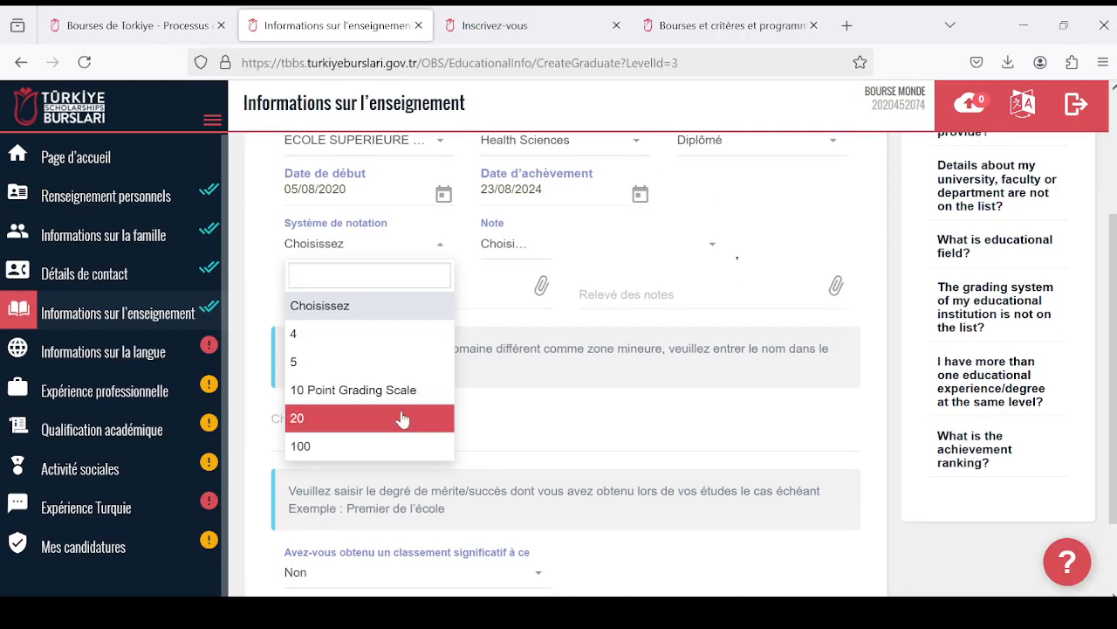
{"action": "left_click", "coordinate": [399, 416]}
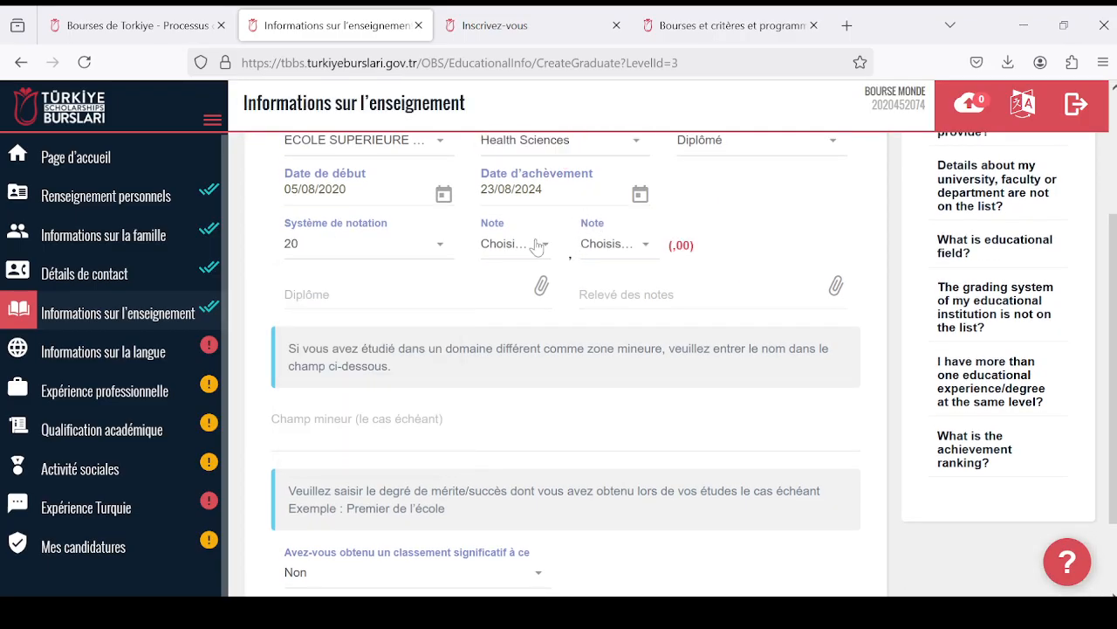
{"action": "left_click", "coordinate": [535, 245]}
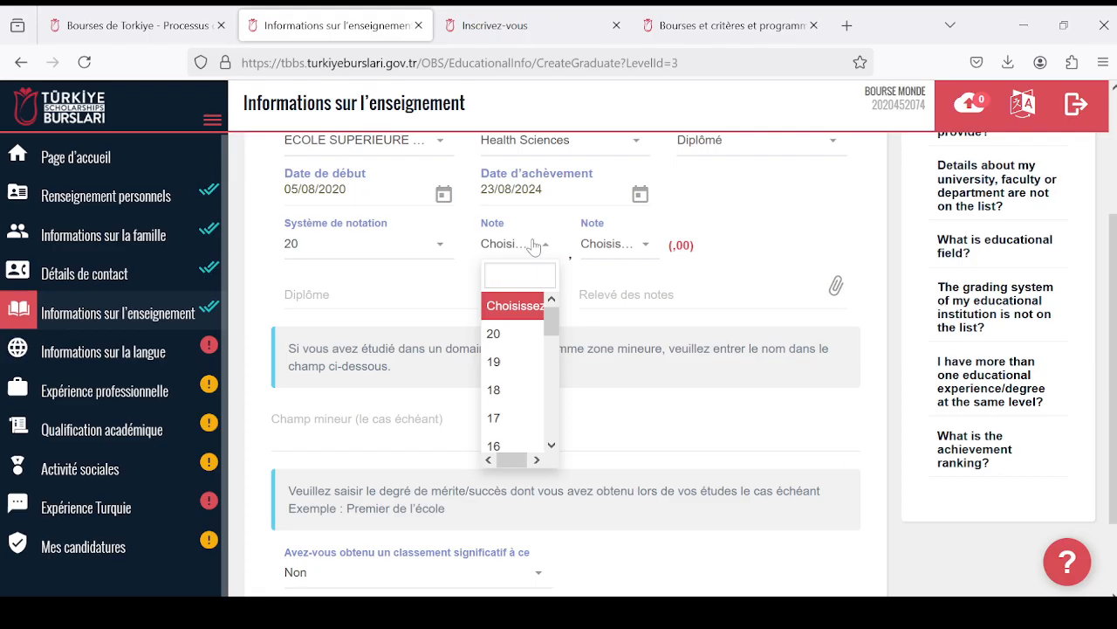
{"action": "left_click", "coordinate": [515, 419]}
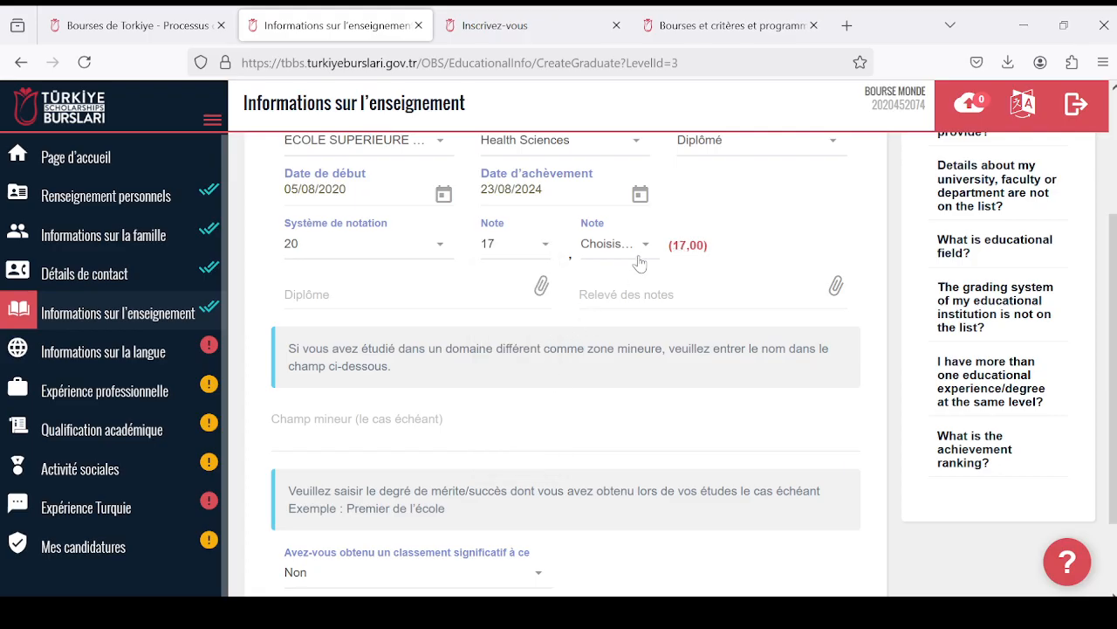
{"action": "left_click", "coordinate": [644, 251]}
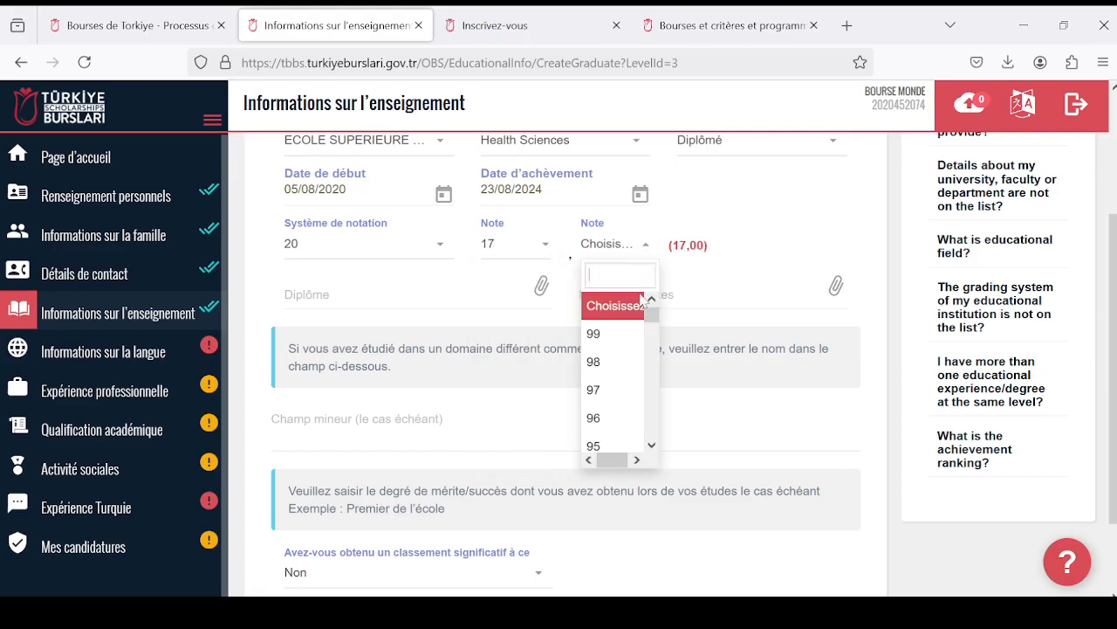
{"action": "left_click", "coordinate": [630, 363]}
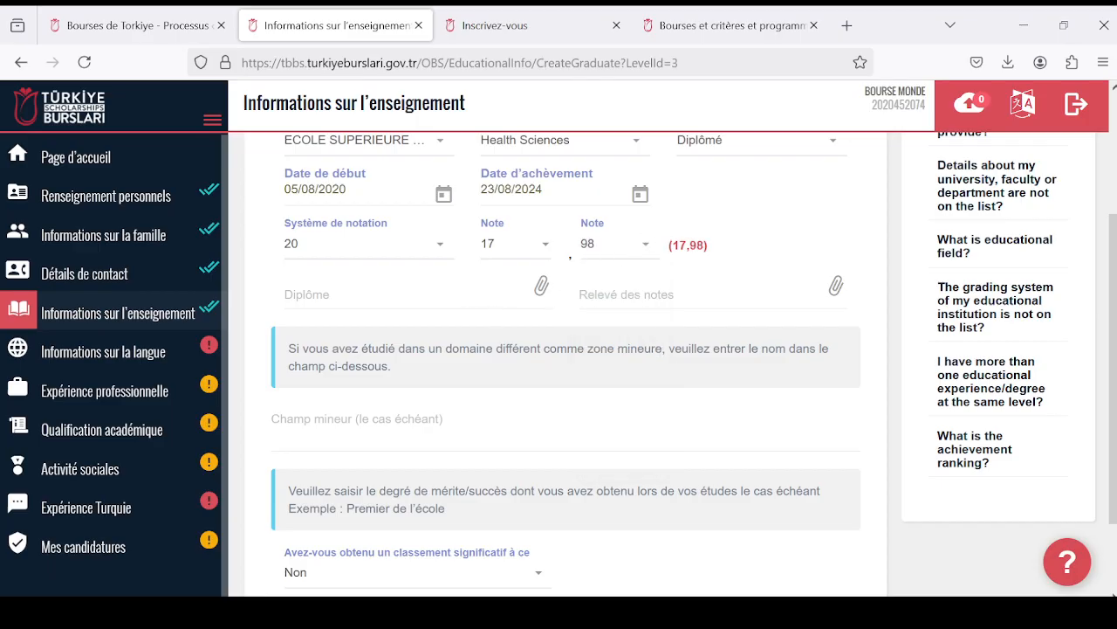
- Attach the file Diplome from Documents as both the diploma (Diplôme) and the transcript (Relevé des notes)
{"action": "left_click", "coordinate": [466, 298]}
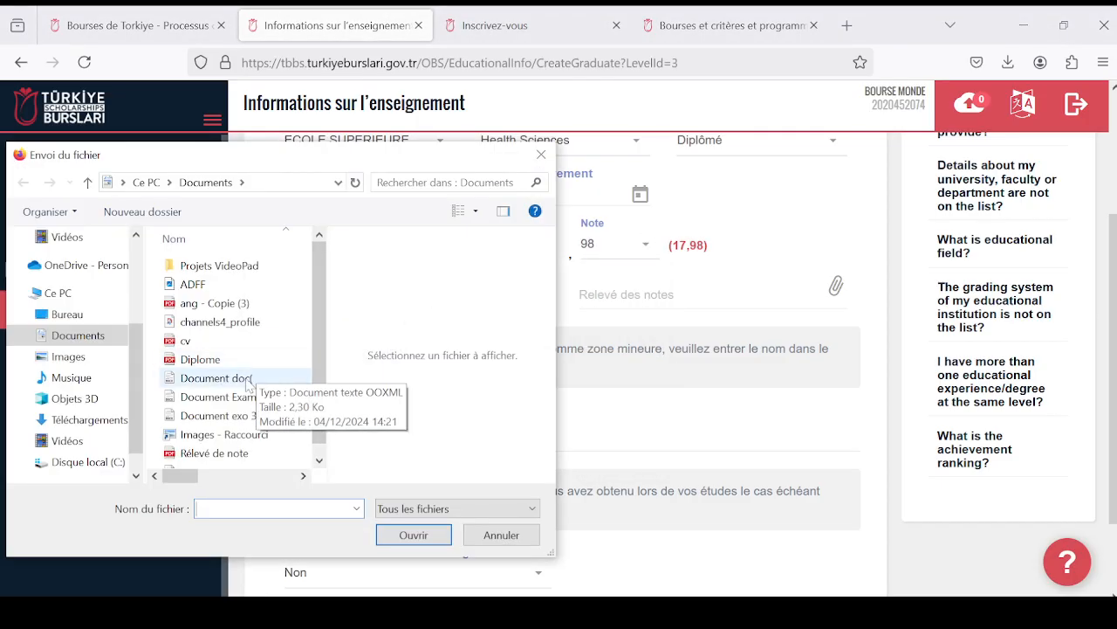
{"action": "left_click", "coordinate": [200, 359]}
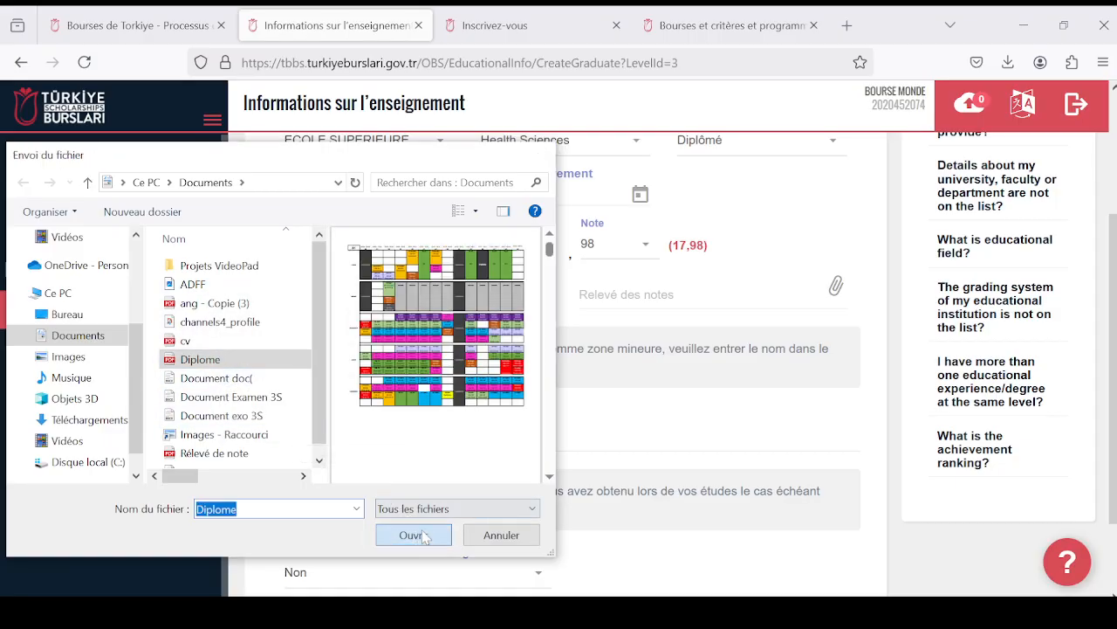
{"action": "left_click", "coordinate": [414, 534]}
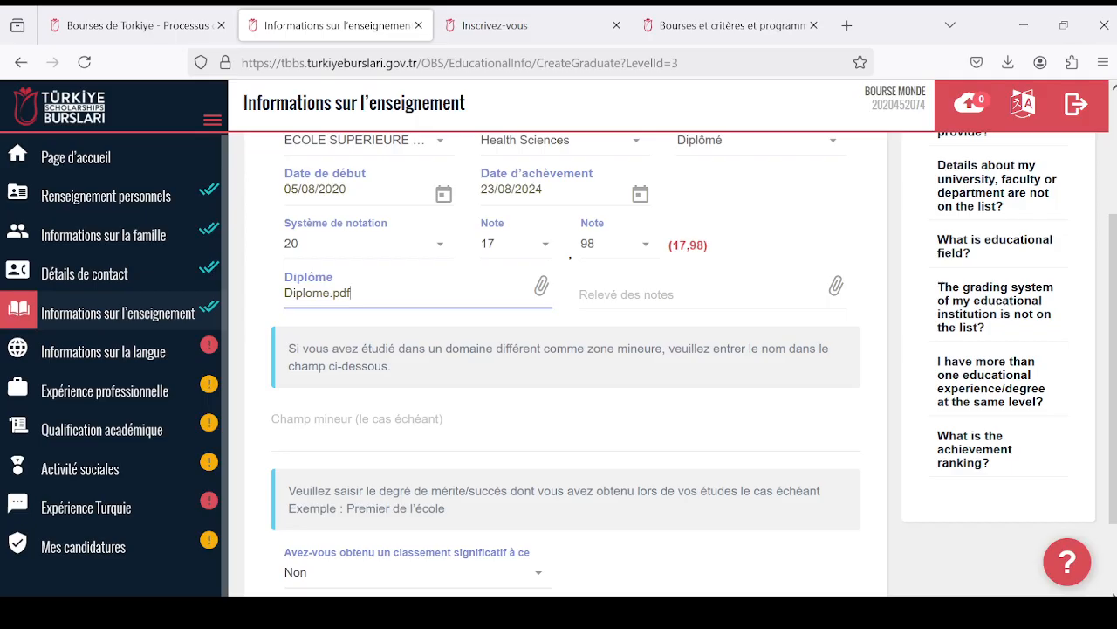
{"action": "left_click", "coordinate": [643, 296]}
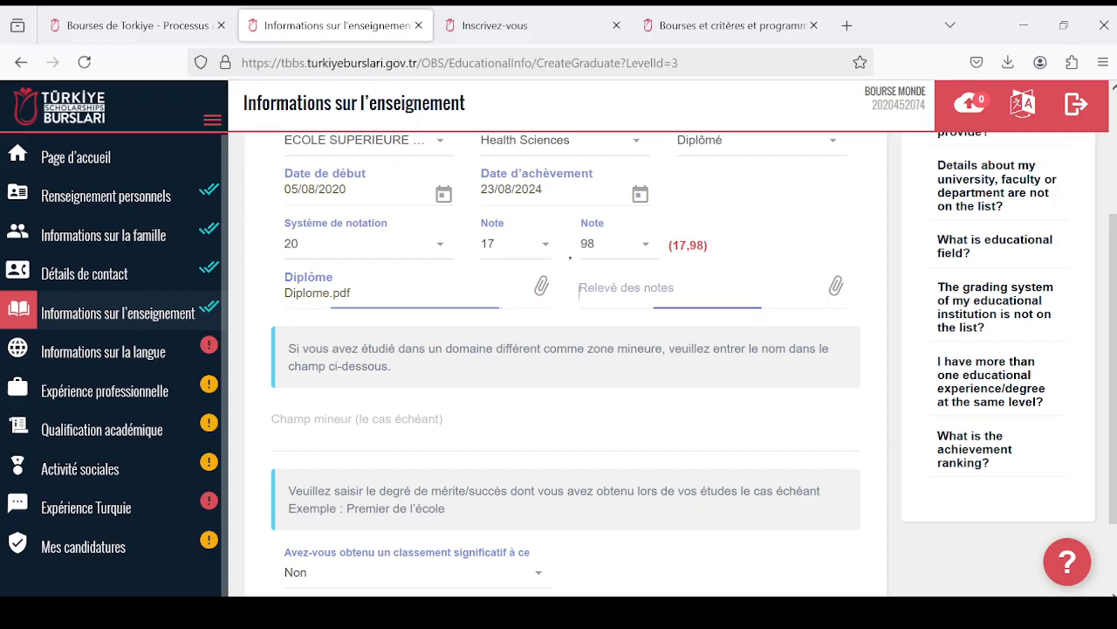
{"action": "left_click", "coordinate": [208, 360]}
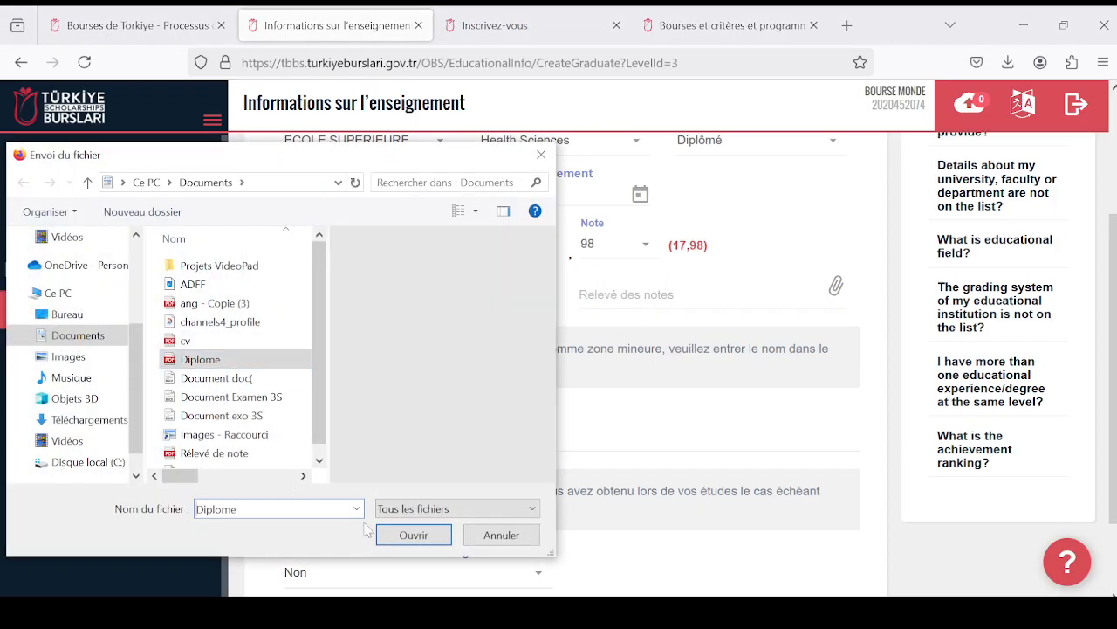
{"action": "left_click", "coordinate": [414, 535]}
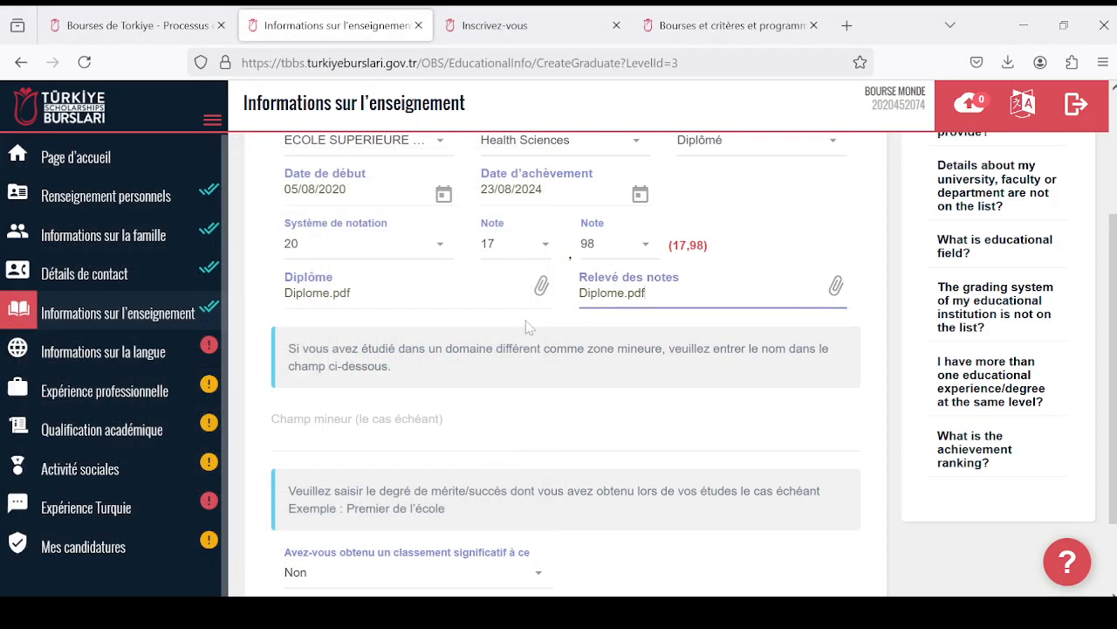
- Answer Oui to the significant ranking question to view its extra fields, and set the answer back to Non
{"action": "scroll", "coordinate": [528, 327], "scroll_direction": "down", "scroll_amount": 2}
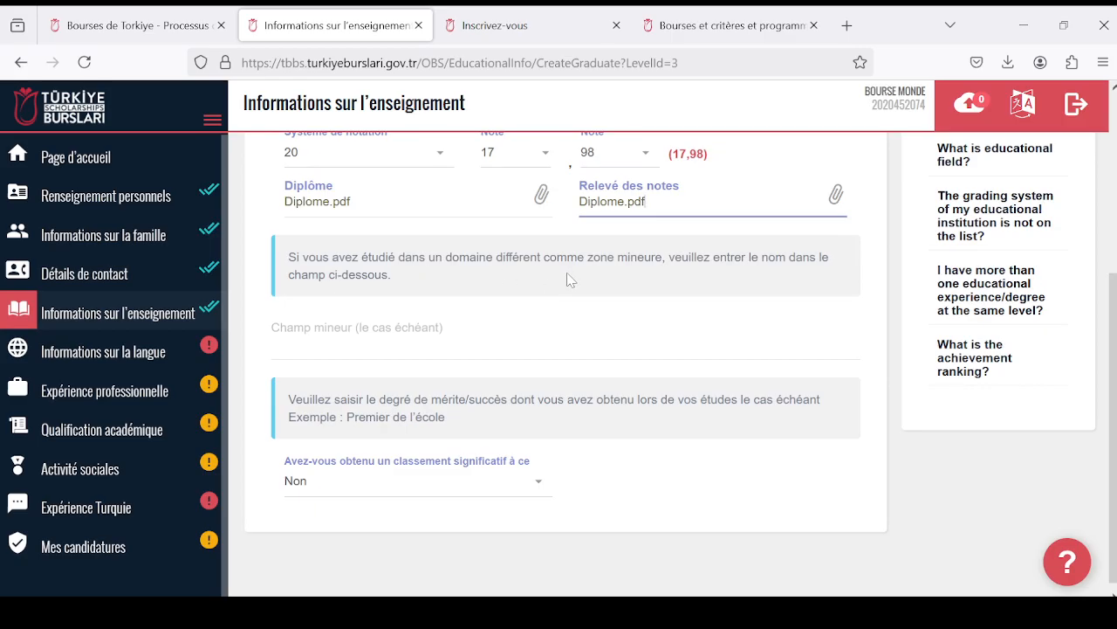
{"action": "scroll", "coordinate": [559, 305], "scroll_direction": "down", "scroll_amount": 1}
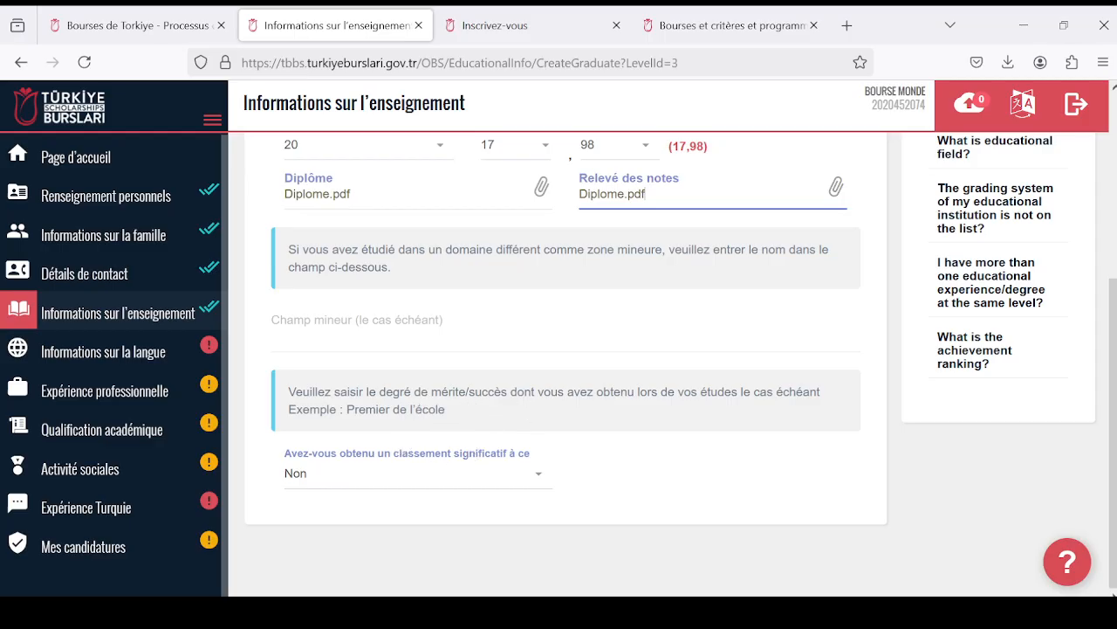
{"action": "scroll", "coordinate": [668, 392], "scroll_direction": "up", "scroll_amount": 3}
{"action": "scroll", "coordinate": [668, 392], "scroll_direction": "down", "scroll_amount": 3}
{"action": "left_click", "coordinate": [539, 483]}
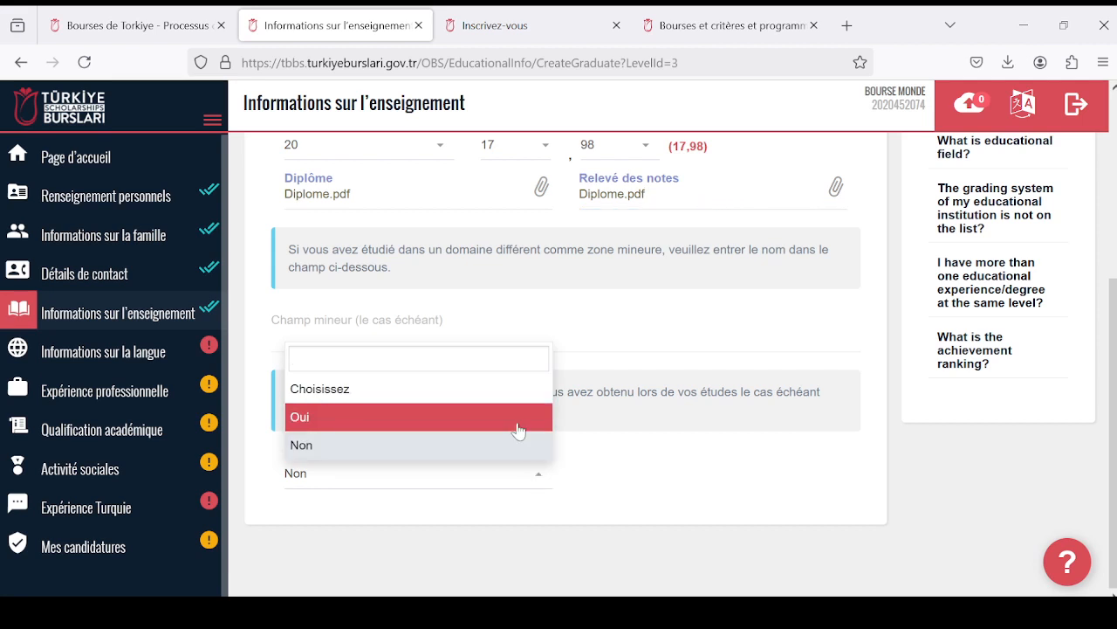
{"action": "left_click", "coordinate": [516, 428]}
{"action": "scroll", "coordinate": [570, 511], "scroll_direction": "down", "scroll_amount": 1}
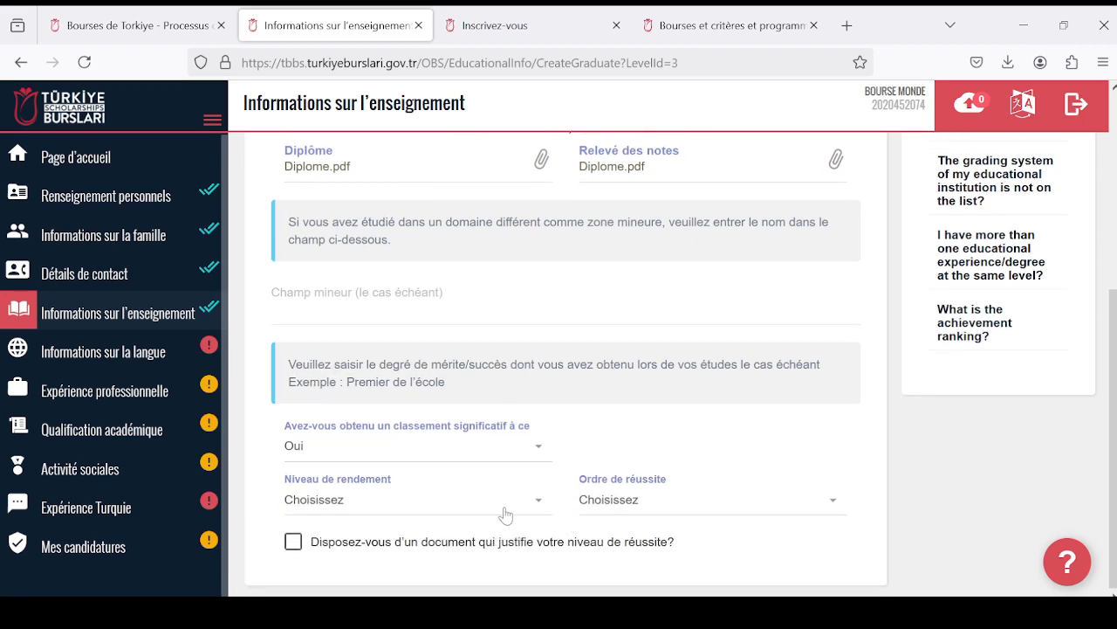
{"action": "left_click", "coordinate": [542, 453]}
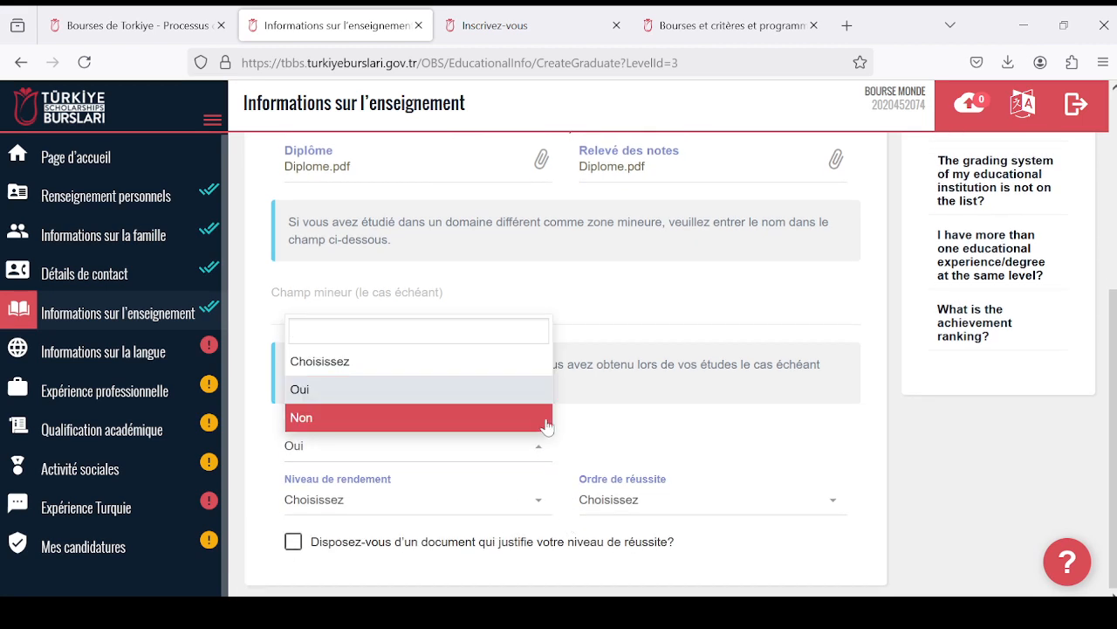
{"action": "left_click", "coordinate": [543, 418]}
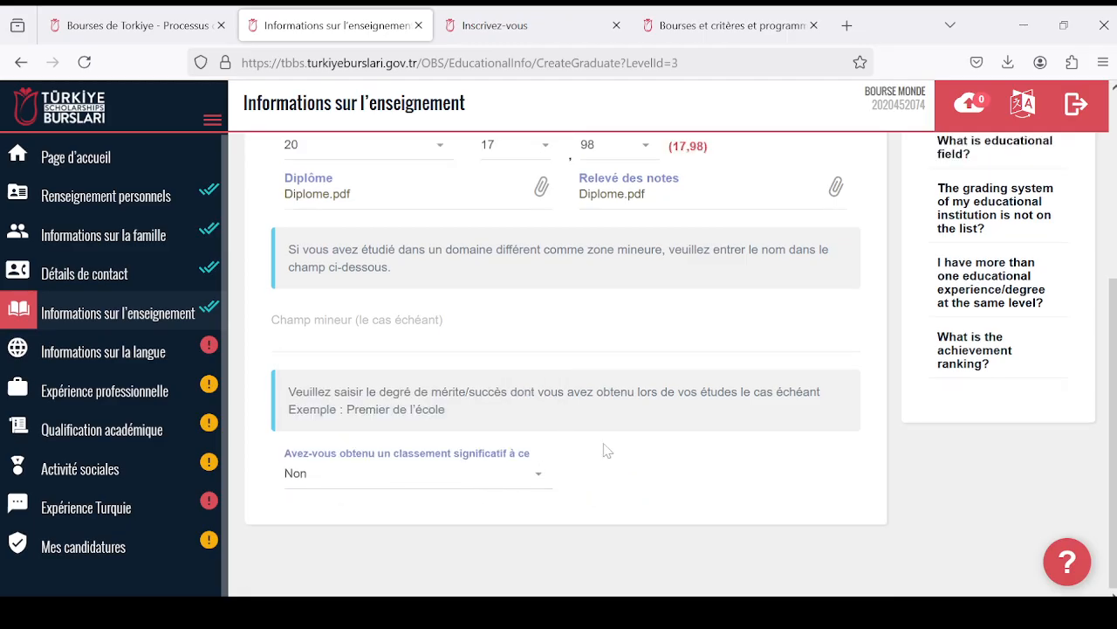
- Save the completed Licence education entry
{"action": "scroll", "coordinate": [606, 448], "scroll_direction": "up", "scroll_amount": 3}
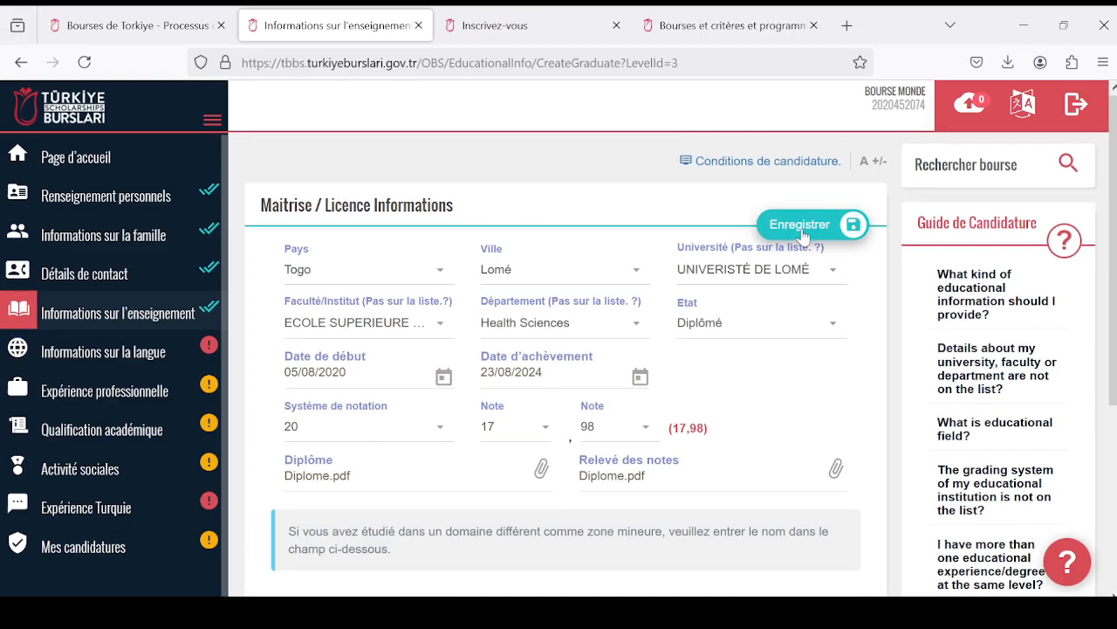
{"action": "left_click", "coordinate": [802, 229]}
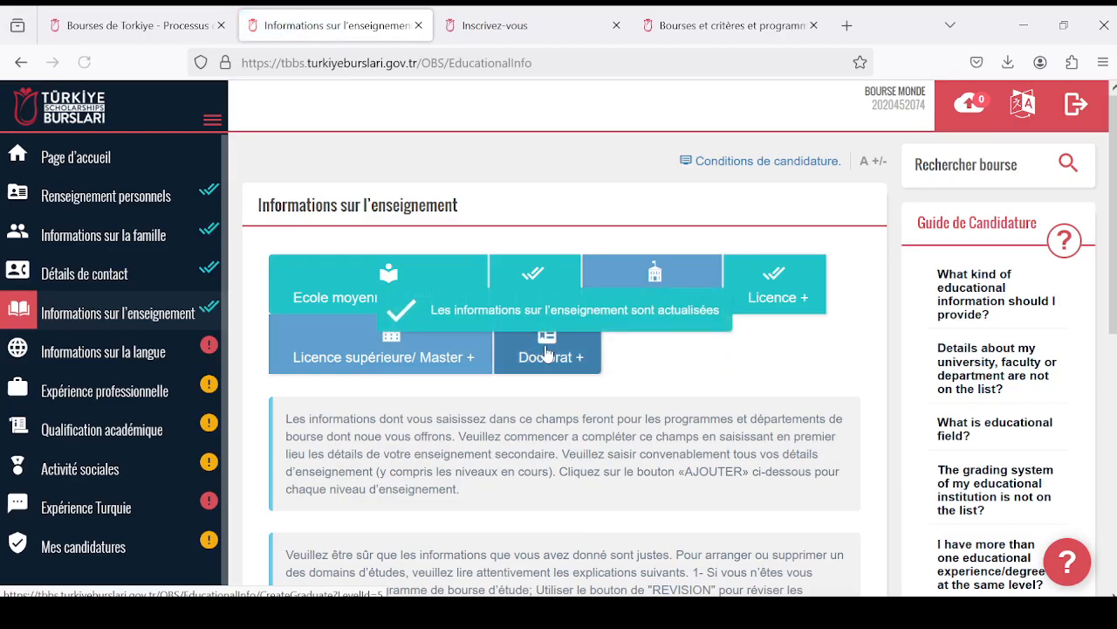
{"action": "scroll", "coordinate": [573, 354], "scroll_direction": "down", "scroll_amount": 1}
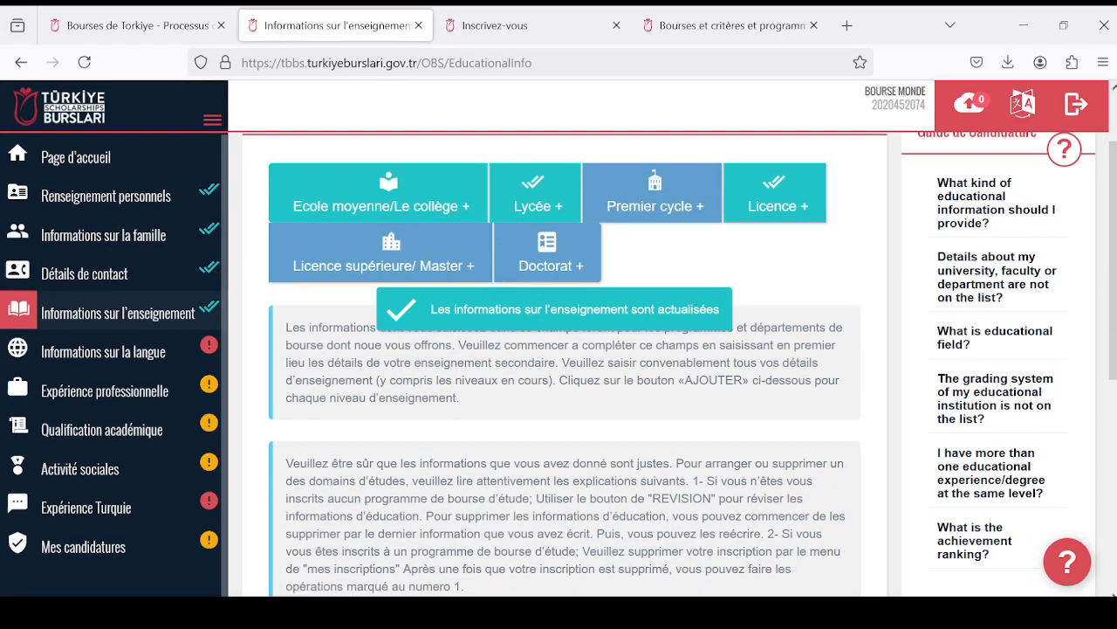
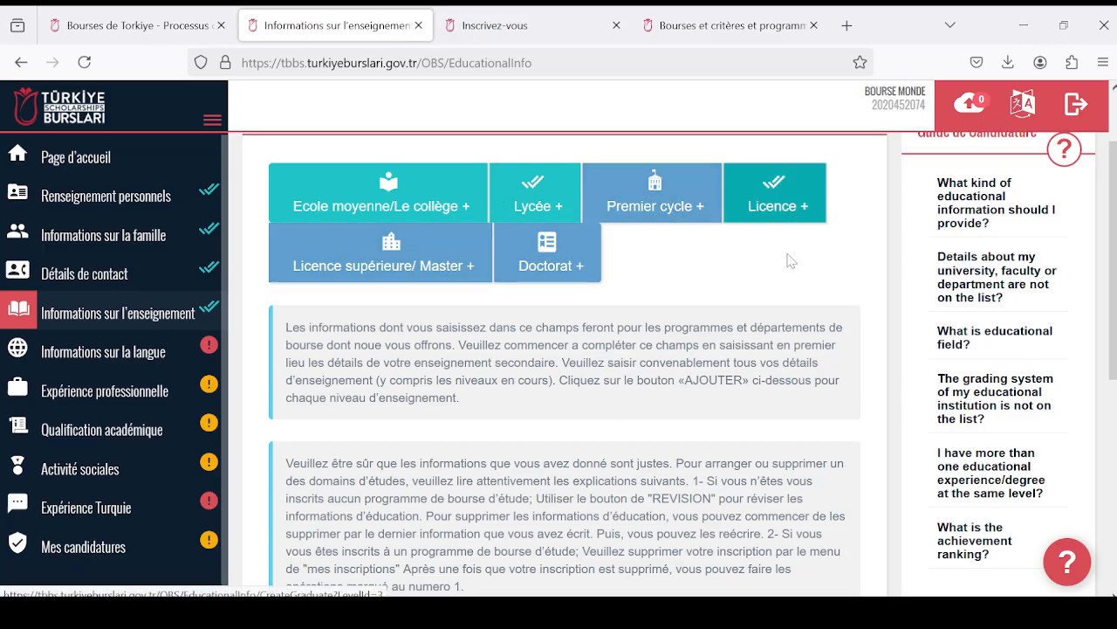
- Review the saved Lycée and Licence entries and the guidance notes on the education information page
{"action": "scroll", "coordinate": [746, 349], "scroll_direction": "down", "scroll_amount": 3}
{"action": "scroll", "coordinate": [747, 349], "scroll_direction": "down", "scroll_amount": 2}
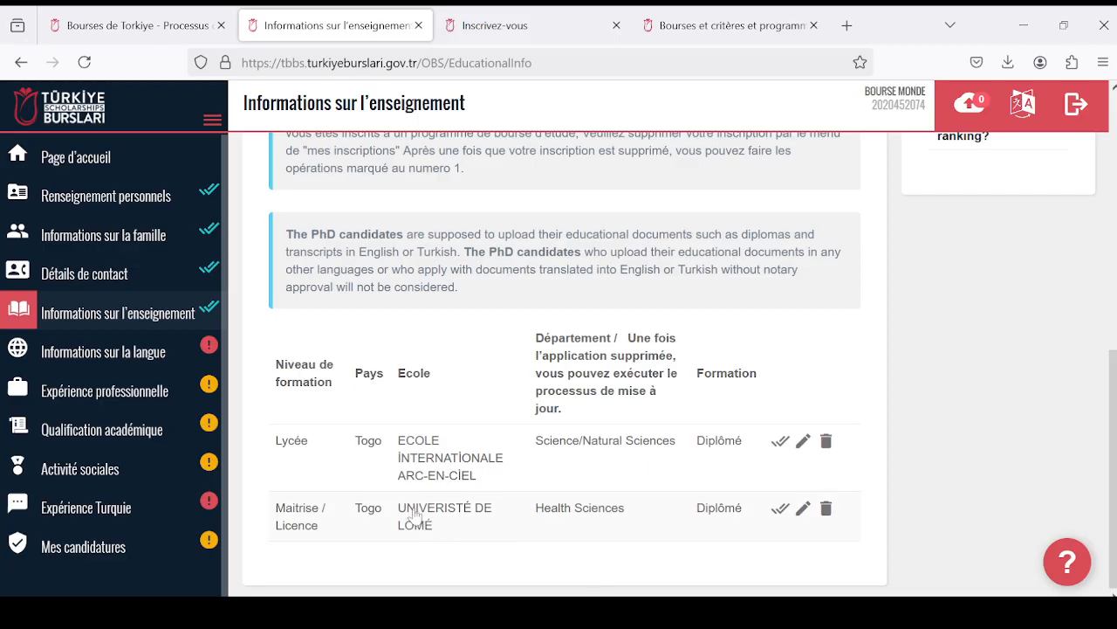
{"action": "scroll", "coordinate": [527, 461], "scroll_direction": "up", "scroll_amount": 5}
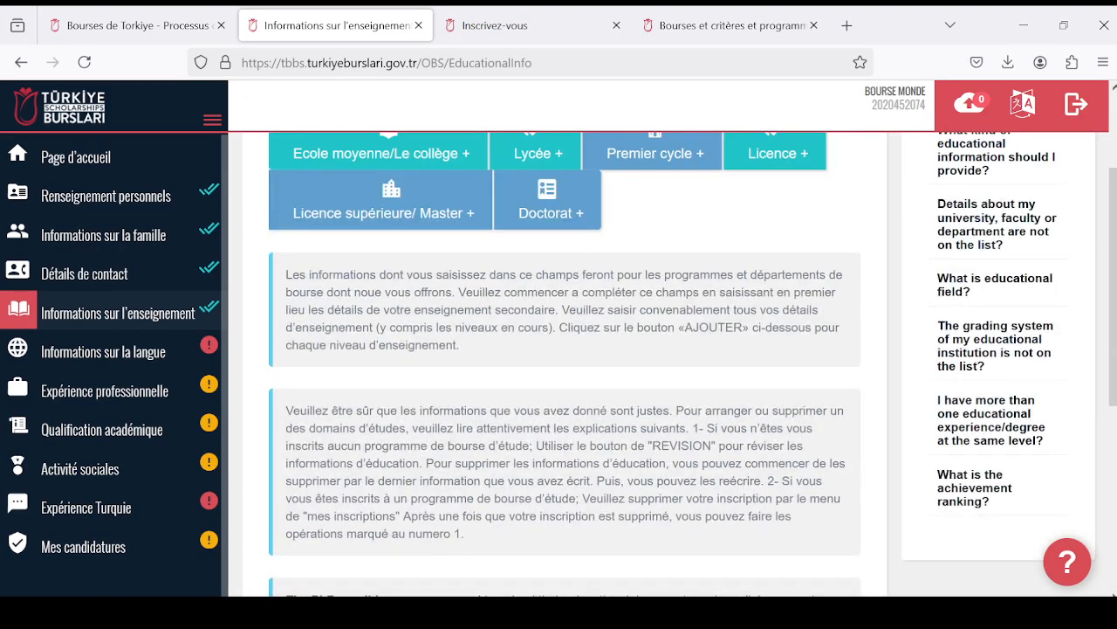
{"action": "scroll", "coordinate": [530, 455], "scroll_direction": "down", "scroll_amount": 5}
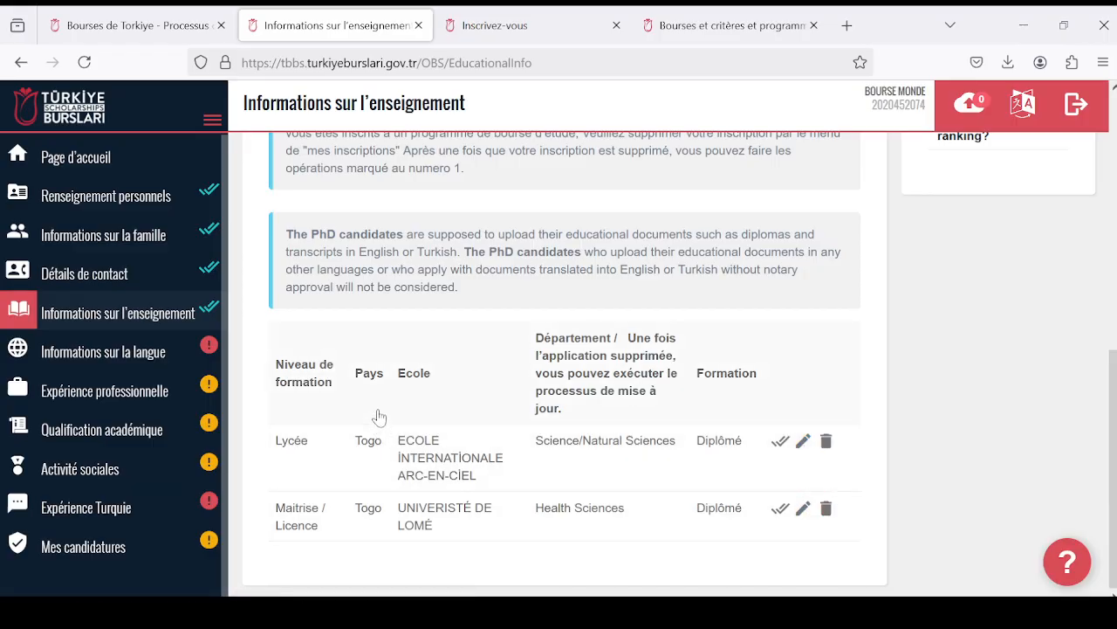
{"action": "scroll", "coordinate": [378, 402], "scroll_direction": "up", "scroll_amount": 3}
{"action": "scroll", "coordinate": [553, 445], "scroll_direction": "down", "scroll_amount": 1}
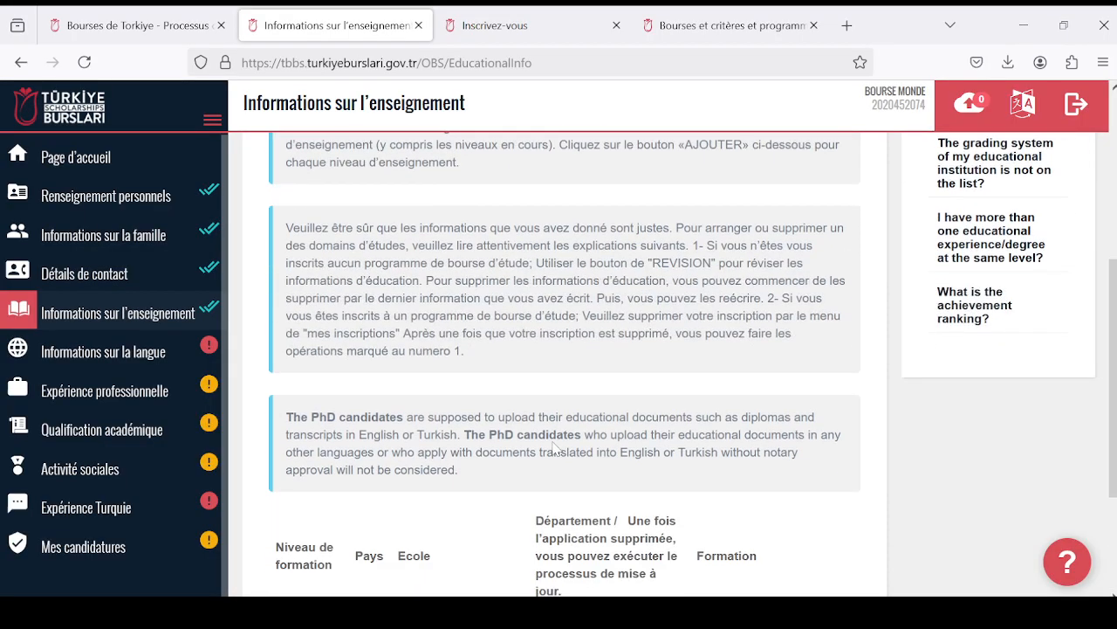
- Open Informations sur la langue and set the native language (Langue maternelle) to French (français, langue française)
{"action": "left_click", "coordinate": [105, 358]}
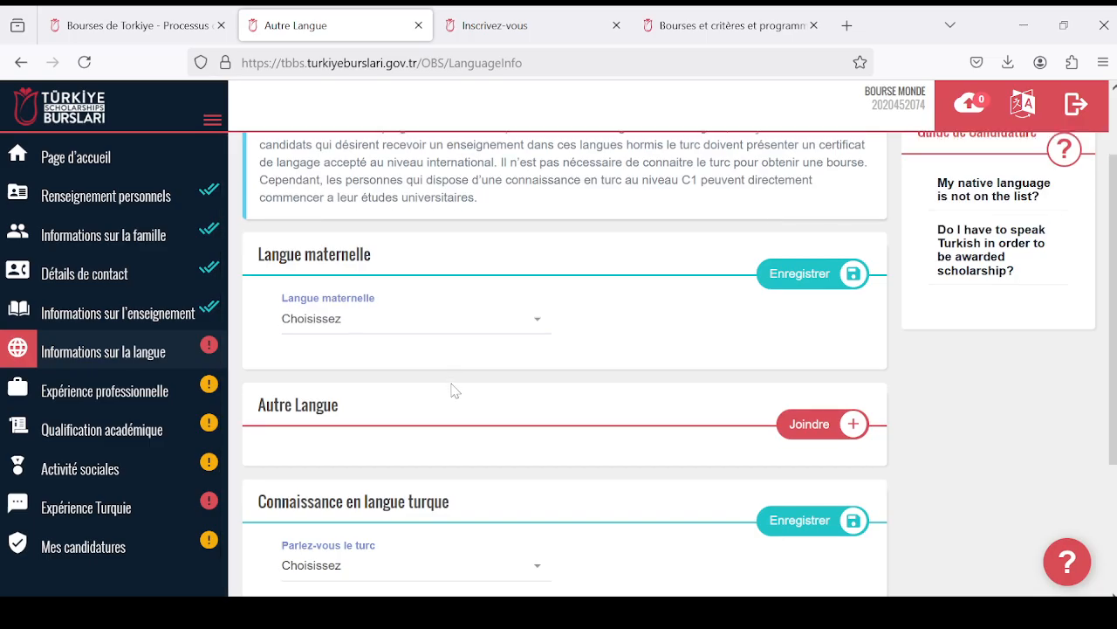
{"action": "scroll", "coordinate": [451, 391], "scroll_direction": "up", "scroll_amount": 2}
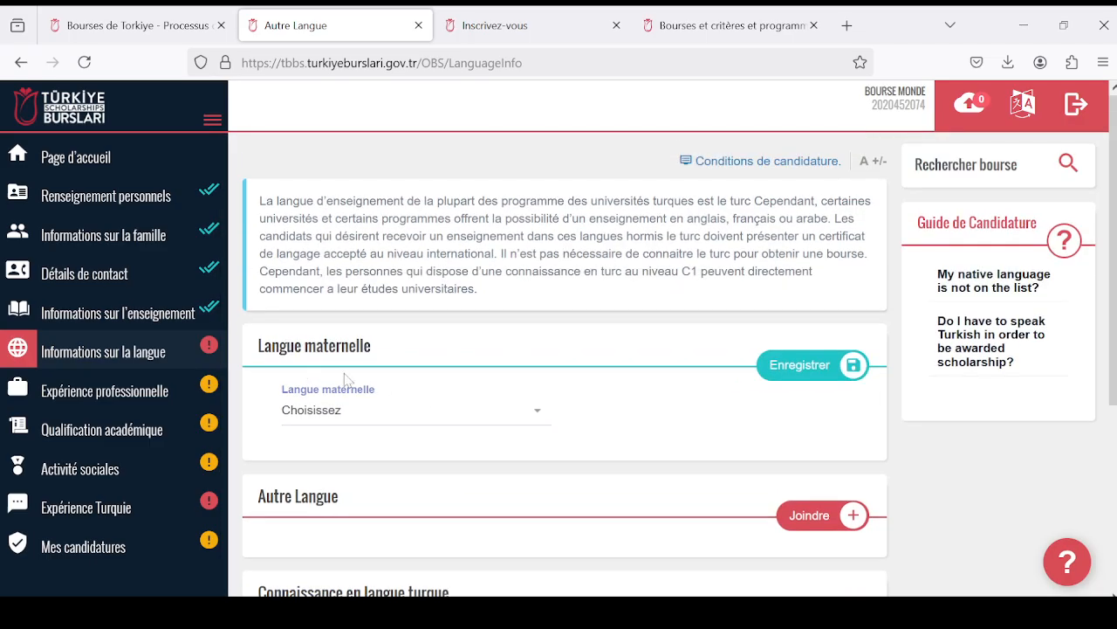
{"action": "left_click", "coordinate": [534, 418]}
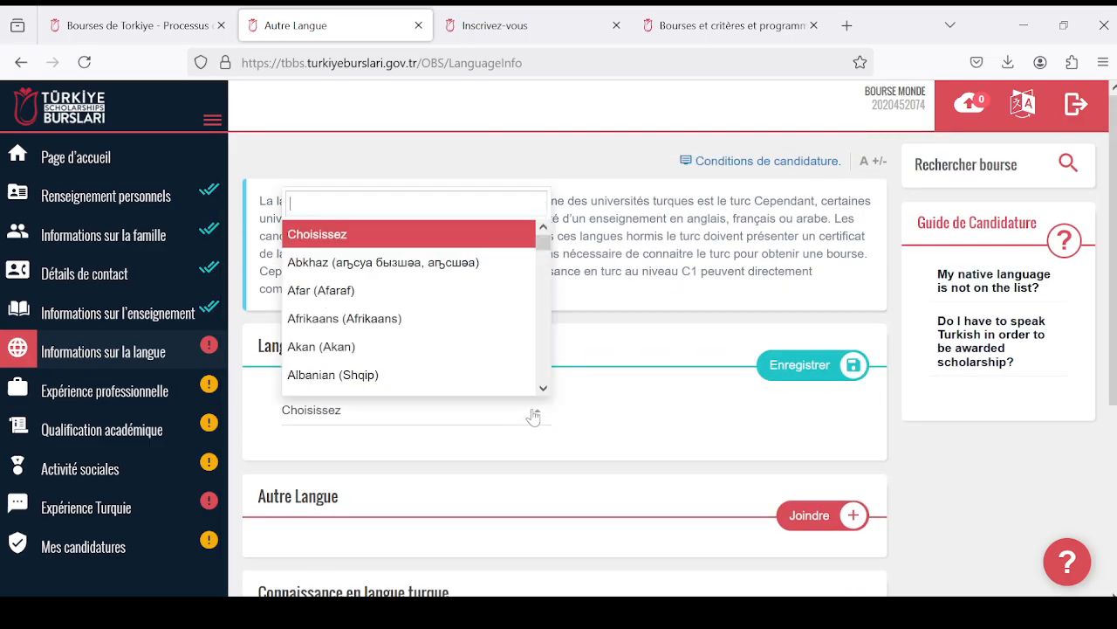
{"action": "scroll", "coordinate": [437, 355], "scroll_direction": "down", "scroll_amount": 3}
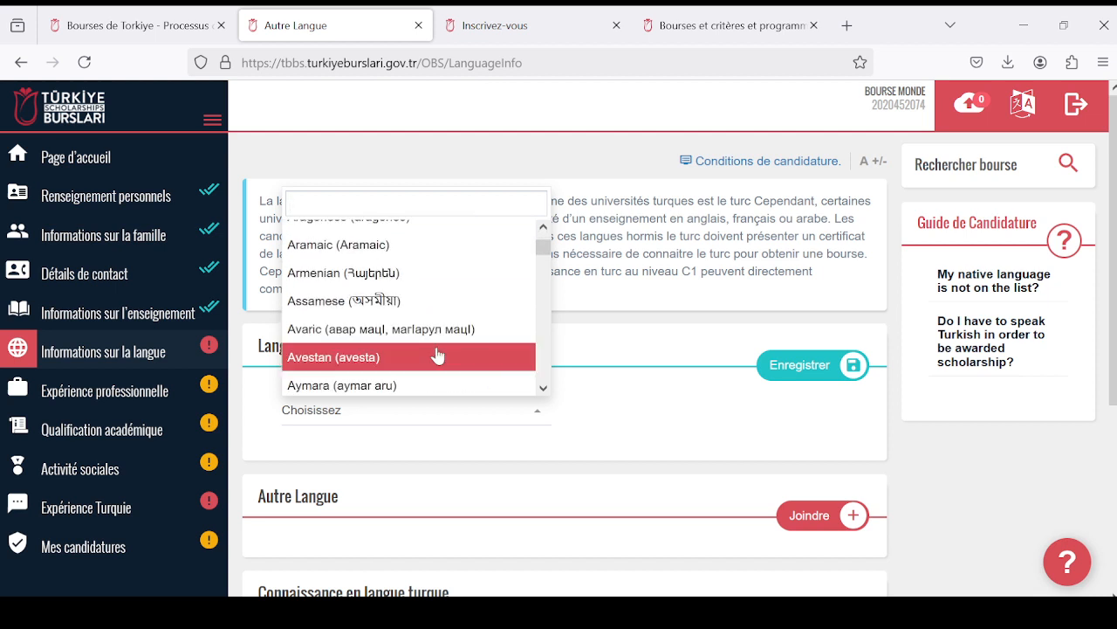
{"action": "scroll", "coordinate": [438, 354], "scroll_direction": "up", "scroll_amount": 3}
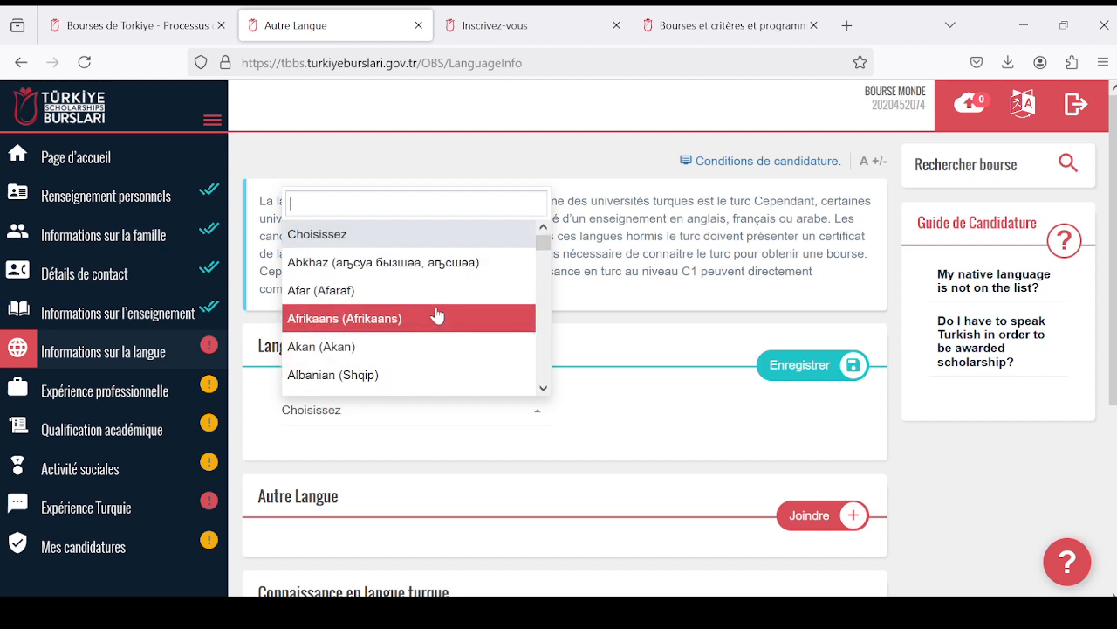
{"action": "scroll", "coordinate": [438, 315], "scroll_direction": "down", "scroll_amount": 9}
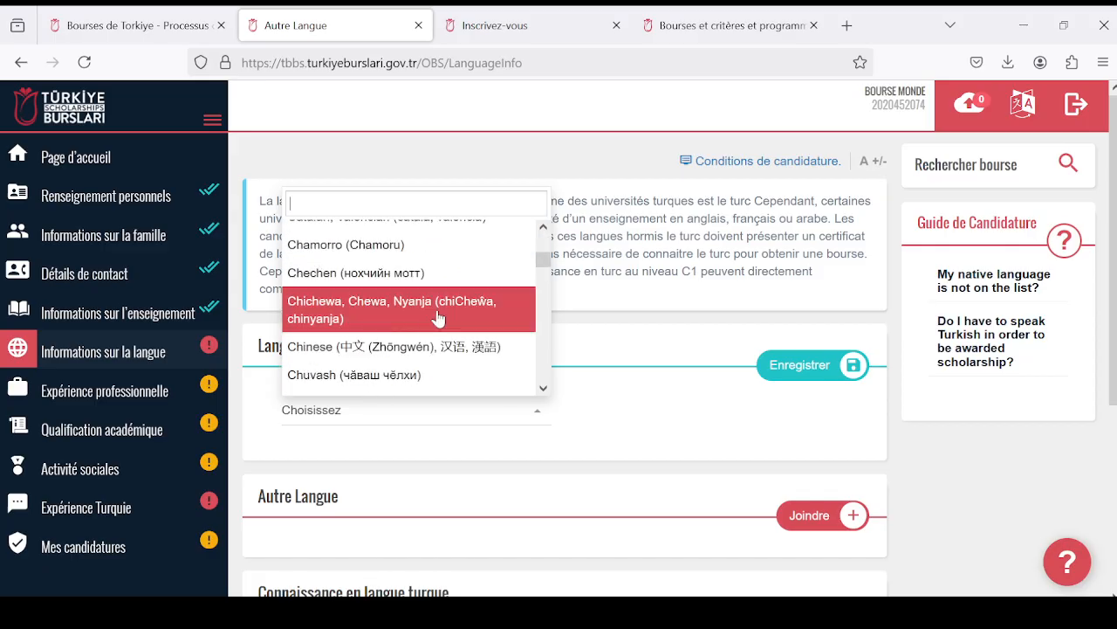
{"action": "scroll", "coordinate": [438, 316], "scroll_direction": "down", "scroll_amount": 6}
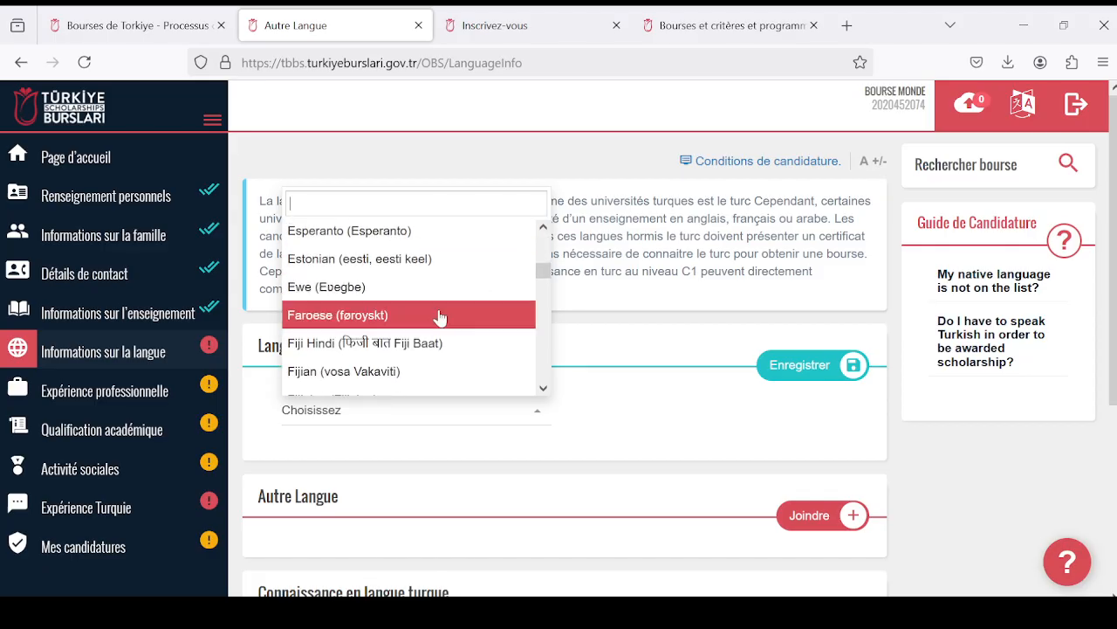
{"action": "scroll", "coordinate": [433, 318], "scroll_direction": "down", "scroll_amount": 3}
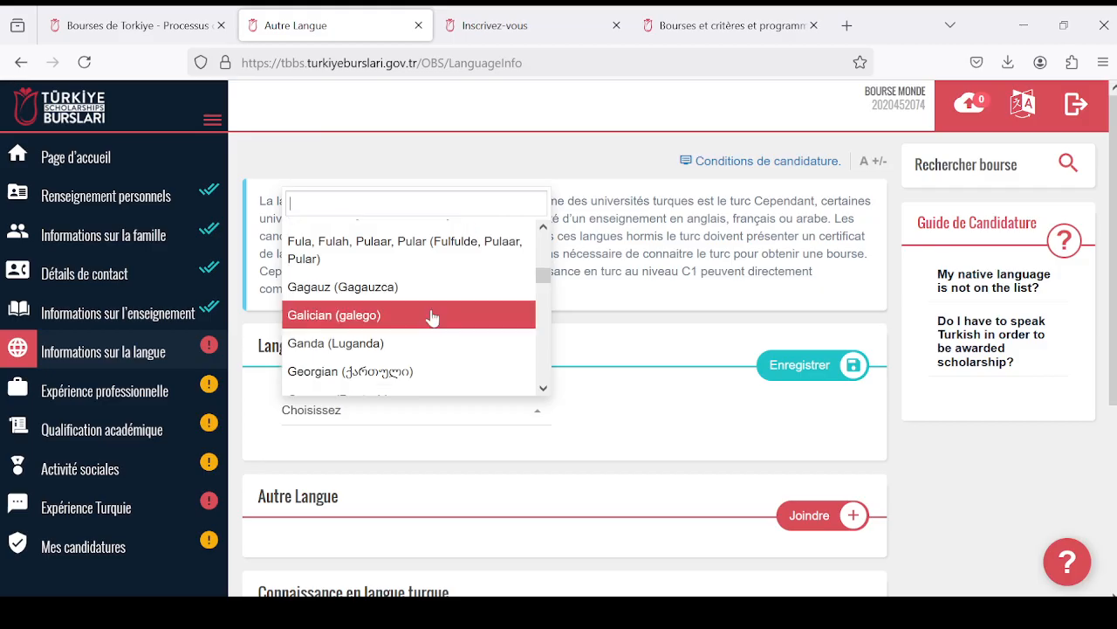
{"action": "scroll", "coordinate": [434, 318], "scroll_direction": "up", "scroll_amount": 1}
{"action": "left_click", "coordinate": [437, 295]}
- Start a new entry under Autre Langue on the language information page
{"action": "scroll", "coordinate": [572, 403], "scroll_direction": "down", "scroll_amount": 1}
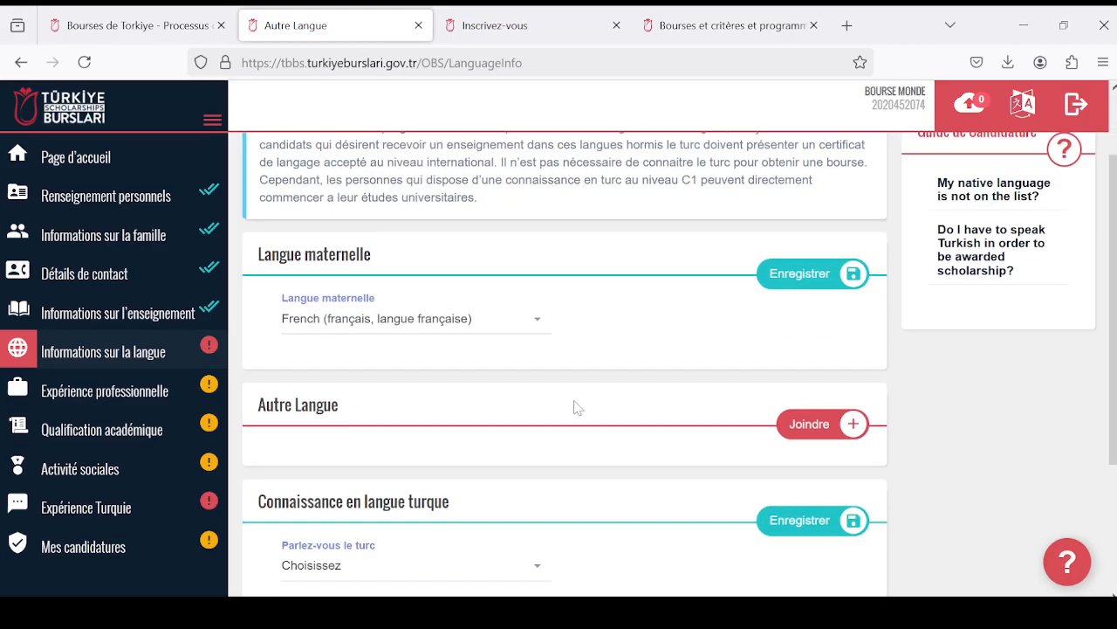
{"action": "scroll", "coordinate": [587, 412], "scroll_direction": "down", "scroll_amount": 1}
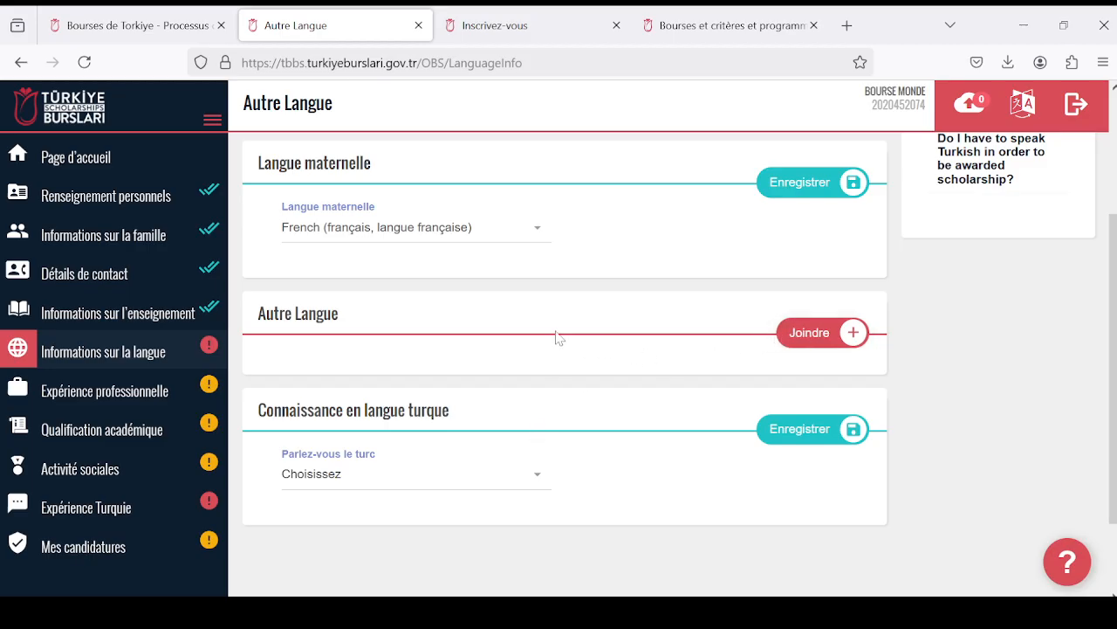
{"action": "scroll", "coordinate": [696, 344], "scroll_direction": "down", "scroll_amount": 1}
{"action": "scroll", "coordinate": [760, 301], "scroll_direction": "up", "scroll_amount": 1}
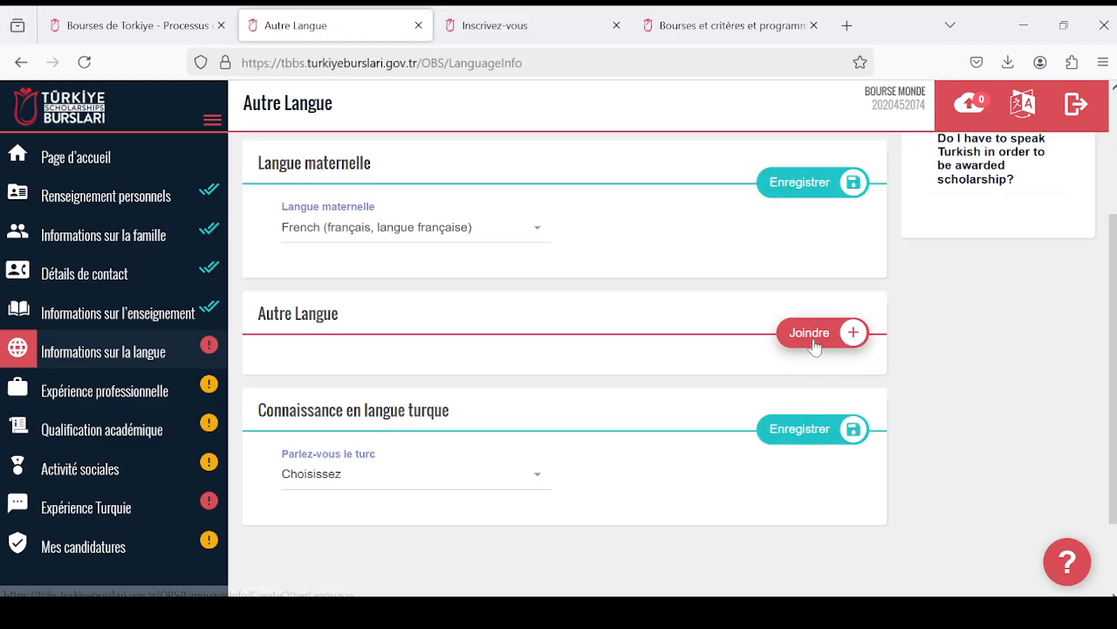
{"action": "left_click", "coordinate": [807, 333]}
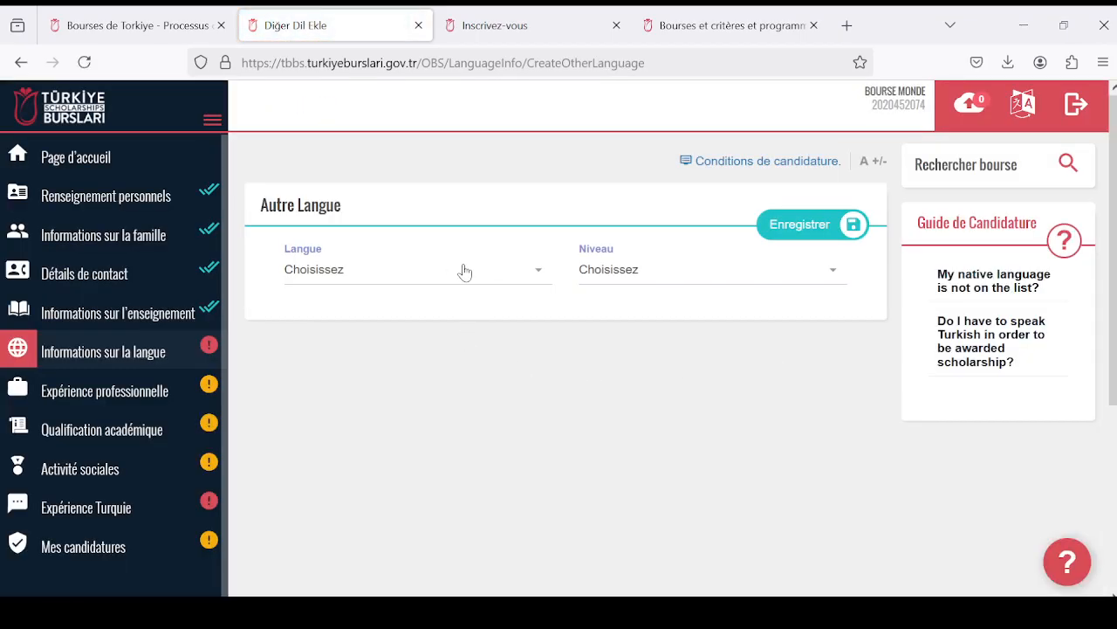
- Look through the available languages in the Langue field of the new Autre Langue entry
{"action": "left_click", "coordinate": [539, 278]}
{"action": "scroll", "coordinate": [477, 379], "scroll_direction": "down", "scroll_amount": 1}
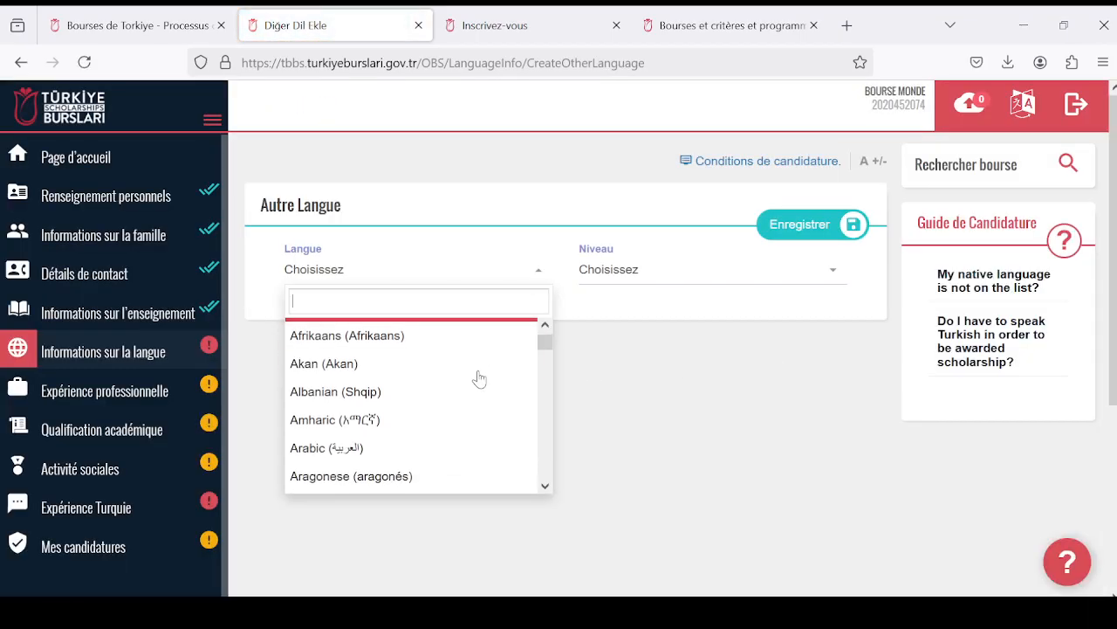
{"action": "scroll", "coordinate": [476, 377], "scroll_direction": "down", "scroll_amount": 2}
{"action": "scroll", "coordinate": [477, 375], "scroll_direction": "up", "scroll_amount": 2}
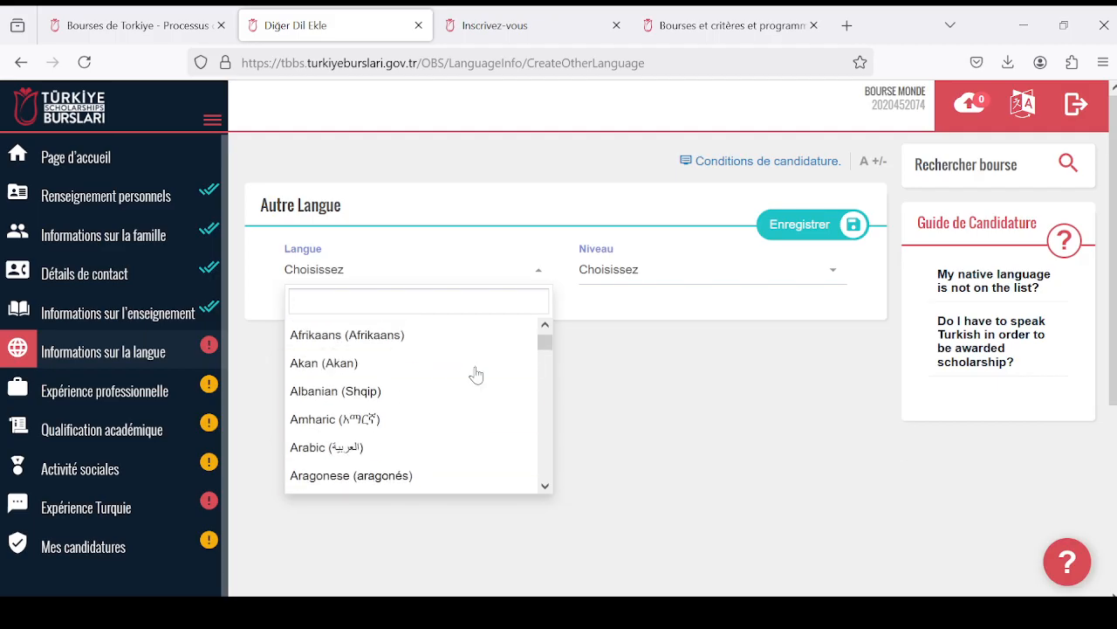
{"action": "scroll", "coordinate": [477, 376], "scroll_direction": "down", "scroll_amount": 5}
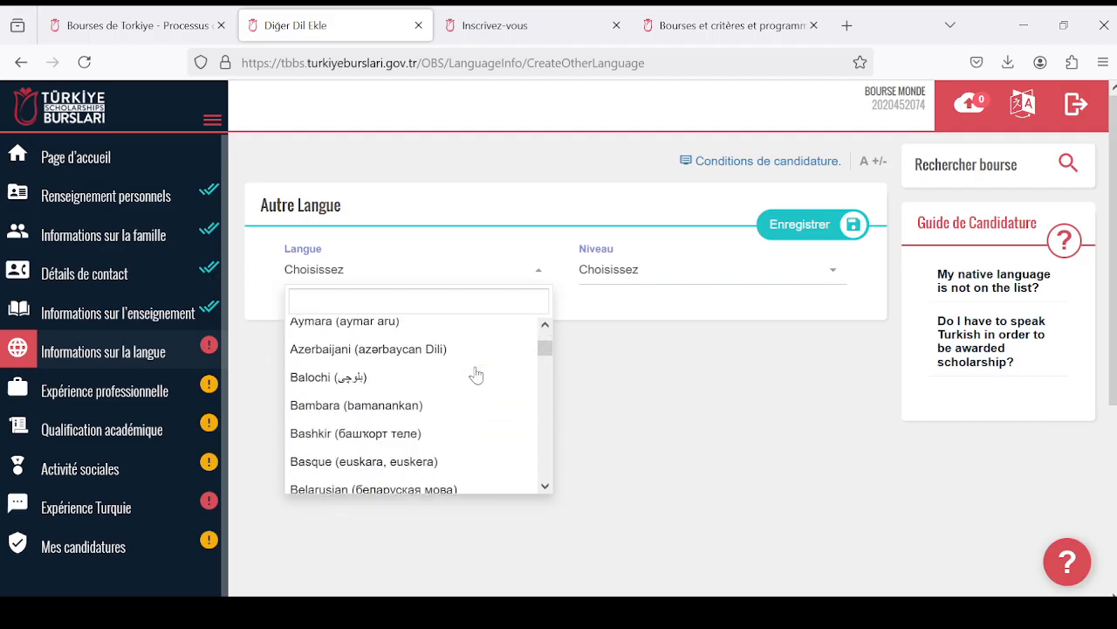
{"action": "scroll", "coordinate": [477, 375], "scroll_direction": "up", "scroll_amount": 2}
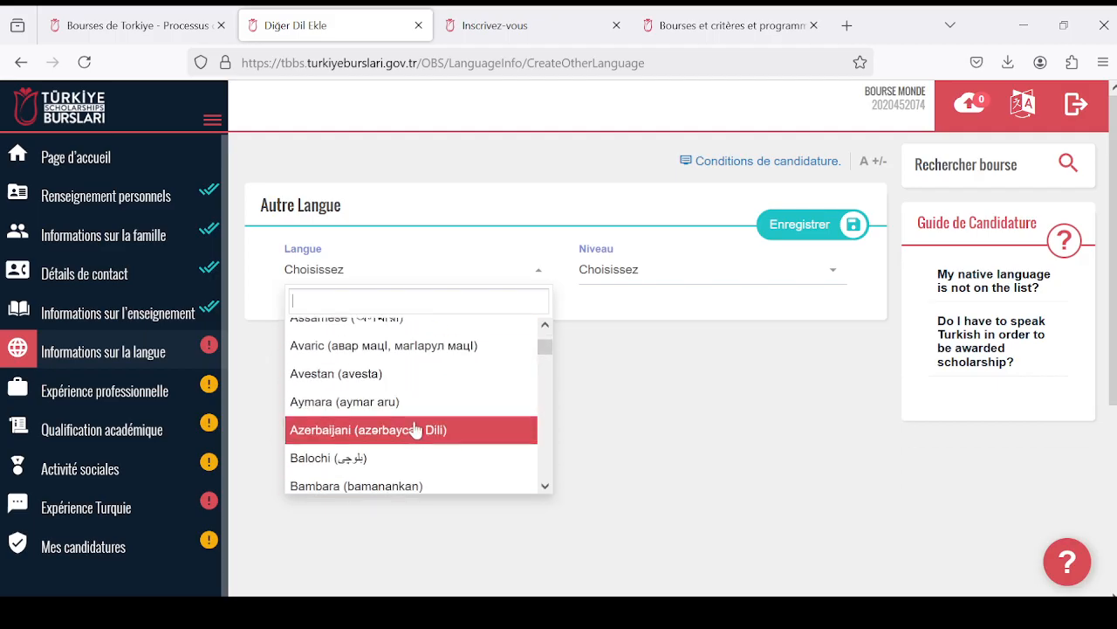
{"action": "scroll", "coordinate": [415, 428], "scroll_direction": "up", "scroll_amount": 4}
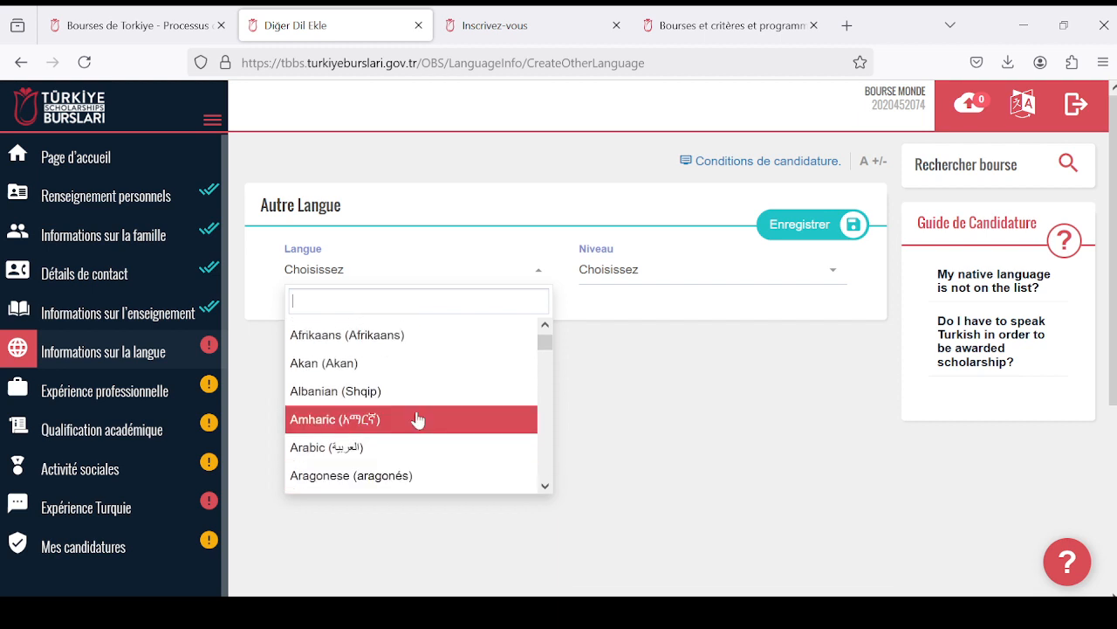
{"action": "scroll", "coordinate": [417, 420], "scroll_direction": "up", "scroll_amount": 2}
{"action": "scroll", "coordinate": [417, 420], "scroll_direction": "down", "scroll_amount": 2}
{"action": "scroll", "coordinate": [418, 420], "scroll_direction": "down", "scroll_amount": 5}
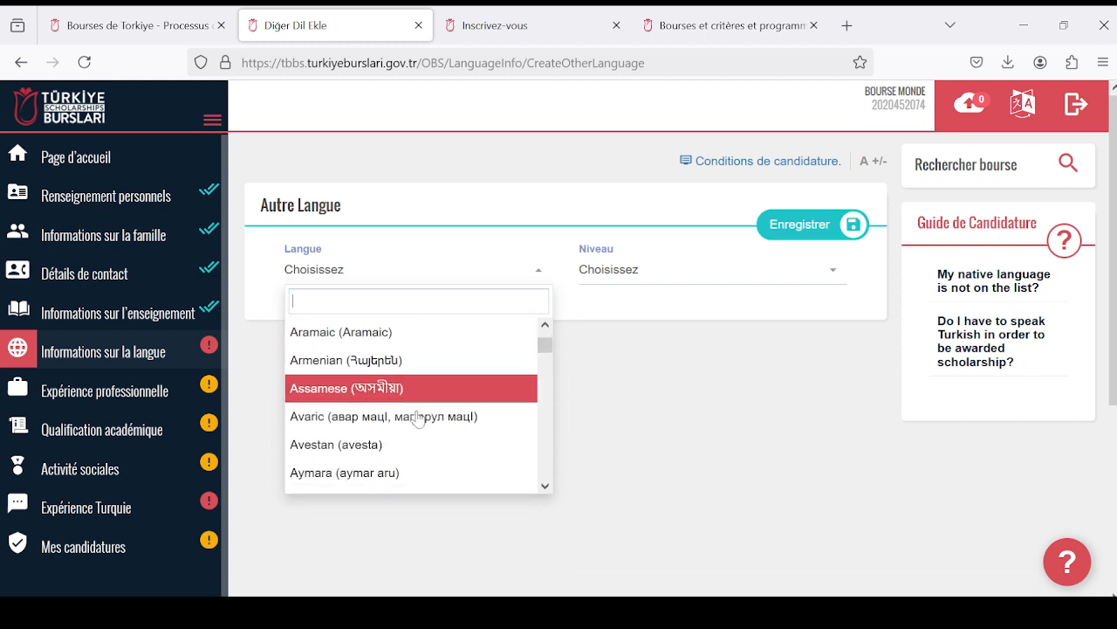
{"action": "scroll", "coordinate": [417, 420], "scroll_direction": "down", "scroll_amount": 2}
{"action": "scroll", "coordinate": [414, 420], "scroll_direction": "up", "scroll_amount": 5}
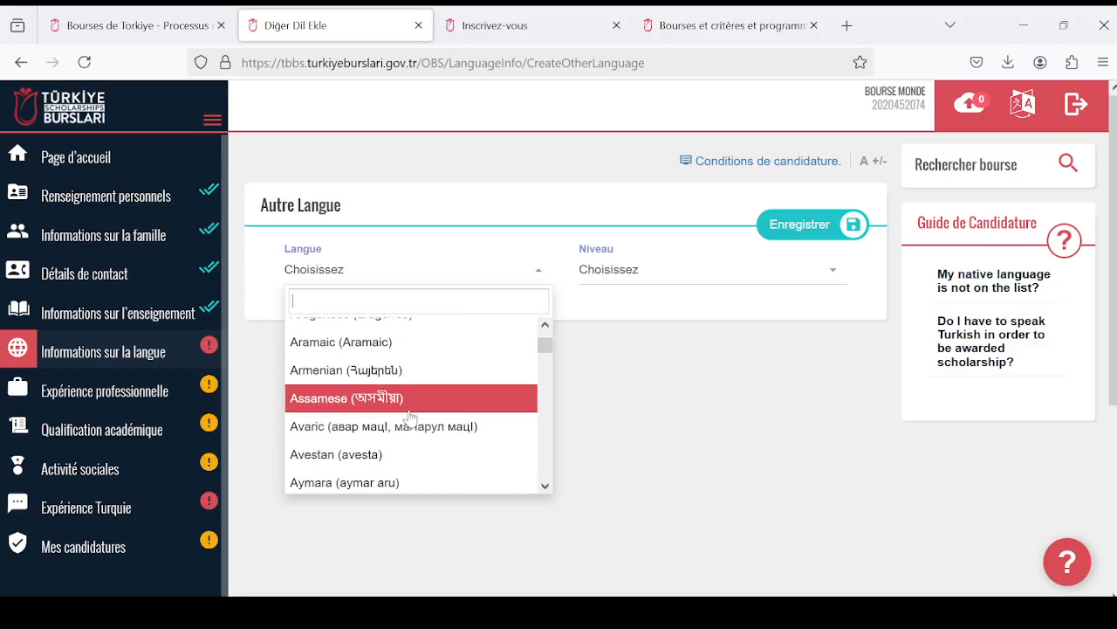
{"action": "scroll", "coordinate": [410, 419], "scroll_direction": "up", "scroll_amount": 2}
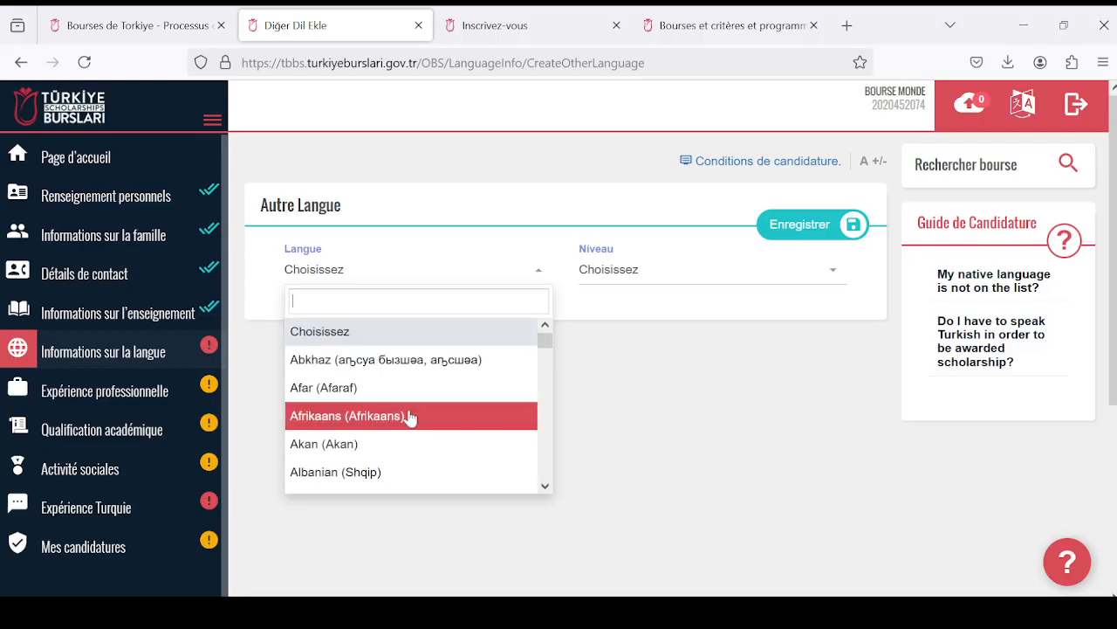
{"action": "left_click", "coordinate": [545, 485]}
{"action": "left_click_drag", "start_coordinate": [546, 485], "coordinate": [548, 488]}
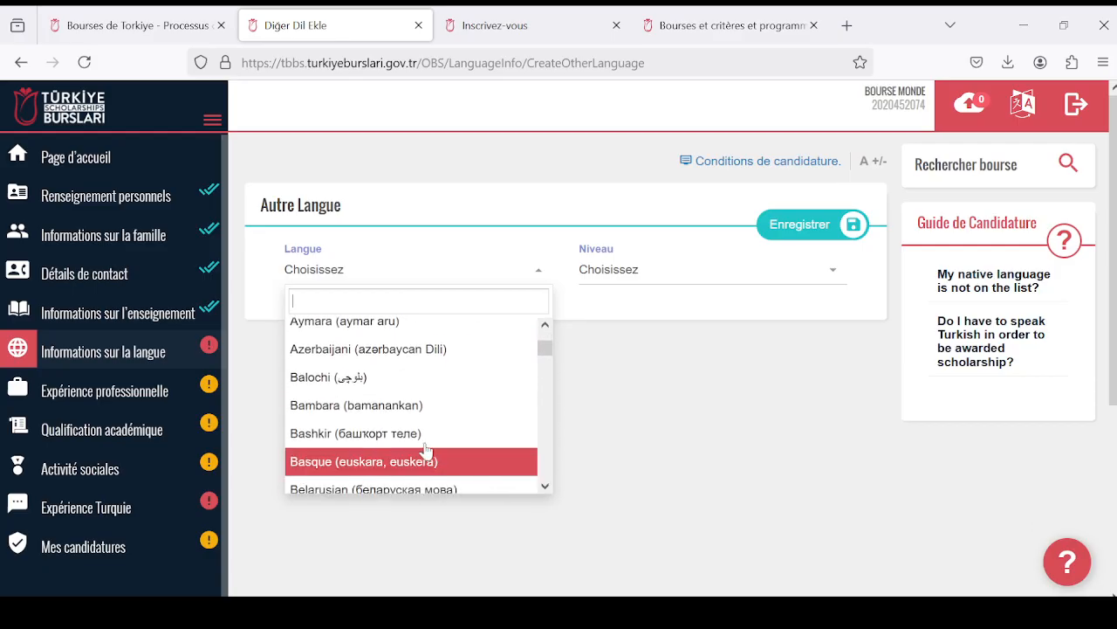
{"action": "scroll", "coordinate": [428, 432], "scroll_direction": "up", "scroll_amount": 3}
{"action": "scroll", "coordinate": [410, 436], "scroll_direction": "down", "scroll_amount": 15}
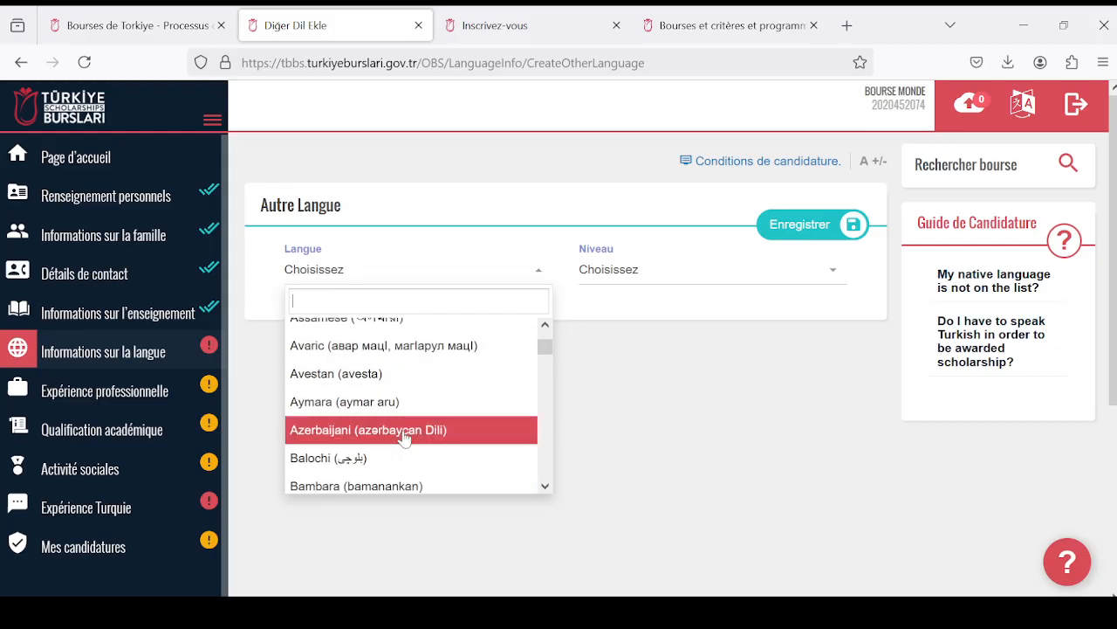
{"action": "scroll", "coordinate": [425, 437], "scroll_direction": "down", "scroll_amount": 20}
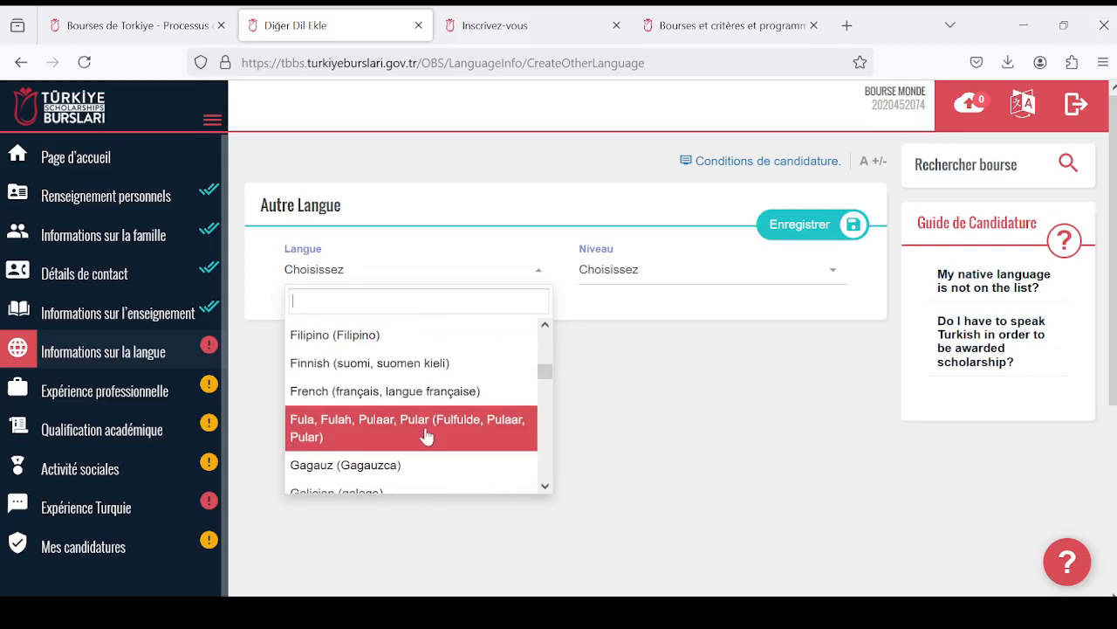
{"action": "scroll", "coordinate": [428, 436], "scroll_direction": "up", "scroll_amount": 5}
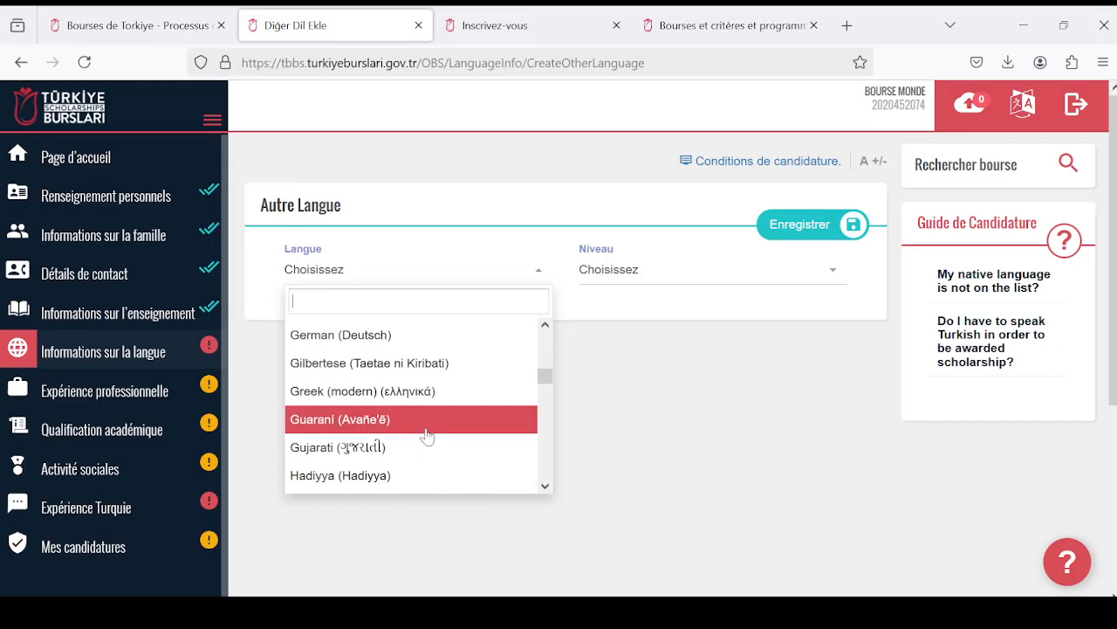
{"action": "scroll", "coordinate": [426, 434], "scroll_direction": "down", "scroll_amount": 12}
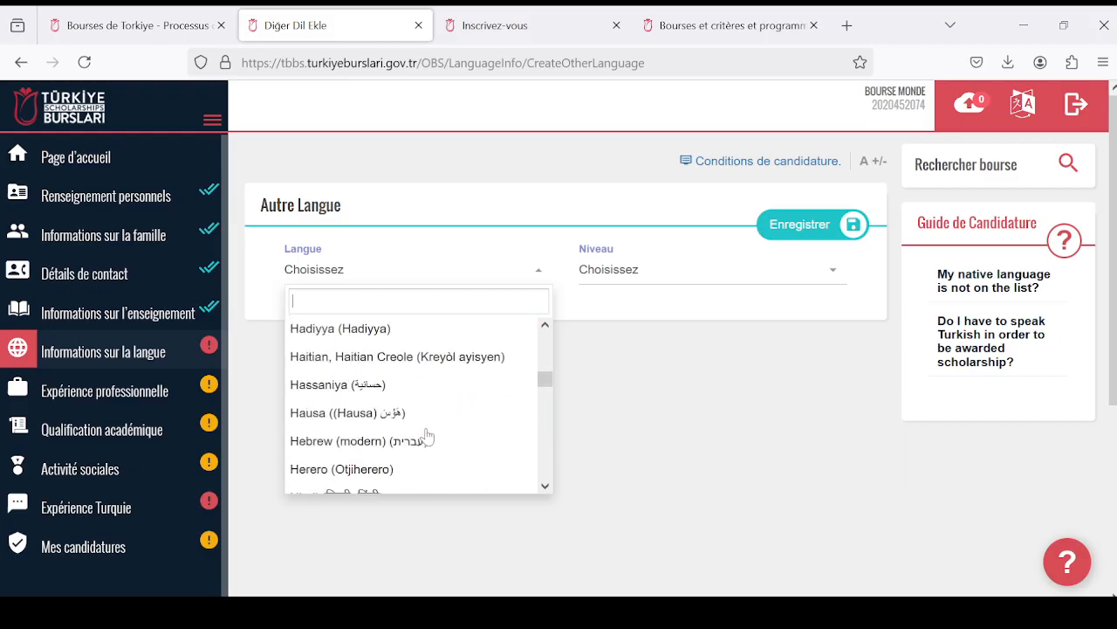
{"action": "scroll", "coordinate": [425, 435], "scroll_direction": "down", "scroll_amount": 10}
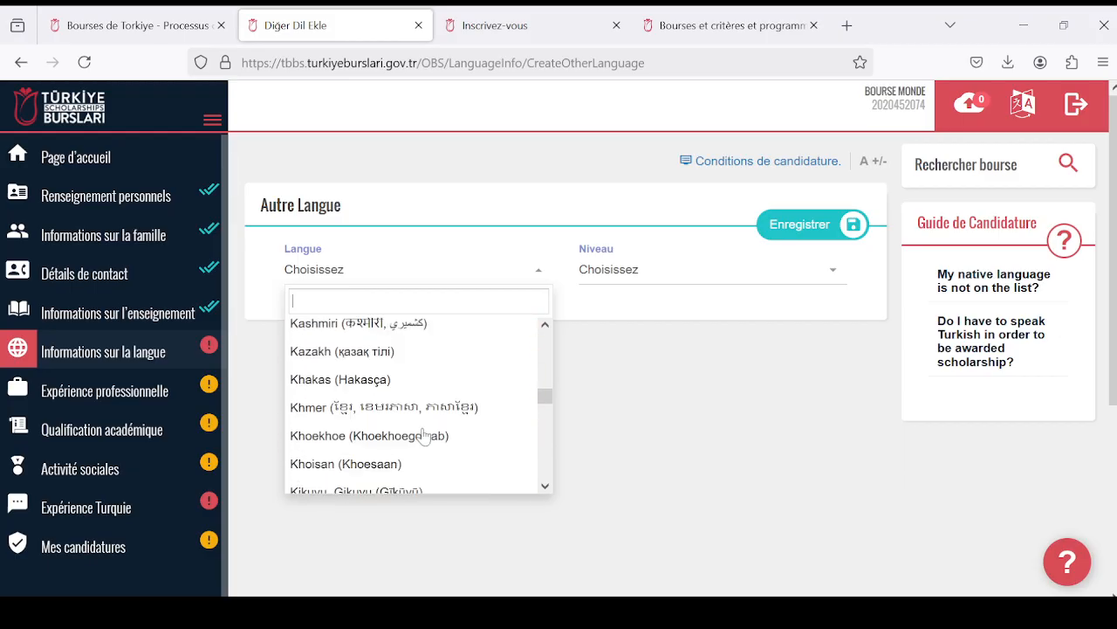
{"action": "scroll", "coordinate": [425, 435], "scroll_direction": "down", "scroll_amount": 4}
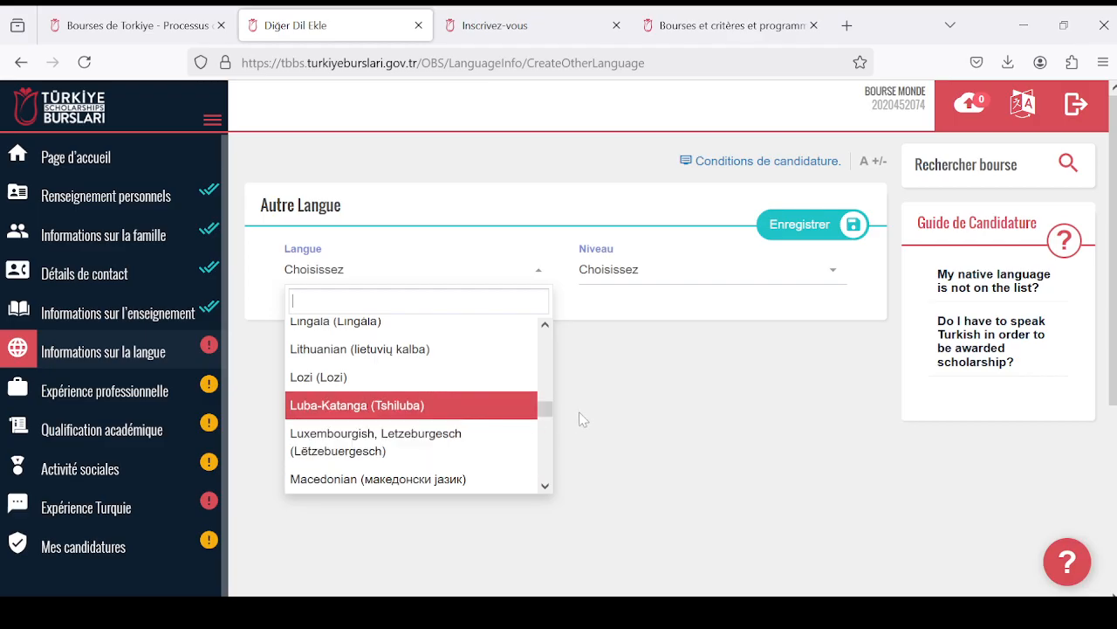
{"action": "left_click_drag", "start_coordinate": [547, 413], "coordinate": [547, 343]}
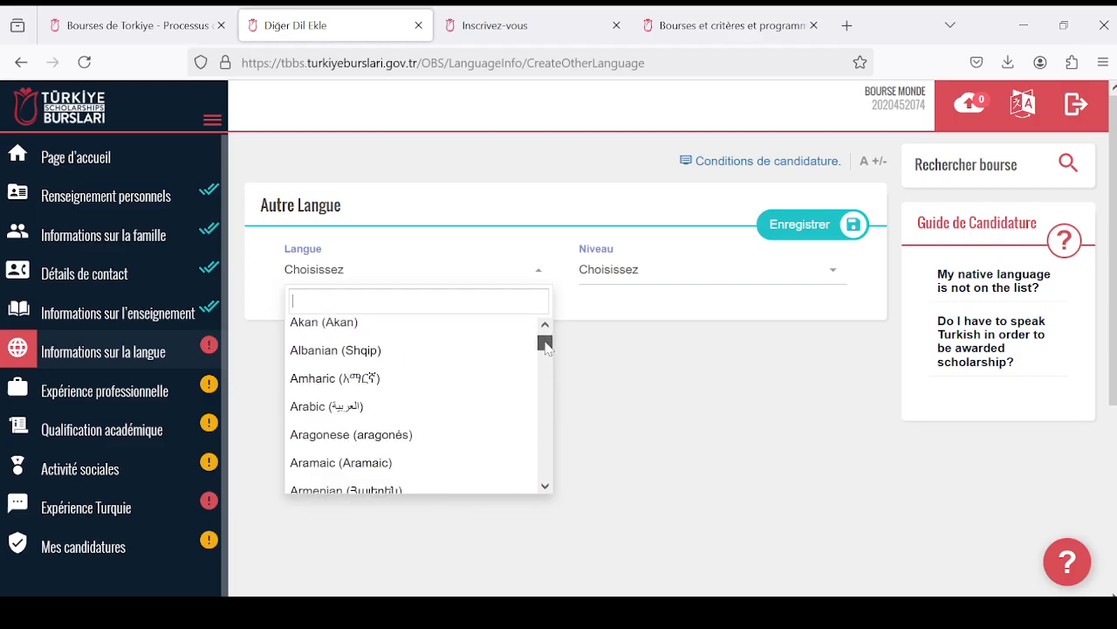
{"action": "scroll", "coordinate": [415, 388], "scroll_direction": "up", "scroll_amount": 2}
{"action": "scroll", "coordinate": [430, 408], "scroll_direction": "down", "scroll_amount": 1}
{"action": "scroll", "coordinate": [432, 417], "scroll_direction": "down", "scroll_amount": 7}
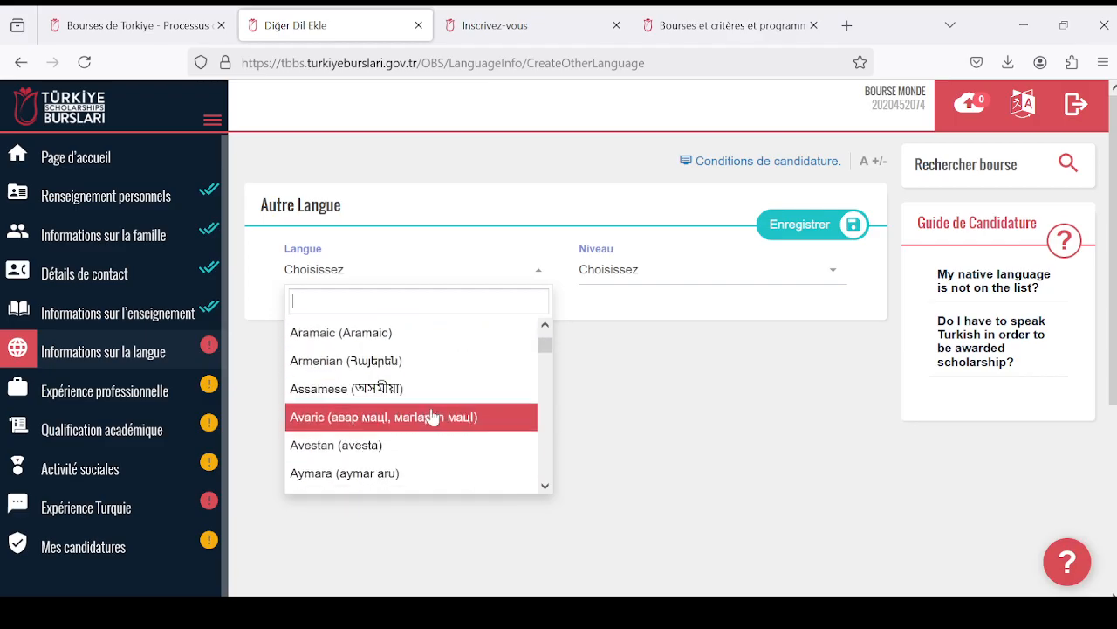
{"action": "scroll", "coordinate": [430, 415], "scroll_direction": "down", "scroll_amount": 5}
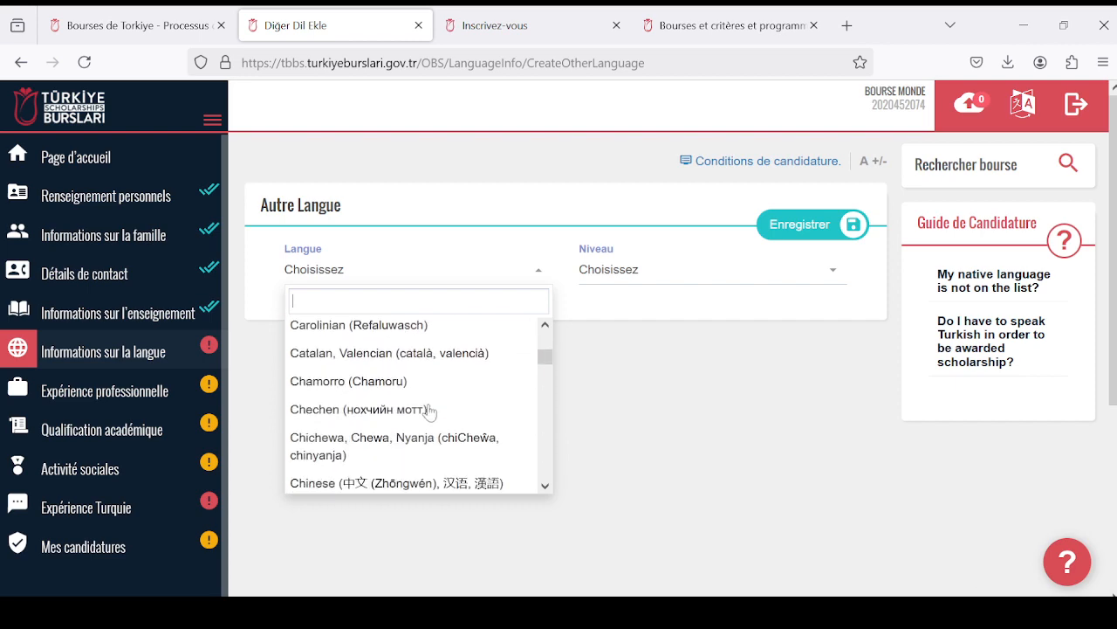
{"action": "scroll", "coordinate": [428, 409], "scroll_direction": "up", "scroll_amount": 5}
{"action": "scroll", "coordinate": [426, 409], "scroll_direction": "up", "scroll_amount": 8}
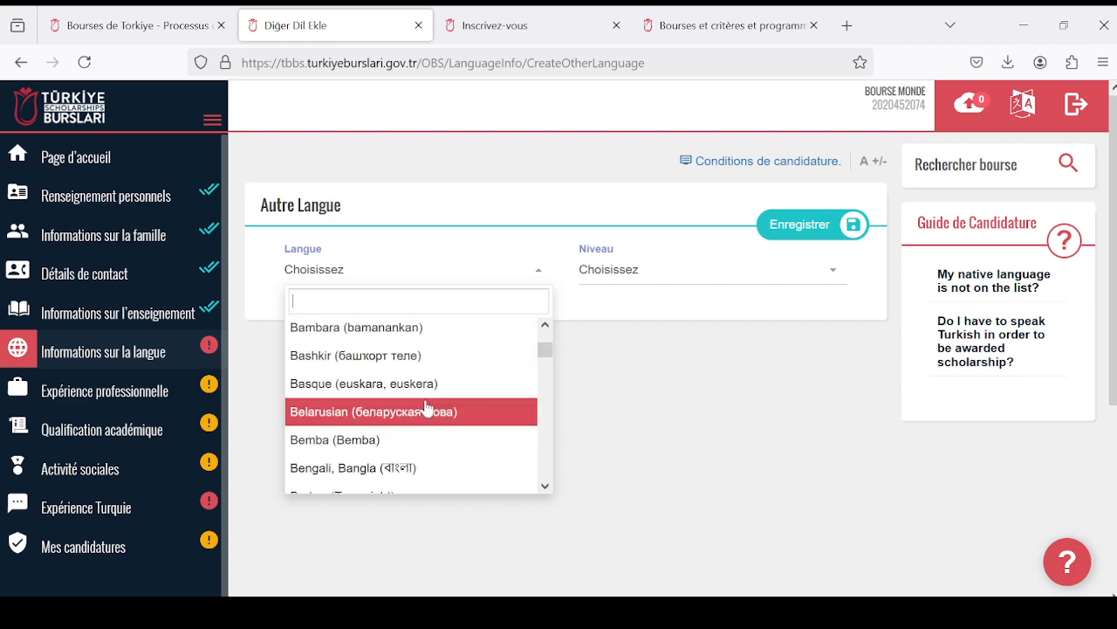
- Choose Arabic (العربية) as the Langue of the new Autre Langue entry
{"action": "scroll", "coordinate": [426, 411], "scroll_direction": "down", "scroll_amount": 2}
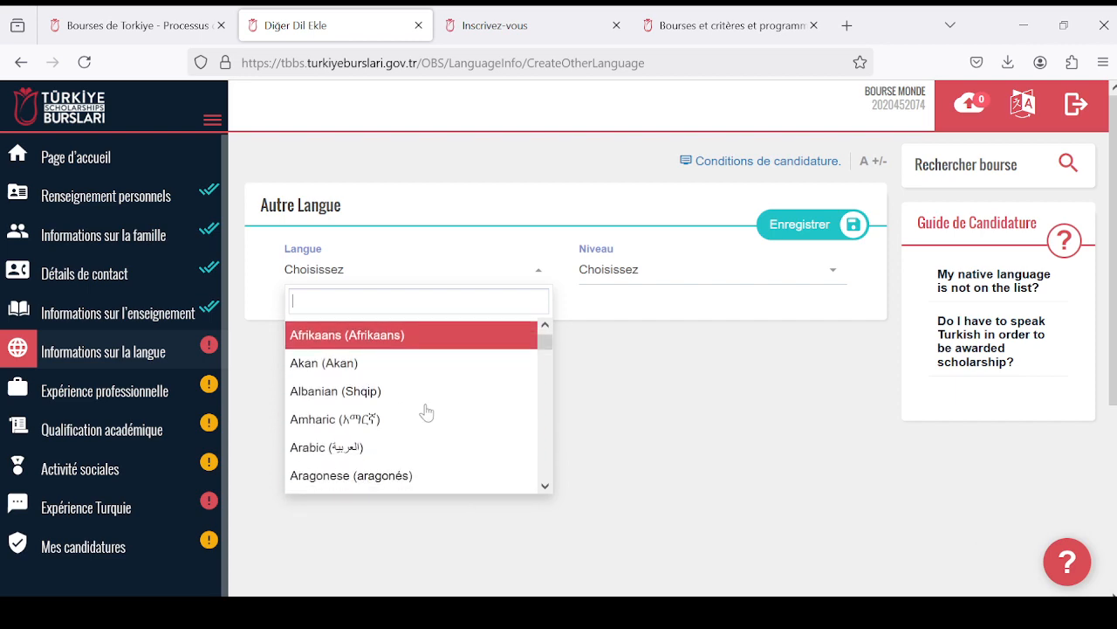
{"action": "scroll", "coordinate": [405, 441], "scroll_direction": "down", "scroll_amount": 2}
{"action": "scroll", "coordinate": [392, 432], "scroll_direction": "down", "scroll_amount": 1}
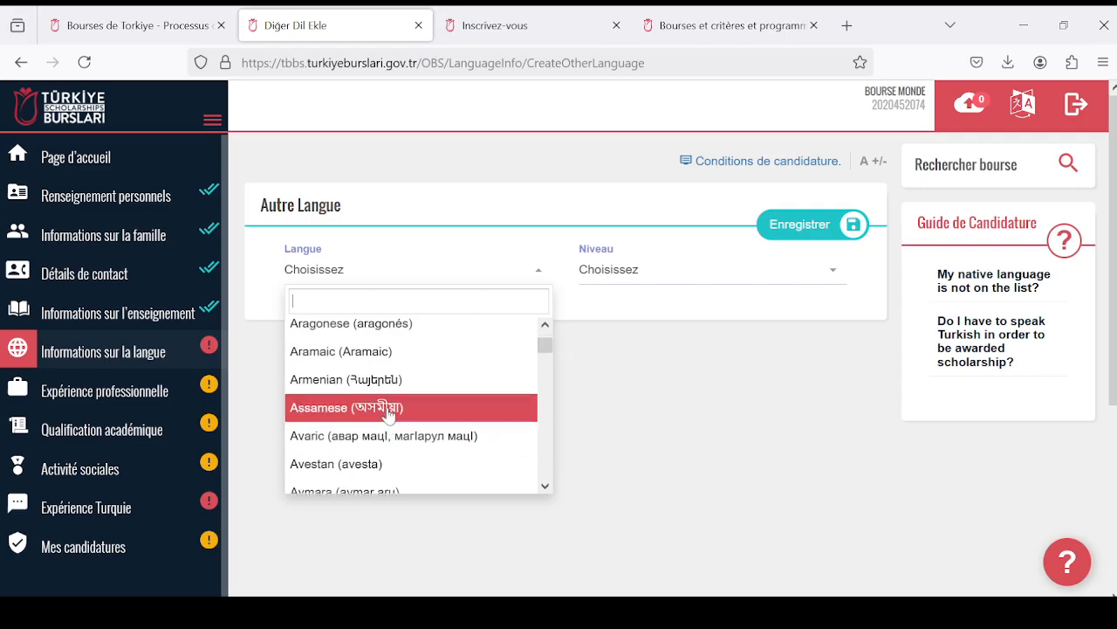
{"action": "scroll", "coordinate": [376, 407], "scroll_direction": "up", "scroll_amount": 2}
{"action": "left_click", "coordinate": [412, 369]}
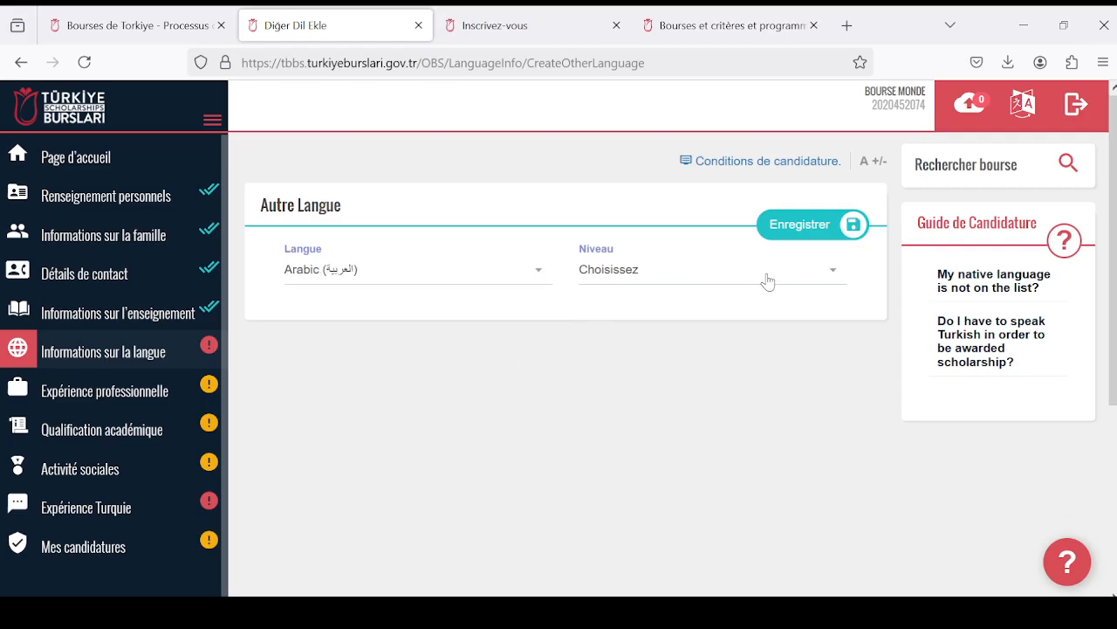
- Set the Niveau of the Arabic entry to Début and save the entry
{"action": "left_click", "coordinate": [834, 274]}
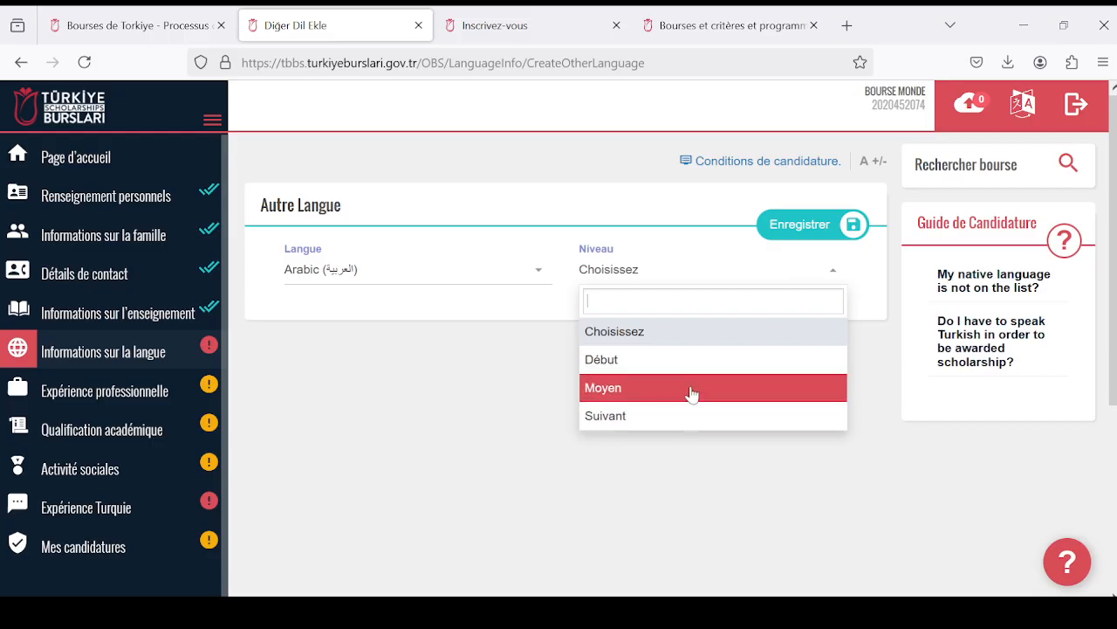
{"action": "left_click", "coordinate": [699, 345]}
{"action": "left_click", "coordinate": [830, 279]}
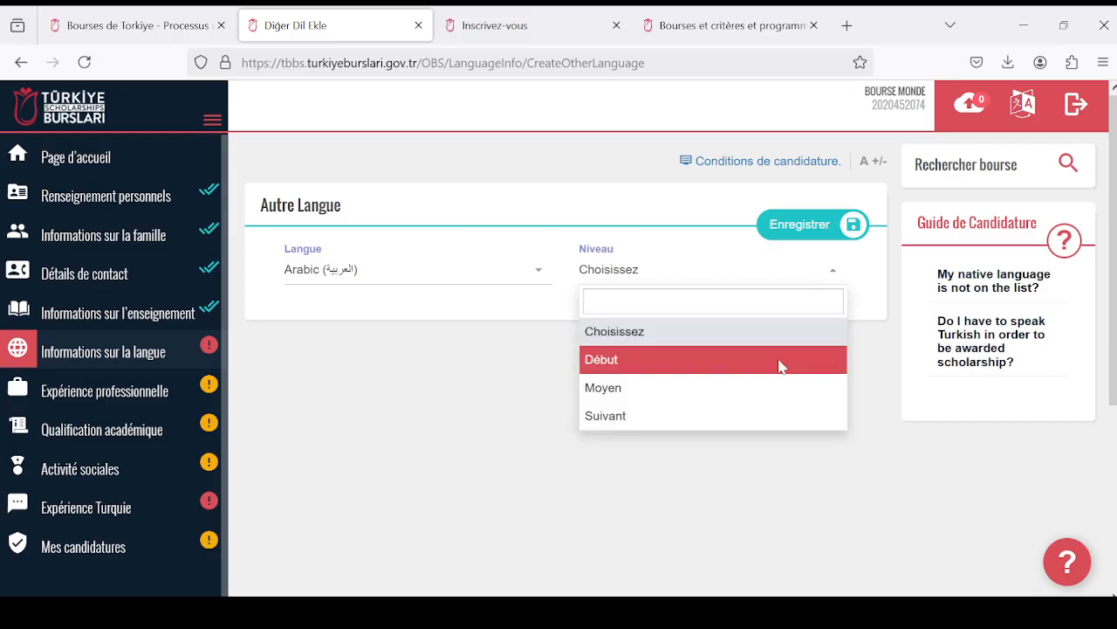
{"action": "left_click", "coordinate": [780, 365]}
{"action": "left_click", "coordinate": [540, 275]}
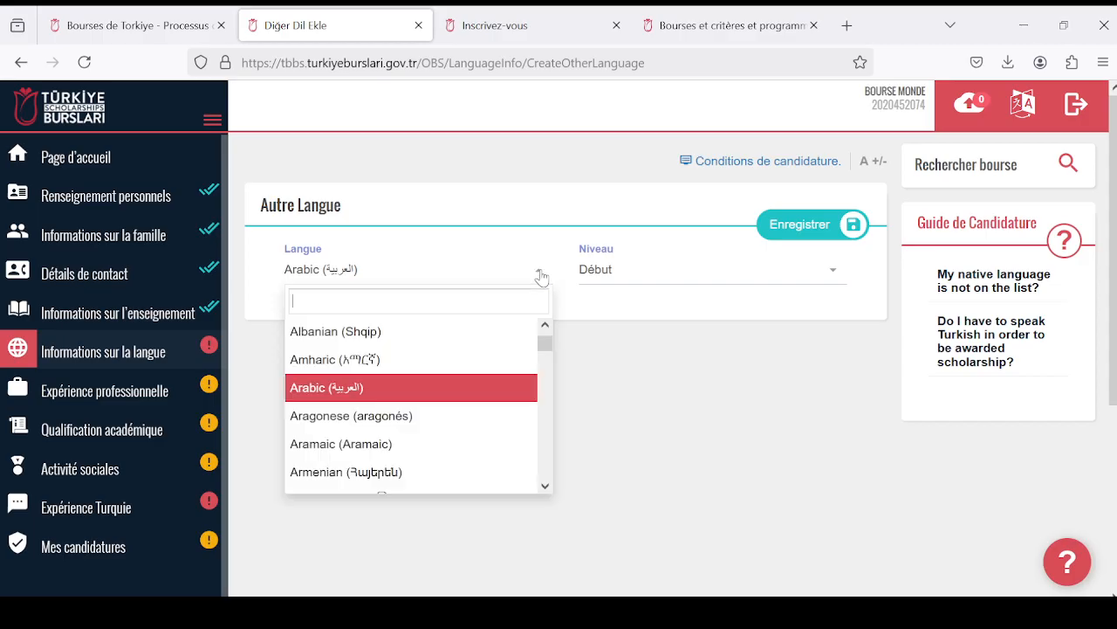
{"action": "left_click", "coordinate": [563, 398]}
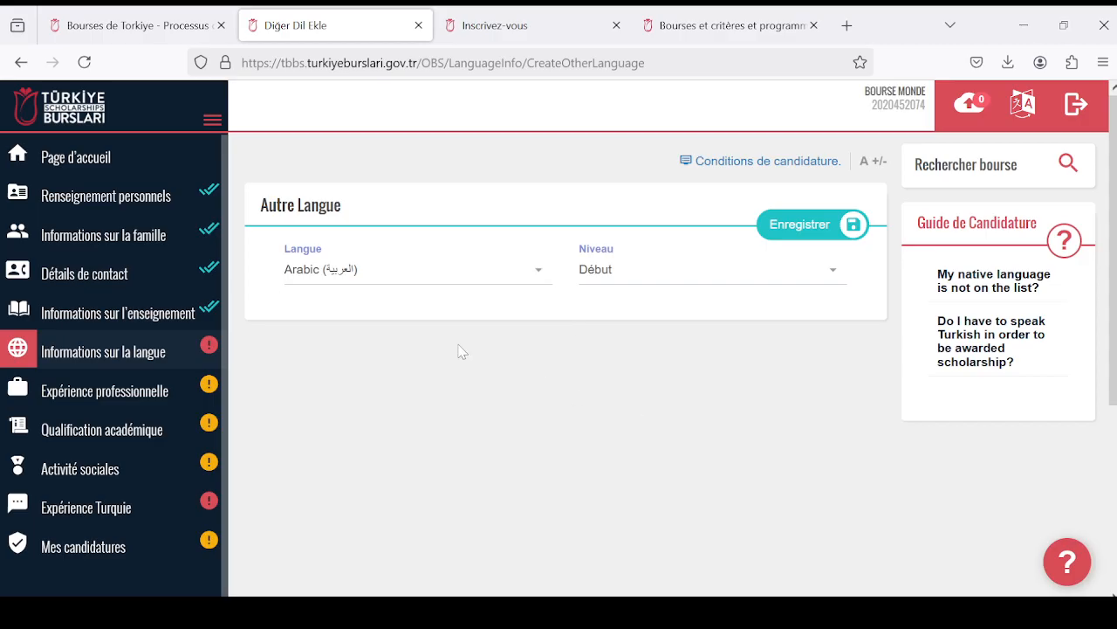
{"action": "left_click", "coordinate": [852, 232]}
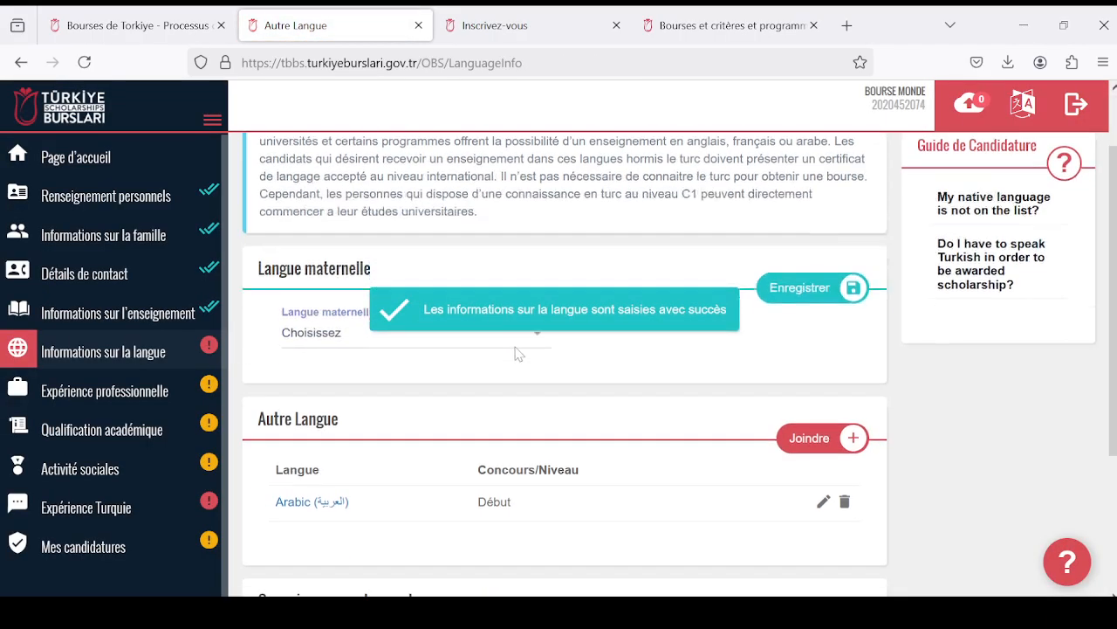
- Answer Non to "Parlez-vous le turc" under Connaissance en langue turque and save that section
{"action": "scroll", "coordinate": [519, 352], "scroll_direction": "down", "scroll_amount": 3}
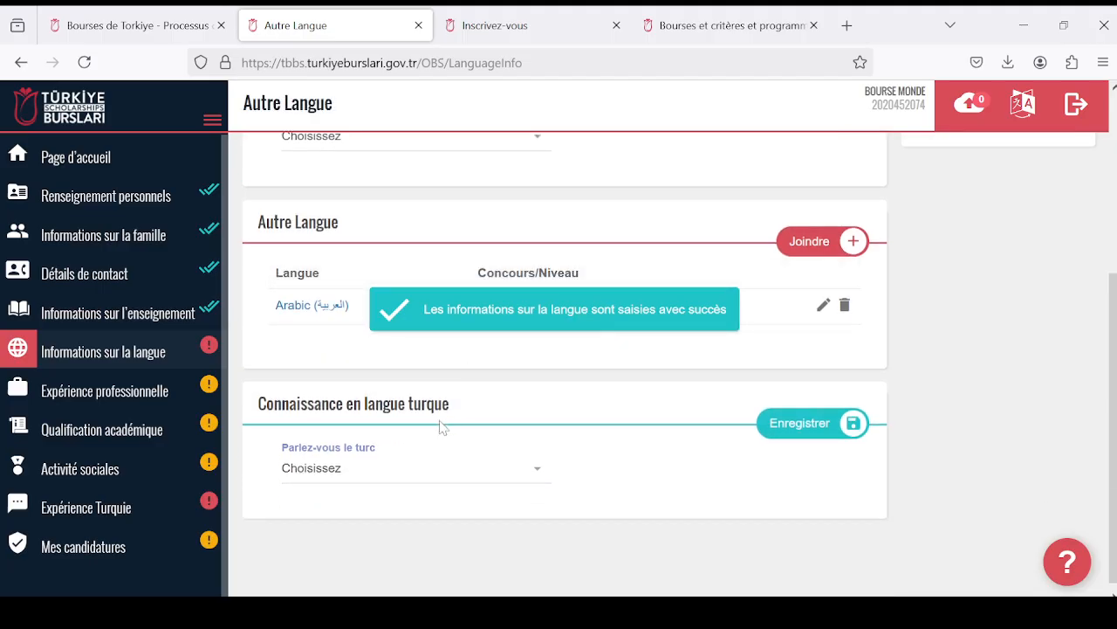
{"action": "left_click", "coordinate": [538, 476]}
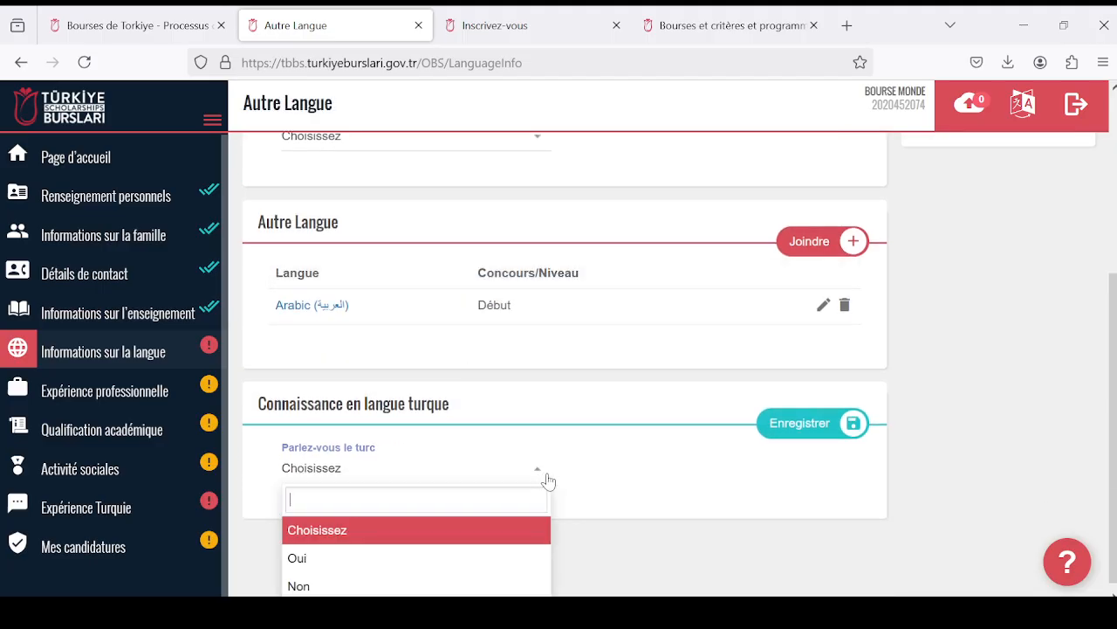
{"action": "left_click", "coordinate": [481, 580]}
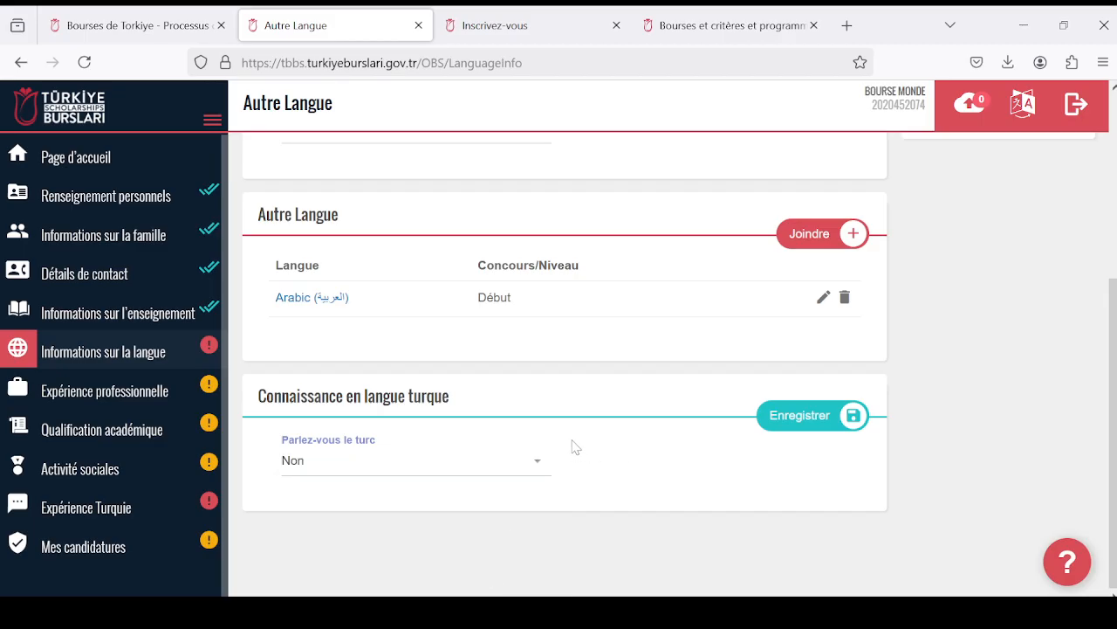
{"action": "left_click", "coordinate": [811, 418]}
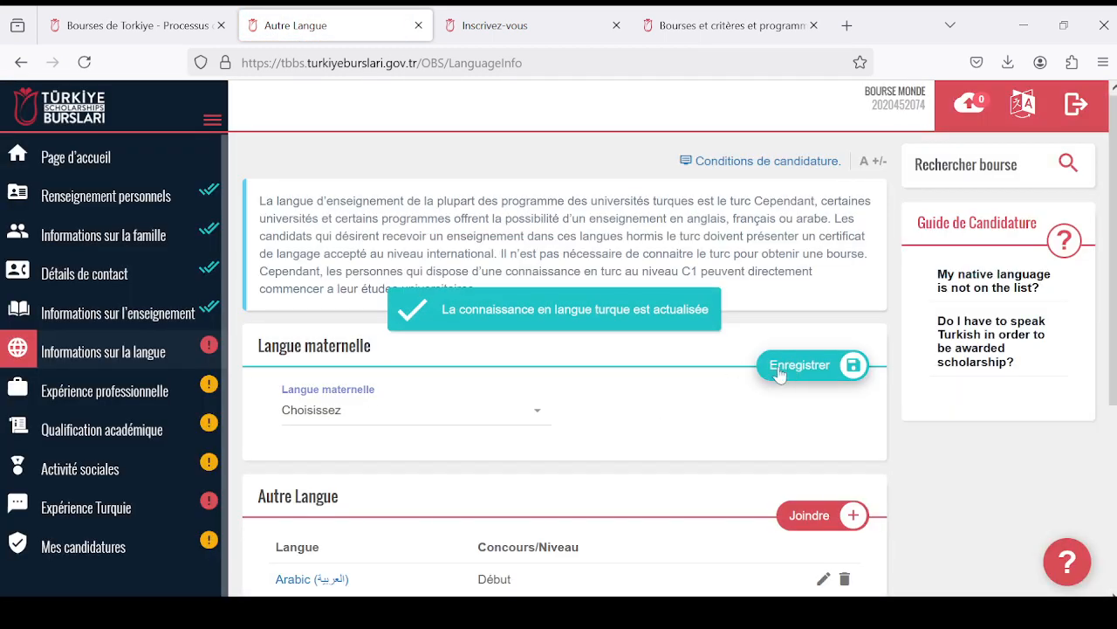
- Set the Langue maternelle to French (français, langue française) again and save the native language section
{"action": "left_click", "coordinate": [540, 409]}
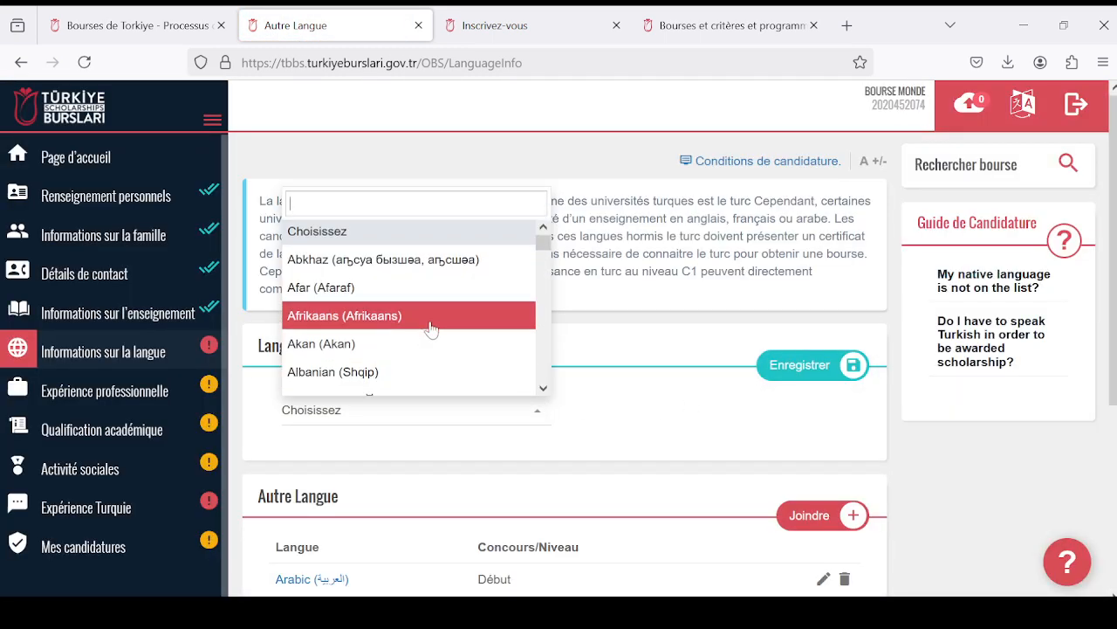
{"action": "scroll", "coordinate": [431, 330], "scroll_direction": "down", "scroll_amount": 5}
{"action": "scroll", "coordinate": [432, 328], "scroll_direction": "down", "scroll_amount": 8}
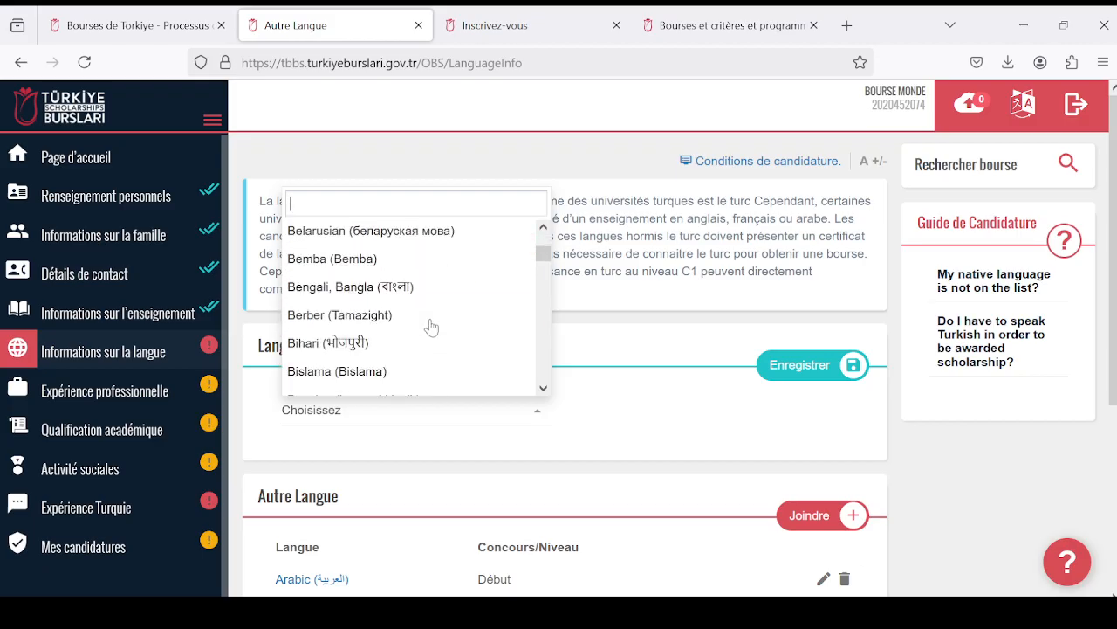
{"action": "scroll", "coordinate": [434, 325], "scroll_direction": "down", "scroll_amount": 5}
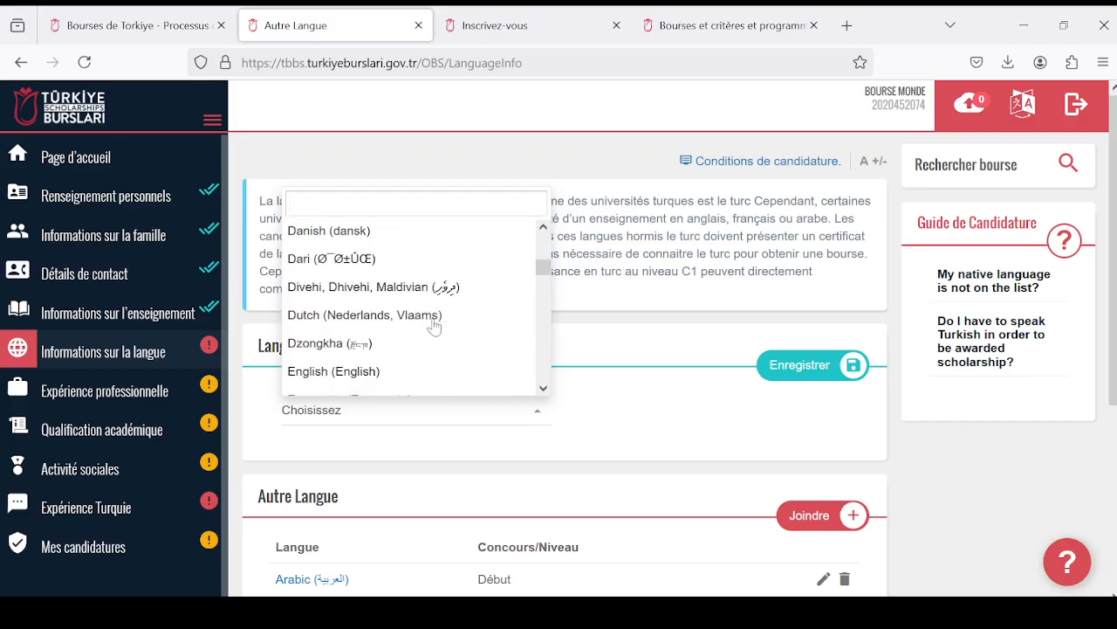
{"action": "scroll", "coordinate": [431, 332], "scroll_direction": "down", "scroll_amount": 1}
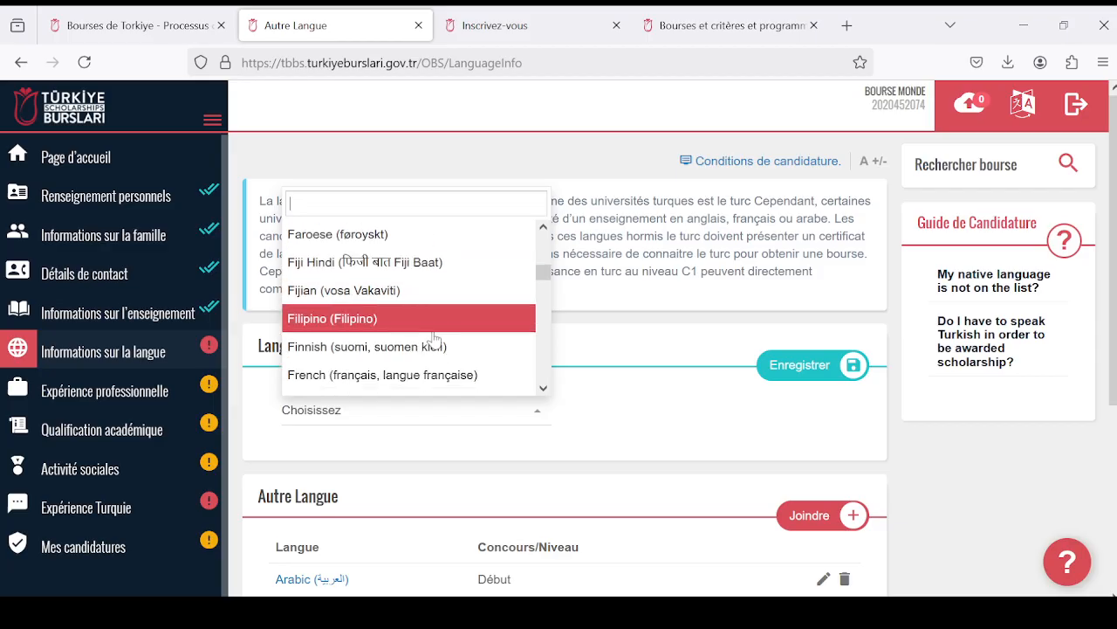
{"action": "left_click", "coordinate": [428, 374]}
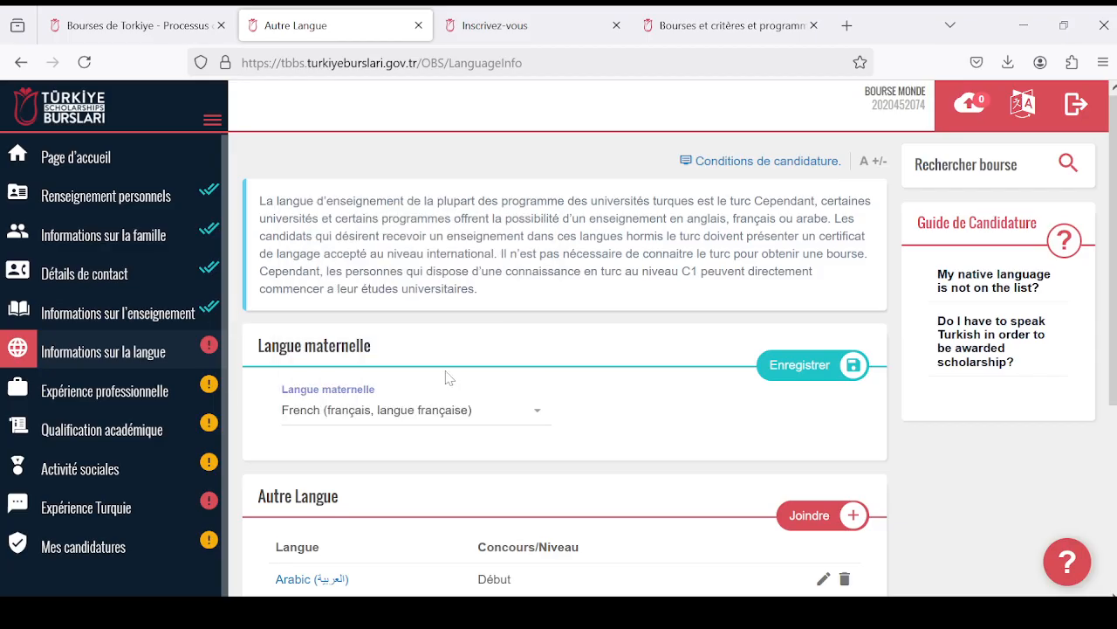
{"action": "left_click", "coordinate": [802, 367]}
{"action": "scroll", "coordinate": [668, 409], "scroll_direction": "down", "scroll_amount": 3}
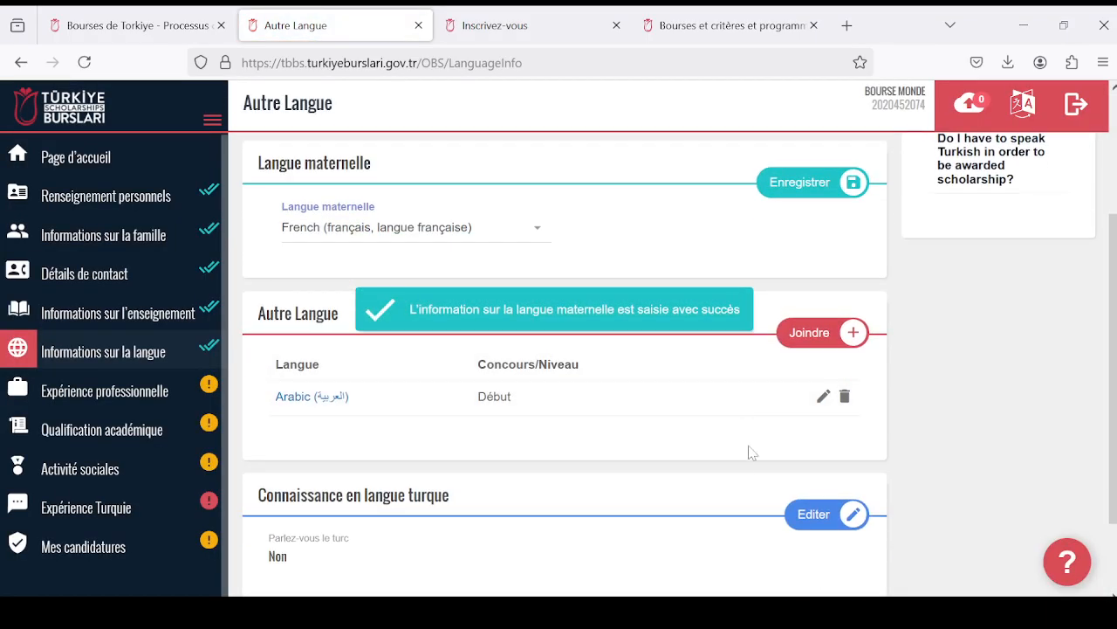
{"action": "scroll", "coordinate": [696, 444], "scroll_direction": "up", "scroll_amount": 3}
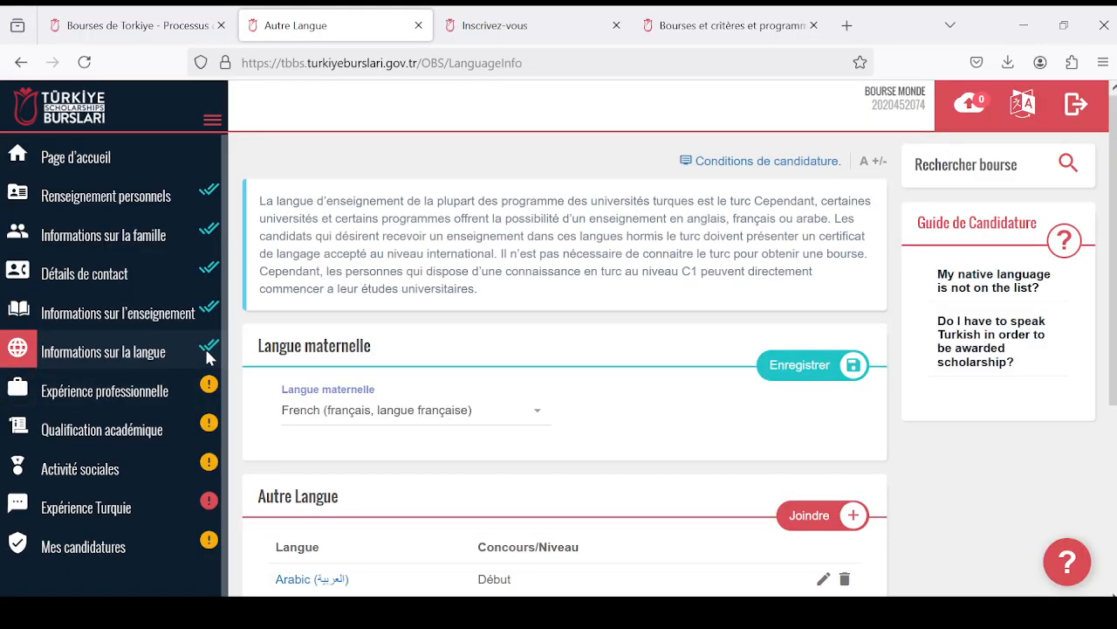
- Open Expérience professionnelle and enable the option "Je fais un stage / J'ai fais un stage"
{"action": "scroll", "coordinate": [208, 358], "scroll_direction": "down", "scroll_amount": 2}
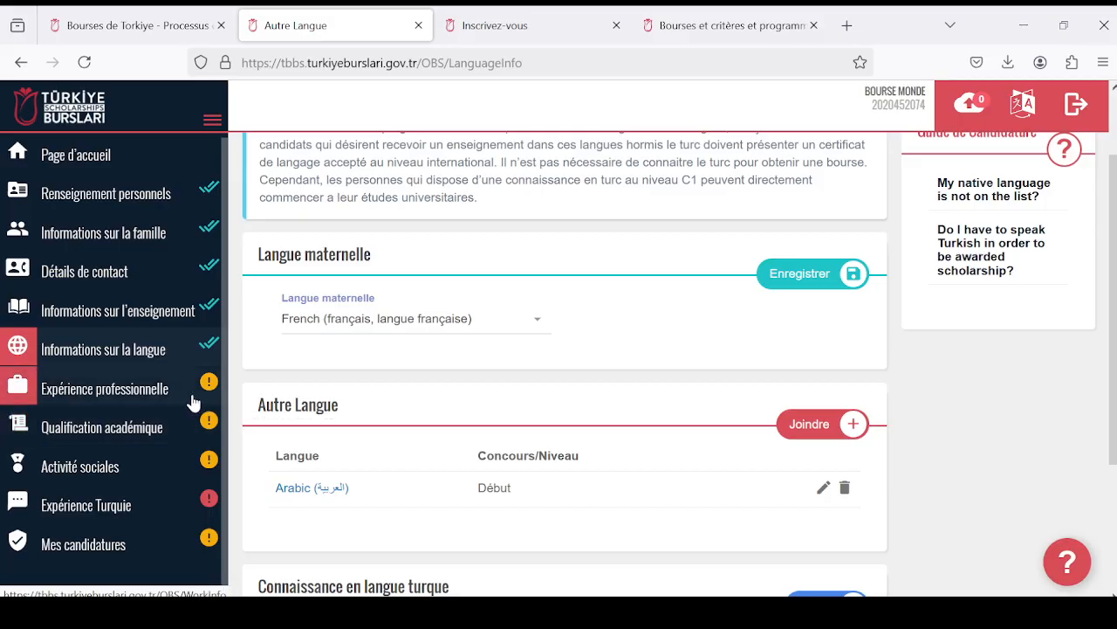
{"action": "left_click", "coordinate": [194, 401]}
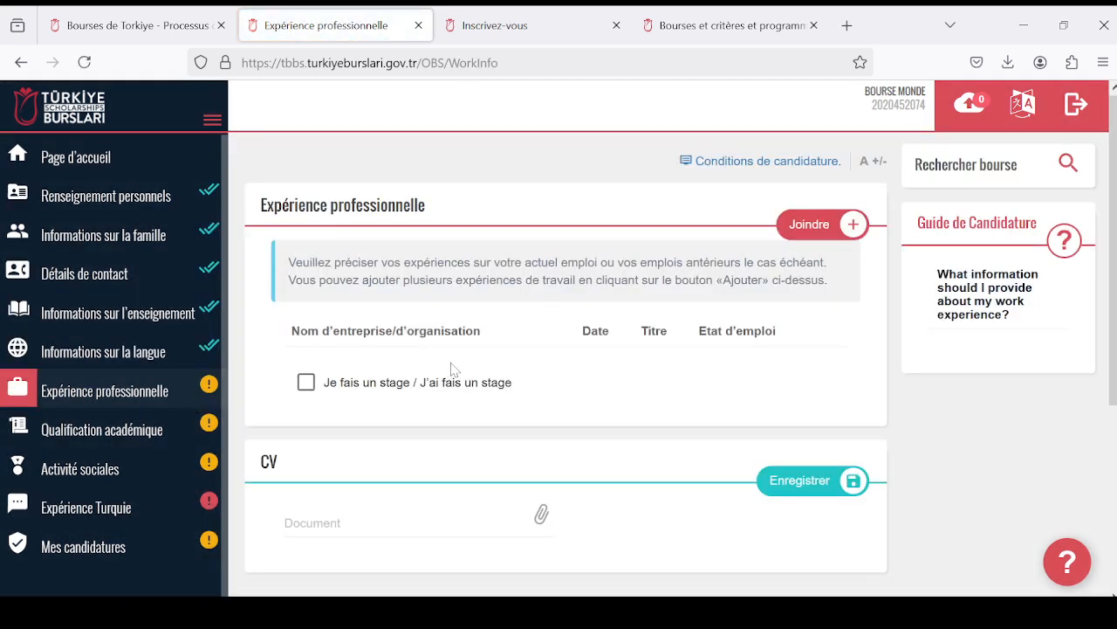
{"action": "scroll", "coordinate": [458, 376], "scroll_direction": "down", "scroll_amount": 2}
{"action": "scroll", "coordinate": [468, 375], "scroll_direction": "up", "scroll_amount": 2}
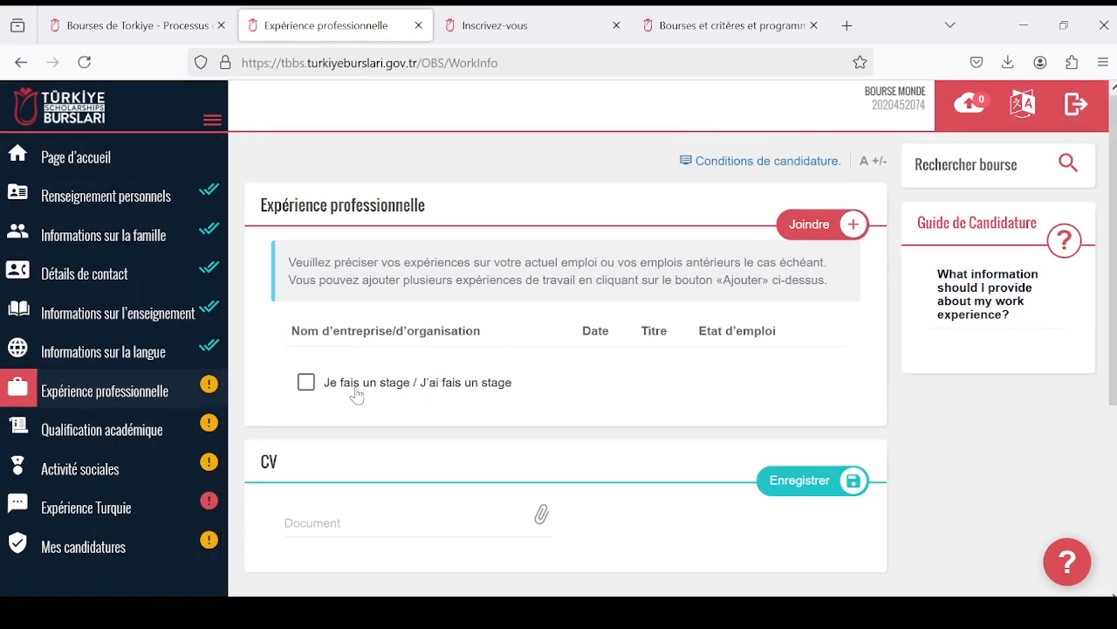
{"action": "left_click", "coordinate": [306, 384]}
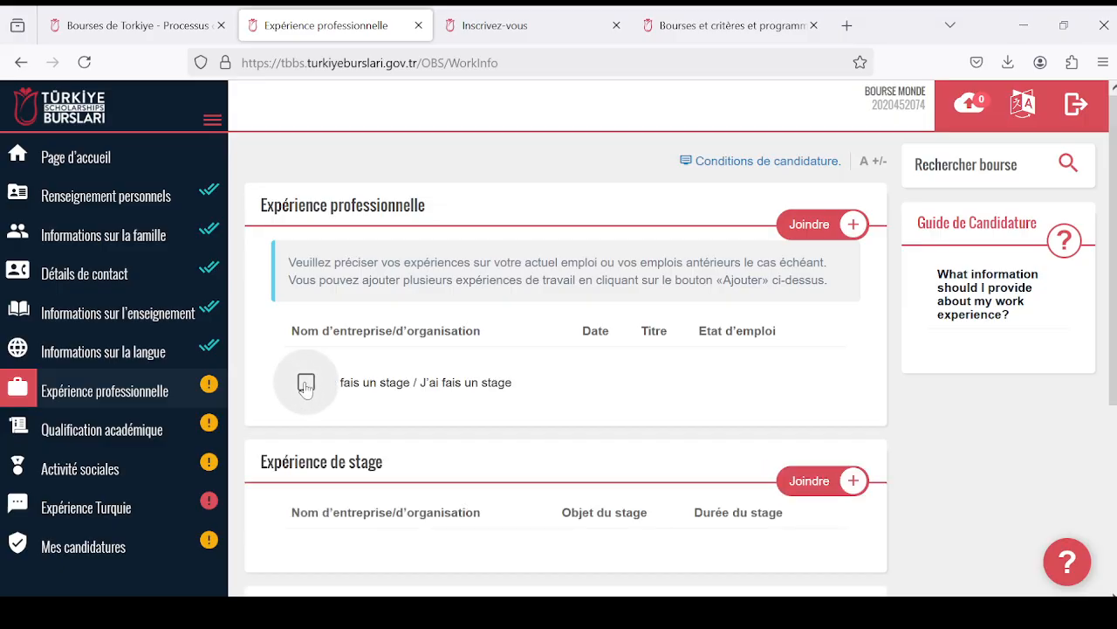
- Start a new Expérience de stage entry and set its Pays to Togo
{"action": "scroll", "coordinate": [367, 382], "scroll_direction": "down", "scroll_amount": 4}
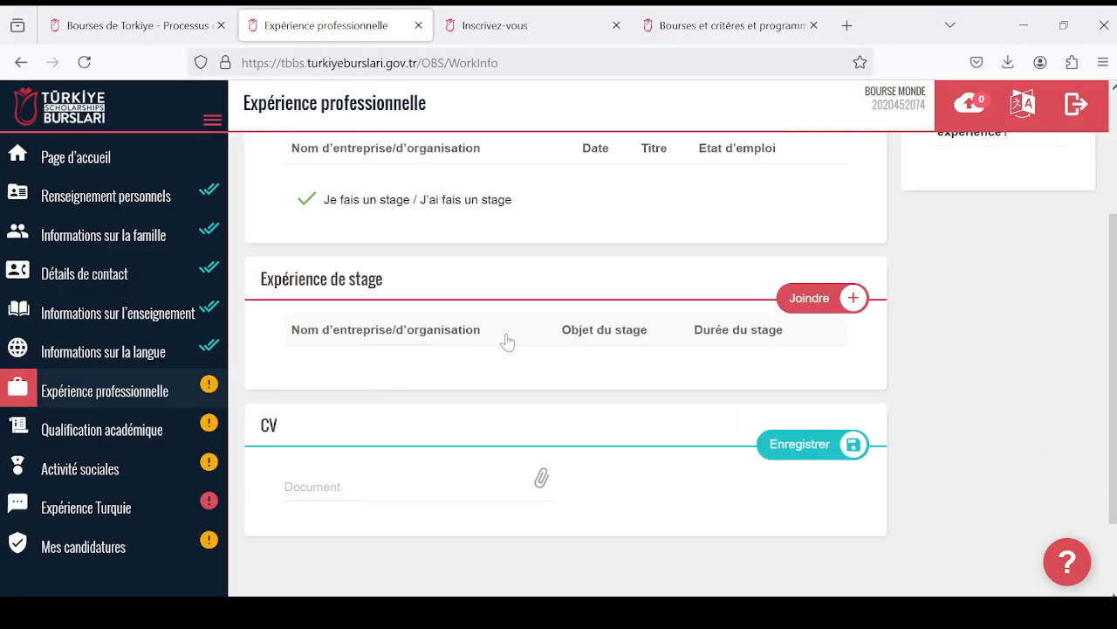
{"action": "left_click", "coordinate": [791, 298]}
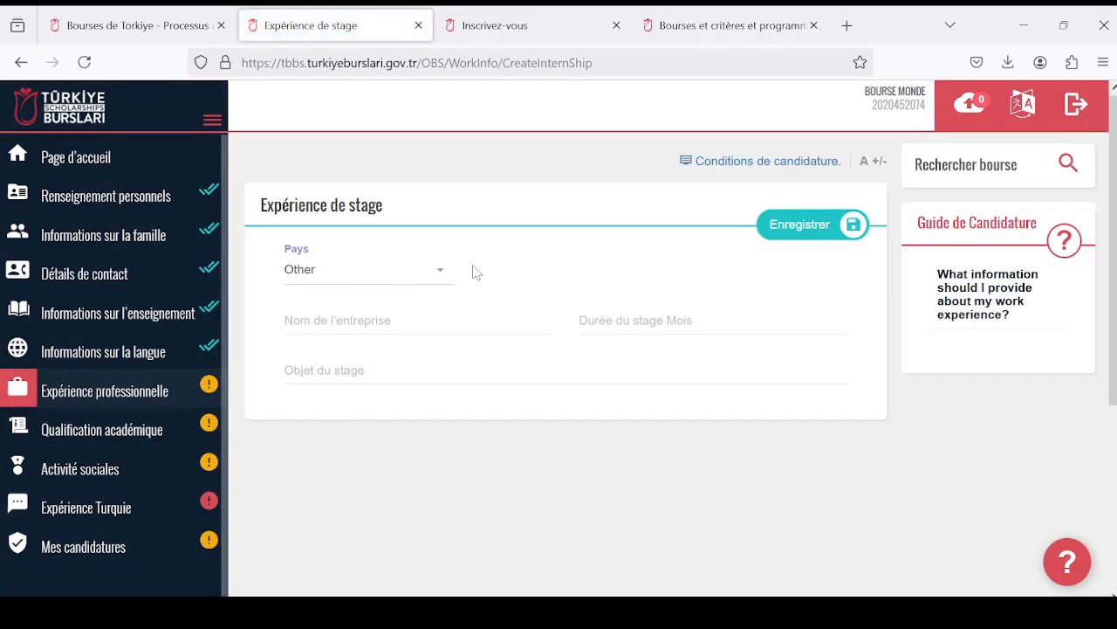
{"action": "left_click", "coordinate": [442, 271]}
{"action": "scroll", "coordinate": [419, 410], "scroll_direction": "down", "scroll_amount": 20}
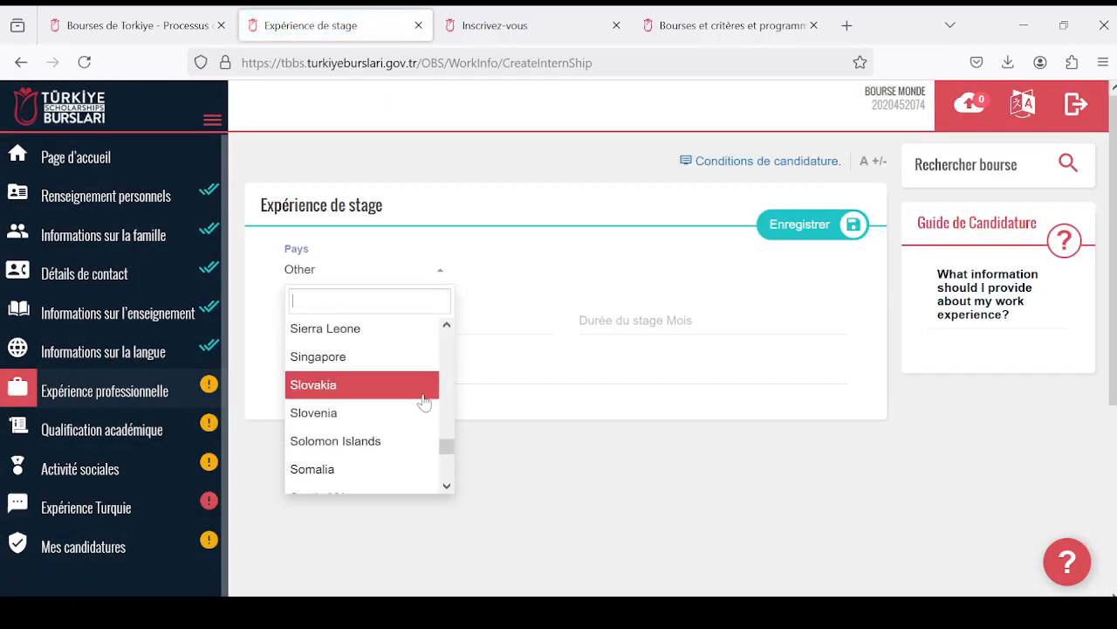
{"action": "scroll", "coordinate": [410, 404], "scroll_direction": "up", "scroll_amount": 5}
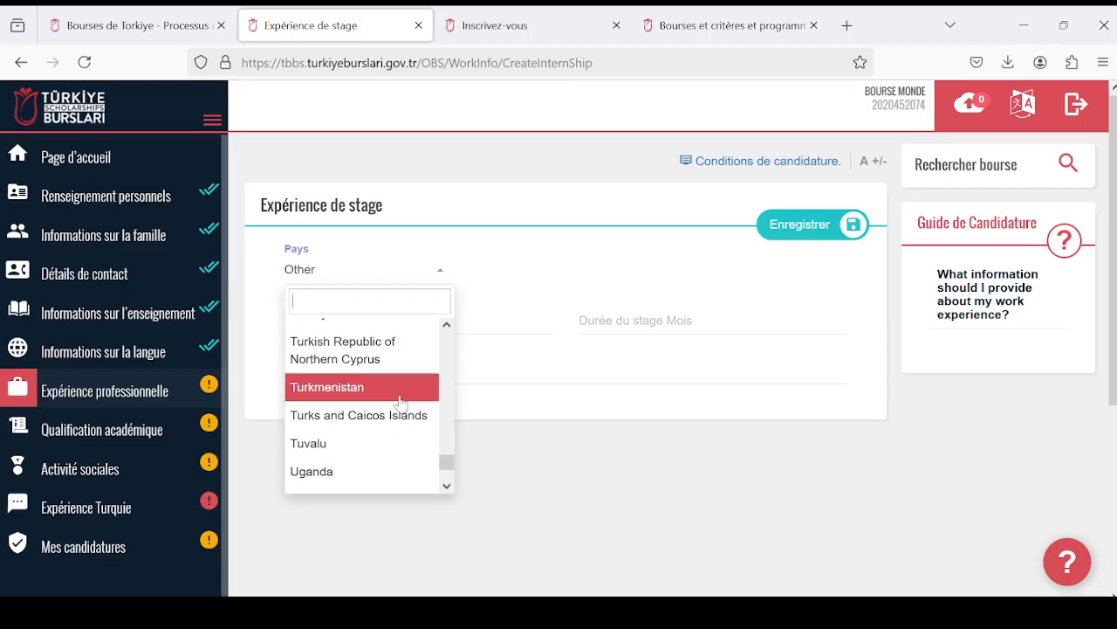
{"action": "left_click", "coordinate": [403, 391]}
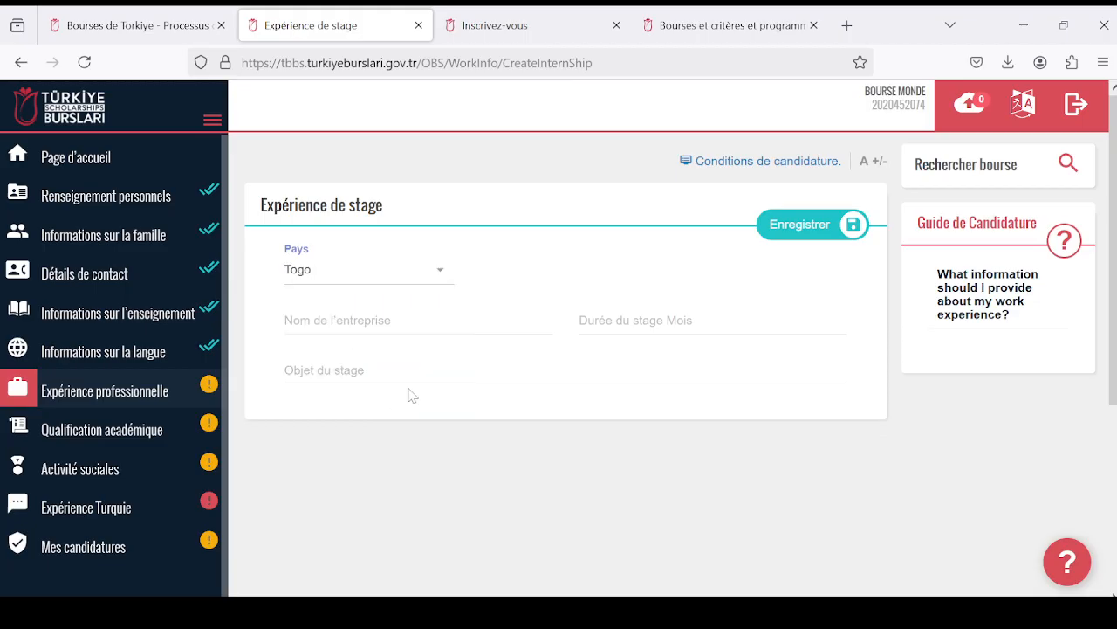
- Enter "Entreprise" as the internship's company name and 3 months as its duration
{"action": "left_click", "coordinate": [476, 341]}
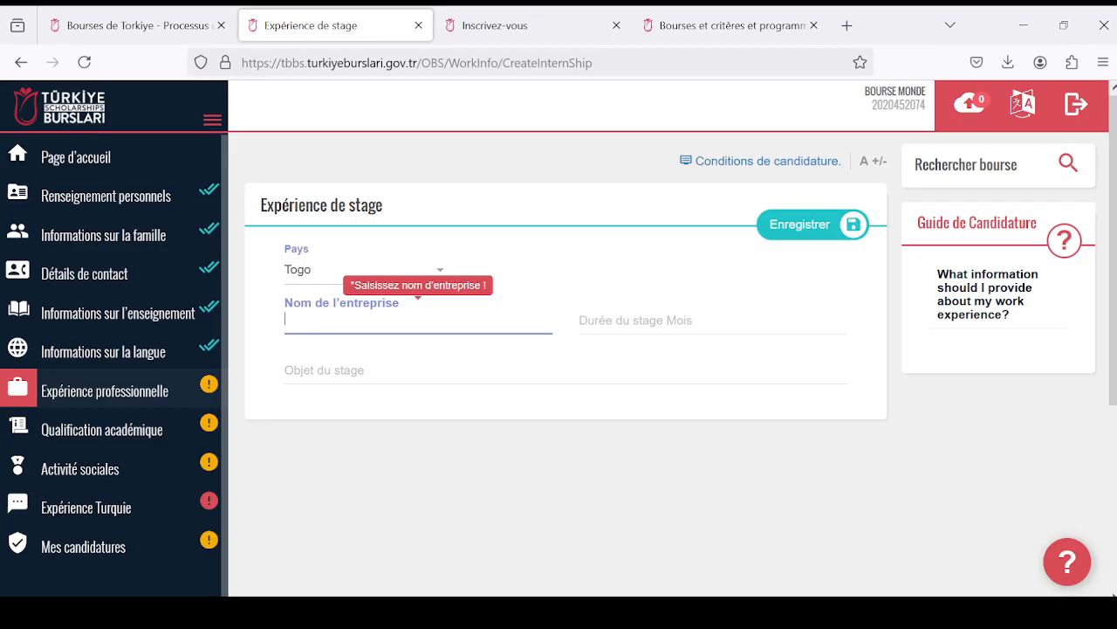
{"action": "type", "text": "Entrep"}
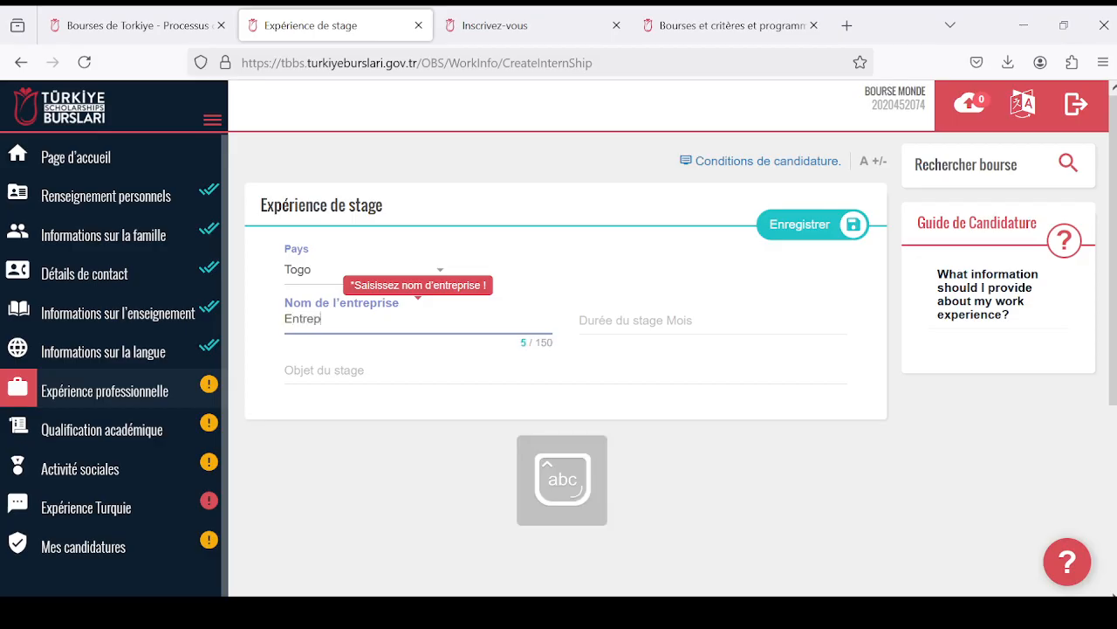
{"action": "type", "text": "e"}
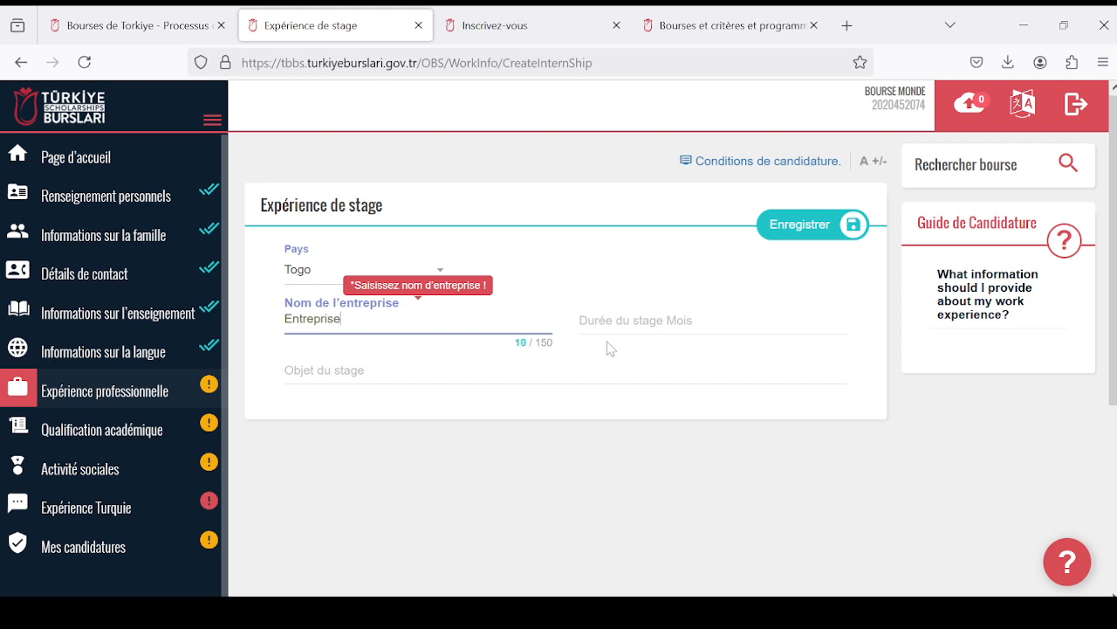
{"action": "key", "text": "Tab"}
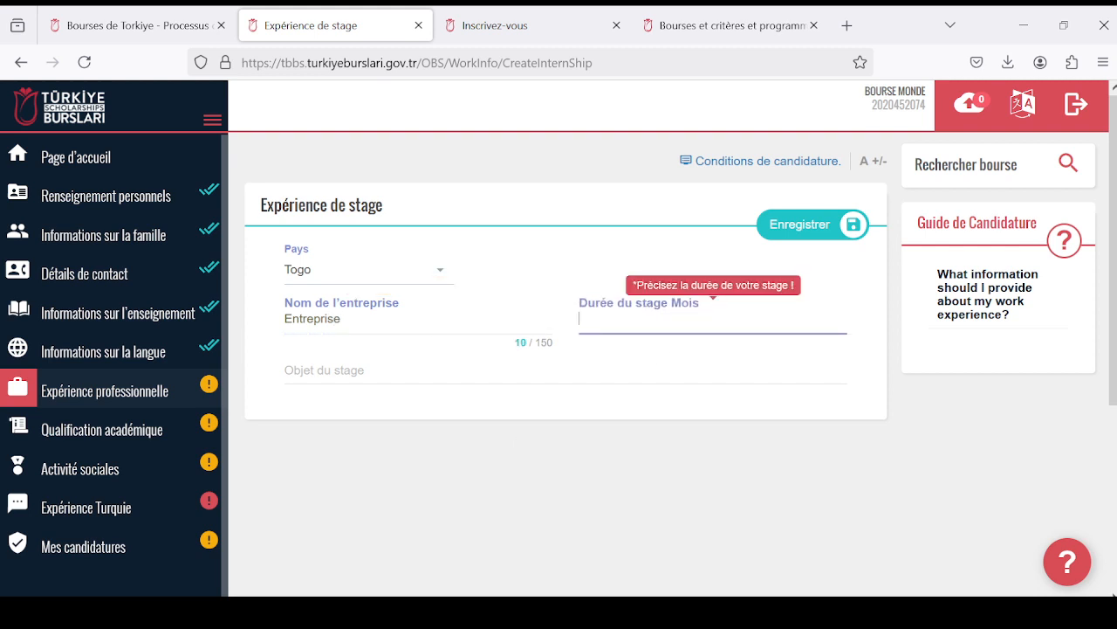
{"action": "key", "text": "Caps_Lock"}
{"action": "key", "text": "Tab"}
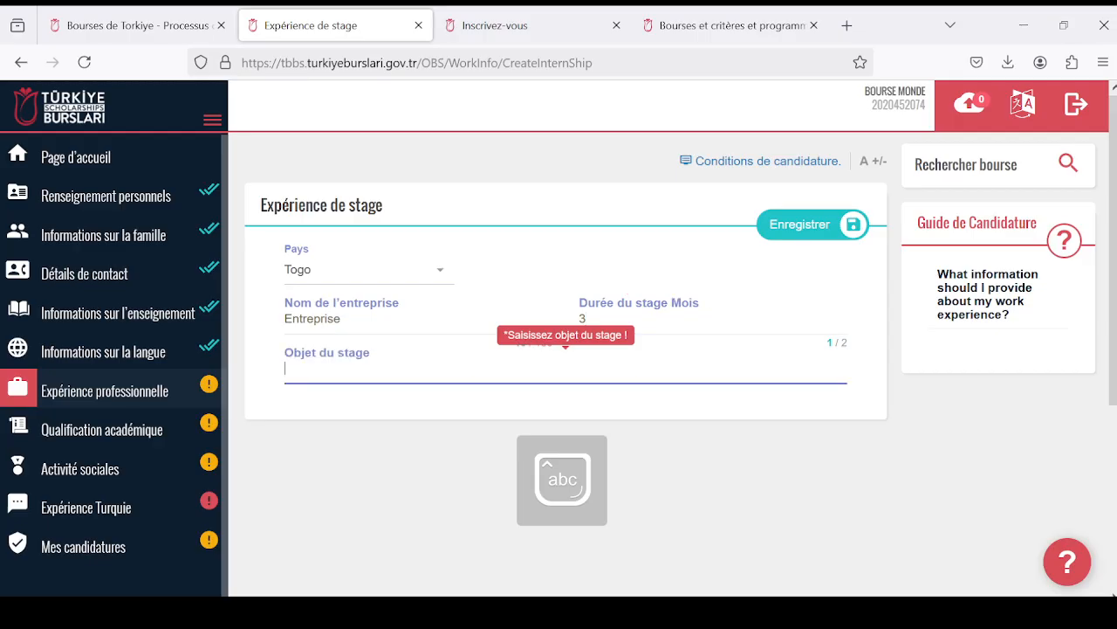
- Enter "Gestion de projet" as the Objet du stage of the internship entry
{"action": "key", "text": "Caps_Lock"}
{"action": "type", "text": "G"}
{"action": "key", "text": "Caps_Lock"}
{"action": "type", "text": "estion de projet"}
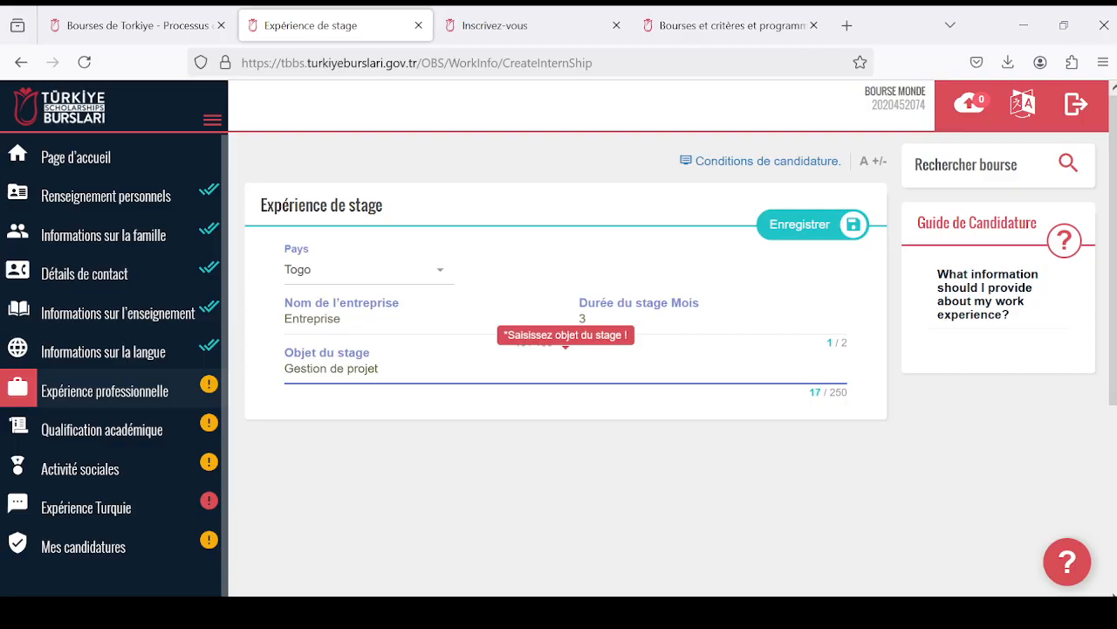
{"action": "scroll", "coordinate": [633, 324], "scroll_direction": "down", "scroll_amount": 3}
{"action": "scroll", "coordinate": [633, 324], "scroll_direction": "up", "scroll_amount": 3}
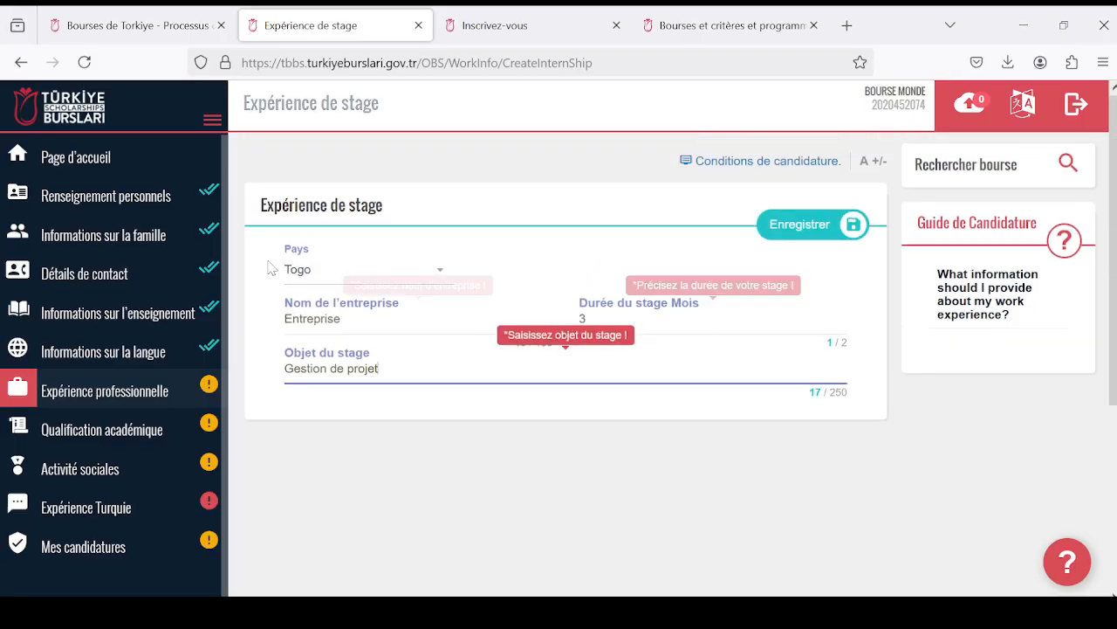
- Save the internship entry and upload cv.pdf as the CV document of the professional experience section
{"action": "left_click", "coordinate": [800, 224]}
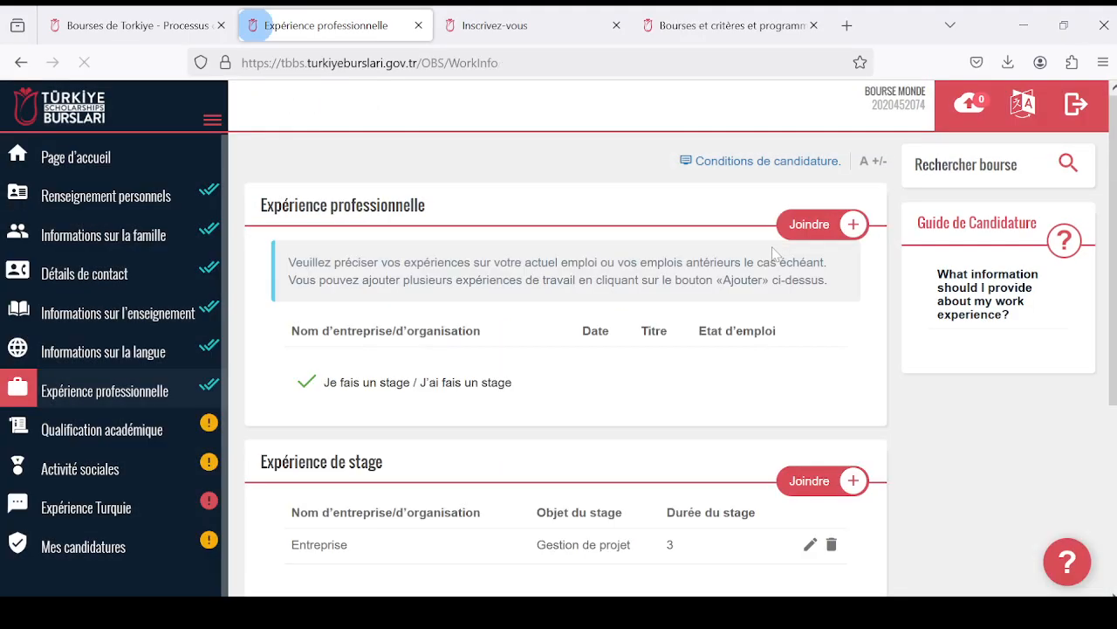
{"action": "scroll", "coordinate": [563, 350], "scroll_direction": "down", "scroll_amount": 3}
{"action": "scroll", "coordinate": [563, 349], "scroll_direction": "down", "scroll_amount": 2}
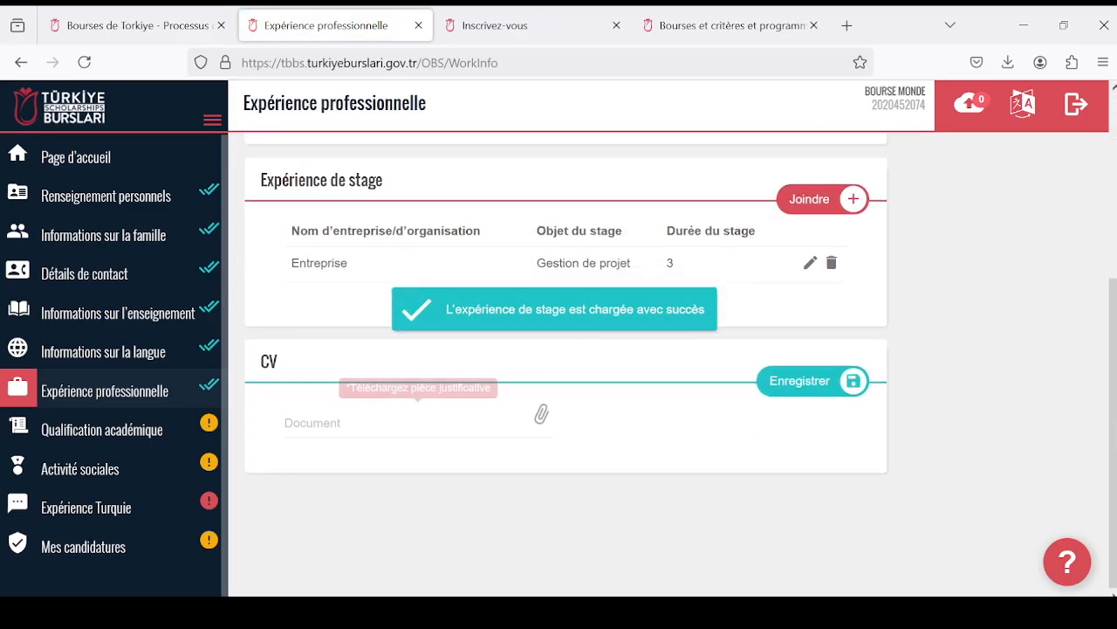
{"action": "left_click", "coordinate": [543, 419]}
{"action": "left_click", "coordinate": [223, 341]}
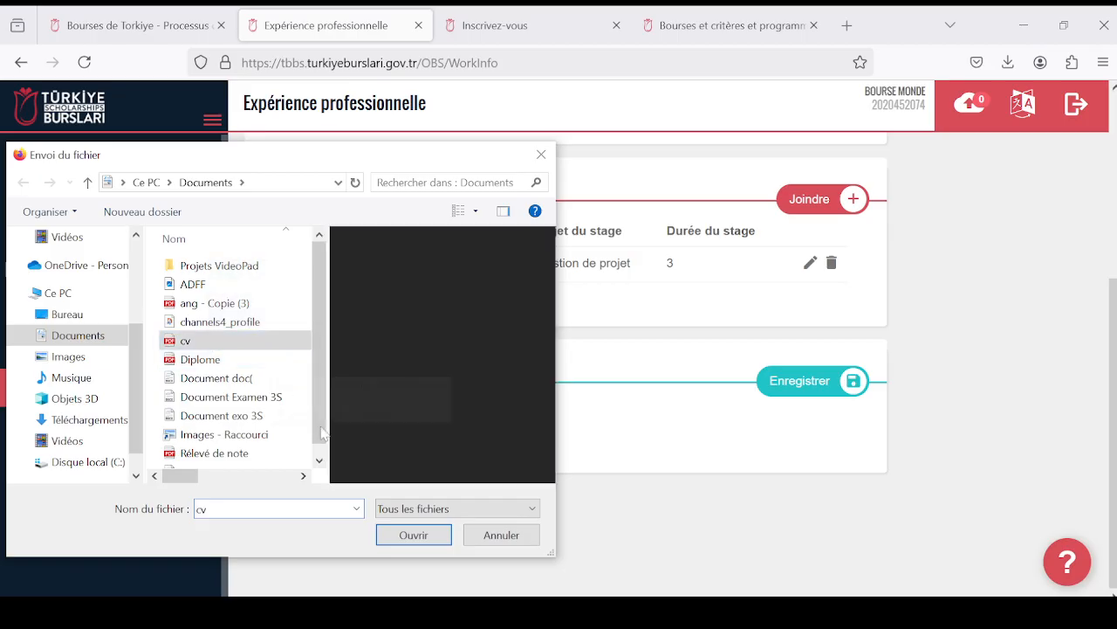
{"action": "left_click", "coordinate": [409, 530]}
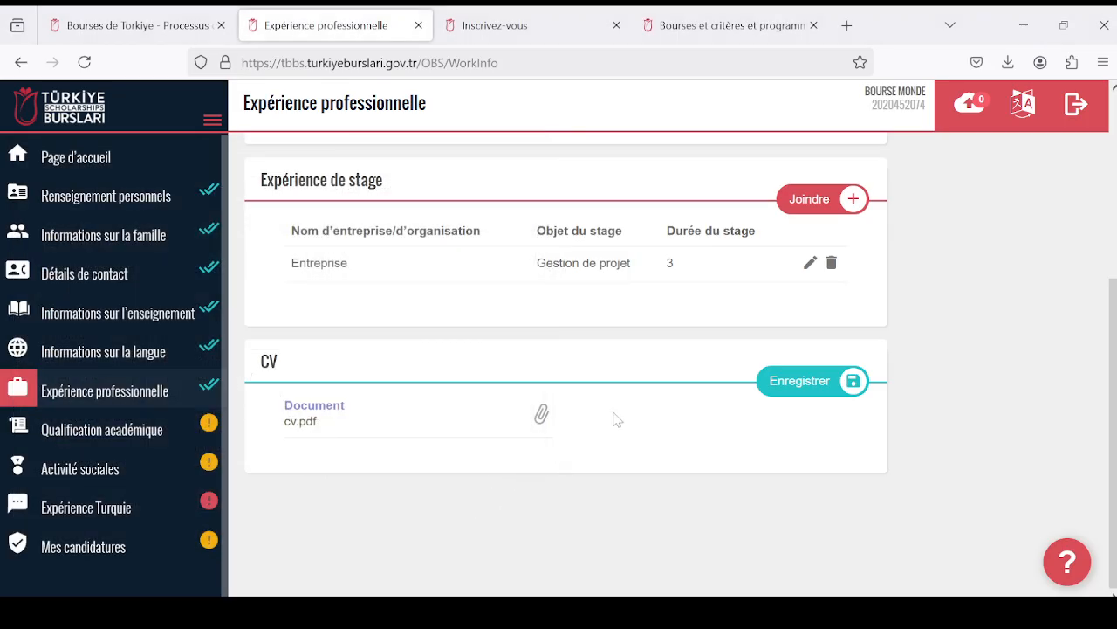
{"action": "left_click", "coordinate": [838, 385]}
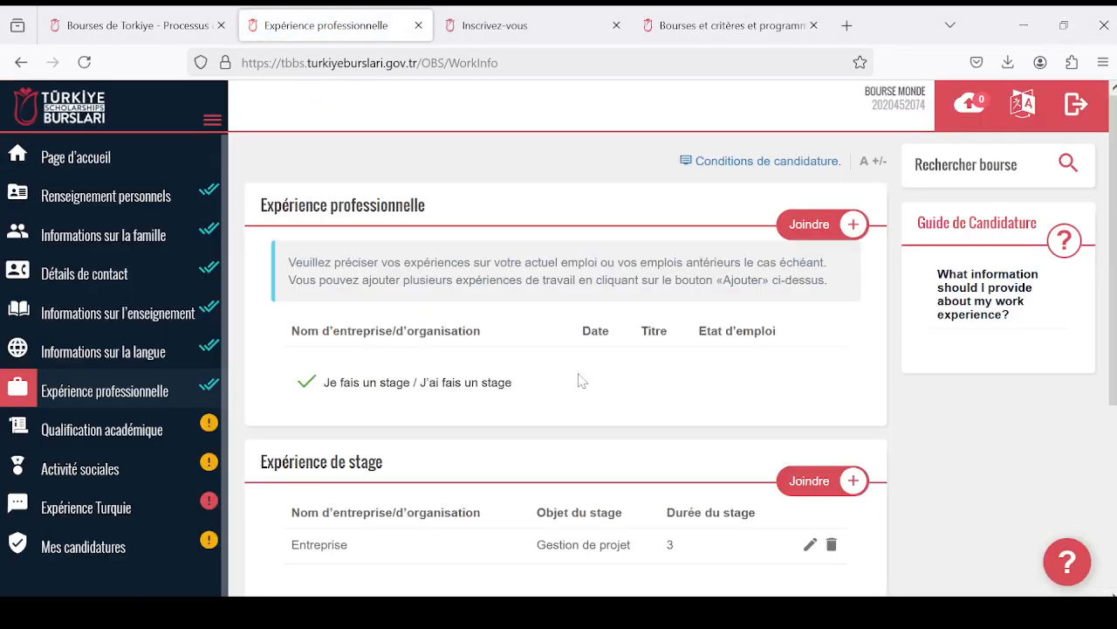
{"action": "scroll", "coordinate": [581, 381], "scroll_direction": "down", "scroll_amount": 3}
{"action": "scroll", "coordinate": [568, 375], "scroll_direction": "up", "scroll_amount": 3}
{"action": "scroll", "coordinate": [509, 405], "scroll_direction": "down", "scroll_amount": 2}
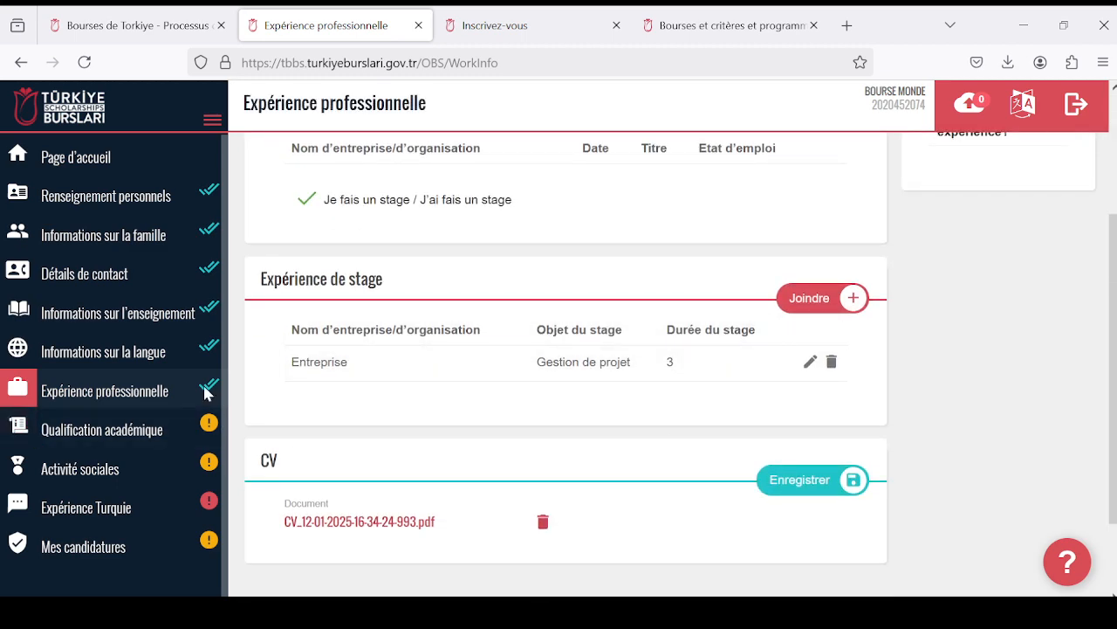
{"action": "scroll", "coordinate": [262, 384], "scroll_direction": "down", "scroll_amount": 2}
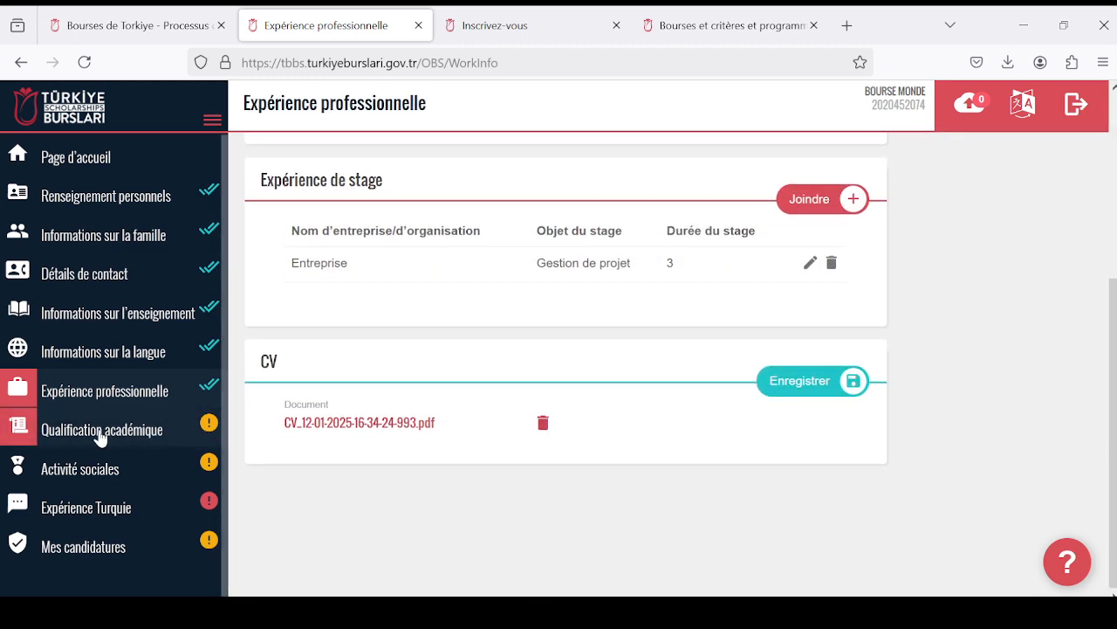
- Open Qualification académique and read its note on international exam results such as GRE, GMAT, SAT and ALES
{"action": "left_click", "coordinate": [100, 432]}
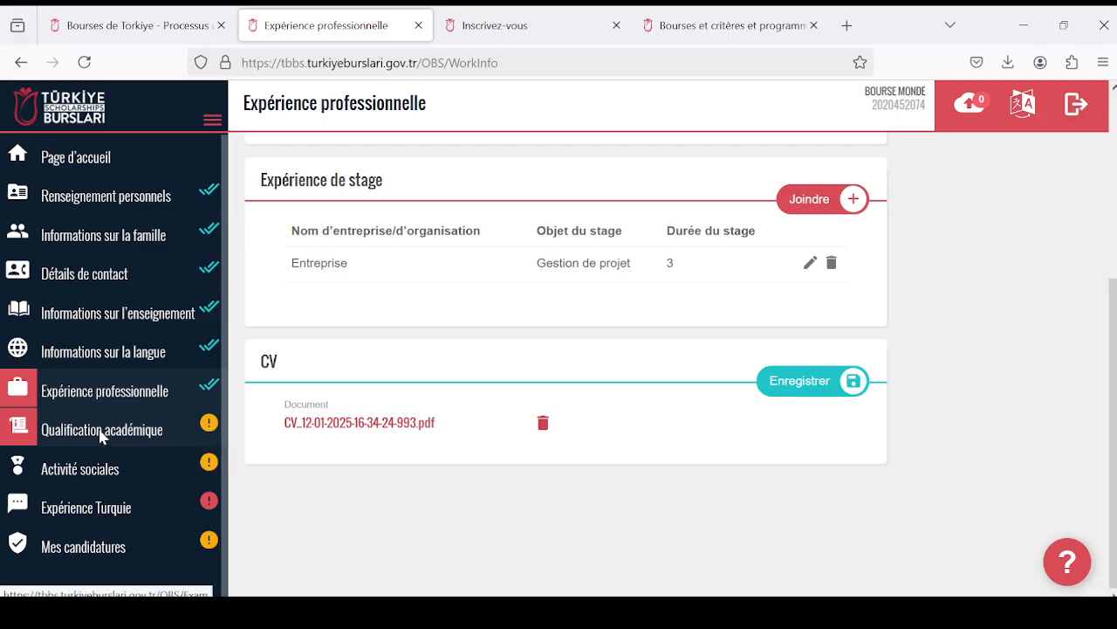
{"action": "scroll", "coordinate": [475, 393], "scroll_direction": "down", "scroll_amount": 2}
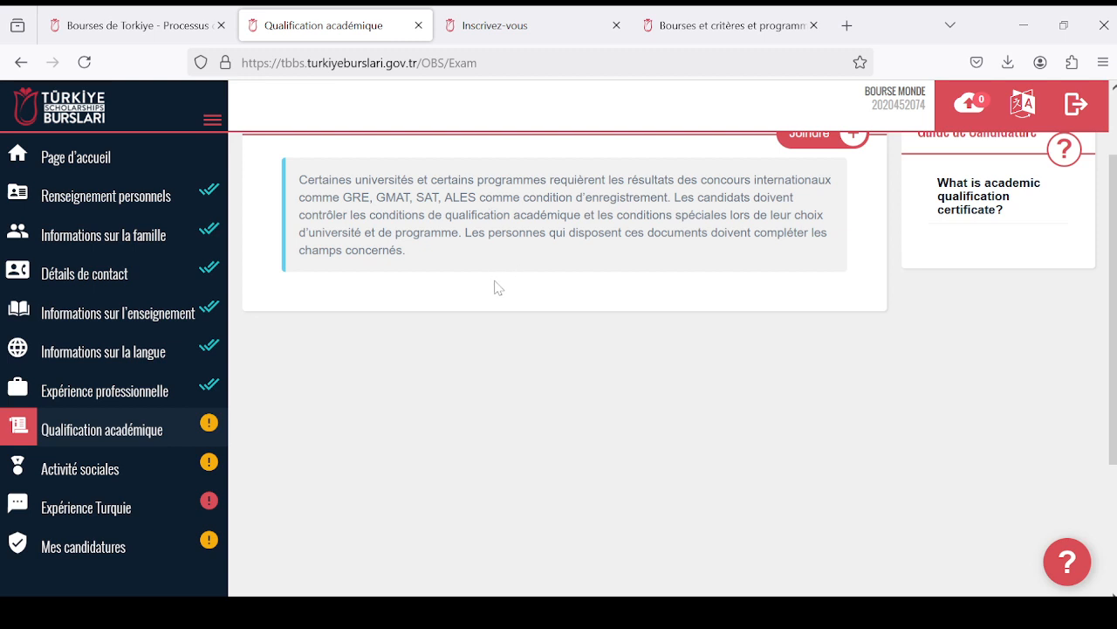
{"action": "scroll", "coordinate": [410, 361], "scroll_direction": "up", "scroll_amount": 2}
{"action": "scroll", "coordinate": [366, 395], "scroll_direction": "down", "scroll_amount": 2}
- Open Activité sociales and examine its introduction and the entry types offered for Prix, Projet, Certificat
{"action": "left_click", "coordinate": [154, 478]}
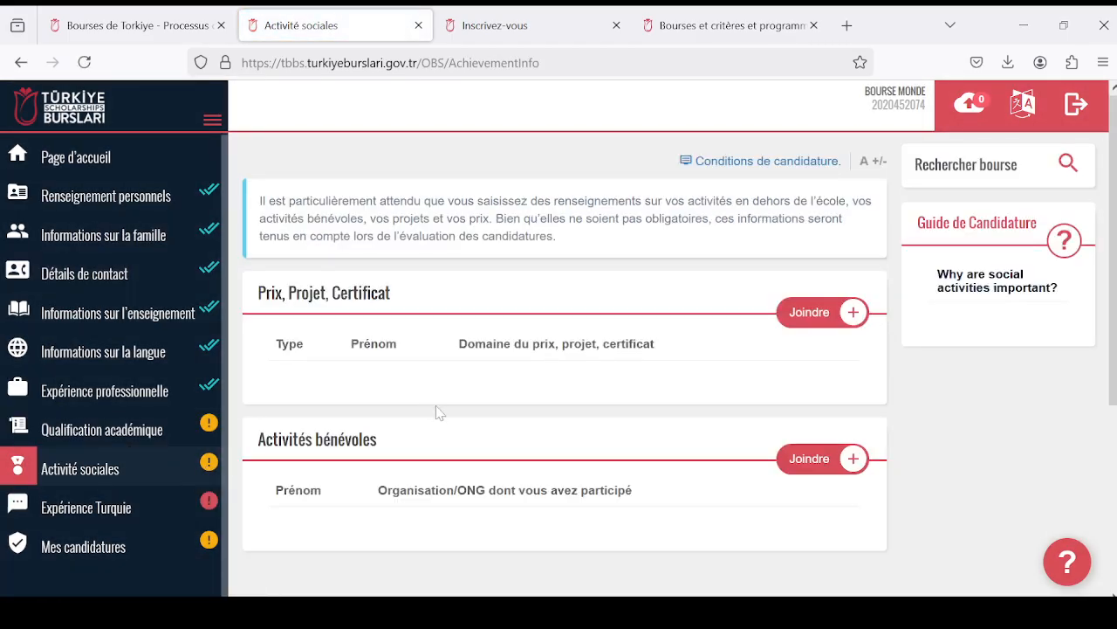
{"action": "scroll", "coordinate": [434, 413], "scroll_direction": "down", "scroll_amount": 2}
{"action": "scroll", "coordinate": [431, 418], "scroll_direction": "up", "scroll_amount": 1}
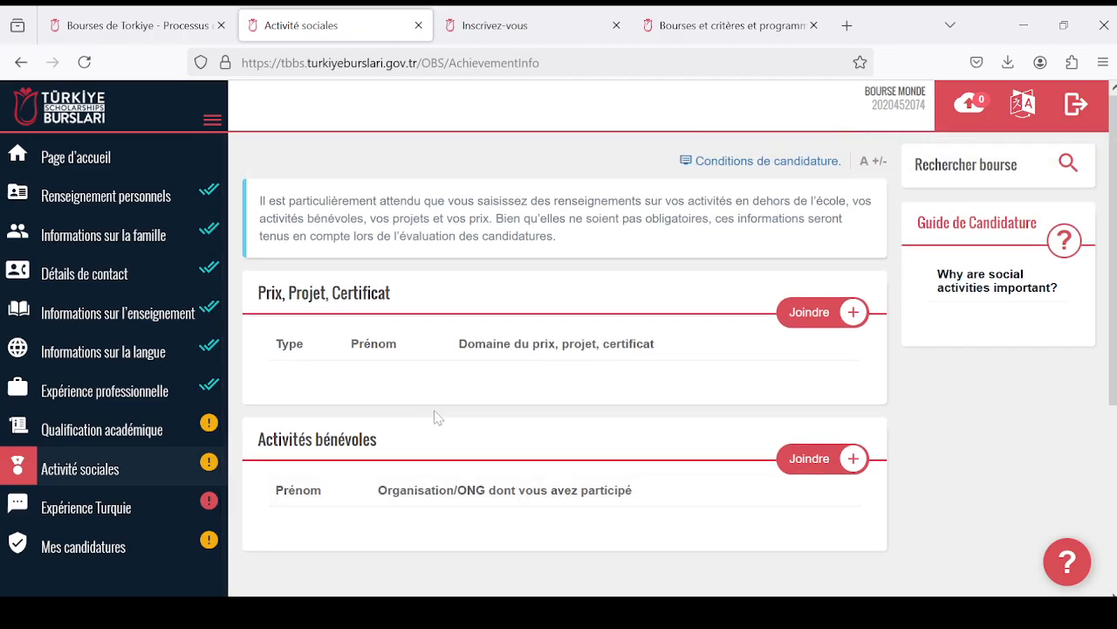
{"action": "scroll", "coordinate": [437, 417], "scroll_direction": "down", "scroll_amount": 3}
{"action": "scroll", "coordinate": [438, 418], "scroll_direction": "up", "scroll_amount": 3}
{"action": "left_click", "coordinate": [810, 316]}
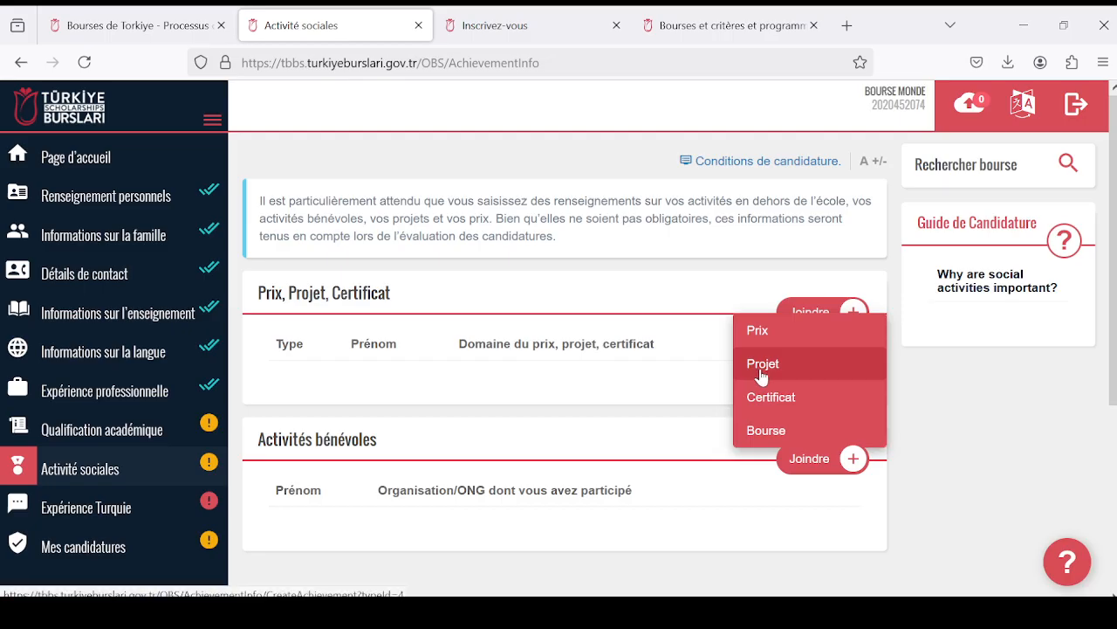
{"action": "left_click", "coordinate": [603, 386]}
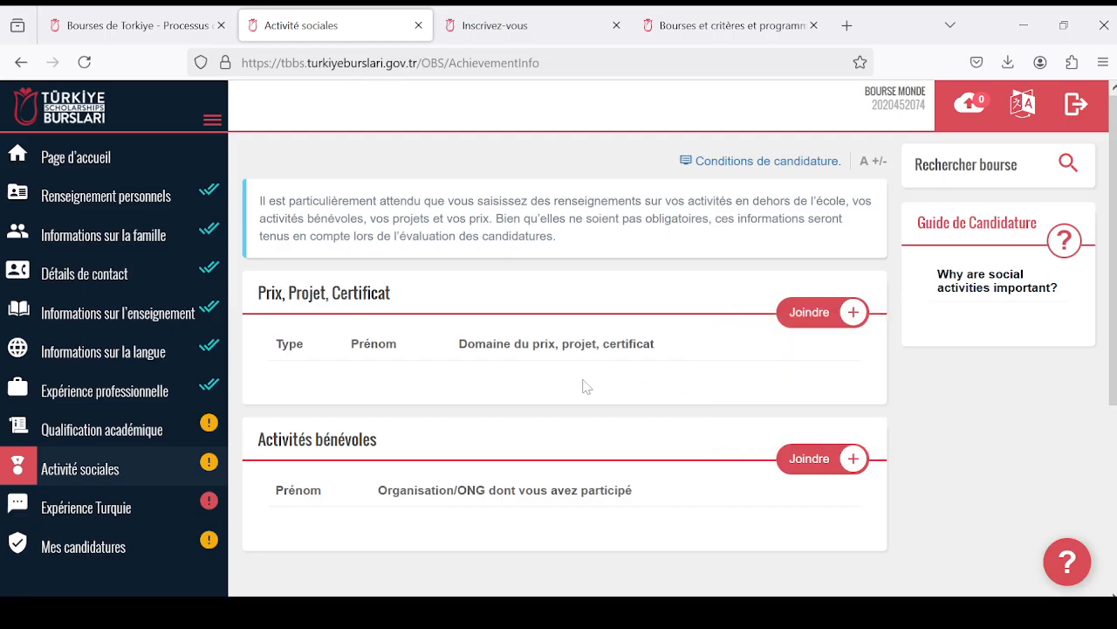
{"action": "left_click", "coordinate": [804, 321]}
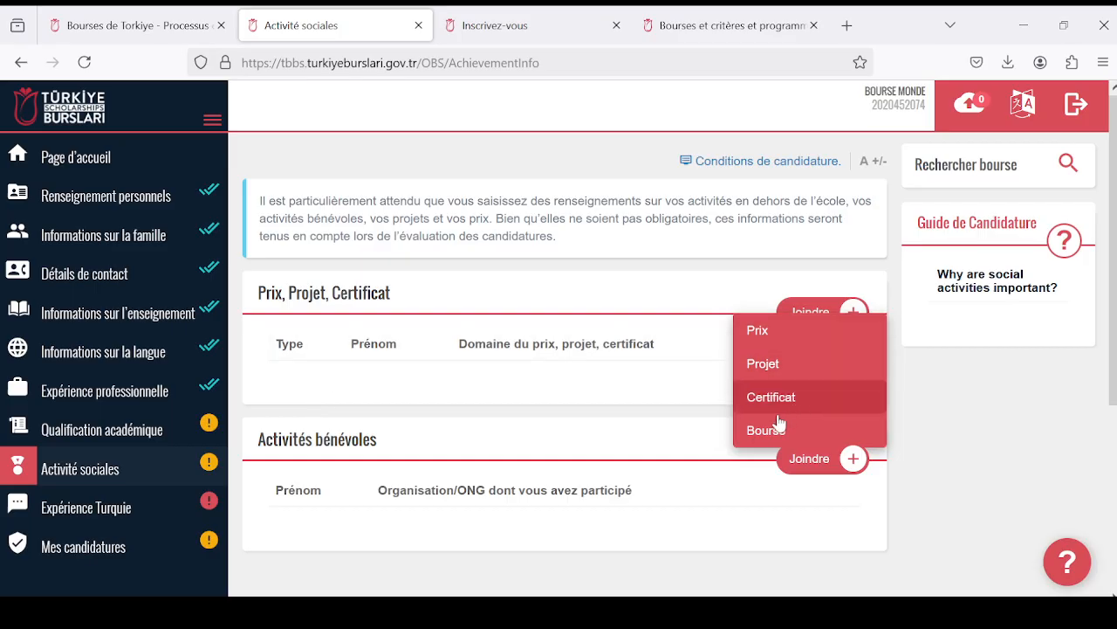
{"action": "left_click", "coordinate": [570, 378]}
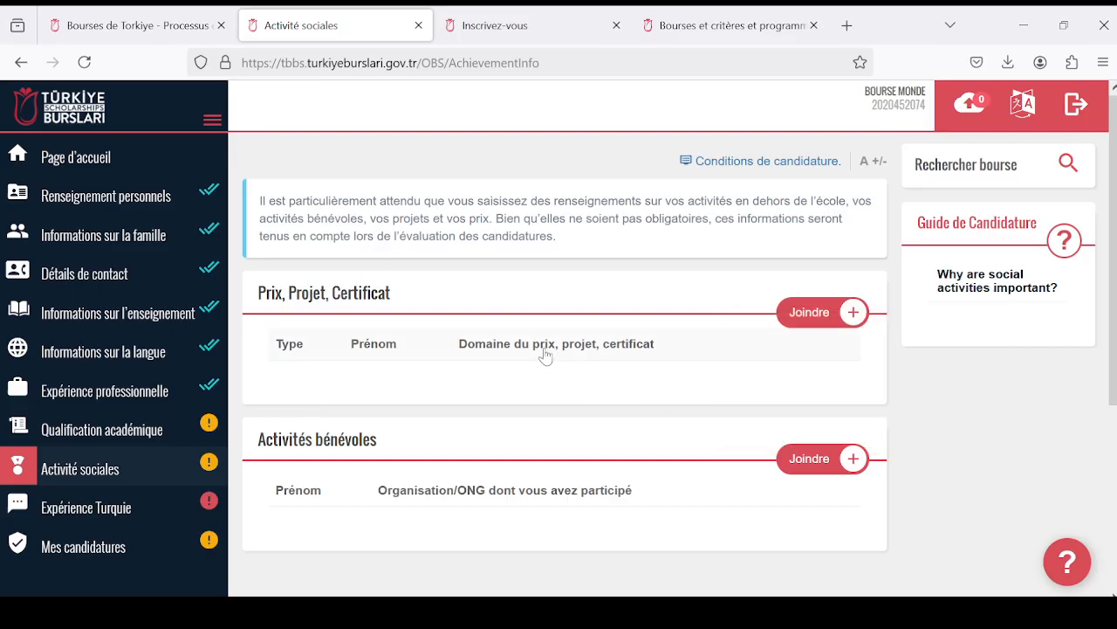
- Examine the fields of a new Activités bénévoles entry and return to the Activité sociales overview without saving one
{"action": "scroll", "coordinate": [546, 352], "scroll_direction": "down", "scroll_amount": 2}
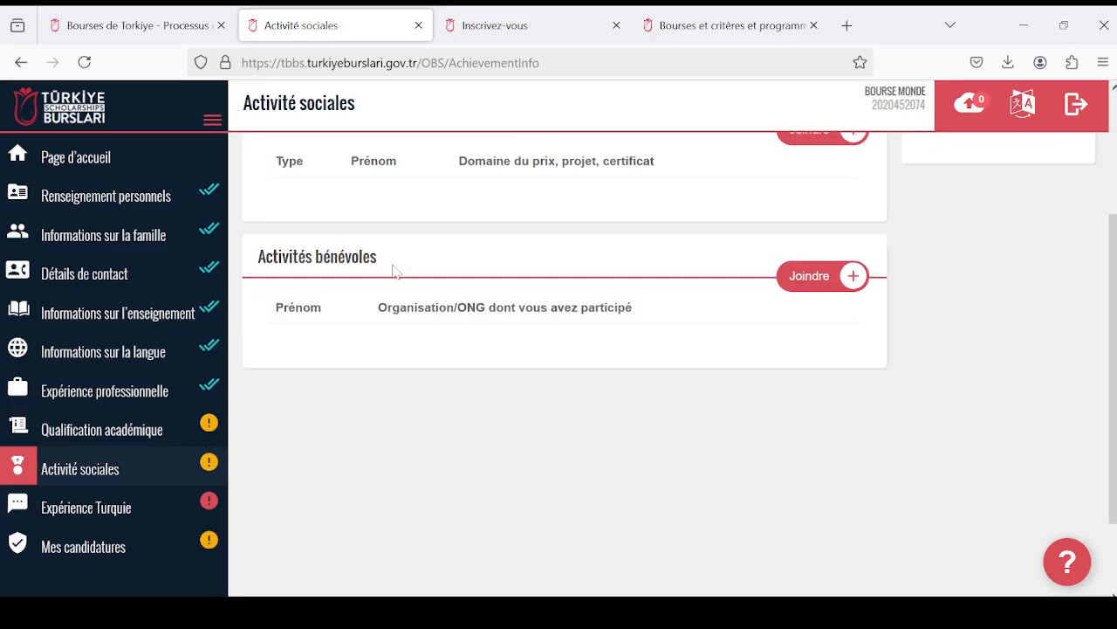
{"action": "left_click", "coordinate": [804, 276]}
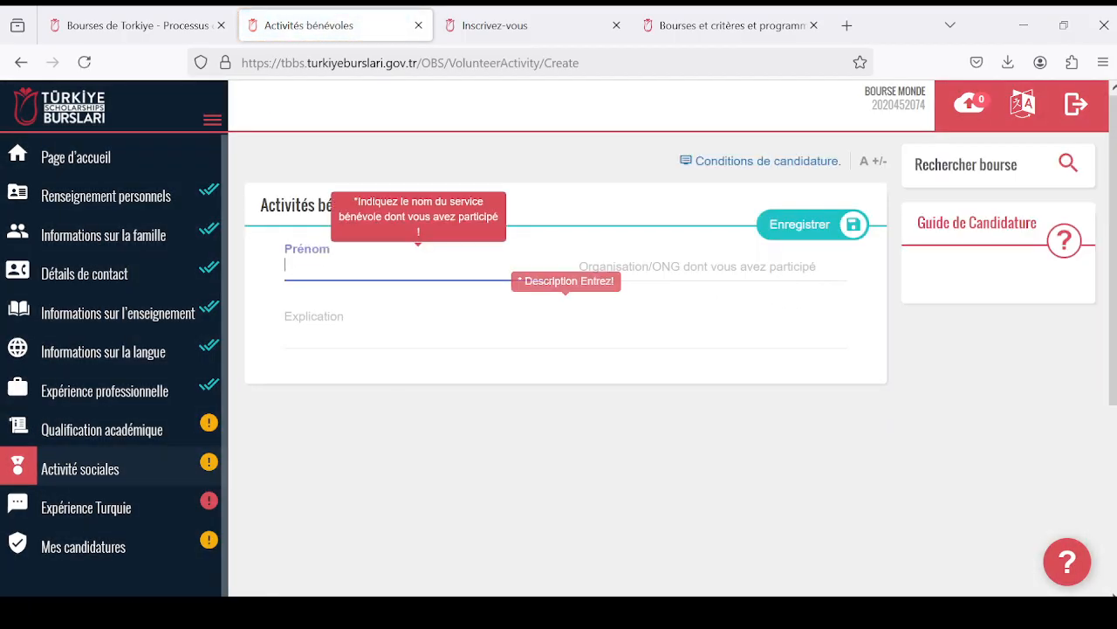
{"action": "left_click", "coordinate": [367, 317]}
{"action": "left_click", "coordinate": [681, 268]}
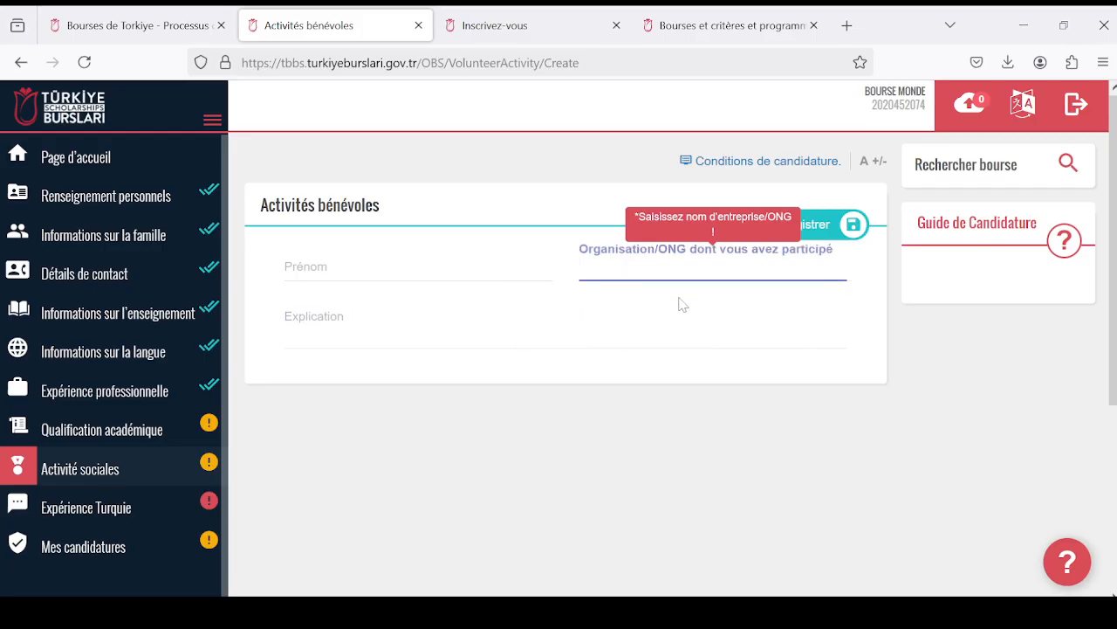
{"action": "left_click", "coordinate": [671, 369]}
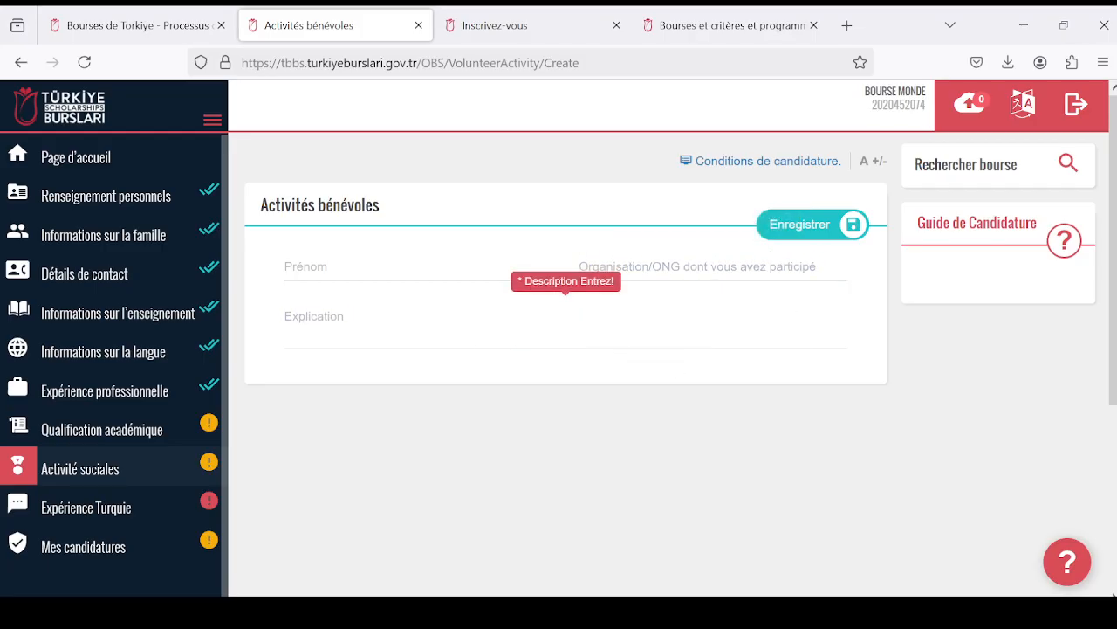
{"action": "left_click", "coordinate": [190, 463]}
{"action": "scroll", "coordinate": [646, 336], "scroll_direction": "down", "scroll_amount": 3}
{"action": "scroll", "coordinate": [646, 339], "scroll_direction": "up", "scroll_amount": 3}
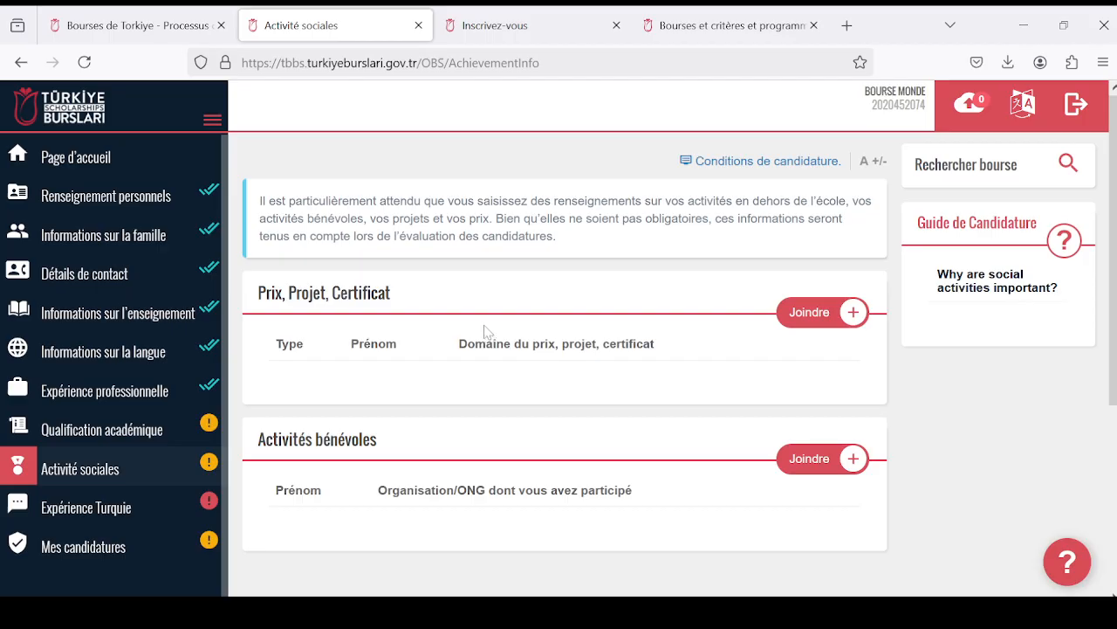
{"action": "scroll", "coordinate": [327, 402], "scroll_direction": "down", "scroll_amount": 2}
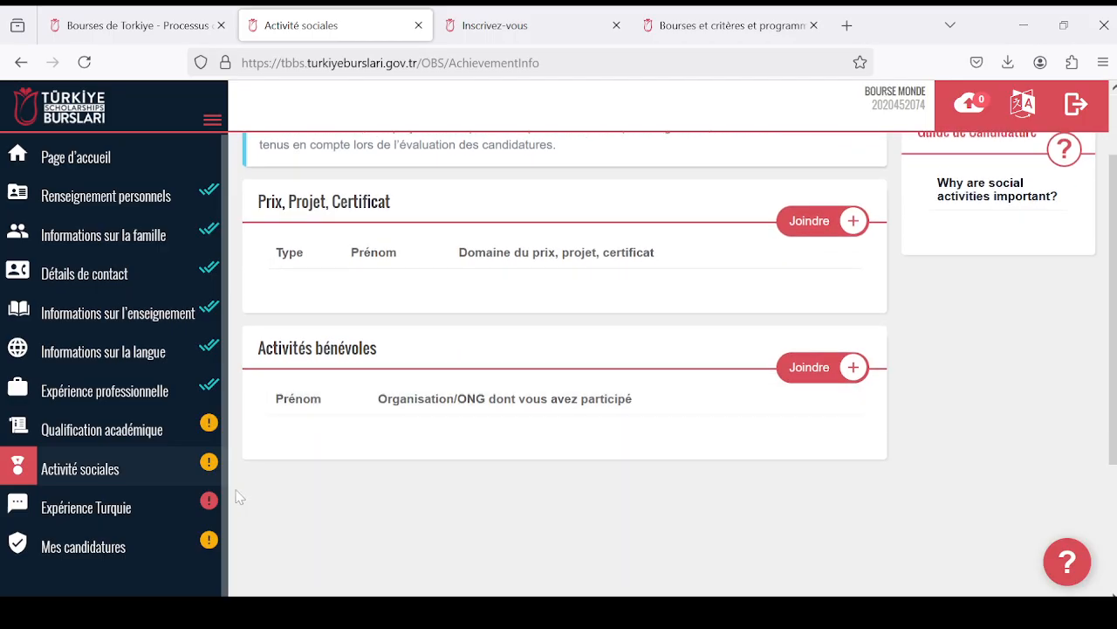
- Edit Expérience Turquie and answer "Comment avez-vous entendu parler de nous?" with "Boursier en Turquie / Diplômé en Turquie"
{"action": "left_click", "coordinate": [152, 516]}
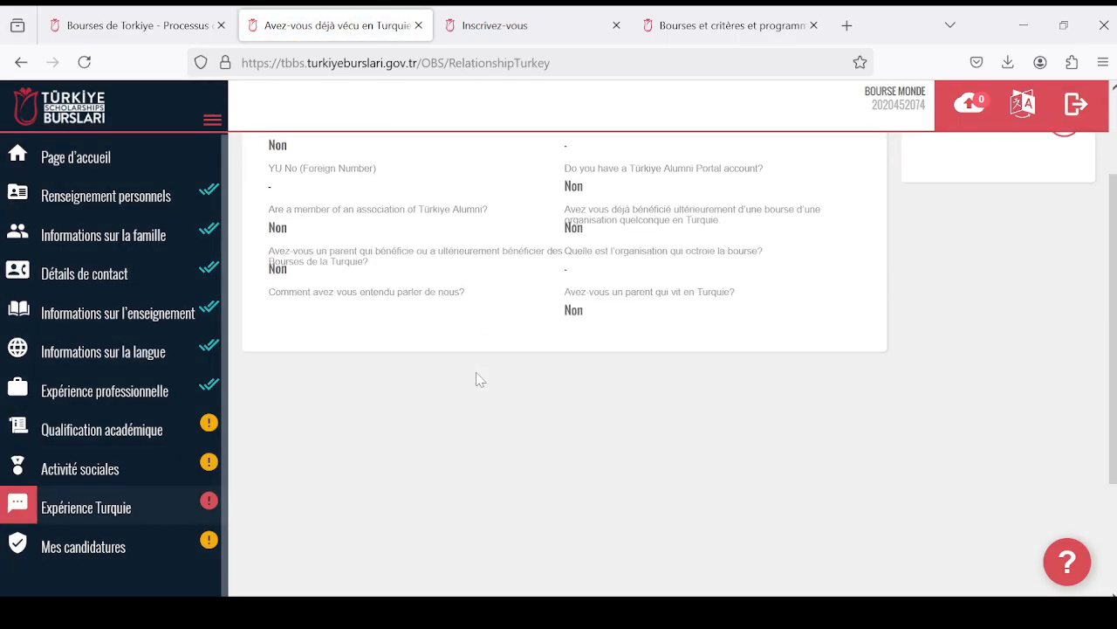
{"action": "left_click", "coordinate": [825, 222]}
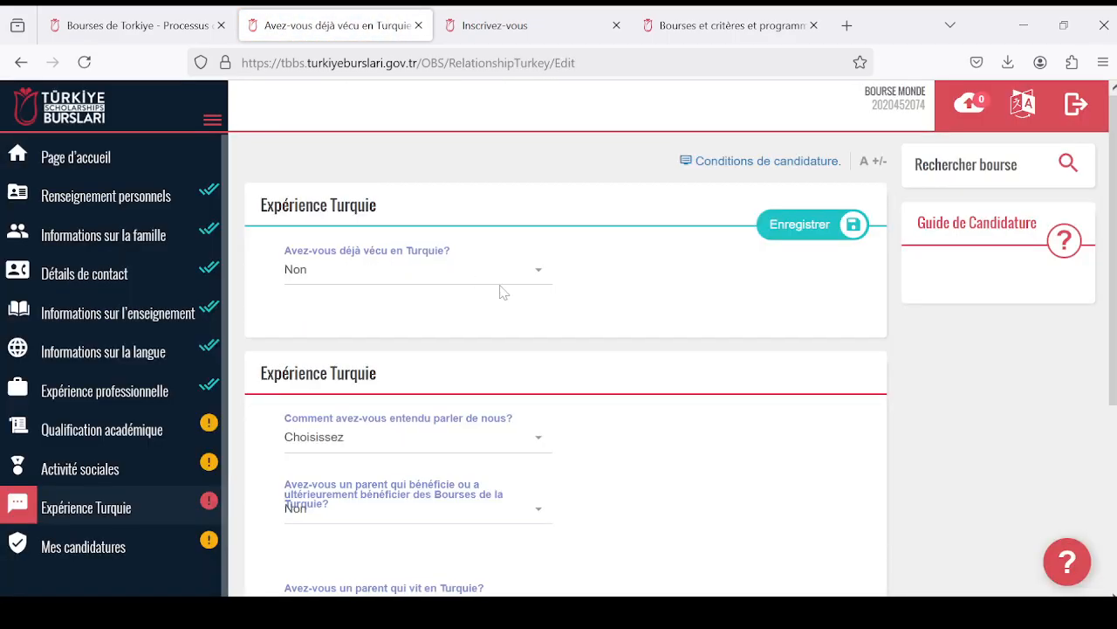
{"action": "left_click", "coordinate": [531, 442]}
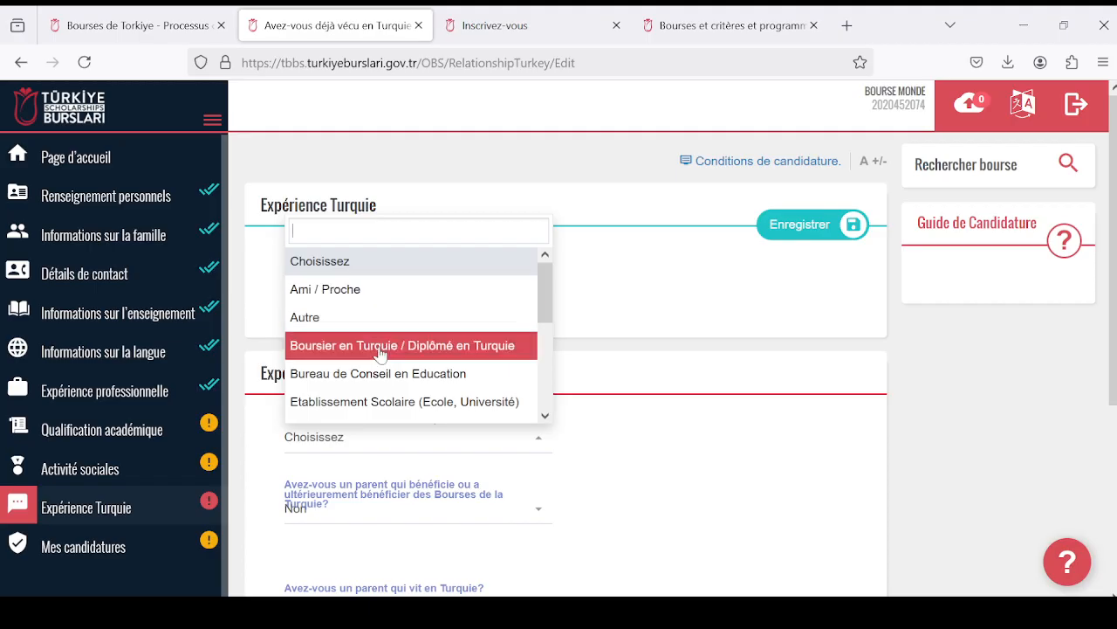
{"action": "scroll", "coordinate": [454, 376], "scroll_direction": "down", "scroll_amount": 1}
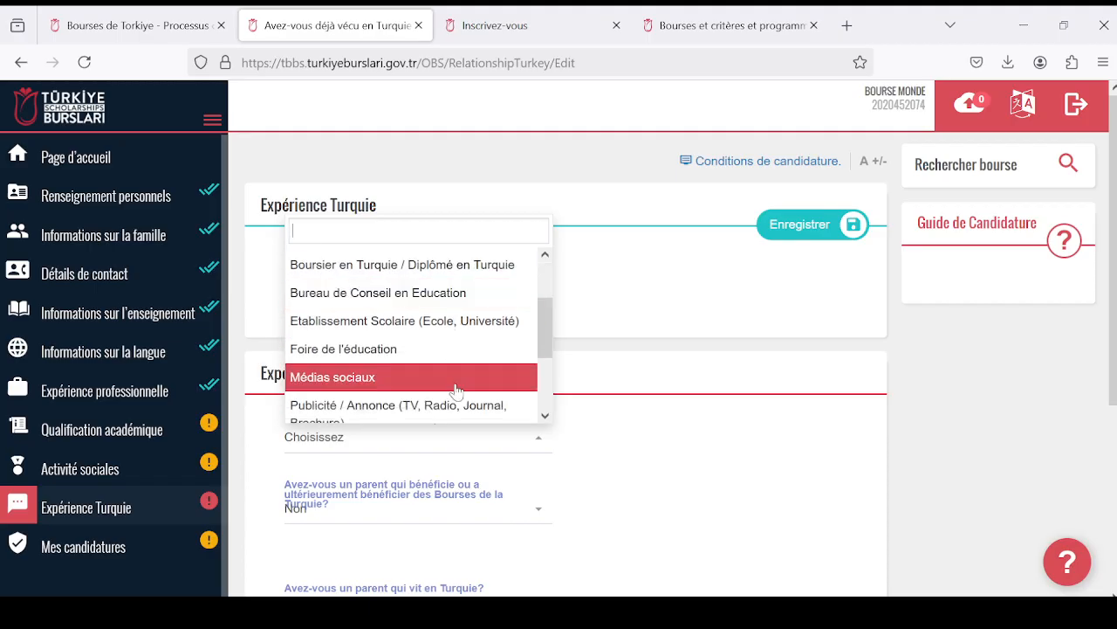
{"action": "scroll", "coordinate": [454, 400], "scroll_direction": "up", "scroll_amount": 2}
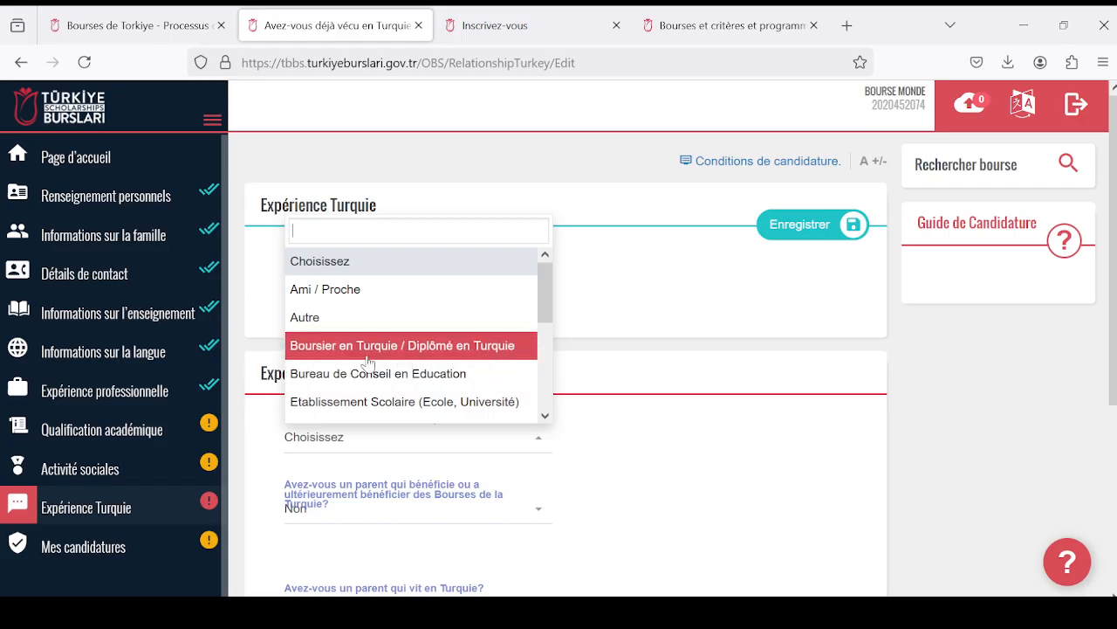
{"action": "scroll", "coordinate": [445, 393], "scroll_direction": "down", "scroll_amount": 4}
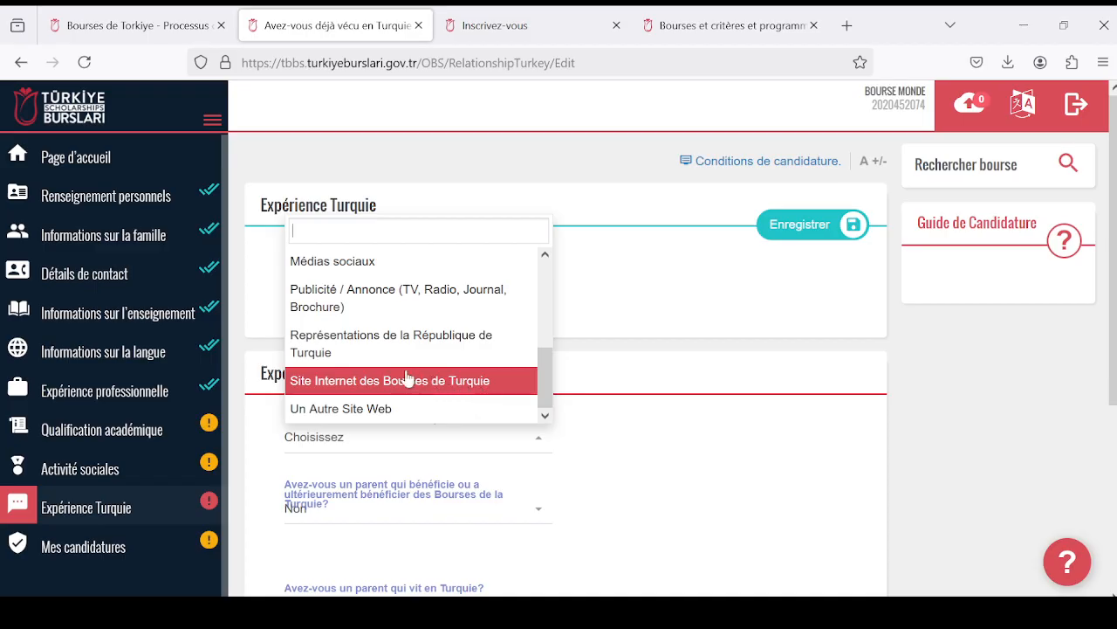
{"action": "scroll", "coordinate": [407, 379], "scroll_direction": "up", "scroll_amount": 4}
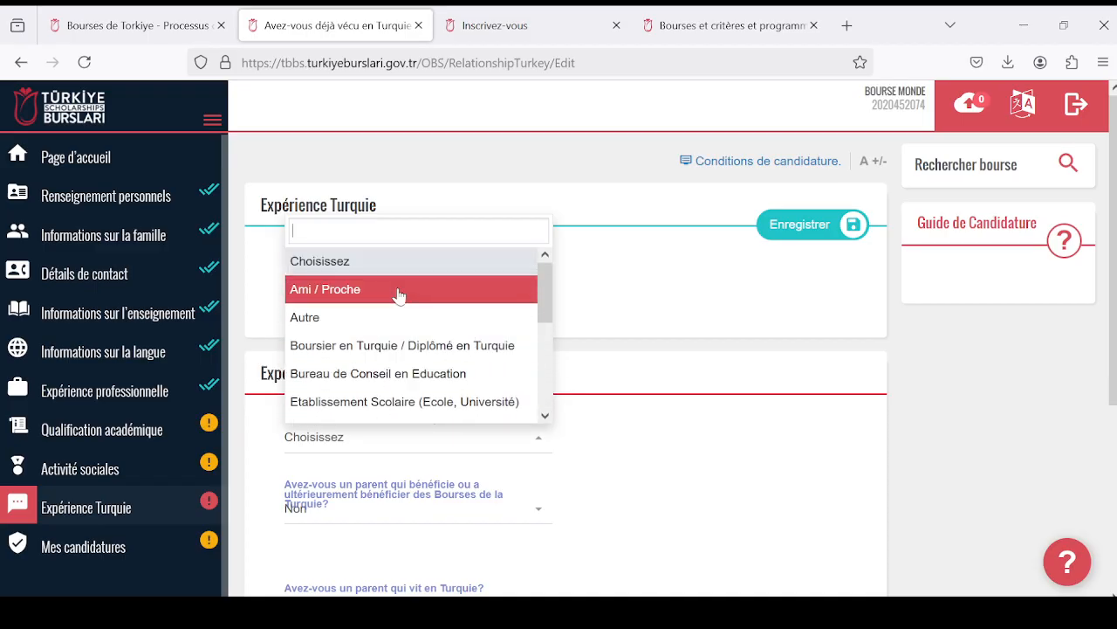
{"action": "left_click", "coordinate": [389, 353]}
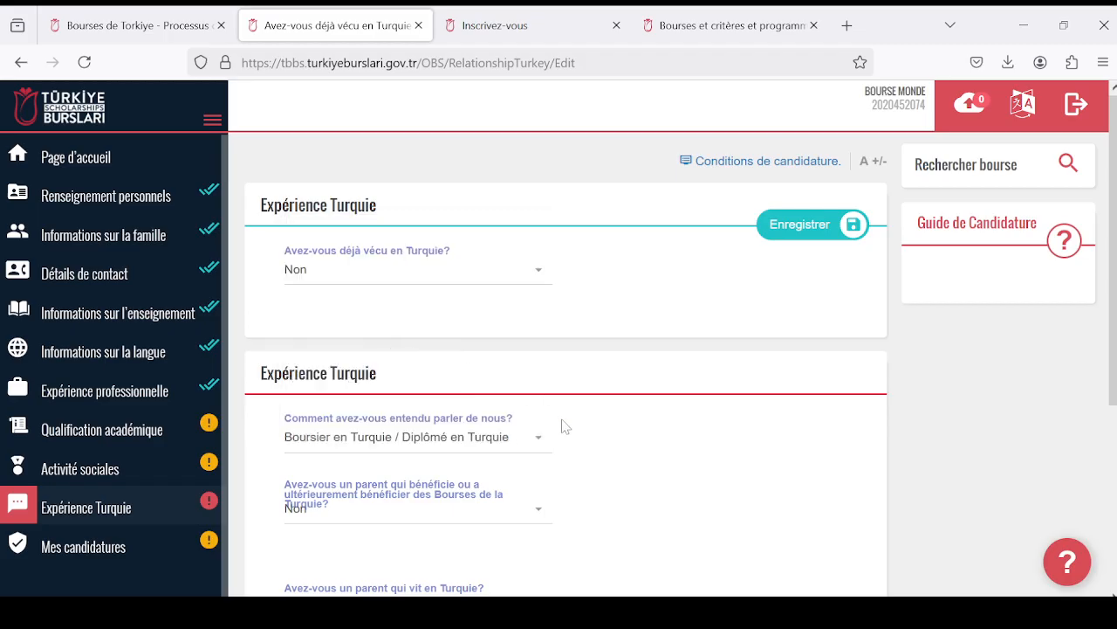
- Check the remaining Expérience Turquie answers and save the section
{"action": "scroll", "coordinate": [563, 424], "scroll_direction": "down", "scroll_amount": 3}
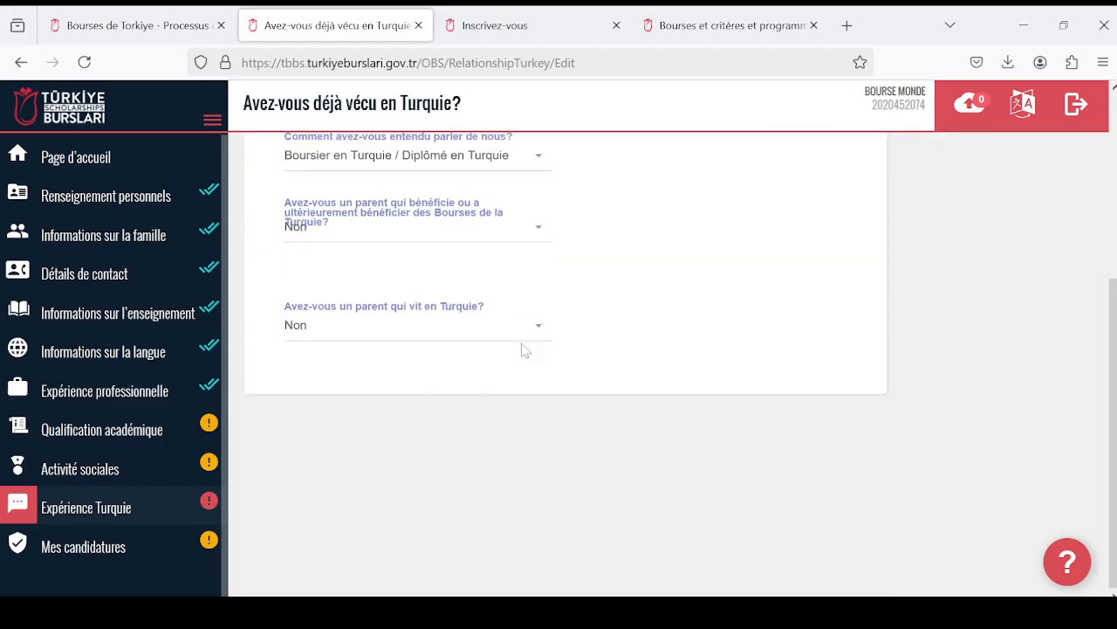
{"action": "scroll", "coordinate": [499, 367], "scroll_direction": "up", "scroll_amount": 4}
{"action": "scroll", "coordinate": [533, 345], "scroll_direction": "down", "scroll_amount": 2}
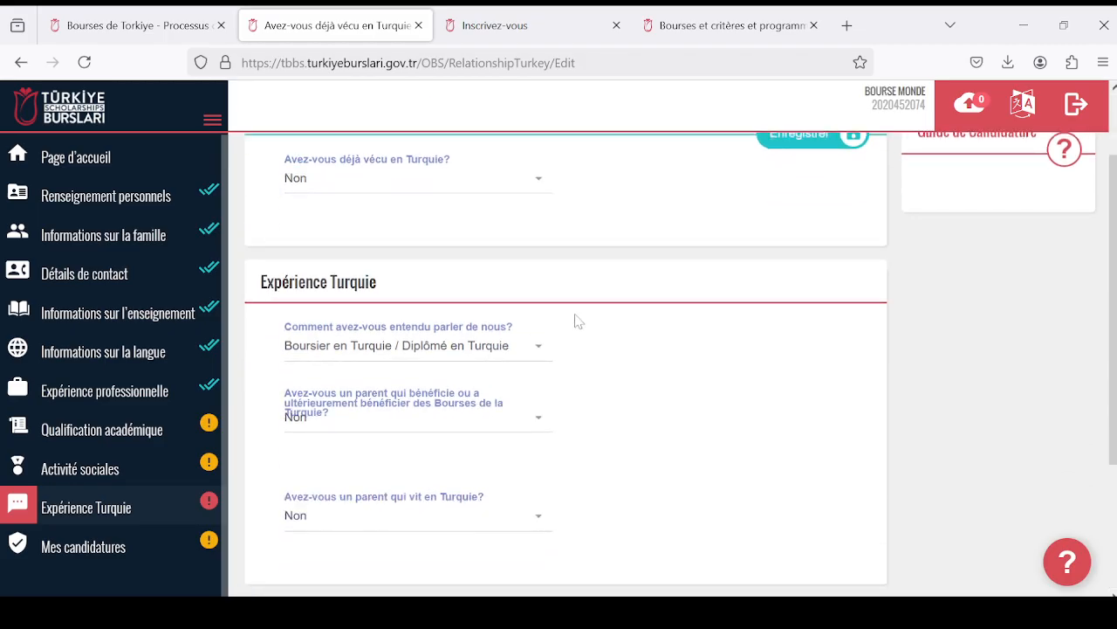
{"action": "scroll", "coordinate": [655, 323], "scroll_direction": "up", "scroll_amount": 2}
{"action": "left_click", "coordinate": [800, 225]}
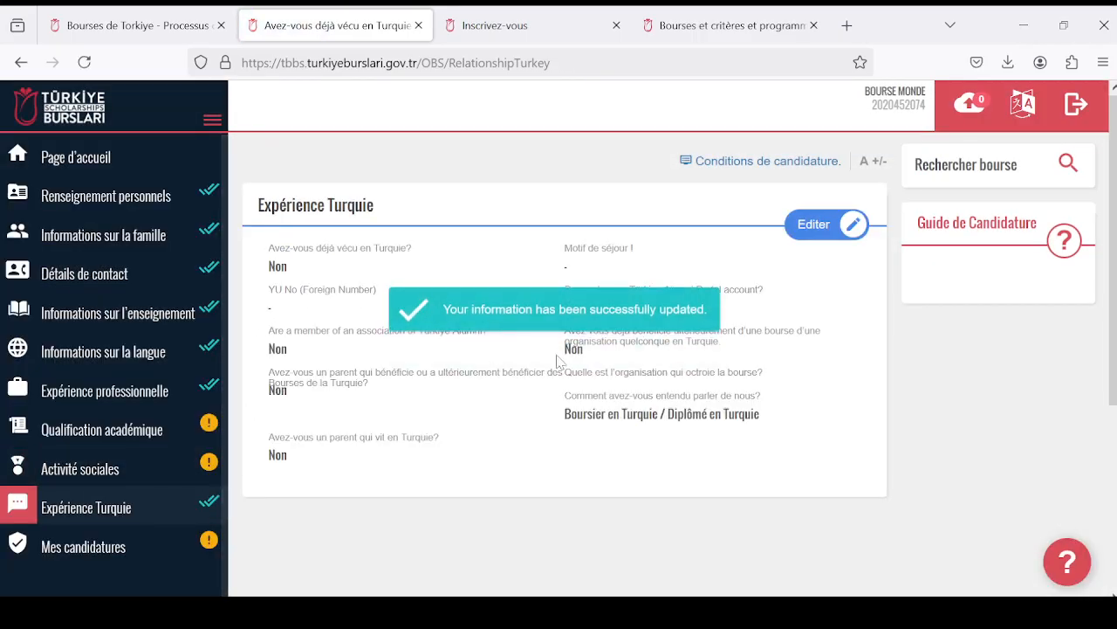
- Review the saved Expérience Turquie answers and open Mes candidatures to view the previous applications
{"action": "scroll", "coordinate": [394, 414], "scroll_direction": "down", "scroll_amount": 3}
{"action": "scroll", "coordinate": [209, 428], "scroll_direction": "up", "scroll_amount": 1}
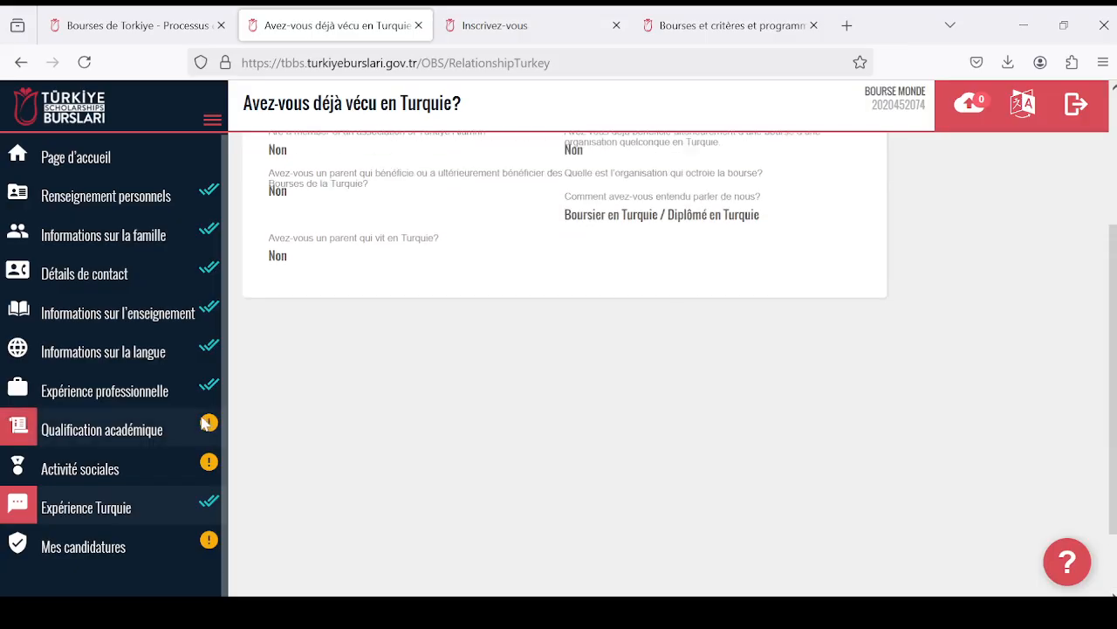
{"action": "left_click", "coordinate": [161, 550]}
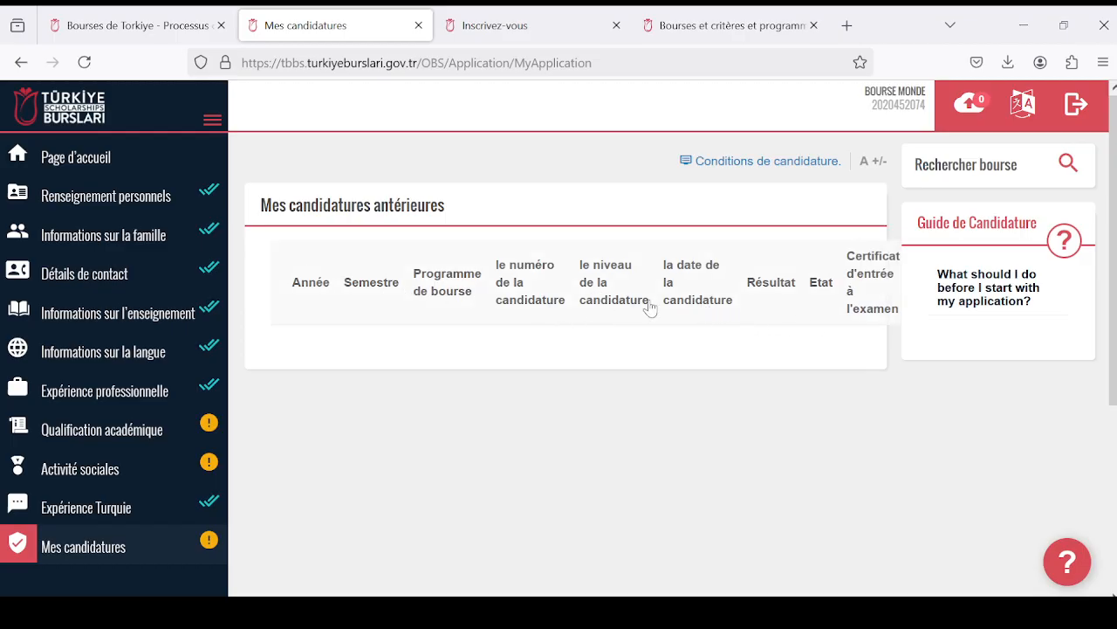
- Return from Mes candidatures to the home page and examine the scholarship programmes, showing those for Maitrise / Licence
{"action": "scroll", "coordinate": [477, 309], "scroll_direction": "down", "scroll_amount": 3}
{"action": "scroll", "coordinate": [368, 355], "scroll_direction": "up", "scroll_amount": 3}
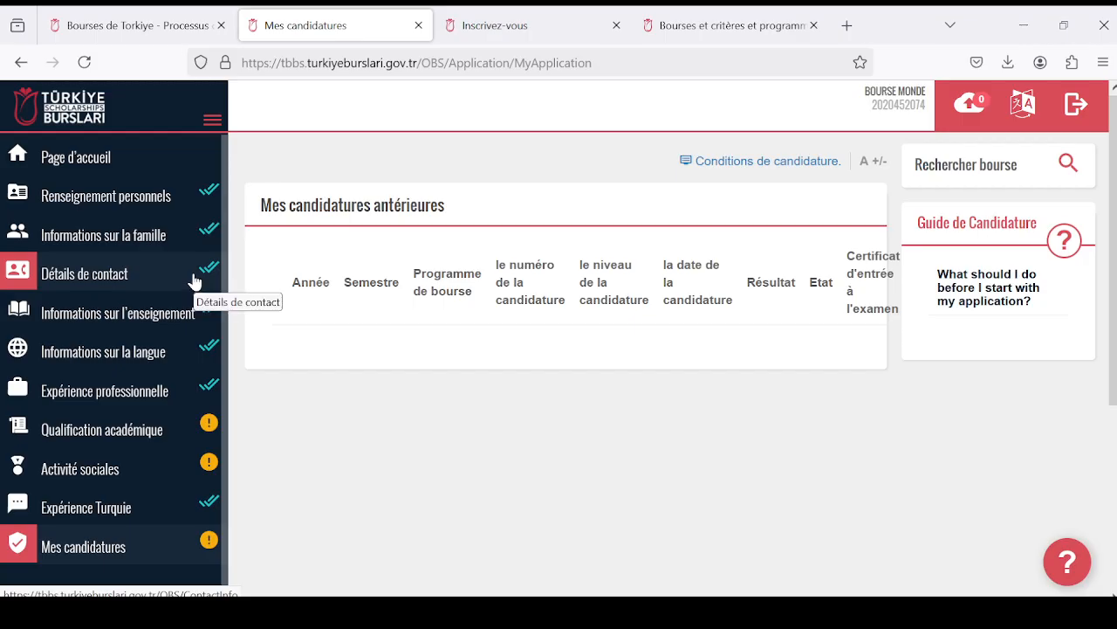
{"action": "left_click", "coordinate": [155, 163]}
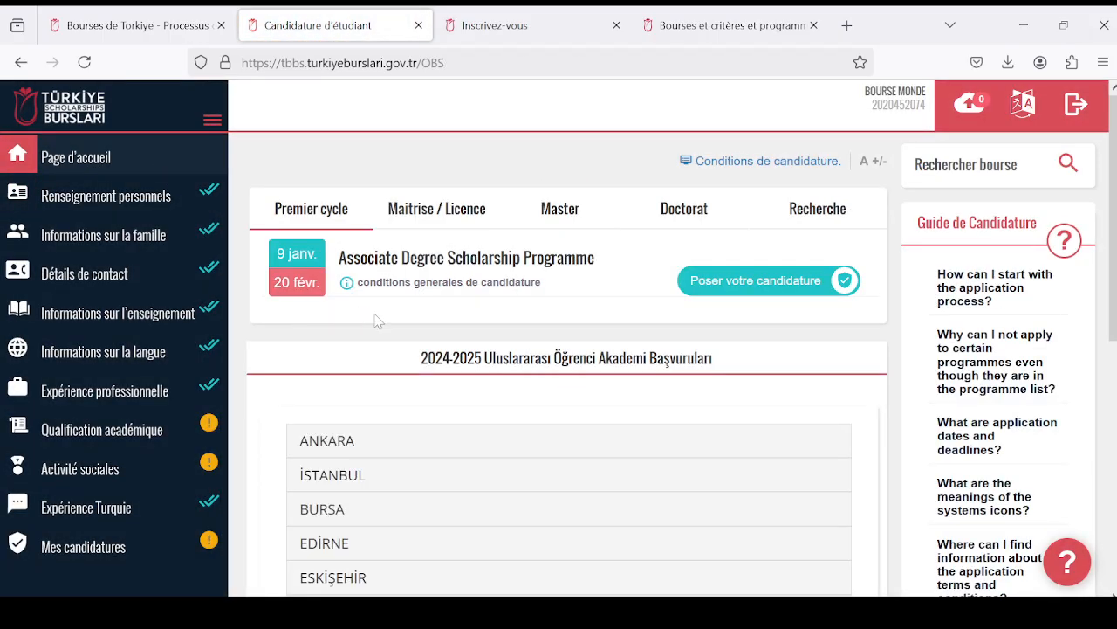
{"action": "scroll", "coordinate": [559, 367], "scroll_direction": "down", "scroll_amount": 3}
{"action": "scroll", "coordinate": [599, 387], "scroll_direction": "up", "scroll_amount": 3}
{"action": "scroll", "coordinate": [528, 439], "scroll_direction": "down", "scroll_amount": 2}
{"action": "scroll", "coordinate": [528, 438], "scroll_direction": "up", "scroll_amount": 2}
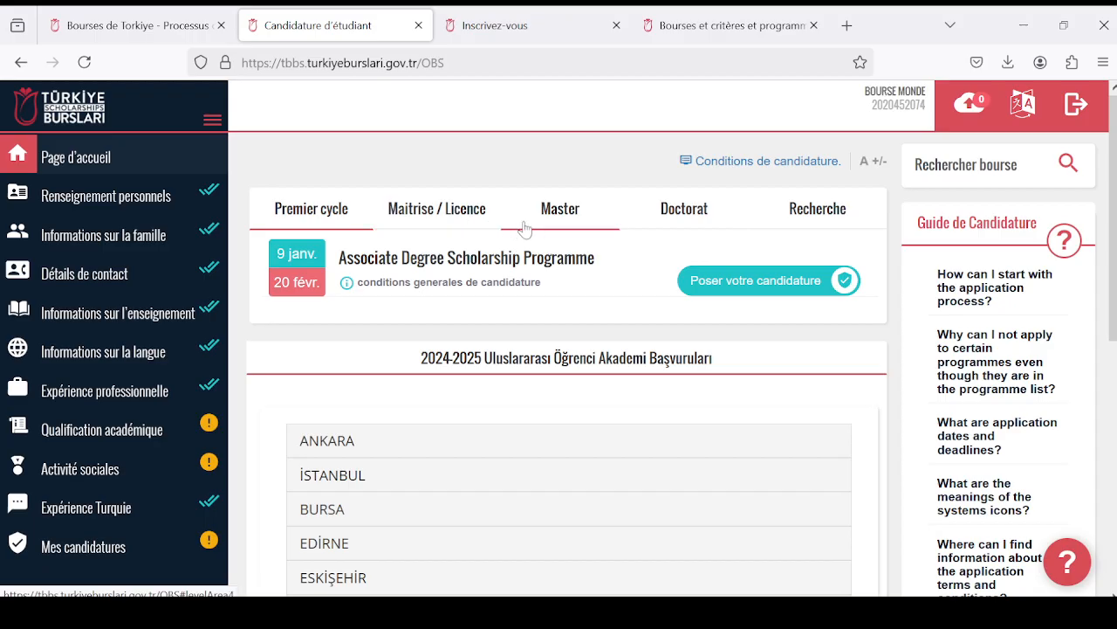
{"action": "scroll", "coordinate": [569, 310], "scroll_direction": "down", "scroll_amount": 3}
{"action": "scroll", "coordinate": [568, 324], "scroll_direction": "up", "scroll_amount": 5}
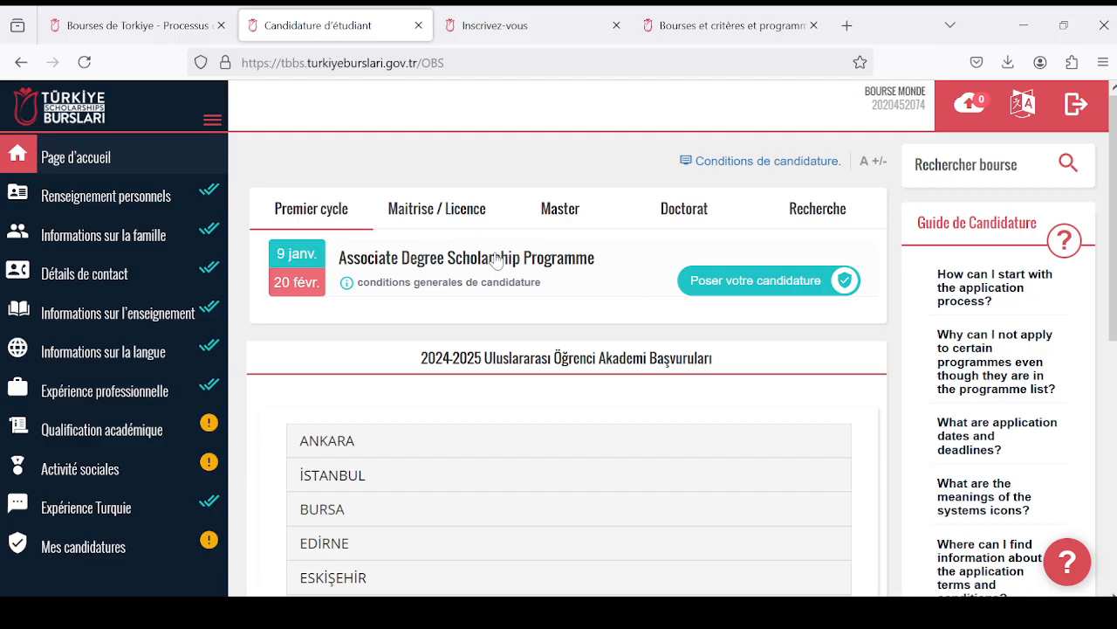
{"action": "left_click", "coordinate": [467, 218]}
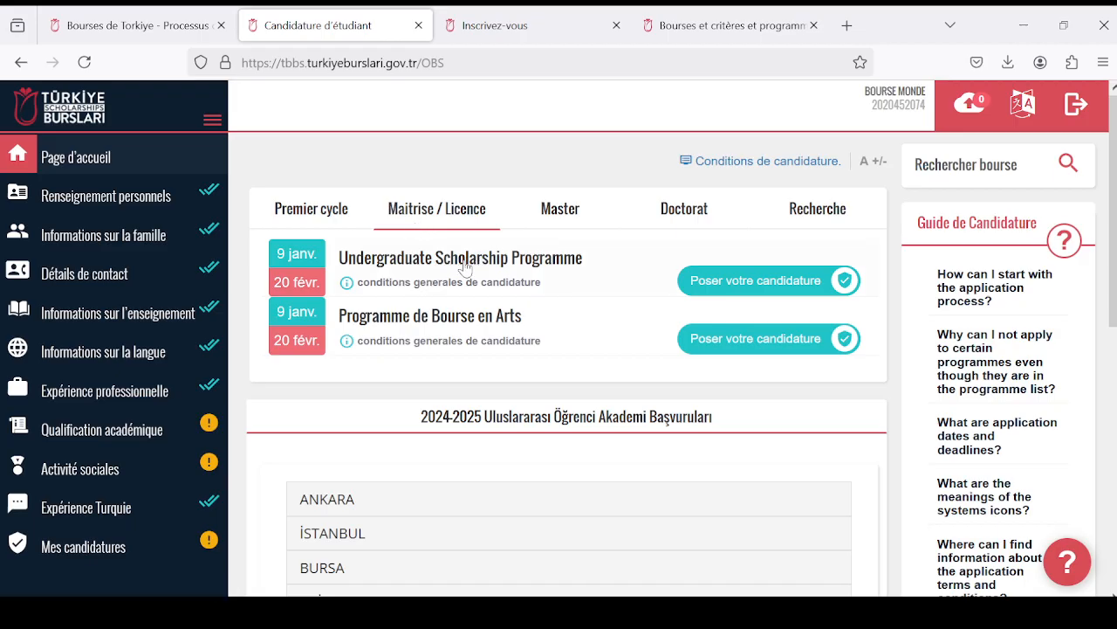
{"action": "left_click", "coordinate": [775, 291]}
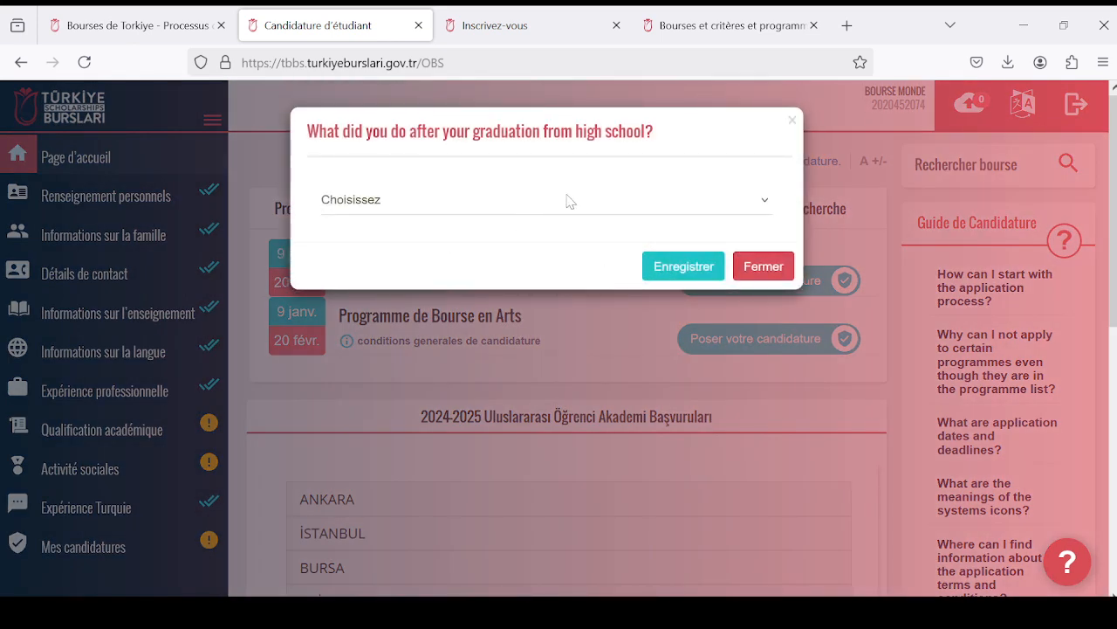
{"action": "left_click", "coordinate": [769, 206]}
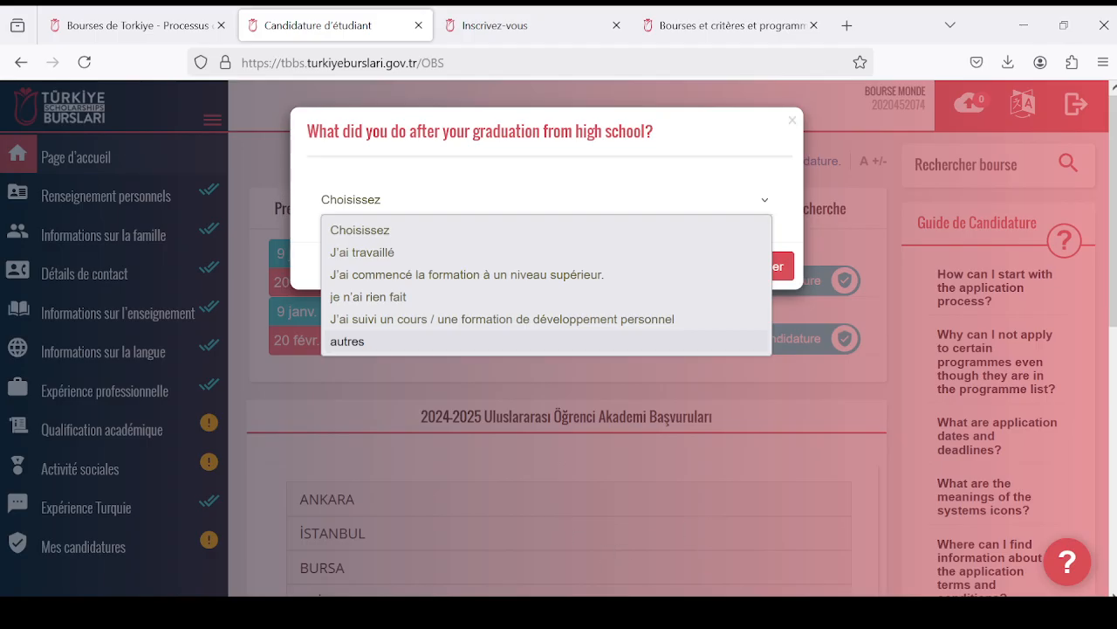
{"action": "mouse_move", "coordinate": [627, 612]}
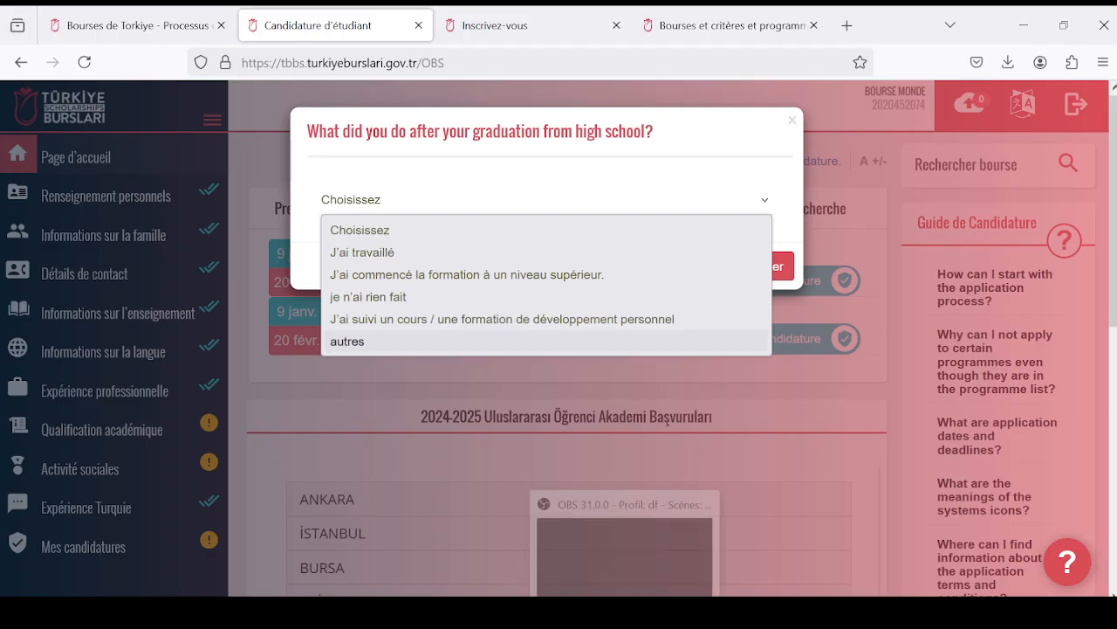
{"action": "left_click", "coordinate": [648, 553]}
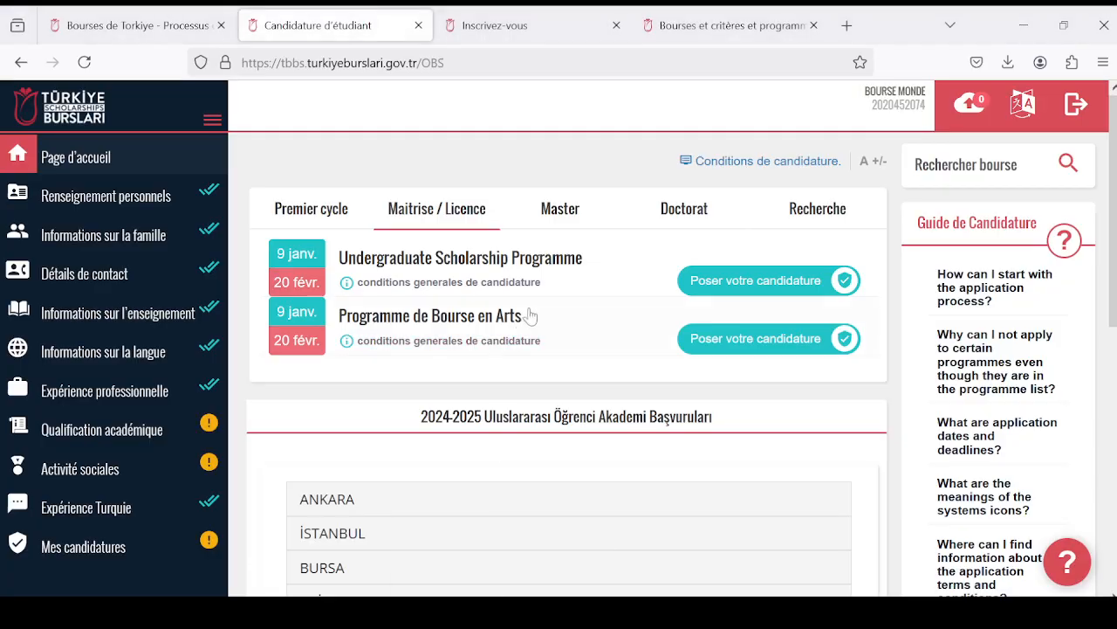
- Start the Undergraduate Scholarship Programme application and answer the post-high-school question with "J'ai commencé la formation à un niveau supérieur."
{"action": "left_click", "coordinate": [741, 280]}
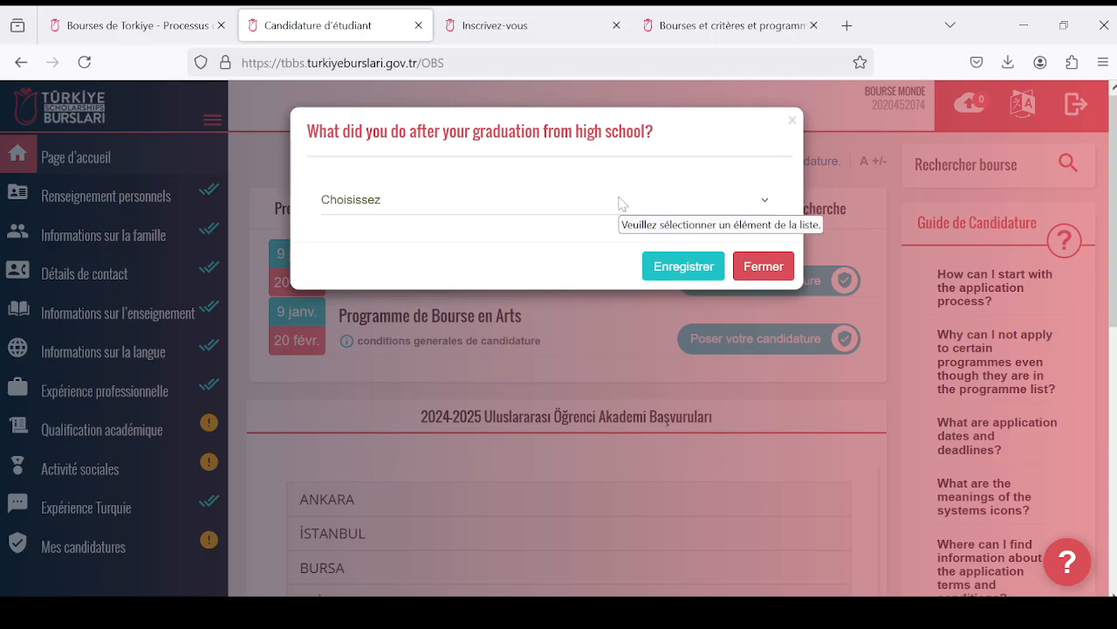
{"action": "left_click", "coordinate": [767, 200]}
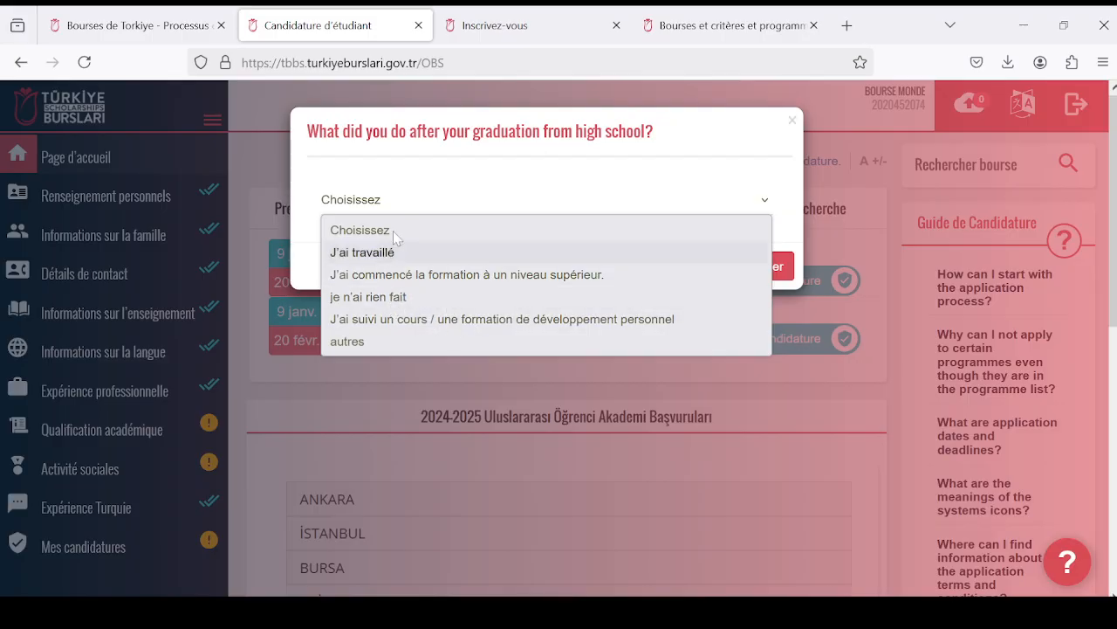
{"action": "left_click", "coordinate": [548, 278]}
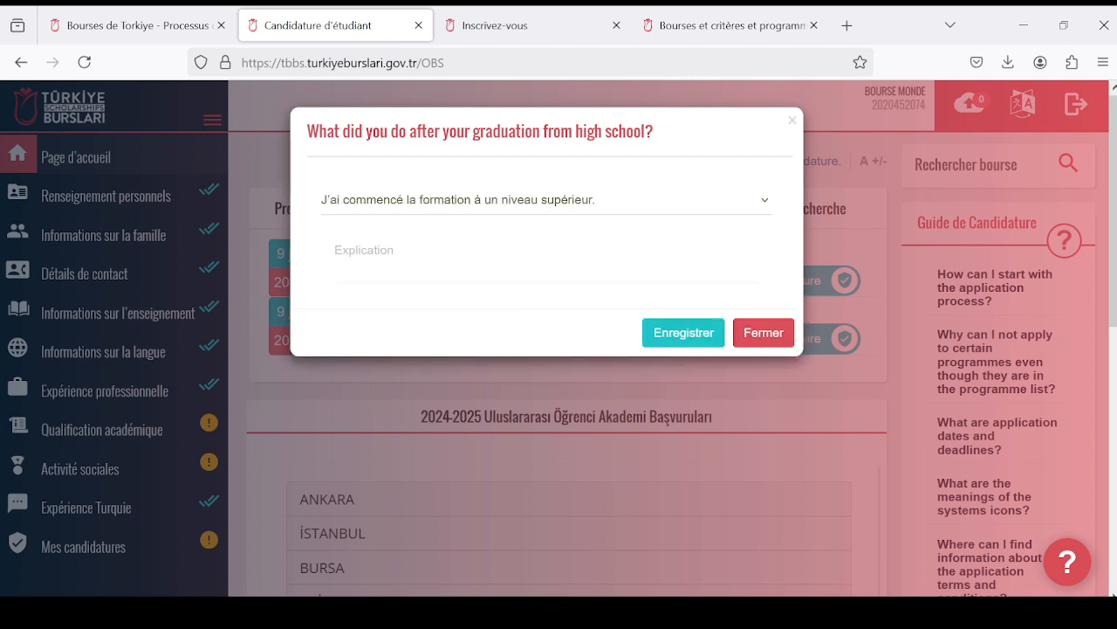
{"action": "scroll", "coordinate": [559, 338], "scroll_direction": "down", "scroll_amount": 3}
{"action": "scroll", "coordinate": [559, 339], "scroll_direction": "up", "scroll_amount": 3}
{"action": "left_click", "coordinate": [533, 255]}
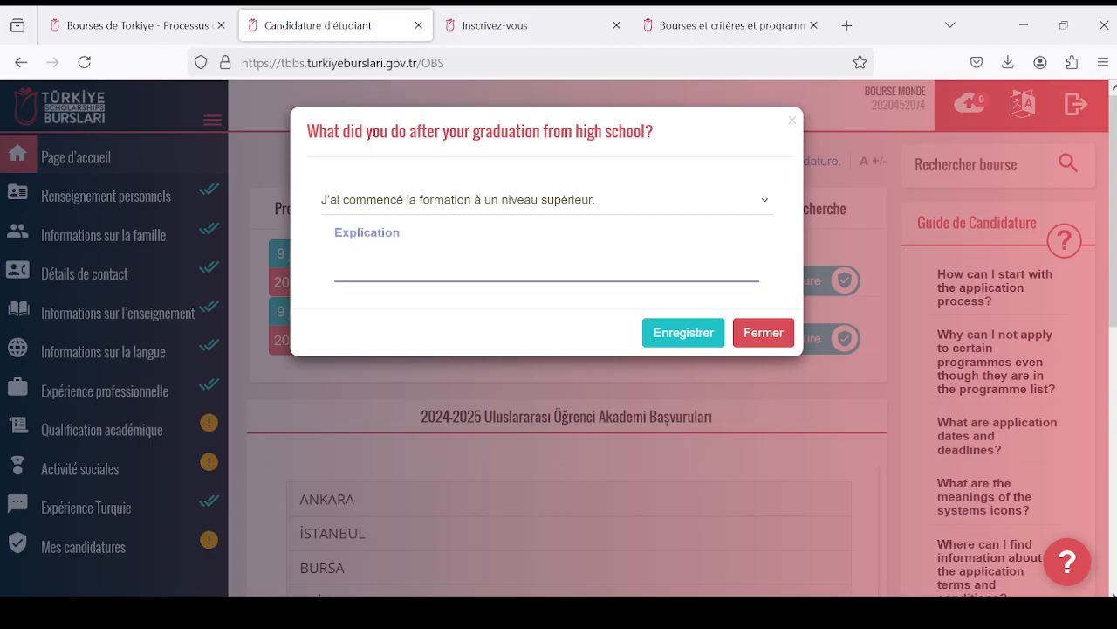
{"action": "scroll", "coordinate": [559, 338], "scroll_direction": "down", "scroll_amount": 2}
{"action": "scroll", "coordinate": [559, 338], "scroll_direction": "up", "scroll_amount": 2}
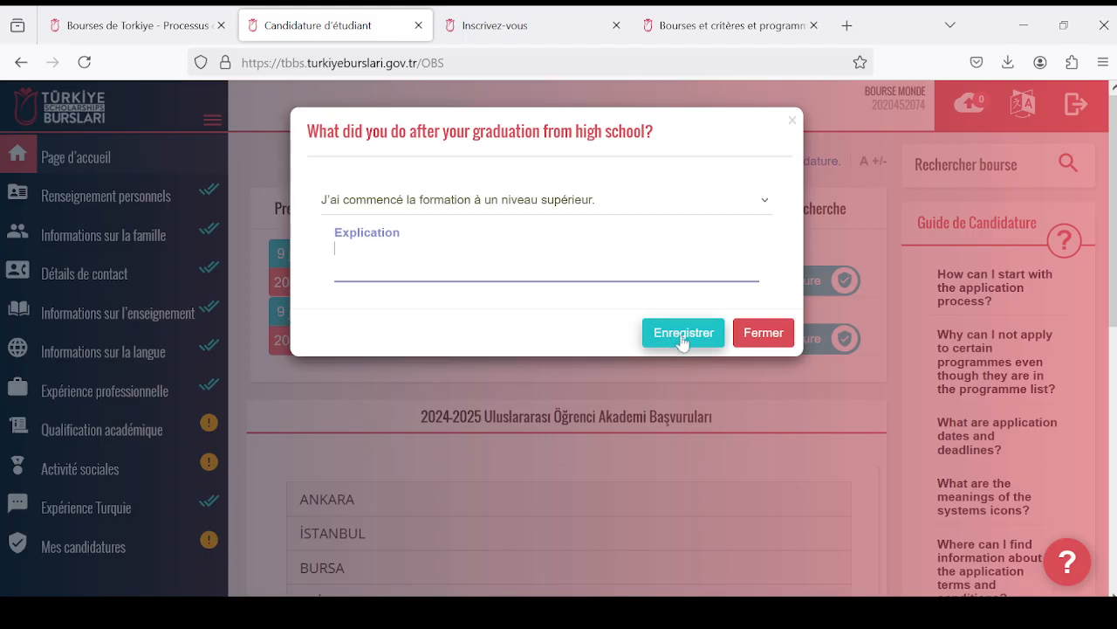
{"action": "mouse_move", "coordinate": [627, 613]}
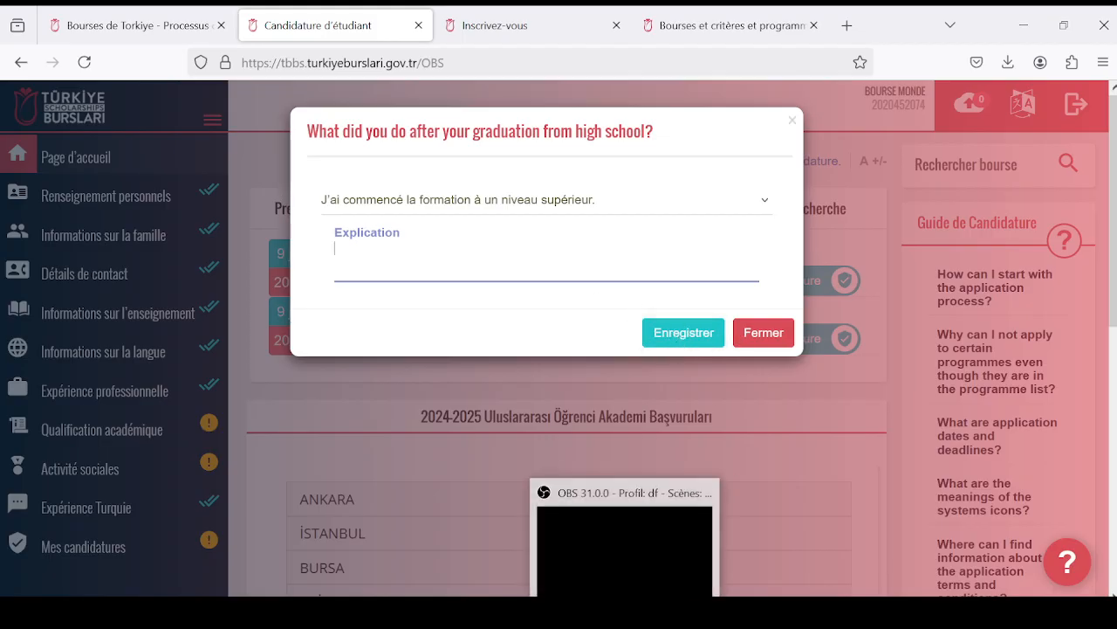
{"action": "left_click", "coordinate": [689, 538]}
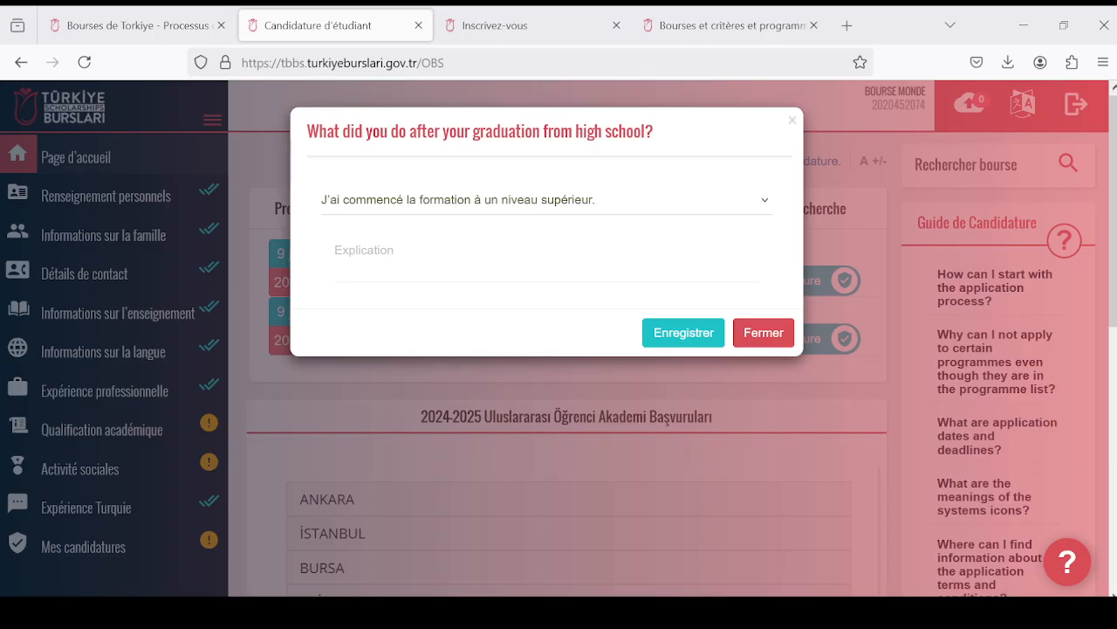
{"action": "mouse_move", "coordinate": [524, 613]}
{"action": "left_click", "coordinate": [485, 549]}
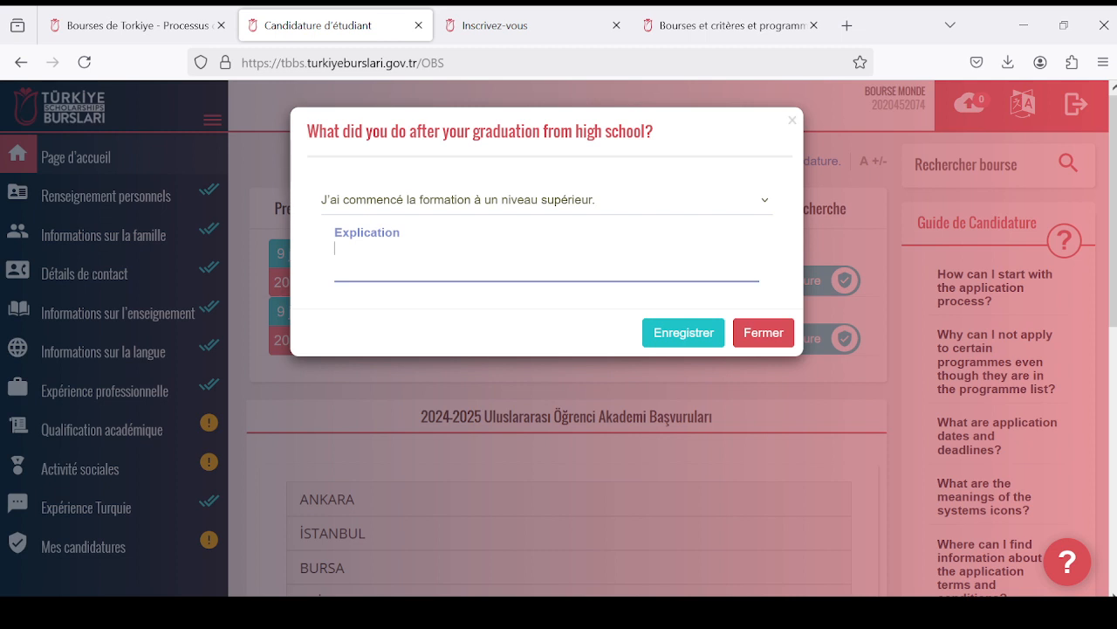
- Write "Je suis pationnée par les sciences" as the Explication of the answer
{"action": "key", "text": "Caps_Lock"}
{"action": "type", "text": "J"}
{"action": "key", "text": "Caps_Lock"}
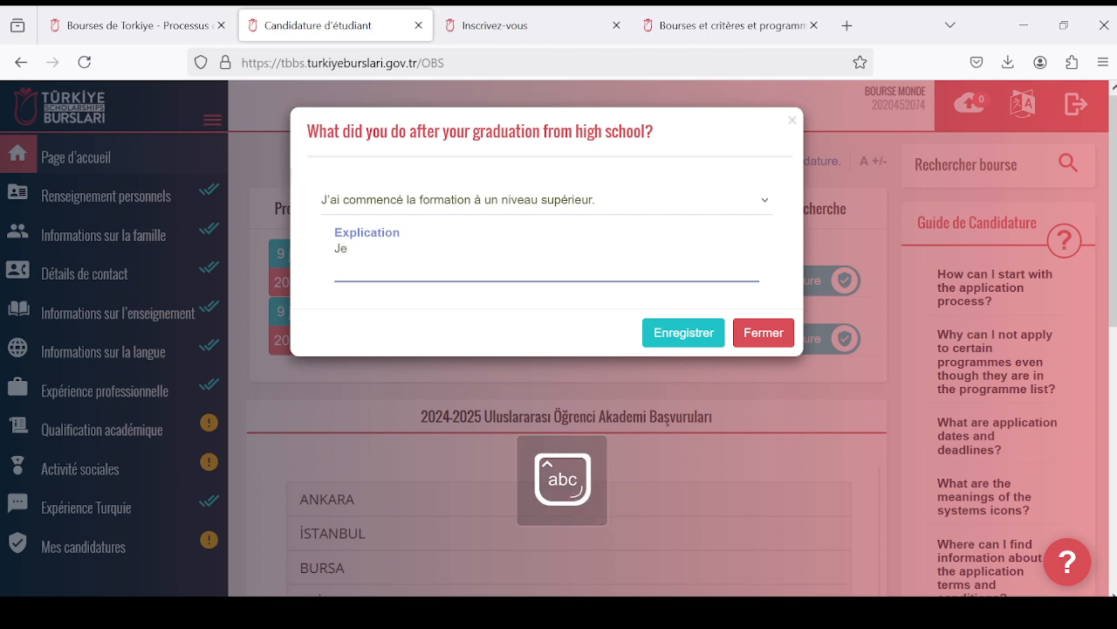
{"action": "type", "text": "e suis pation"}
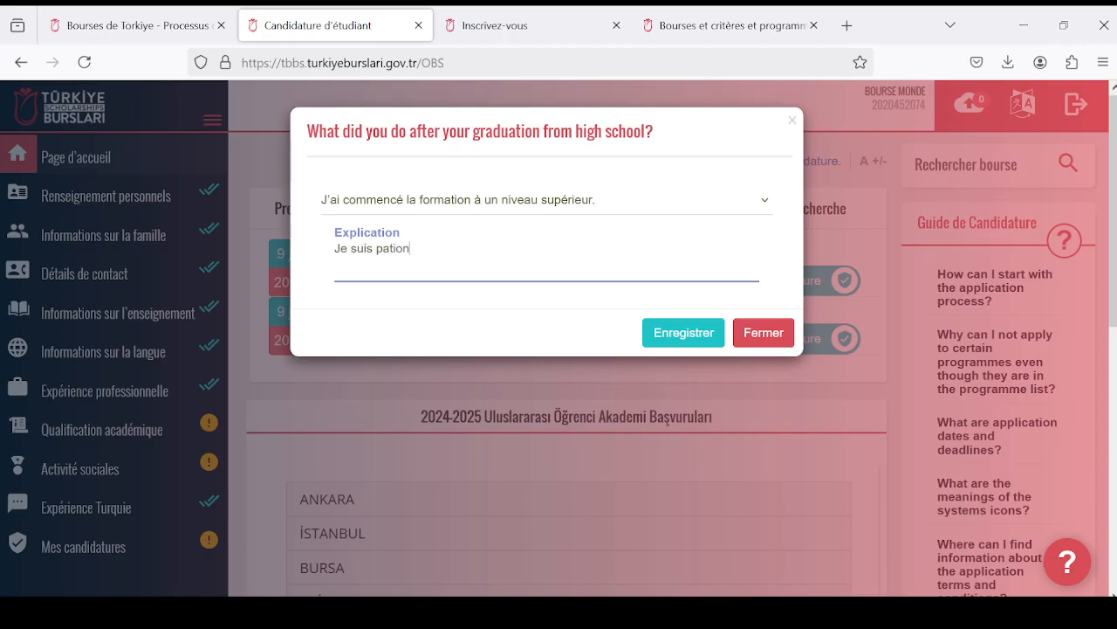
{"action": "type", "text": "née par les sciences"}
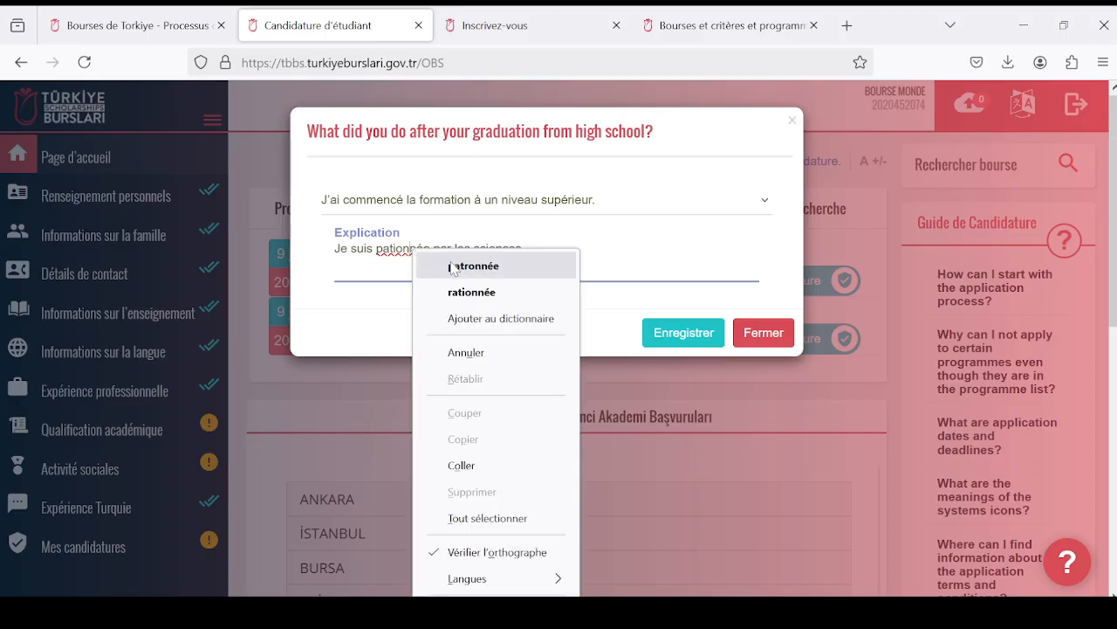
{"action": "left_click", "coordinate": [602, 261]}
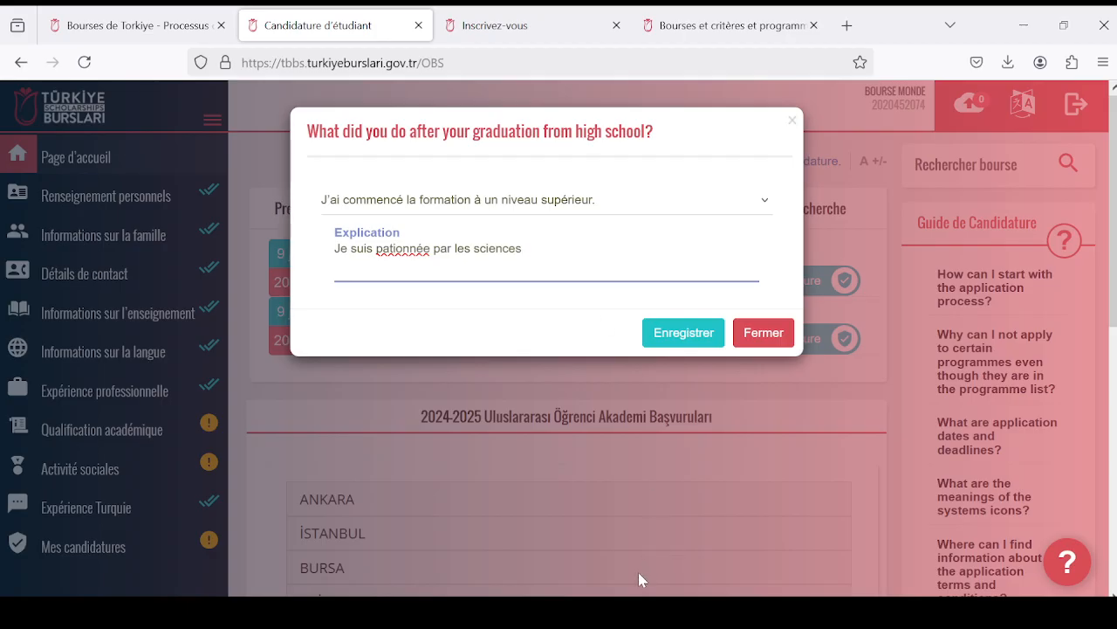
- Change "pationnée" to "pationnee" in the Explication and save the post-high-school answer
{"action": "left_click", "coordinate": [695, 519]}
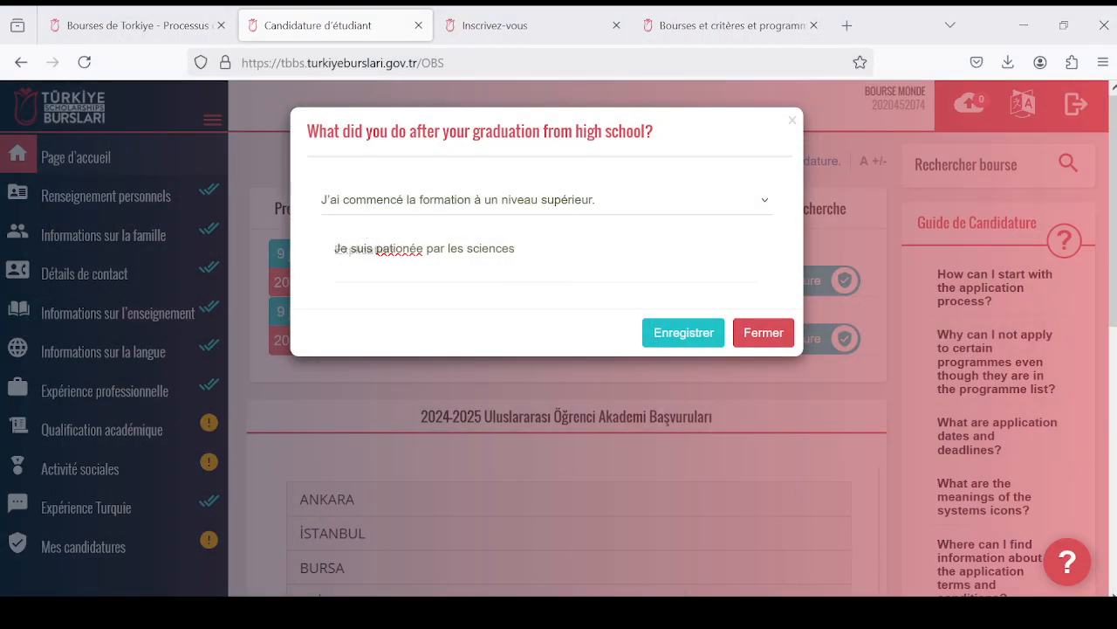
{"action": "left_click", "coordinate": [494, 536]}
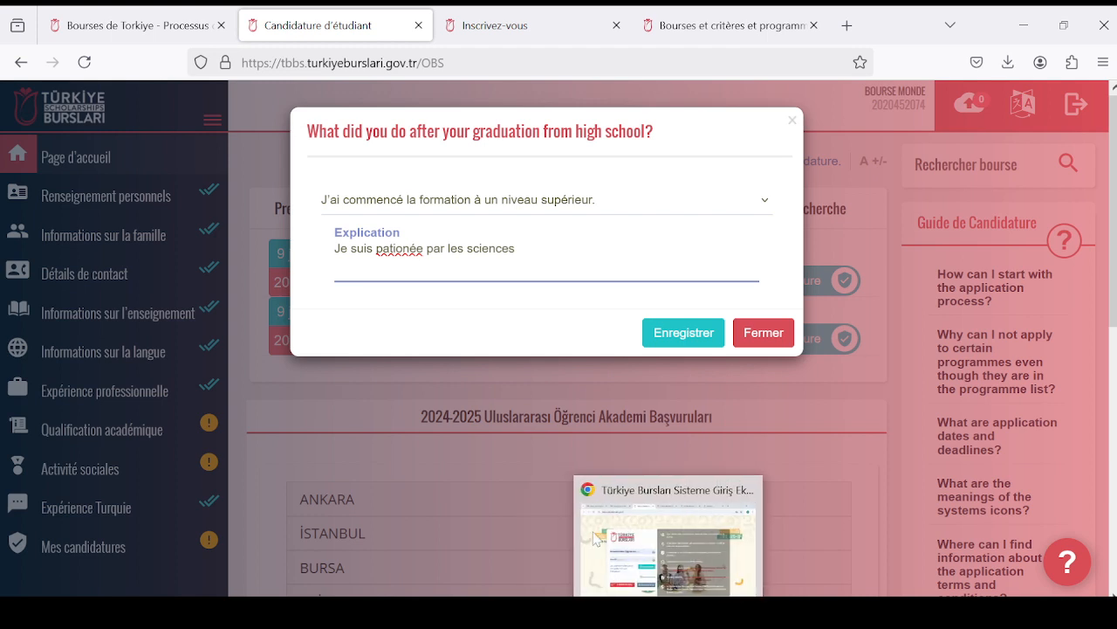
{"action": "type", "text": "n"}
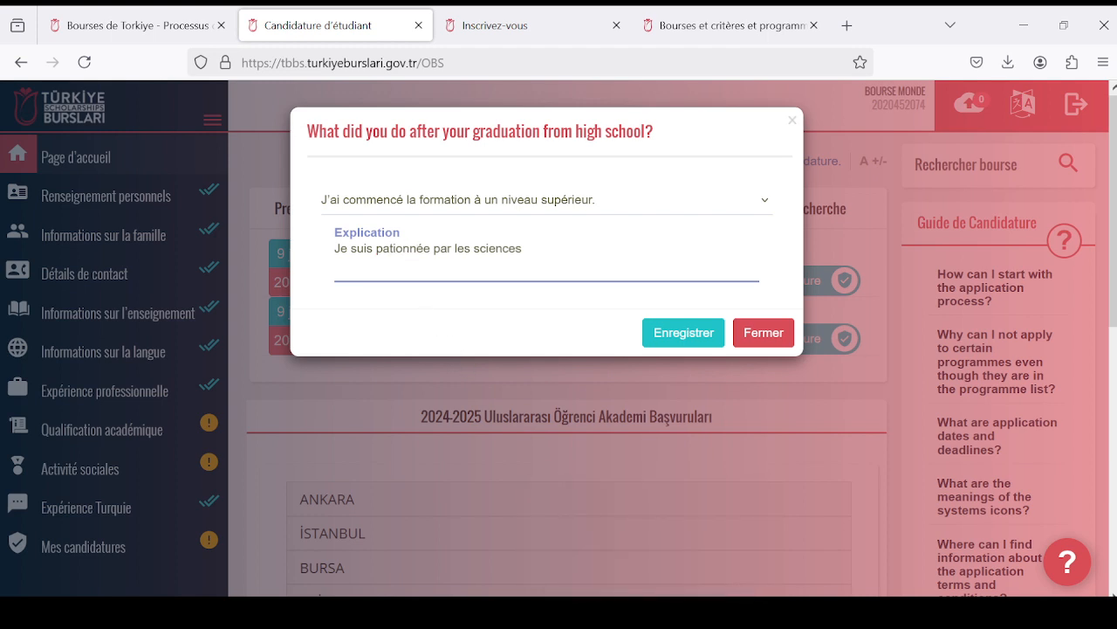
{"action": "key", "text": "Delete"}
{"action": "type", "text": "e"}
{"action": "left_click", "coordinate": [693, 331]}
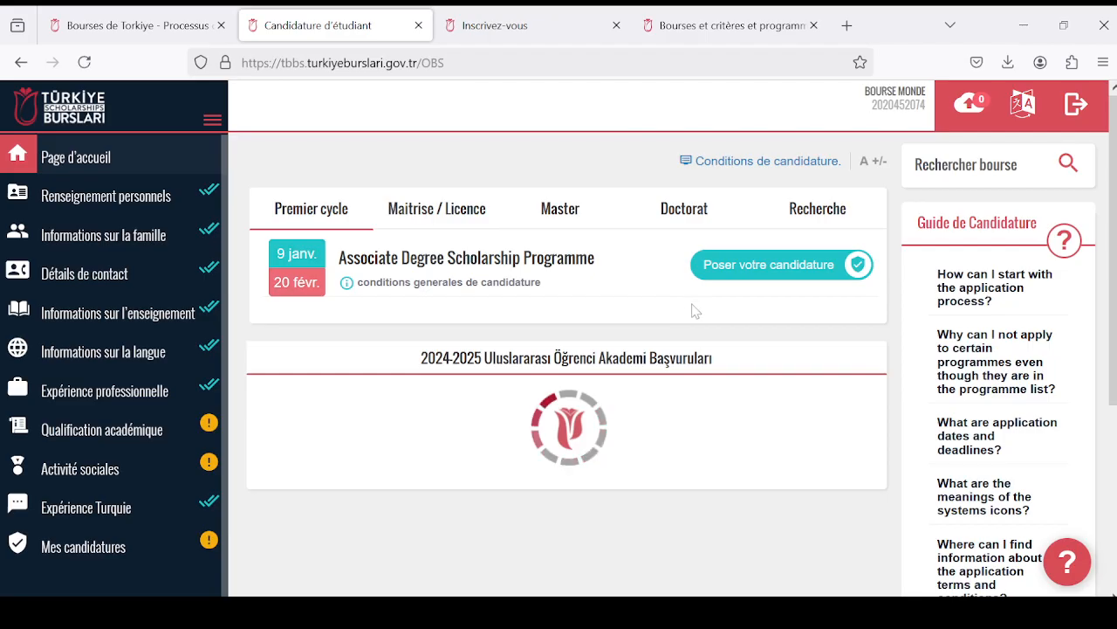
- Try to apply for the Undergraduate Scholarship Programme under Maitrise / Licence, accepting the application notice and closing the eligibility message
{"action": "scroll", "coordinate": [738, 362], "scroll_direction": "down", "scroll_amount": 2}
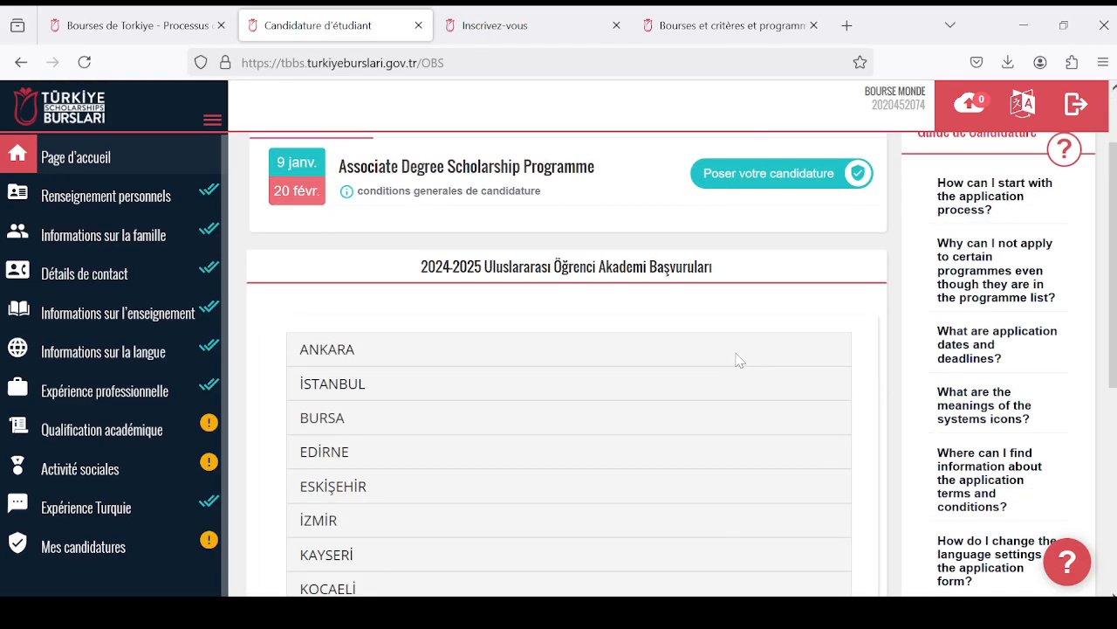
{"action": "scroll", "coordinate": [738, 358], "scroll_direction": "up", "scroll_amount": 2}
{"action": "scroll", "coordinate": [588, 378], "scroll_direction": "down", "scroll_amount": 10}
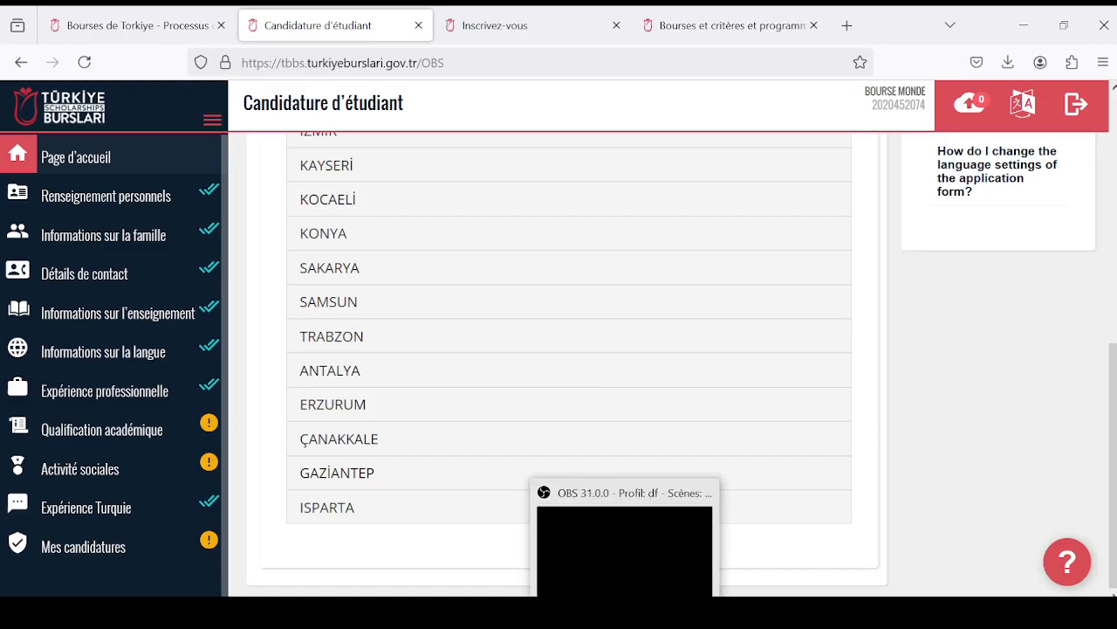
{"action": "scroll", "coordinate": [1113, 428], "scroll_direction": "up", "scroll_amount": 10}
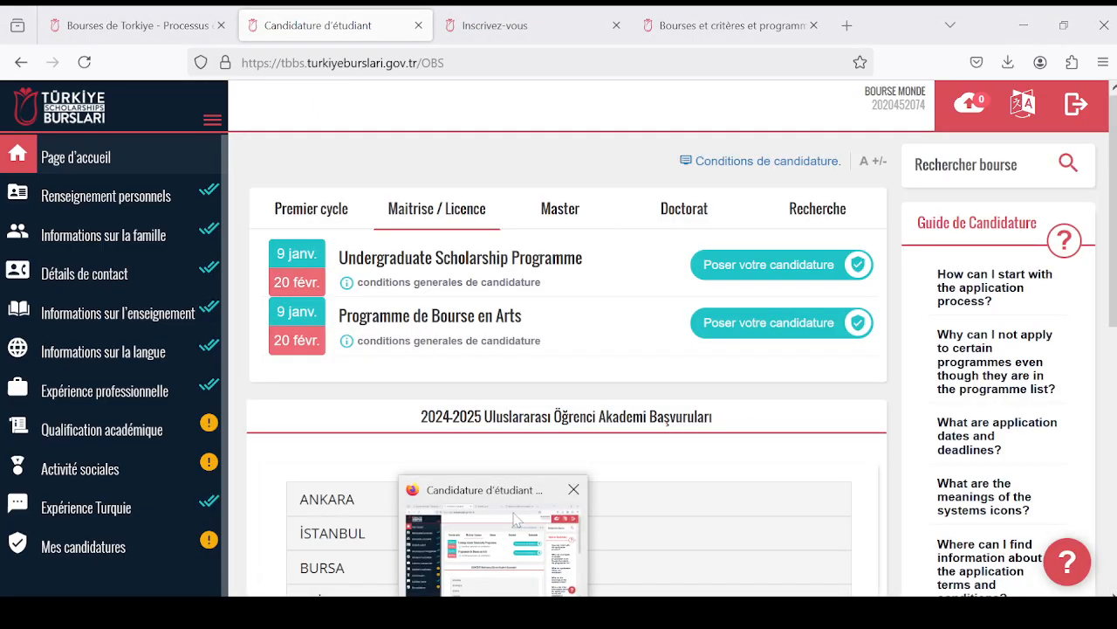
{"action": "left_click", "coordinate": [795, 273]}
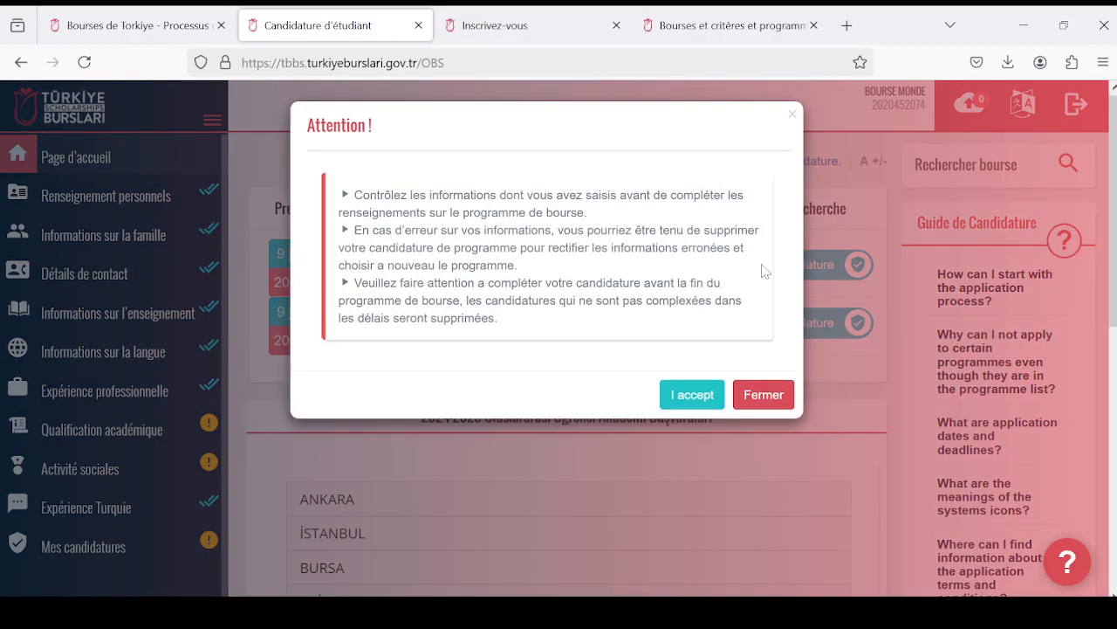
{"action": "left_click", "coordinate": [692, 403]}
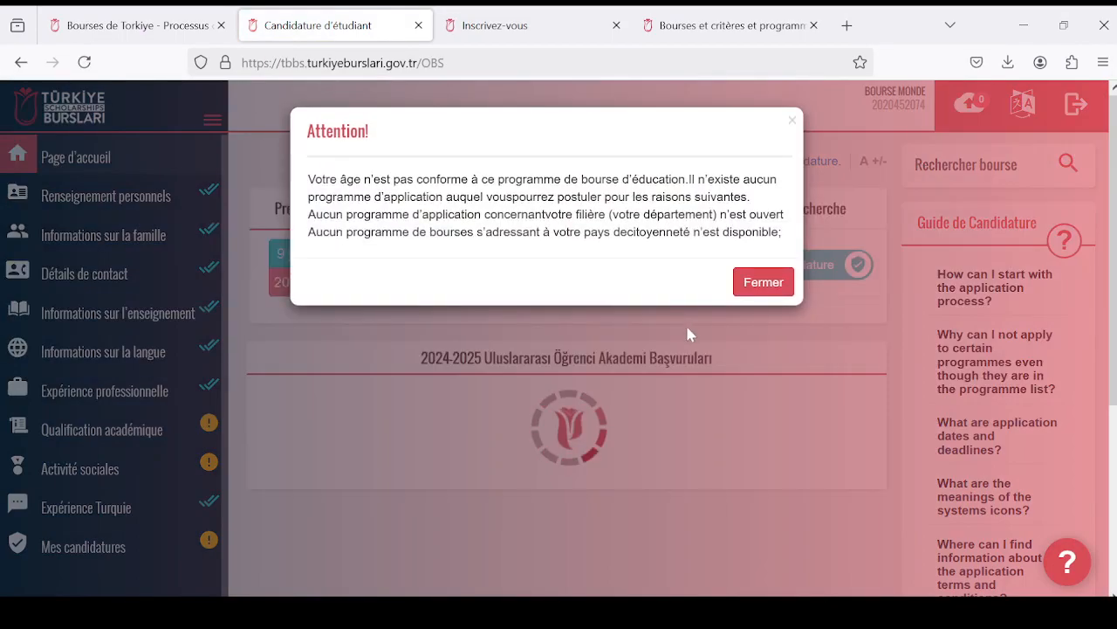
{"action": "scroll", "coordinate": [707, 323], "scroll_direction": "down", "scroll_amount": 2}
{"action": "left_click", "coordinate": [785, 288]}
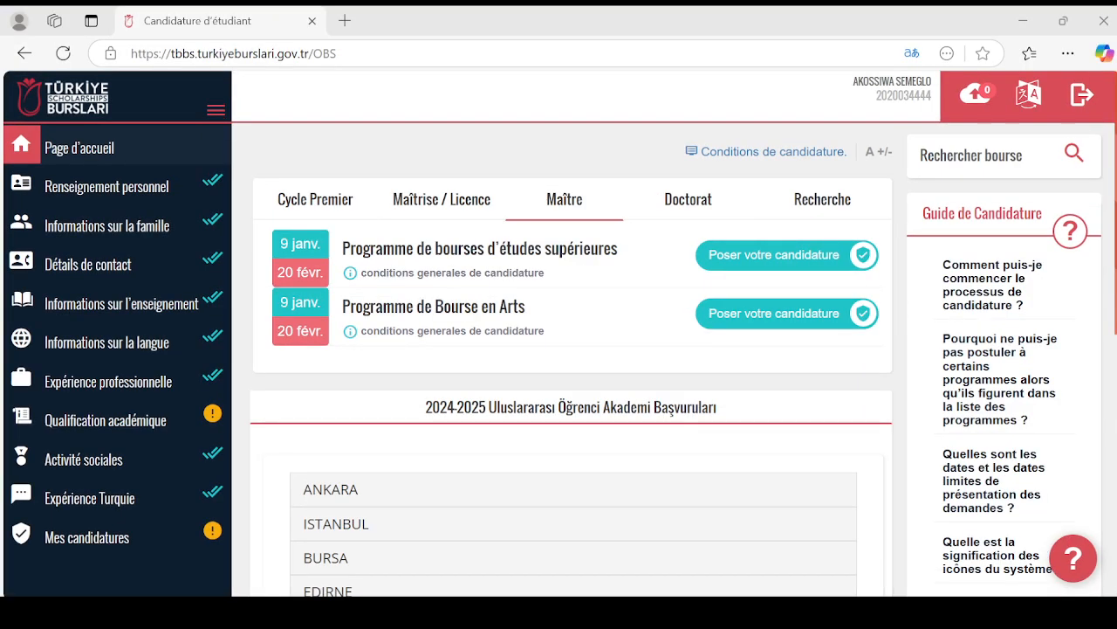
- Compare the programmes offered for Maîtrise / Licence and Maître in the other account, and leave Maître displayed
{"action": "mouse_move", "coordinate": [362, 611]}
{"action": "left_click", "coordinate": [393, 545]}
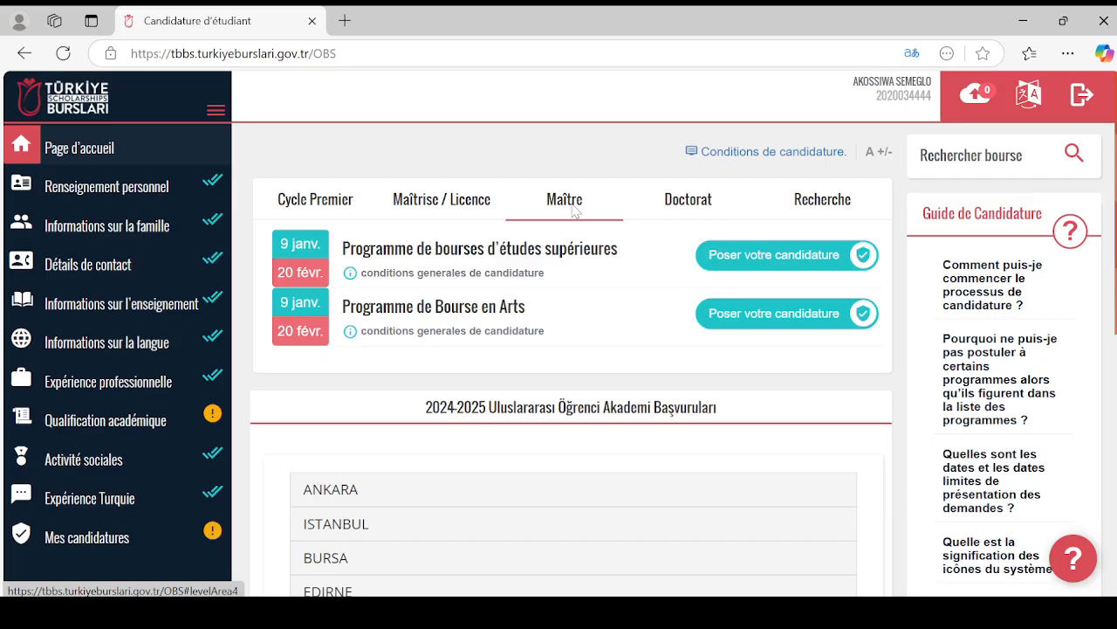
{"action": "left_click", "coordinate": [454, 212]}
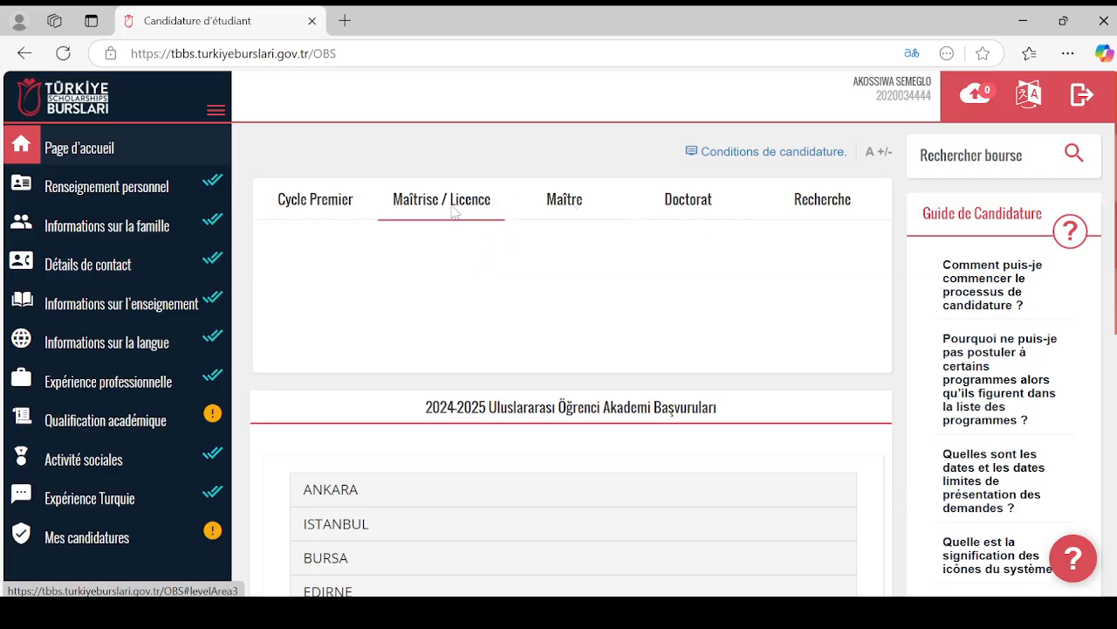
{"action": "left_click", "coordinate": [565, 203]}
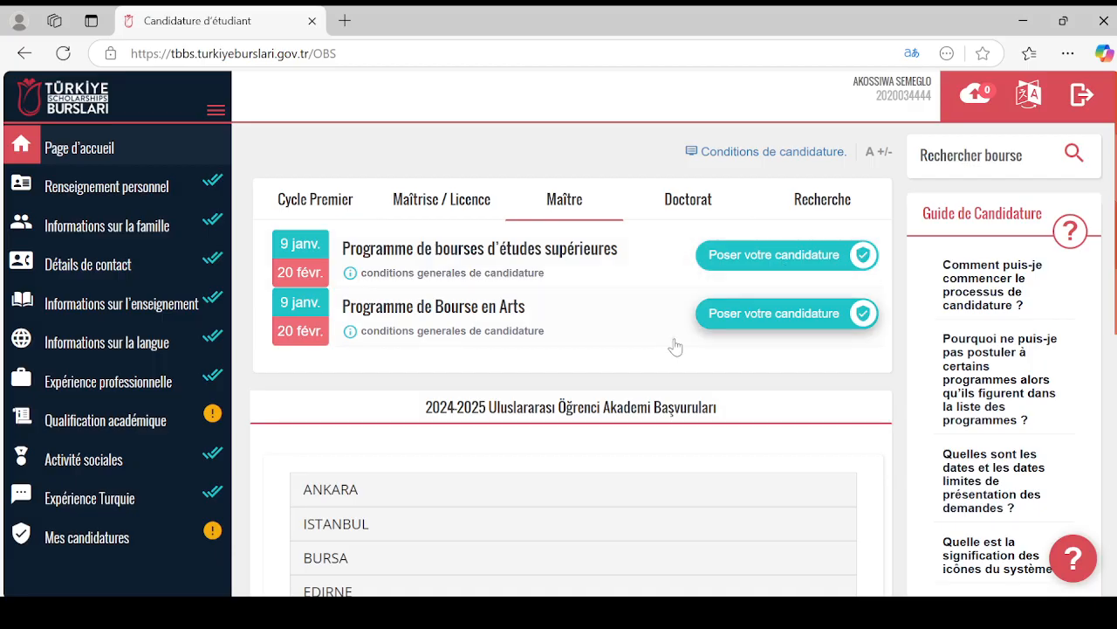
- Switch to the other account in Firefox and continue the incomplete Graduate Scholarship Programme candidature, confirming the prompt
{"action": "mouse_move", "coordinate": [494, 612]}
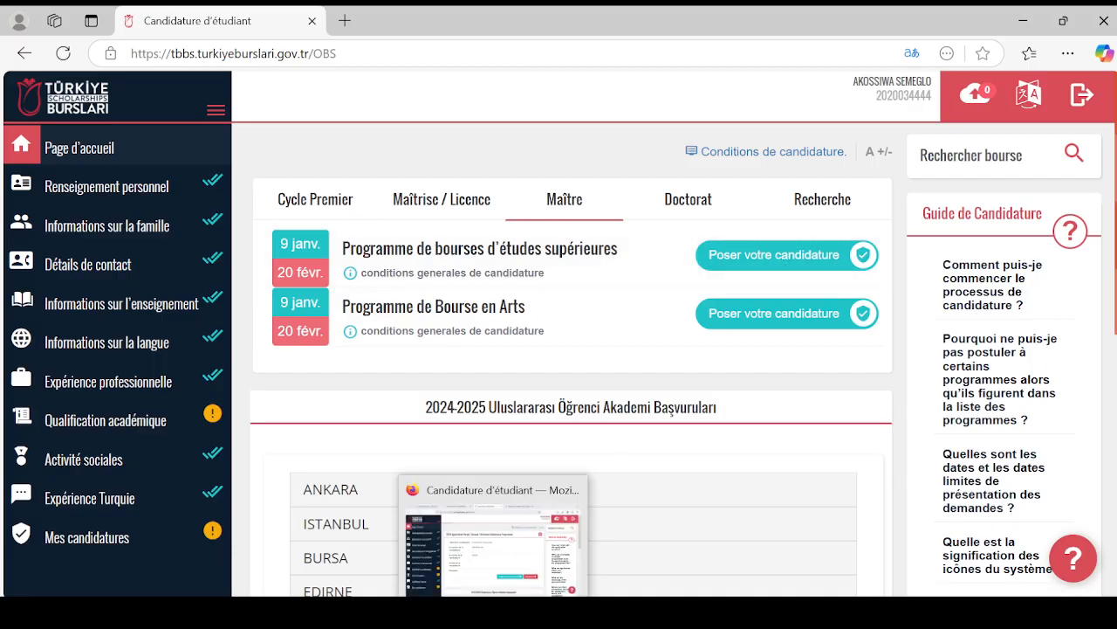
{"action": "left_click", "coordinate": [481, 527]}
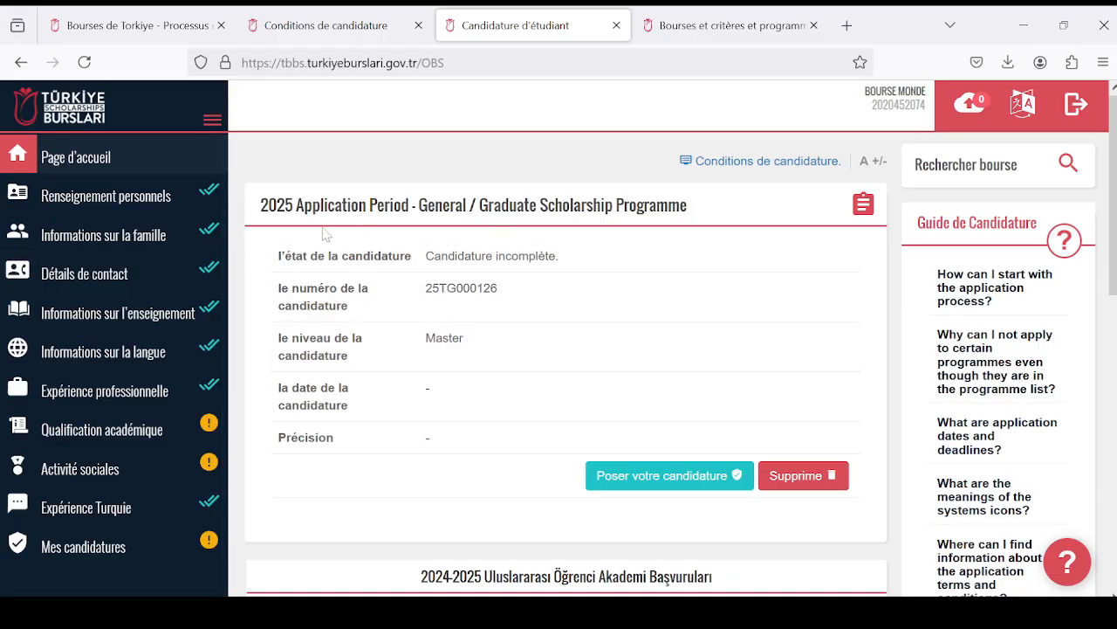
{"action": "left_click", "coordinate": [611, 475]}
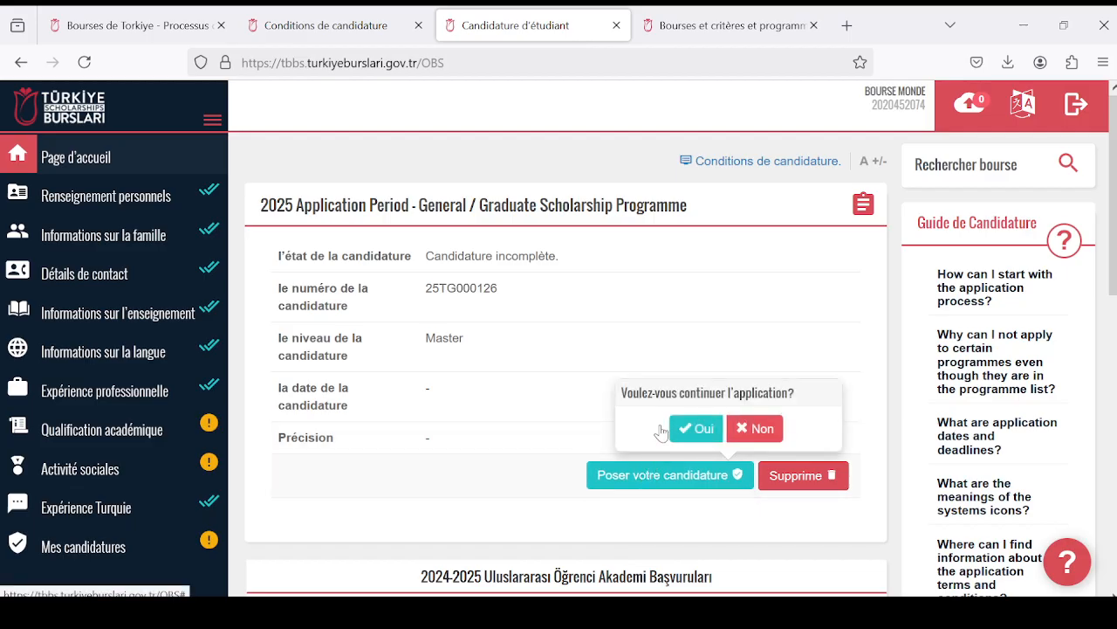
{"action": "left_click", "coordinate": [695, 429]}
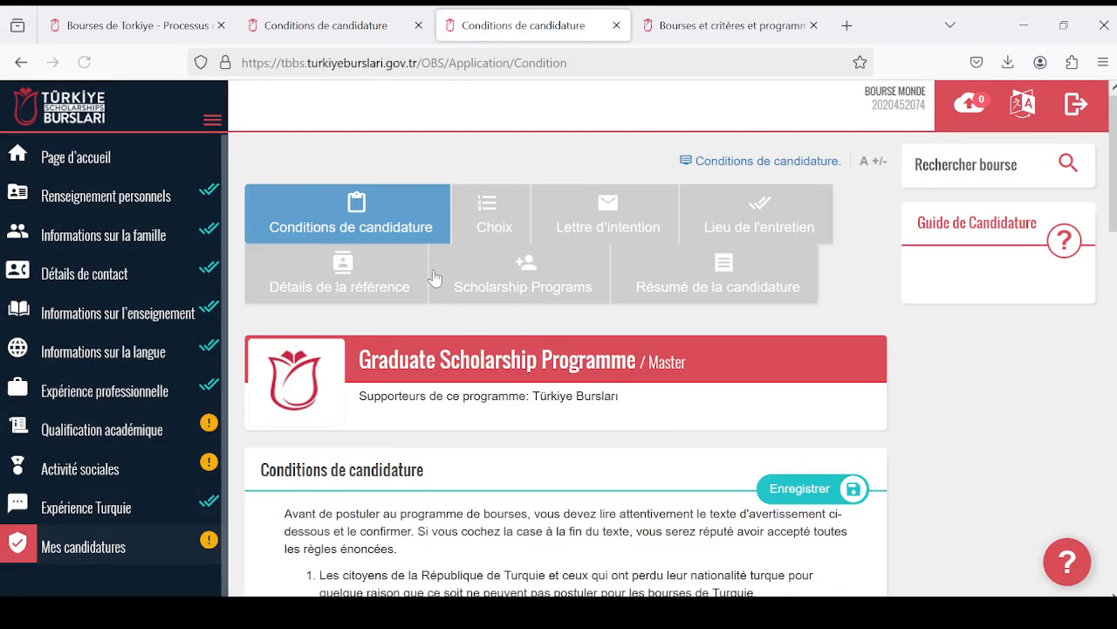
- Read through the Graduate Scholarship Programme's application conditions, including its rules and the mandatory and optional documents
{"action": "scroll", "coordinate": [524, 445], "scroll_direction": "down", "scroll_amount": 3}
{"action": "scroll", "coordinate": [524, 444], "scroll_direction": "up", "scroll_amount": 3}
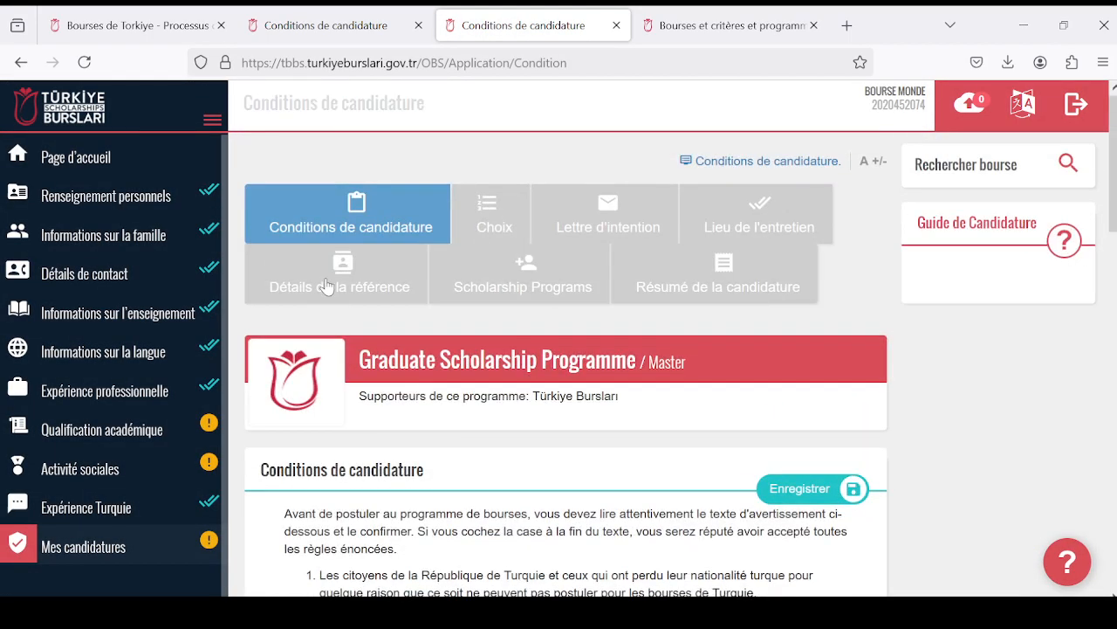
{"action": "scroll", "coordinate": [274, 187], "scroll_direction": "down", "scroll_amount": 9}
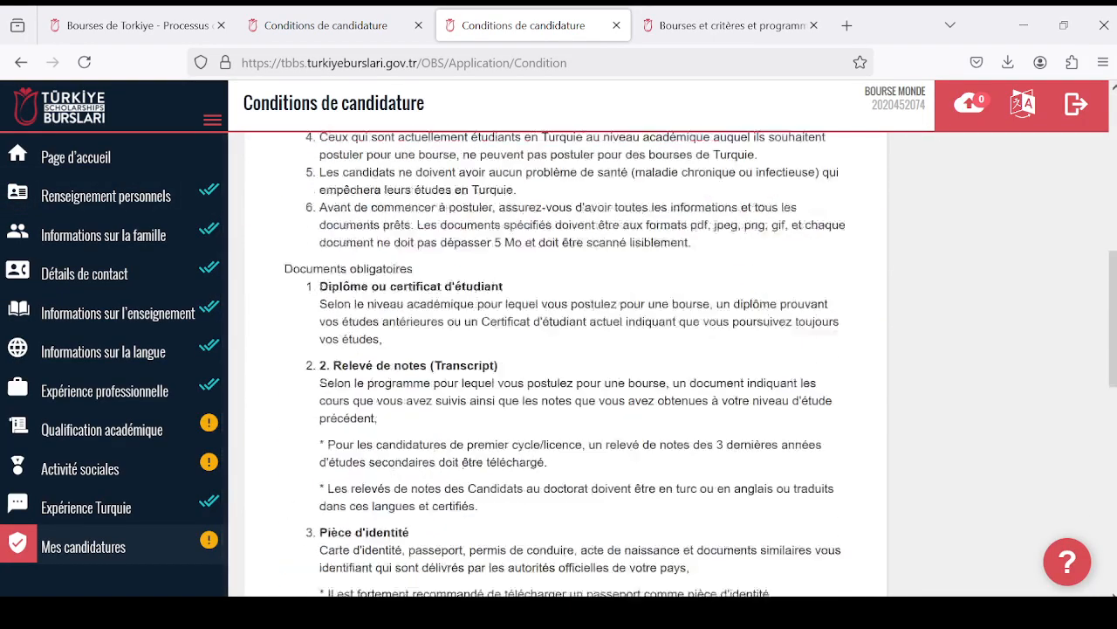
{"action": "scroll", "coordinate": [274, 188], "scroll_direction": "up", "scroll_amount": 9}
{"action": "scroll", "coordinate": [585, 366], "scroll_direction": "down", "scroll_amount": 8}
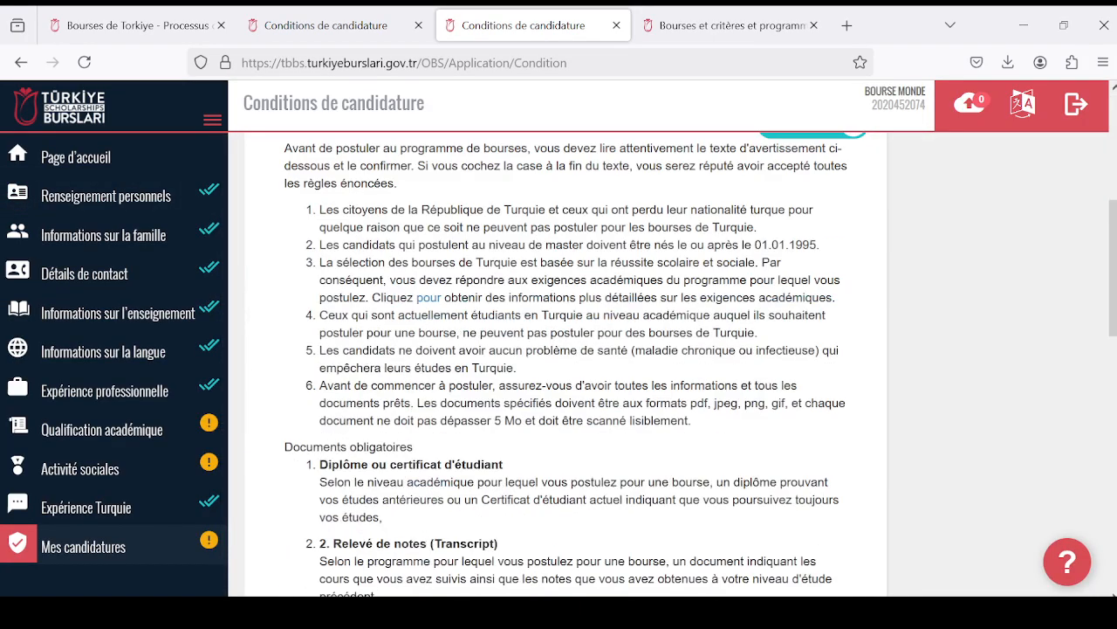
{"action": "scroll", "coordinate": [585, 366], "scroll_direction": "up", "scroll_amount": 8}
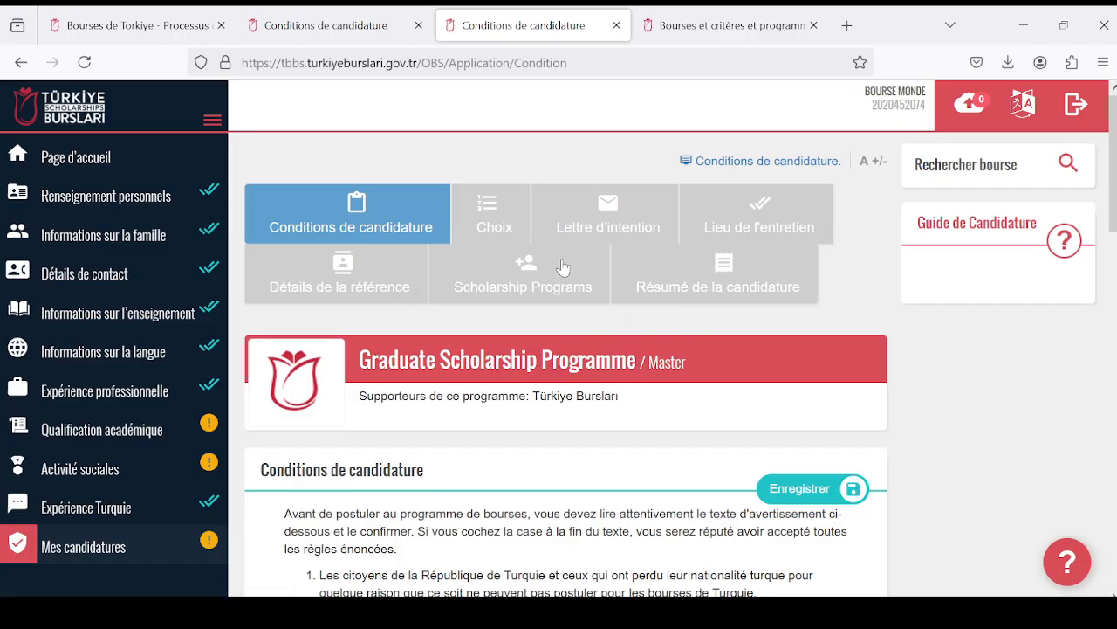
{"action": "scroll", "coordinate": [553, 348], "scroll_direction": "down", "scroll_amount": 9}
{"action": "scroll", "coordinate": [463, 306], "scroll_direction": "up", "scroll_amount": 10}
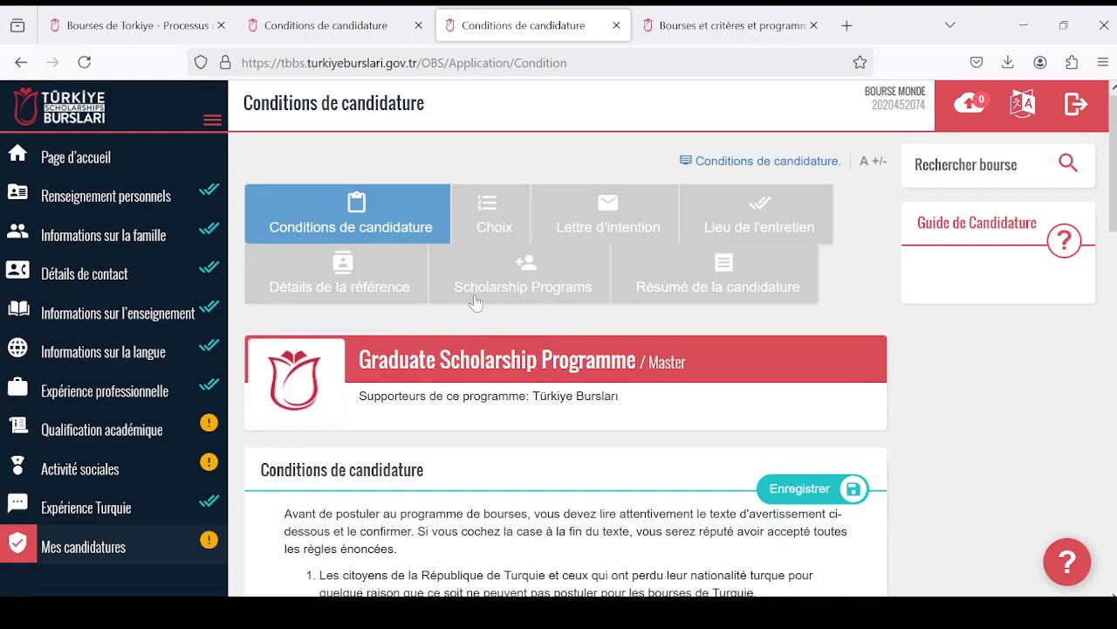
{"action": "scroll", "coordinate": [444, 299], "scroll_direction": "down", "scroll_amount": 6}
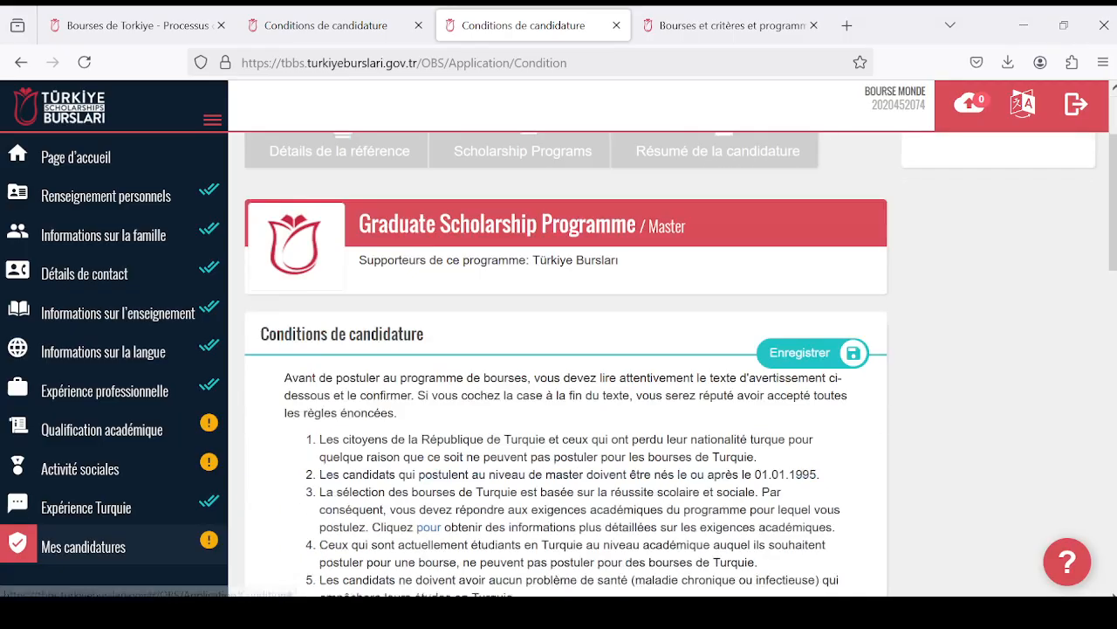
{"action": "scroll", "coordinate": [558, 366], "scroll_direction": "down", "scroll_amount": 8}
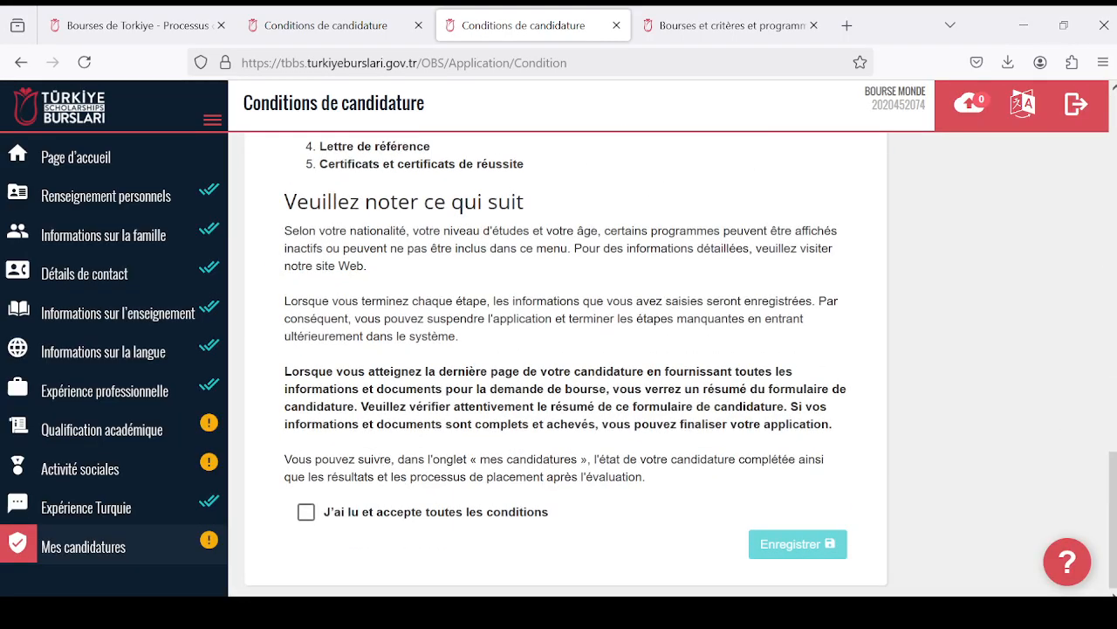
{"action": "scroll", "coordinate": [407, 343], "scroll_direction": "up", "scroll_amount": 10}
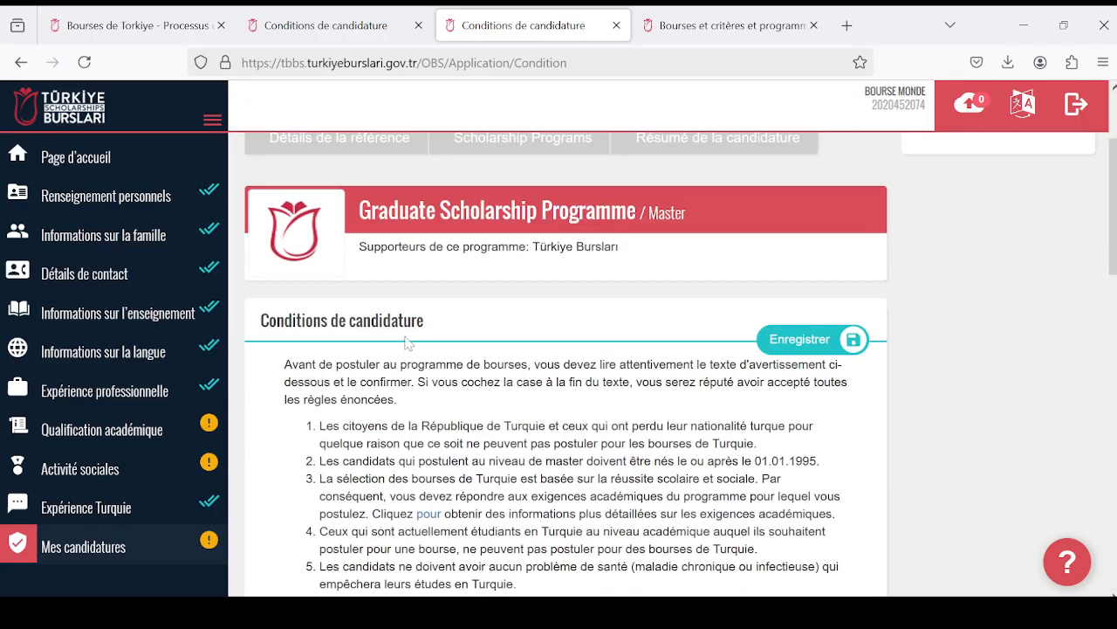
{"action": "scroll", "coordinate": [407, 343], "scroll_direction": "down", "scroll_amount": 8}
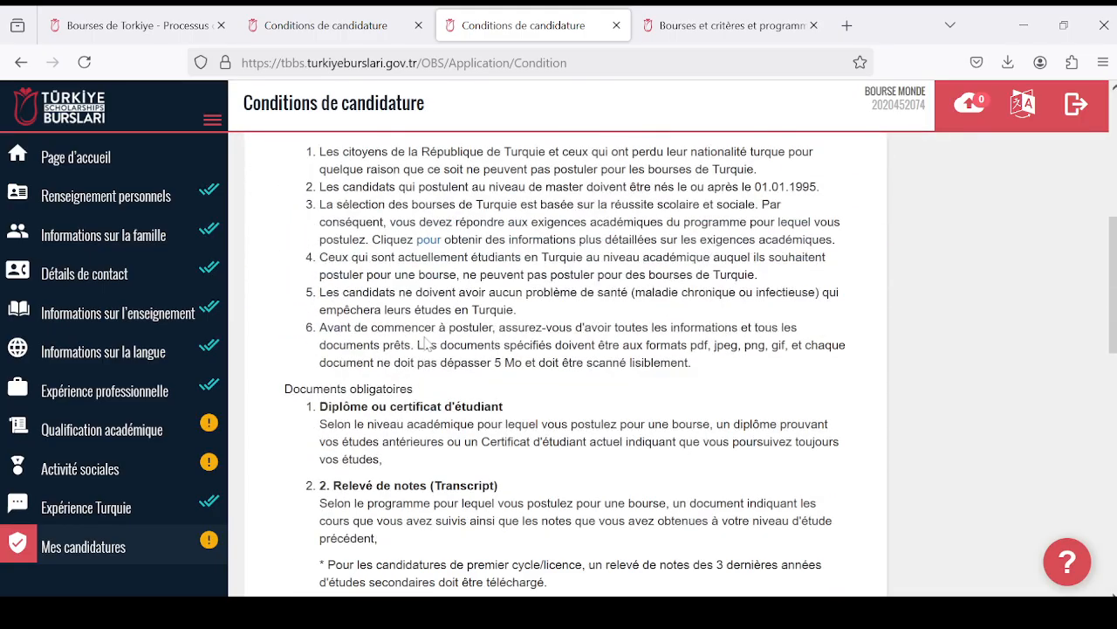
- Accept all the application conditions with "J'ai lu et accepte toutes les conditions" and save them
{"action": "scroll", "coordinate": [415, 349], "scroll_direction": "down", "scroll_amount": 6}
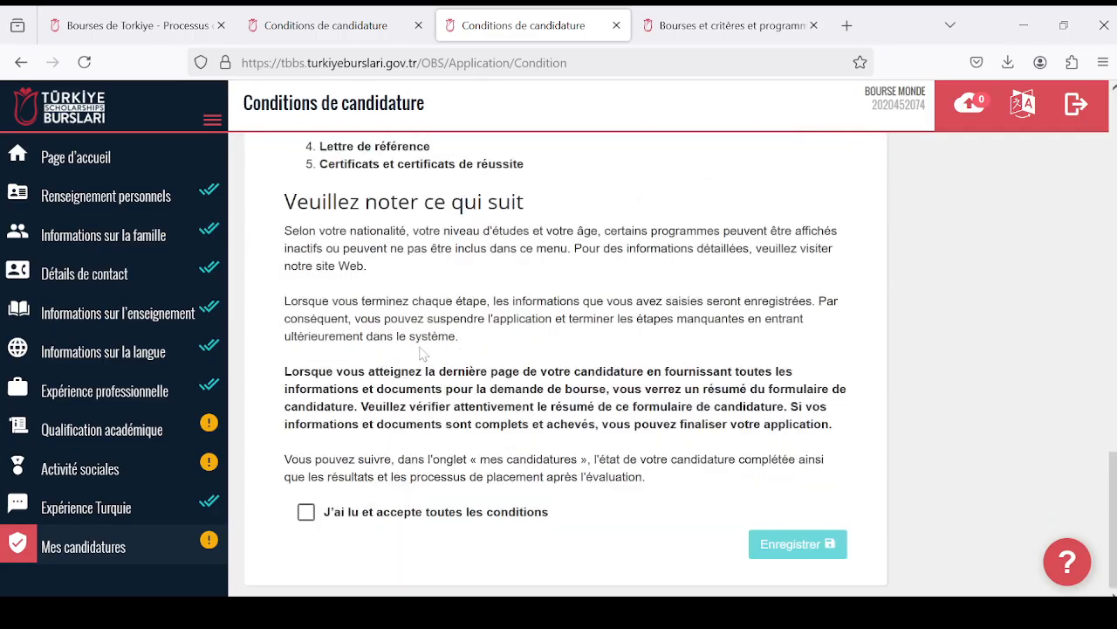
{"action": "left_click", "coordinate": [307, 518]}
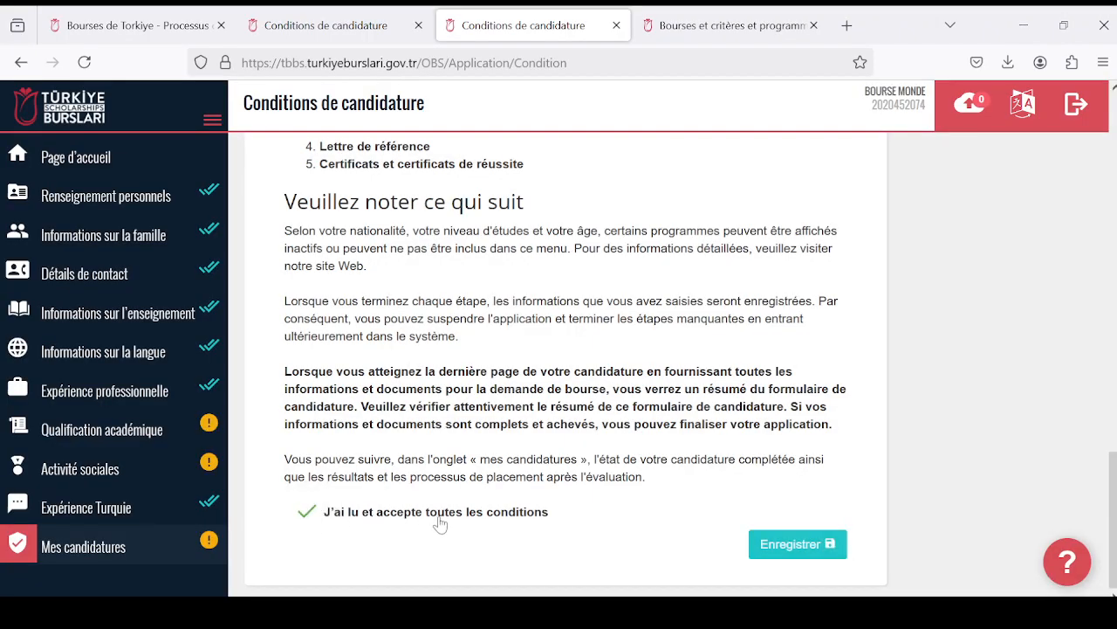
{"action": "scroll", "coordinate": [719, 411], "scroll_direction": "up", "scroll_amount": 8}
{"action": "scroll", "coordinate": [718, 412], "scroll_direction": "down", "scroll_amount": 8}
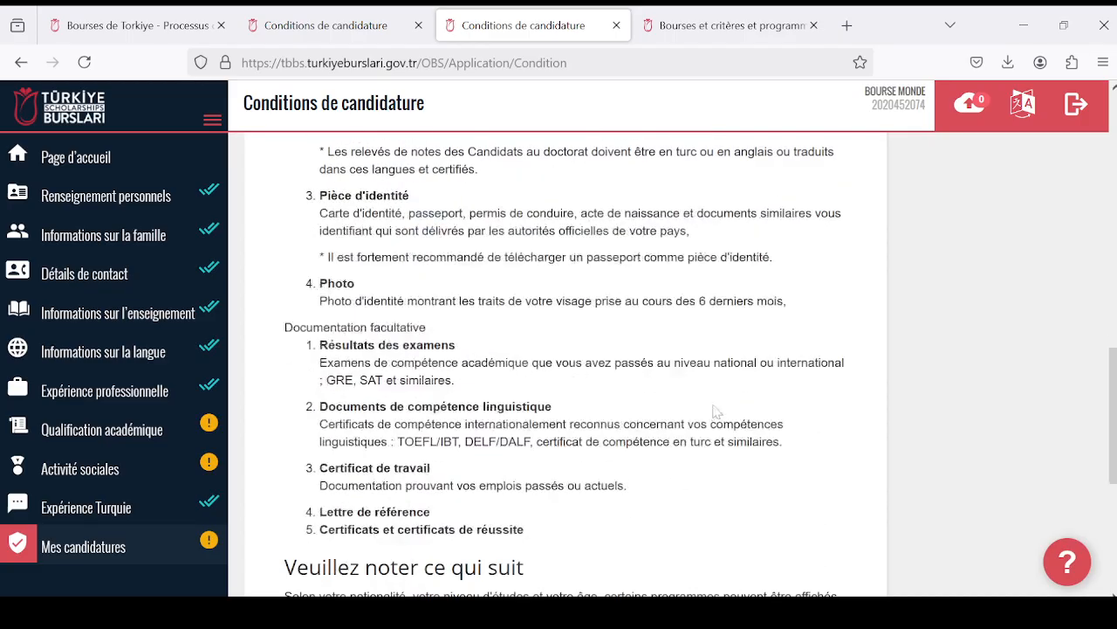
{"action": "left_click", "coordinate": [798, 544]}
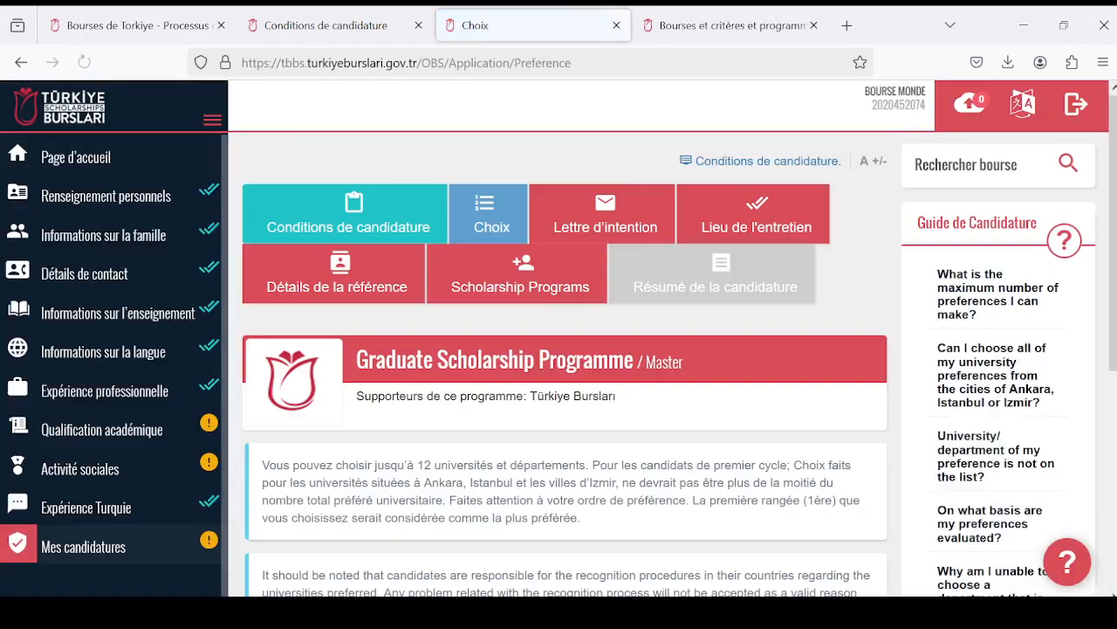
- Examine the Choix page's rules on the number and order of university preferences, and its preference table
{"action": "scroll", "coordinate": [401, 290], "scroll_direction": "down", "scroll_amount": 1}
{"action": "scroll", "coordinate": [402, 290], "scroll_direction": "down", "scroll_amount": 4}
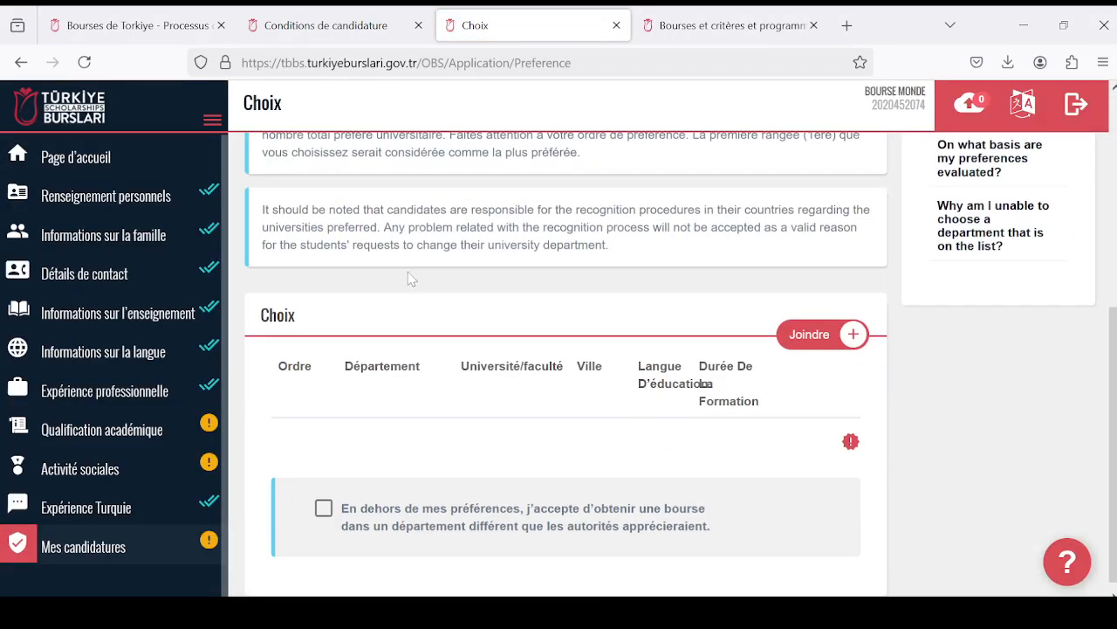
{"action": "scroll", "coordinate": [408, 271], "scroll_direction": "up", "scroll_amount": 5}
{"action": "scroll", "coordinate": [431, 291], "scroll_direction": "down", "scroll_amount": 3}
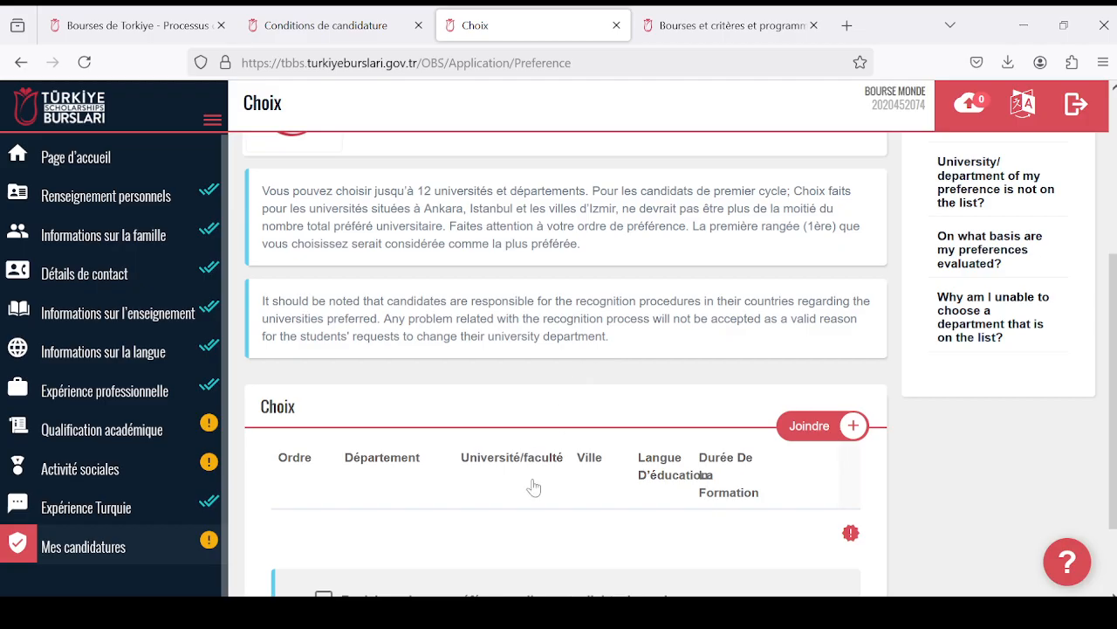
{"action": "scroll", "coordinate": [554, 519], "scroll_direction": "down", "scroll_amount": 1}
{"action": "scroll", "coordinate": [572, 467], "scroll_direction": "up", "scroll_amount": 2}
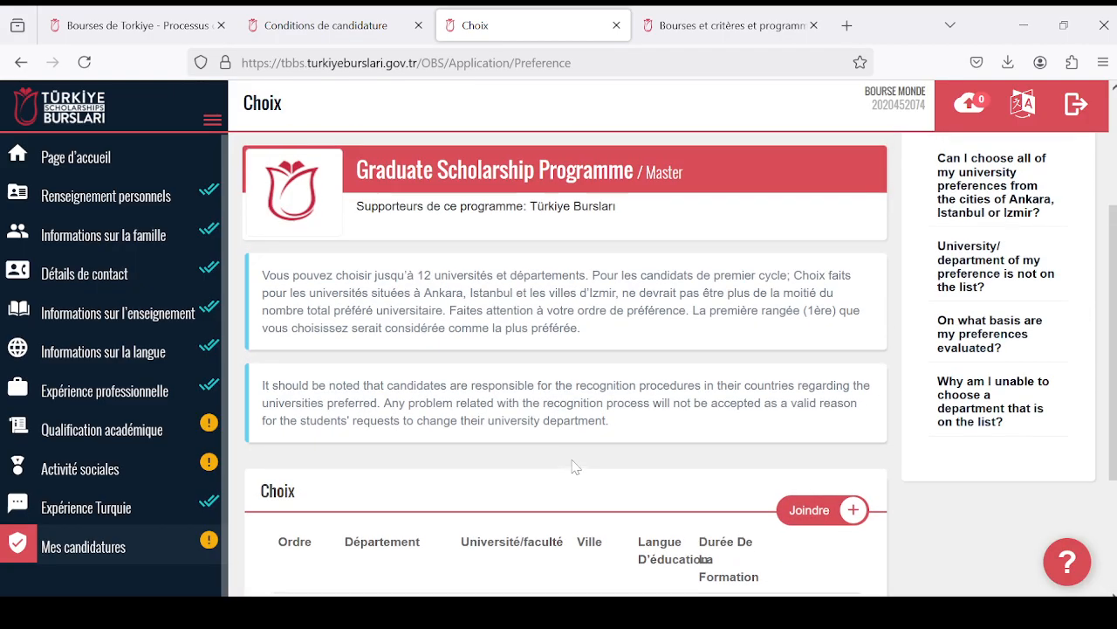
{"action": "scroll", "coordinate": [574, 466], "scroll_direction": "down", "scroll_amount": 2}
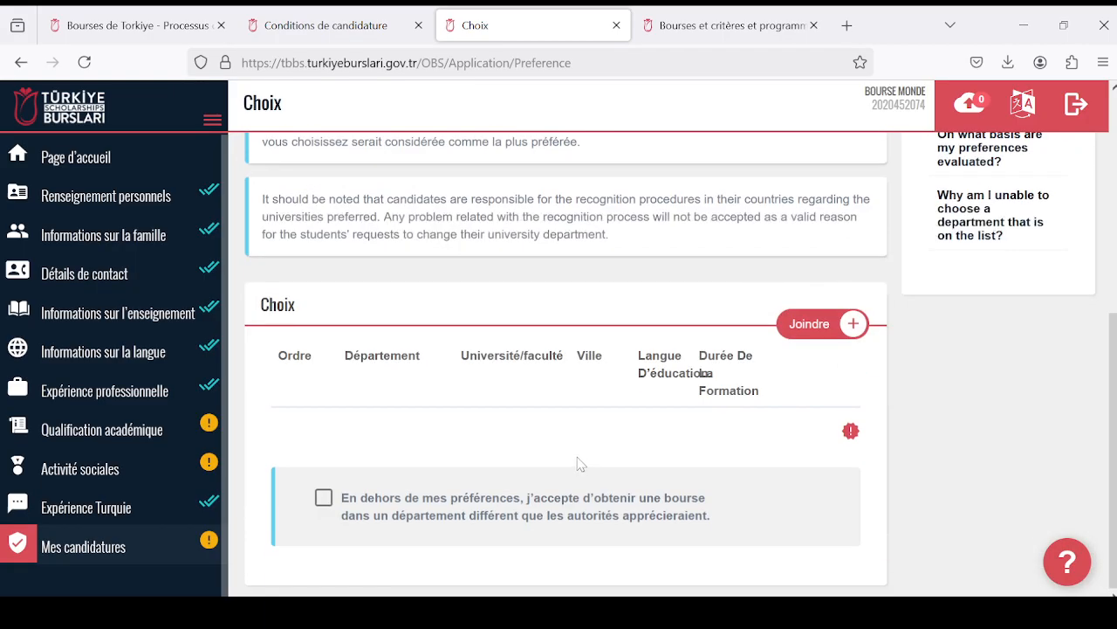
{"action": "scroll", "coordinate": [576, 457], "scroll_direction": "up", "scroll_amount": 4}
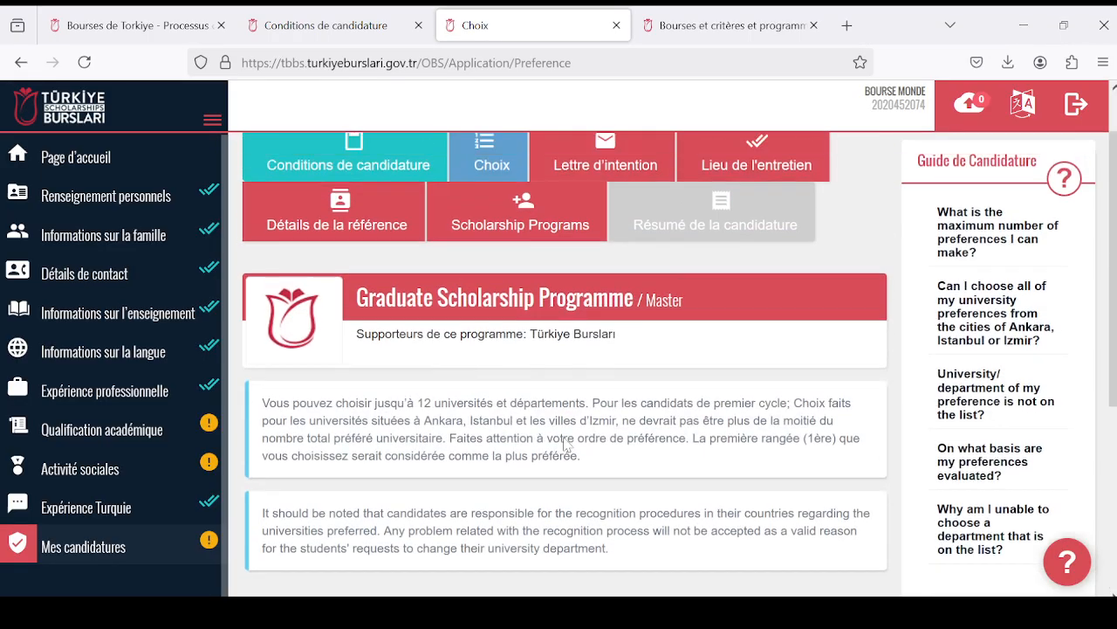
{"action": "scroll", "coordinate": [563, 444], "scroll_direction": "down", "scroll_amount": 3}
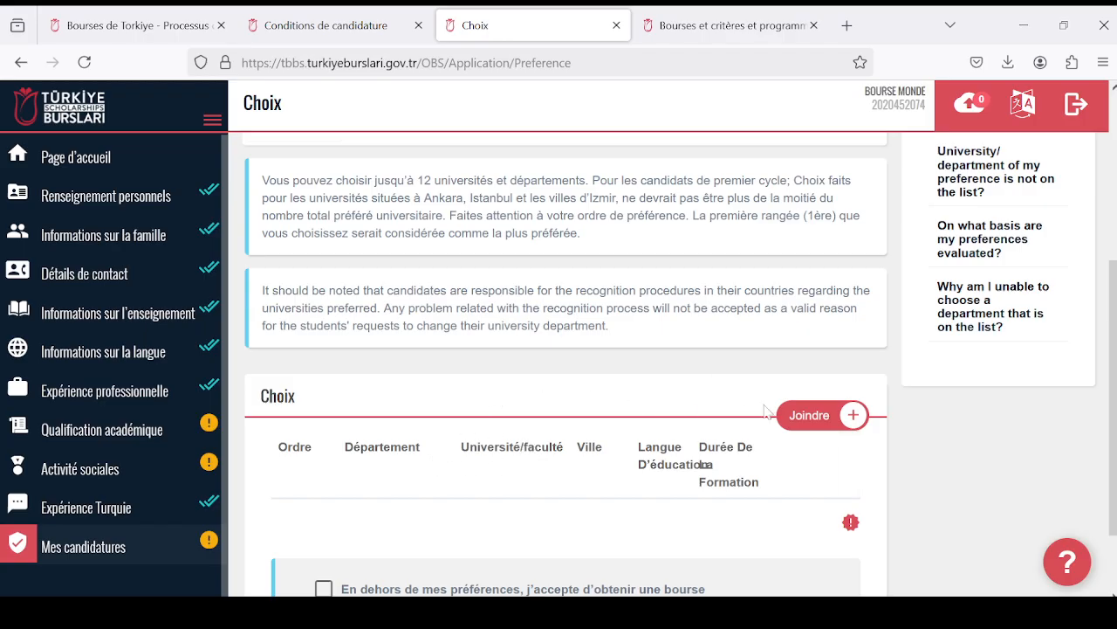
- Start a new preference and expand the İmmunology department to show its universities
{"action": "left_click", "coordinate": [807, 419]}
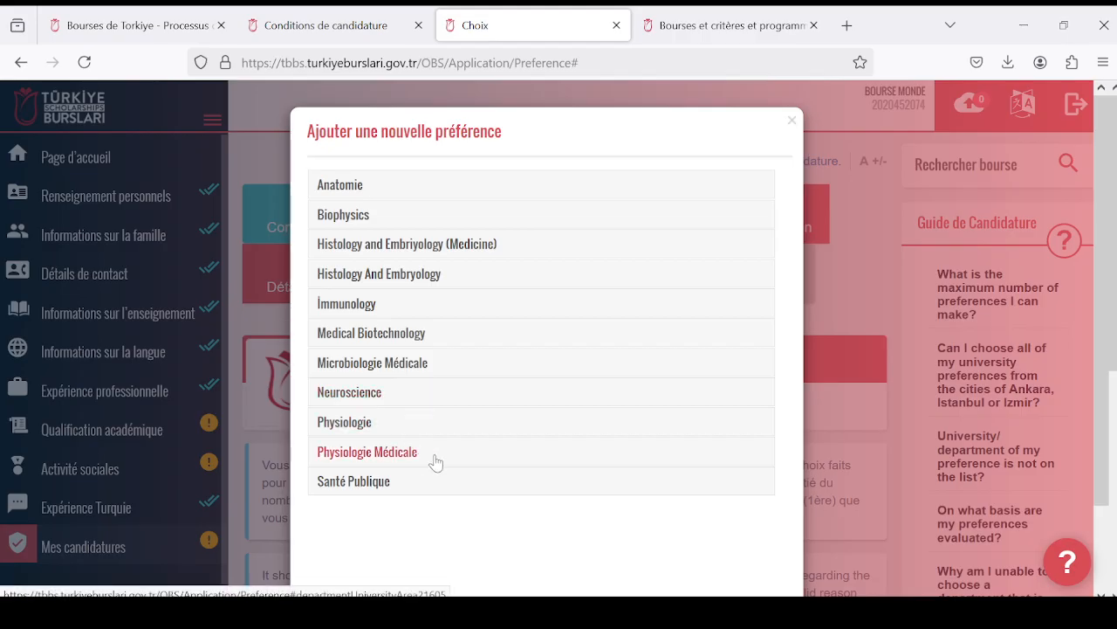
{"action": "scroll", "coordinate": [445, 454], "scroll_direction": "down", "scroll_amount": 2}
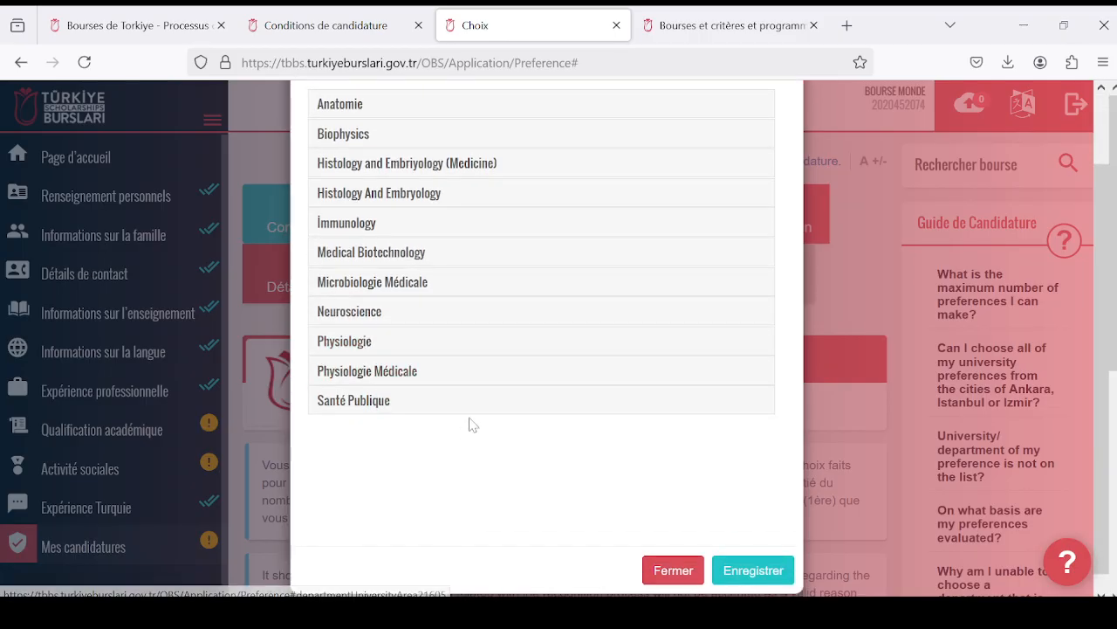
{"action": "scroll", "coordinate": [494, 392], "scroll_direction": "up", "scroll_amount": 2}
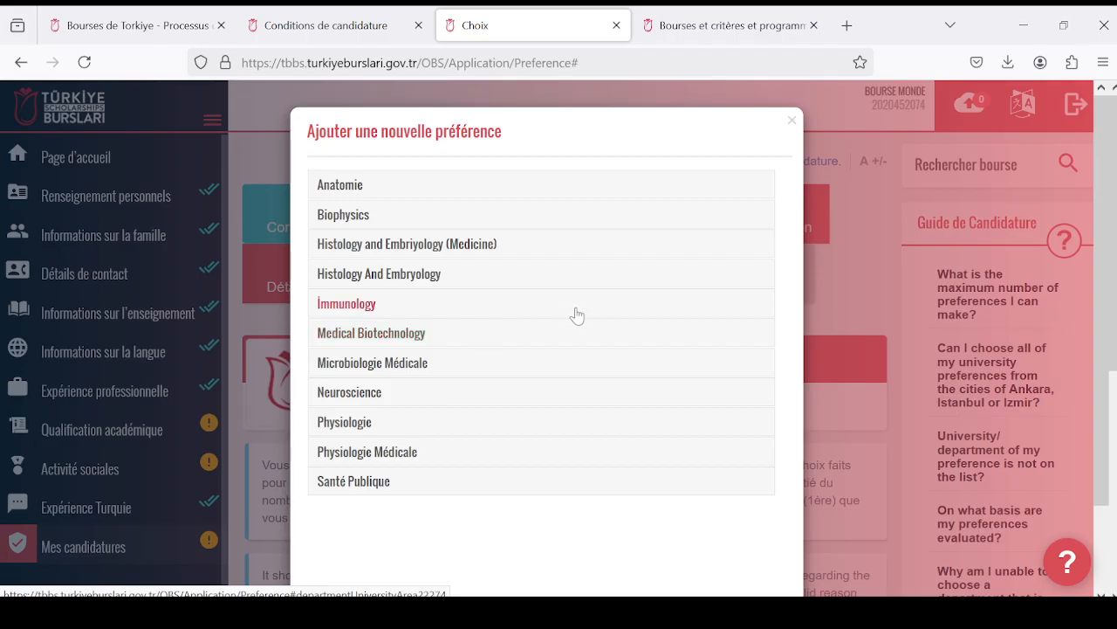
{"action": "left_click", "coordinate": [375, 307]}
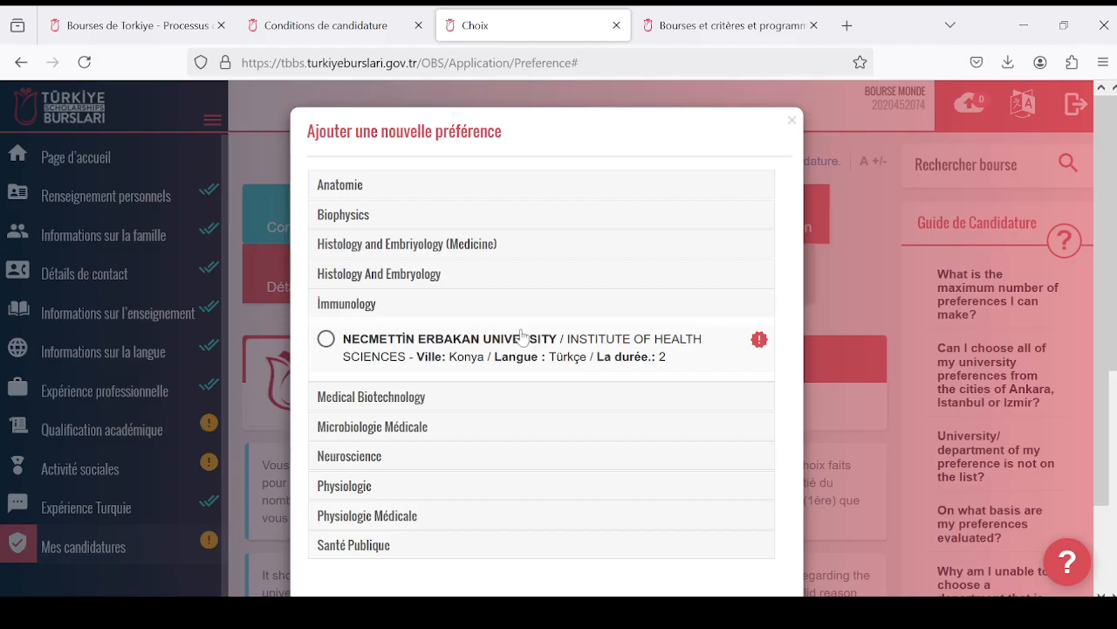
{"action": "scroll", "coordinate": [524, 340], "scroll_direction": "down", "scroll_amount": 2}
{"action": "scroll", "coordinate": [529, 337], "scroll_direction": "up", "scroll_amount": 1}
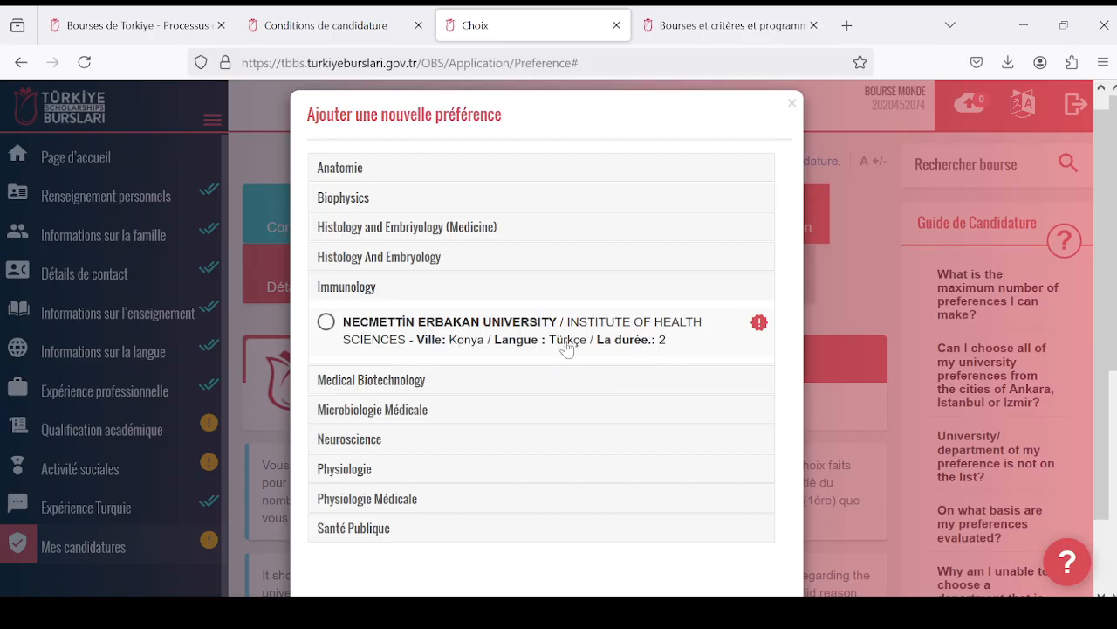
- Check the requirements of Necmettin Erbakan University's İmmunology programme in Konya, and save it as a preference
{"action": "left_click", "coordinate": [761, 331]}
{"action": "scroll", "coordinate": [520, 388], "scroll_direction": "down", "scroll_amount": 1}
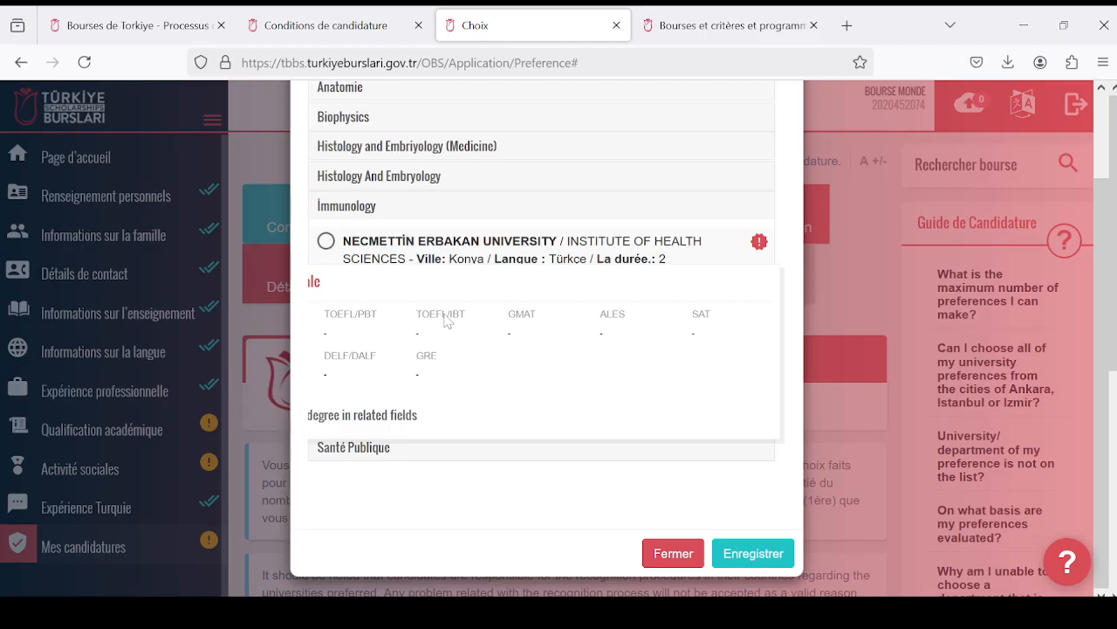
{"action": "left_click", "coordinate": [326, 241]}
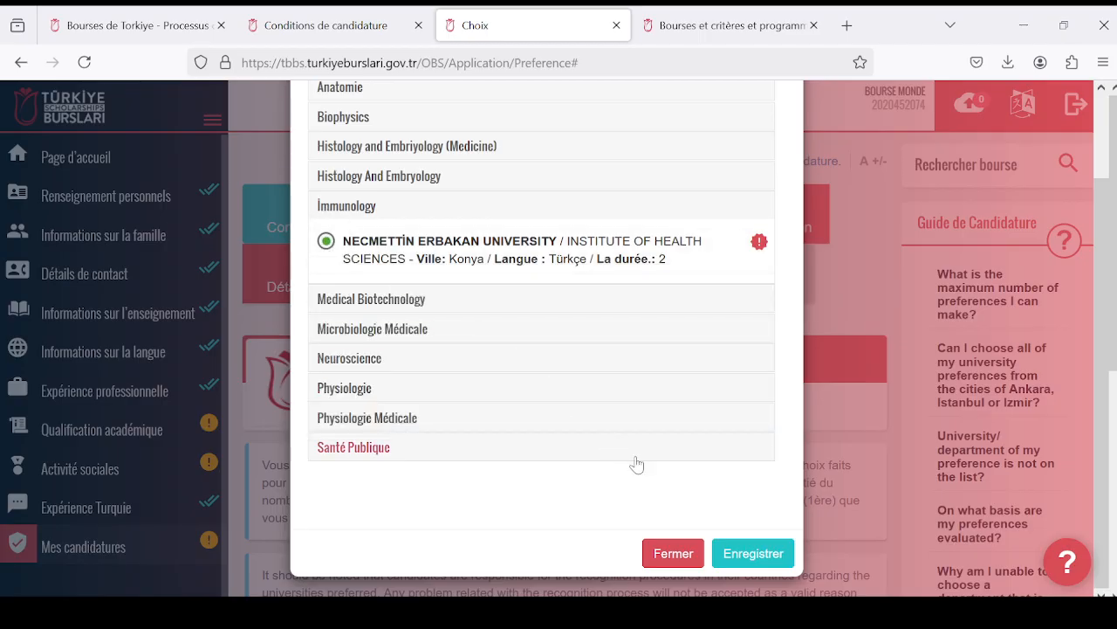
{"action": "left_click", "coordinate": [748, 555]}
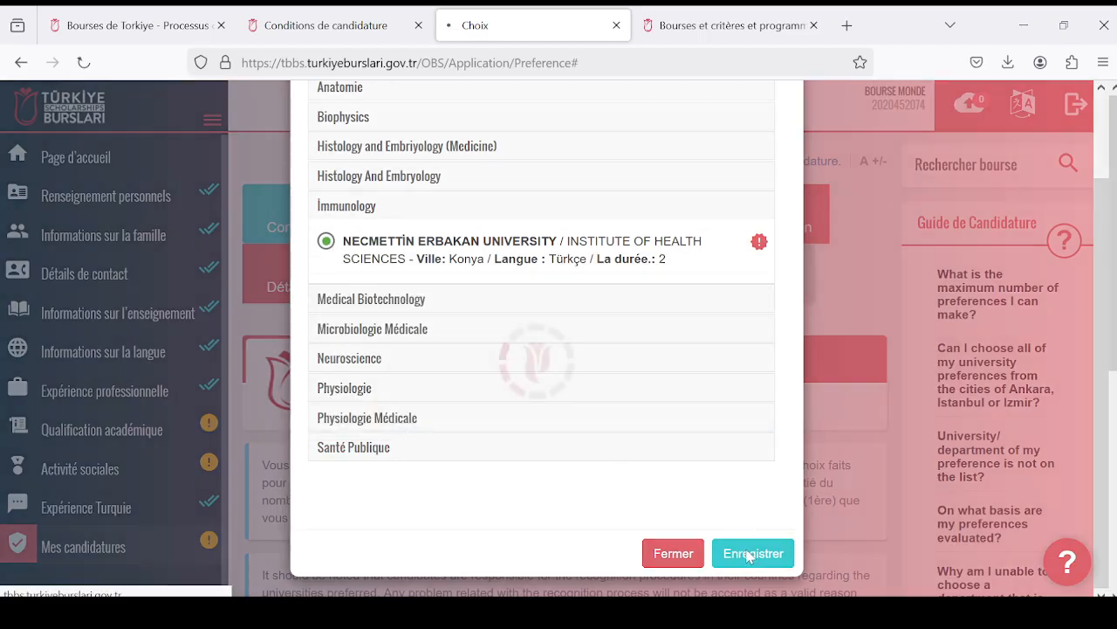
- Start another preference and expand the Microbiologie Médicale department to show its universities
{"action": "scroll", "coordinate": [711, 480], "scroll_direction": "down", "scroll_amount": 5}
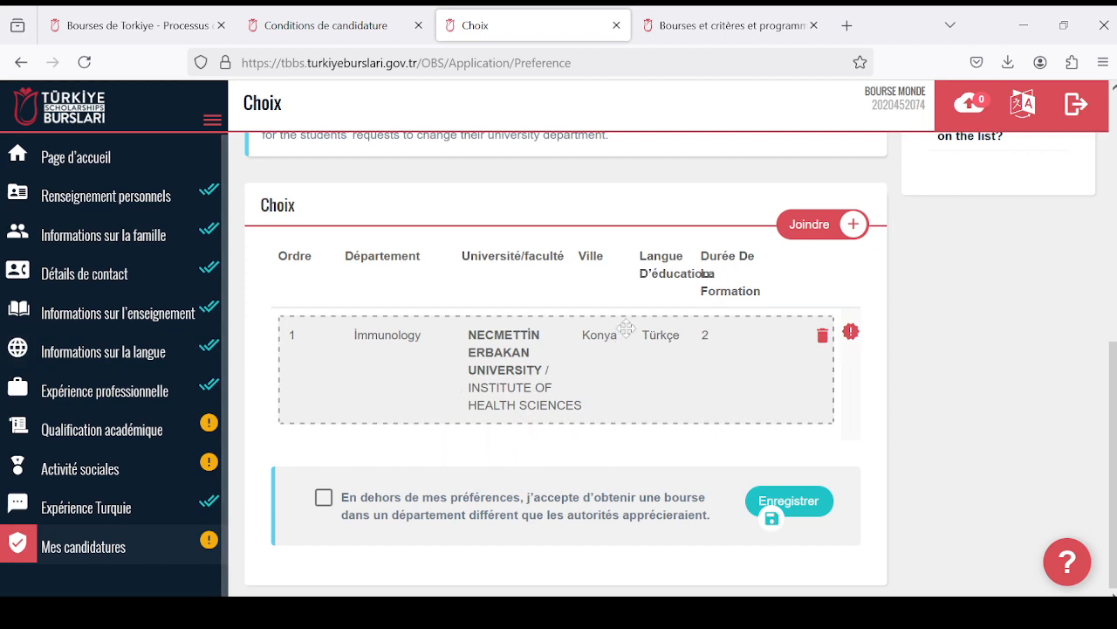
{"action": "left_click", "coordinate": [812, 224]}
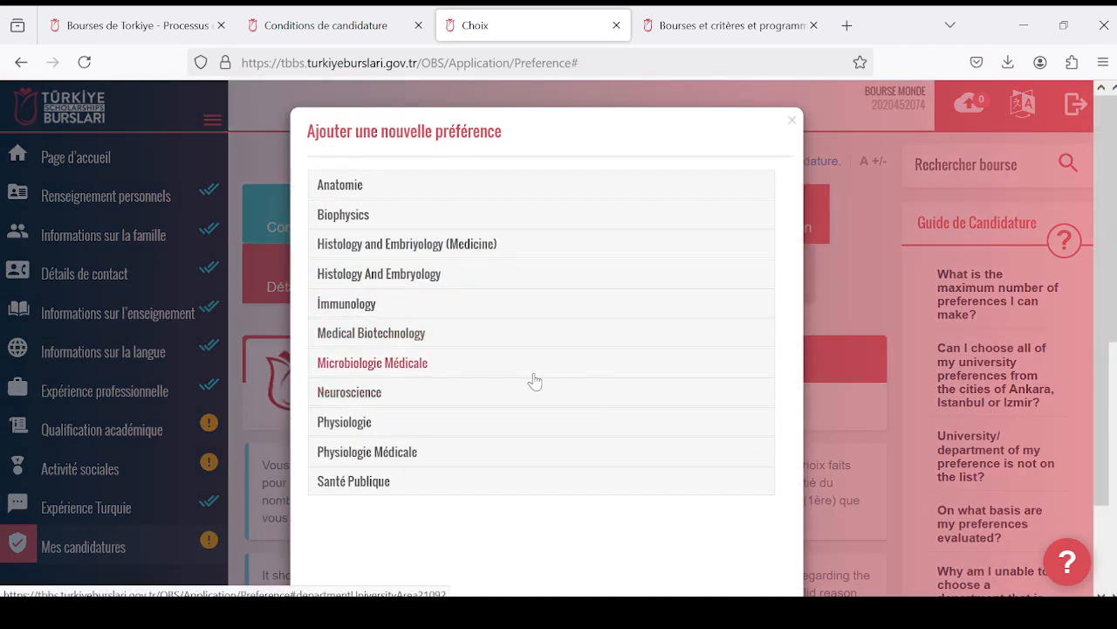
{"action": "scroll", "coordinate": [535, 380], "scroll_direction": "down", "scroll_amount": 2}
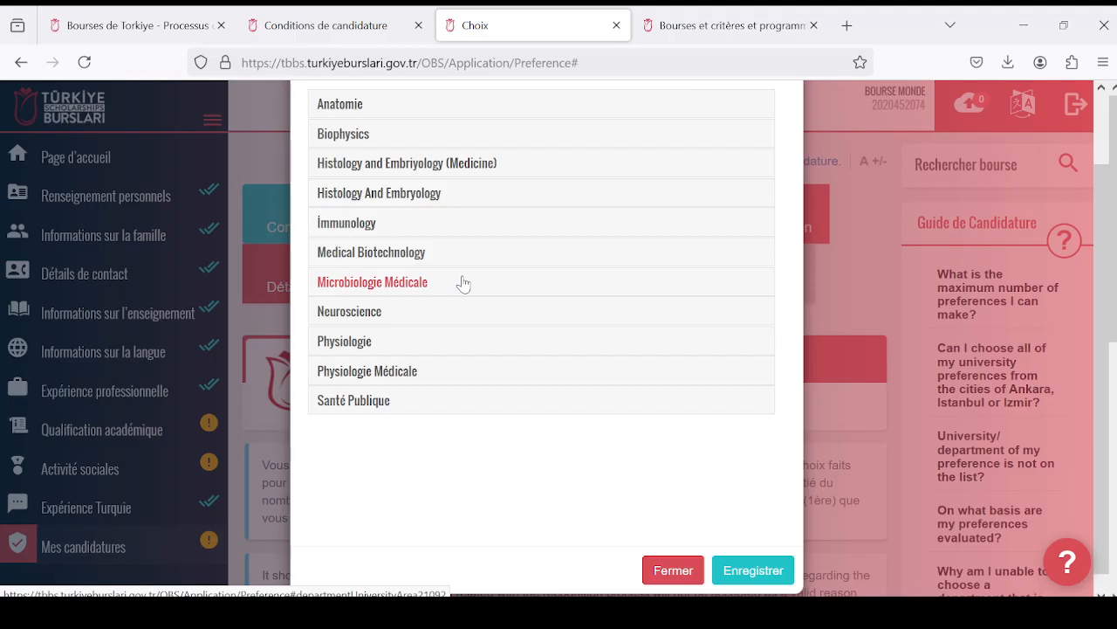
{"action": "scroll", "coordinate": [402, 262], "scroll_direction": "up", "scroll_amount": 2}
{"action": "scroll", "coordinate": [515, 271], "scroll_direction": "down", "scroll_amount": 2}
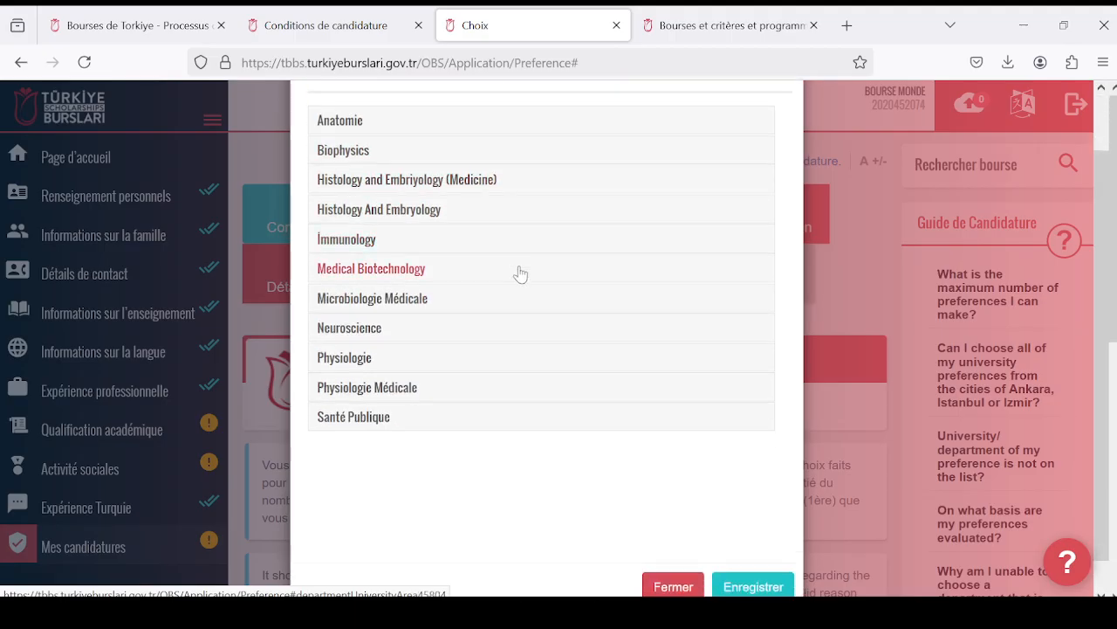
{"action": "scroll", "coordinate": [520, 274], "scroll_direction": "down", "scroll_amount": 1}
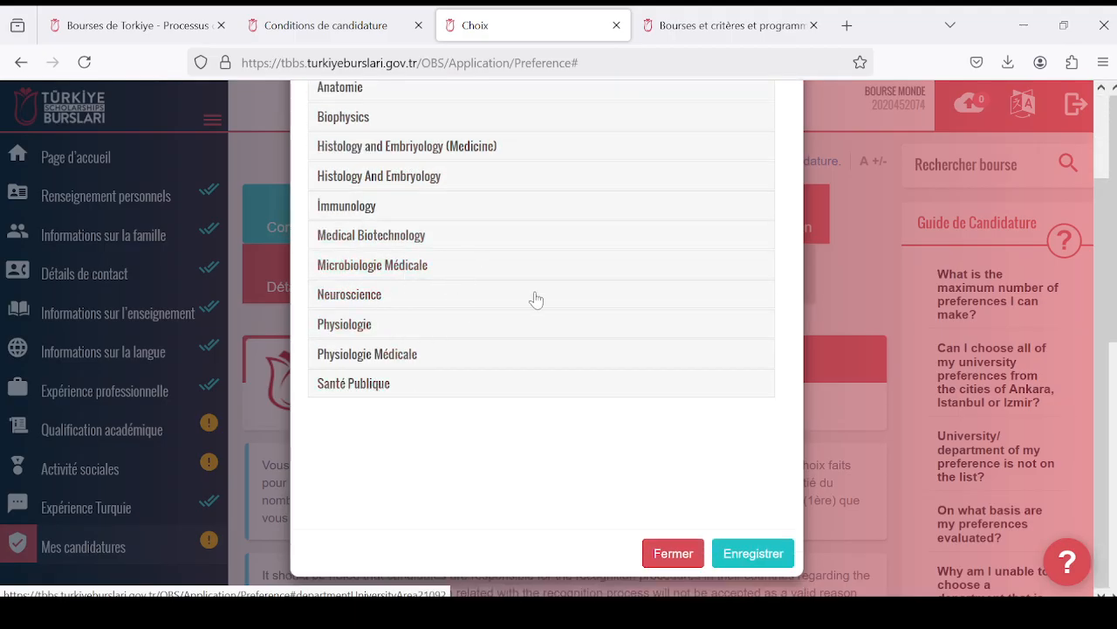
{"action": "left_click", "coordinate": [471, 269]}
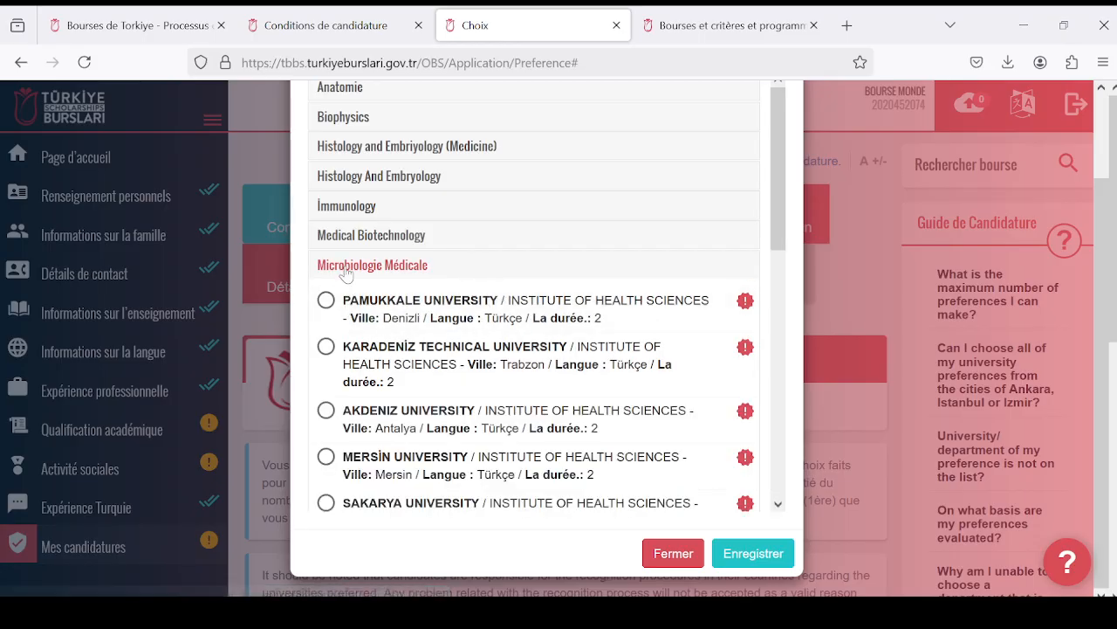
- Look through the universities offering Microbiologie Médicale, with their cities, teaching languages and durations
{"action": "scroll", "coordinate": [462, 305], "scroll_direction": "down", "scroll_amount": 3}
{"action": "scroll", "coordinate": [467, 320], "scroll_direction": "up", "scroll_amount": 3}
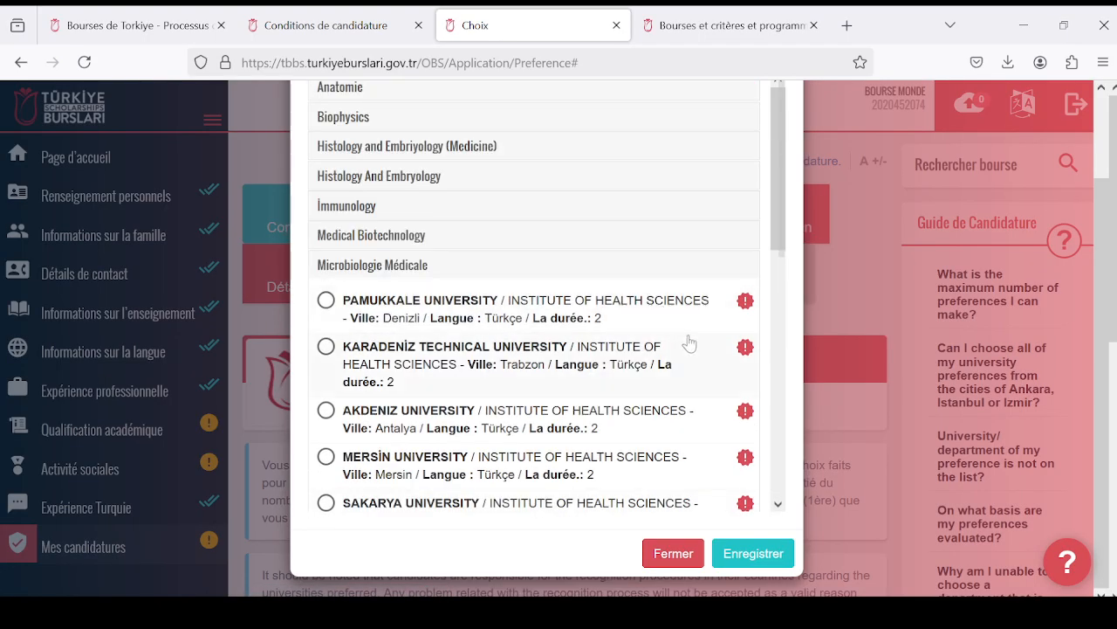
{"action": "scroll", "coordinate": [611, 341], "scroll_direction": "down", "scroll_amount": 2}
{"action": "scroll", "coordinate": [623, 330], "scroll_direction": "down", "scroll_amount": 2}
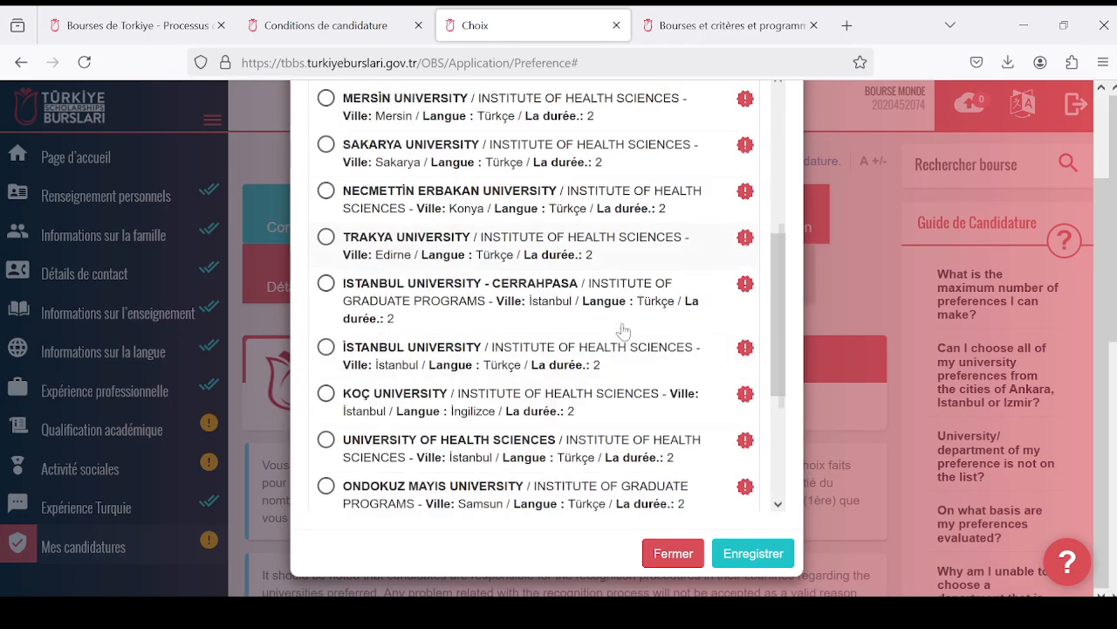
{"action": "scroll", "coordinate": [624, 330], "scroll_direction": "down", "scroll_amount": 3}
{"action": "scroll", "coordinate": [609, 340], "scroll_direction": "down", "scroll_amount": 1}
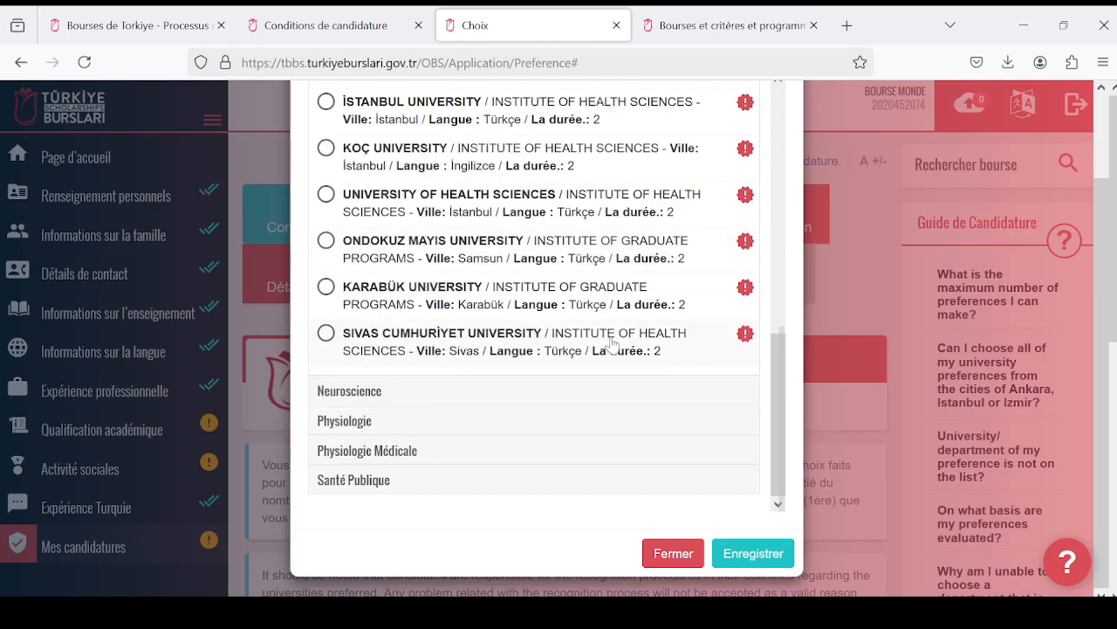
{"action": "scroll", "coordinate": [615, 342], "scroll_direction": "up", "scroll_amount": 2}
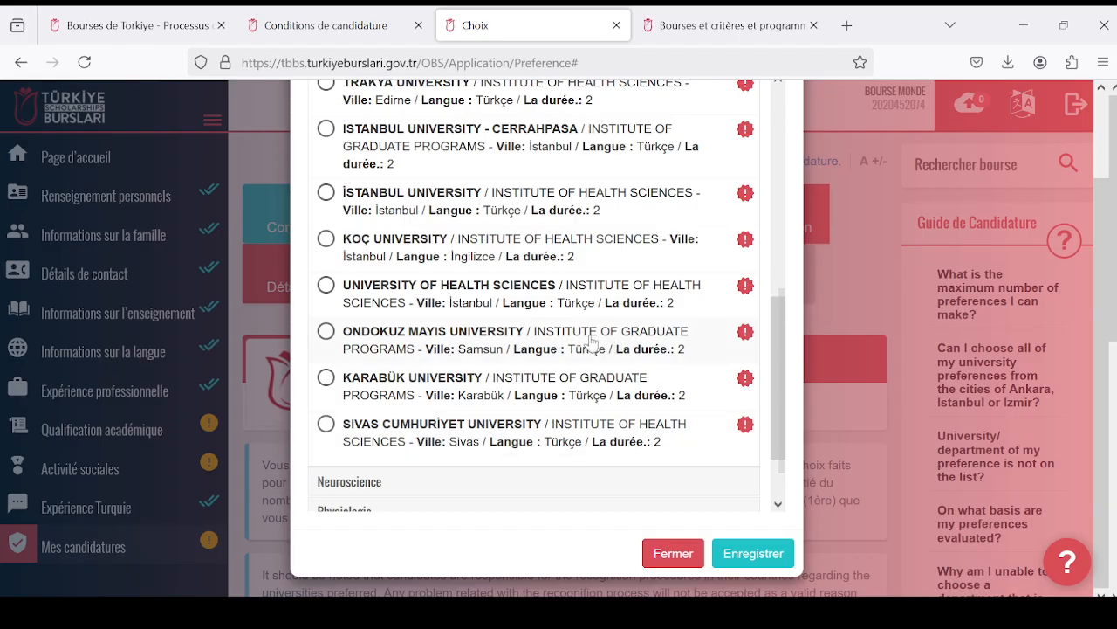
{"action": "scroll", "coordinate": [594, 341], "scroll_direction": "up", "scroll_amount": 5}
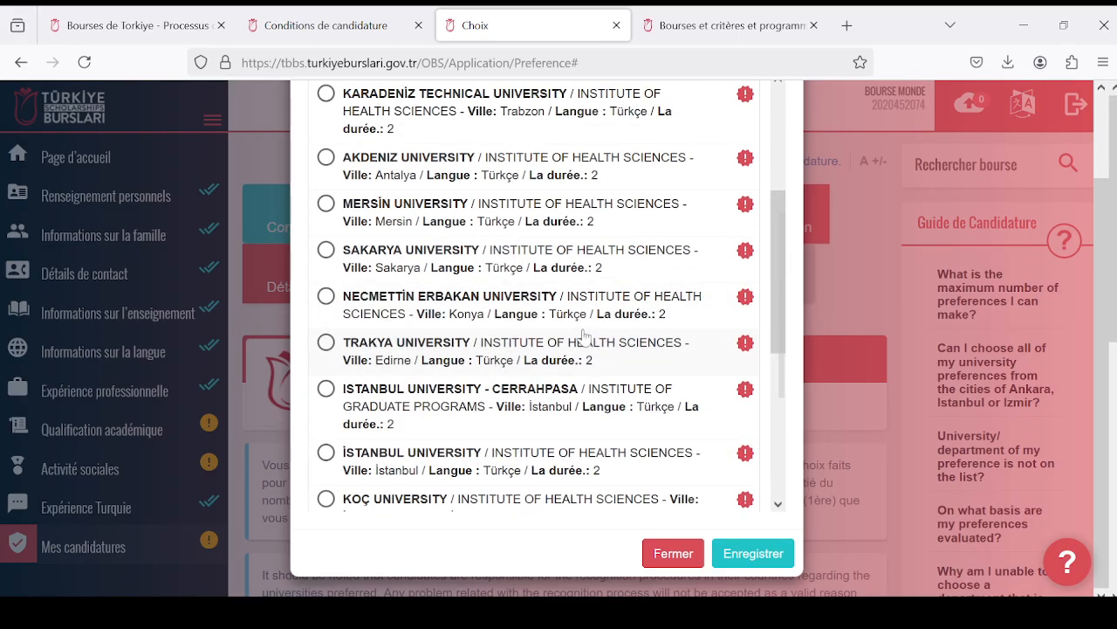
{"action": "scroll", "coordinate": [583, 338], "scroll_direction": "down", "scroll_amount": 3}
{"action": "scroll", "coordinate": [580, 338], "scroll_direction": "down", "scroll_amount": 3}
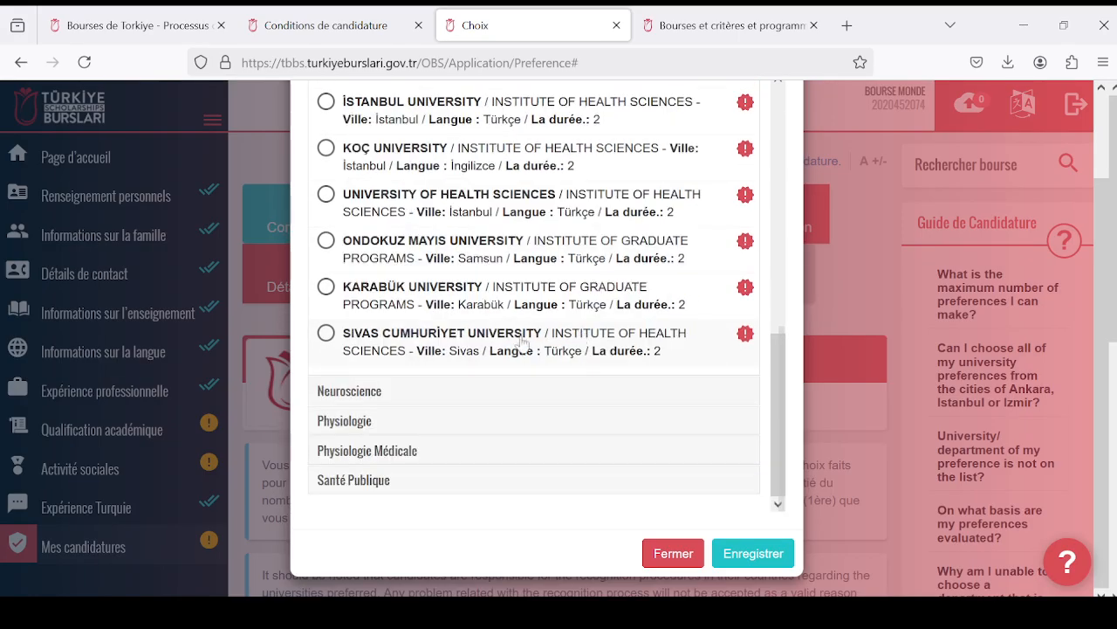
- Compare the universities offered under the Neuroscience, Physiologie and Physiologie Médicale departments
{"action": "left_click", "coordinate": [349, 397]}
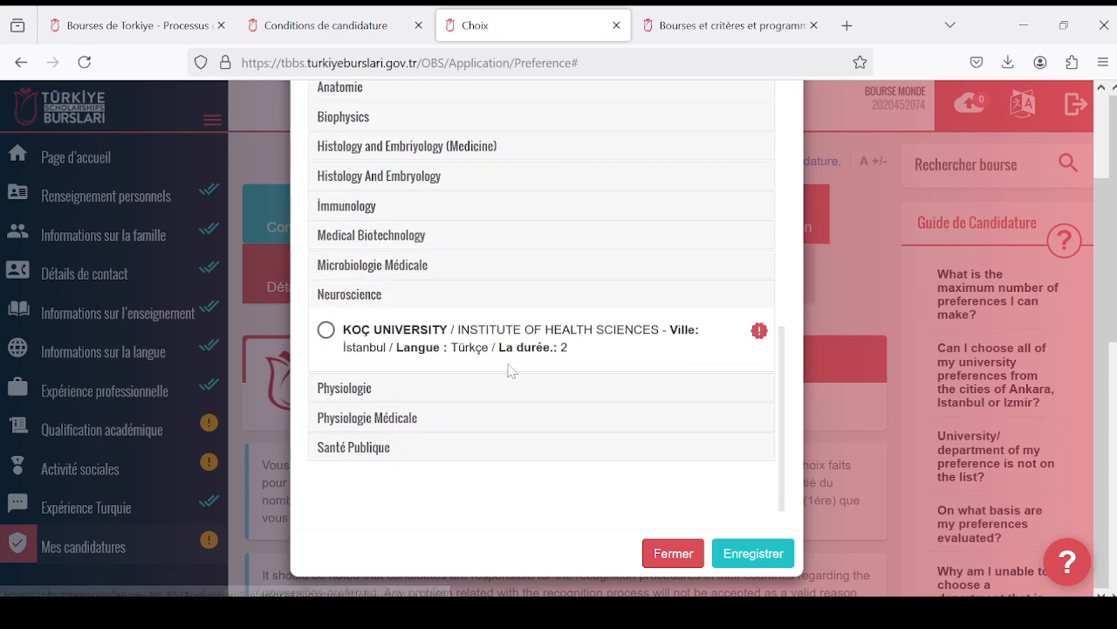
{"action": "left_click", "coordinate": [400, 392]}
{"action": "scroll", "coordinate": [502, 409], "scroll_direction": "down", "scroll_amount": 4}
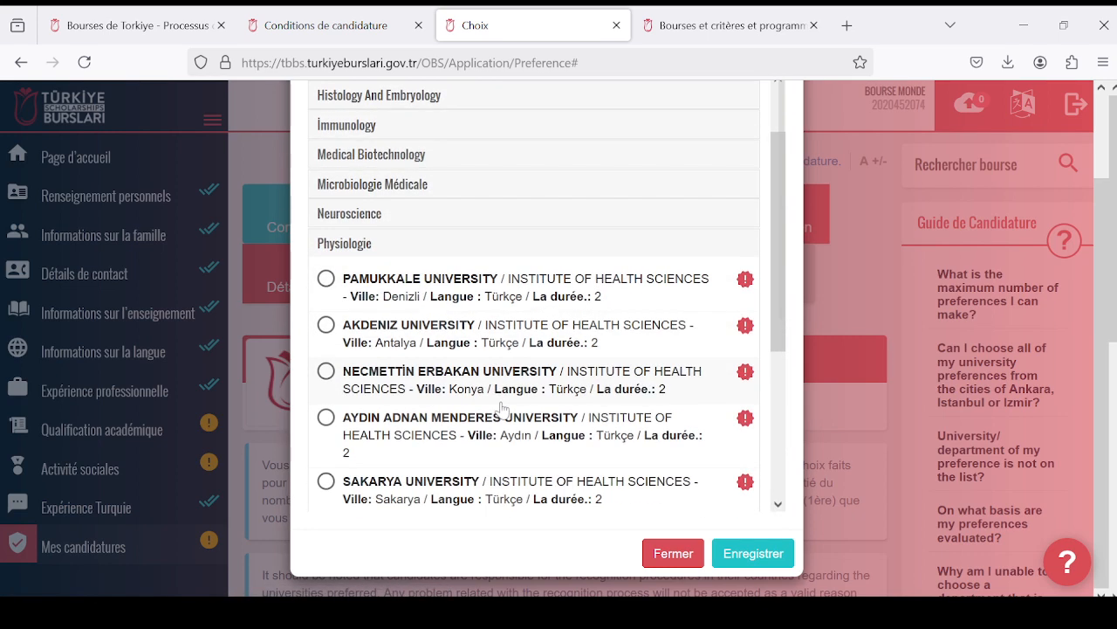
{"action": "scroll", "coordinate": [502, 432], "scroll_direction": "down", "scroll_amount": 4}
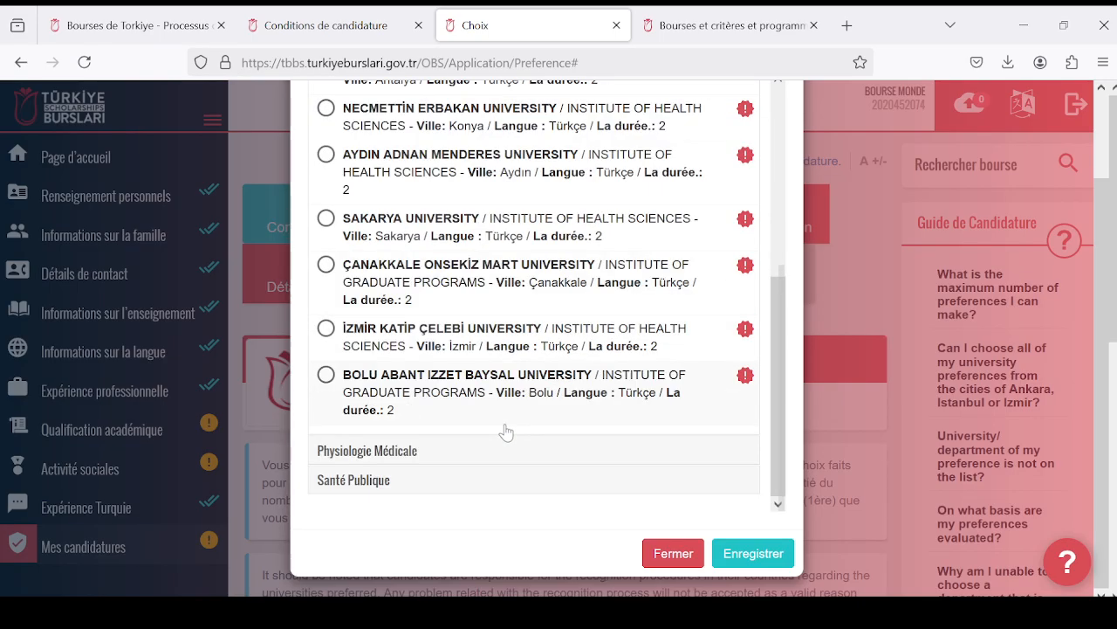
{"action": "left_click", "coordinate": [406, 463]}
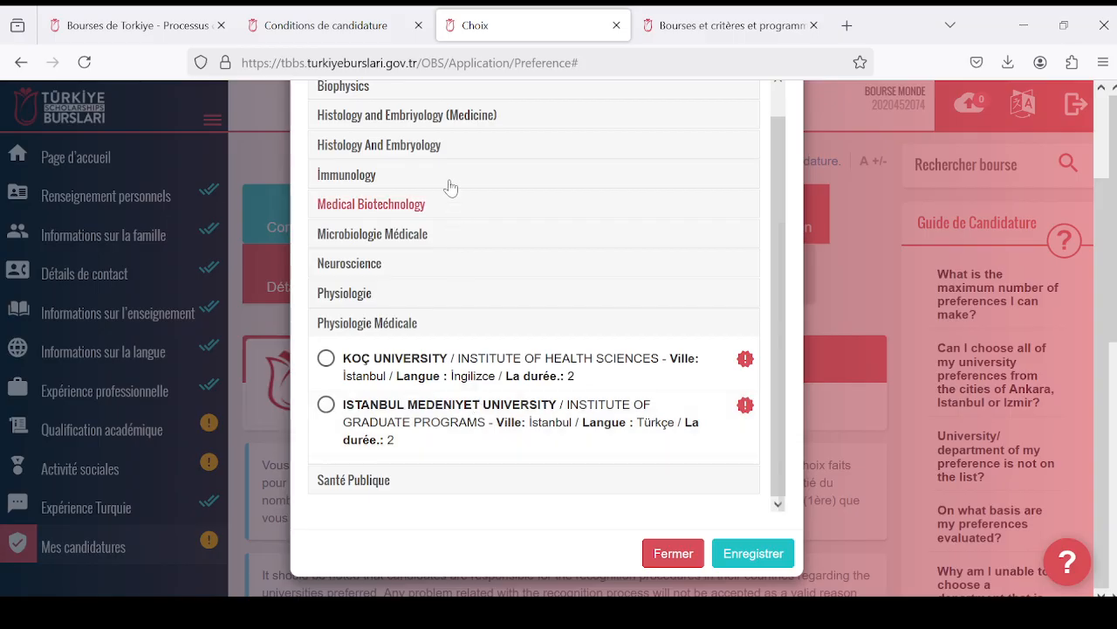
- Look at the universities offered under Histology And Embryology, Anatomie and Biophysics
{"action": "left_click", "coordinate": [448, 147]}
{"action": "scroll", "coordinate": [524, 306], "scroll_direction": "up", "scroll_amount": 5}
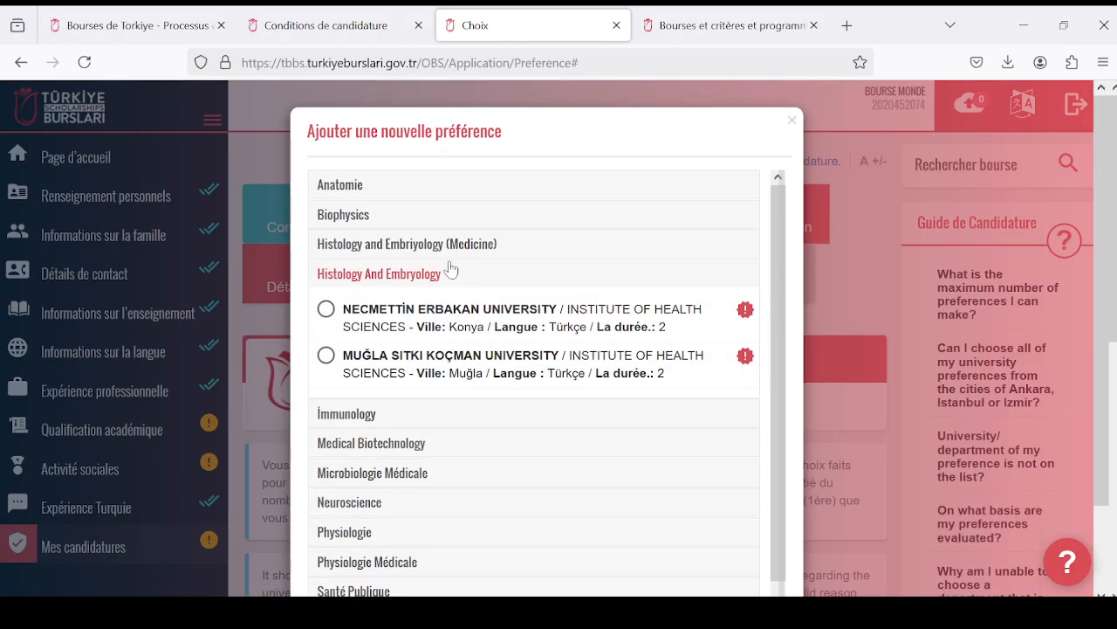
{"action": "left_click", "coordinate": [437, 187]}
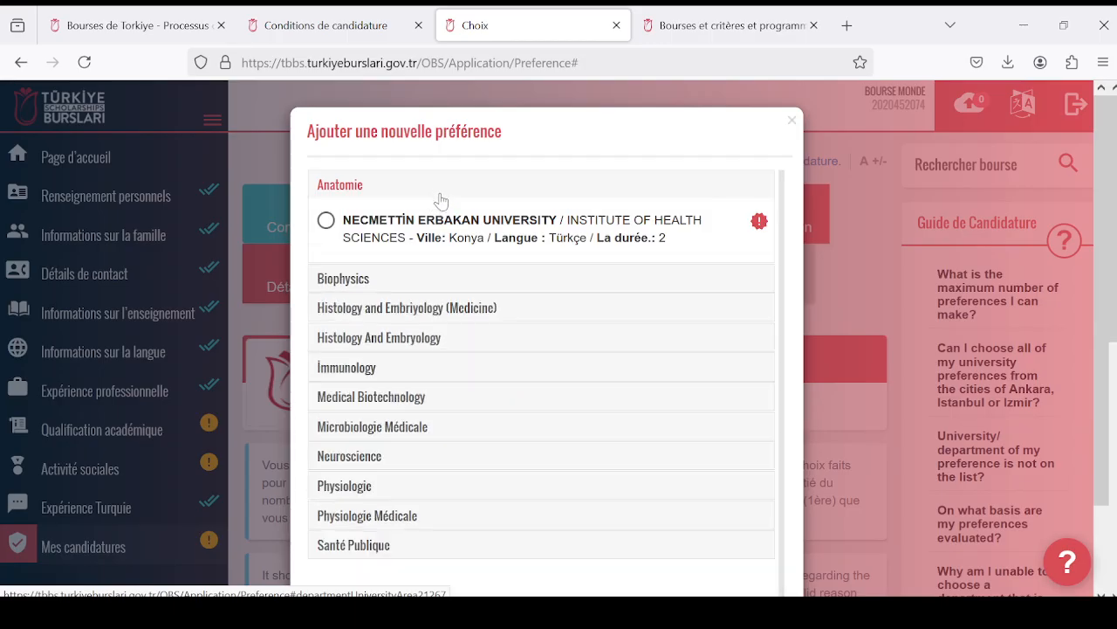
{"action": "left_click", "coordinate": [407, 279]}
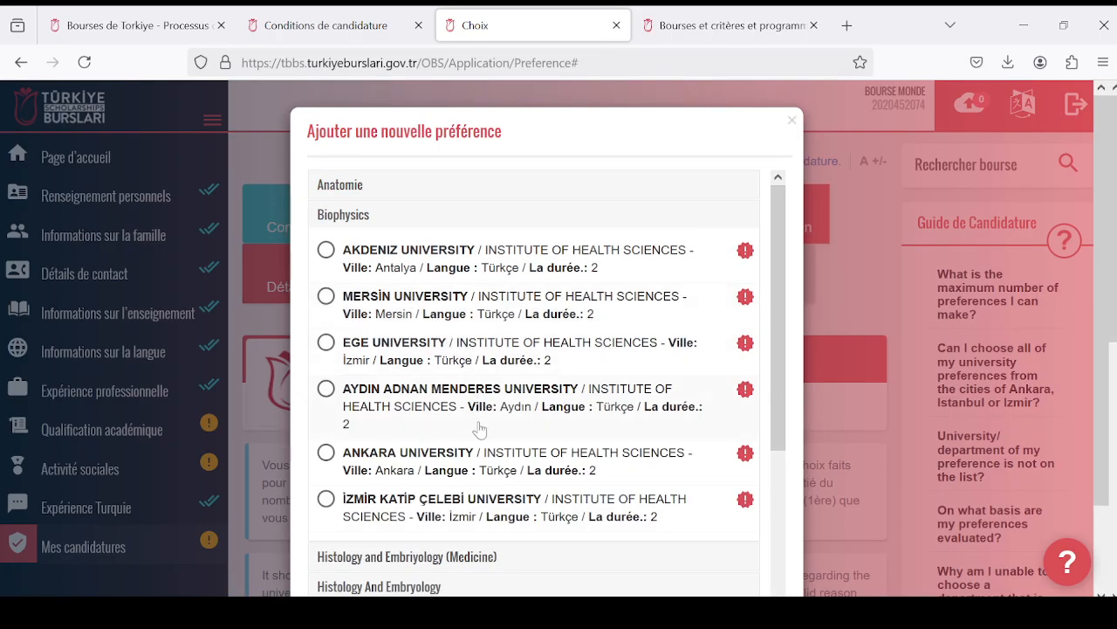
{"action": "scroll", "coordinate": [486, 471], "scroll_direction": "down", "scroll_amount": 2}
{"action": "scroll", "coordinate": [487, 467], "scroll_direction": "down", "scroll_amount": 3}
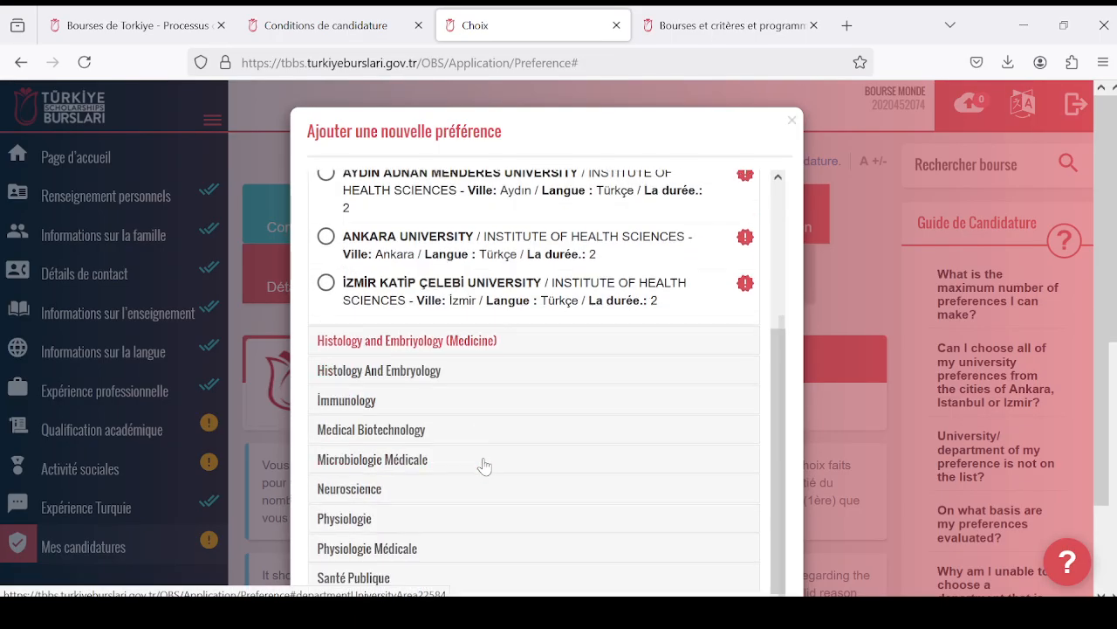
- Check the requirements of Necmettin Erbakan University's Histology And Embryology programme in Konya, and collapse that department
{"action": "left_click", "coordinate": [472, 371]}
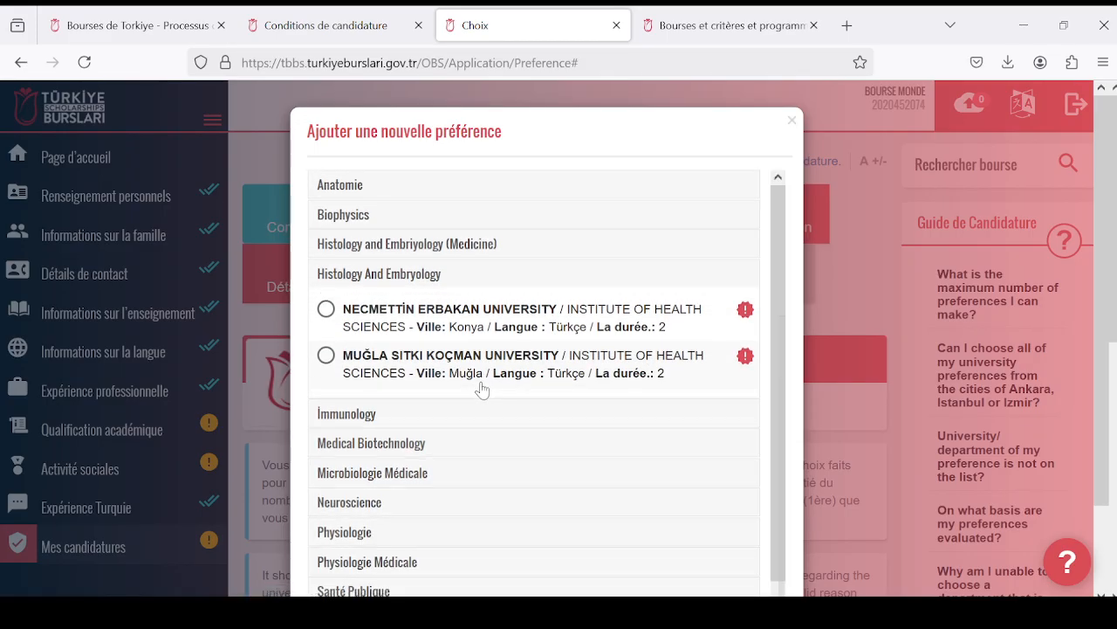
{"action": "left_click", "coordinate": [746, 309]}
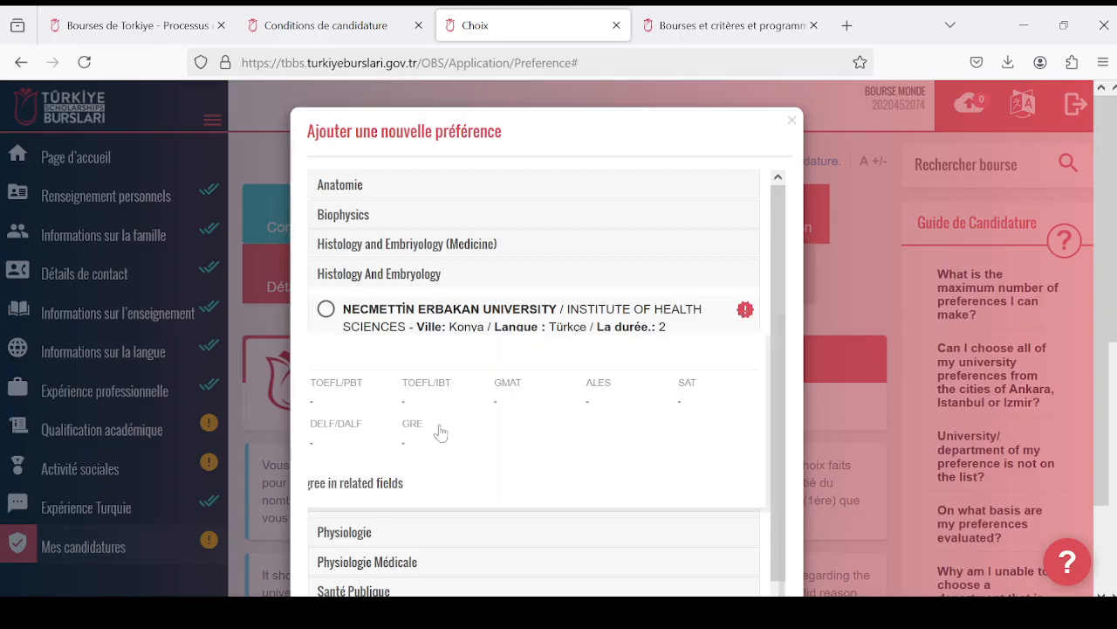
{"action": "left_click", "coordinate": [424, 271]}
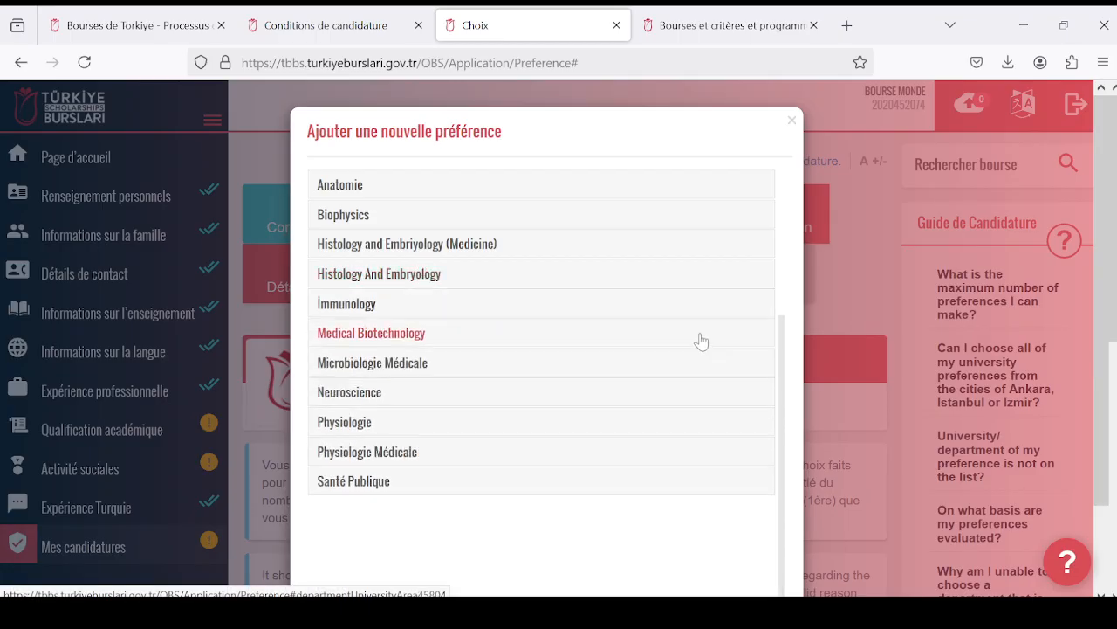
- Check the Microbiologie Médicale requirements at Necmettin Erbakan University and at Koç University, including the language and GRE scores
{"action": "left_click", "coordinate": [425, 362]}
{"action": "scroll", "coordinate": [636, 416], "scroll_direction": "down", "scroll_amount": 3}
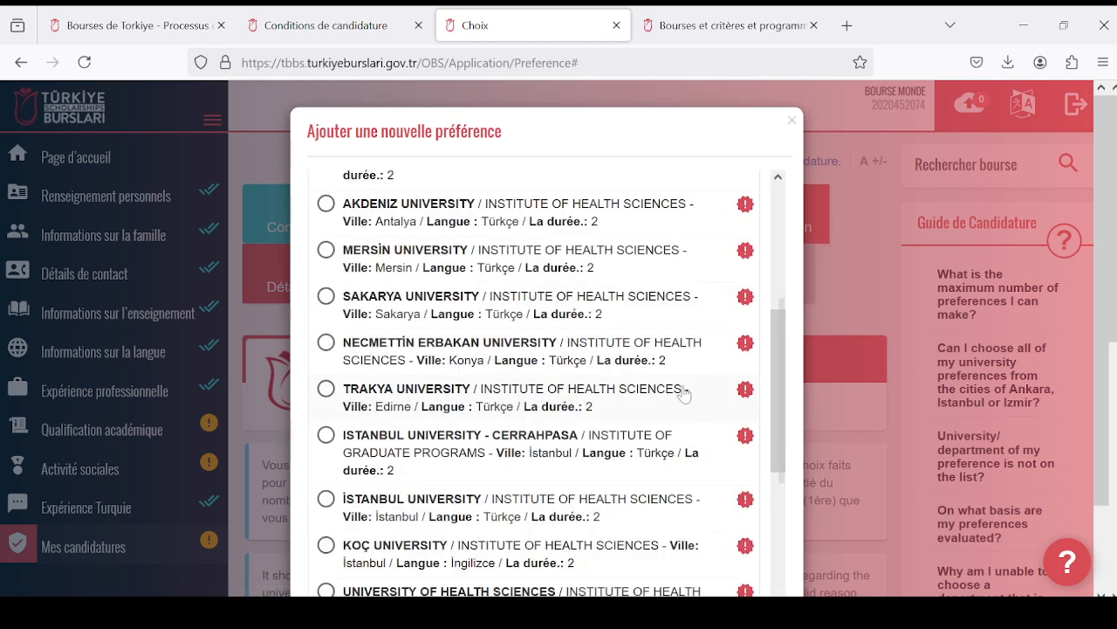
{"action": "left_click", "coordinate": [742, 344]}
{"action": "scroll", "coordinate": [622, 423], "scroll_direction": "down", "scroll_amount": 2}
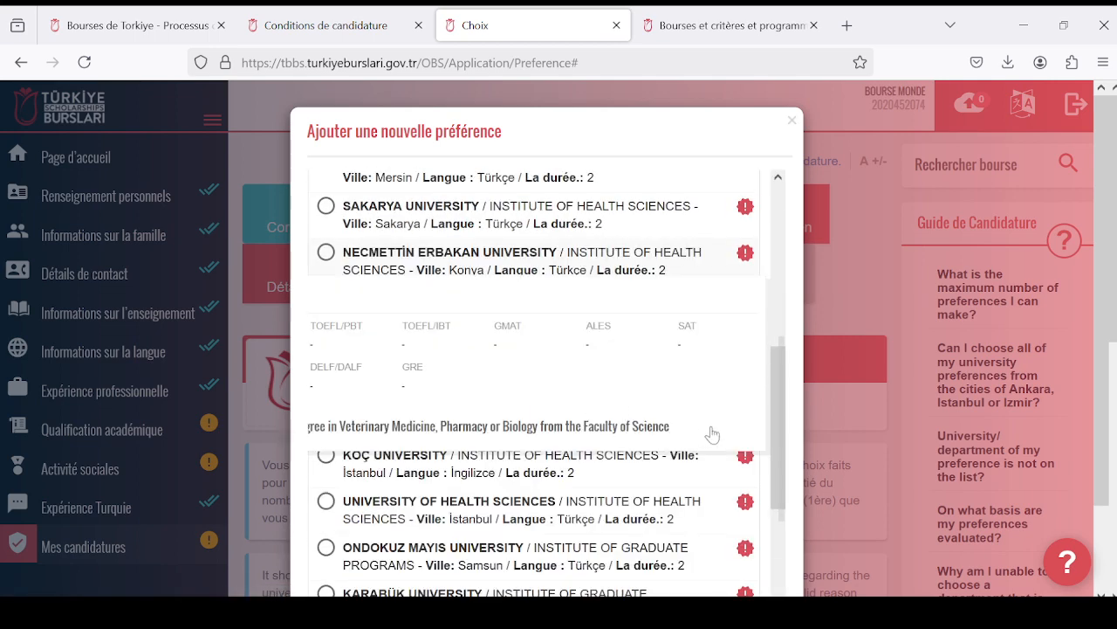
{"action": "left_click", "coordinate": [742, 457]}
{"action": "left_click", "coordinate": [744, 456]}
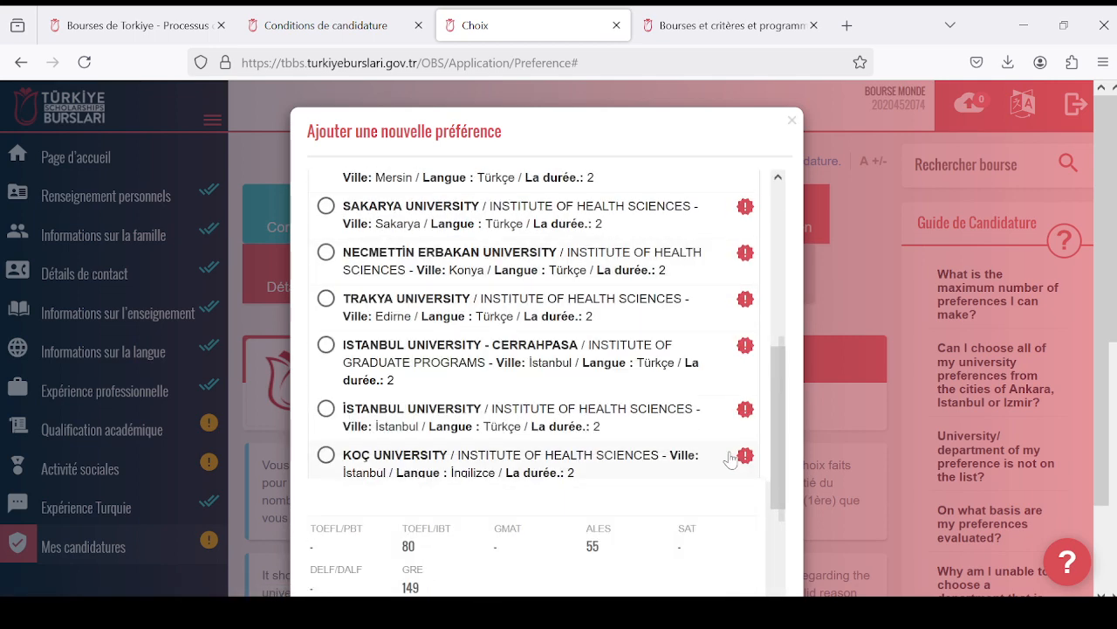
{"action": "scroll", "coordinate": [725, 462], "scroll_direction": "down", "scroll_amount": 3}
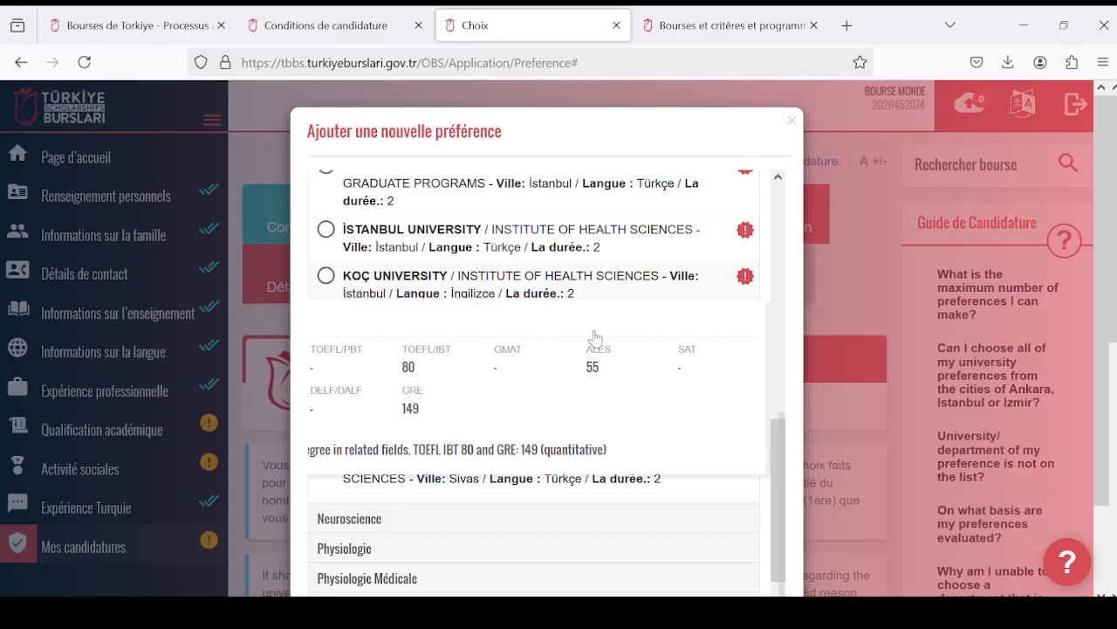
- Check the requirements of Pamukkale University's Microbiologie Médicale programme in Denizli and select that programme
{"action": "scroll", "coordinate": [649, 335], "scroll_direction": "up", "scroll_amount": 2}
{"action": "scroll", "coordinate": [589, 341], "scroll_direction": "up", "scroll_amount": 5}
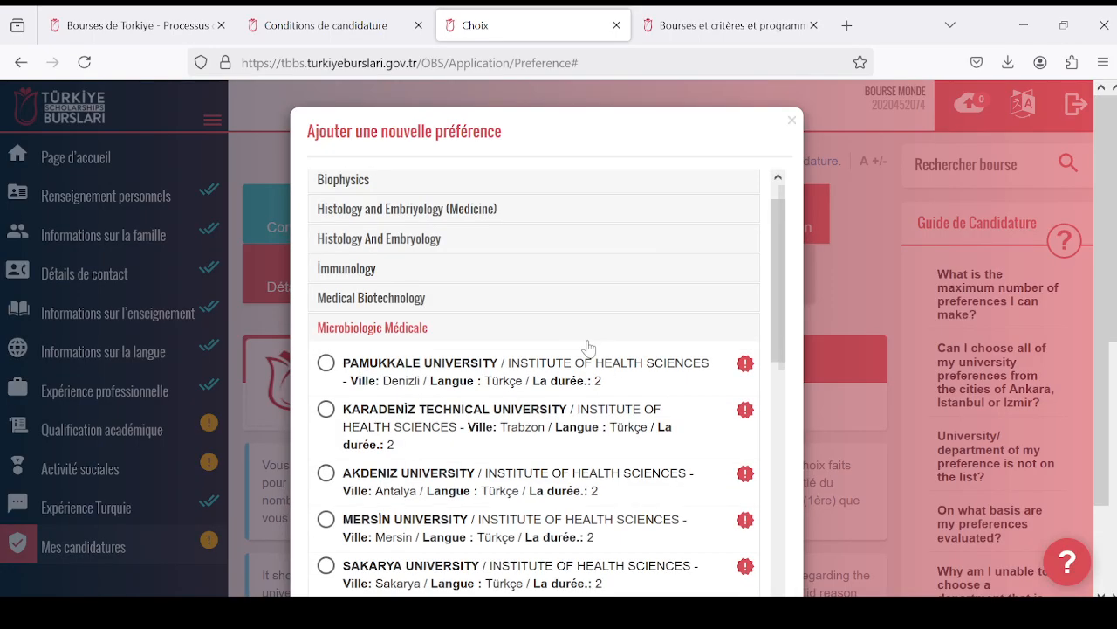
{"action": "scroll", "coordinate": [599, 349], "scroll_direction": "down", "scroll_amount": 3}
{"action": "scroll", "coordinate": [609, 351], "scroll_direction": "up", "scroll_amount": 3}
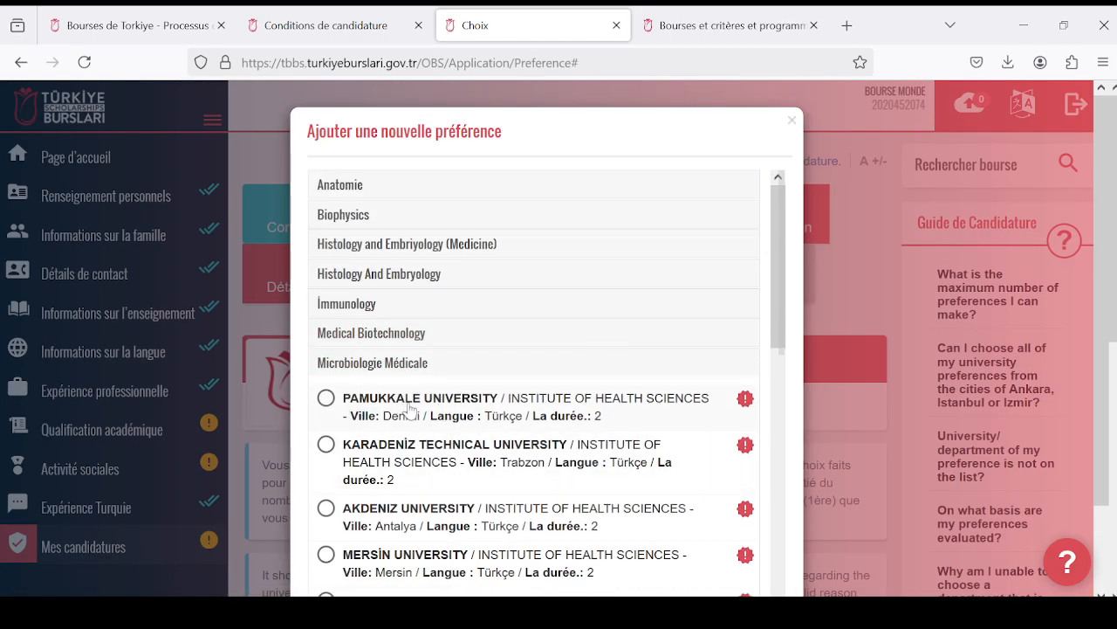
{"action": "left_click", "coordinate": [747, 400]}
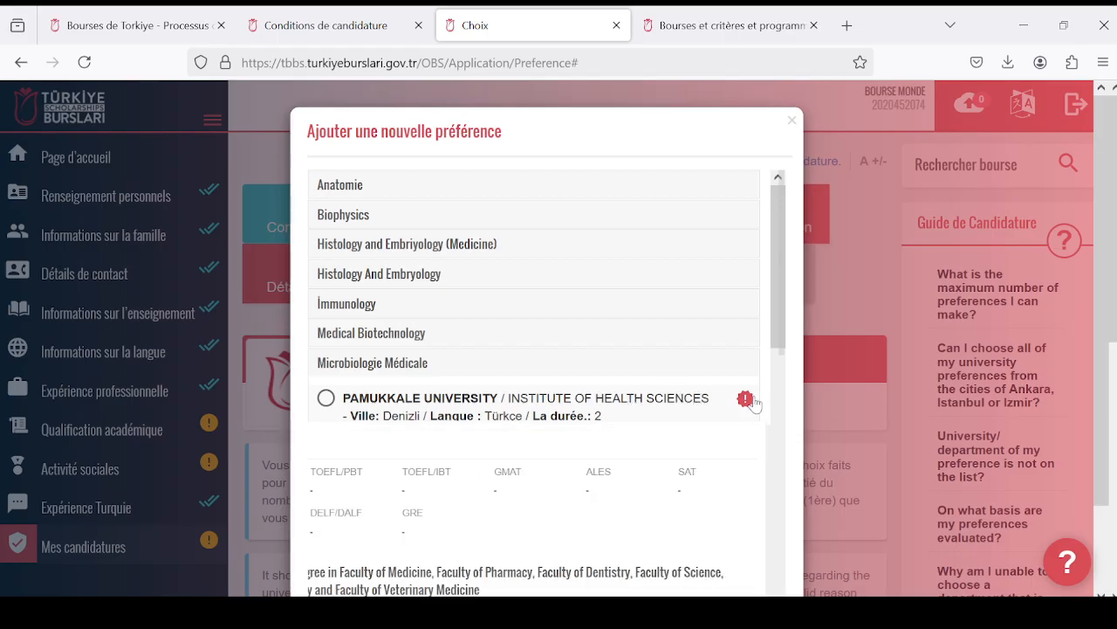
{"action": "scroll", "coordinate": [743, 399], "scroll_direction": "down", "scroll_amount": 1}
{"action": "left_click", "coordinate": [334, 311]}
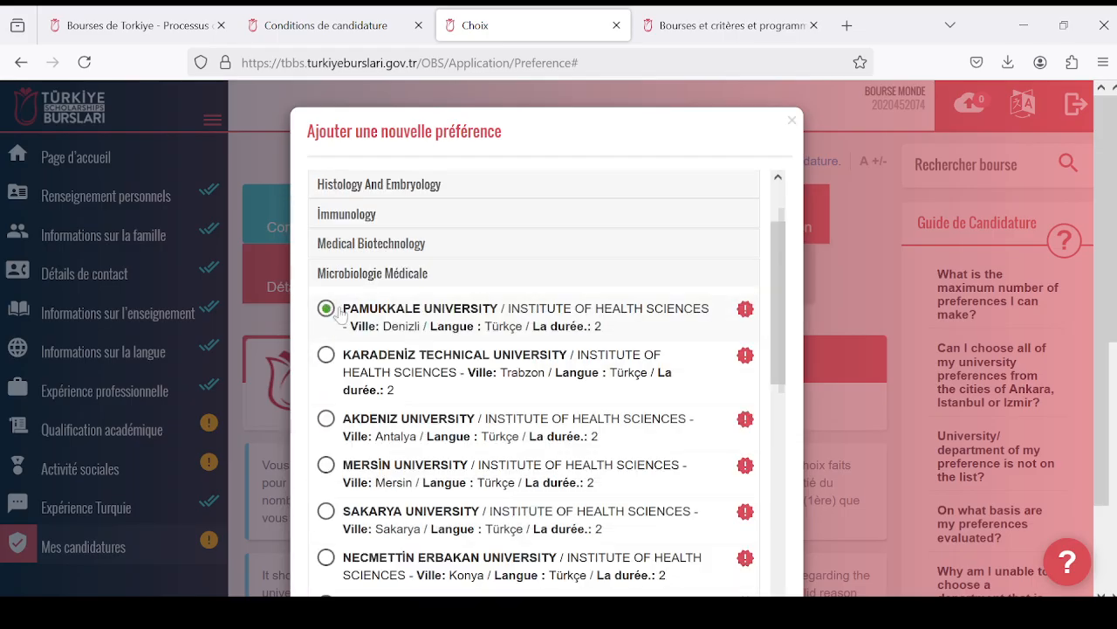
- Select Sakarya University's Microbiologie Médicale programme, save it as a preference, and view it in the Choix table
{"action": "scroll", "coordinate": [332, 323], "scroll_direction": "down", "scroll_amount": 2}
{"action": "left_click", "coordinate": [327, 333]}
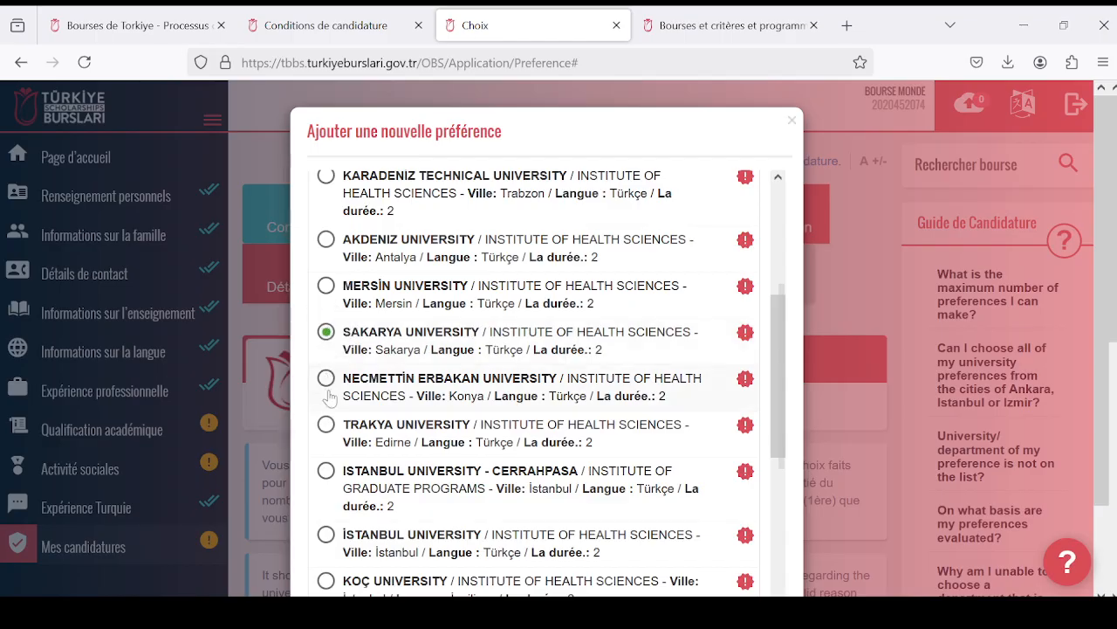
{"action": "scroll", "coordinate": [589, 443], "scroll_direction": "down", "scroll_amount": 5}
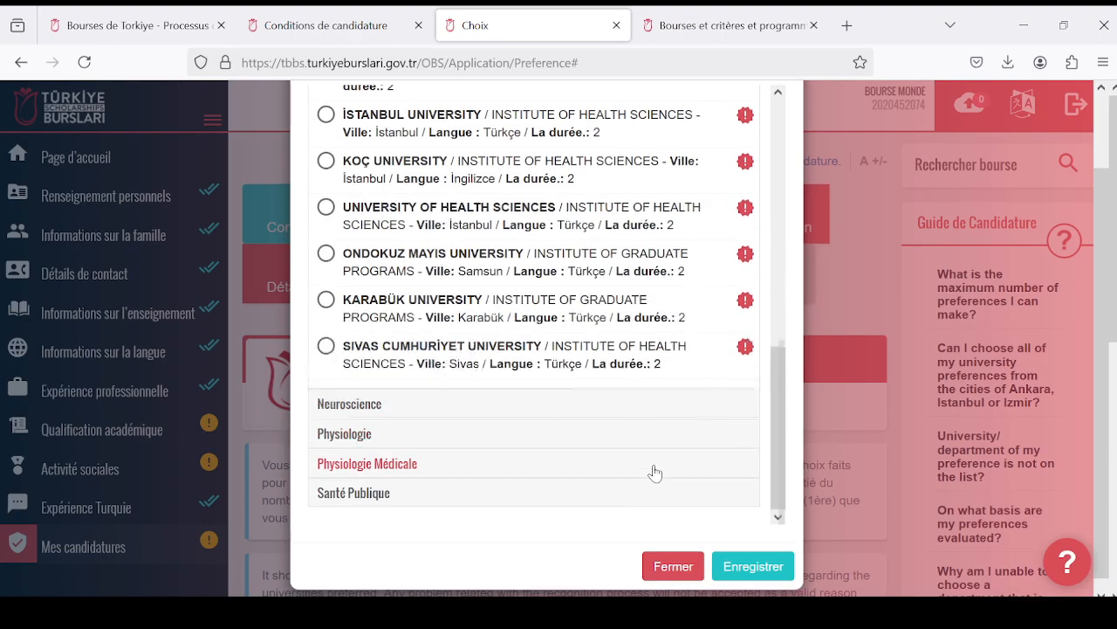
{"action": "left_click", "coordinate": [751, 553]}
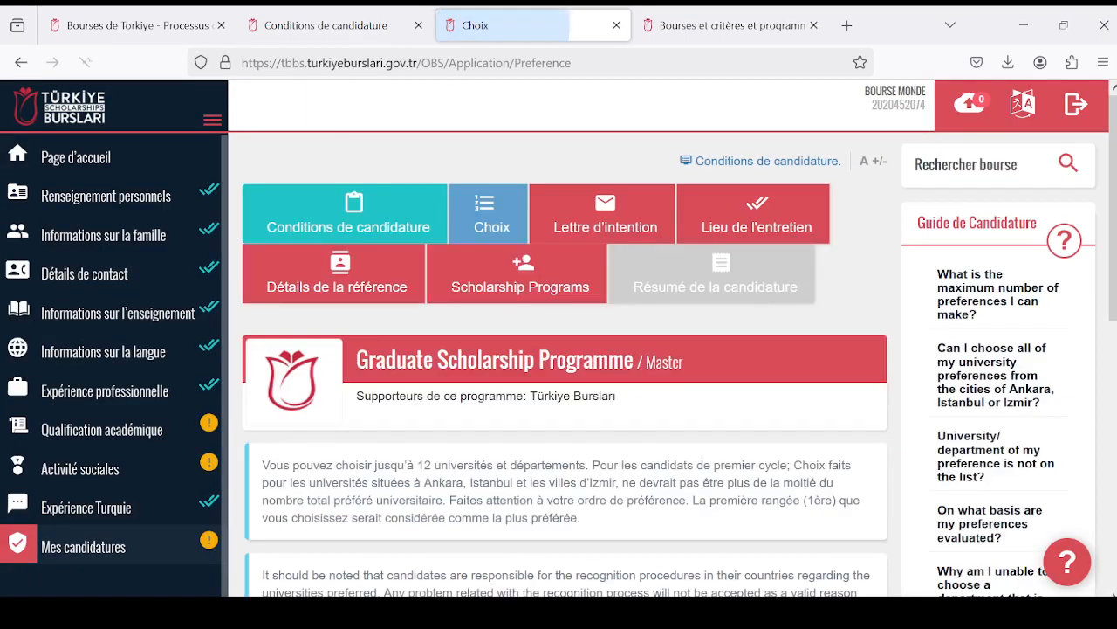
{"action": "scroll", "coordinate": [619, 481], "scroll_direction": "down", "scroll_amount": 6}
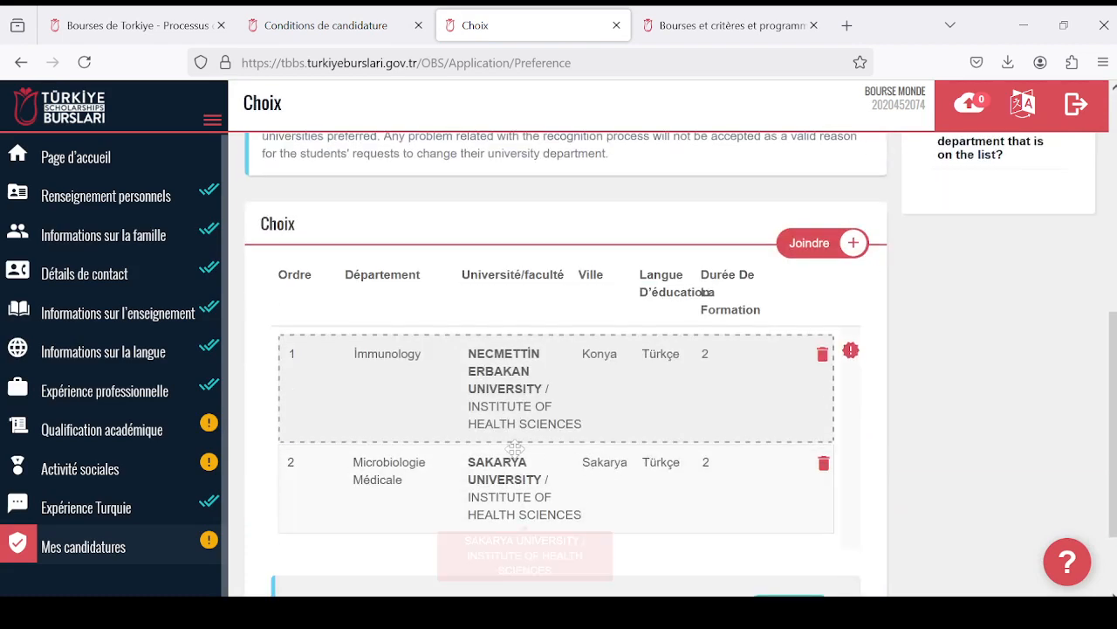
- Reorder the Choix table so that Sakarya University's Microbiologie Médicale ranks first, ahead of Necmettin Erbakan University's Immunology
{"action": "scroll", "coordinate": [425, 433], "scroll_direction": "up", "scroll_amount": 3}
{"action": "scroll", "coordinate": [425, 433], "scroll_direction": "up", "scroll_amount": 1}
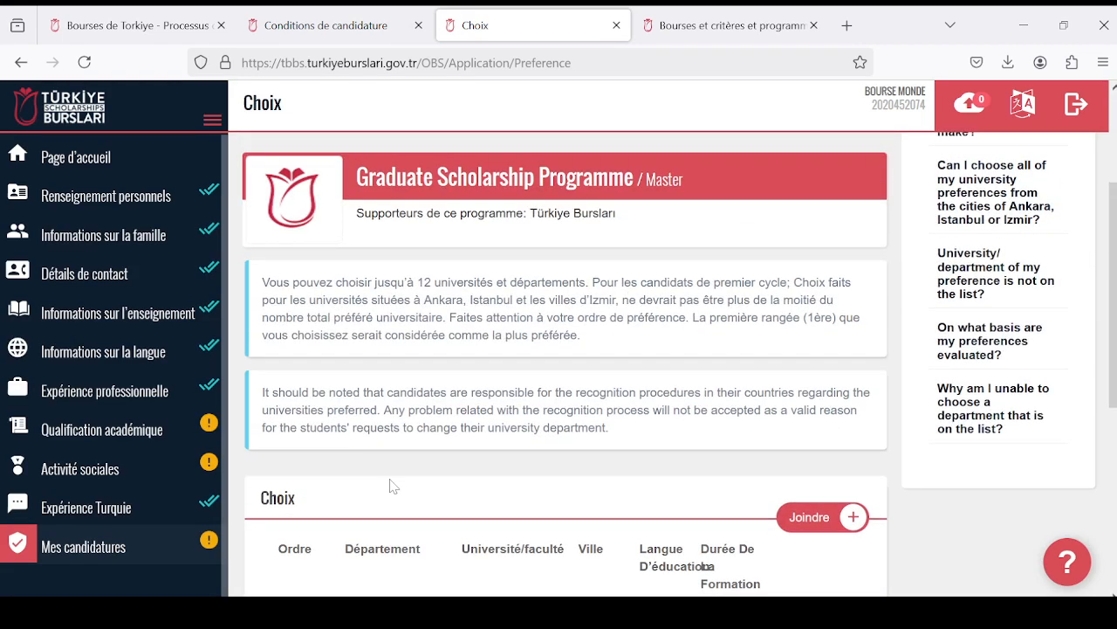
{"action": "scroll", "coordinate": [392, 486], "scroll_direction": "down", "scroll_amount": 3}
{"action": "scroll", "coordinate": [437, 481], "scroll_direction": "down", "scroll_amount": 3}
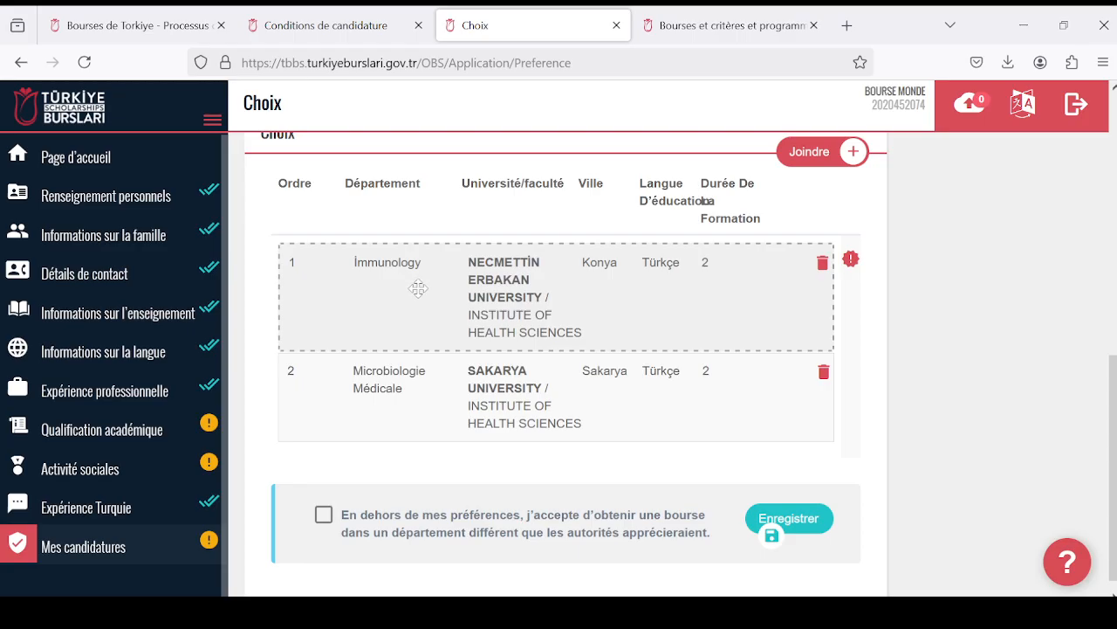
{"action": "scroll", "coordinate": [471, 325], "scroll_direction": "up", "scroll_amount": 2}
{"action": "scroll", "coordinate": [471, 325], "scroll_direction": "up", "scroll_amount": 3}
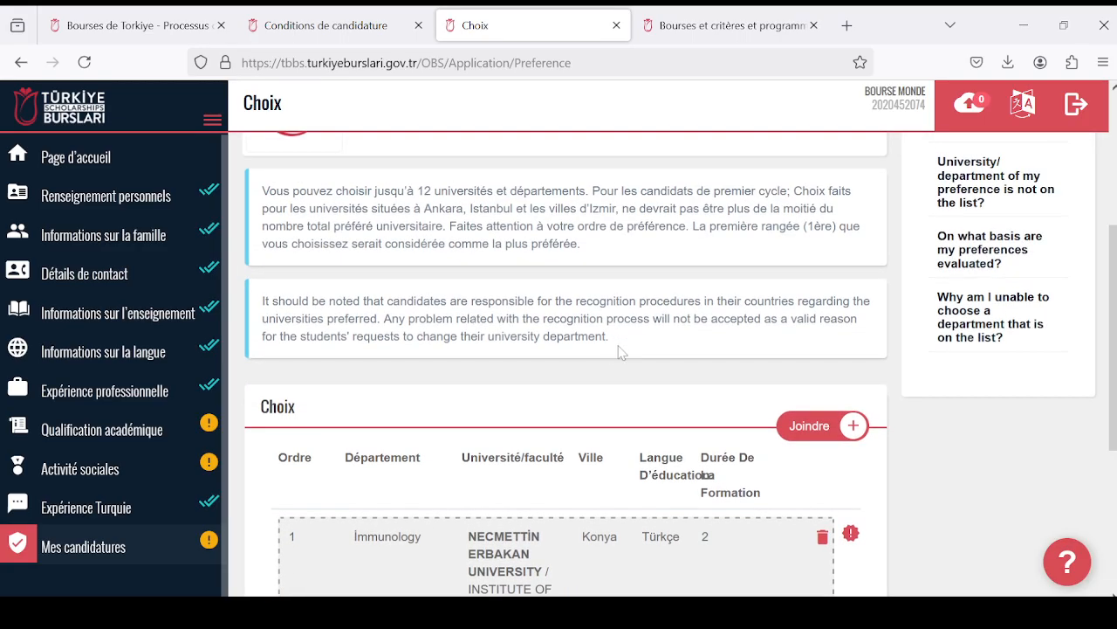
{"action": "scroll", "coordinate": [563, 352], "scroll_direction": "down", "scroll_amount": 5}
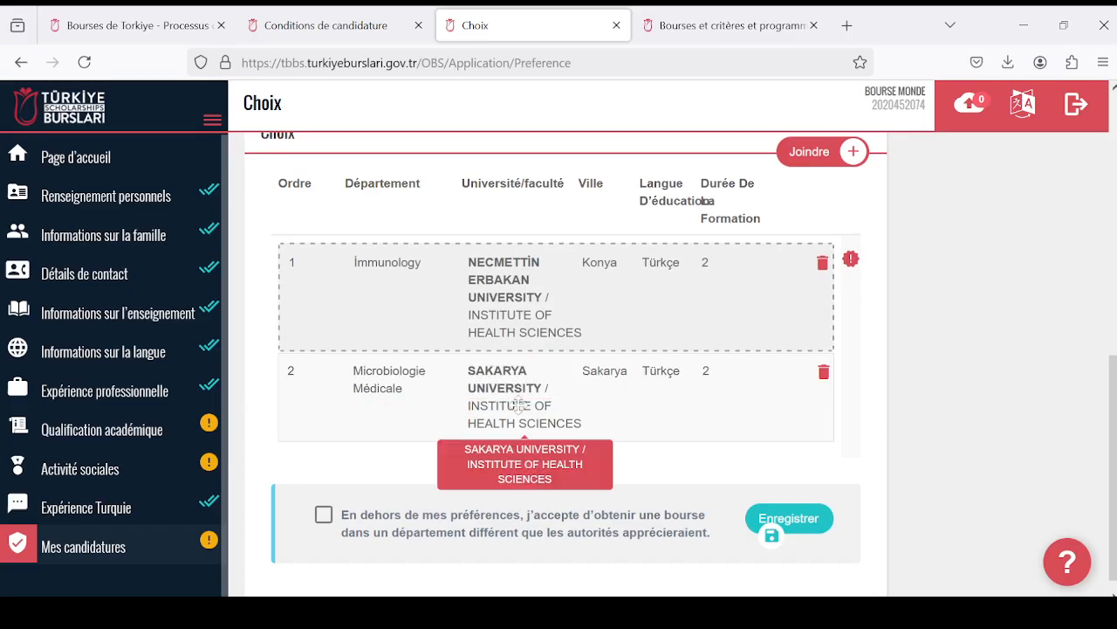
{"action": "left_click_drag", "start_coordinate": [518, 404], "coordinate": [521, 334]}
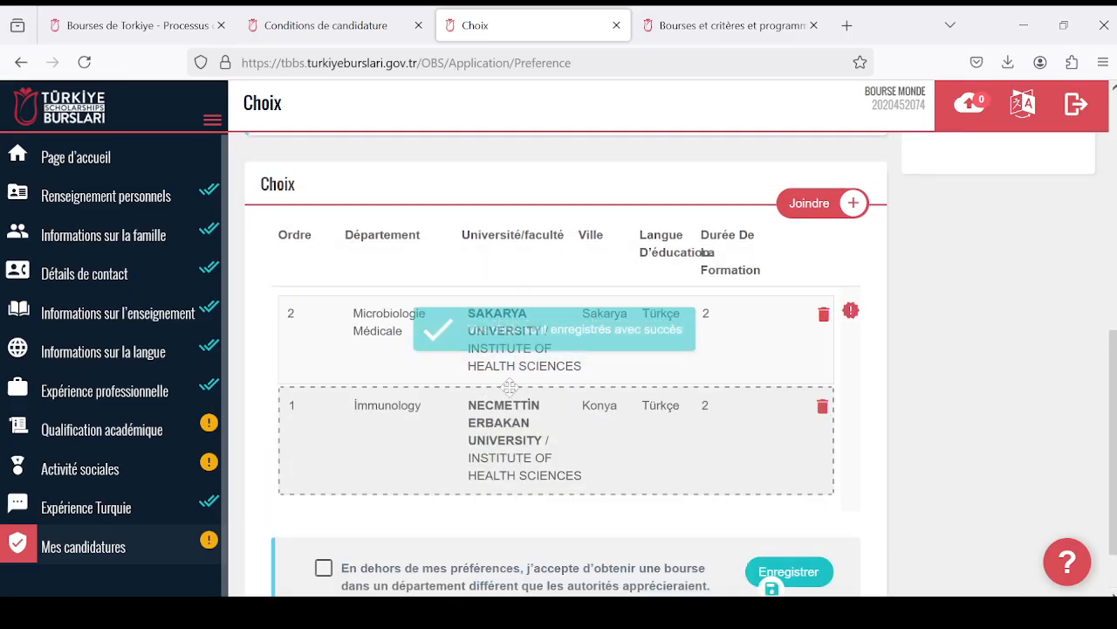
{"action": "scroll", "coordinate": [568, 414], "scroll_direction": "down", "scroll_amount": 5}
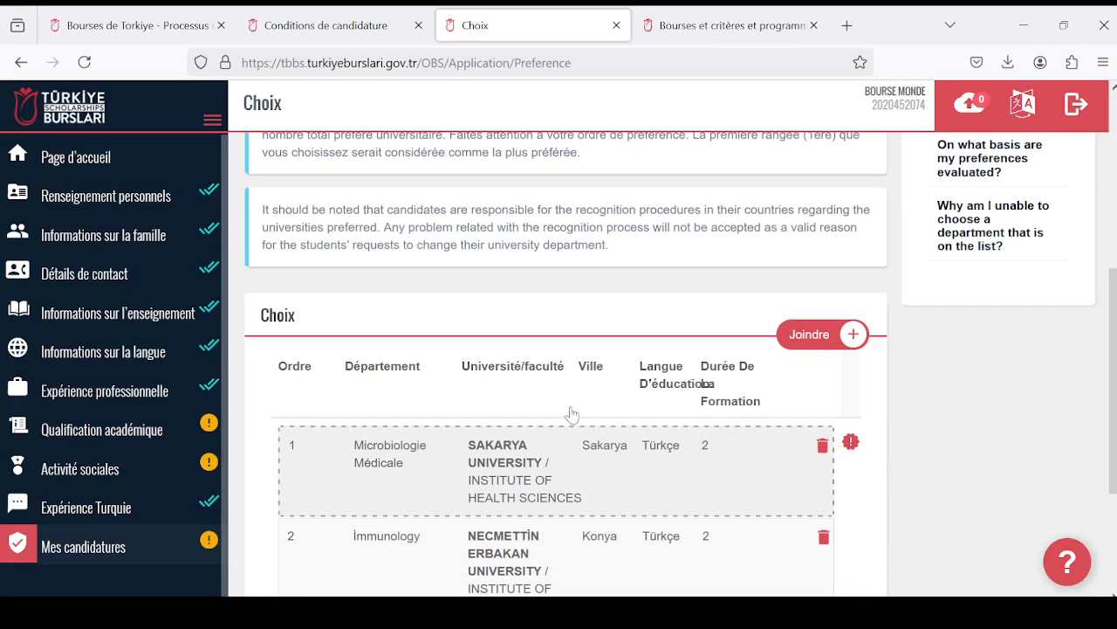
- Accept receiving a scholarship in a department outside the listed preferences, save this choice, and review the saved preferences
{"action": "scroll", "coordinate": [559, 402], "scroll_direction": "down", "scroll_amount": 3}
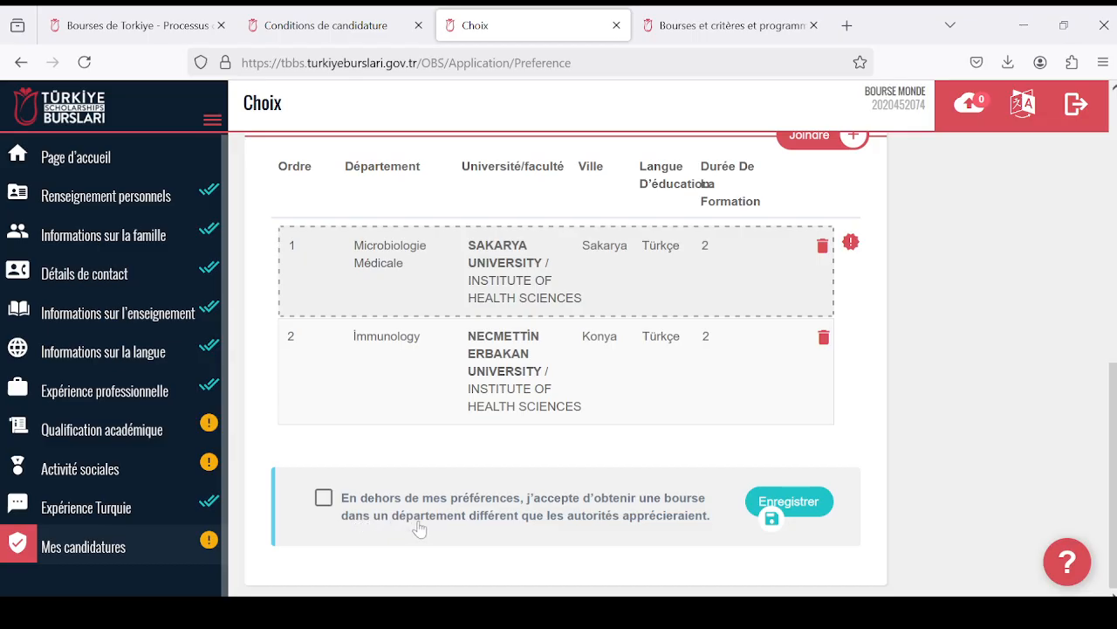
{"action": "left_click", "coordinate": [324, 502]}
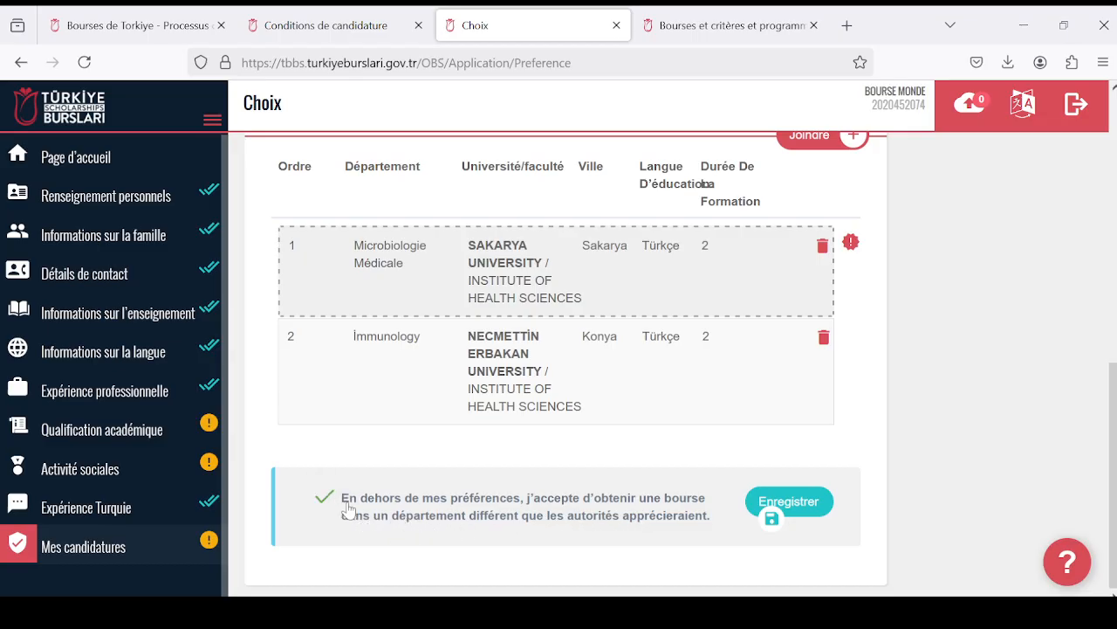
{"action": "left_click", "coordinate": [790, 502]}
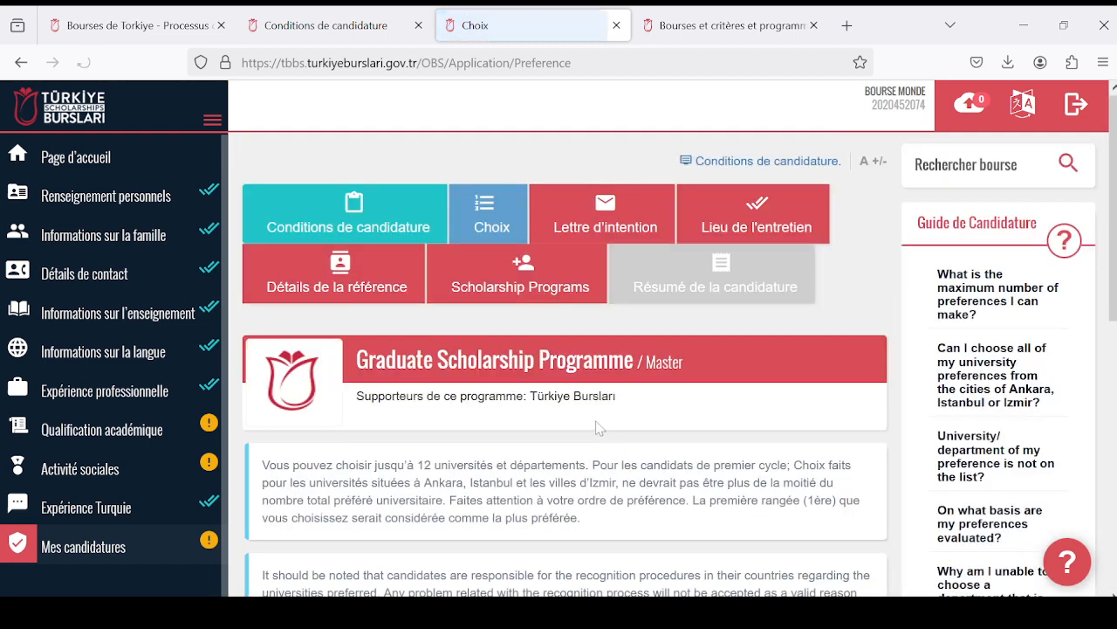
{"action": "scroll", "coordinate": [599, 427], "scroll_direction": "down", "scroll_amount": 2}
{"action": "scroll", "coordinate": [598, 422], "scroll_direction": "down", "scroll_amount": 3}
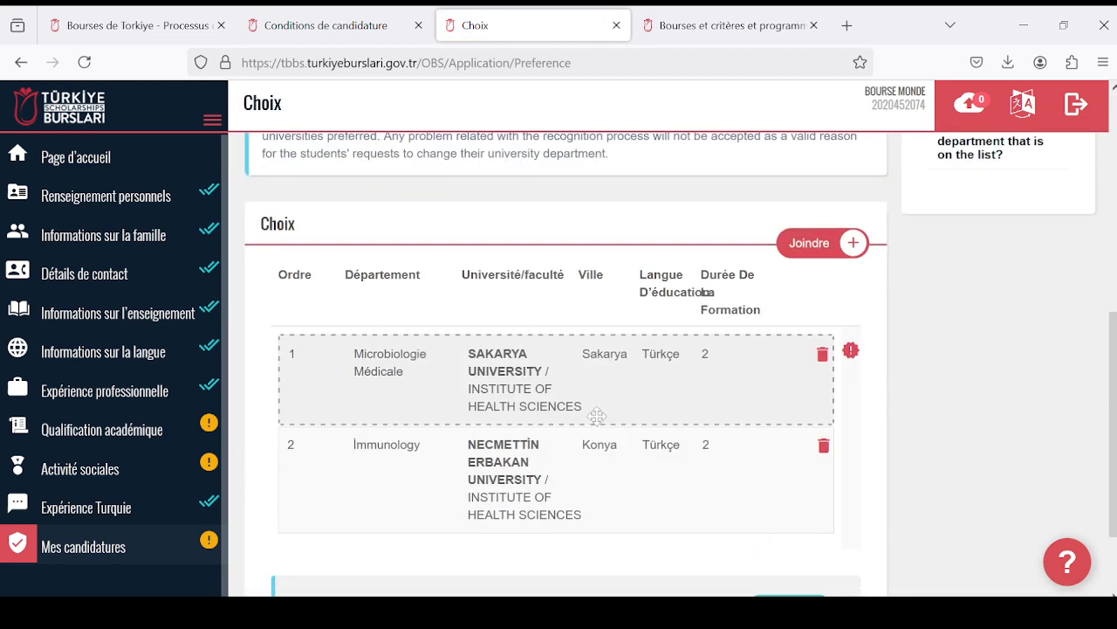
{"action": "scroll", "coordinate": [596, 417], "scroll_direction": "up", "scroll_amount": 2}
{"action": "scroll", "coordinate": [596, 424], "scroll_direction": "down", "scroll_amount": 1}
{"action": "scroll", "coordinate": [597, 424], "scroll_direction": "down", "scroll_amount": 2}
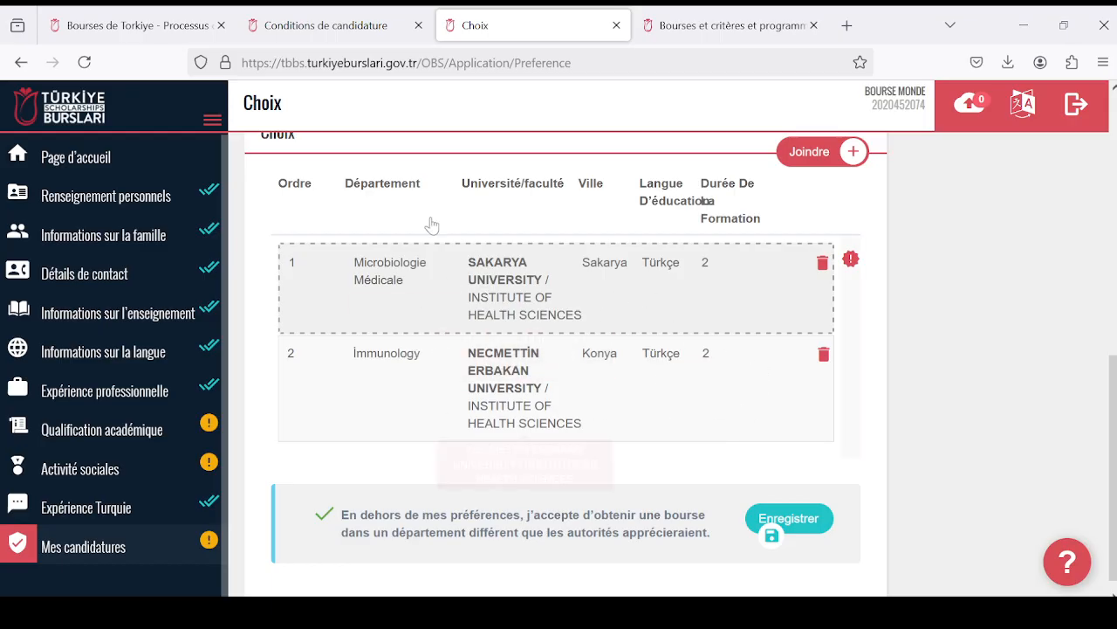
- Open the Lettre d'intention section of the candidature and examine its instructions, the letter field and the Étude académique fields
{"action": "scroll", "coordinate": [559, 402], "scroll_direction": "up", "scroll_amount": 5}
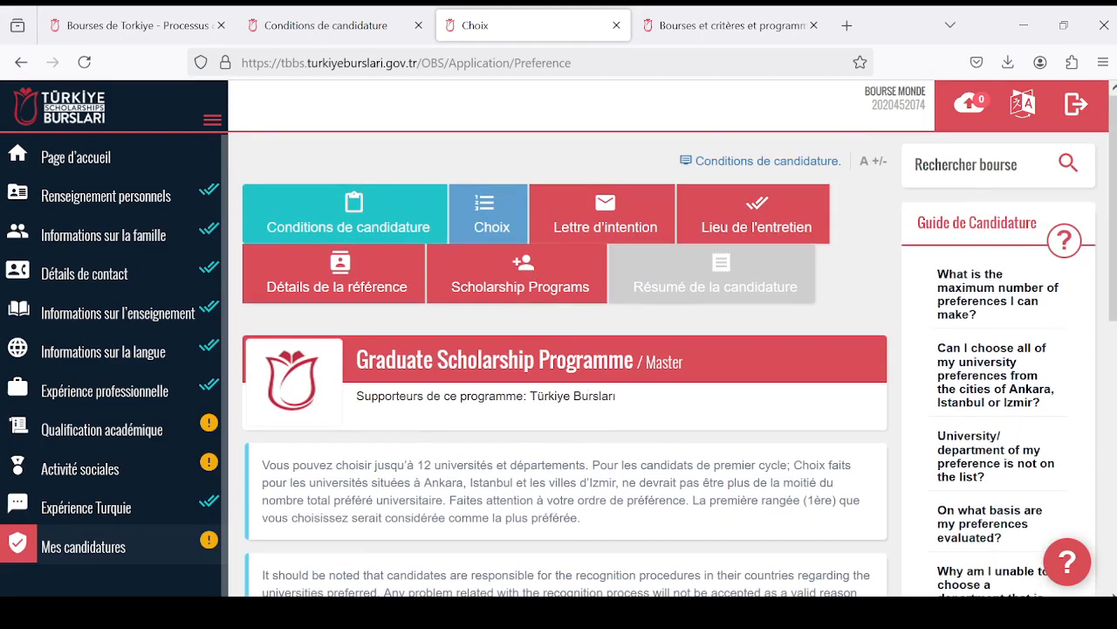
{"action": "left_click", "coordinate": [646, 225]}
{"action": "scroll", "coordinate": [581, 326], "scroll_direction": "down", "scroll_amount": 5}
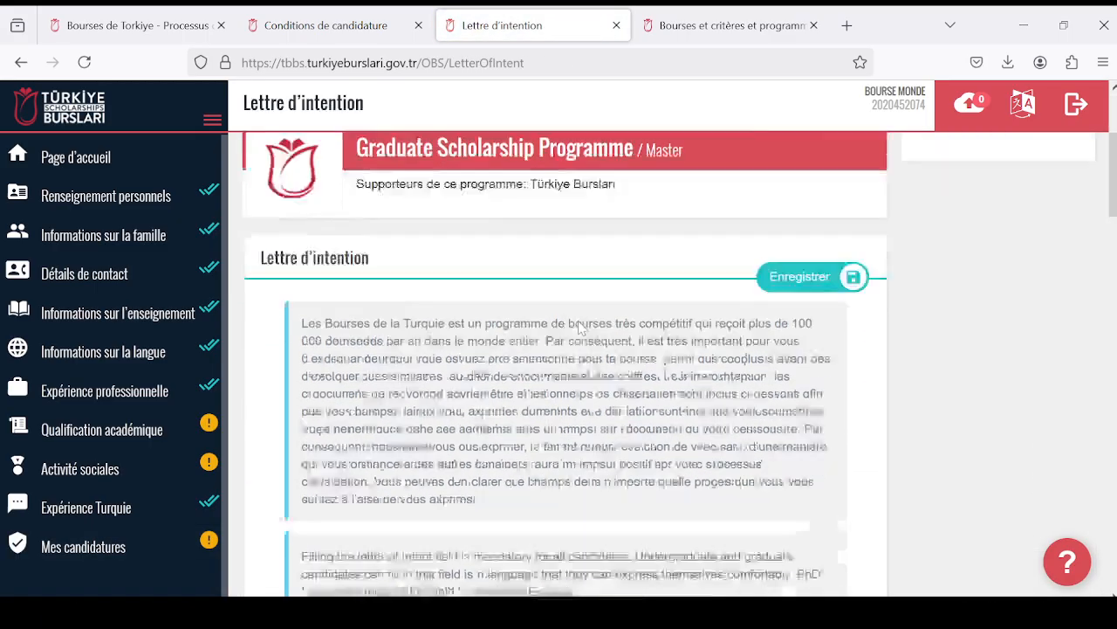
{"action": "scroll", "coordinate": [580, 326], "scroll_direction": "down", "scroll_amount": 6}
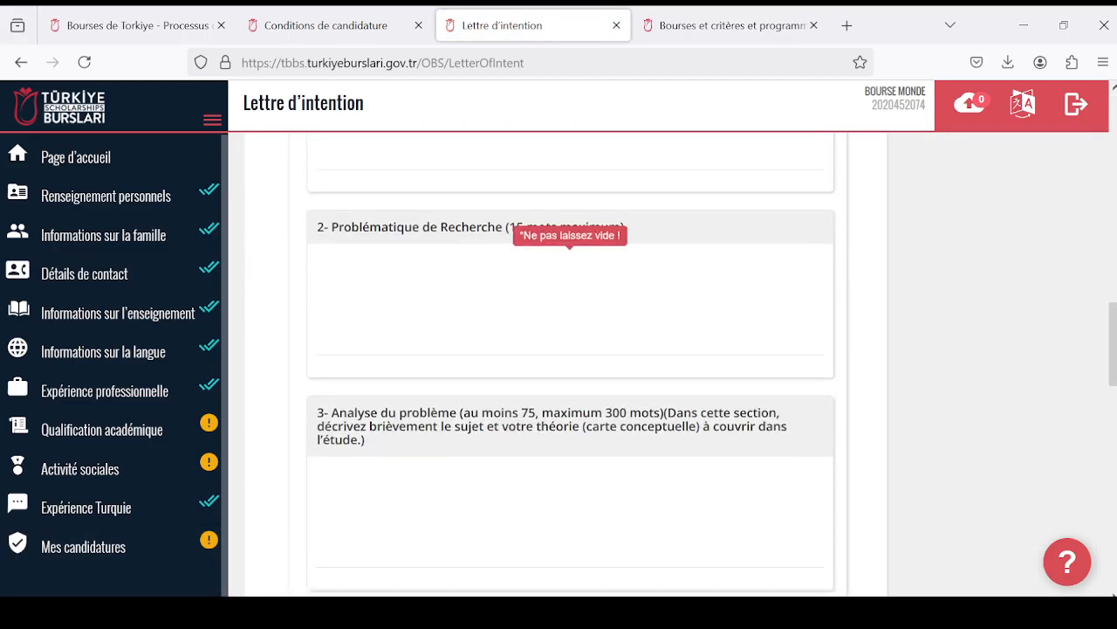
{"action": "scroll", "coordinate": [580, 325], "scroll_direction": "up", "scroll_amount": 5}
{"action": "scroll", "coordinate": [581, 326], "scroll_direction": "up", "scroll_amount": 3}
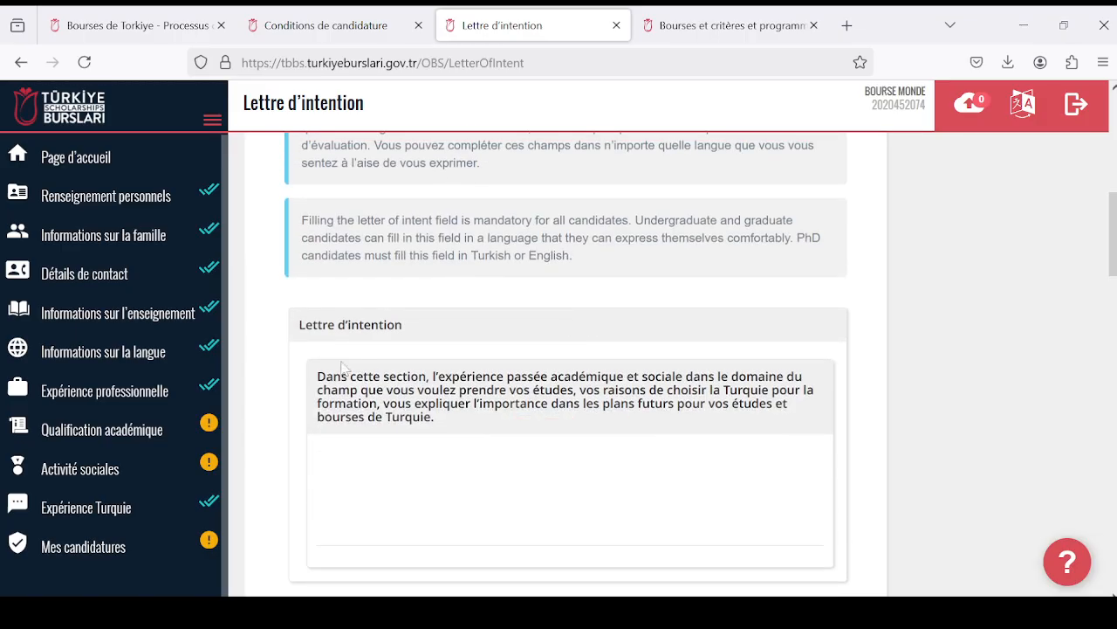
{"action": "scroll", "coordinate": [568, 349], "scroll_direction": "down", "scroll_amount": 2}
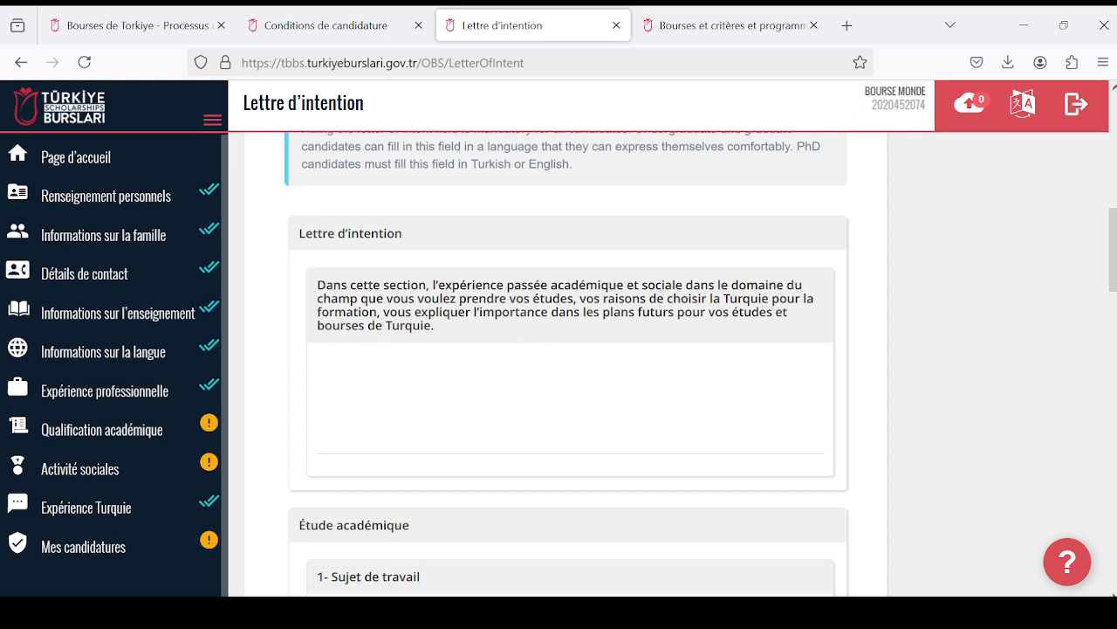
- Examine the Lettre d'intention prompt, the language instructions and the first Étude académique fields, including Problématique de Recherche and Analyse du problème
{"action": "scroll", "coordinate": [448, 335], "scroll_direction": "down", "scroll_amount": 4}
{"action": "scroll", "coordinate": [461, 386], "scroll_direction": "up", "scroll_amount": 4}
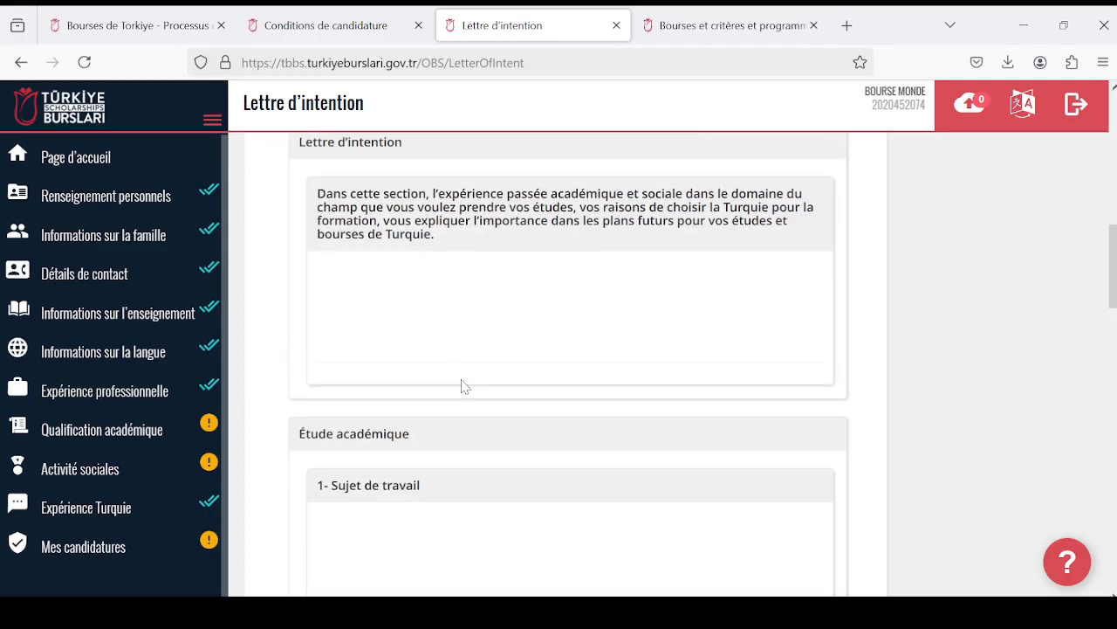
{"action": "scroll", "coordinate": [422, 351], "scroll_direction": "down", "scroll_amount": 1}
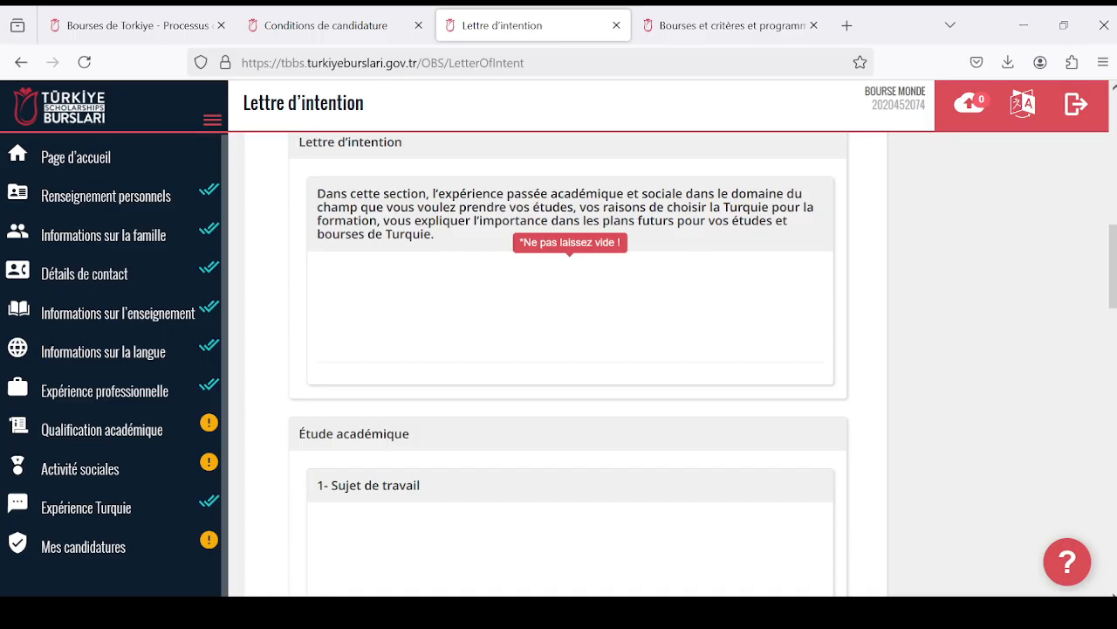
{"action": "scroll", "coordinate": [568, 349], "scroll_direction": "up", "scroll_amount": 2}
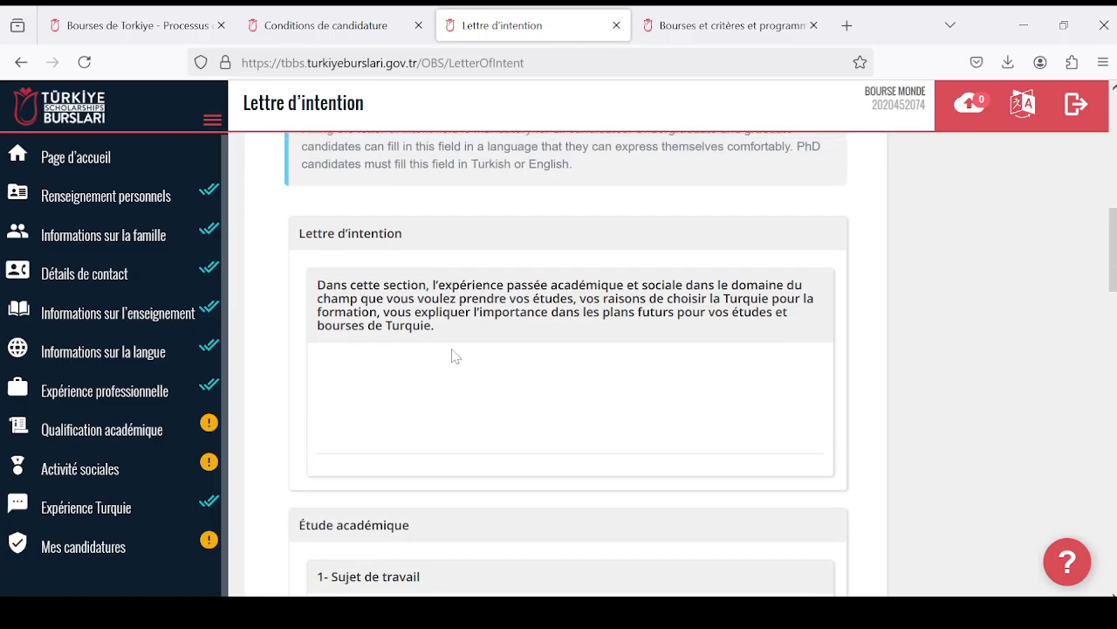
{"action": "scroll", "coordinate": [452, 356], "scroll_direction": "down", "scroll_amount": 2}
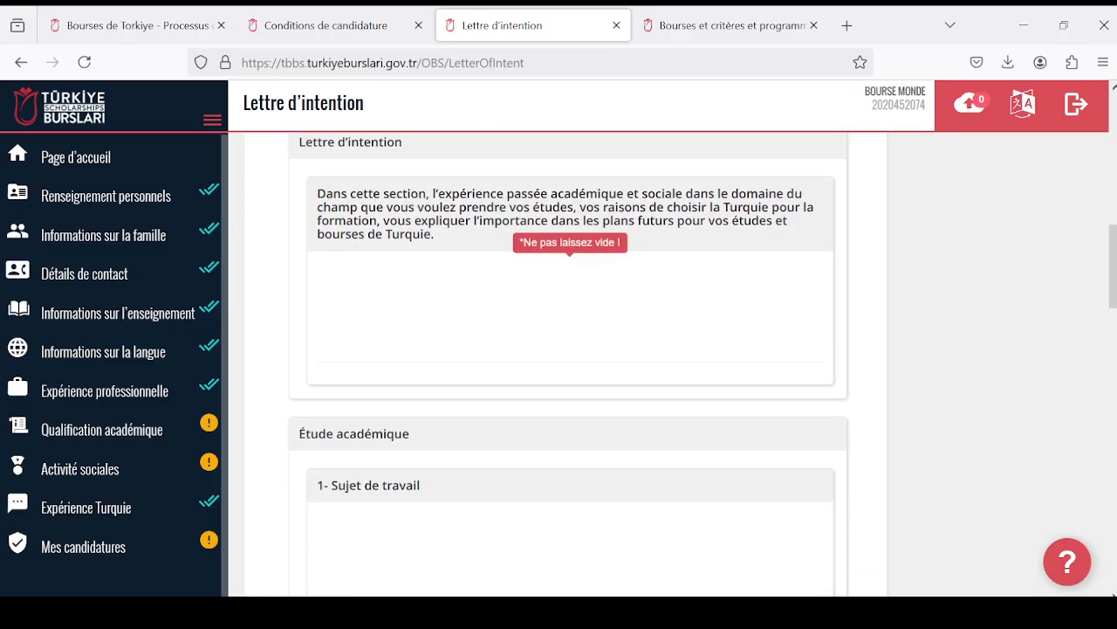
{"action": "scroll", "coordinate": [462, 332], "scroll_direction": "up", "scroll_amount": 2}
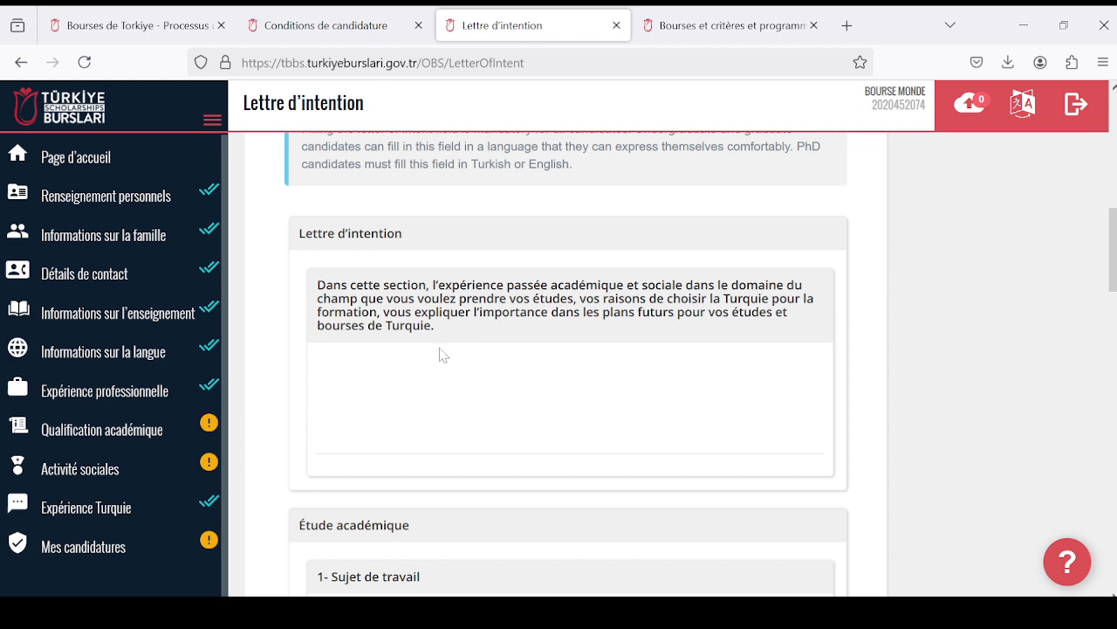
{"action": "scroll", "coordinate": [444, 354], "scroll_direction": "down", "scroll_amount": 2}
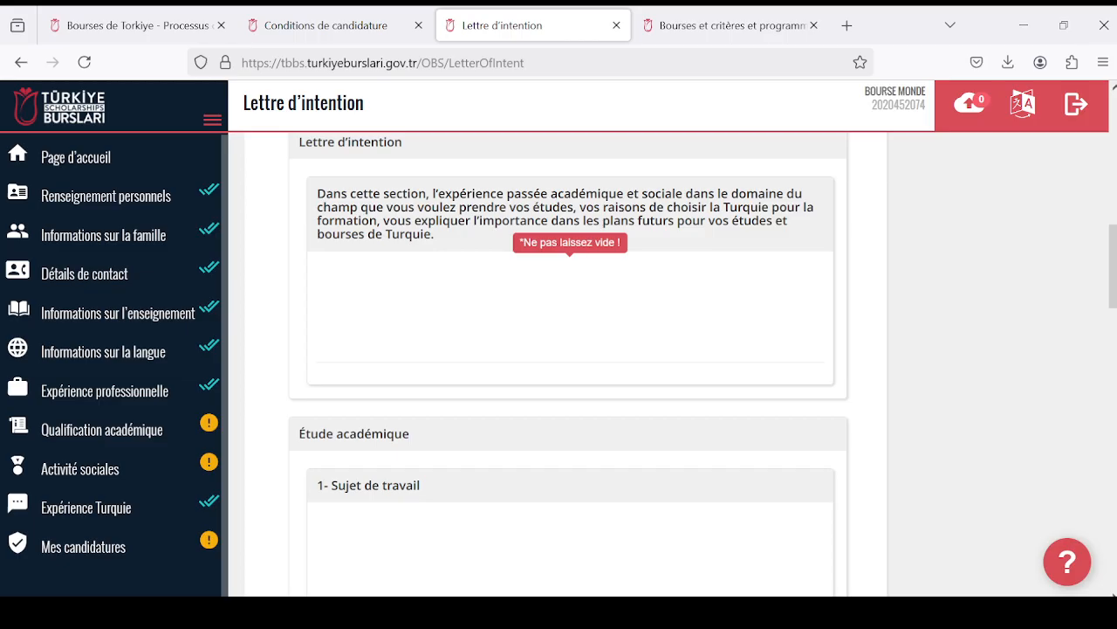
{"action": "scroll", "coordinate": [546, 349], "scroll_direction": "down", "scroll_amount": 2}
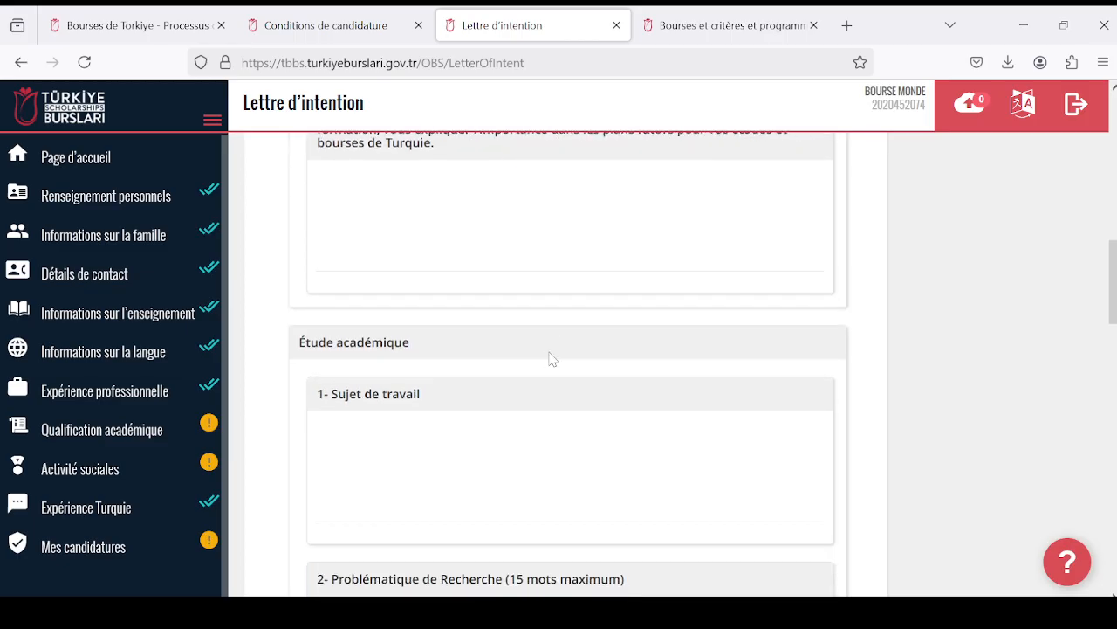
{"action": "scroll", "coordinate": [551, 360], "scroll_direction": "up", "scroll_amount": 2}
{"action": "scroll", "coordinate": [507, 360], "scroll_direction": "down", "scroll_amount": 2}
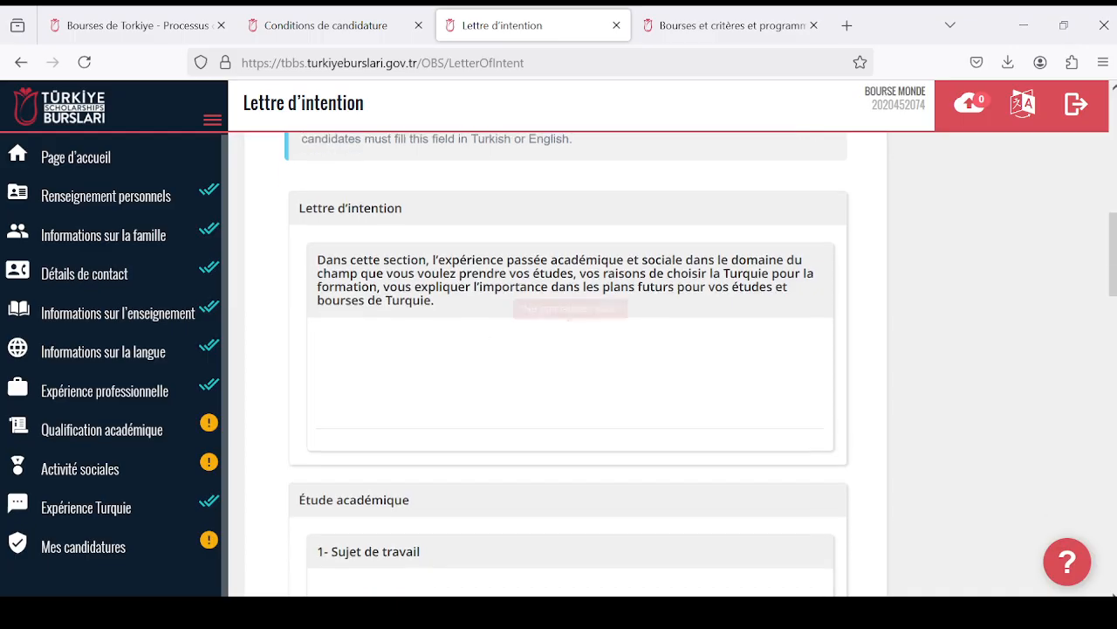
{"action": "scroll", "coordinate": [478, 371], "scroll_direction": "down", "scroll_amount": 10}
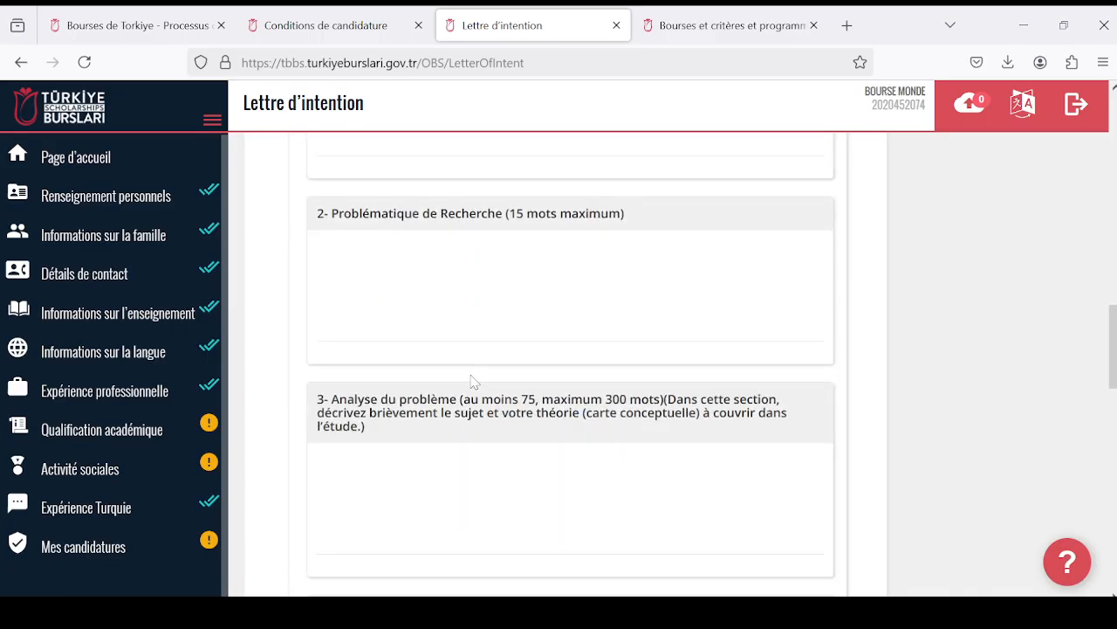
{"action": "scroll", "coordinate": [479, 381], "scroll_direction": "up", "scroll_amount": 5}
{"action": "scroll", "coordinate": [478, 380], "scroll_direction": "up", "scroll_amount": 7}
{"action": "scroll", "coordinate": [479, 378], "scroll_direction": "up", "scroll_amount": 6}
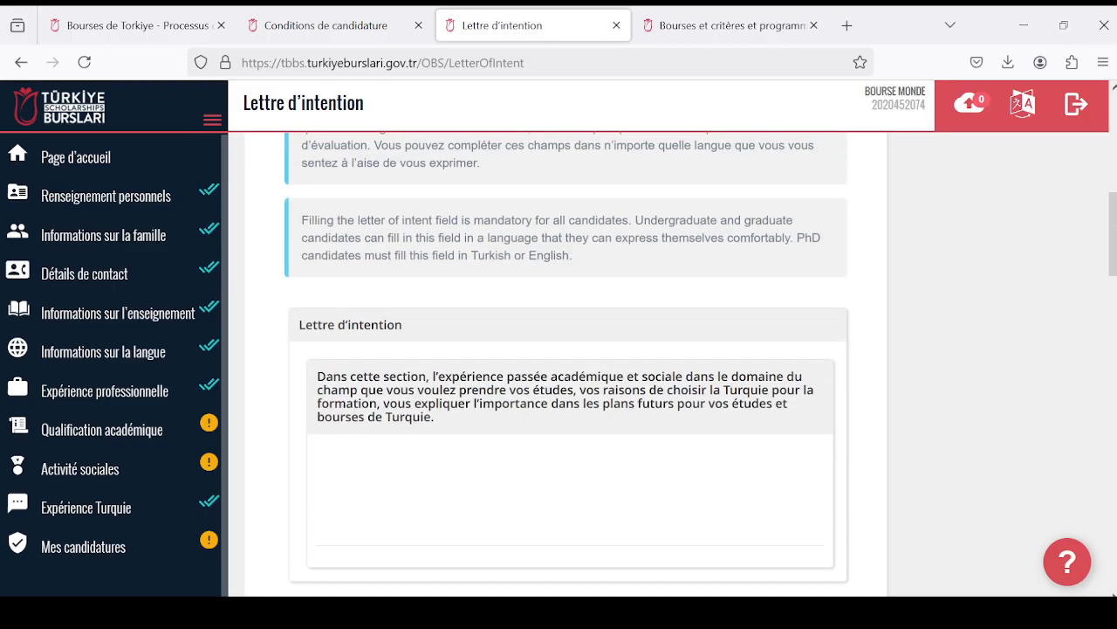
{"action": "scroll", "coordinate": [479, 380], "scroll_direction": "down", "scroll_amount": 4}
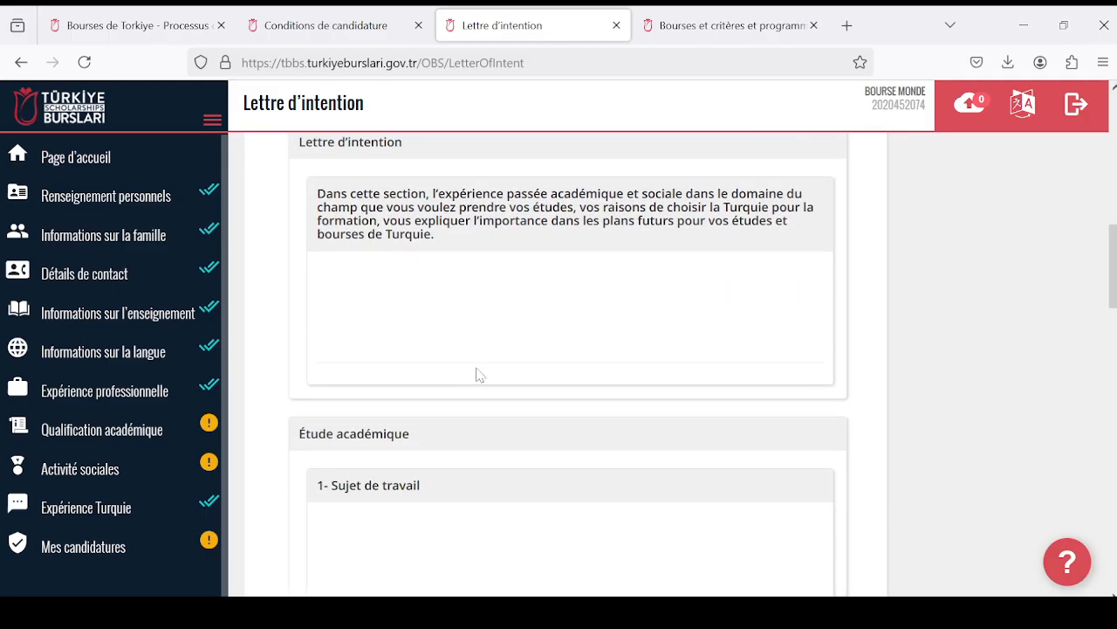
- Activate the Lettre d'intention field and reread its prompt alongside the Sujet de travail and Problématique de Recherche fields
{"action": "left_click", "coordinate": [478, 373]}
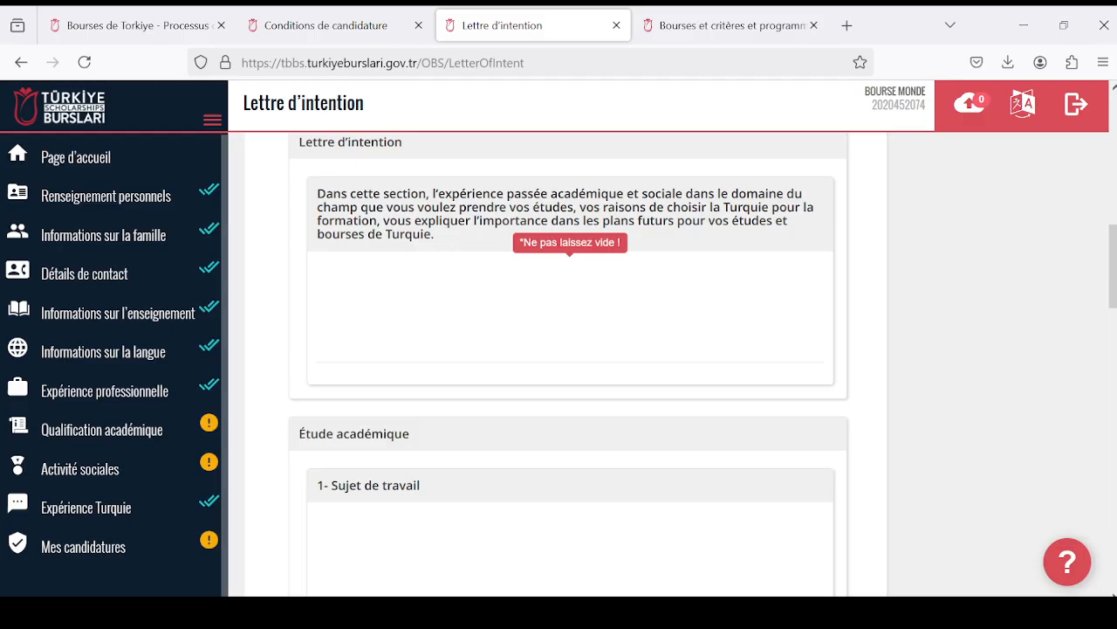
{"action": "scroll", "coordinate": [568, 349], "scroll_direction": "up", "scroll_amount": 2}
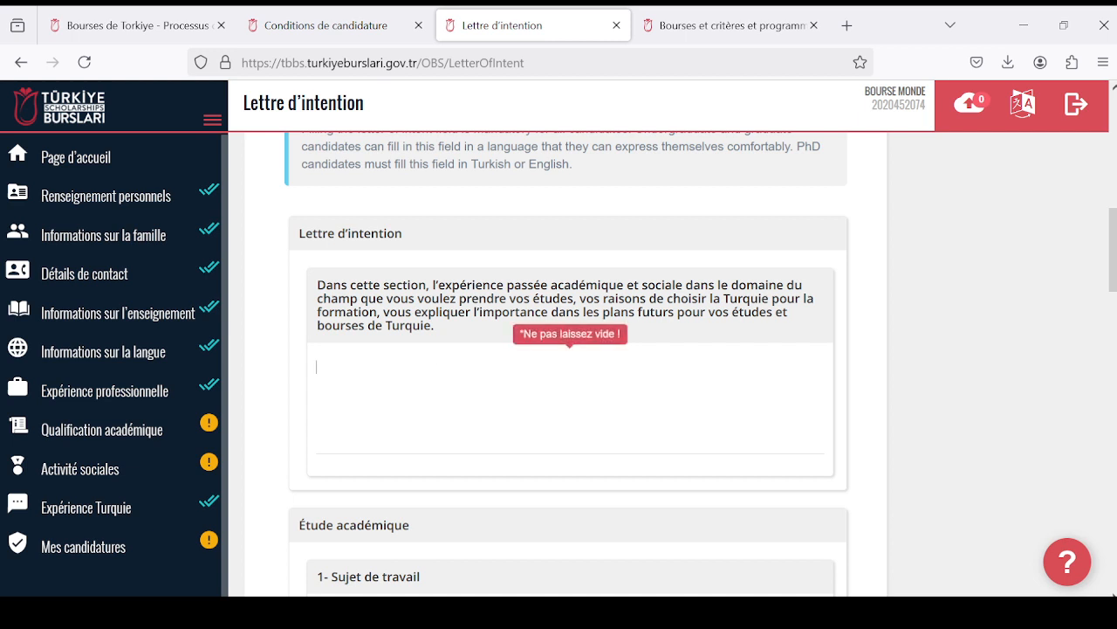
{"action": "scroll", "coordinate": [466, 387], "scroll_direction": "down", "scroll_amount": 1}
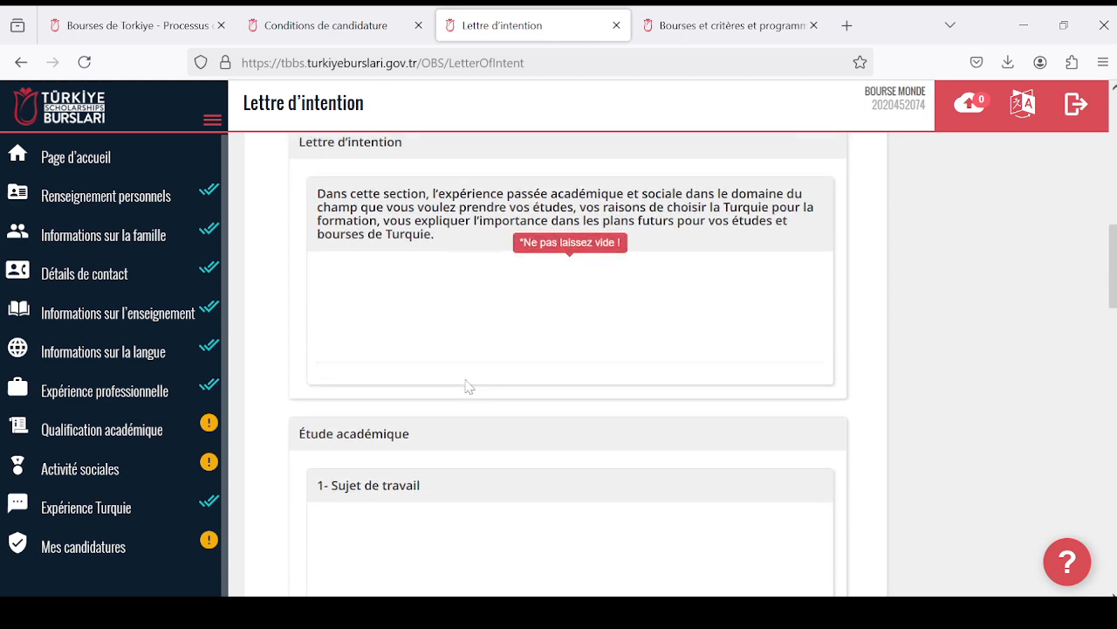
{"action": "scroll", "coordinate": [466, 387], "scroll_direction": "up", "scroll_amount": 1}
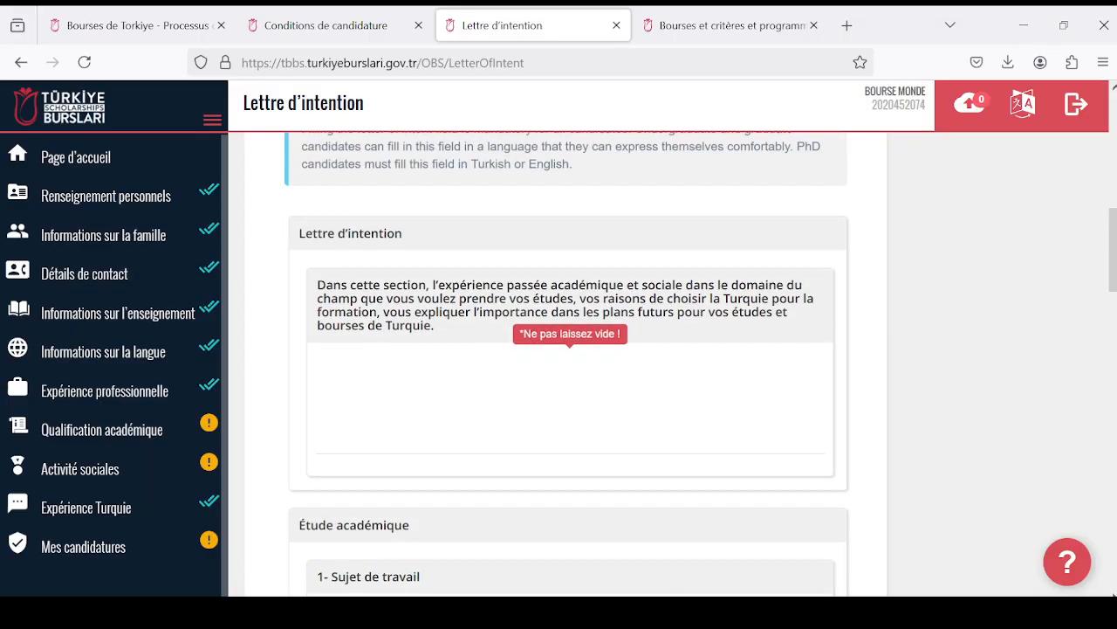
{"action": "scroll", "coordinate": [412, 379], "scroll_direction": "down", "scroll_amount": 1}
{"action": "scroll", "coordinate": [412, 379], "scroll_direction": "up", "scroll_amount": 1}
{"action": "scroll", "coordinate": [570, 362], "scroll_direction": "down", "scroll_amount": 1}
{"action": "scroll", "coordinate": [570, 350], "scroll_direction": "down", "scroll_amount": 1}
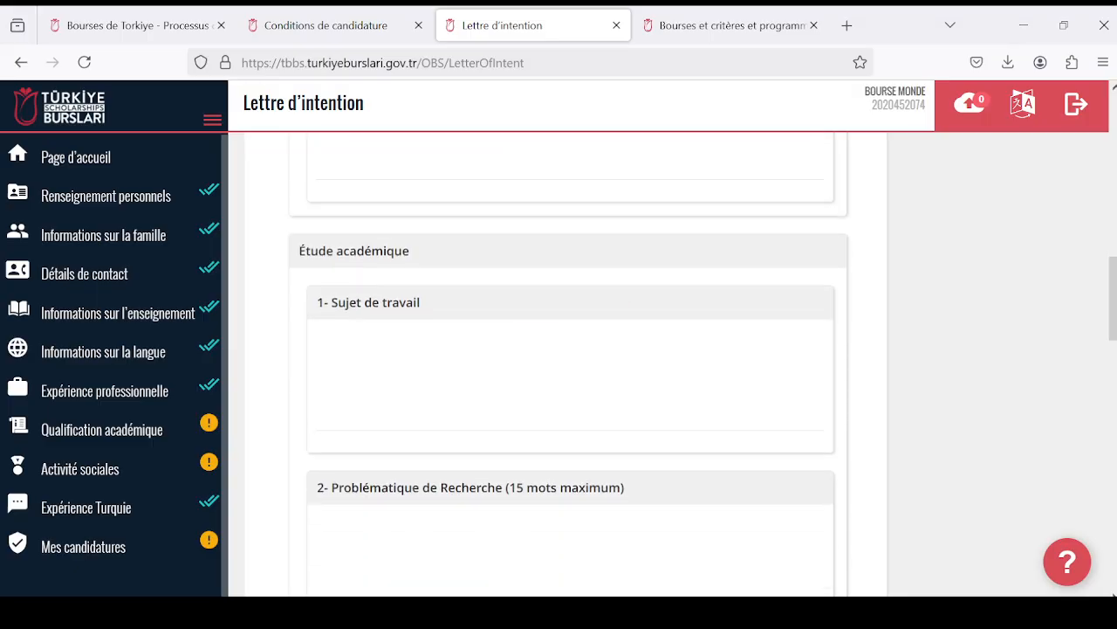
{"action": "scroll", "coordinate": [570, 350], "scroll_direction": "up", "scroll_amount": 2}
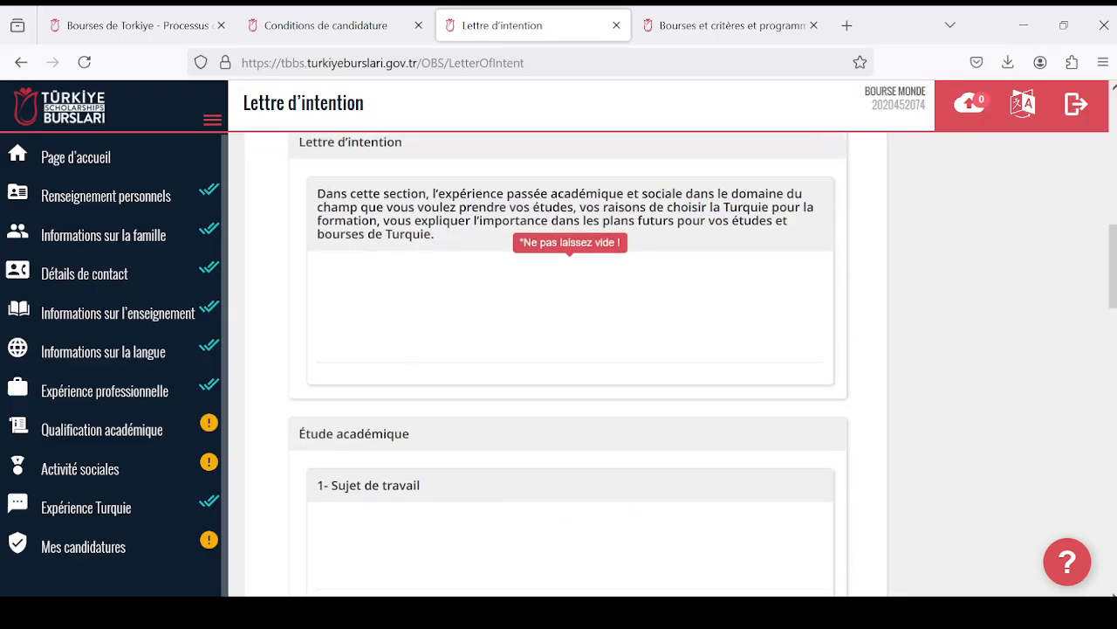
{"action": "scroll", "coordinate": [570, 349], "scroll_direction": "up", "scroll_amount": 1}
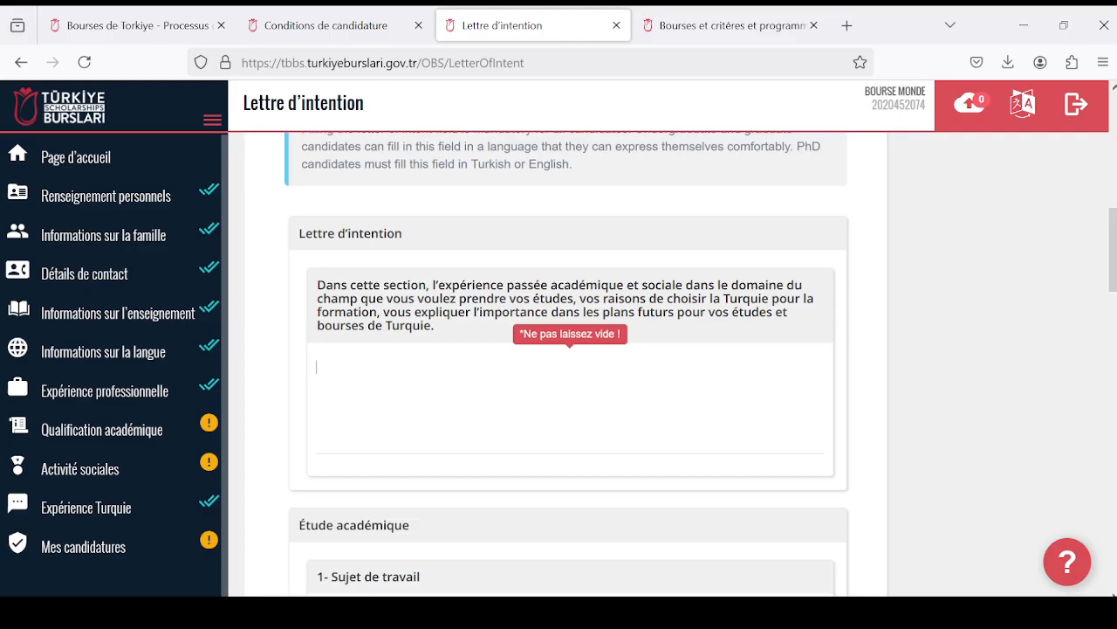
- Enter "Je suis motivée et determinee..." as sample text in the Lettre d'intention field
{"action": "left_click", "coordinate": [317, 366]}
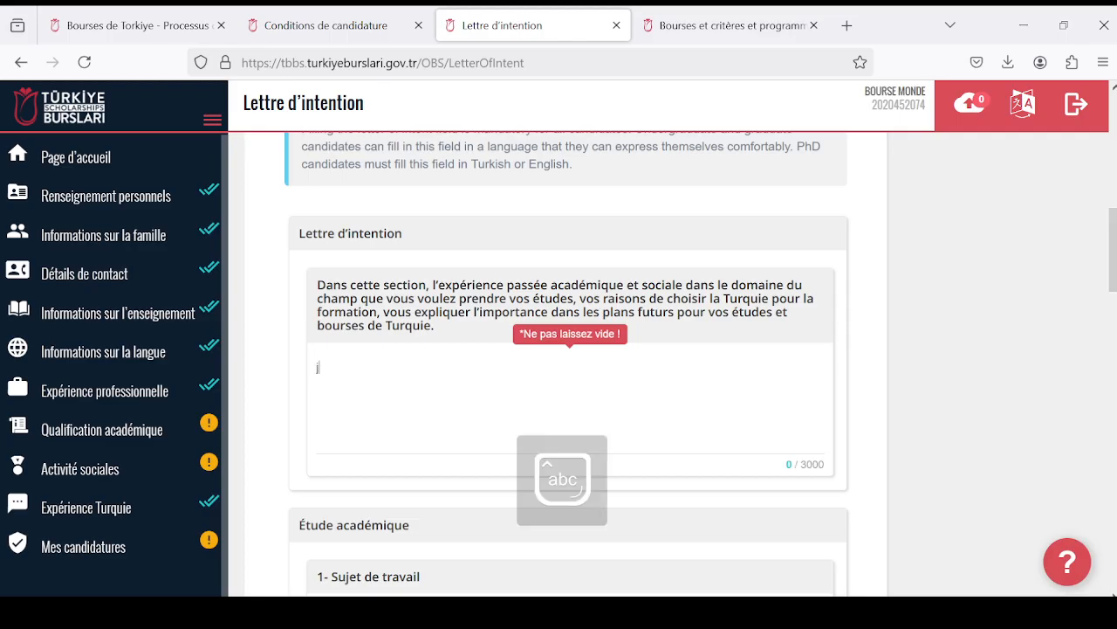
{"action": "type", "text": "j"}
{"action": "key", "text": "Caps_Lock"}
{"action": "type", "text": "E"}
{"action": "type", "text": "J"}
{"action": "key", "text": "Caps_Lock"}
{"action": "type", "text": "e suis motivée et"}
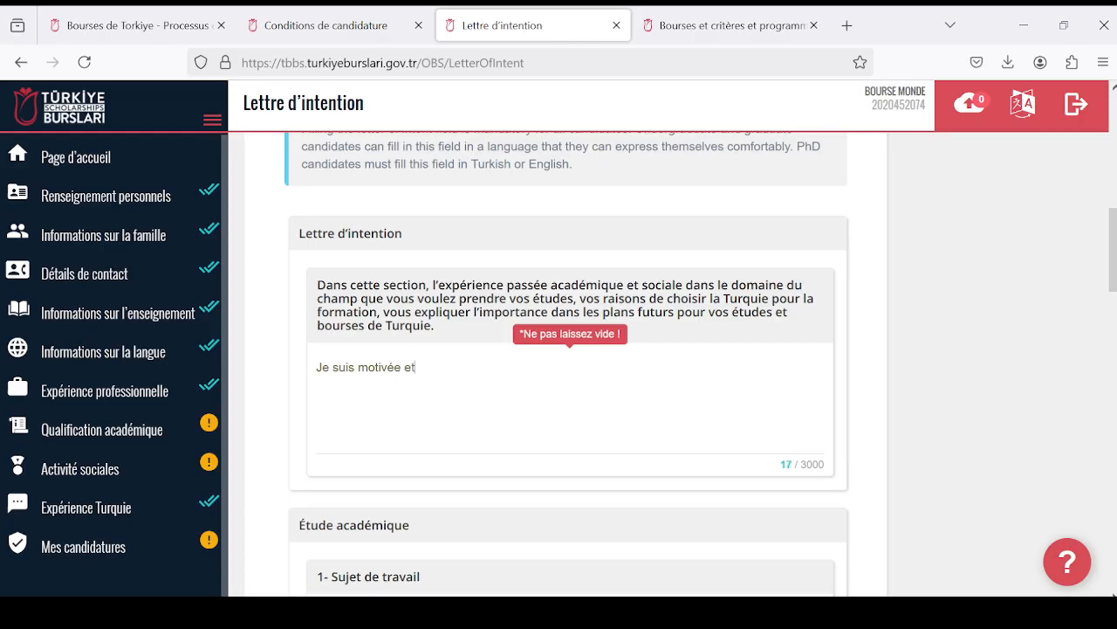
{"action": "type", "text": " determinée:;;"}
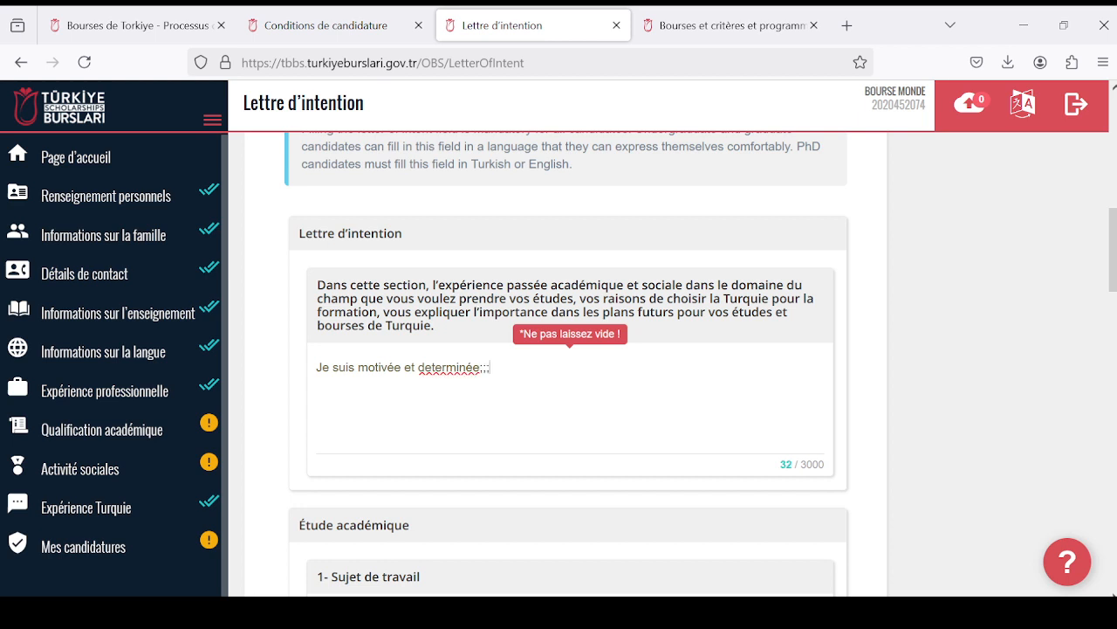
{"action": "key", "text": "BackSpace"}
{"action": "key", "text": "BackSpace"}
{"action": "type", "text": ":"}
{"action": "key", "text": "BackSpace"}
{"action": "key", "text": "BackSpace"}
{"action": "type", "text": "..."}
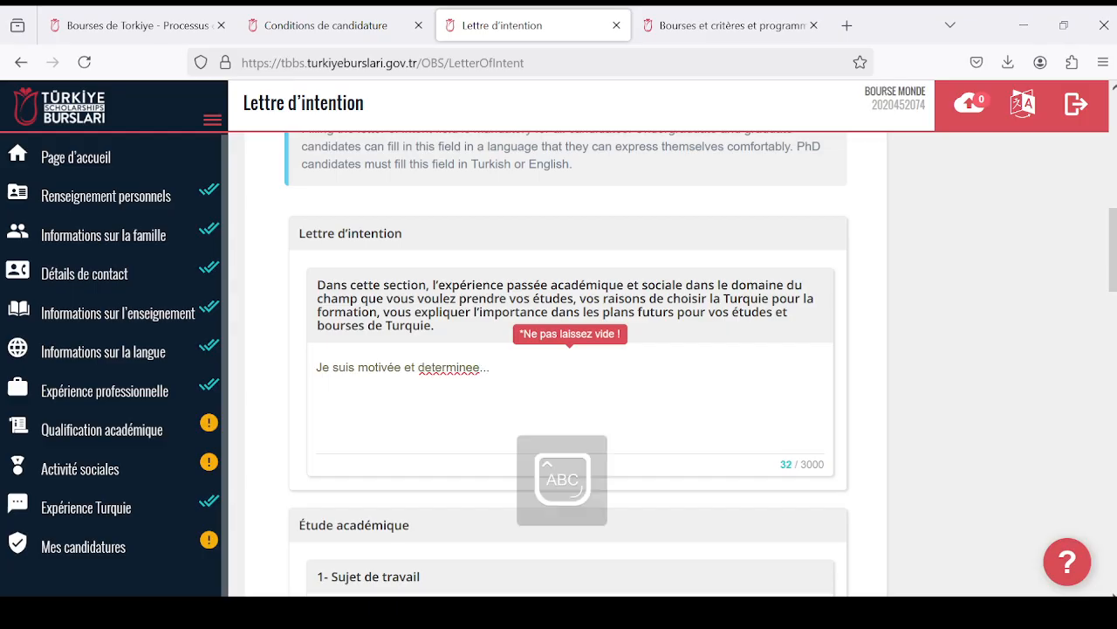
{"action": "key", "text": "Caps_Lock"}
- Review Étude académique fields 1 to 3 and their word limits, together with the letter-of-intent instructions
{"action": "scroll", "coordinate": [428, 315], "scroll_direction": "down", "scroll_amount": 3}
{"action": "scroll", "coordinate": [437, 265], "scroll_direction": "up", "scroll_amount": 3}
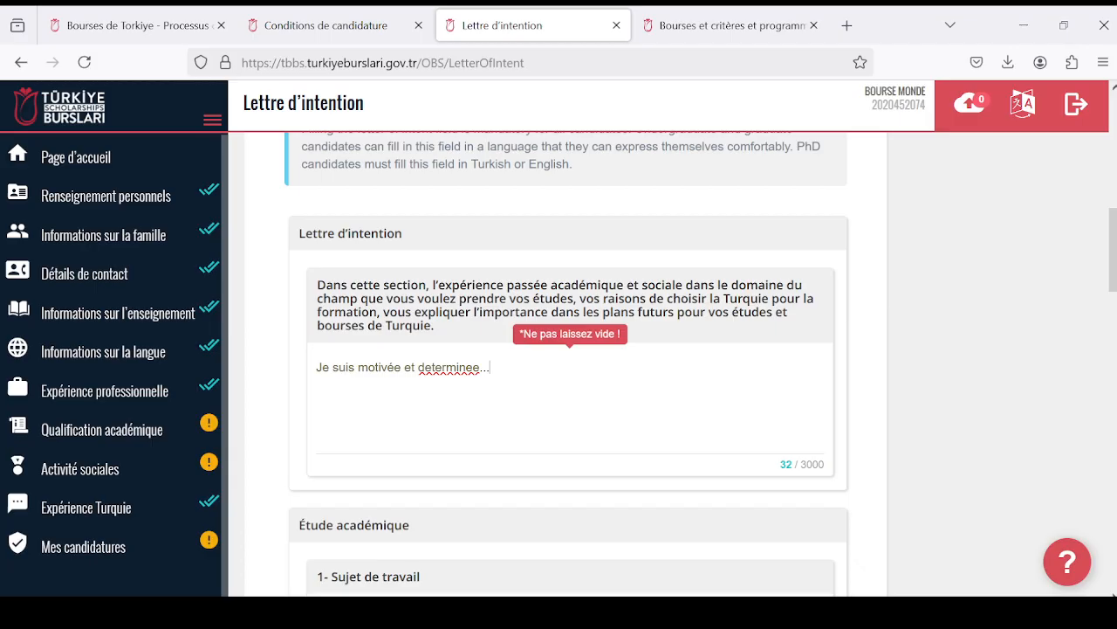
{"action": "scroll", "coordinate": [466, 452], "scroll_direction": "down", "scroll_amount": 2}
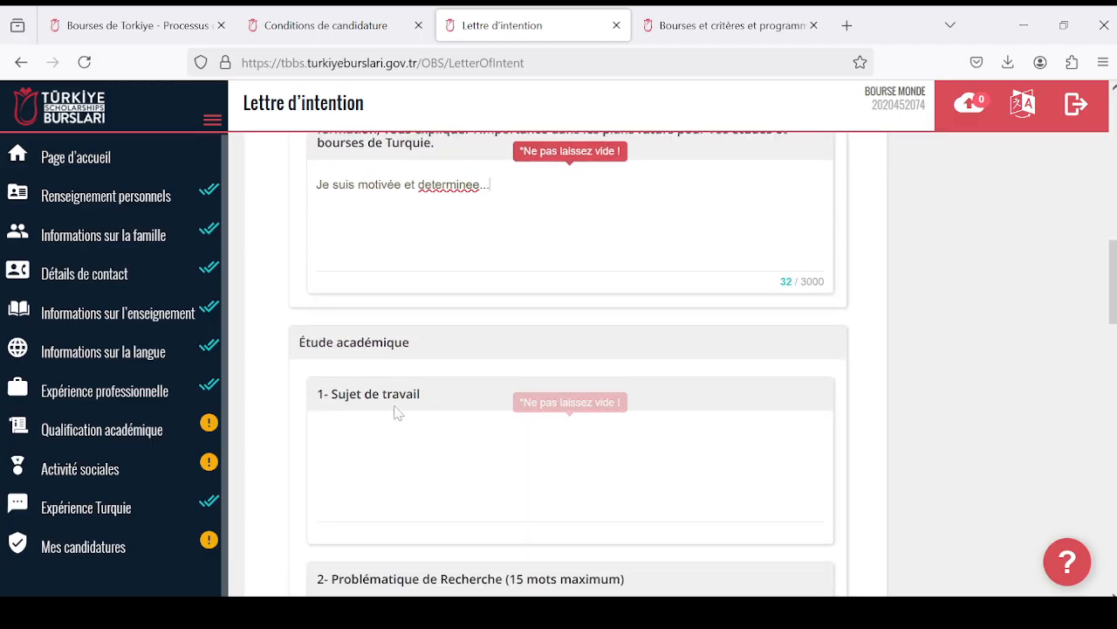
{"action": "scroll", "coordinate": [412, 382], "scroll_direction": "down", "scroll_amount": 2}
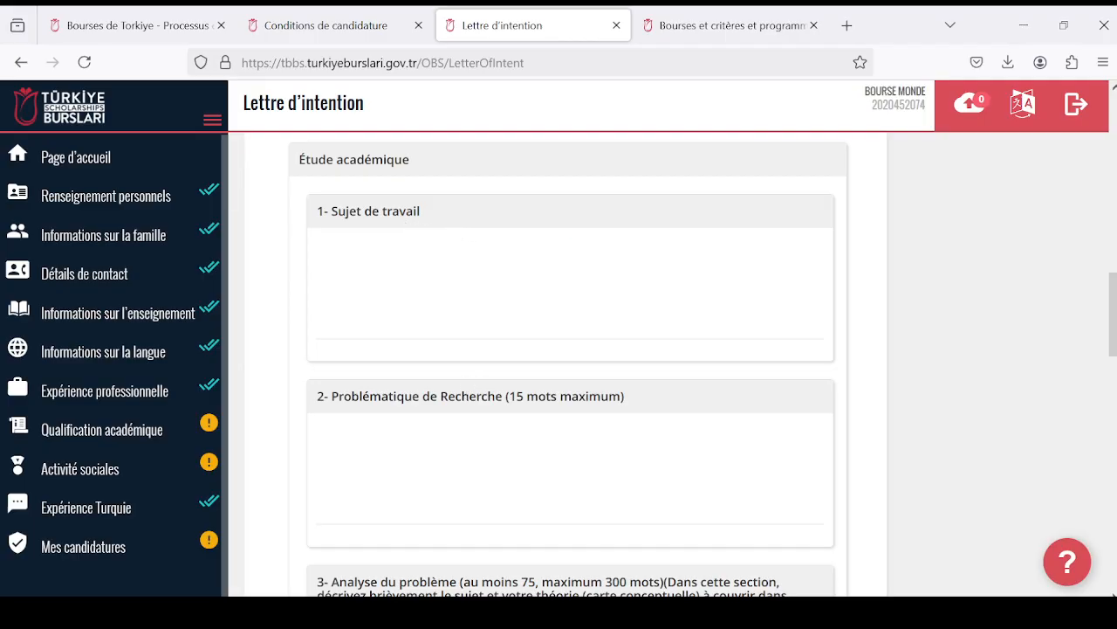
{"action": "scroll", "coordinate": [602, 423], "scroll_direction": "down", "scroll_amount": 2}
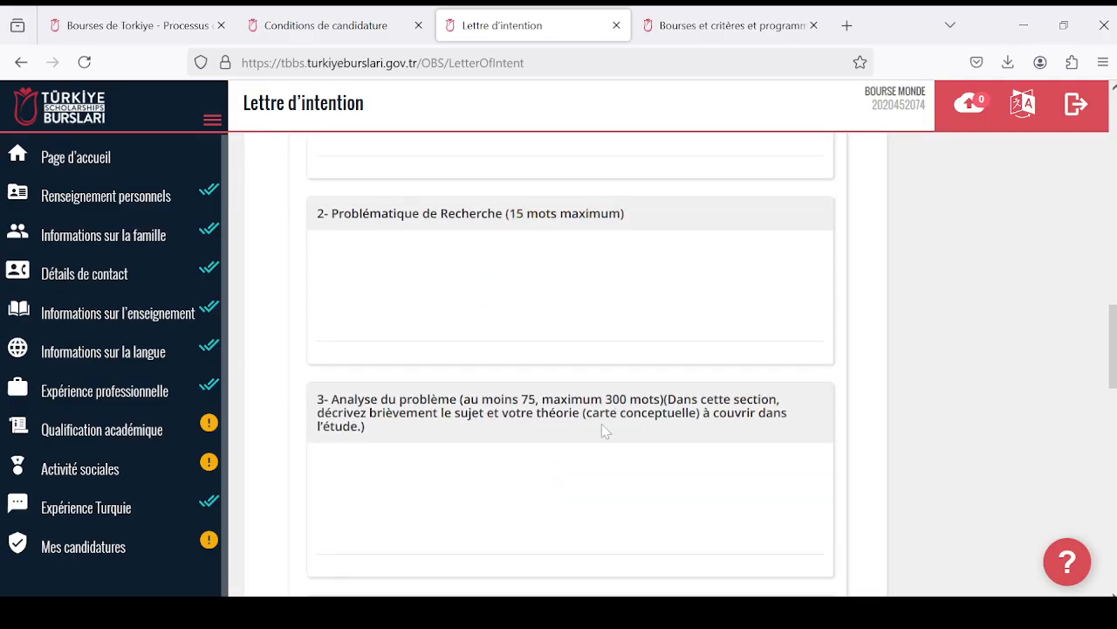
{"action": "scroll", "coordinate": [602, 423], "scroll_direction": "up", "scroll_amount": 9}
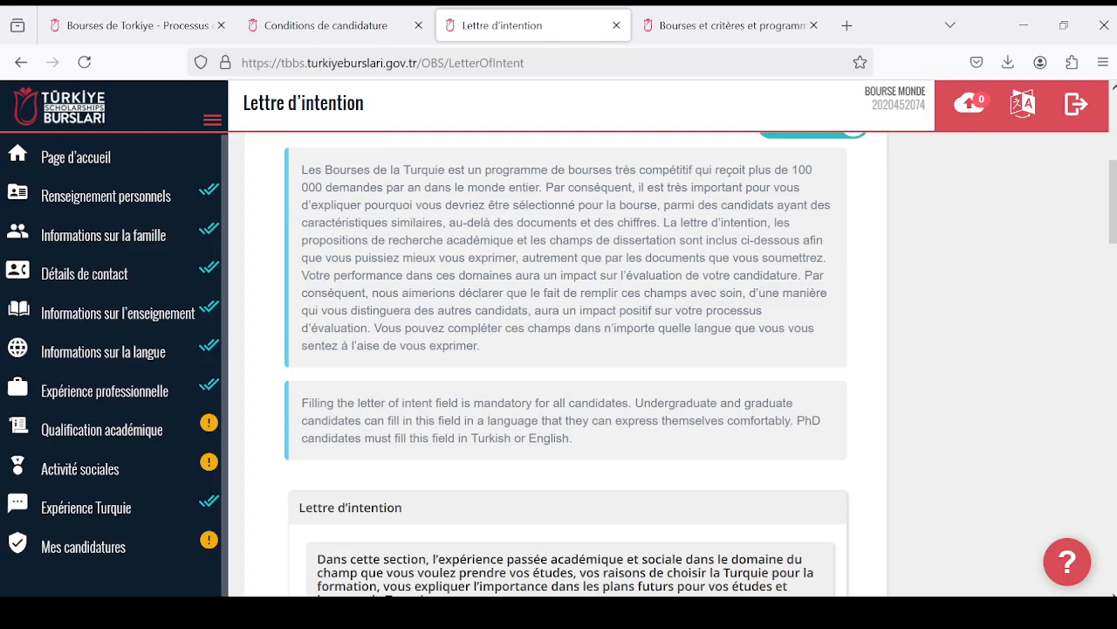
{"action": "scroll", "coordinate": [601, 423], "scroll_direction": "down", "scroll_amount": 3}
{"action": "scroll", "coordinate": [568, 367], "scroll_direction": "down", "scroll_amount": 1}
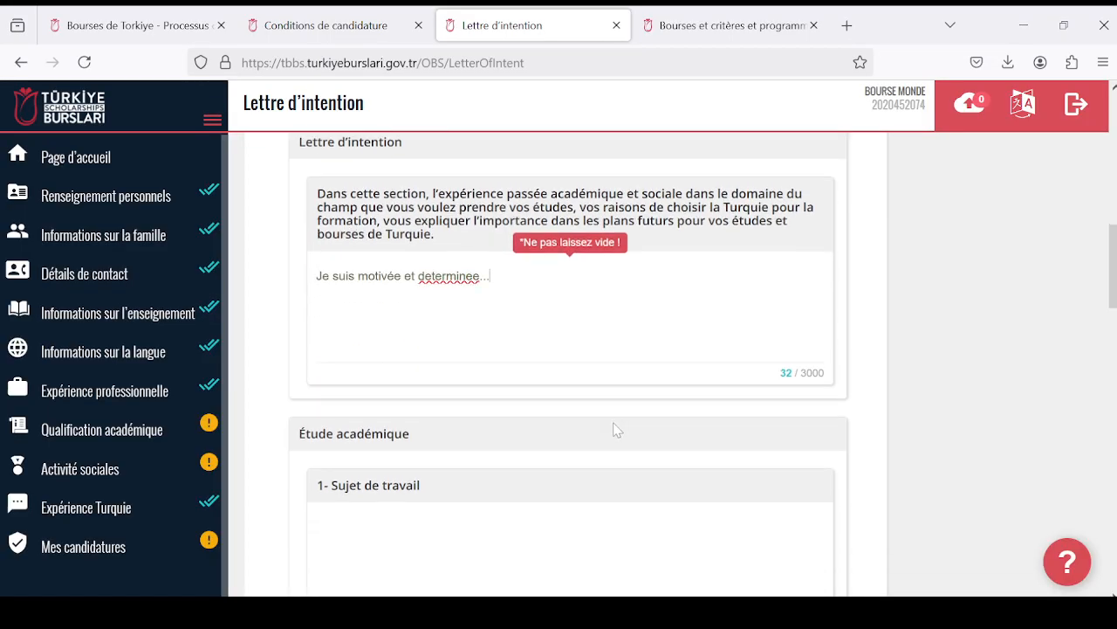
{"action": "scroll", "coordinate": [615, 431], "scroll_direction": "down", "scroll_amount": 2}
{"action": "scroll", "coordinate": [570, 397], "scroll_direction": "down", "scroll_amount": 4}
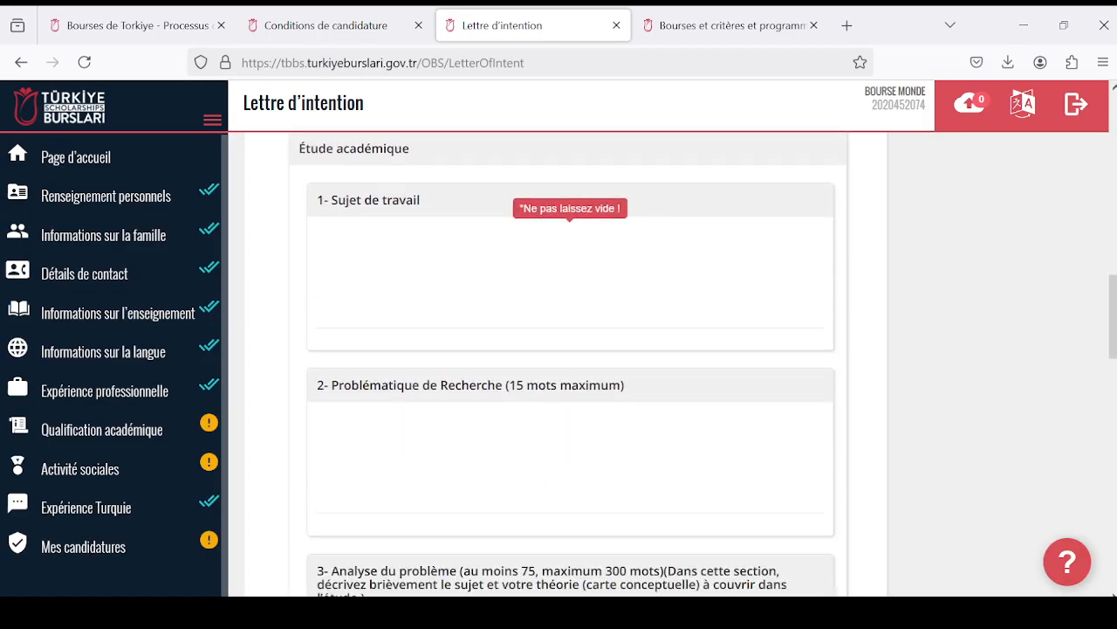
{"action": "scroll", "coordinate": [570, 397], "scroll_direction": "up", "scroll_amount": 4}
{"action": "scroll", "coordinate": [358, 365], "scroll_direction": "up", "scroll_amount": 6}
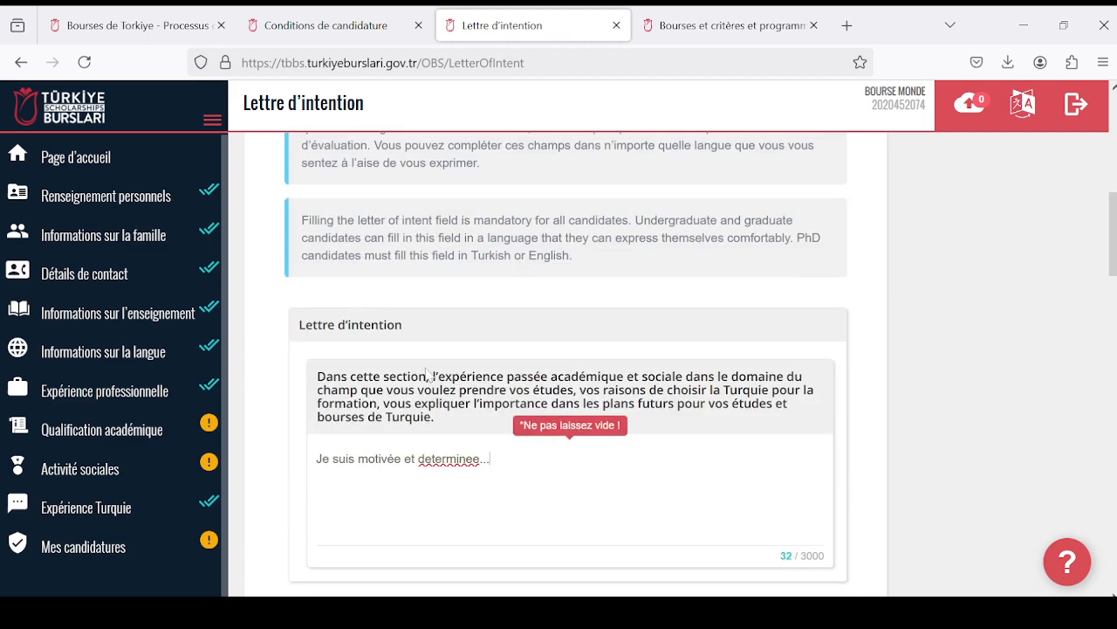
- Examine the remaining Étude académique fields, from Réponse Préliminaire to Recherche de source, and the Description préférée prompt
{"action": "scroll", "coordinate": [358, 365], "scroll_direction": "down", "scroll_amount": 2}
{"action": "scroll", "coordinate": [425, 352], "scroll_direction": "down", "scroll_amount": 12}
{"action": "scroll", "coordinate": [570, 367], "scroll_direction": "down", "scroll_amount": 6}
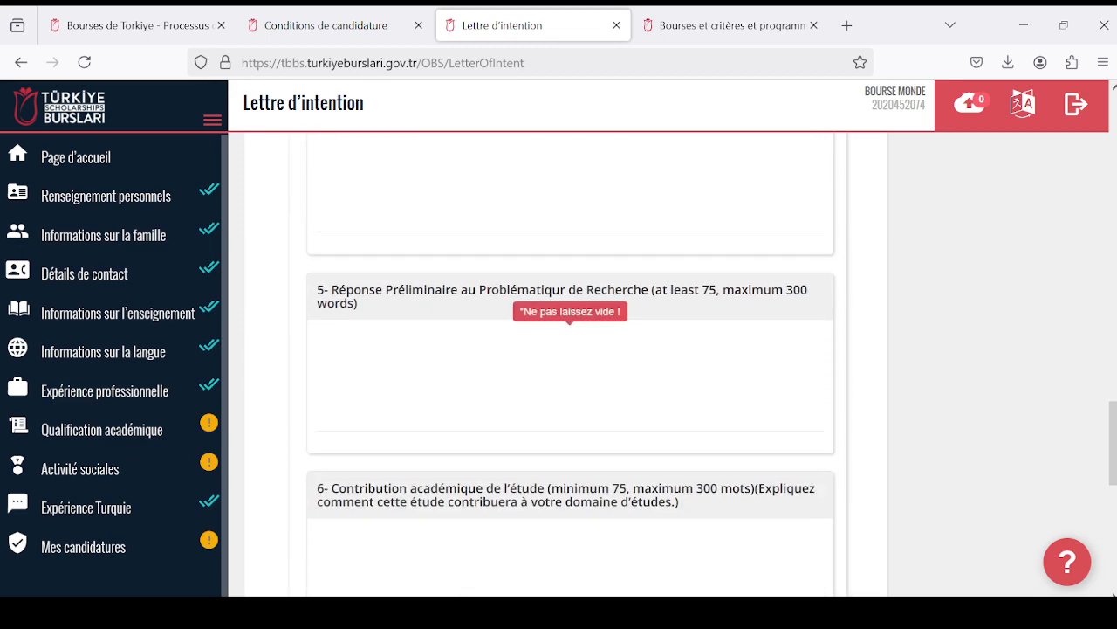
{"action": "scroll", "coordinate": [570, 367], "scroll_direction": "down", "scroll_amount": 2}
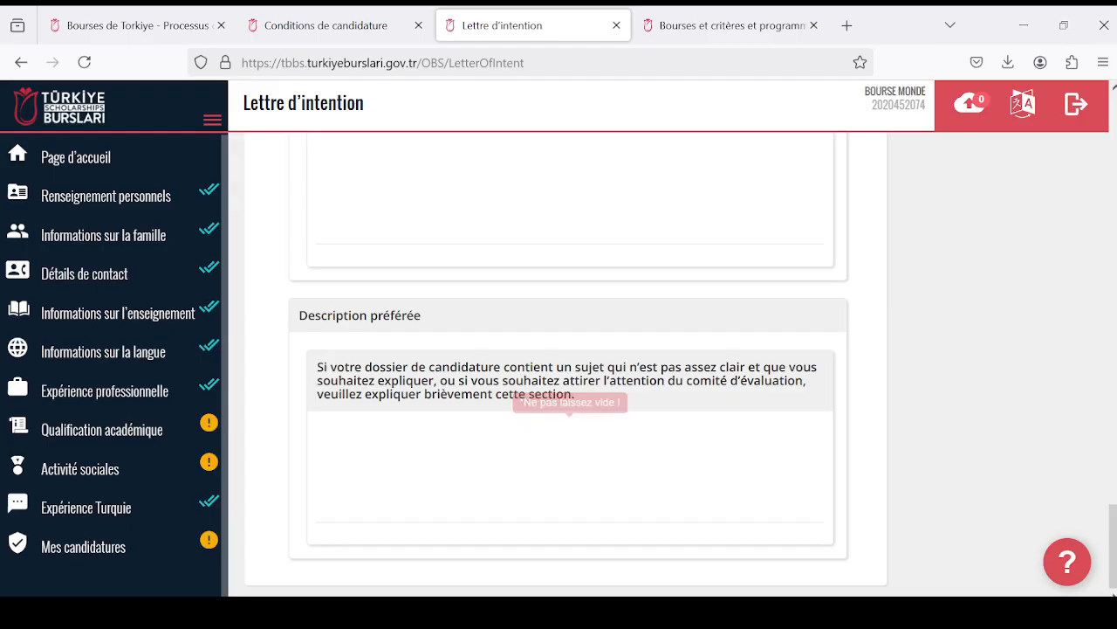
{"action": "scroll", "coordinate": [570, 385], "scroll_direction": "up", "scroll_amount": 6}
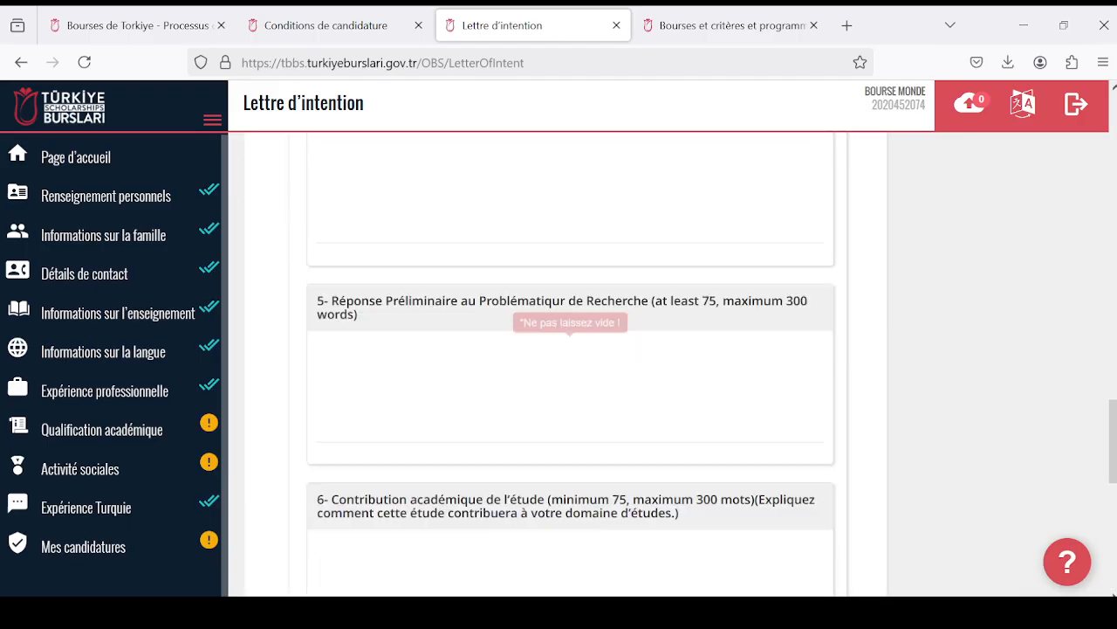
{"action": "scroll", "coordinate": [570, 384], "scroll_direction": "down", "scroll_amount": 6}
{"action": "scroll", "coordinate": [570, 384], "scroll_direction": "up", "scroll_amount": 3}
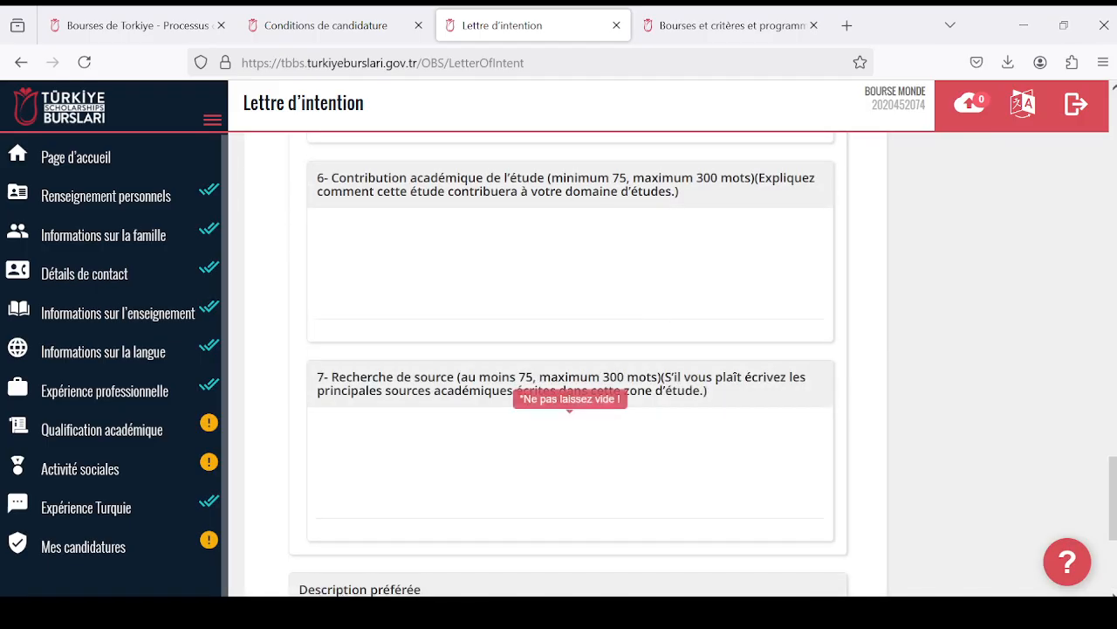
{"action": "scroll", "coordinate": [570, 384], "scroll_direction": "down", "scroll_amount": 3}
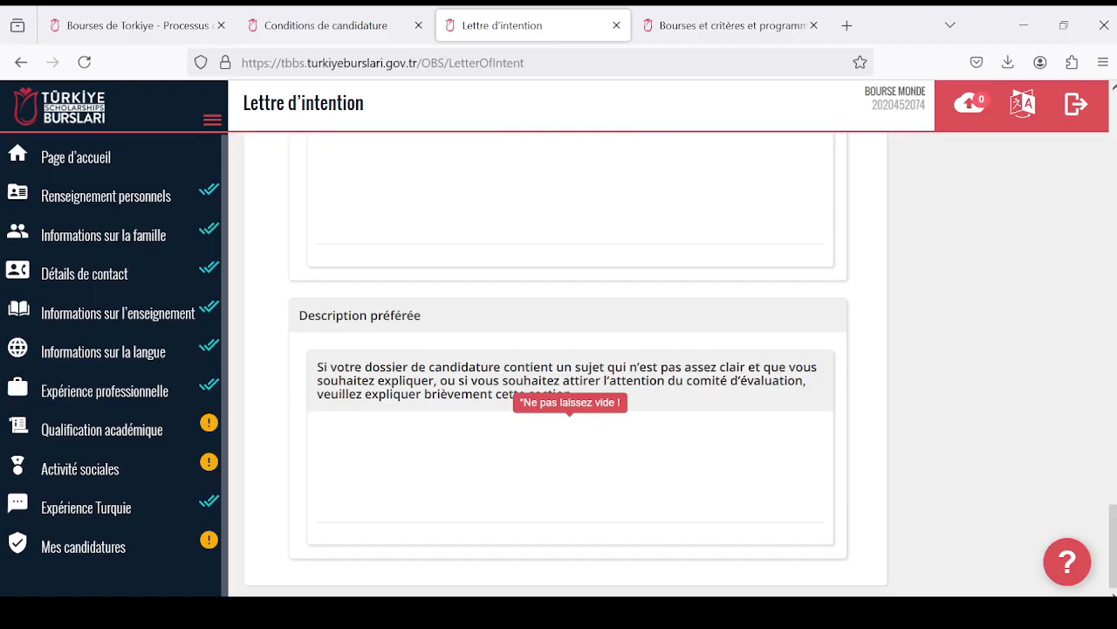
- Copy the sample text "Je suis motivée et determinee..." from the Lettre d'intention field
{"action": "scroll", "coordinate": [570, 384], "scroll_direction": "up", "scroll_amount": 4}
{"action": "scroll", "coordinate": [570, 385], "scroll_direction": "down", "scroll_amount": 3}
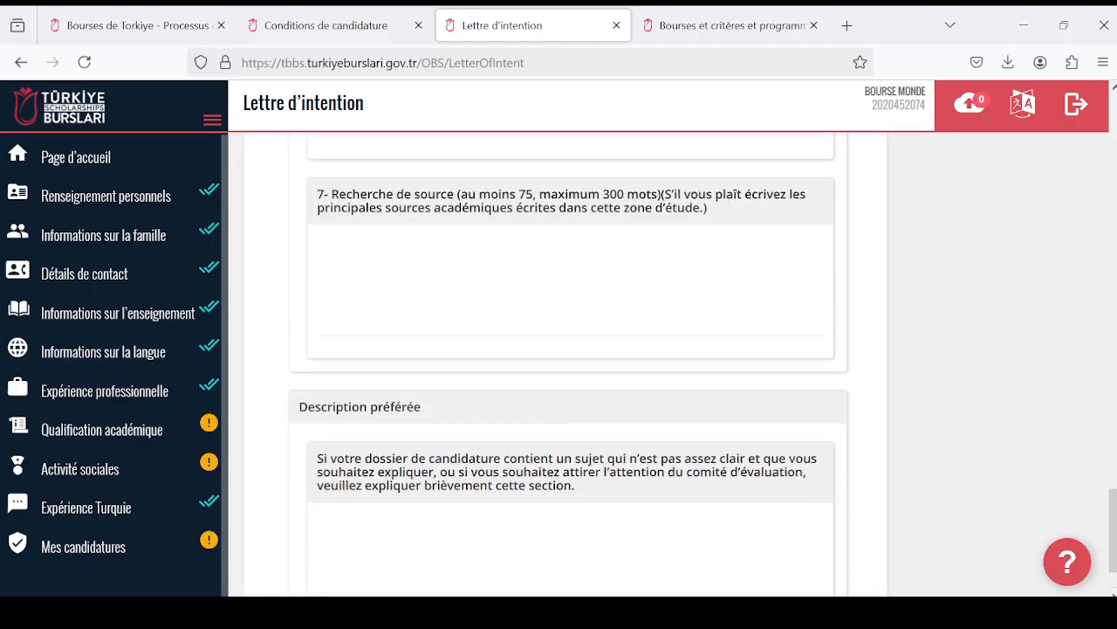
{"action": "scroll", "coordinate": [587, 465], "scroll_direction": "up", "scroll_amount": 10}
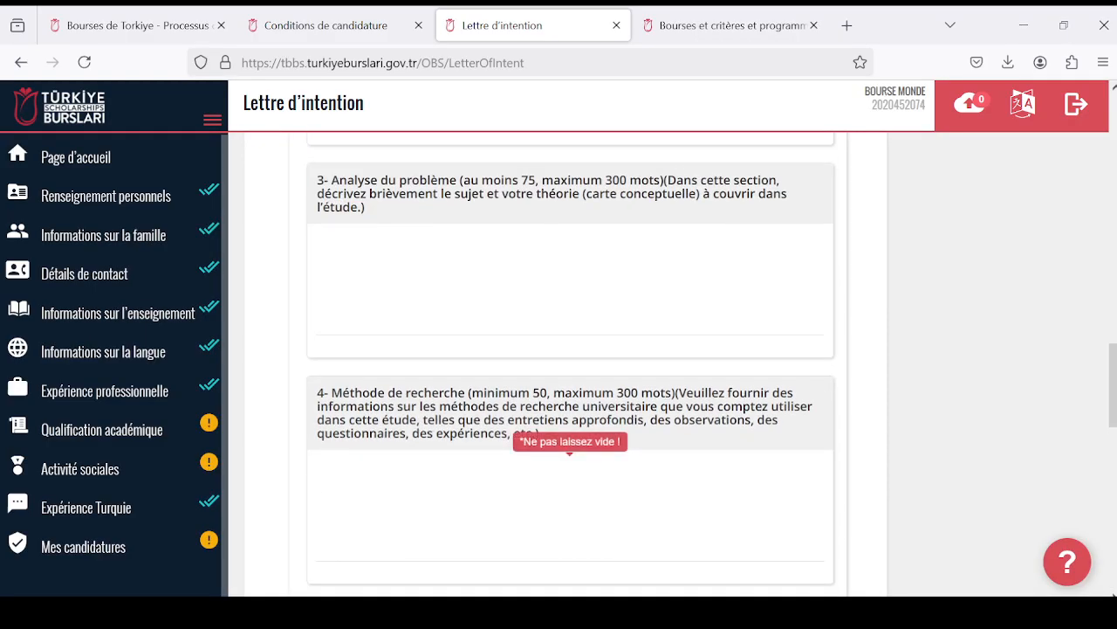
{"action": "scroll", "coordinate": [587, 467], "scroll_direction": "up", "scroll_amount": 2}
{"action": "scroll", "coordinate": [587, 467], "scroll_direction": "down", "scroll_amount": 1}
{"action": "scroll", "coordinate": [587, 467], "scroll_direction": "up", "scroll_amount": 7}
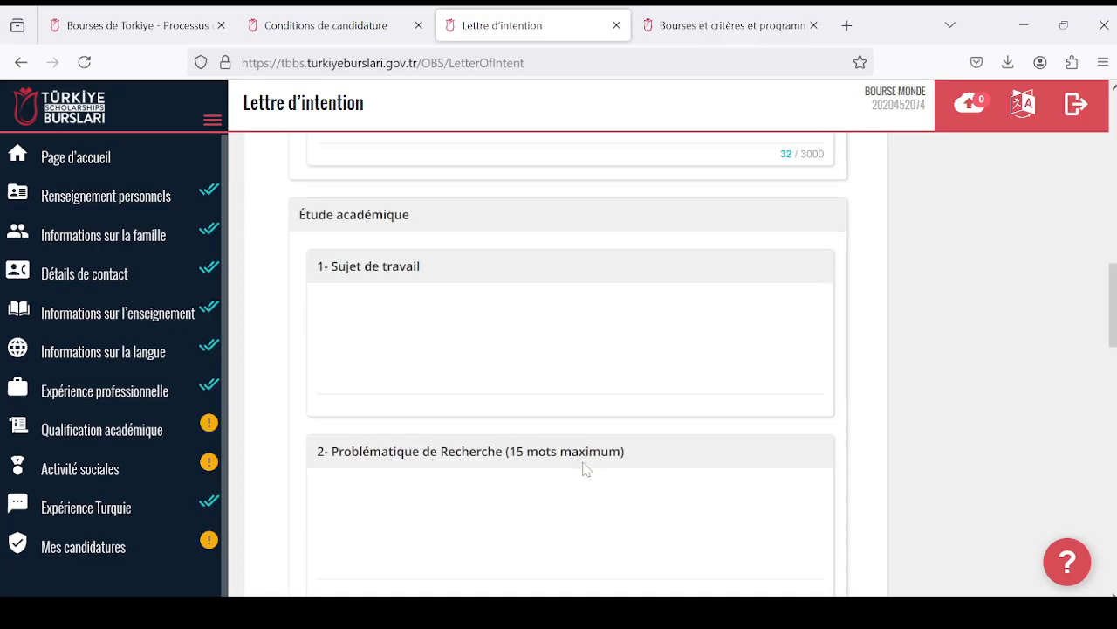
{"action": "scroll", "coordinate": [584, 469], "scroll_direction": "up", "scroll_amount": 1}
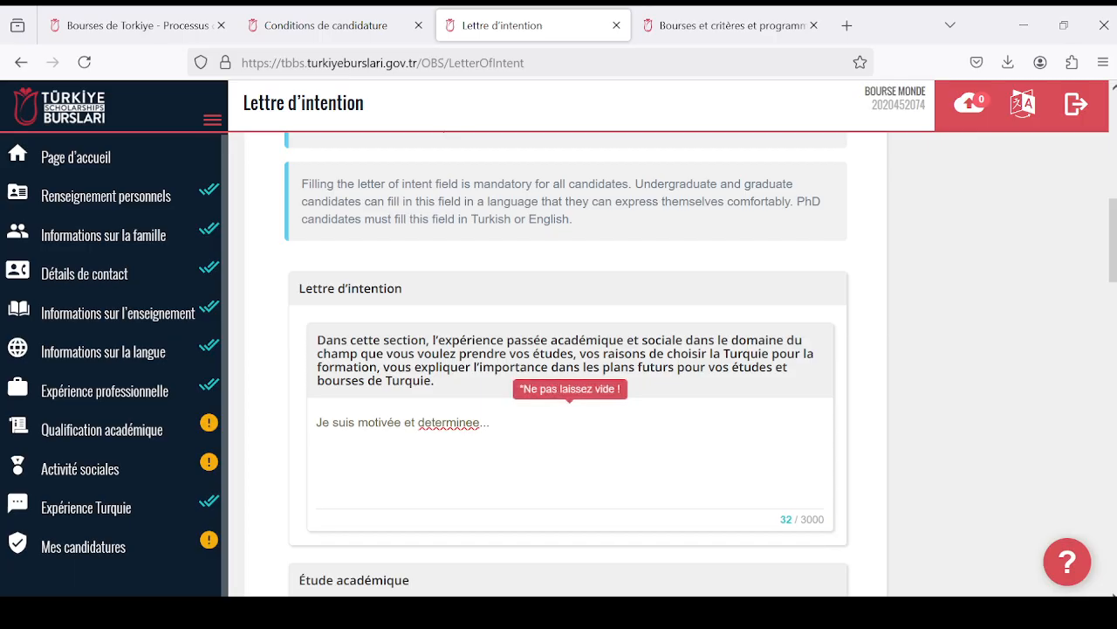
{"action": "left_click_drag", "start_coordinate": [316, 423], "coordinate": [491, 423]}
{"action": "right_click", "coordinate": [449, 422]}
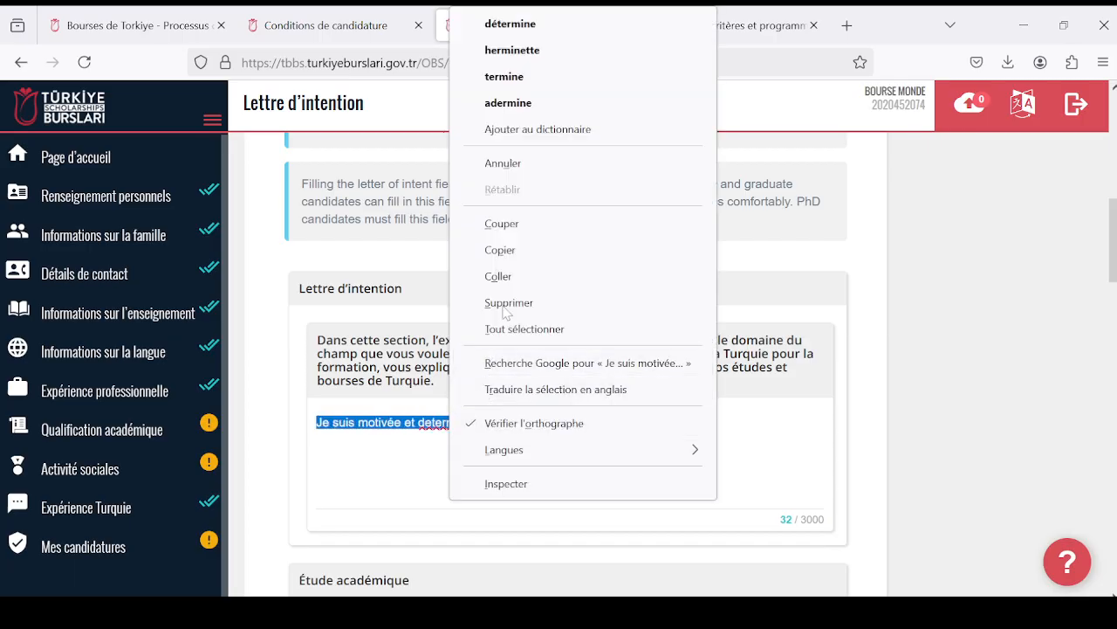
{"action": "left_click", "coordinate": [511, 250]}
- Paste the copied sample sentence into the Sujet de travail and Problématique de Recherche fields of Étude académique
{"action": "scroll", "coordinate": [512, 250], "scroll_direction": "down", "scroll_amount": 1}
{"action": "scroll", "coordinate": [438, 470], "scroll_direction": "down", "scroll_amount": 2}
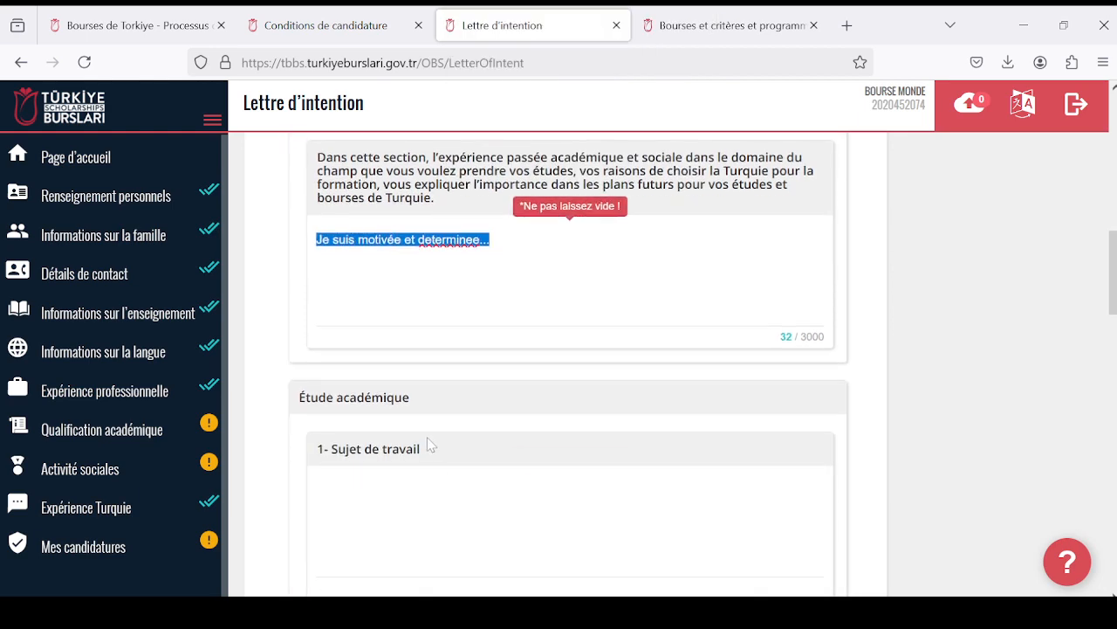
{"action": "left_click", "coordinate": [428, 502]}
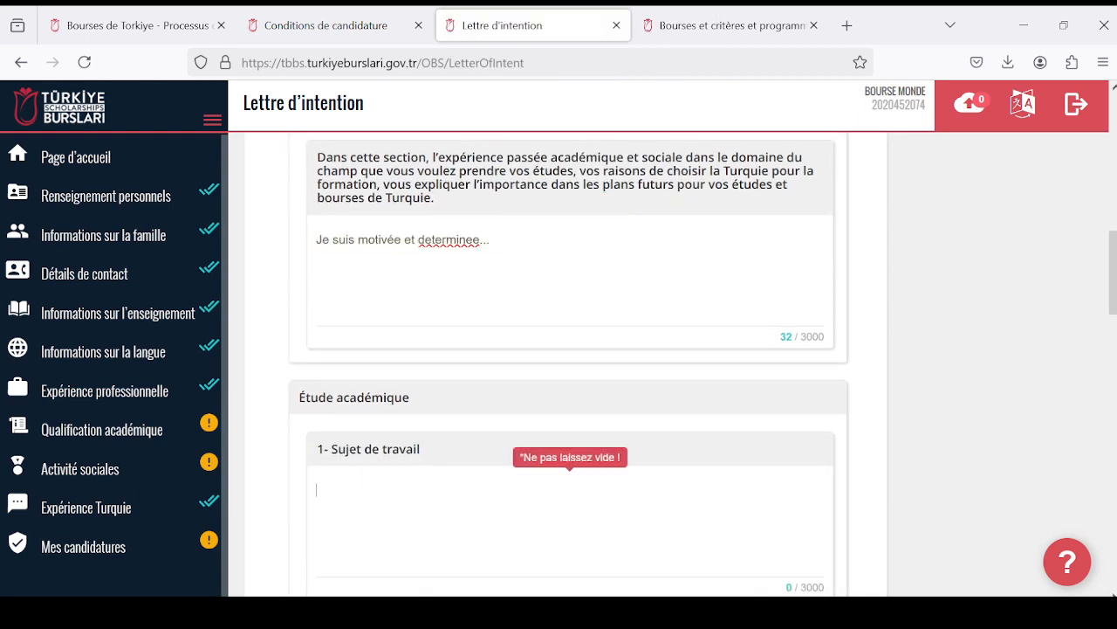
{"action": "key", "text": "ctrl+v"}
{"action": "scroll", "coordinate": [399, 490], "scroll_direction": "down", "scroll_amount": 3}
{"action": "left_click", "coordinate": [401, 454]}
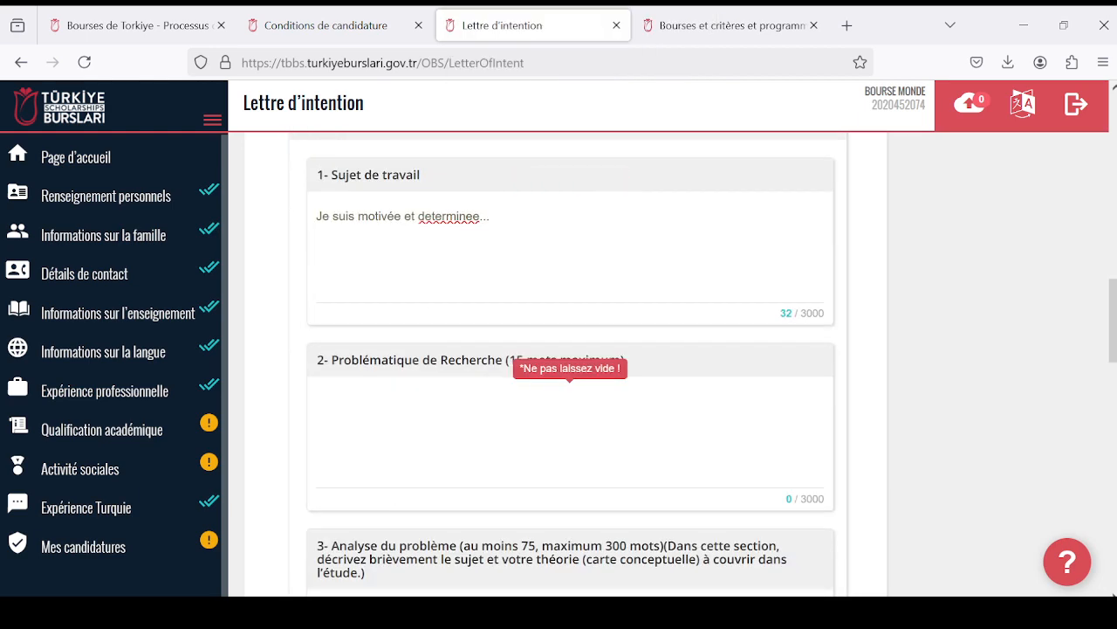
{"action": "key", "text": "ctrl+v"}
- Paste the same sample text into the Analyse du problème field and recheck the Problématique de Recherche entry
{"action": "scroll", "coordinate": [402, 454], "scroll_direction": "down", "scroll_amount": 2}
{"action": "left_click", "coordinate": [402, 460]}
{"action": "key", "text": "ctrl+v"}
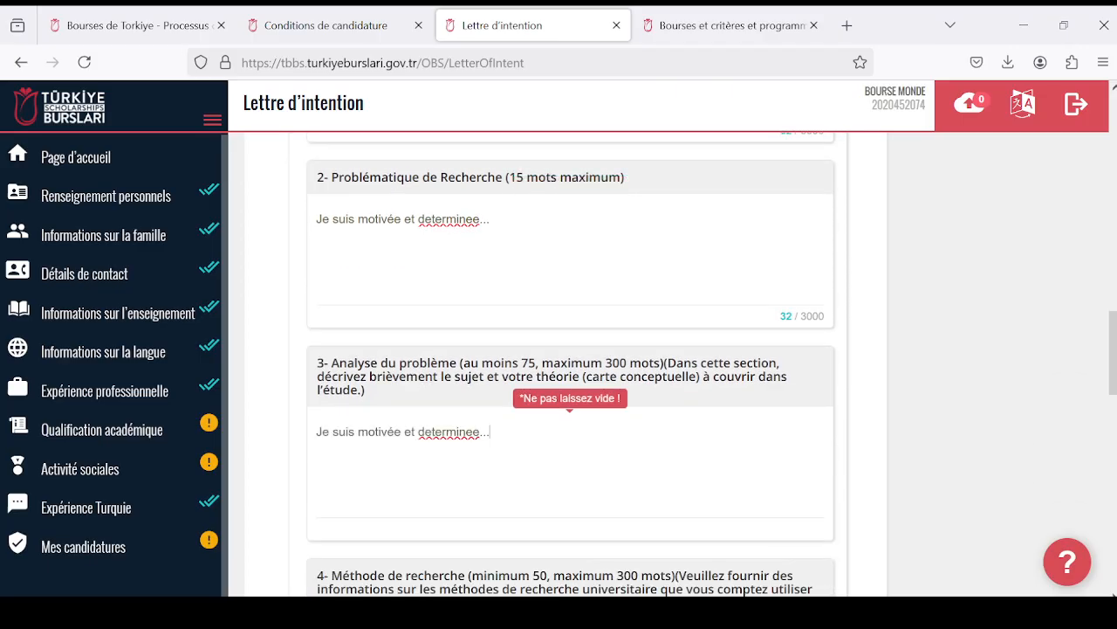
{"action": "scroll", "coordinate": [349, 392], "scroll_direction": "up", "scroll_amount": 2}
{"action": "left_click", "coordinate": [381, 388]}
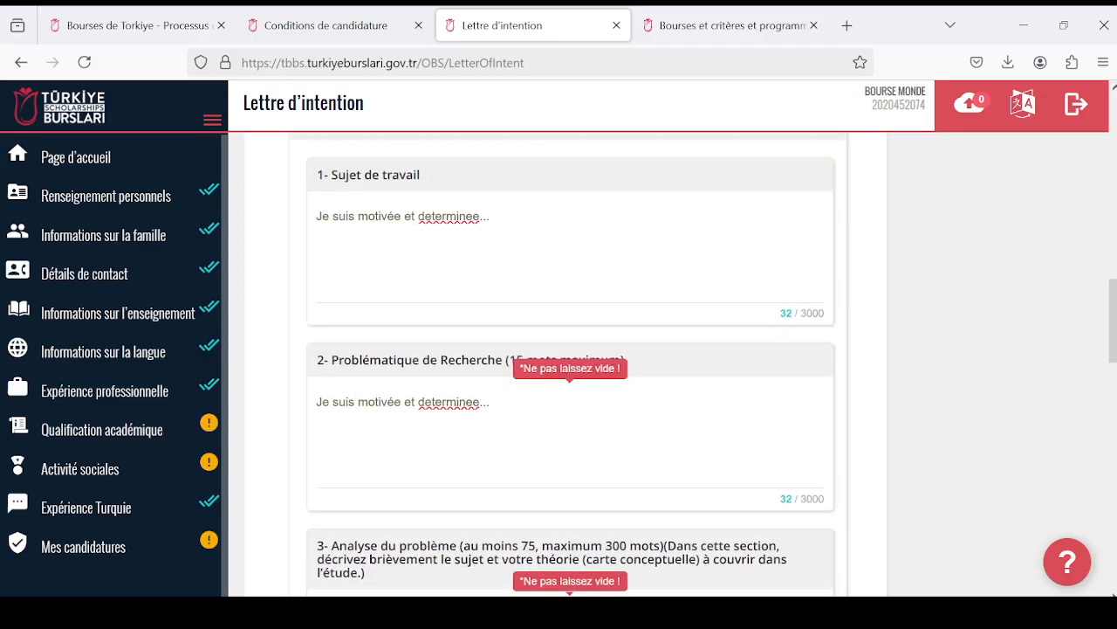
{"action": "scroll", "coordinate": [377, 387], "scroll_direction": "down", "scroll_amount": 3}
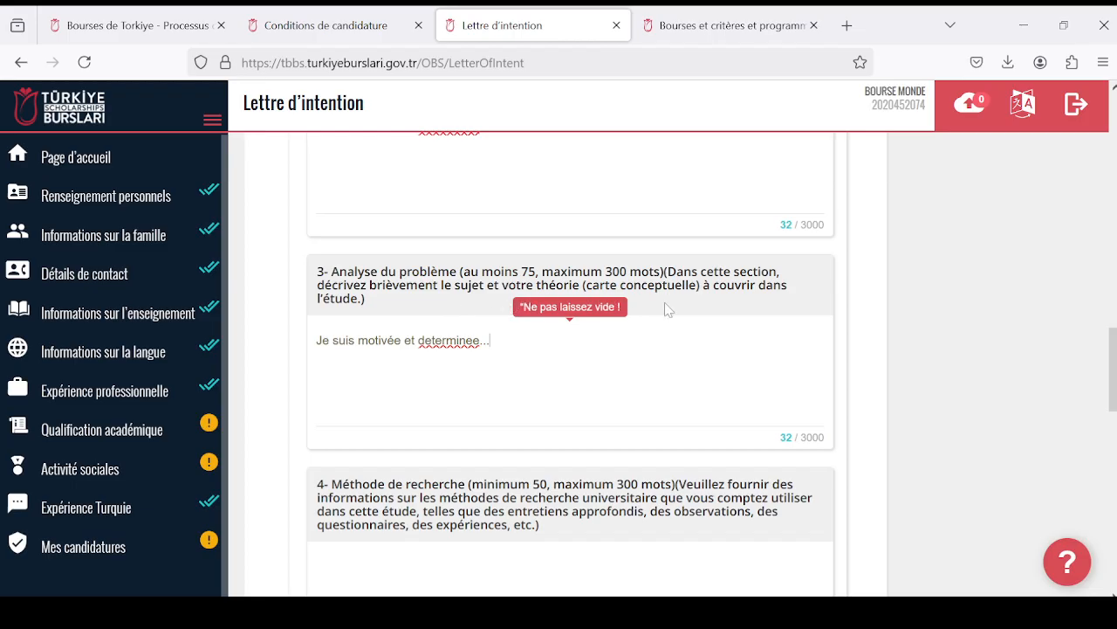
- Fill the Méthode de recherche field with the copied text "Je suis motivée et determinee..."
{"action": "scroll", "coordinate": [719, 327], "scroll_direction": "down", "scroll_amount": 2}
{"action": "scroll", "coordinate": [661, 362], "scroll_direction": "down", "scroll_amount": 2}
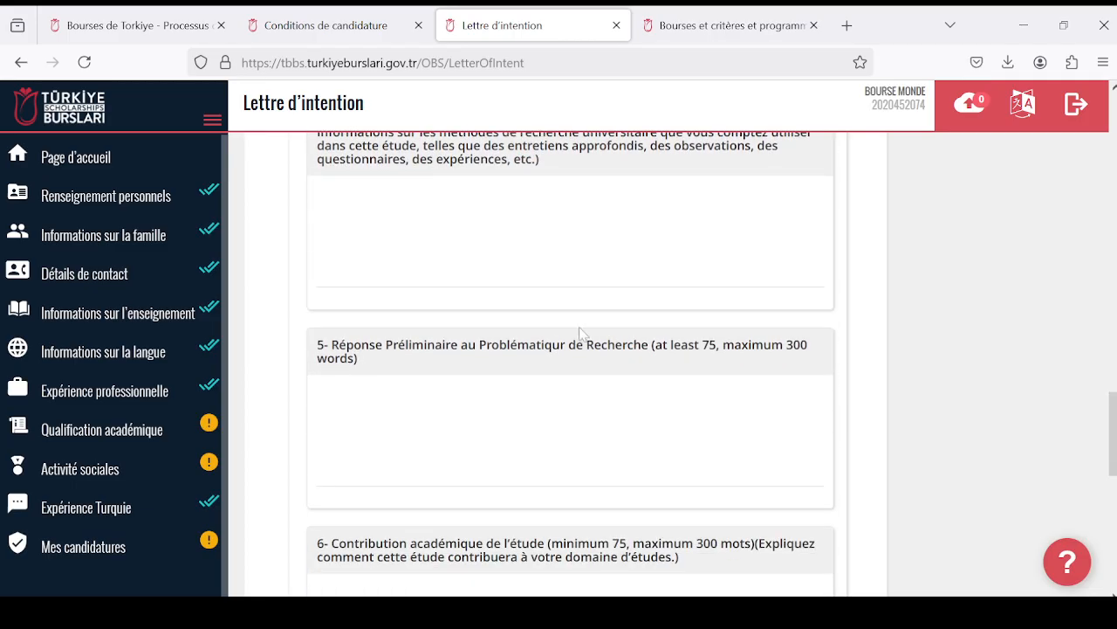
{"action": "scroll", "coordinate": [553, 321], "scroll_direction": "up", "scroll_amount": 2}
{"action": "left_click", "coordinate": [541, 389]}
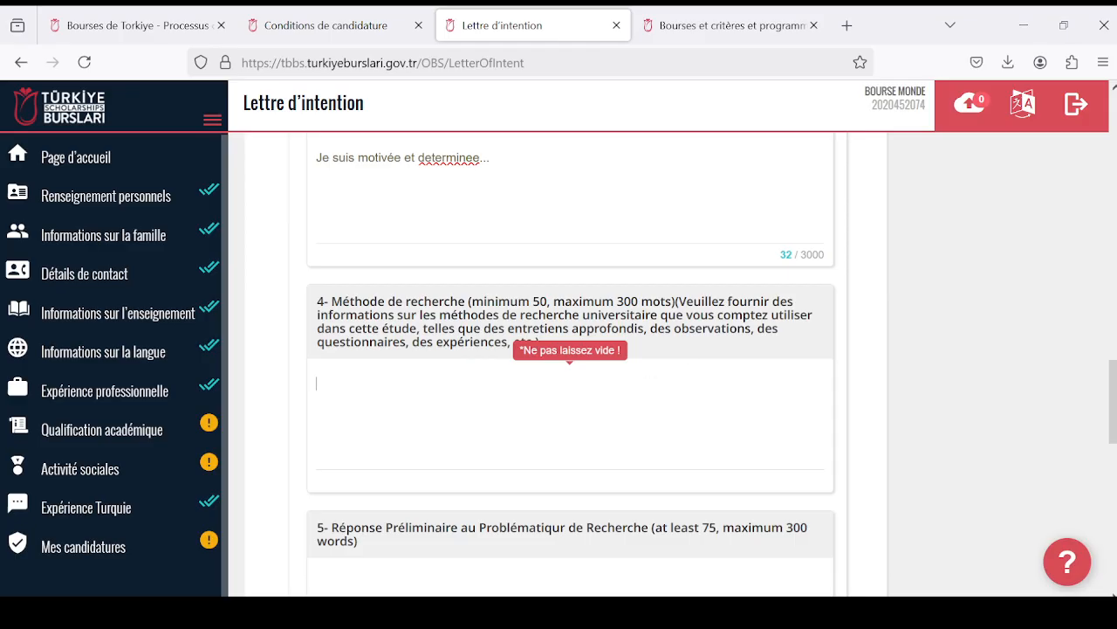
{"action": "scroll", "coordinate": [597, 518], "scroll_direction": "down", "scroll_amount": 1}
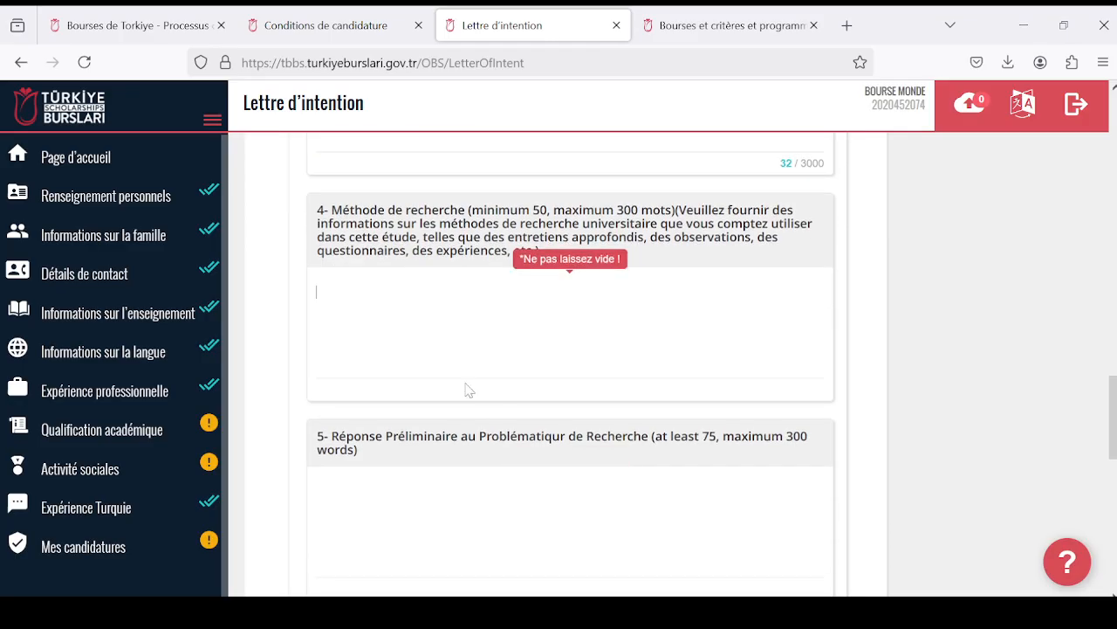
{"action": "key", "text": "ctrl+v"}
- Paste the copied sample text into field 5, Réponse Préliminaire au Problématique de Recherche
{"action": "left_click", "coordinate": [596, 517]}
{"action": "scroll", "coordinate": [596, 517], "scroll_direction": "down", "scroll_amount": 2}
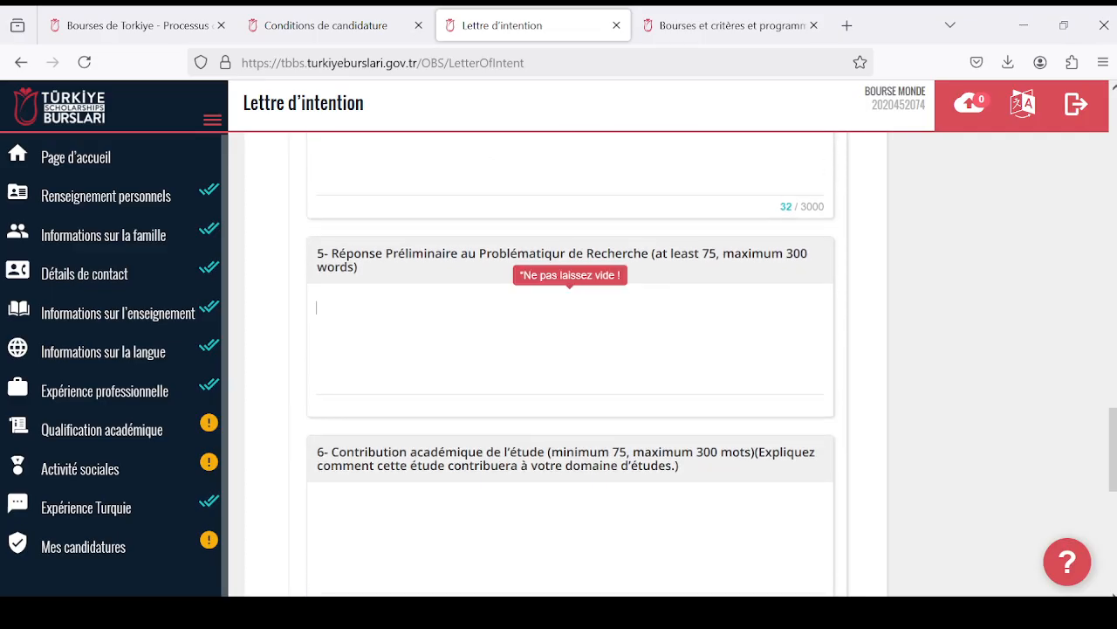
{"action": "left_click", "coordinate": [570, 339]}
{"action": "key", "text": "ctrl+v"}
- Paste the copied sample text into field 6, Contribution académique de l'étude, and field 7, Recherche de source
{"action": "scroll", "coordinate": [570, 339], "scroll_direction": "up", "scroll_amount": 5}
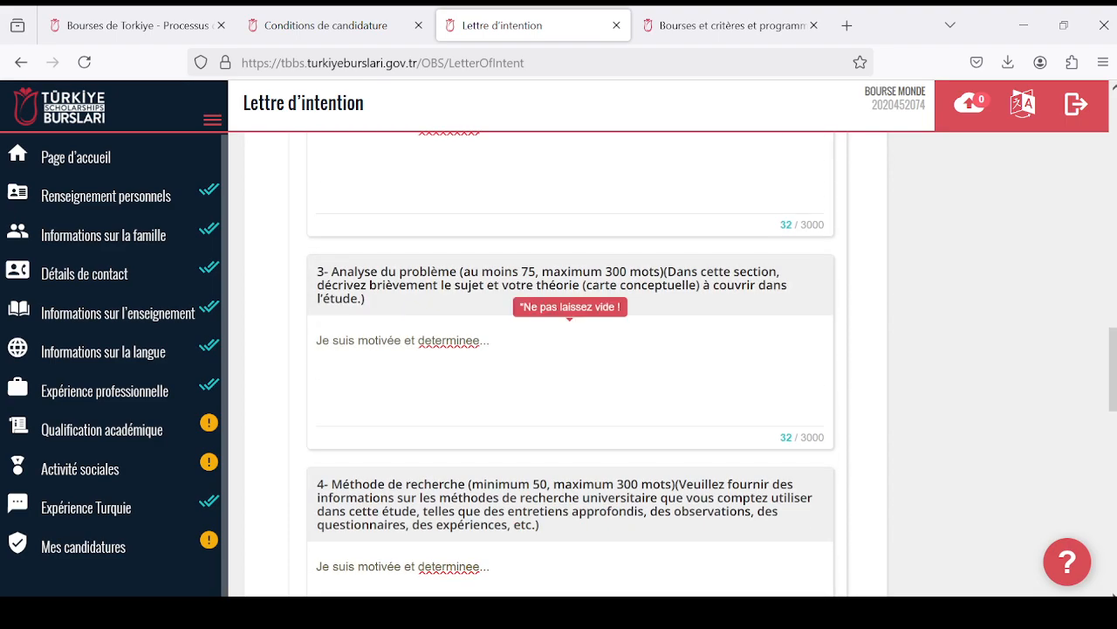
{"action": "scroll", "coordinate": [439, 345], "scroll_direction": "up", "scroll_amount": 7}
{"action": "scroll", "coordinate": [468, 365], "scroll_direction": "up", "scroll_amount": 5}
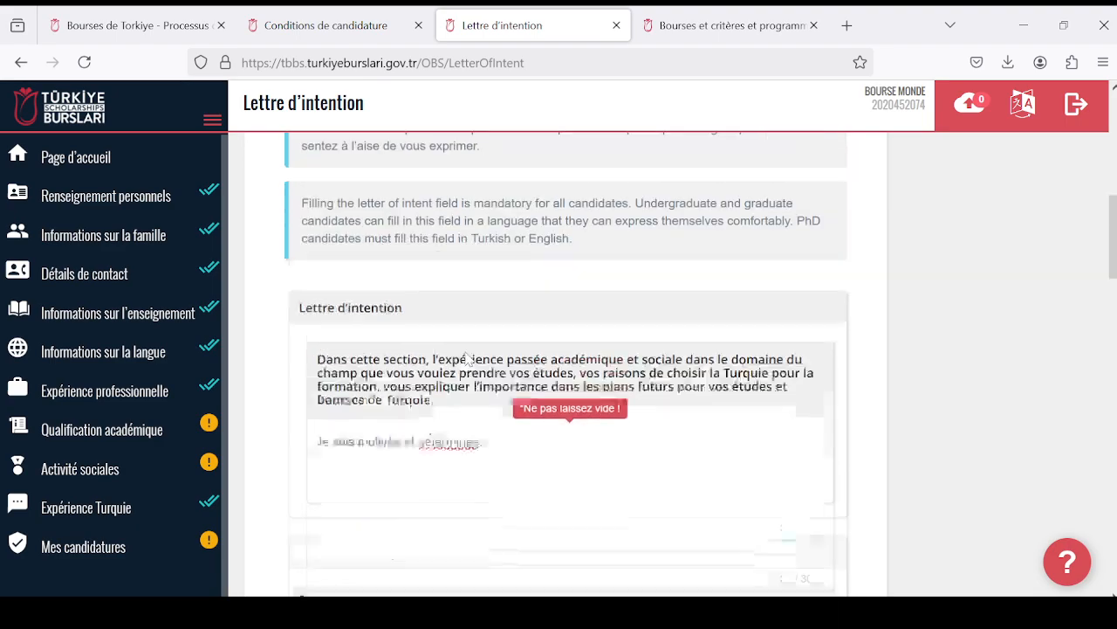
{"action": "scroll", "coordinate": [469, 365], "scroll_direction": "down", "scroll_amount": 4}
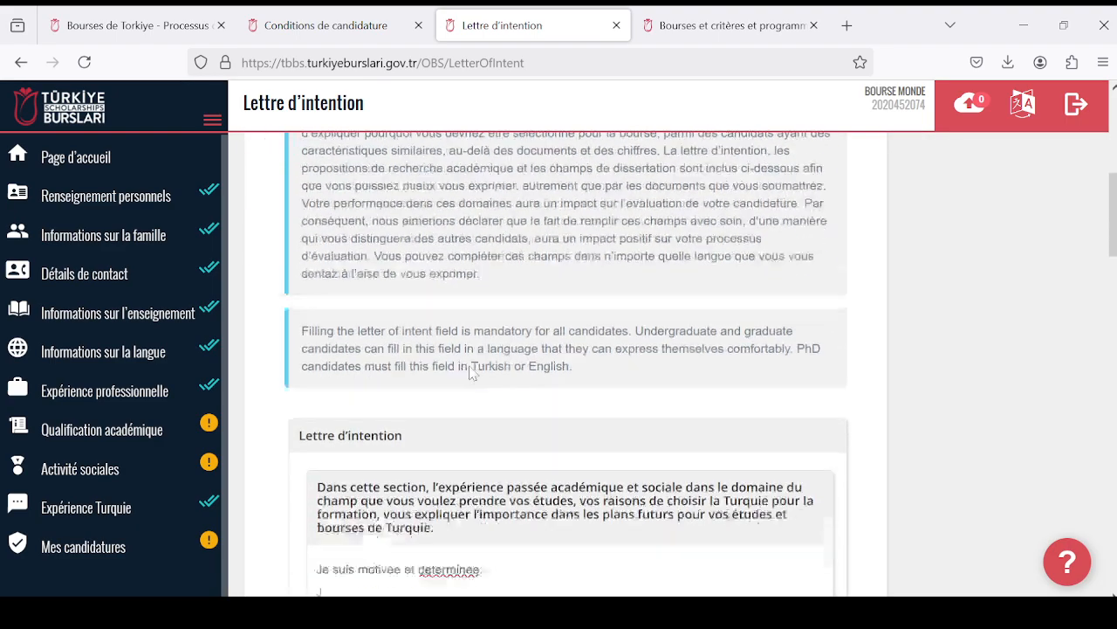
{"action": "scroll", "coordinate": [479, 367], "scroll_direction": "down", "scroll_amount": 13}
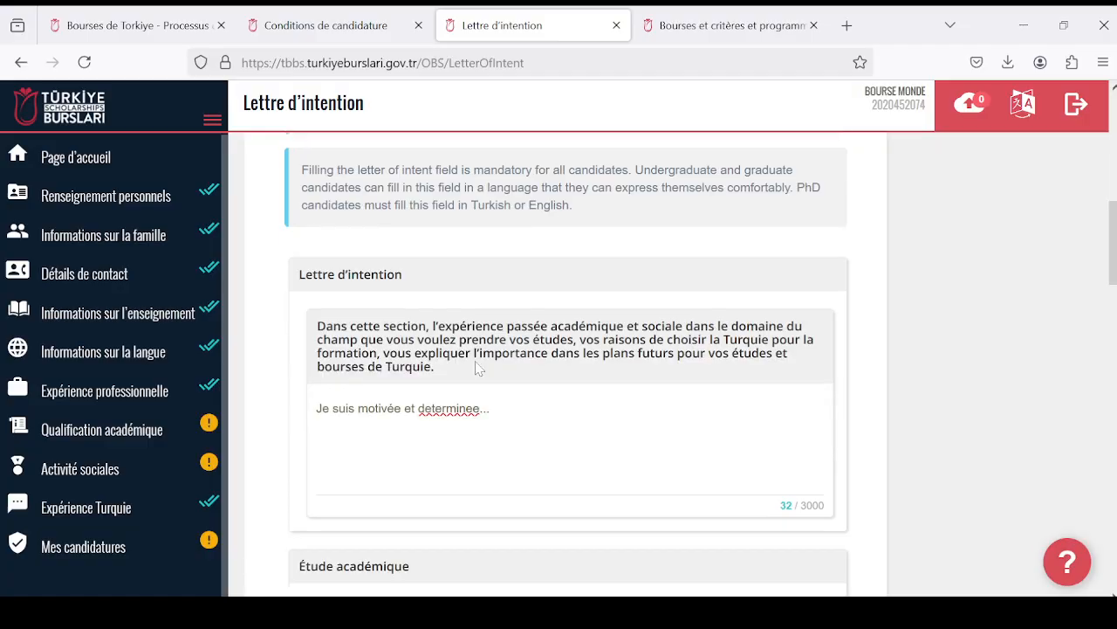
{"action": "scroll", "coordinate": [481, 367], "scroll_direction": "down", "scroll_amount": 3}
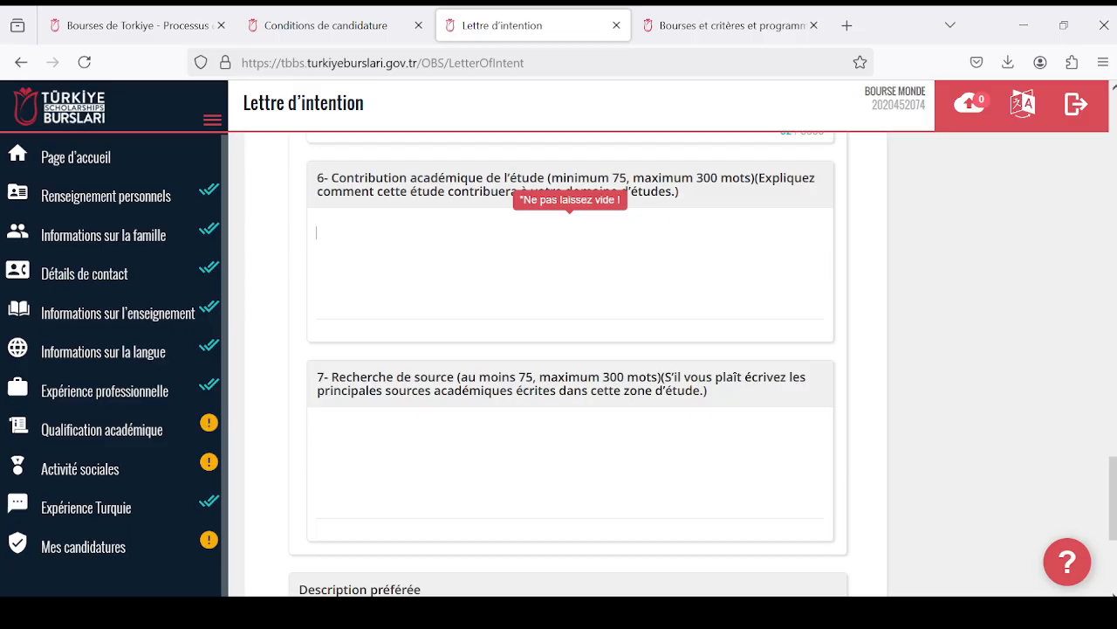
{"action": "key", "text": "ctrl+v"}
{"action": "scroll", "coordinate": [568, 366], "scroll_direction": "down", "scroll_amount": 2}
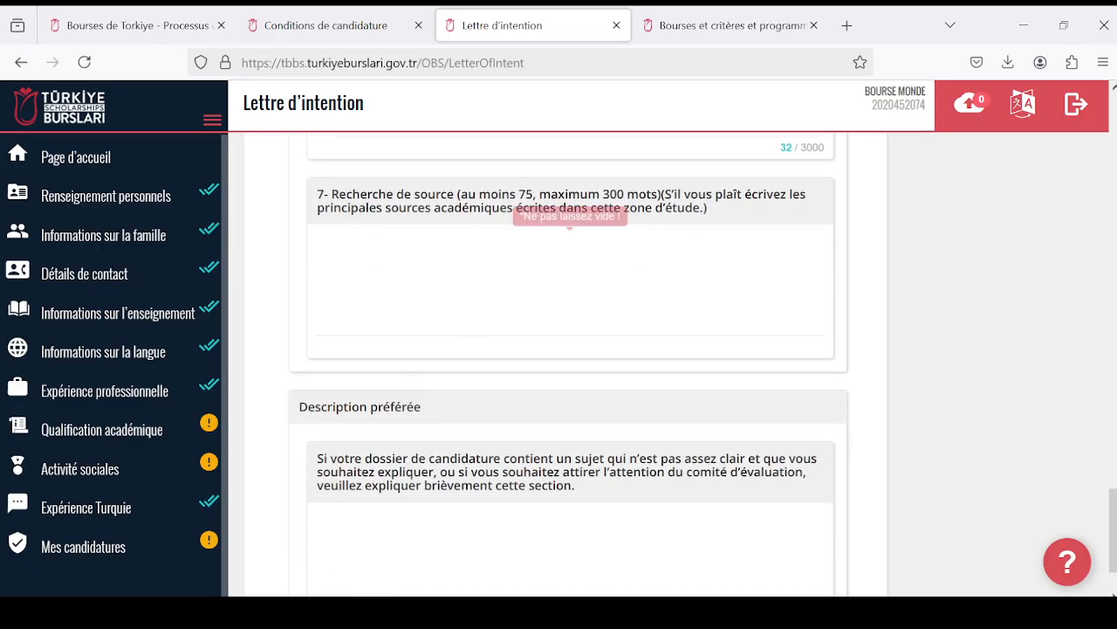
{"action": "left_click", "coordinate": [317, 250]}
{"action": "key", "text": "ctrl+v"}
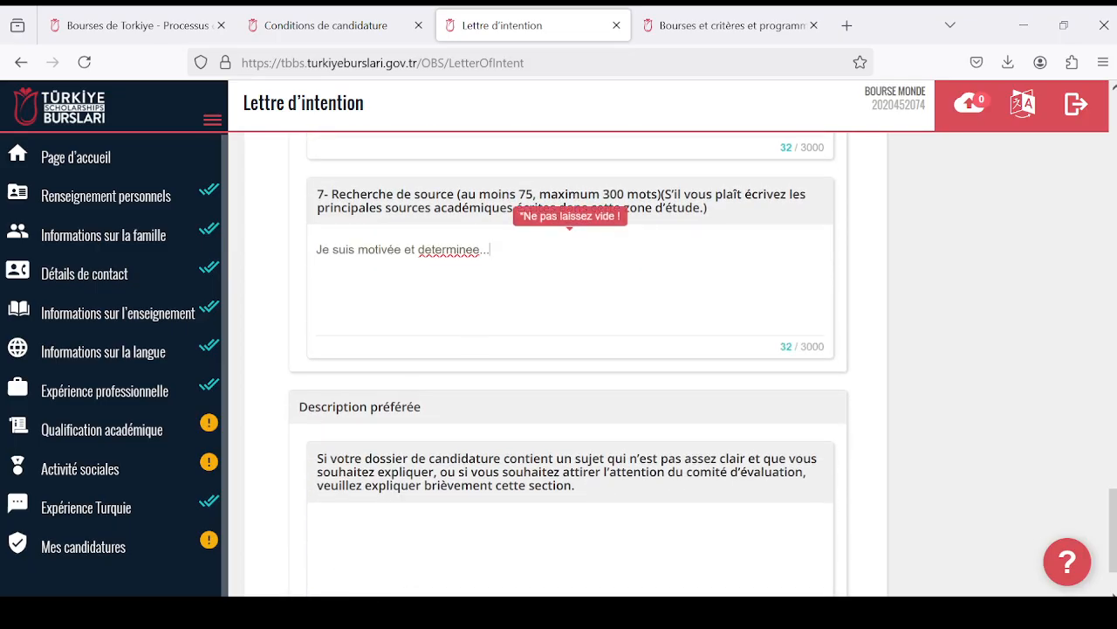
- Paste the copied text "Je suis motivée et determinee..." into the Description préférée field
{"action": "scroll", "coordinate": [462, 349], "scroll_direction": "down", "scroll_amount": 1}
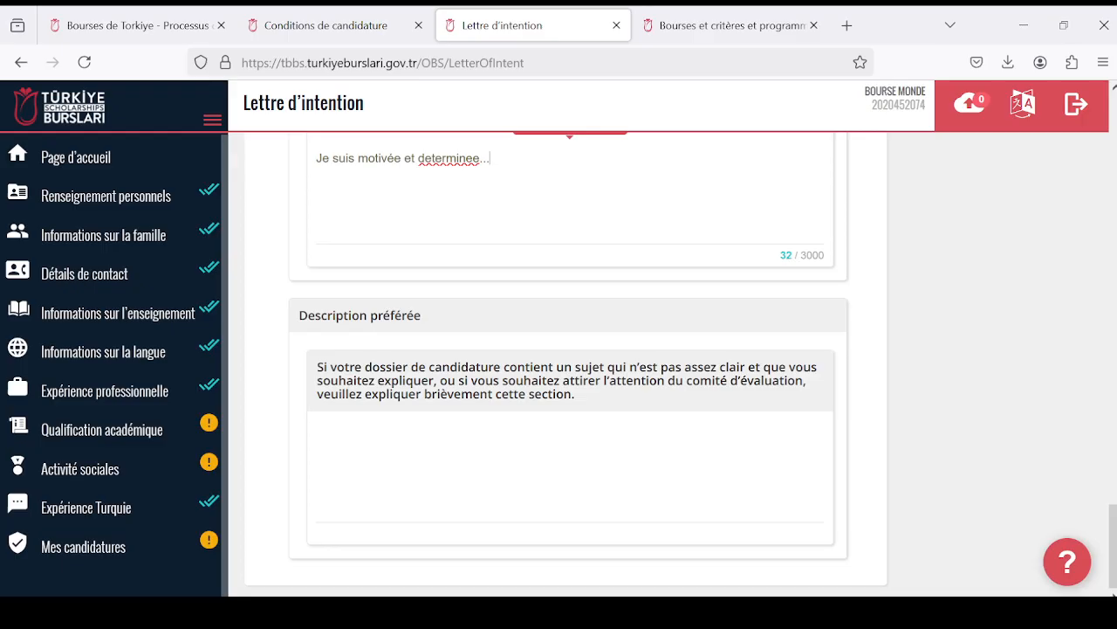
{"action": "left_click", "coordinate": [429, 419]}
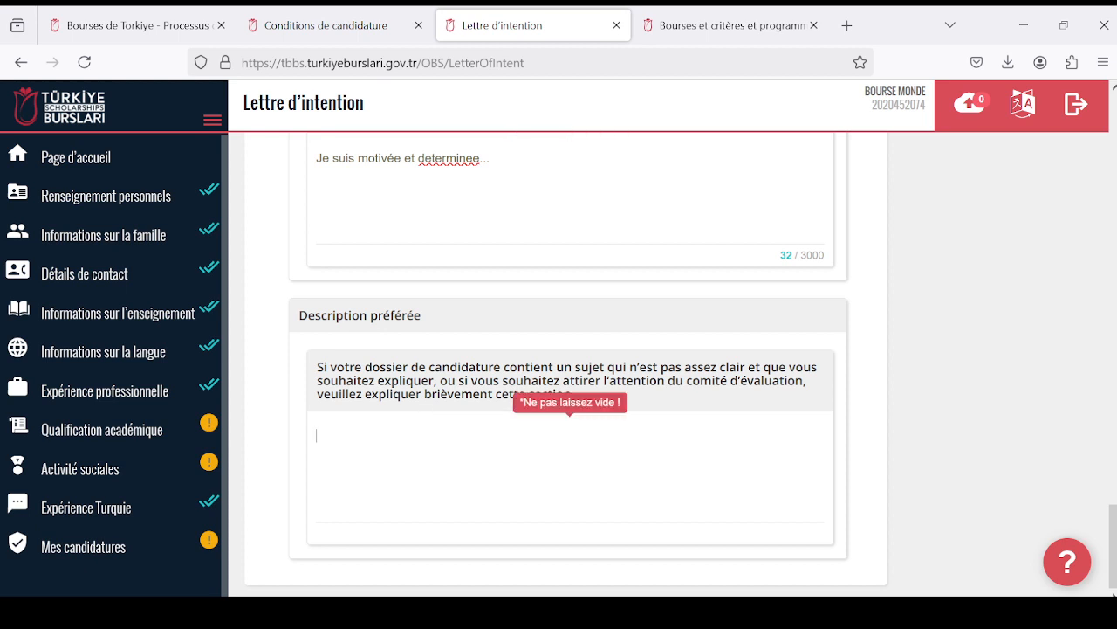
{"action": "type", "text": "Je suis motivée et determinee..."}
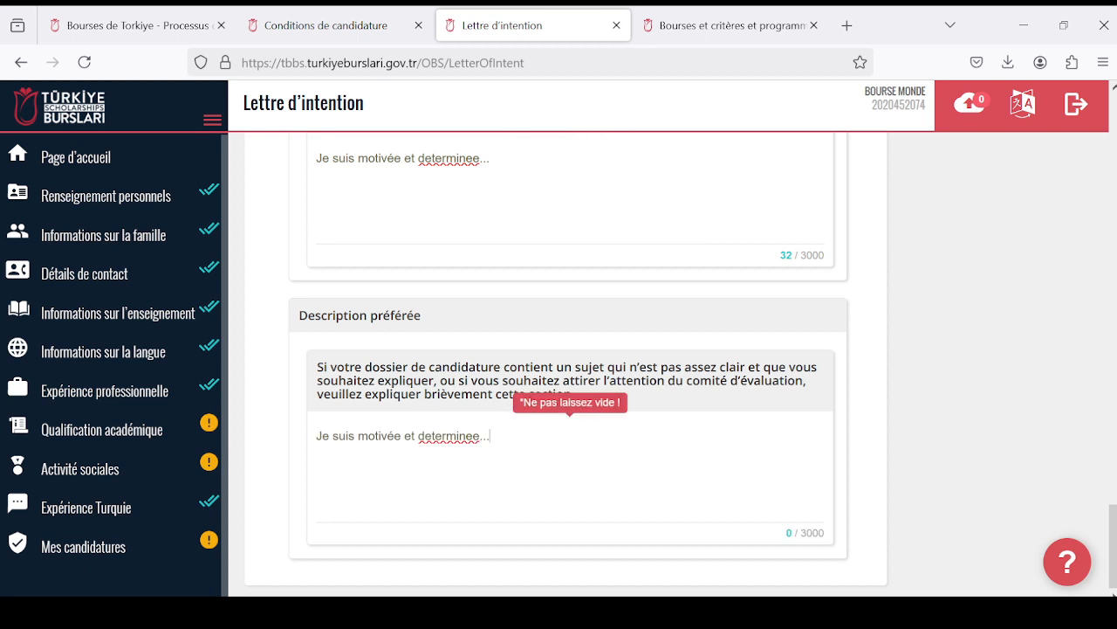
- Correct the first accent of "determinee" in the Sujet de travail field so the word reads "déterminee"
{"action": "scroll", "coordinate": [404, 422], "scroll_direction": "up", "scroll_amount": 15}
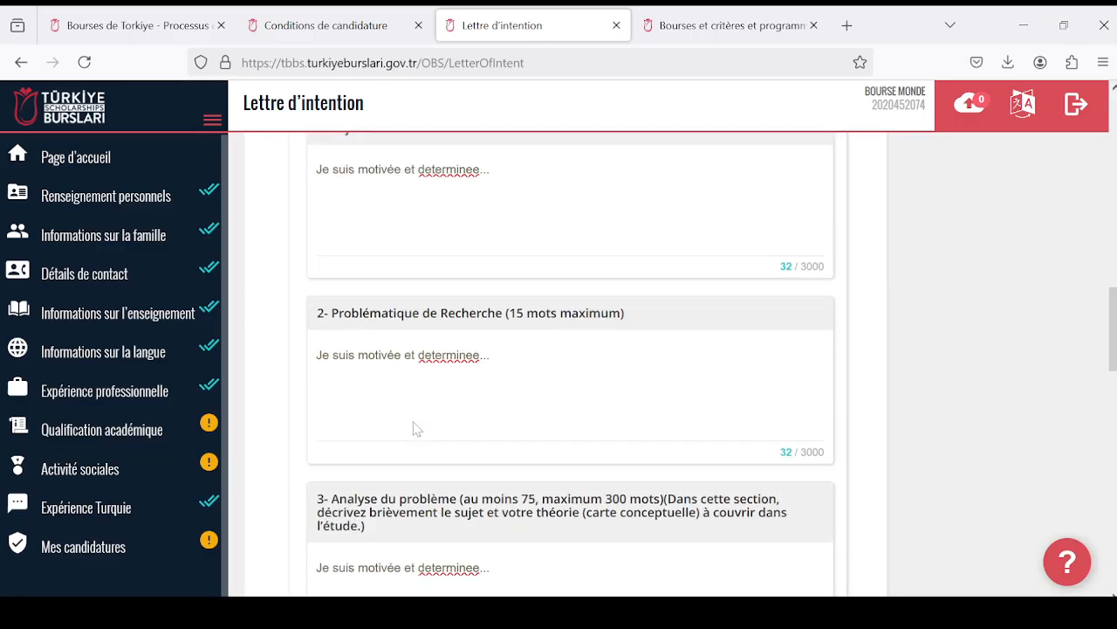
{"action": "right_click", "coordinate": [476, 209]}
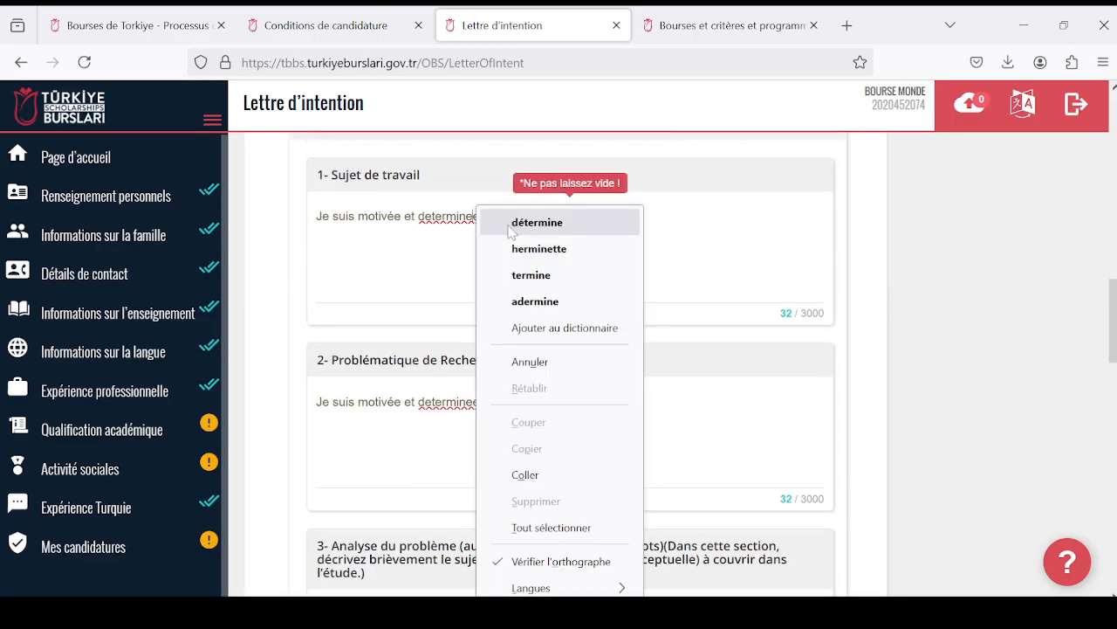
{"action": "key", "text": "Escape"}
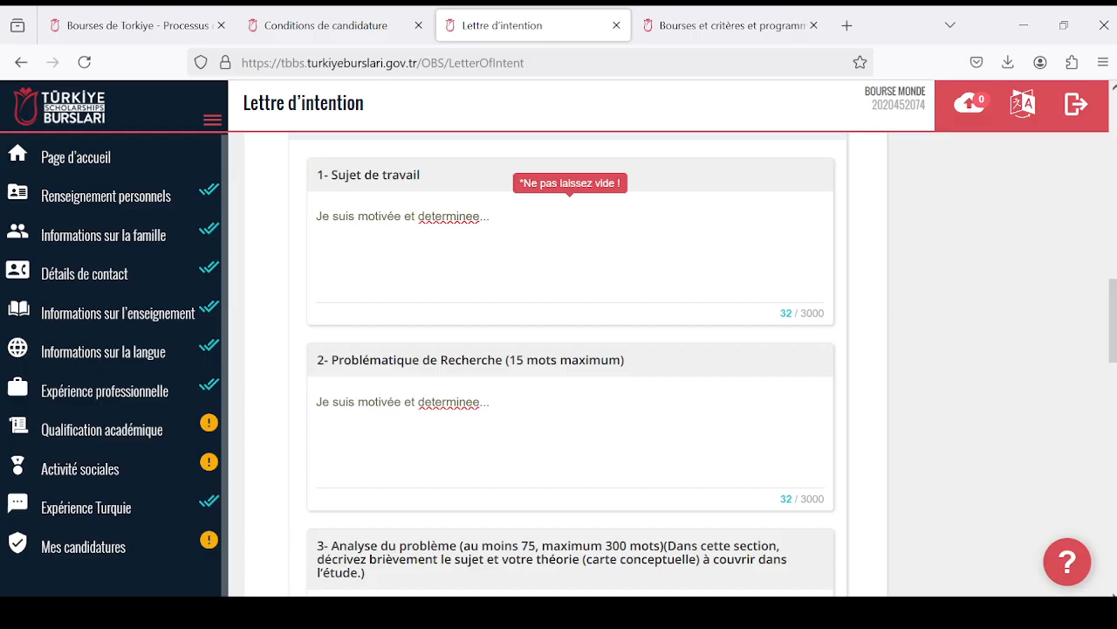
{"action": "left_click", "coordinate": [425, 217]}
{"action": "key", "text": "BackSpace"}
{"action": "type", "text": "é"}
{"action": "key", "text": "Tab"}
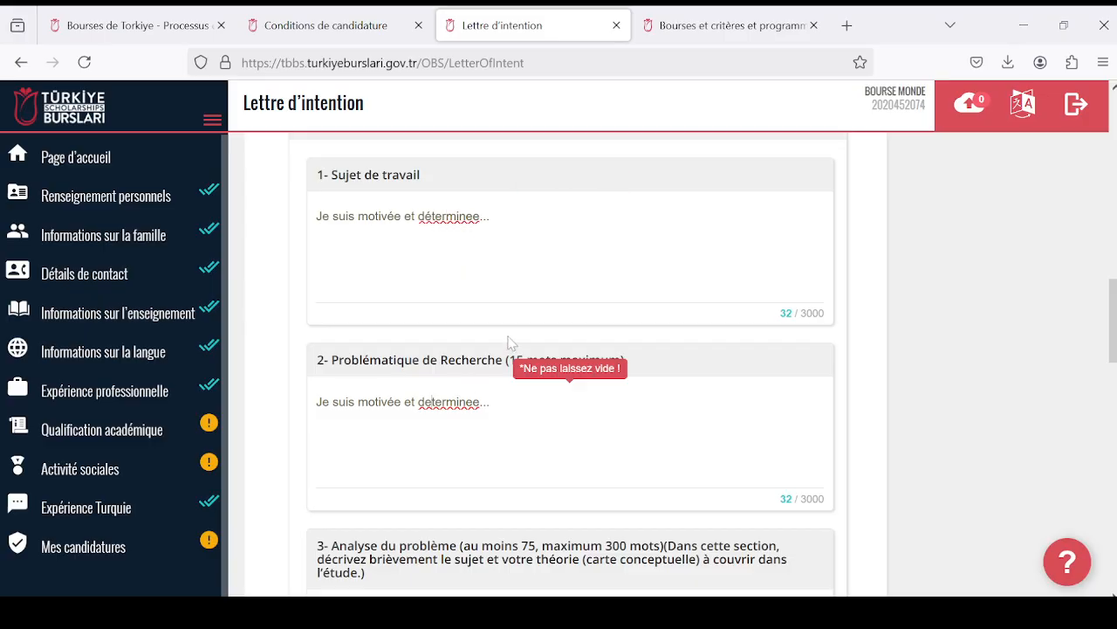
- Save the completed Lettre d'intention section of the Graduate Scholarship Programme application
{"action": "scroll", "coordinate": [511, 342], "scroll_direction": "up", "scroll_amount": 10}
{"action": "scroll", "coordinate": [703, 384], "scroll_direction": "down", "scroll_amount": 4}
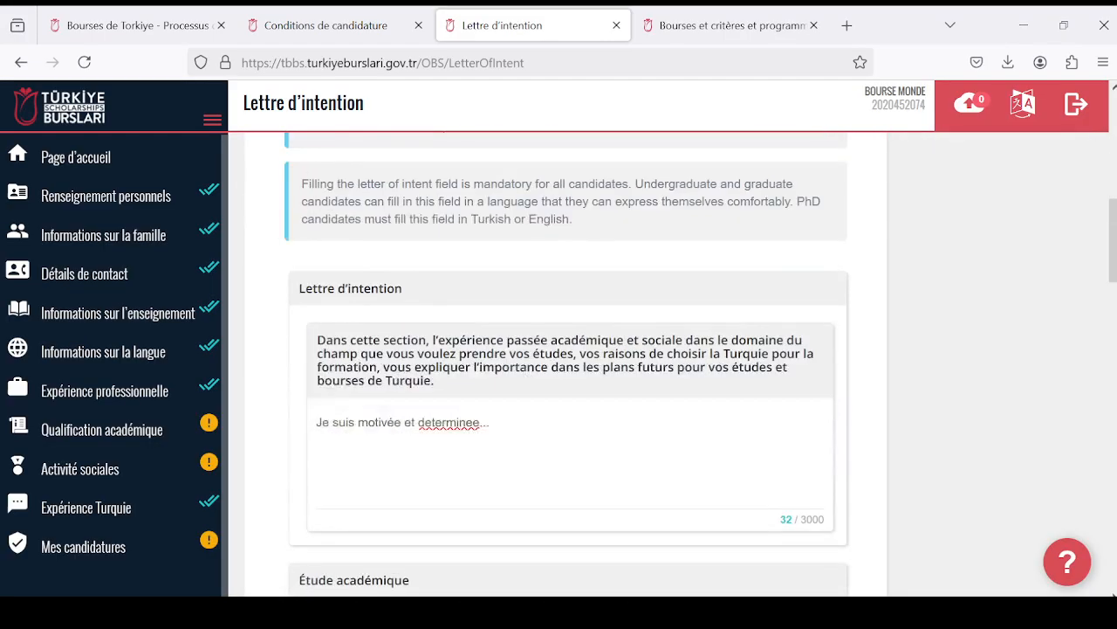
{"action": "scroll", "coordinate": [703, 384], "scroll_direction": "up", "scroll_amount": 7}
{"action": "scroll", "coordinate": [744, 398], "scroll_direction": "down", "scroll_amount": 2}
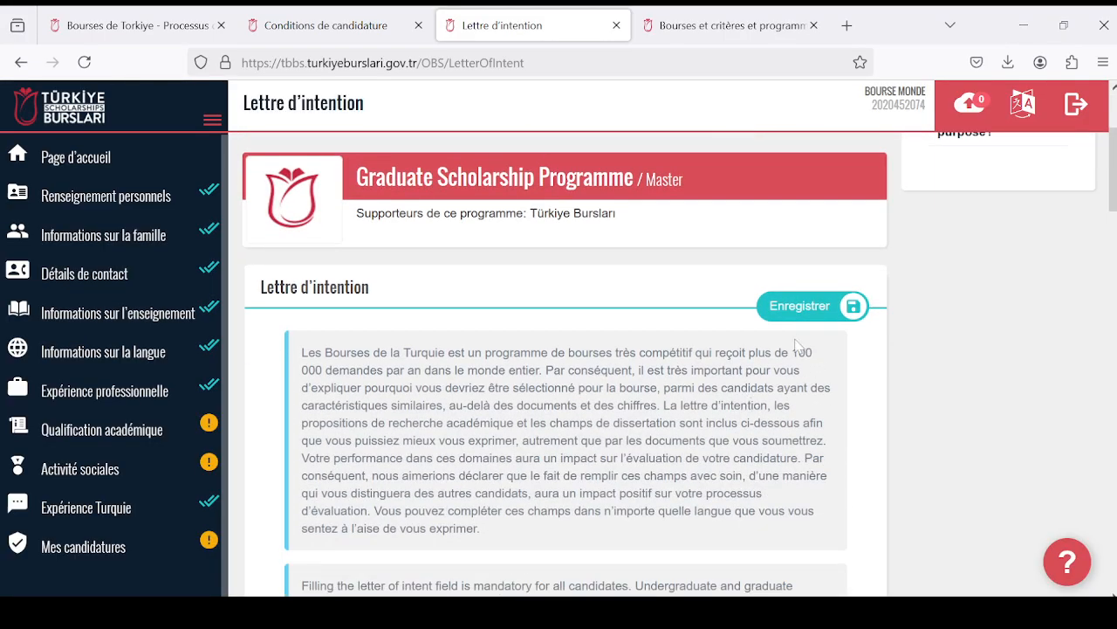
{"action": "left_click", "coordinate": [798, 313]}
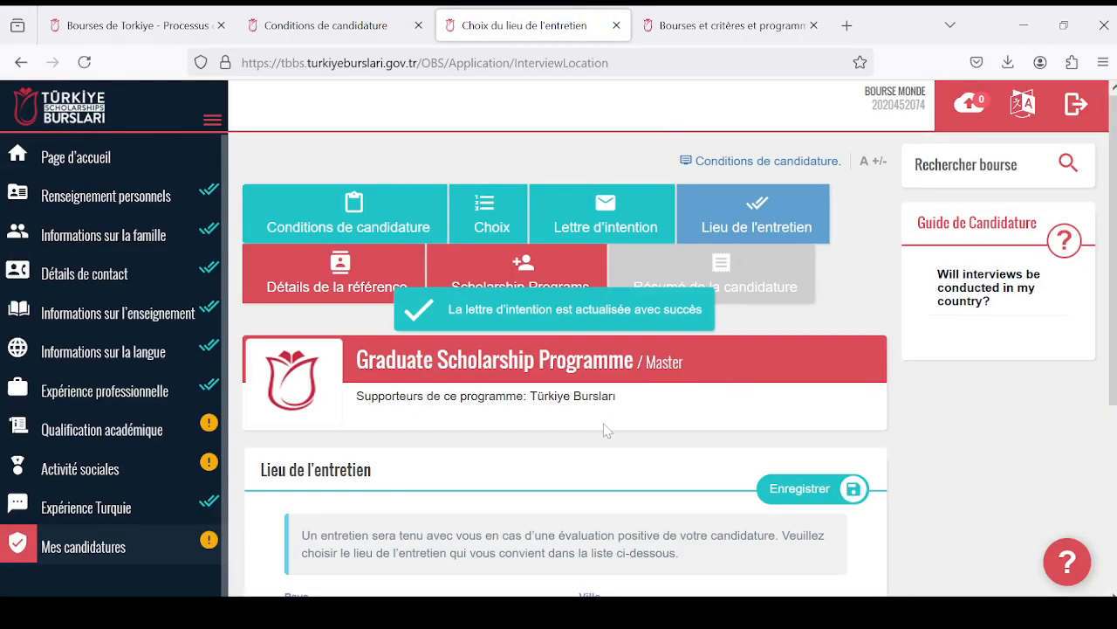
- Set the interview country (Pays) to Togo in the Lieu de l'entretien section
{"action": "scroll", "coordinate": [629, 424], "scroll_direction": "down", "scroll_amount": 3}
{"action": "scroll", "coordinate": [654, 420], "scroll_direction": "up", "scroll_amount": 3}
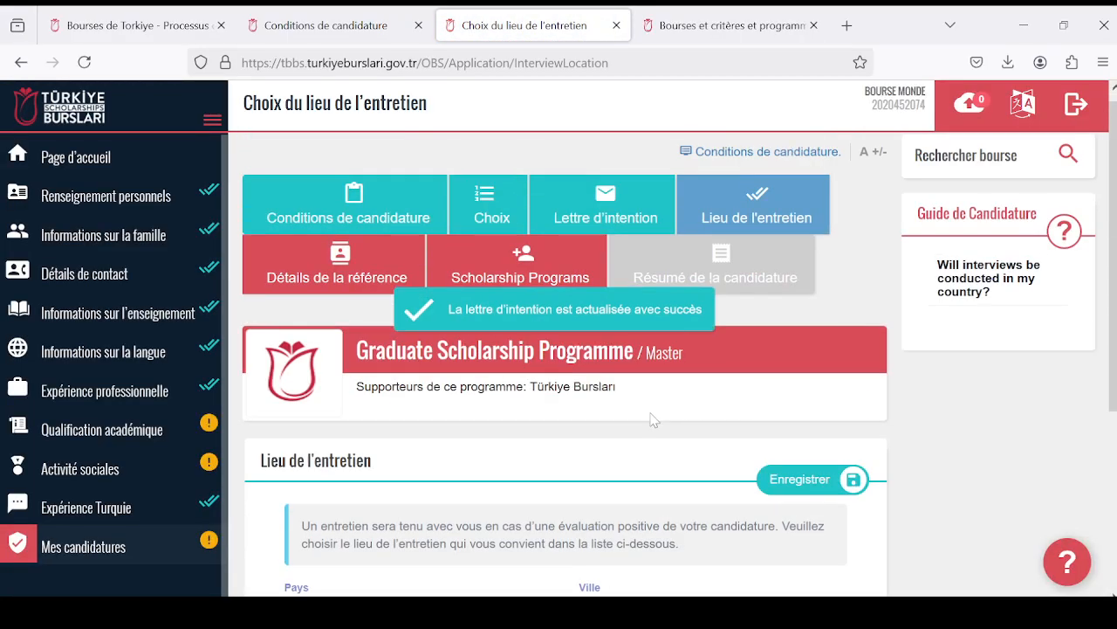
{"action": "scroll", "coordinate": [663, 449], "scroll_direction": "down", "scroll_amount": 2}
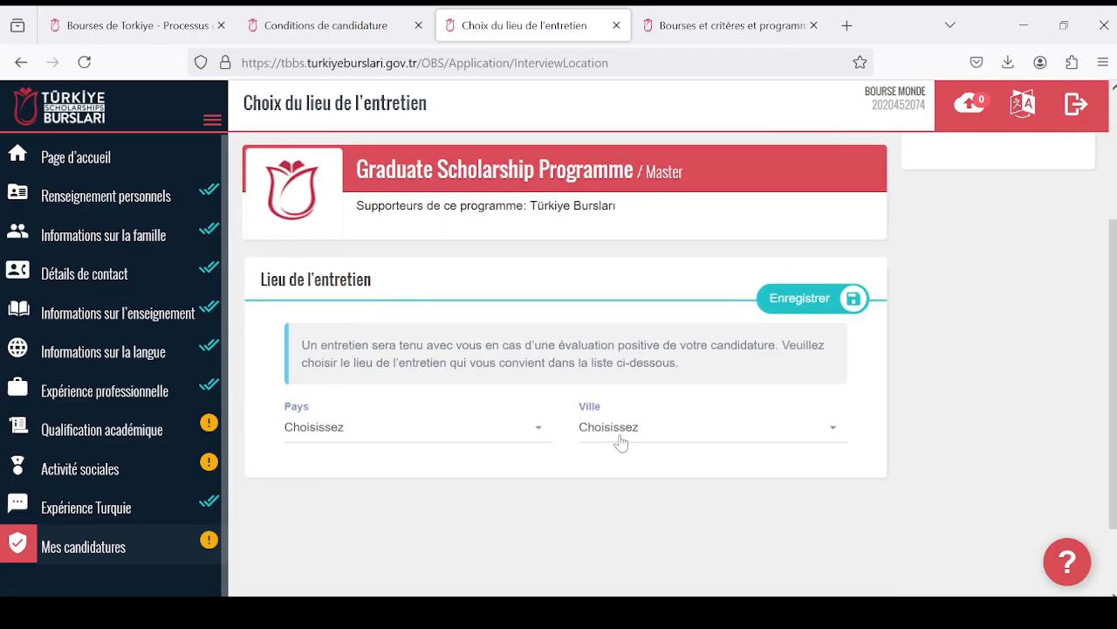
{"action": "left_click", "coordinate": [540, 424]}
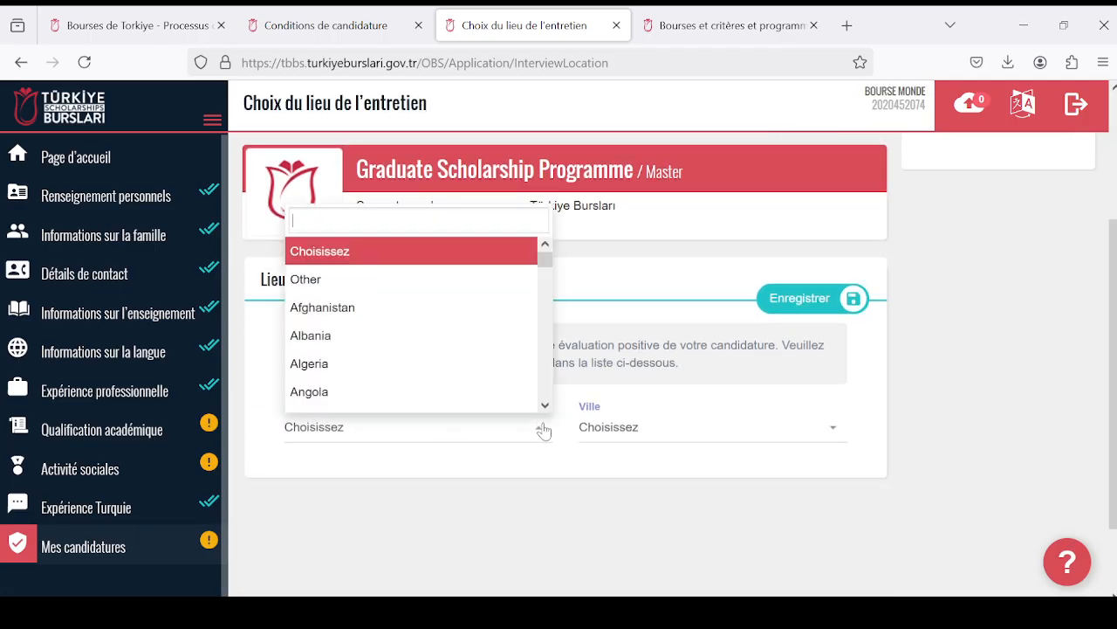
{"action": "scroll", "coordinate": [501, 375], "scroll_direction": "down", "scroll_amount": 15}
{"action": "scroll", "coordinate": [515, 349], "scroll_direction": "down", "scroll_amount": 6}
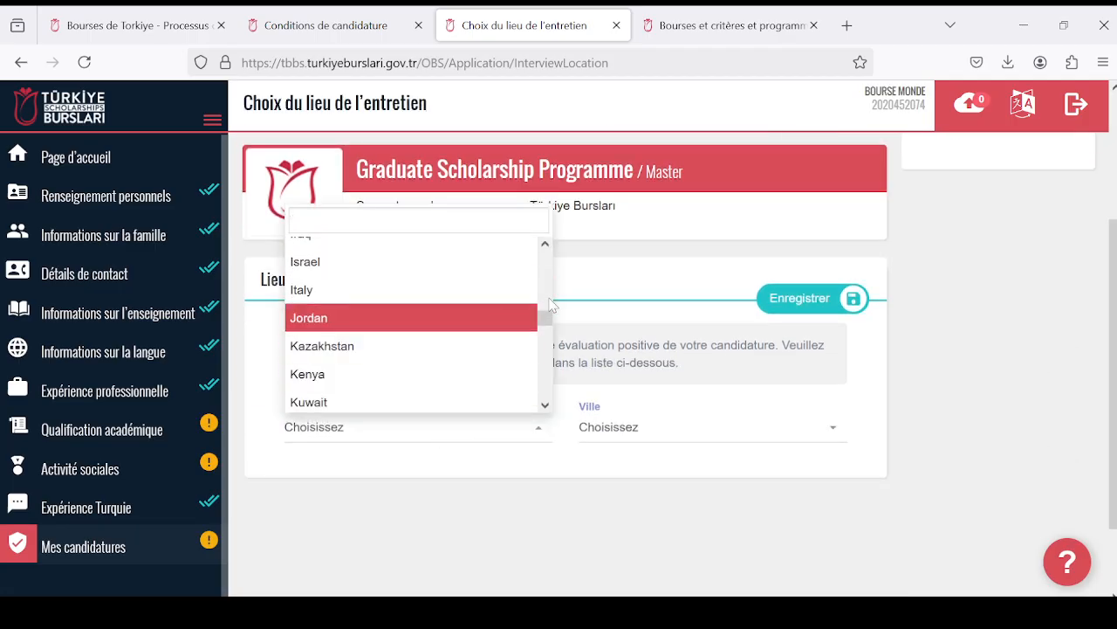
{"action": "left_click_drag", "start_coordinate": [544, 317], "coordinate": [543, 378]}
{"action": "left_click", "coordinate": [381, 330]}
- Choose Lomé as the interview city (Ville) and save the Lieu de l'entretien section
{"action": "left_click", "coordinate": [752, 439]}
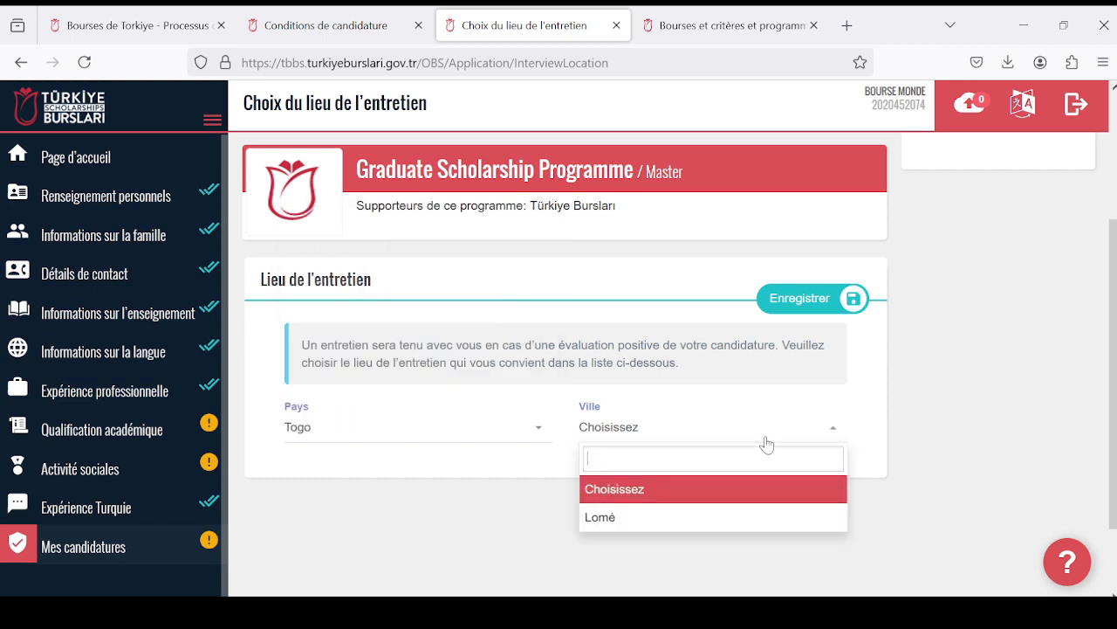
{"action": "left_click", "coordinate": [743, 516]}
{"action": "scroll", "coordinate": [640, 446], "scroll_direction": "down", "scroll_amount": 1}
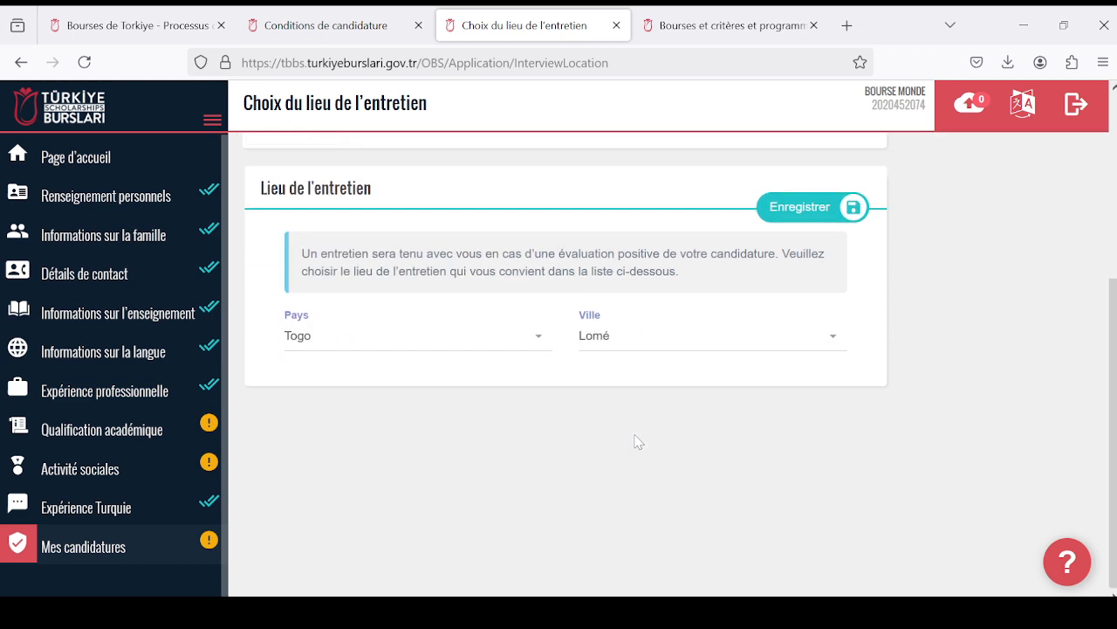
{"action": "scroll", "coordinate": [636, 440], "scroll_direction": "up", "scroll_amount": 3}
{"action": "scroll", "coordinate": [635, 440], "scroll_direction": "down", "scroll_amount": 3}
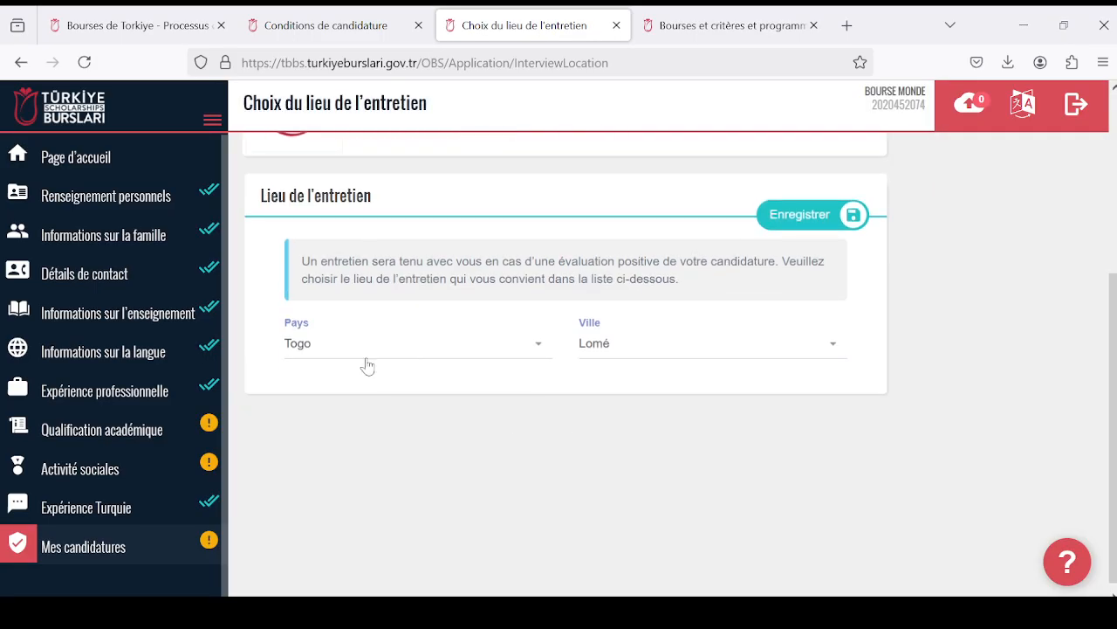
{"action": "scroll", "coordinate": [633, 387], "scroll_direction": "up", "scroll_amount": 3}
{"action": "scroll", "coordinate": [721, 429], "scroll_direction": "down", "scroll_amount": 2}
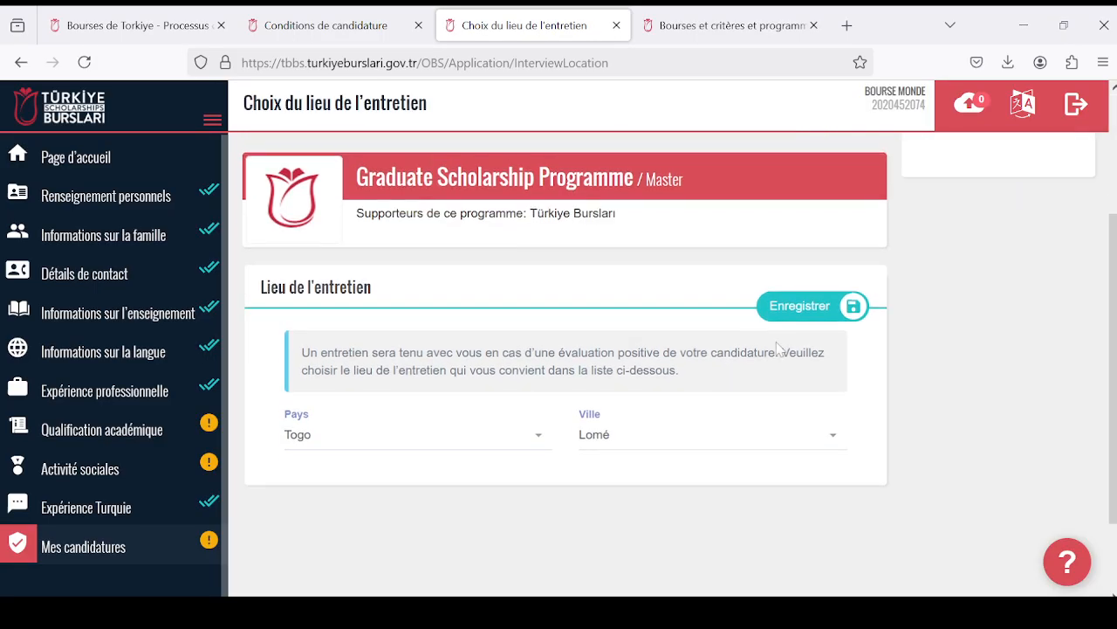
{"action": "left_click", "coordinate": [796, 308]}
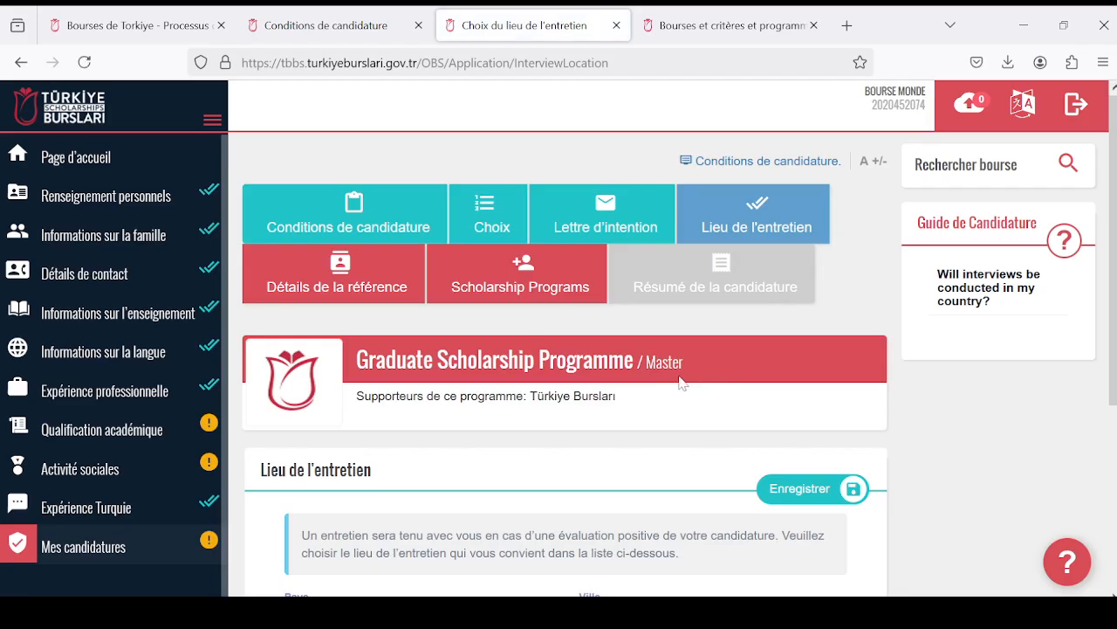
- Go to the Détails de la référence section of the application and start adding a new reference
{"action": "scroll", "coordinate": [679, 379], "scroll_direction": "down", "scroll_amount": 3}
{"action": "scroll", "coordinate": [663, 390], "scroll_direction": "up", "scroll_amount": 3}
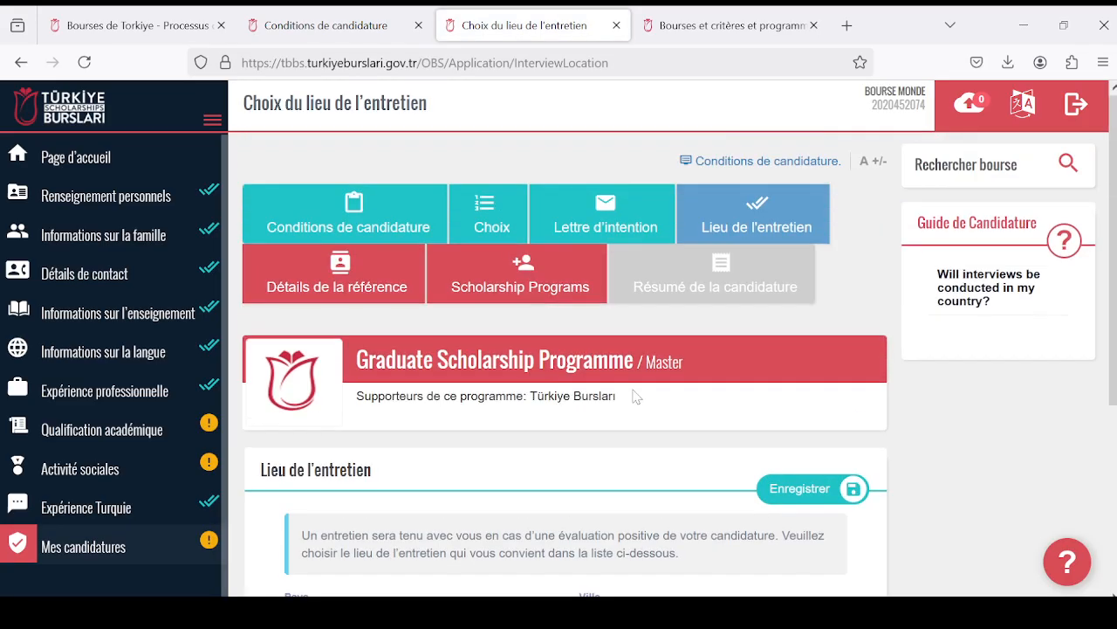
{"action": "left_click", "coordinate": [371, 288]}
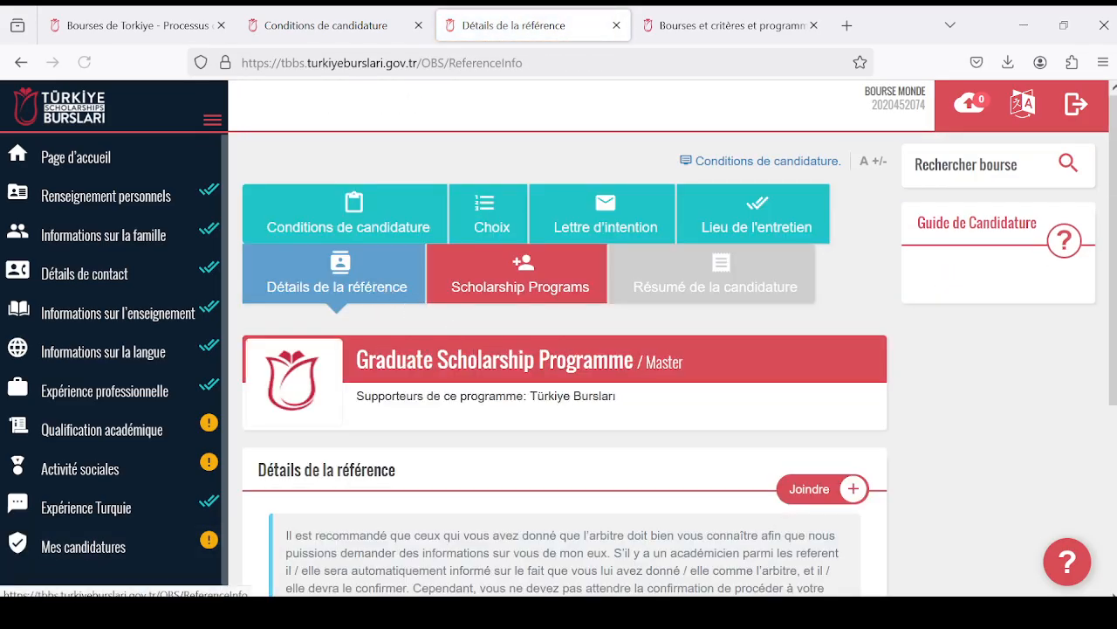
{"action": "scroll", "coordinate": [523, 384], "scroll_direction": "down", "scroll_amount": 3}
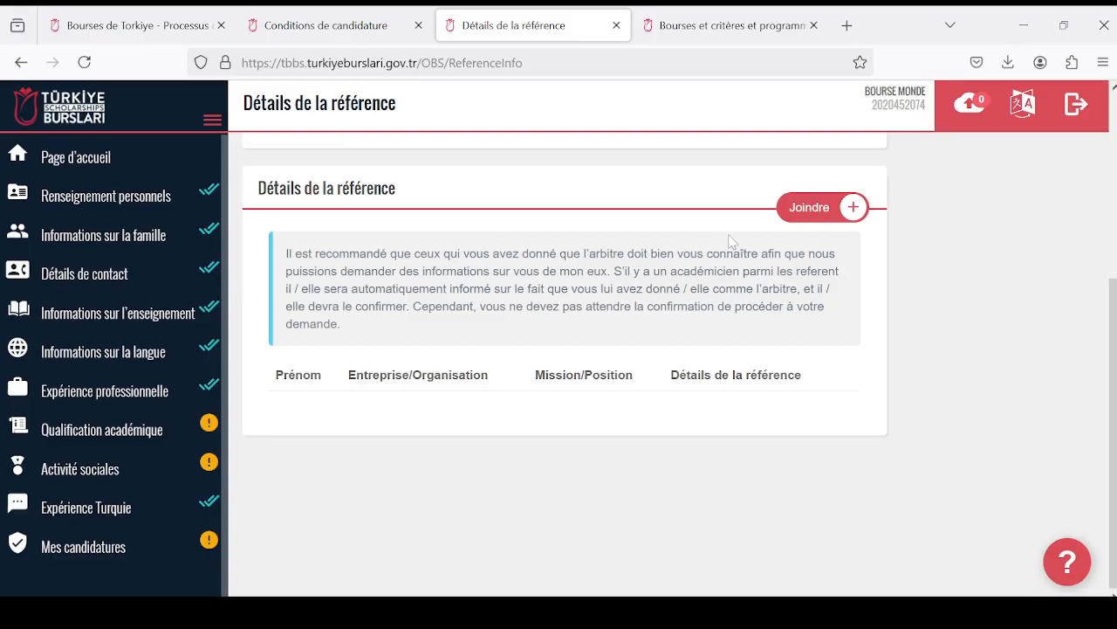
{"action": "left_click", "coordinate": [785, 211]}
{"action": "scroll", "coordinate": [416, 419], "scroll_direction": "down", "scroll_amount": 3}
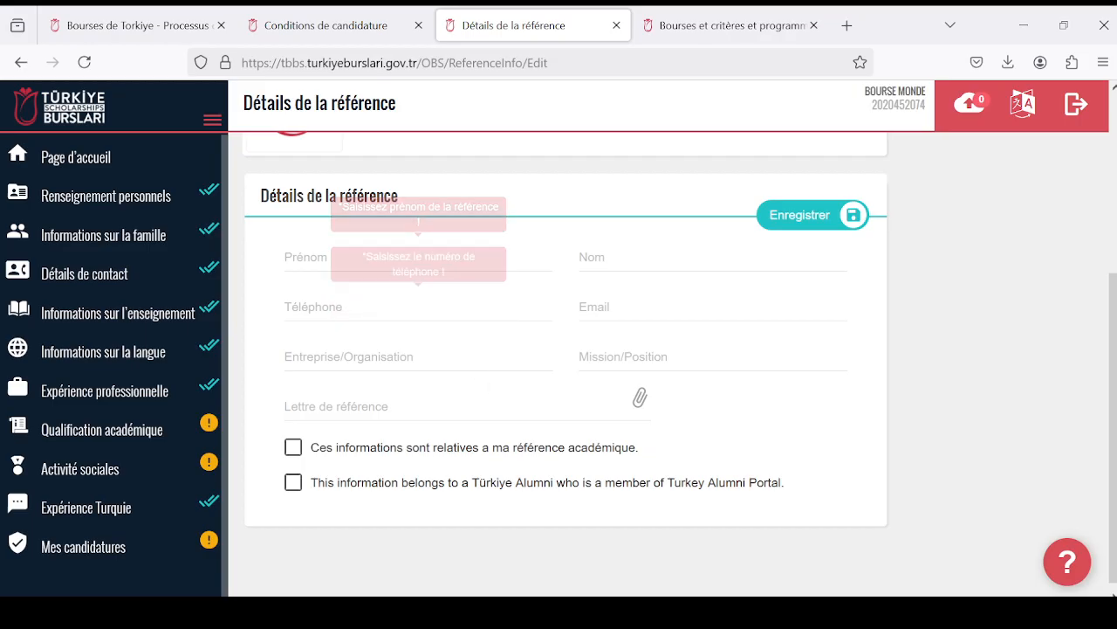
- Fill in the reference's Prénom and Nom with the placeholders "Prénon" and "nom", and enter a 13-digit sample phone number
{"action": "left_click", "coordinate": [418, 257]}
{"action": "type", "text": "Prénon"}
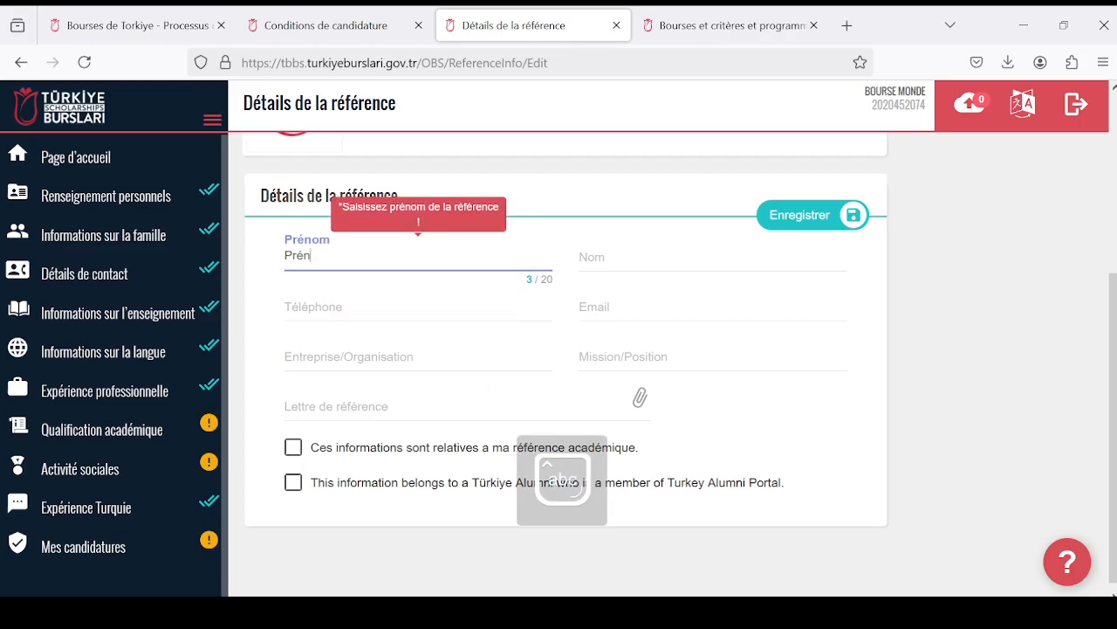
{"action": "left_click", "coordinate": [611, 276]}
{"action": "type", "text": "nom"}
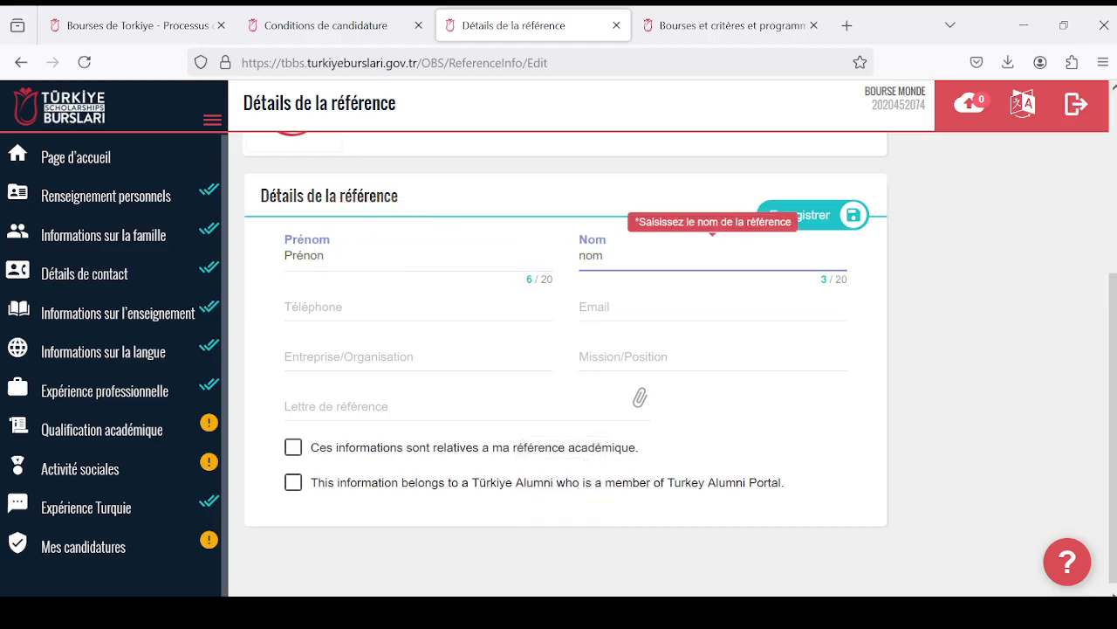
{"action": "left_click", "coordinate": [418, 307]}
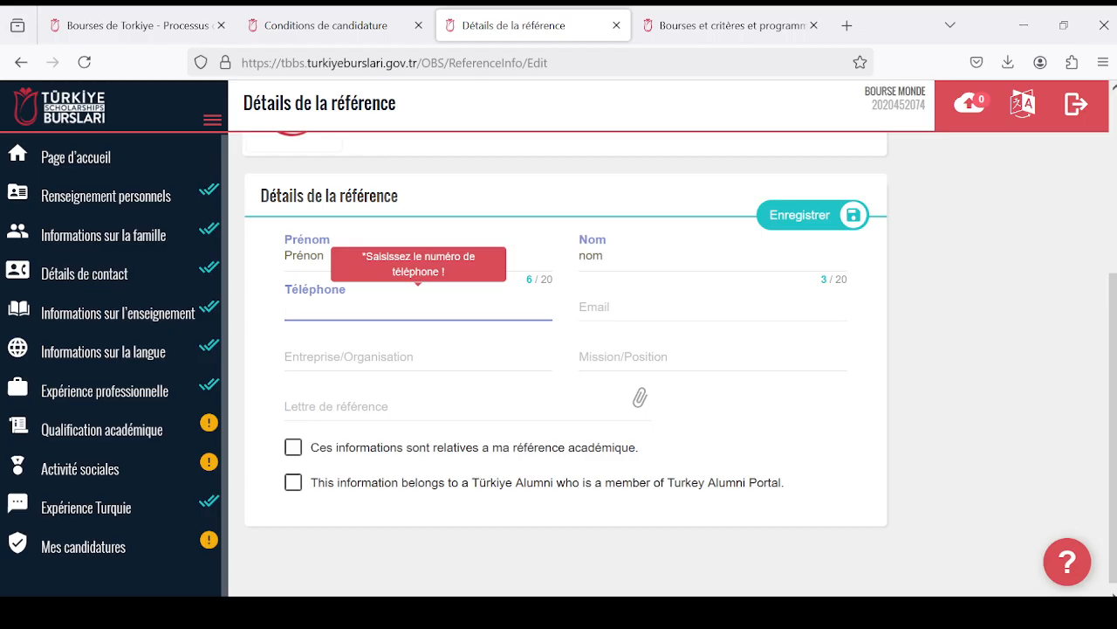
{"action": "key", "text": "Caps_Lock"}
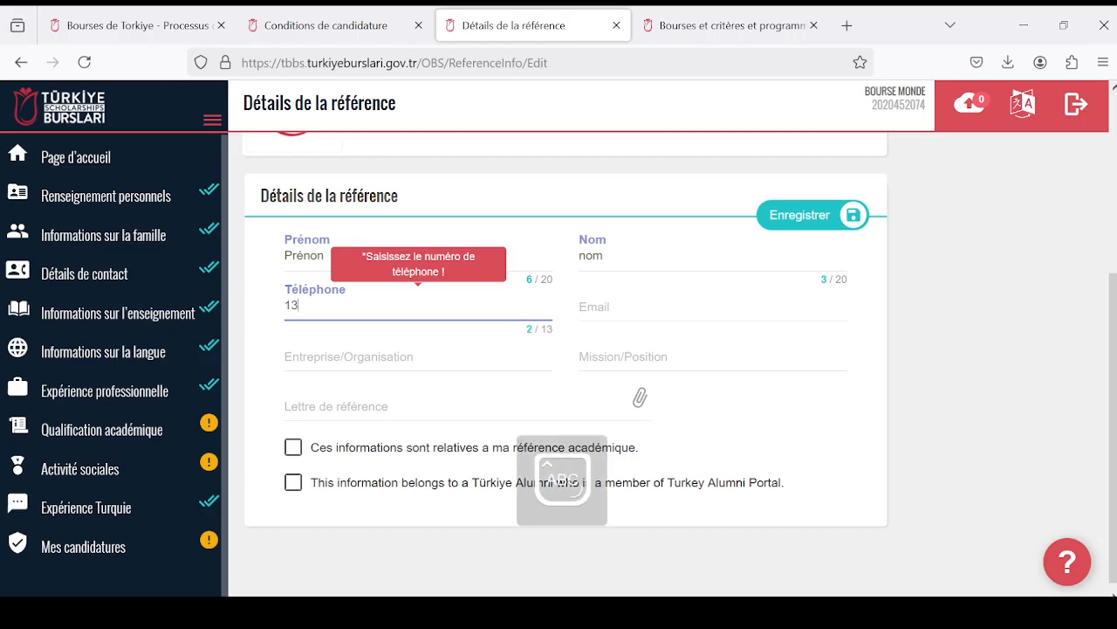
{"action": "type", "text": "1344444444444"}
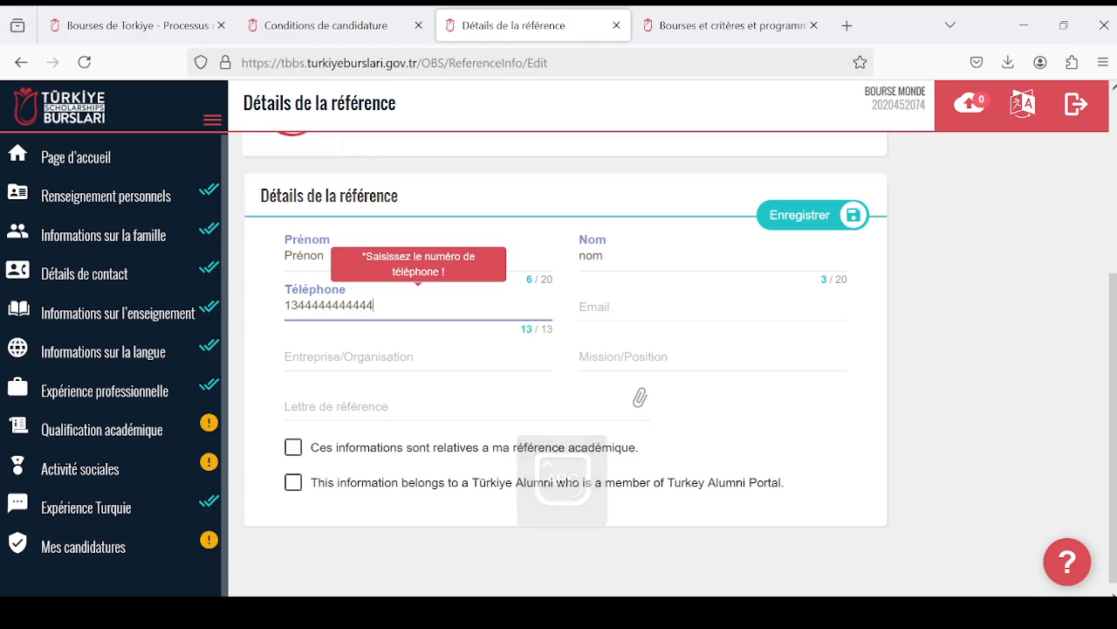
{"action": "key", "text": "Tab"}
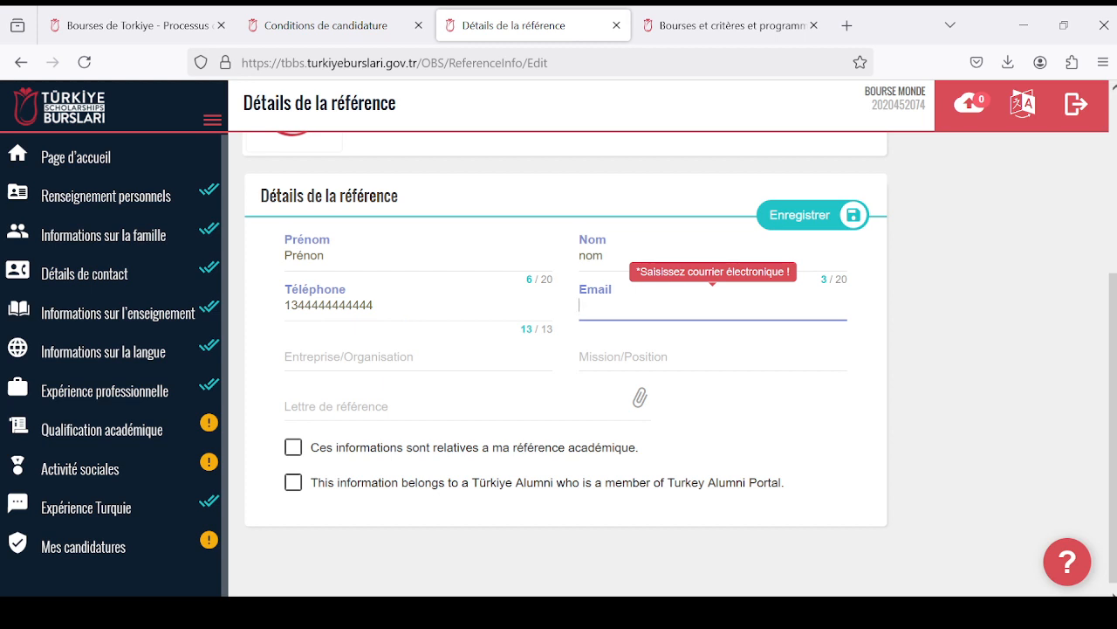
- Fill in the reference's e-mail address in the Email field
{"action": "type", "text": "EM"}
{"action": "key", "text": "BackSpace"}
{"action": "type", "text": "mail"}
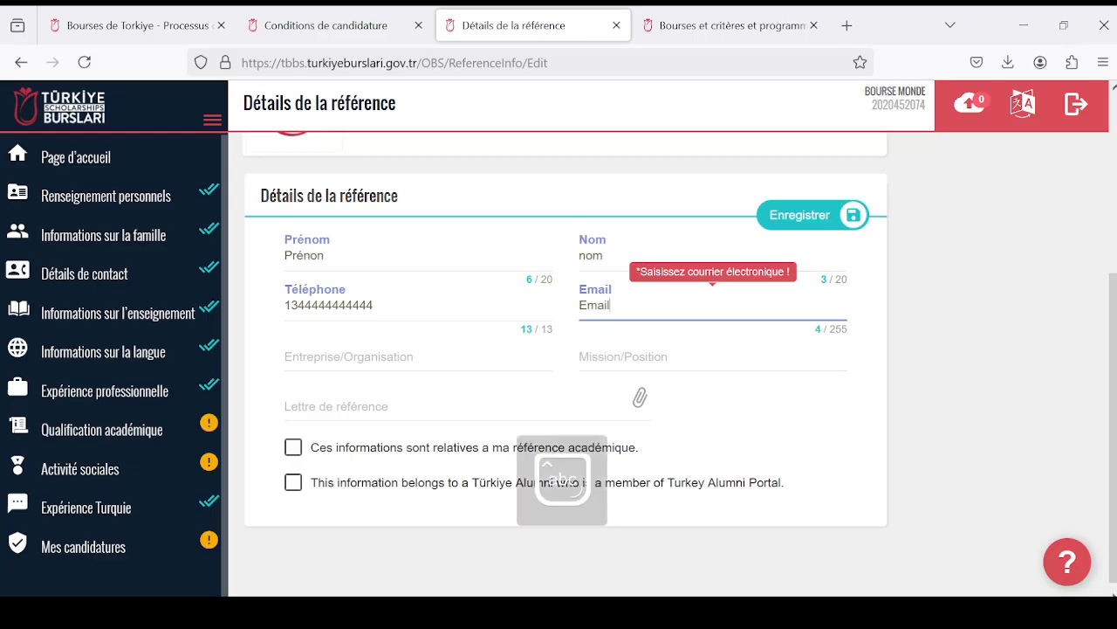
{"action": "type", "text": "@"}
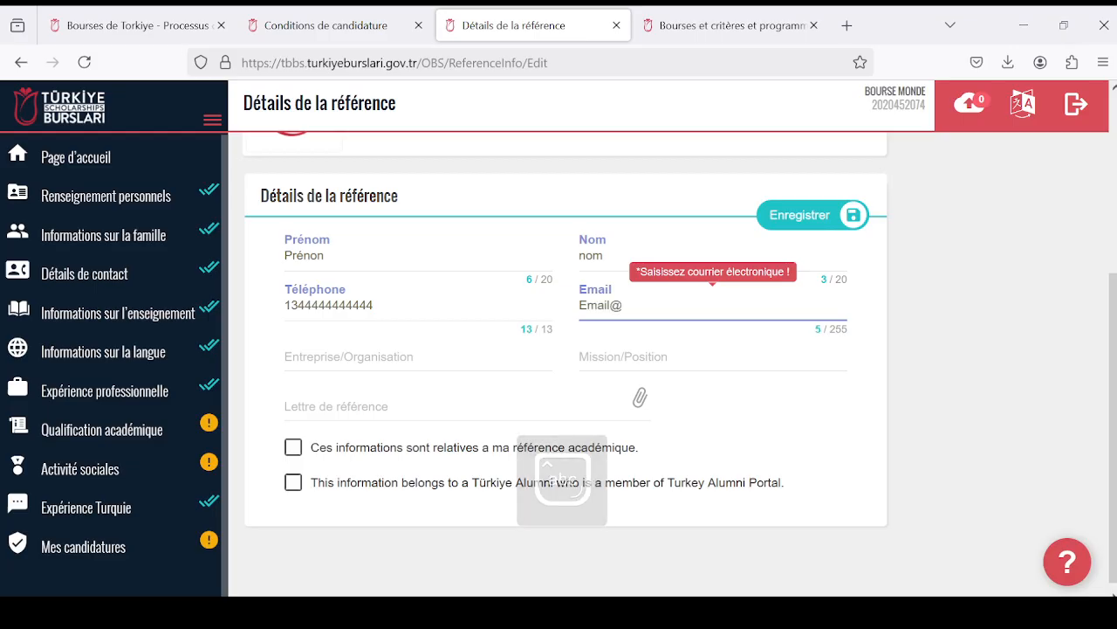
{"action": "type", "text": "gm"}
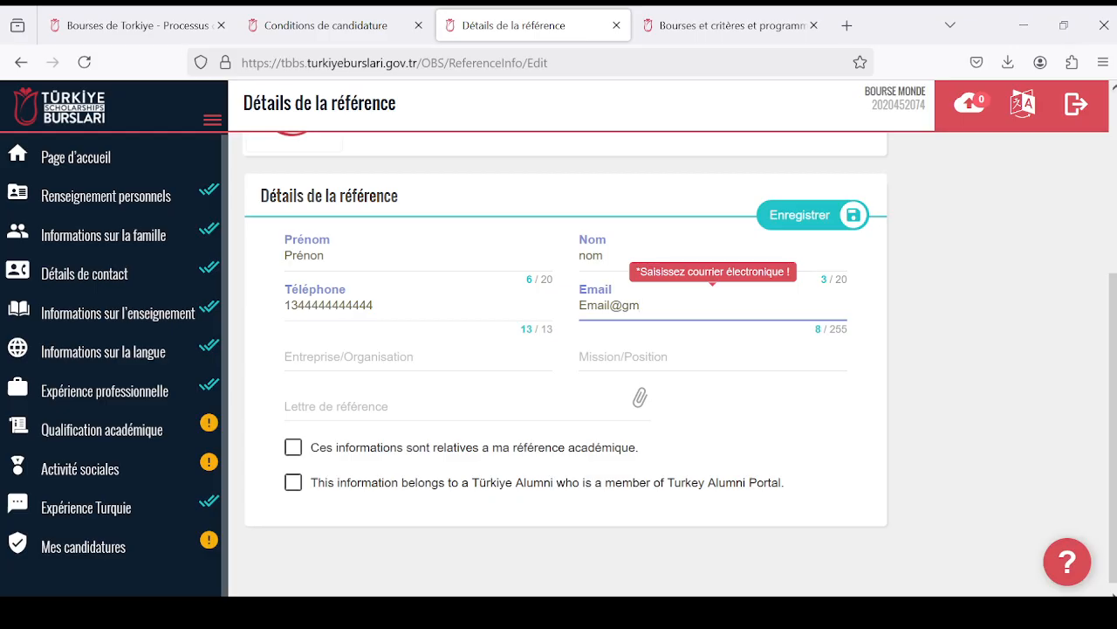
{"action": "type", "text": "ail.com"}
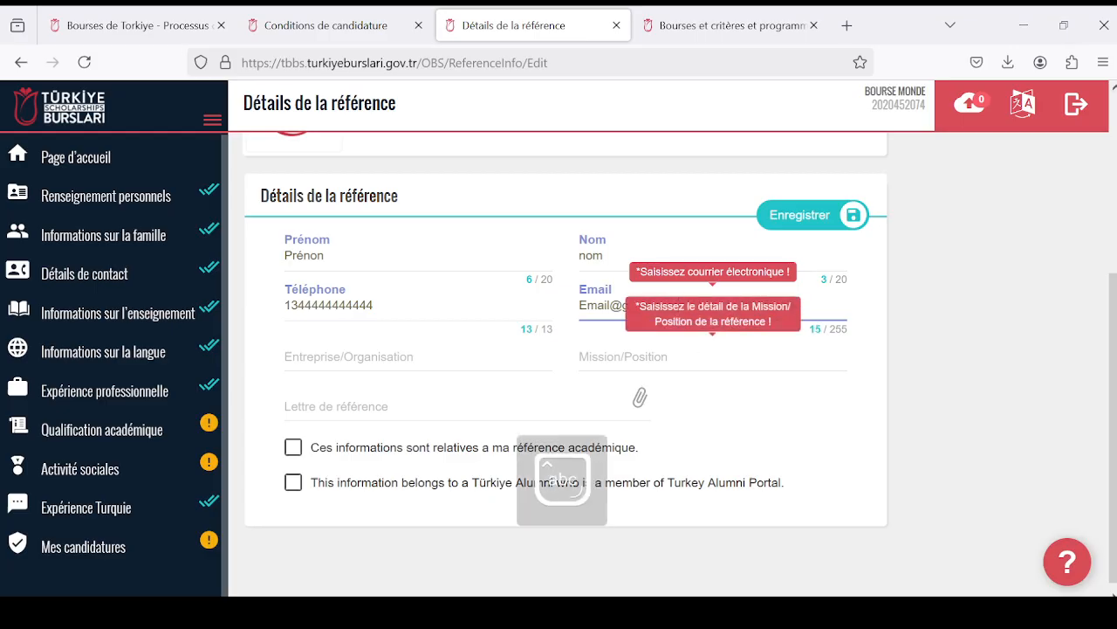
- Mark the reference both as an academic reference and as a Türkiye Alumni who is a member of the Turkey Alumni Portal
{"action": "left_click", "coordinate": [418, 356]}
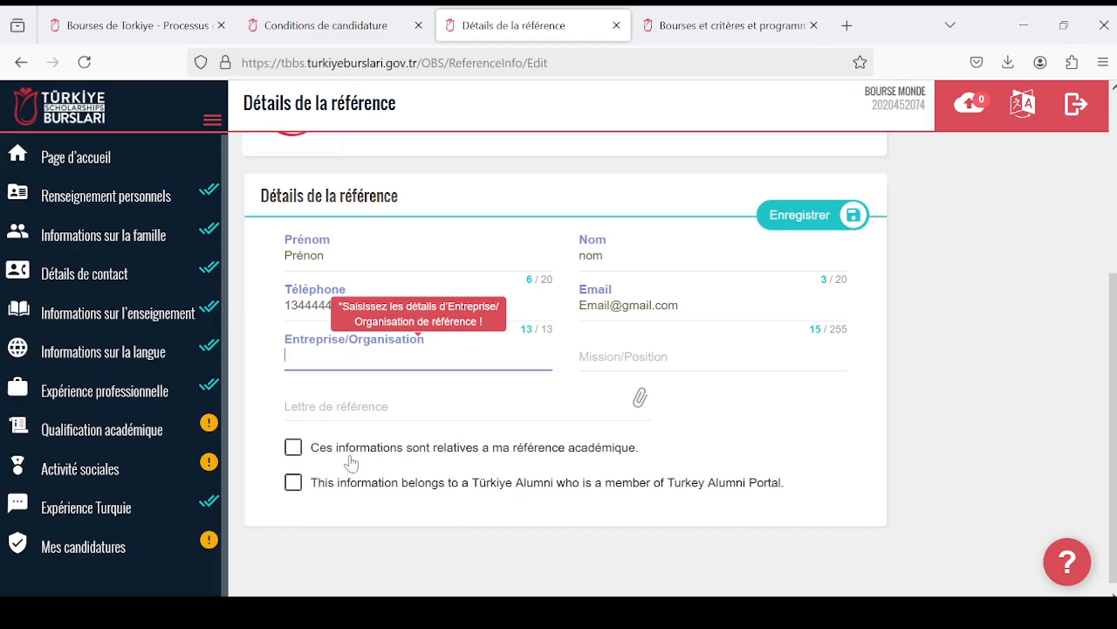
{"action": "left_click", "coordinate": [297, 466]}
{"action": "left_click", "coordinate": [294, 482]}
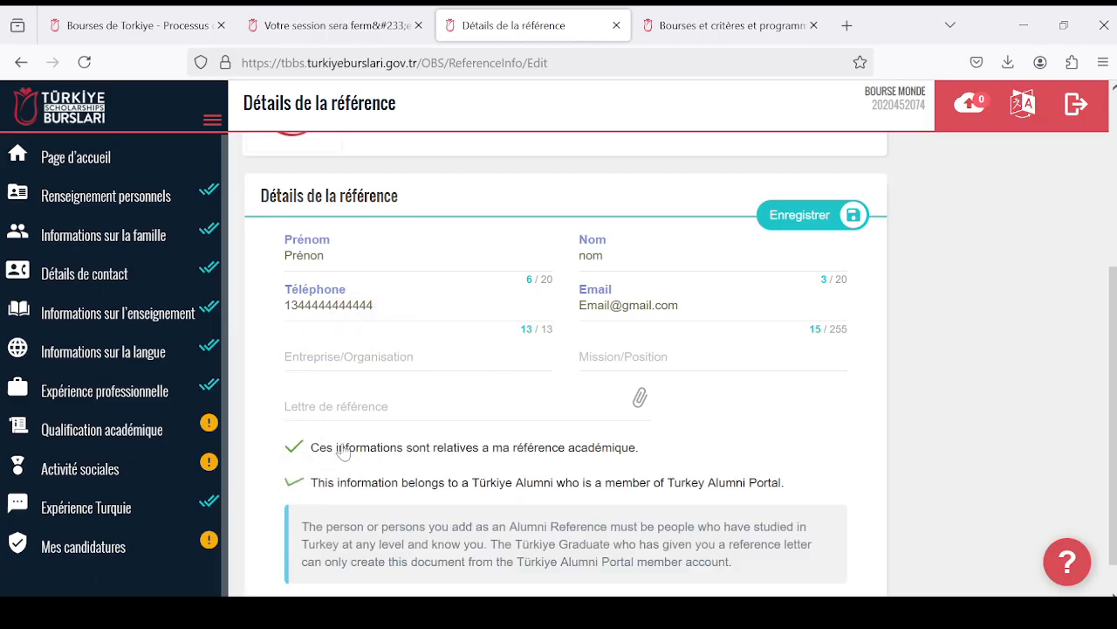
- Try to save the reference with the organisation, position and reference letter still empty
{"action": "scroll", "coordinate": [361, 466], "scroll_direction": "down", "scroll_amount": 1}
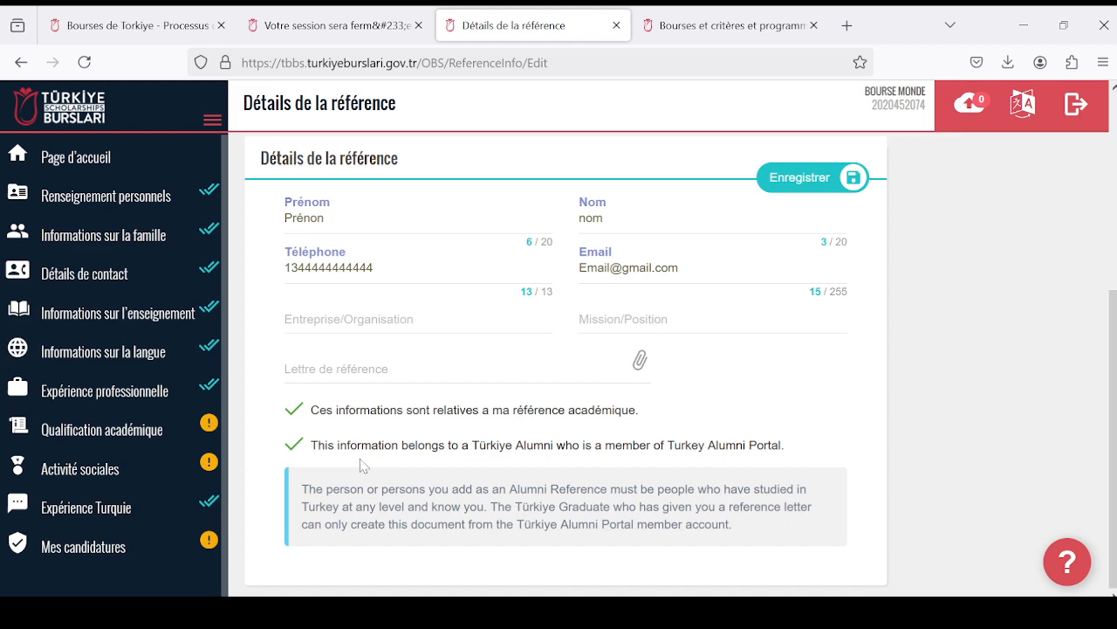
{"action": "scroll", "coordinate": [543, 467], "scroll_direction": "up", "scroll_amount": 4}
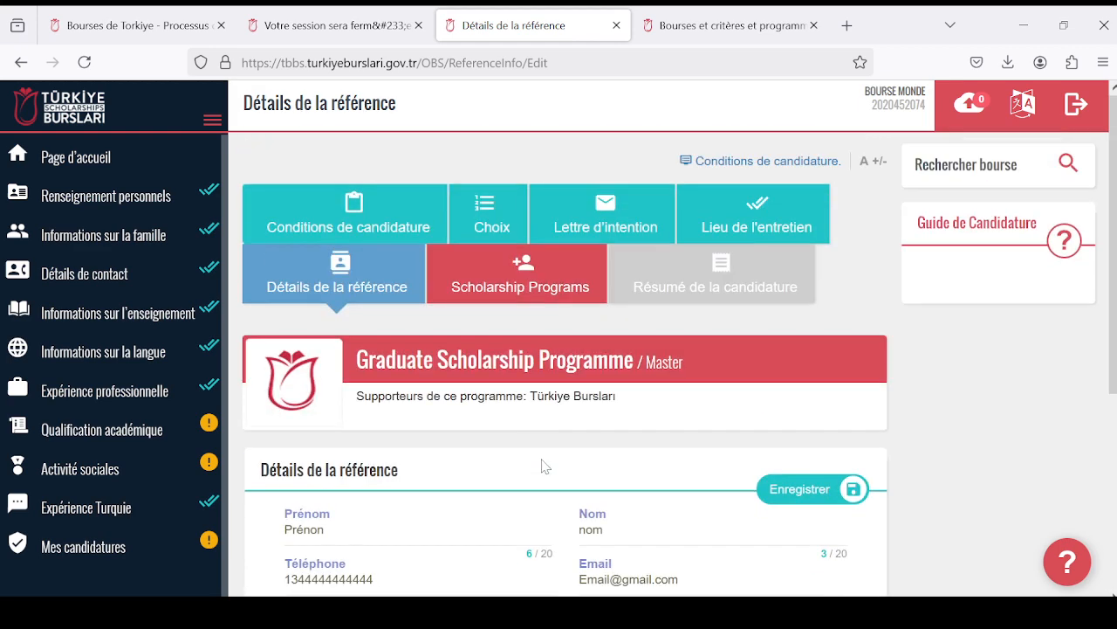
{"action": "left_click", "coordinate": [761, 490]}
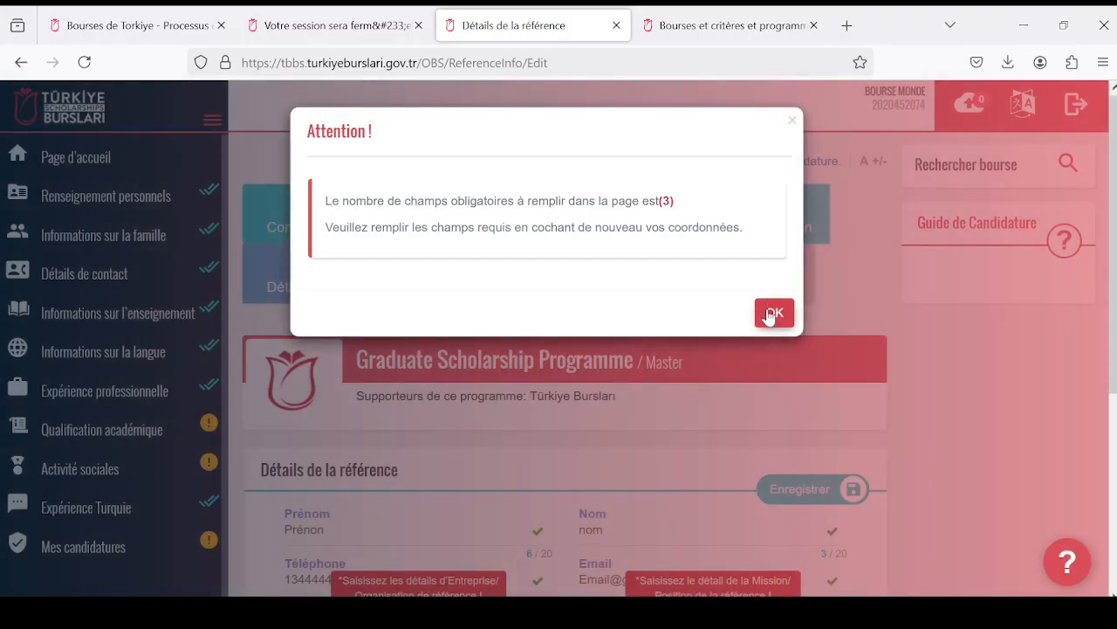
{"action": "left_click", "coordinate": [773, 312]}
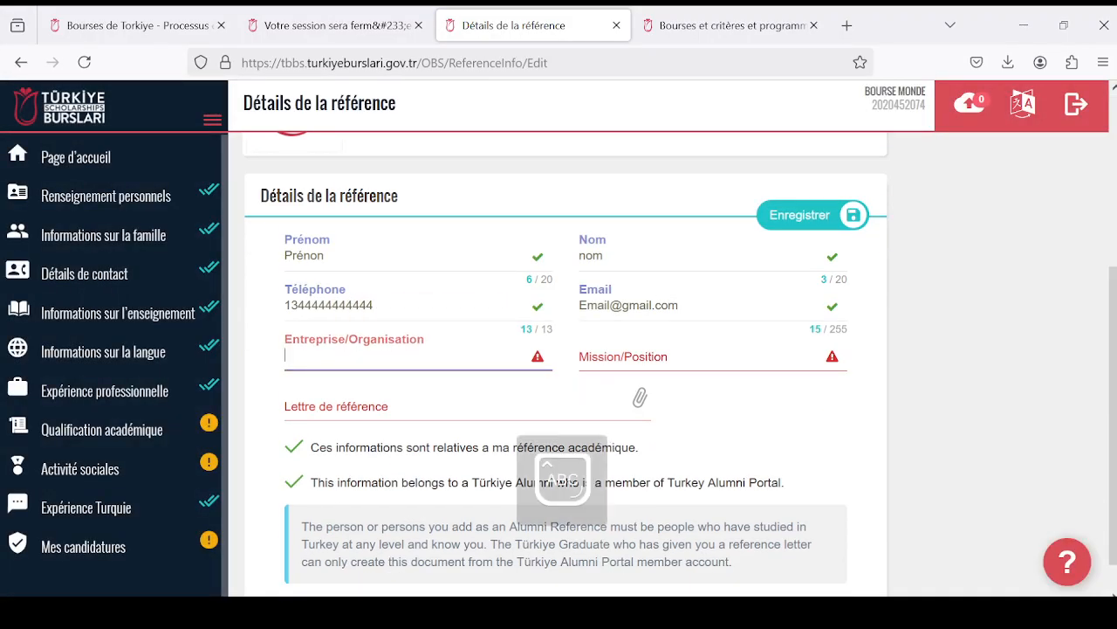
- Set the reference's Entreprise/Organisation to "Université" and Mission/Position to "Professeur"
{"action": "type", "text": "Université"}
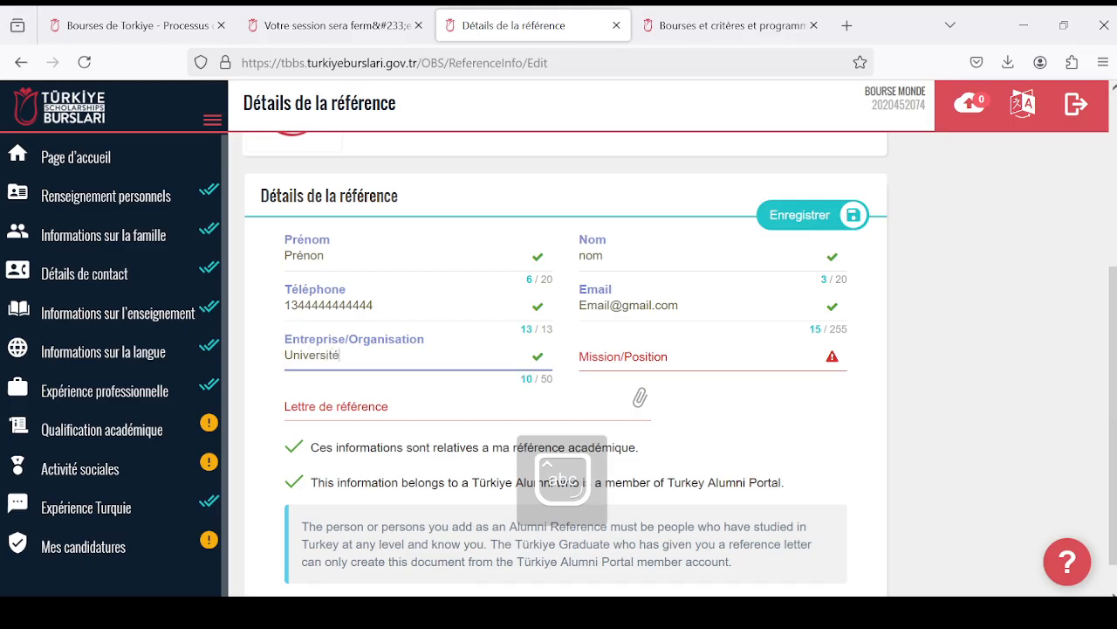
{"action": "key", "text": "Tab"}
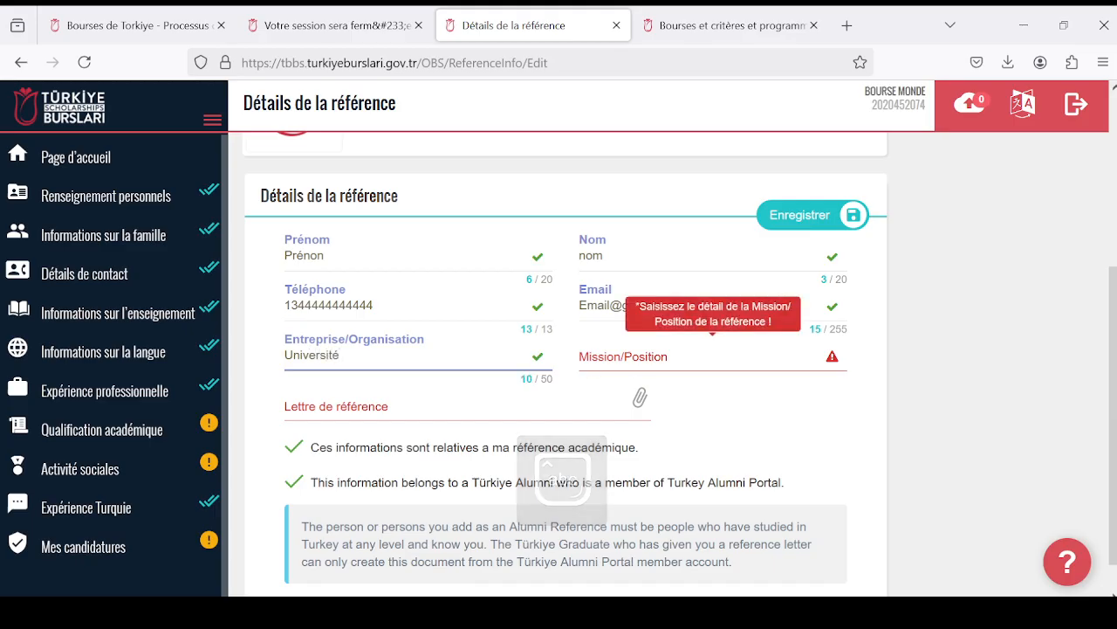
{"action": "type", "text": "P"}
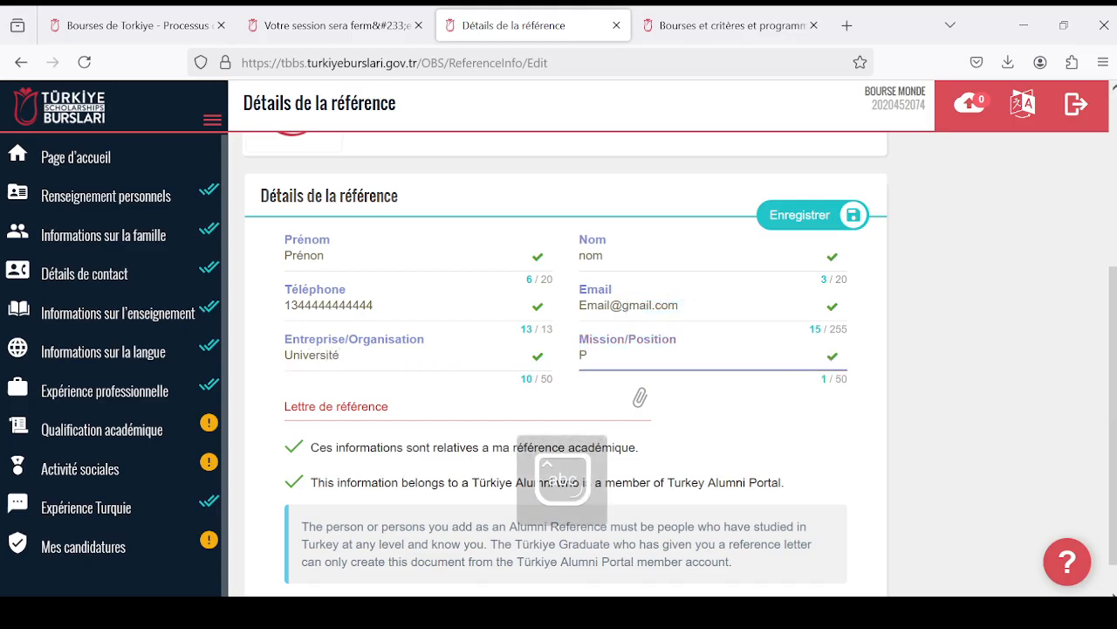
{"action": "type", "text": "rofesseur"}
- Attach the PDF "ang - Copie (3)" from the Documents folder as the Lettre de référence
{"action": "left_click", "coordinate": [526, 419]}
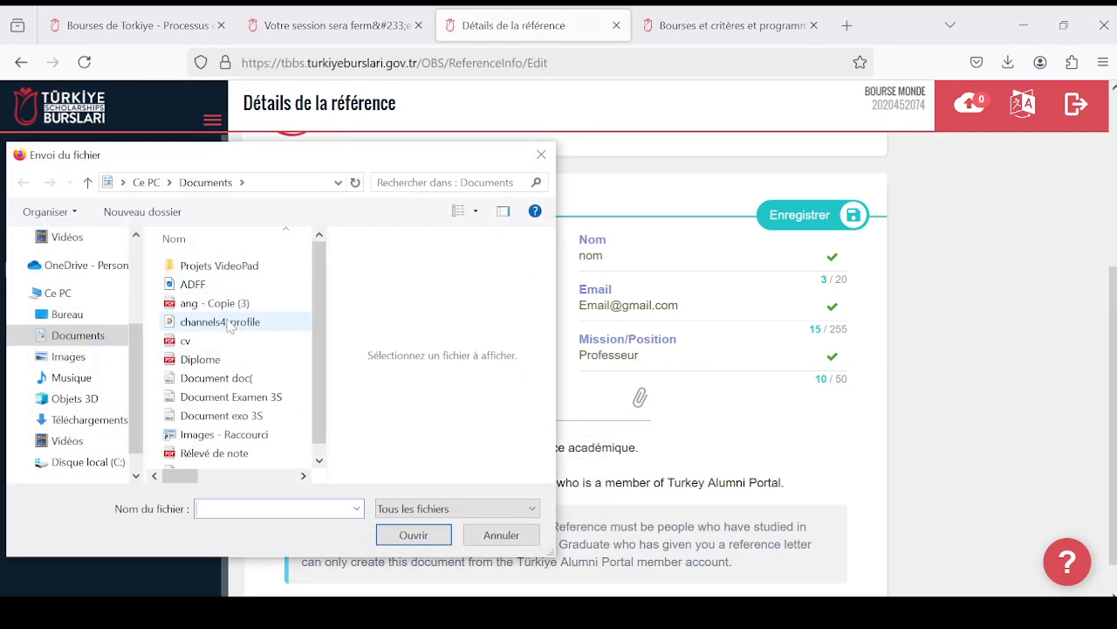
{"action": "left_click", "coordinate": [231, 323]}
{"action": "left_click", "coordinate": [253, 303]}
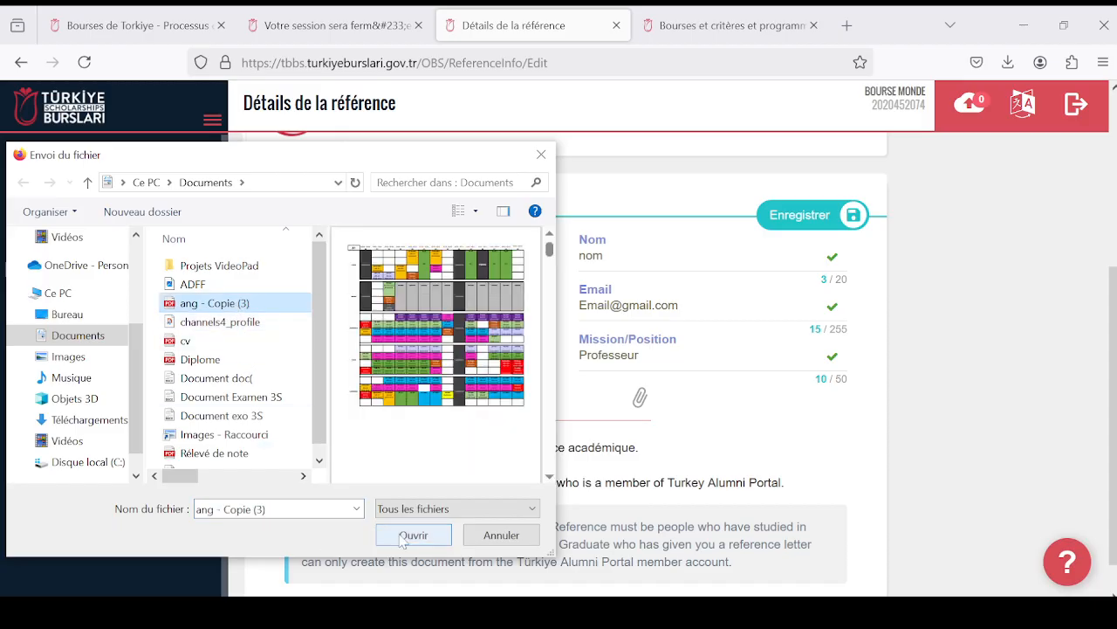
{"action": "left_click", "coordinate": [413, 534]}
- Save the completed reference entry in the Détails de la référence section
{"action": "scroll", "coordinate": [594, 411], "scroll_direction": "down", "scroll_amount": 1}
{"action": "scroll", "coordinate": [602, 402], "scroll_direction": "up", "scroll_amount": 3}
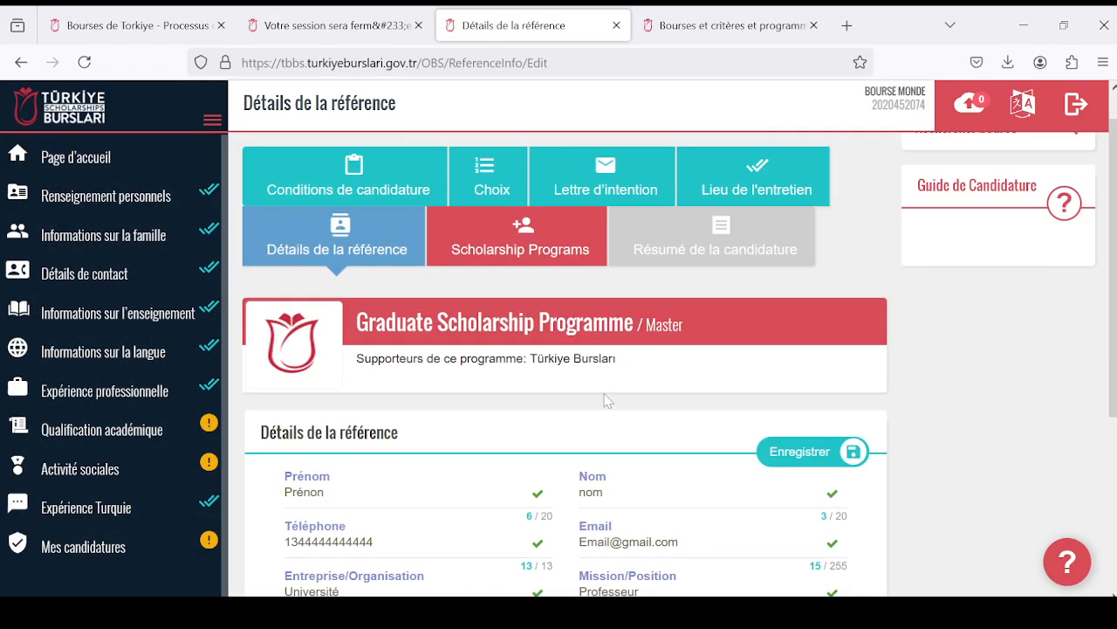
{"action": "left_click", "coordinate": [796, 454]}
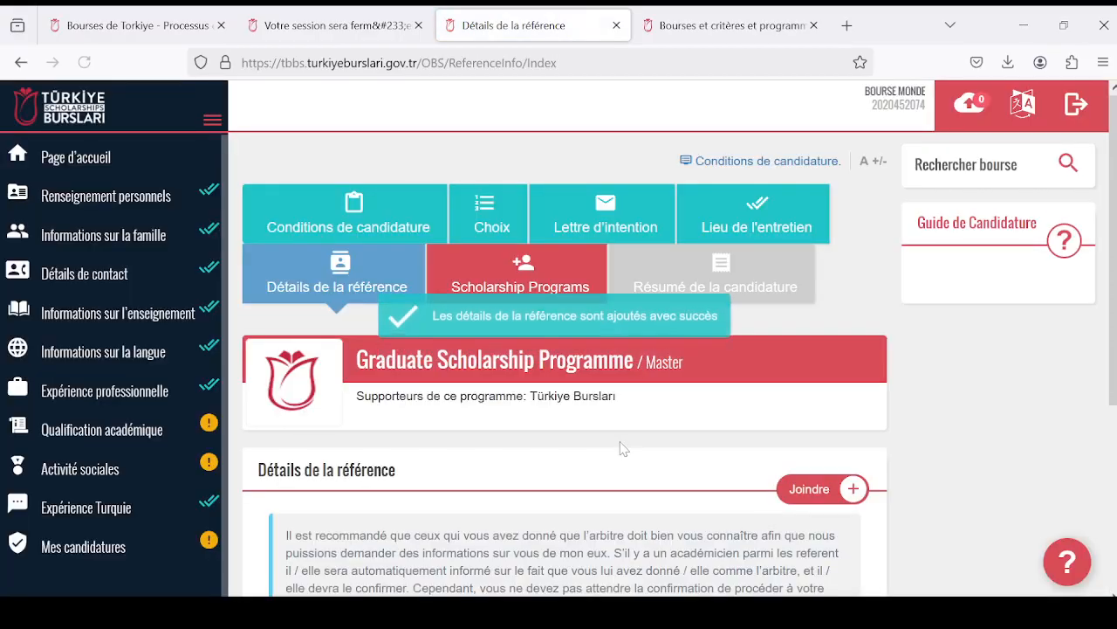
- Open the Scholarship Programs section of the Graduate Scholarship Programme application
{"action": "scroll", "coordinate": [625, 446], "scroll_direction": "down", "scroll_amount": 1}
{"action": "scroll", "coordinate": [625, 445], "scroll_direction": "up", "scroll_amount": 3}
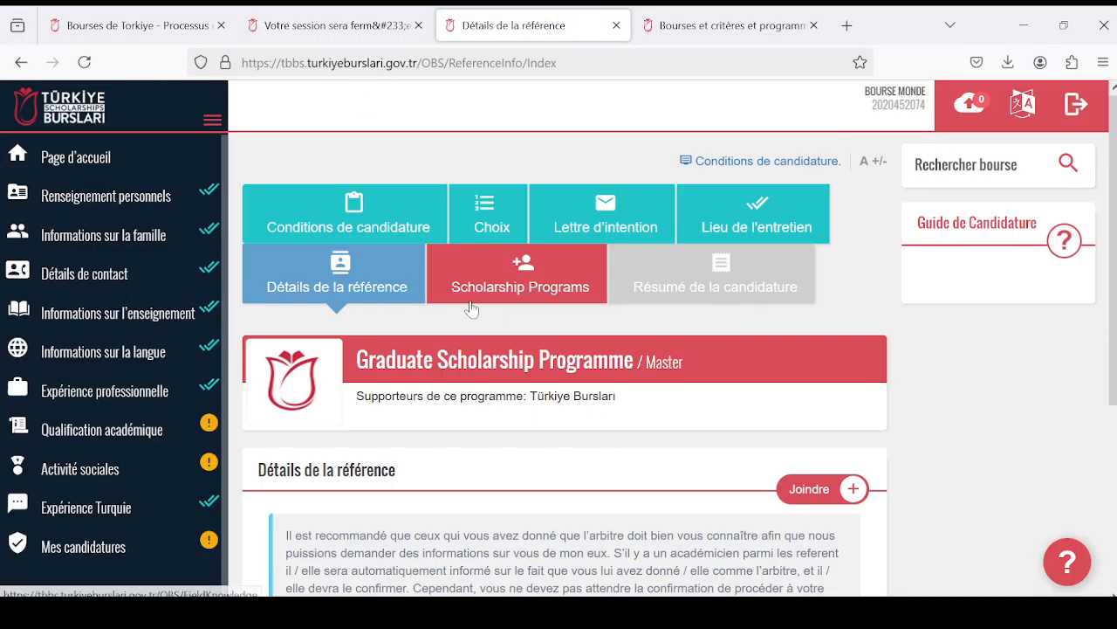
{"action": "left_click", "coordinate": [499, 291]}
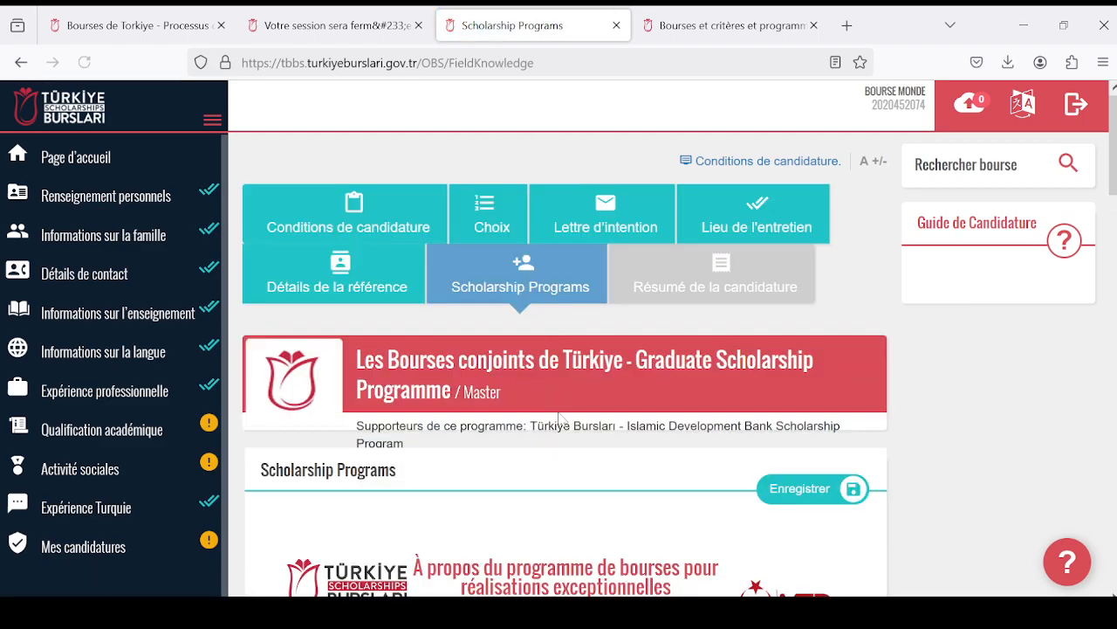
- Examine the conditions and Oui/Non questions for the exceptional achievements, IsDB joint and NAMA Foundation joint scholarship programmes
{"action": "scroll", "coordinate": [561, 398], "scroll_direction": "down", "scroll_amount": 8}
{"action": "scroll", "coordinate": [560, 398], "scroll_direction": "down", "scroll_amount": 5}
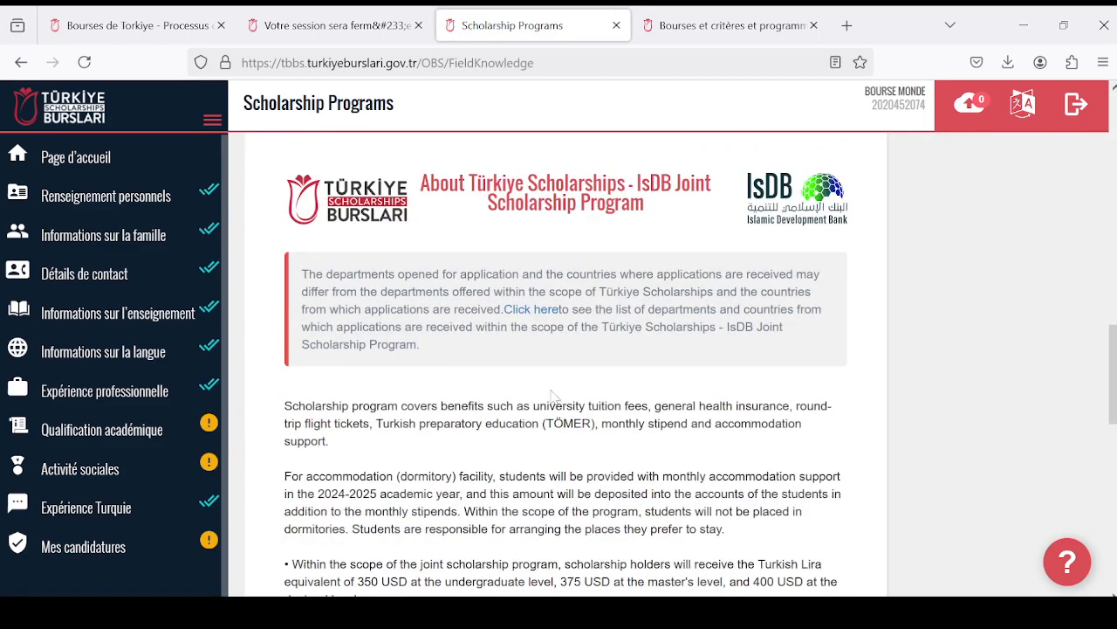
{"action": "scroll", "coordinate": [561, 394], "scroll_direction": "up", "scroll_amount": 6}
{"action": "scroll", "coordinate": [486, 367], "scroll_direction": "up", "scroll_amount": 5}
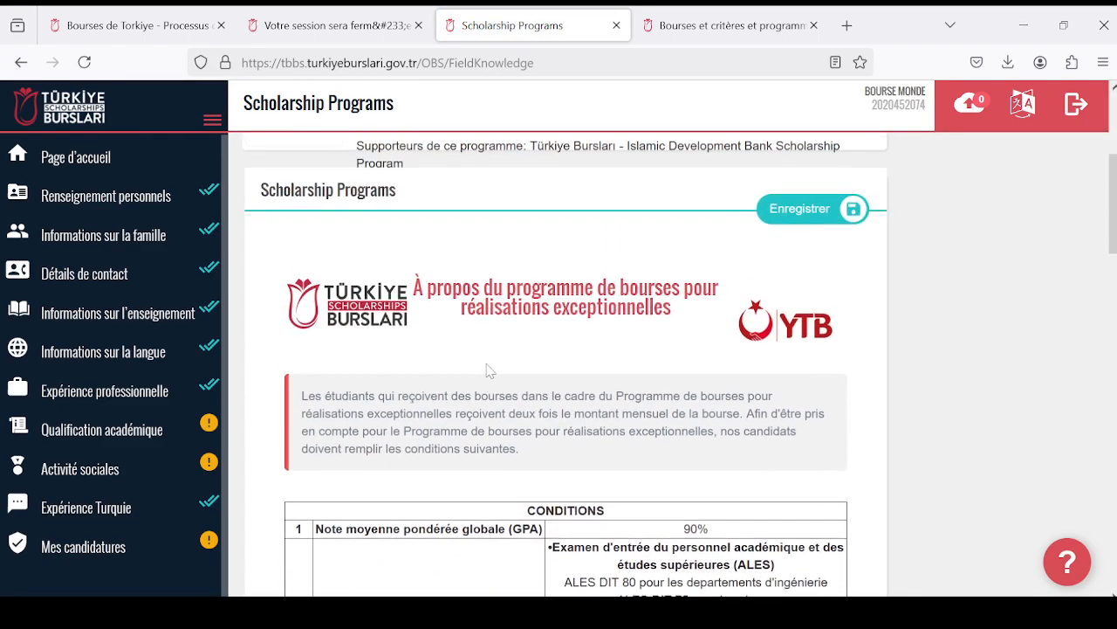
{"action": "scroll", "coordinate": [486, 367], "scroll_direction": "down", "scroll_amount": 10}
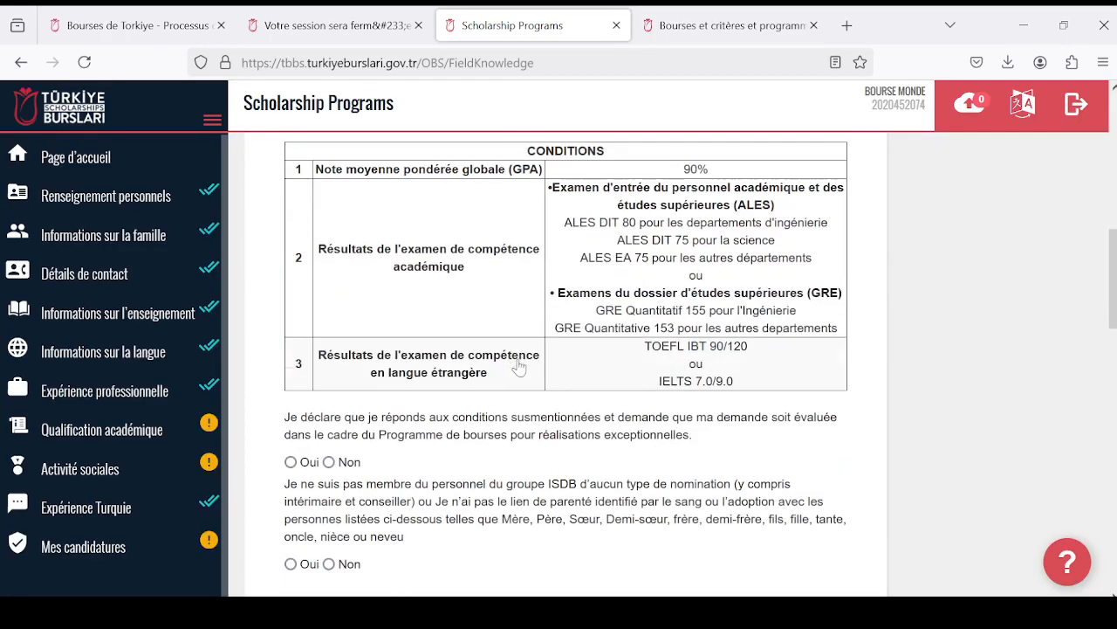
{"action": "scroll", "coordinate": [514, 353], "scroll_direction": "up", "scroll_amount": 10}
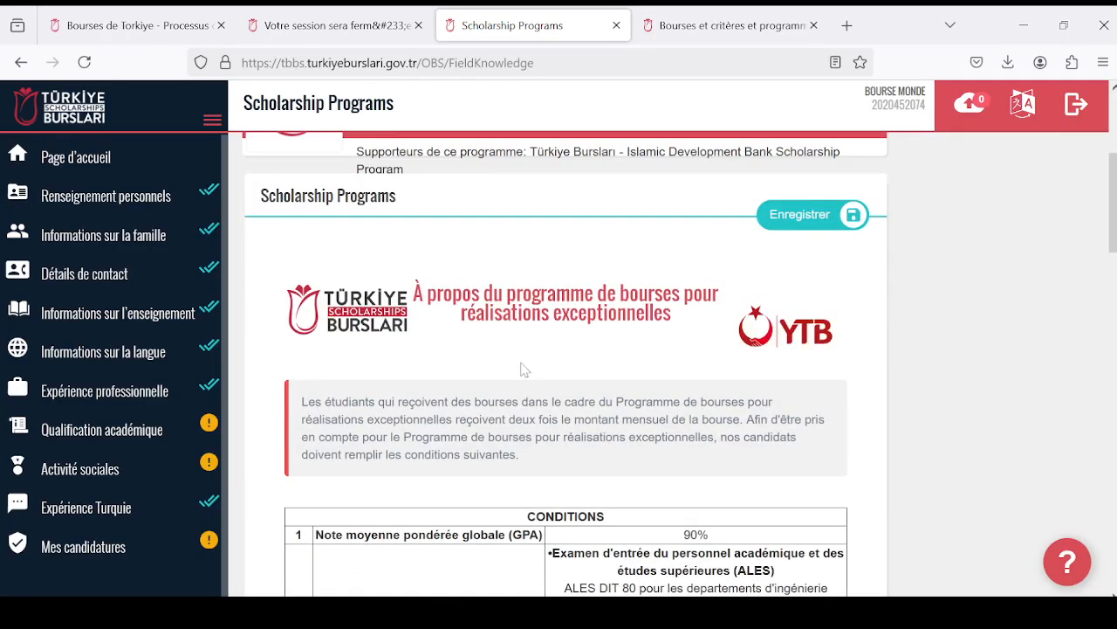
{"action": "scroll", "coordinate": [513, 352], "scroll_direction": "down", "scroll_amount": 9}
{"action": "scroll", "coordinate": [521, 372], "scroll_direction": "down", "scroll_amount": 11}
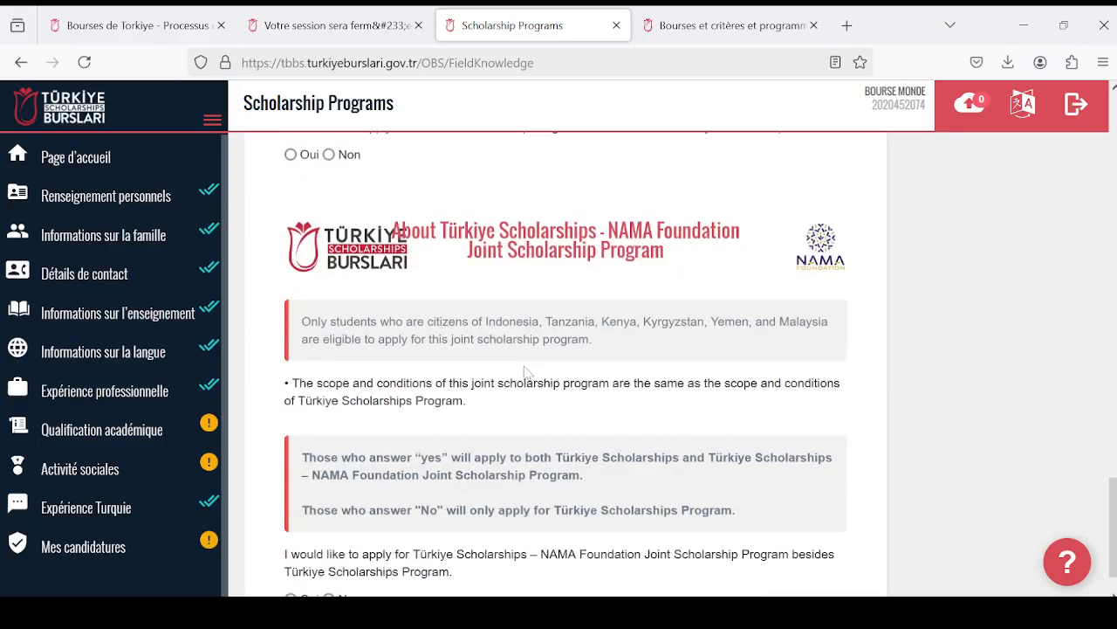
{"action": "scroll", "coordinate": [521, 372], "scroll_direction": "up", "scroll_amount": 6}
{"action": "scroll", "coordinate": [524, 374], "scroll_direction": "up", "scroll_amount": 10}
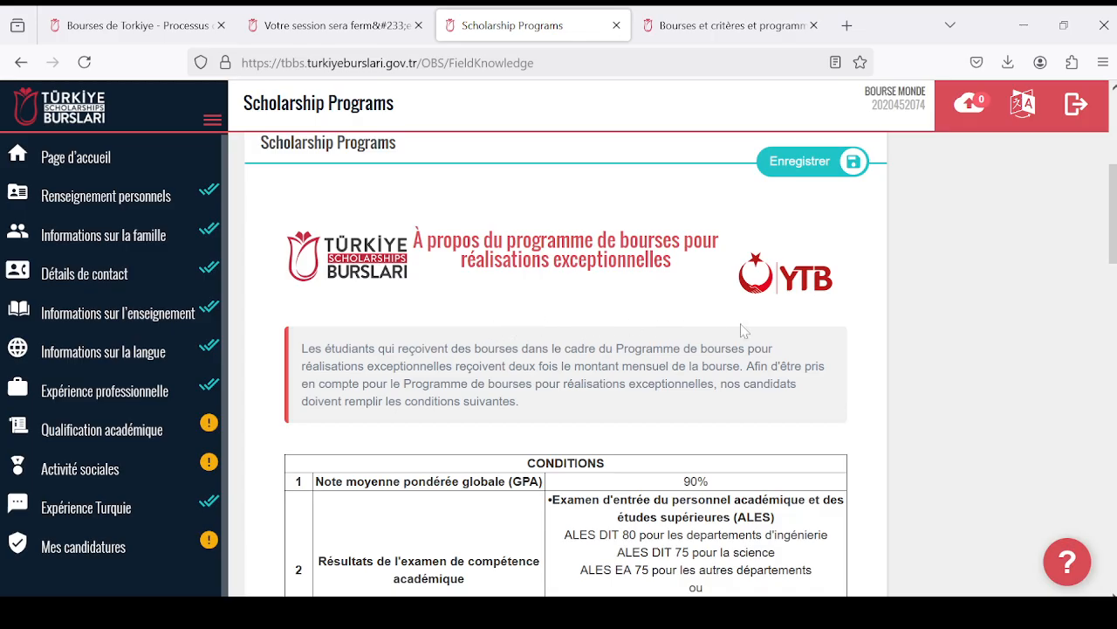
{"action": "scroll", "coordinate": [743, 330], "scroll_direction": "down", "scroll_amount": 8}
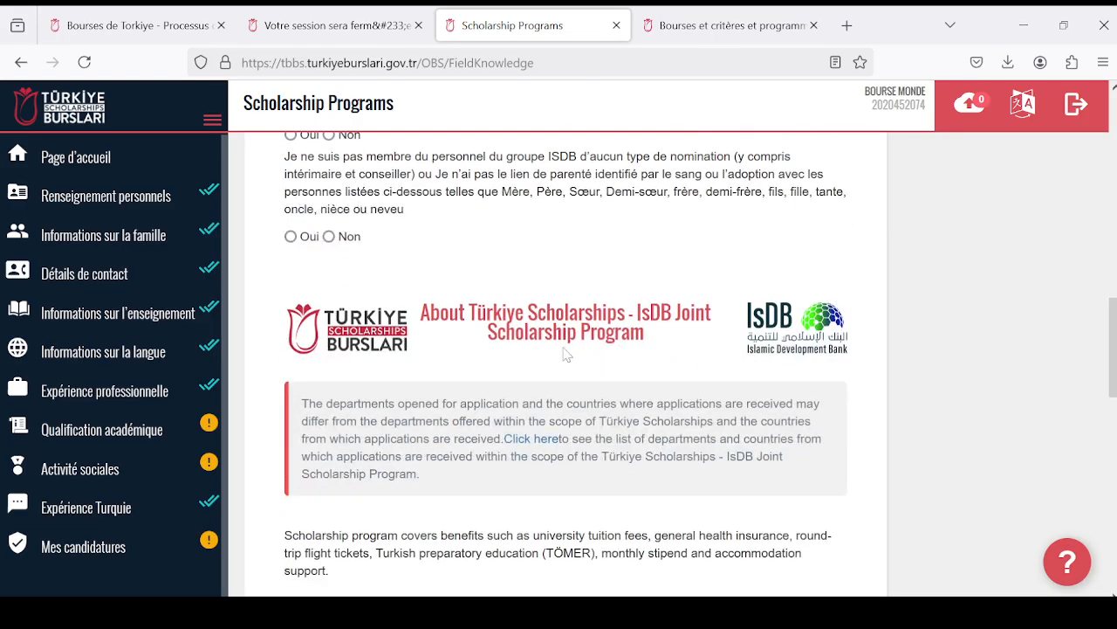
{"action": "scroll", "coordinate": [565, 353], "scroll_direction": "down", "scroll_amount": 1}
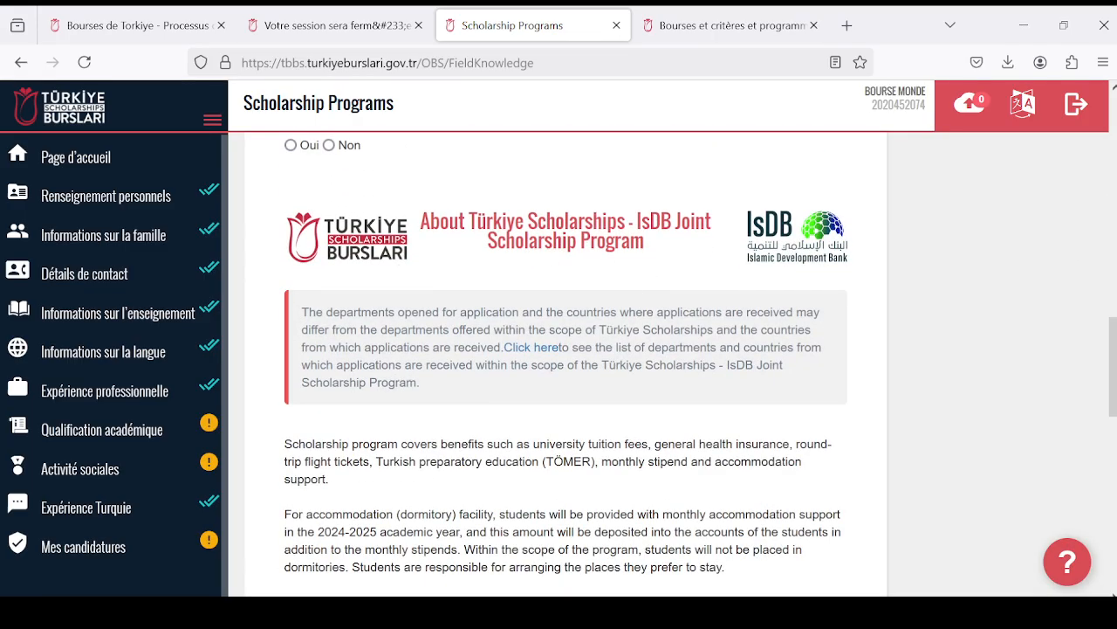
{"action": "scroll", "coordinate": [521, 382], "scroll_direction": "down", "scroll_amount": 3}
{"action": "scroll", "coordinate": [524, 382], "scroll_direction": "up", "scroll_amount": 4}
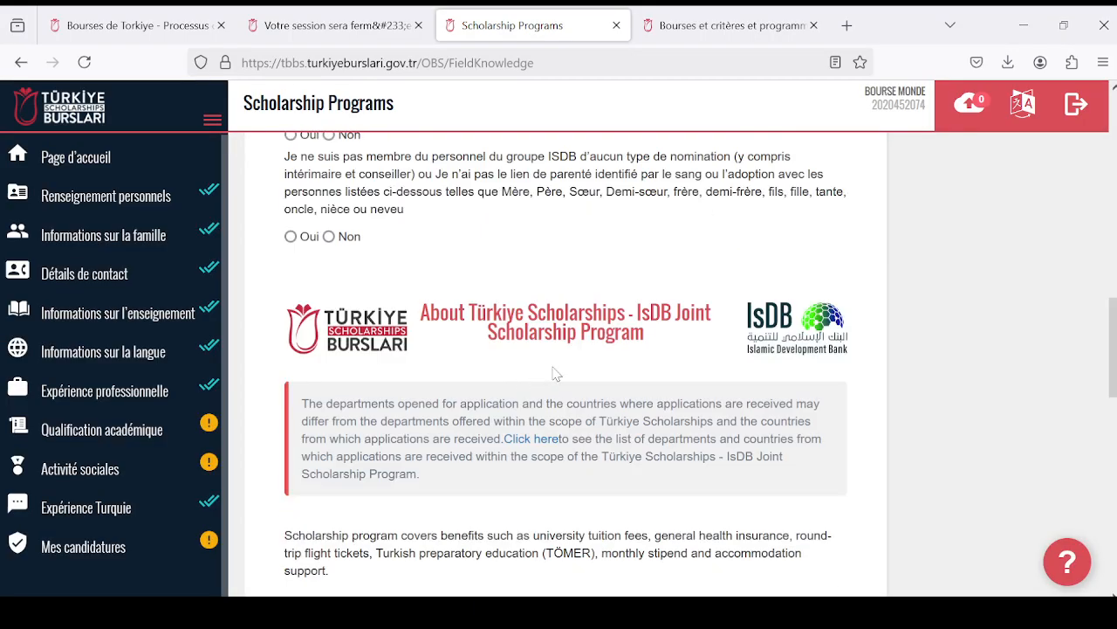
{"action": "scroll", "coordinate": [552, 374], "scroll_direction": "down", "scroll_amount": 1}
{"action": "scroll", "coordinate": [545, 380], "scroll_direction": "down", "scroll_amount": 5}
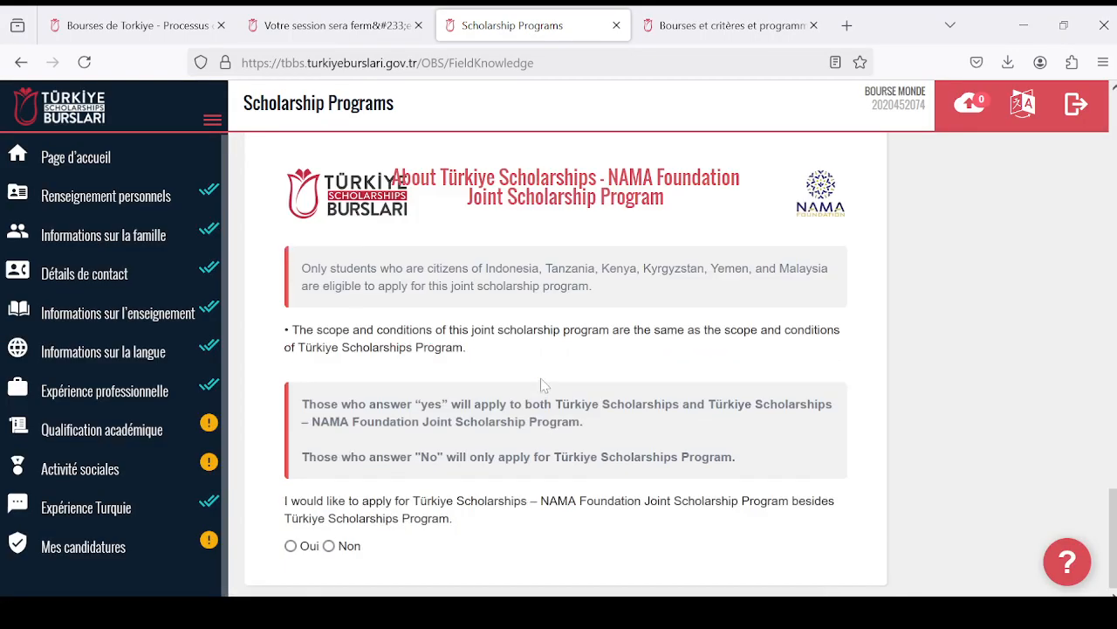
{"action": "scroll", "coordinate": [541, 382], "scroll_direction": "up", "scroll_amount": 10}
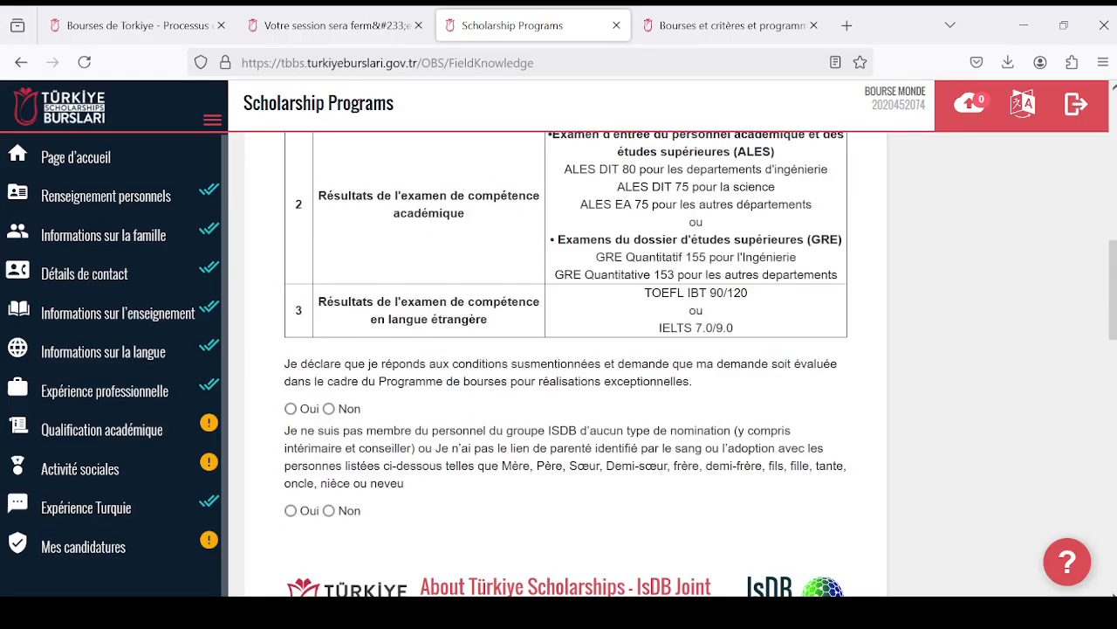
{"action": "scroll", "coordinate": [535, 384], "scroll_direction": "down", "scroll_amount": 3}
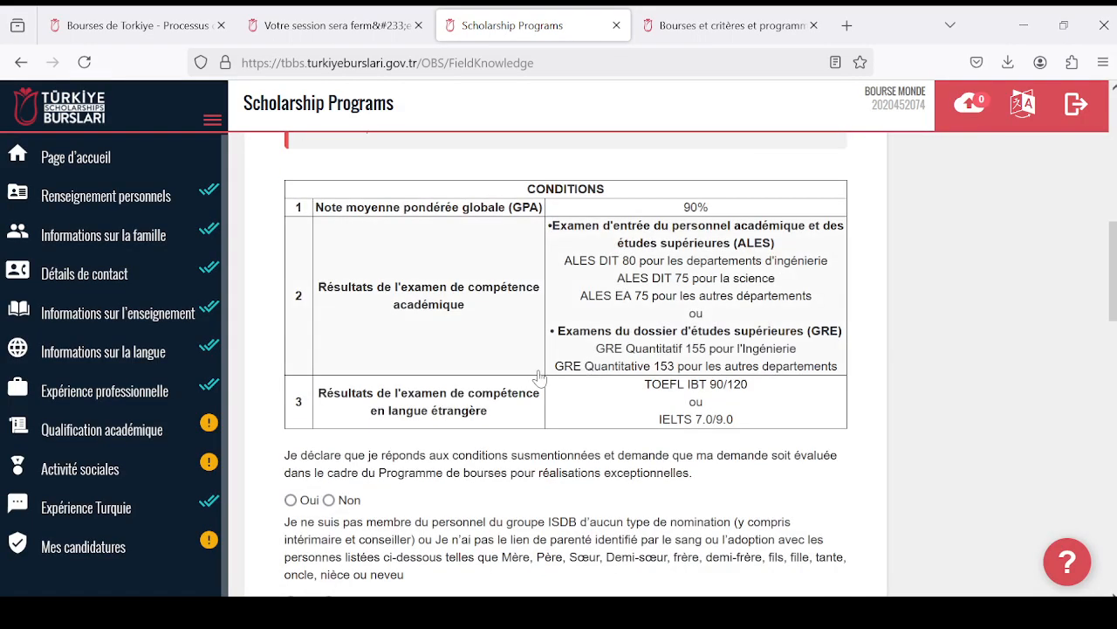
{"action": "scroll", "coordinate": [507, 389], "scroll_direction": "up", "scroll_amount": 3}
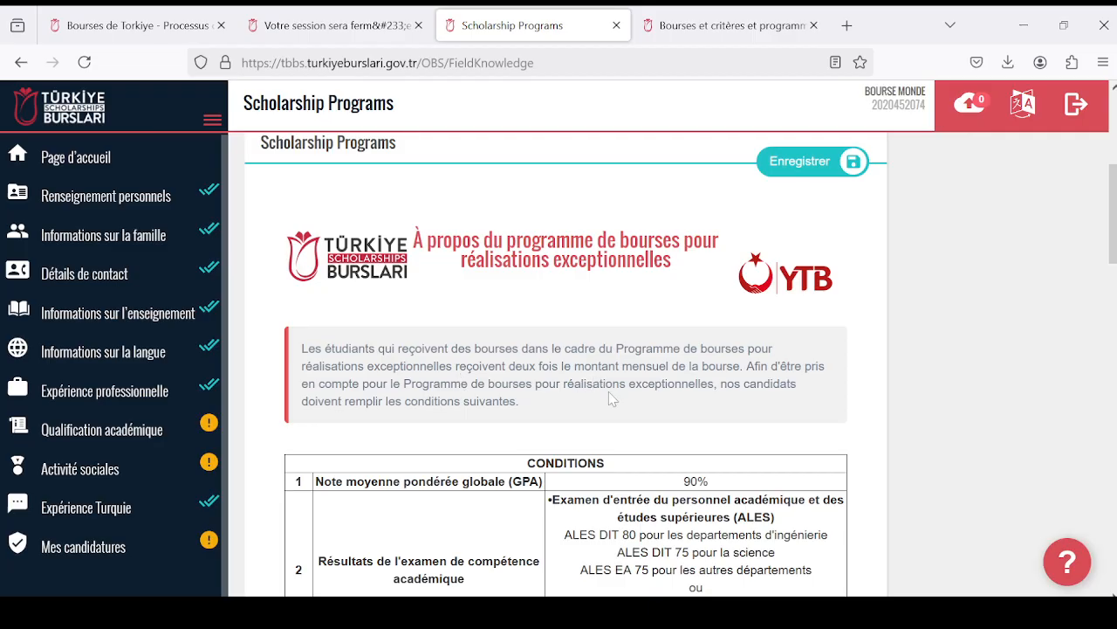
{"action": "scroll", "coordinate": [611, 399], "scroll_direction": "down", "scroll_amount": 7}
{"action": "scroll", "coordinate": [557, 412], "scroll_direction": "up", "scroll_amount": 2}
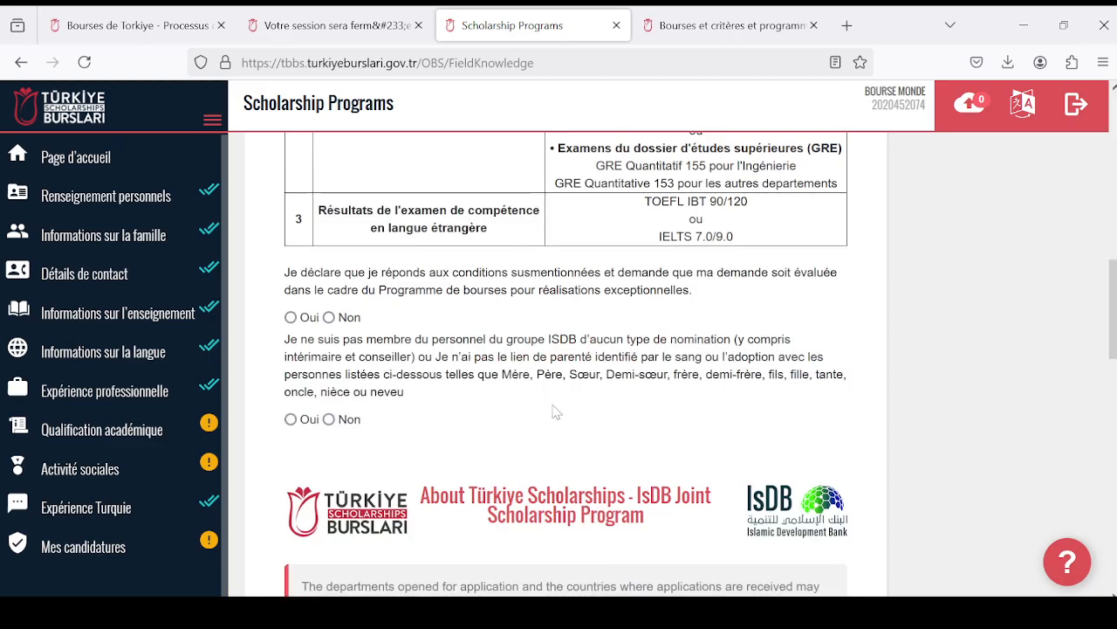
- Answer "Oui" to the exceptional achievements programme declaration and to the declaration of no ISDB group staff or family ties
{"action": "scroll", "coordinate": [550, 406], "scroll_direction": "up", "scroll_amount": 2}
{"action": "scroll", "coordinate": [553, 399], "scroll_direction": "down", "scroll_amount": 3}
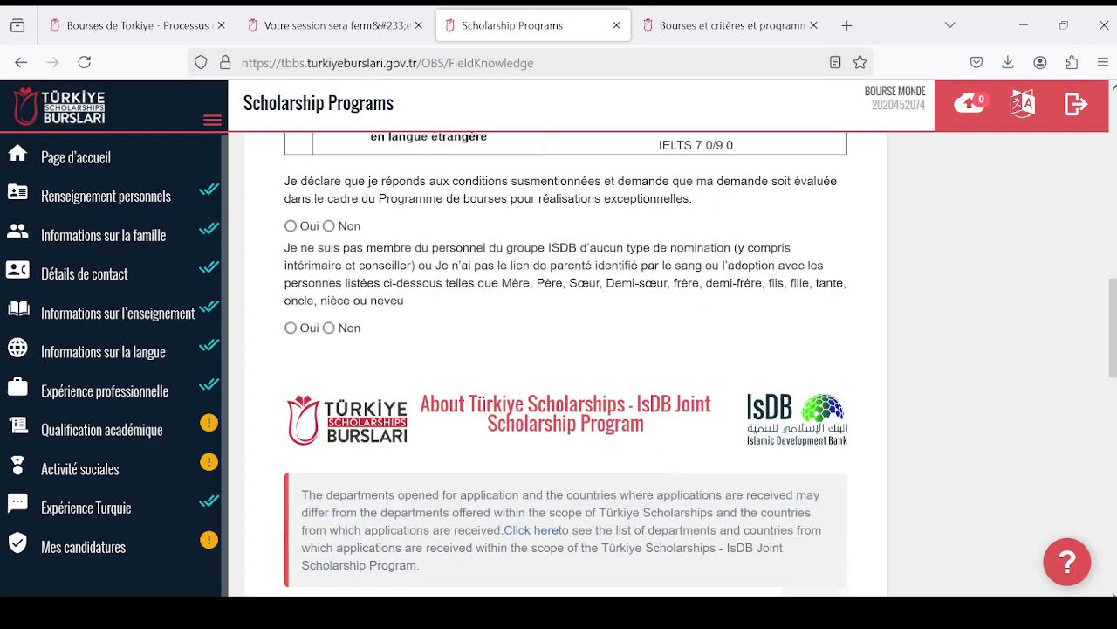
{"action": "left_click", "coordinate": [291, 225]}
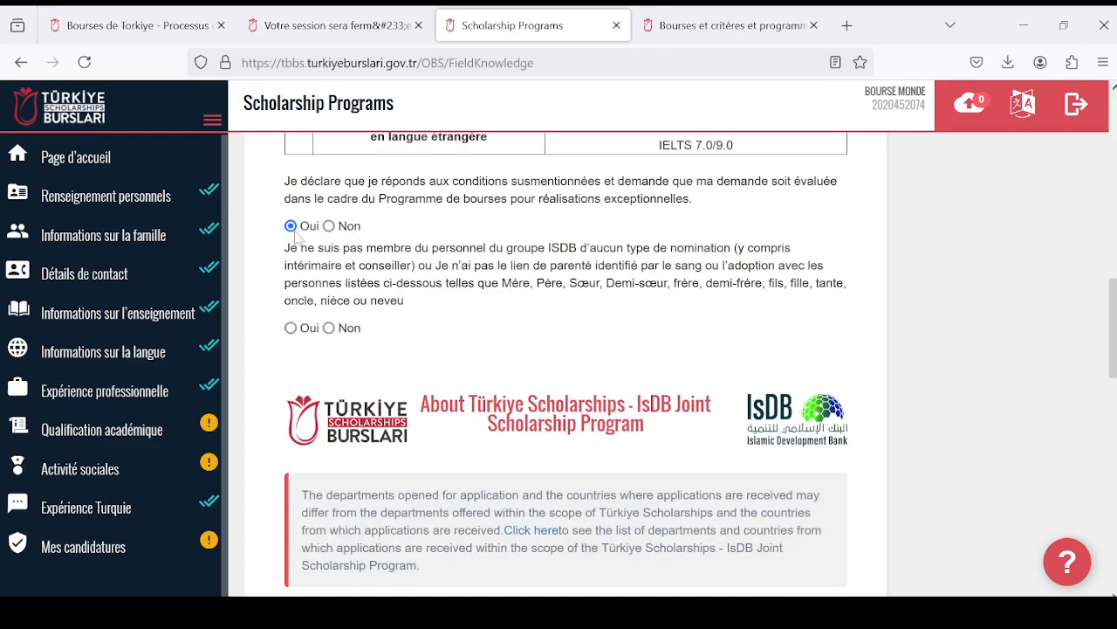
{"action": "left_click", "coordinate": [291, 327]}
- Answer "Oui" to applying for both the ISDB and the NAMA Foundation joint scholarship programmes
{"action": "scroll", "coordinate": [297, 330], "scroll_direction": "down", "scroll_amount": 8}
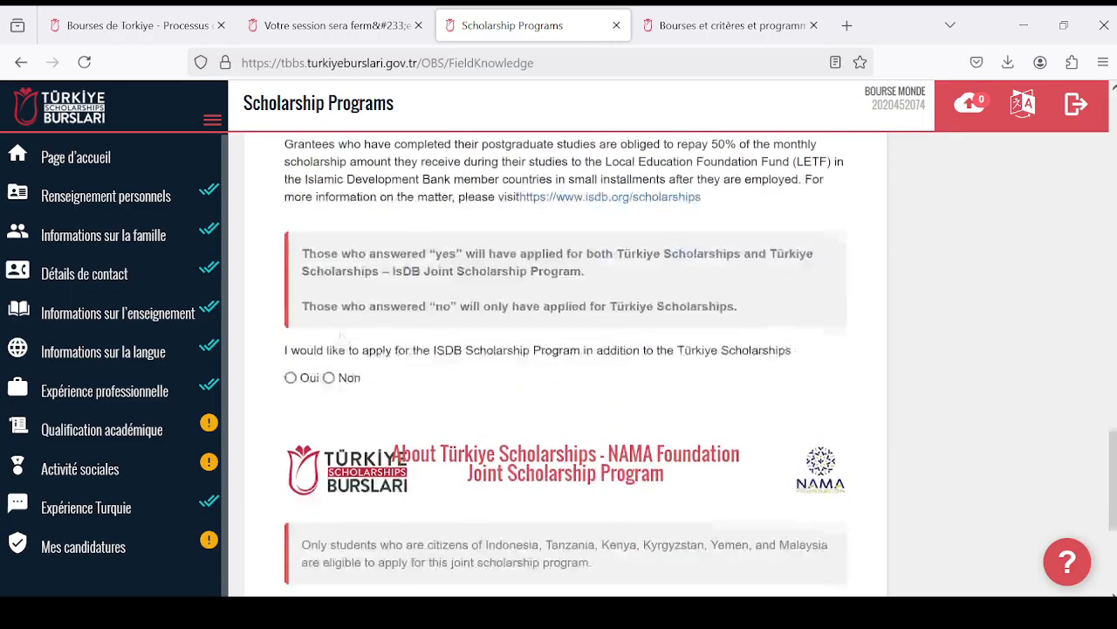
{"action": "scroll", "coordinate": [341, 334], "scroll_direction": "down", "scroll_amount": 3}
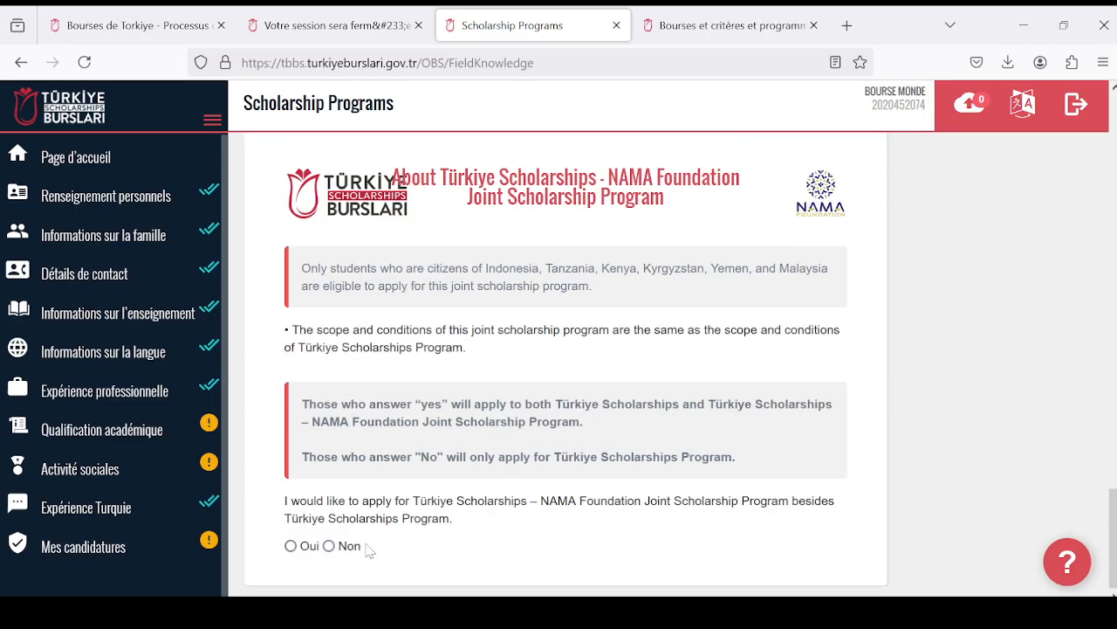
{"action": "left_click", "coordinate": [291, 546]}
- Review the selected answers and the programme descriptions throughout the Scholarship Programs form
{"action": "scroll", "coordinate": [381, 484], "scroll_direction": "up", "scroll_amount": 4}
{"action": "scroll", "coordinate": [392, 463], "scroll_direction": "up", "scroll_amount": 15}
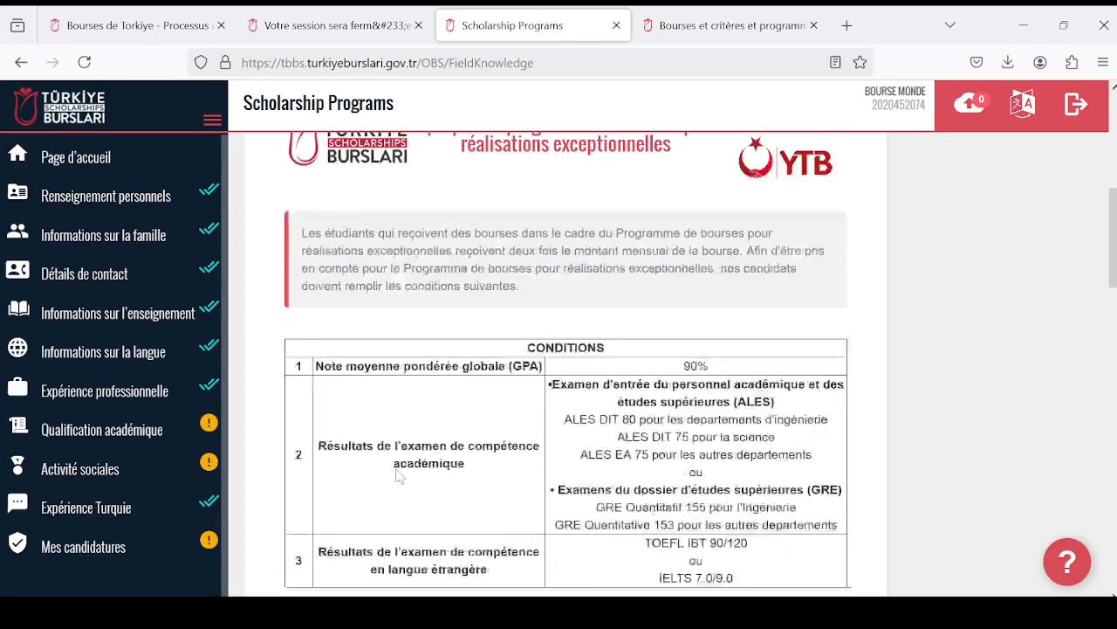
{"action": "scroll", "coordinate": [439, 504], "scroll_direction": "down", "scroll_amount": 18}
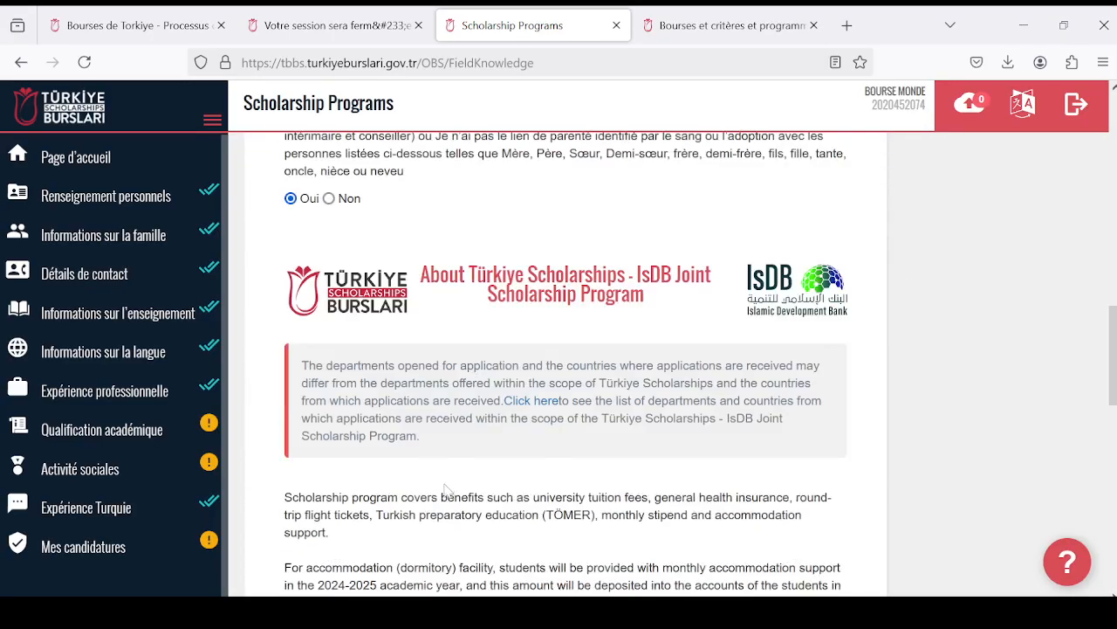
{"action": "scroll", "coordinate": [448, 487], "scroll_direction": "down", "scroll_amount": 1}
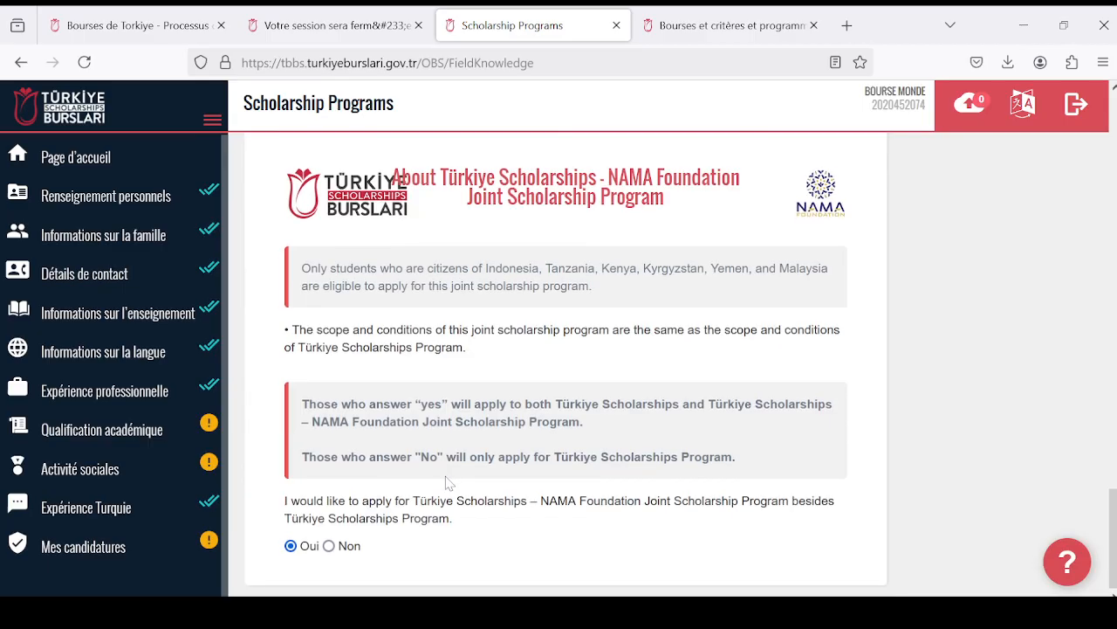
{"action": "scroll", "coordinate": [448, 487], "scroll_direction": "up", "scroll_amount": 10}
{"action": "scroll", "coordinate": [454, 482], "scroll_direction": "up", "scroll_amount": 8}
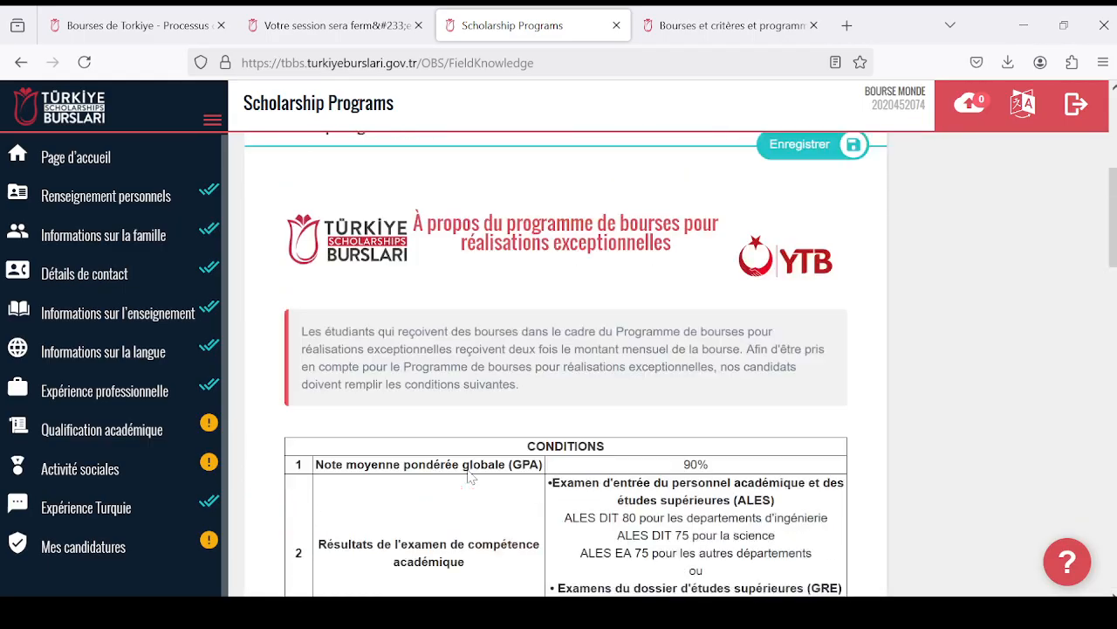
{"action": "scroll", "coordinate": [469, 478], "scroll_direction": "down", "scroll_amount": 6}
{"action": "scroll", "coordinate": [469, 478], "scroll_direction": "down", "scroll_amount": 10}
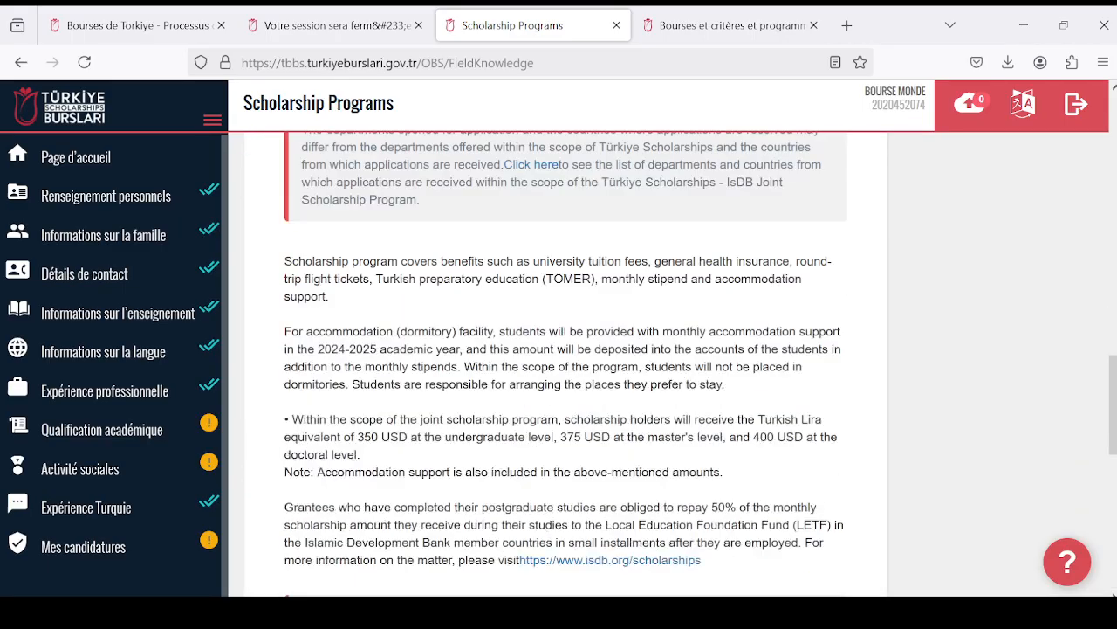
{"action": "scroll", "coordinate": [460, 483], "scroll_direction": "up", "scroll_amount": 4}
{"action": "scroll", "coordinate": [393, 485], "scroll_direction": "down", "scroll_amount": 2}
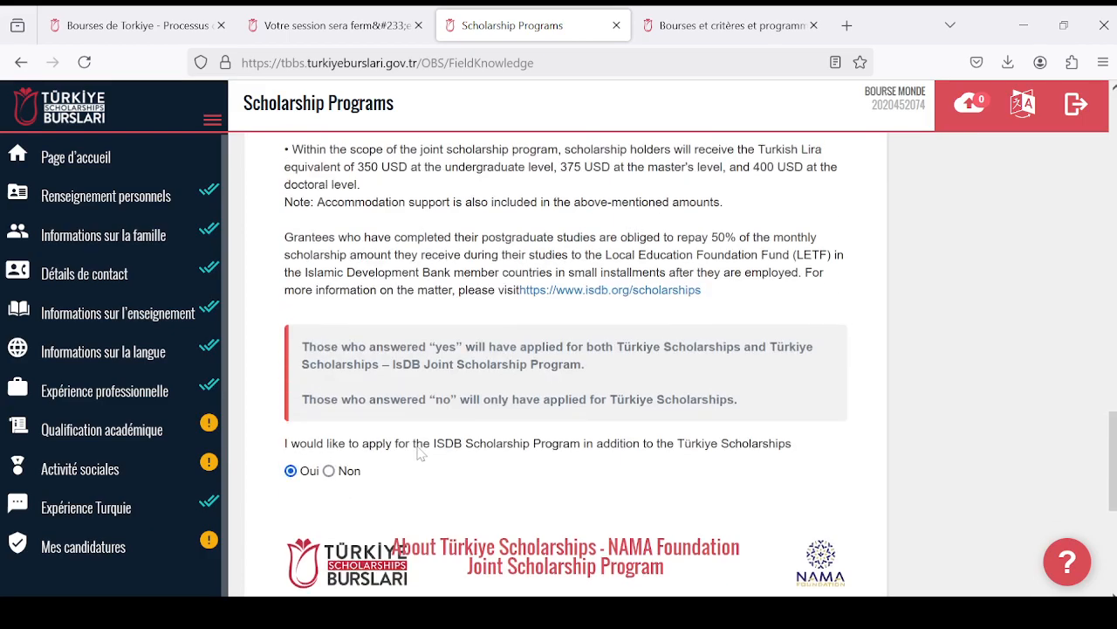
{"action": "scroll", "coordinate": [419, 458], "scroll_direction": "up", "scroll_amount": 10}
{"action": "scroll", "coordinate": [441, 465], "scroll_direction": "up", "scroll_amount": 5}
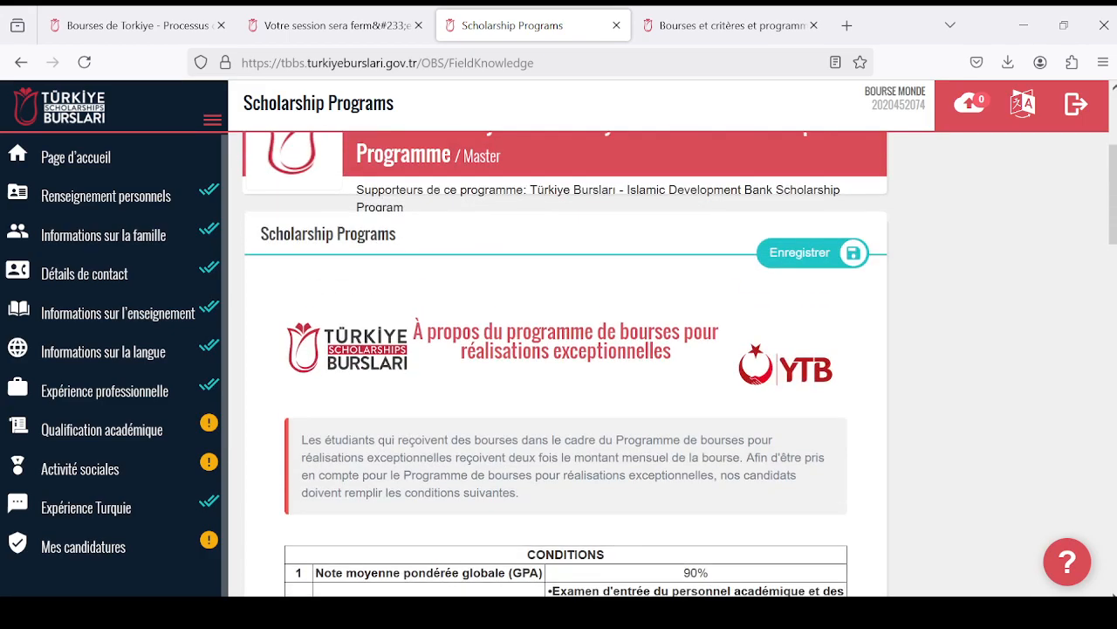
{"action": "scroll", "coordinate": [462, 471], "scroll_direction": "down", "scroll_amount": 6}
{"action": "scroll", "coordinate": [470, 473], "scroll_direction": "down", "scroll_amount": 12}
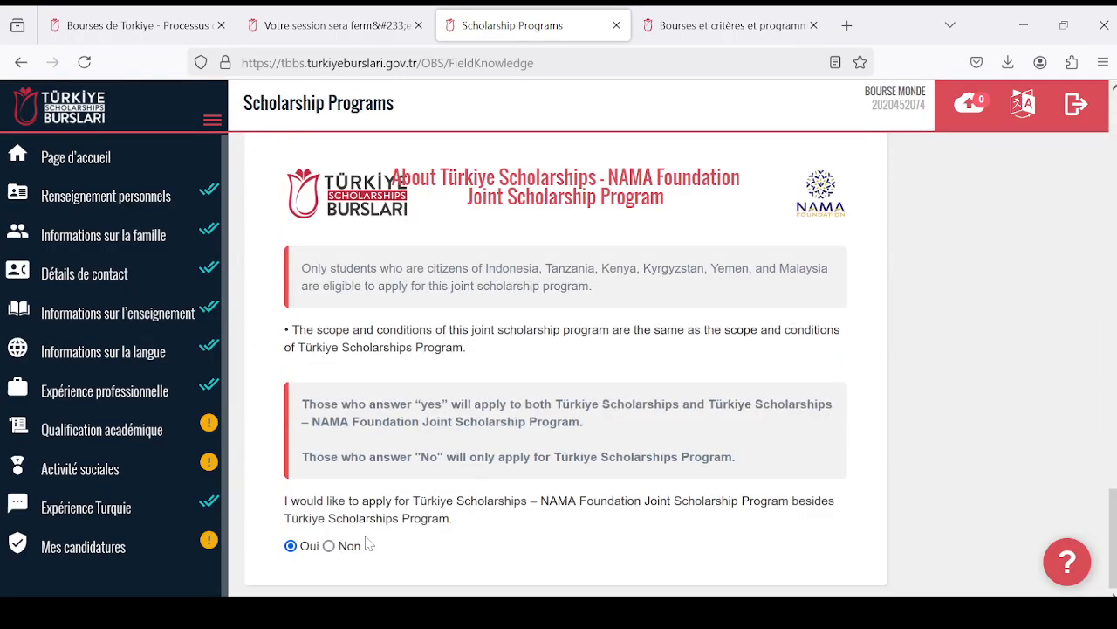
- Set the NAMA Foundation joint programme answer to "Non" and save the Scholarship Programs answers
{"action": "scroll", "coordinate": [558, 367], "scroll_direction": "up", "scroll_amount": 5}
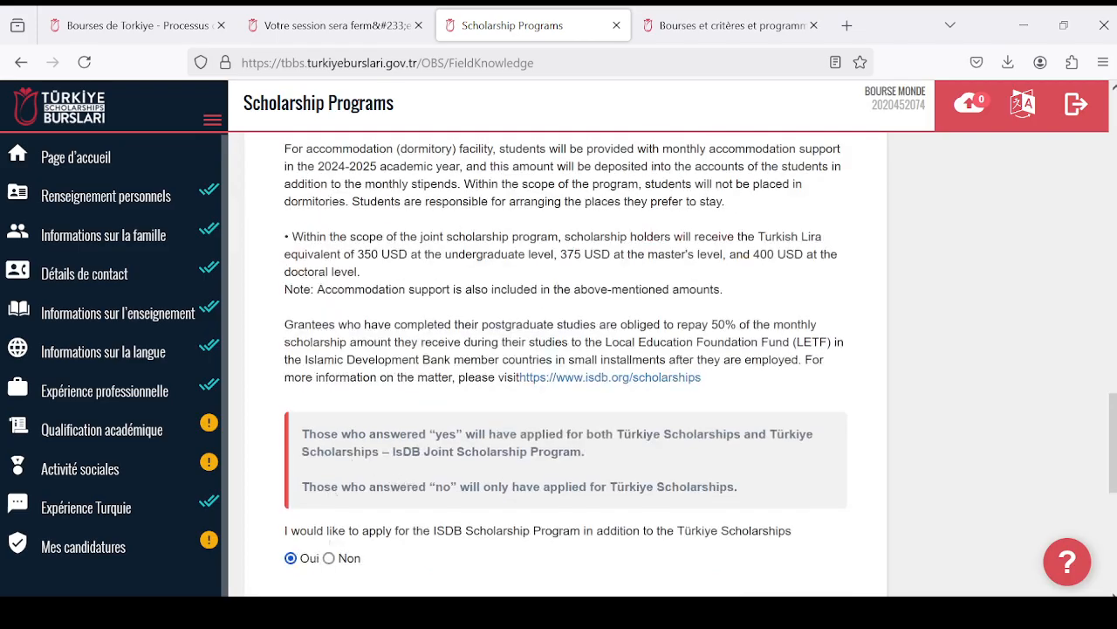
{"action": "scroll", "coordinate": [566, 367], "scroll_direction": "up", "scroll_amount": 8}
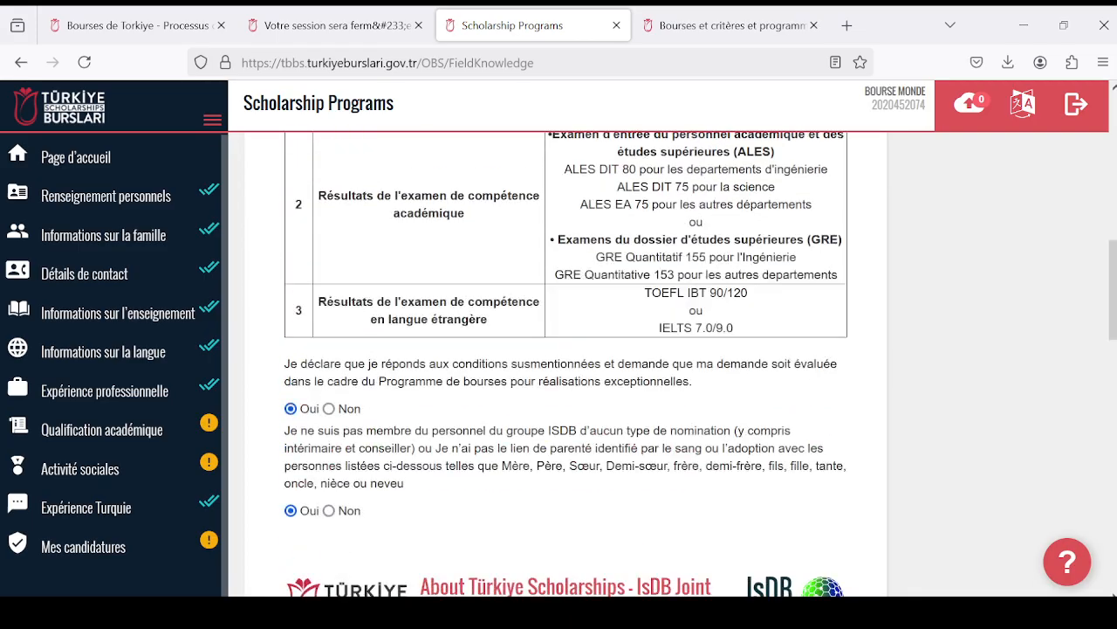
{"action": "scroll", "coordinate": [566, 366], "scroll_direction": "up", "scroll_amount": 8}
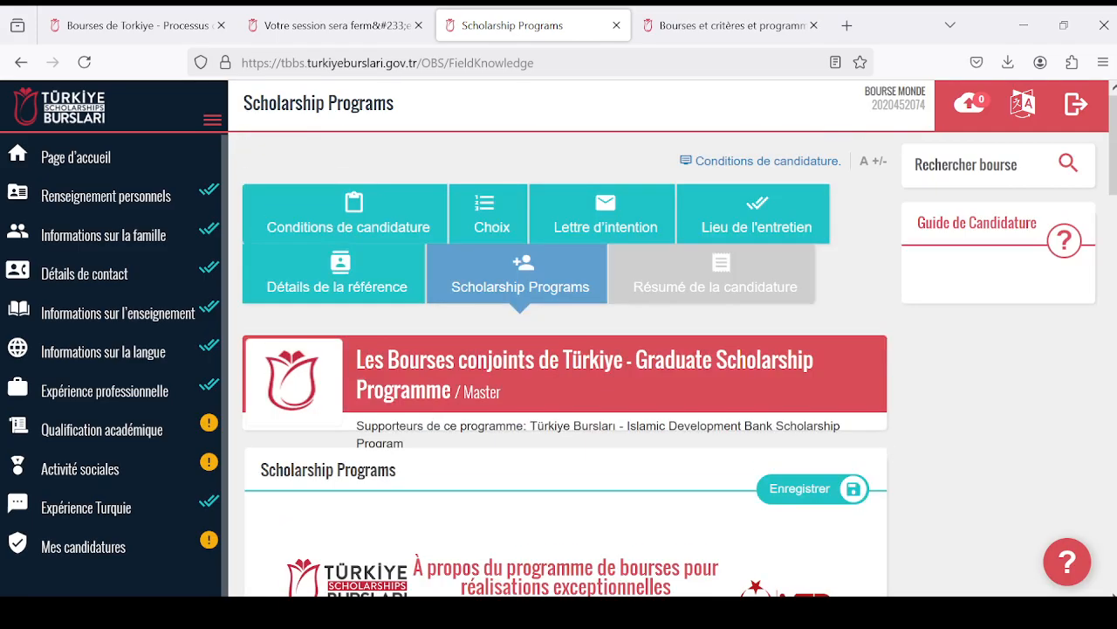
{"action": "left_click", "coordinate": [777, 490]}
- Review the Résumé de la candidature, including education, choices, family and contact details, back to the final declaration
{"action": "scroll", "coordinate": [494, 436], "scroll_direction": "down", "scroll_amount": 7}
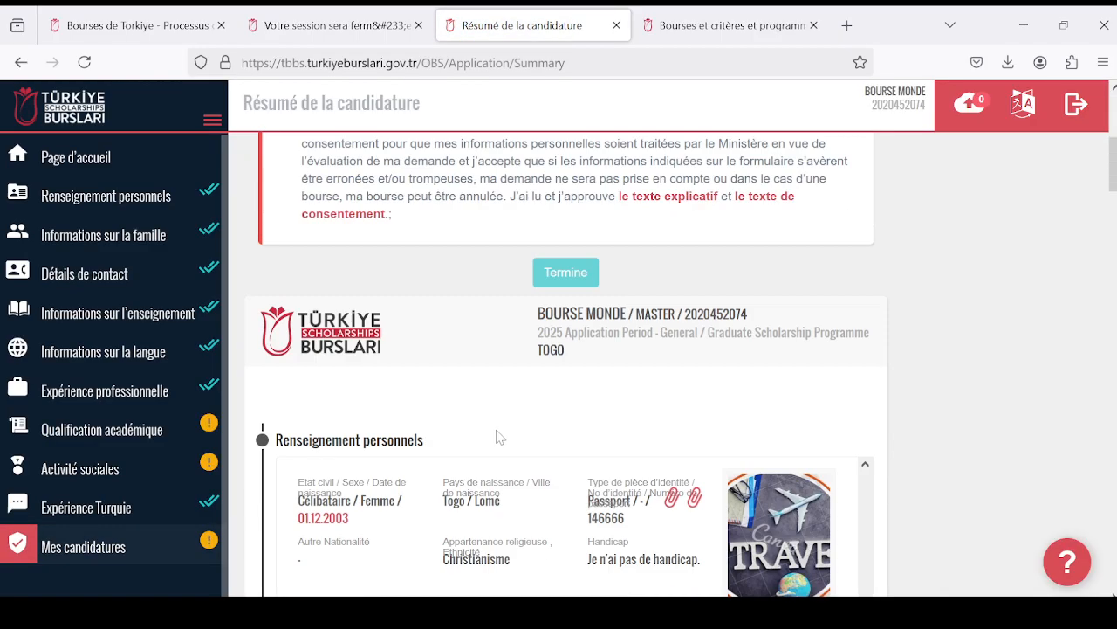
{"action": "scroll", "coordinate": [494, 437], "scroll_direction": "down", "scroll_amount": 15}
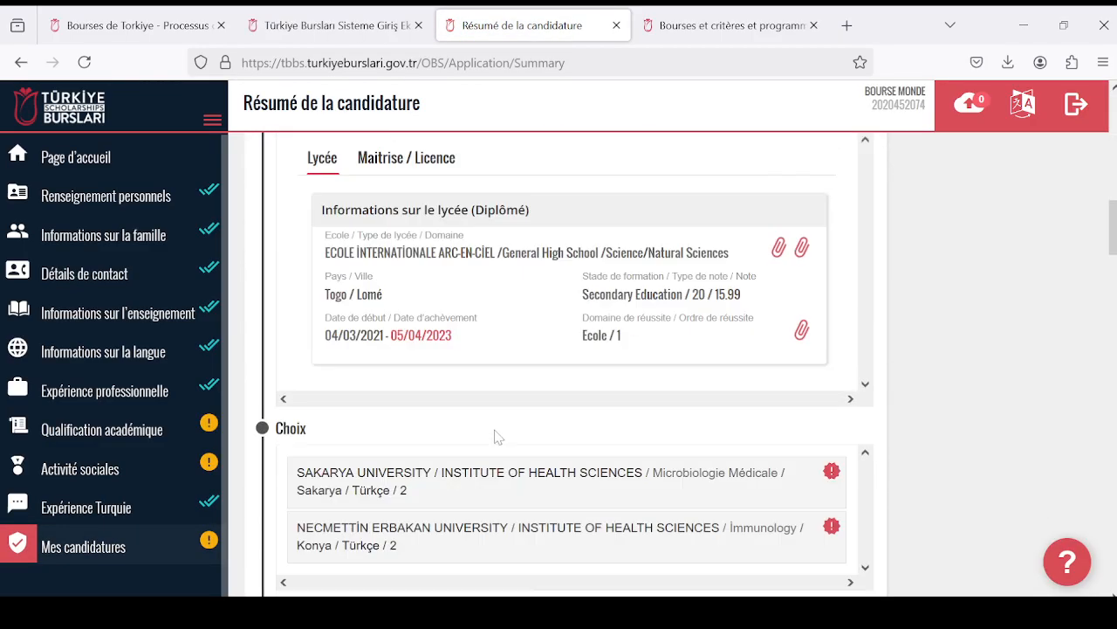
{"action": "scroll", "coordinate": [498, 439], "scroll_direction": "down", "scroll_amount": 15}
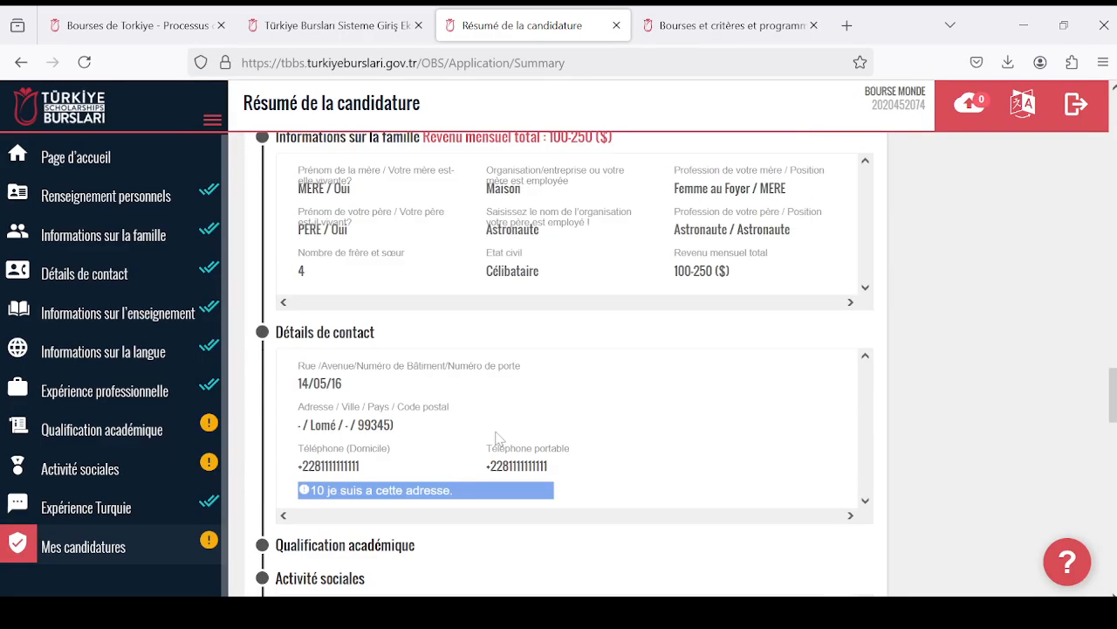
{"action": "scroll", "coordinate": [515, 451], "scroll_direction": "up", "scroll_amount": 15}
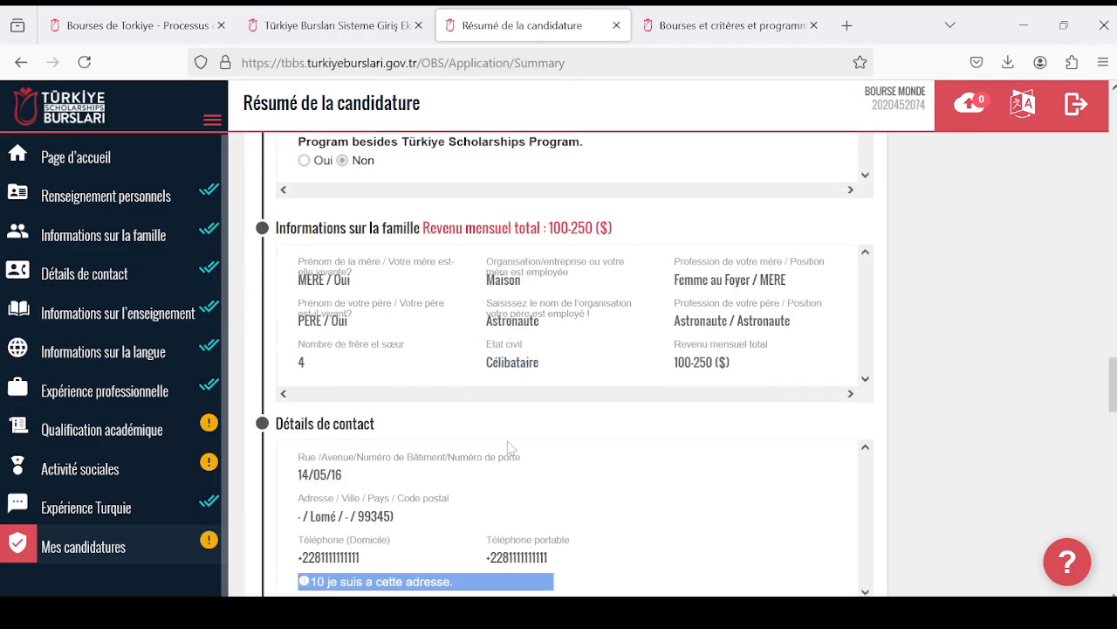
{"action": "scroll", "coordinate": [506, 447], "scroll_direction": "up", "scroll_amount": 4}
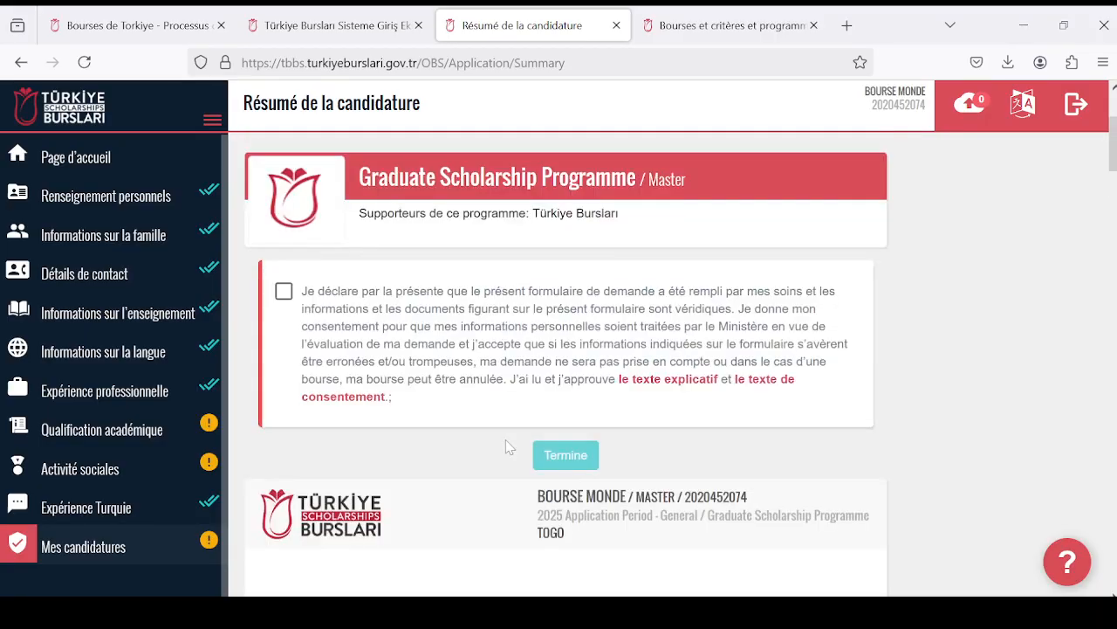
- Review the full Résumé de la candidature, covering personal details, internship experience, Expérience Turquie, hobbies, references, interview location, choices and languages
{"action": "scroll", "coordinate": [699, 428], "scroll_direction": "down", "scroll_amount": 3}
{"action": "scroll", "coordinate": [481, 401], "scroll_direction": "down", "scroll_amount": 12}
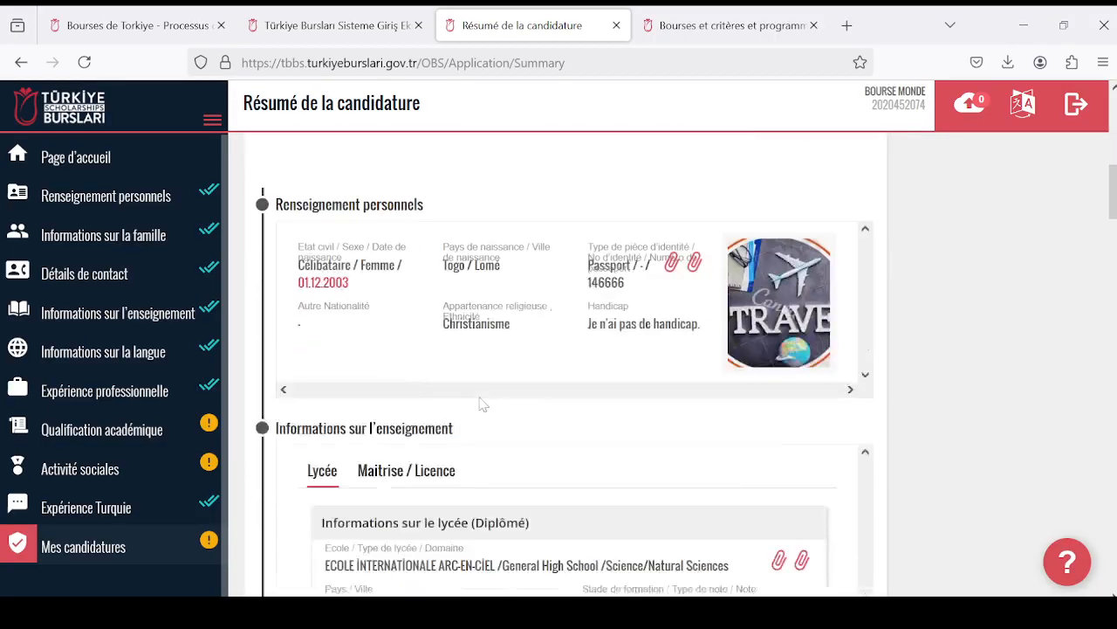
{"action": "scroll", "coordinate": [481, 401], "scroll_direction": "down", "scroll_amount": 15}
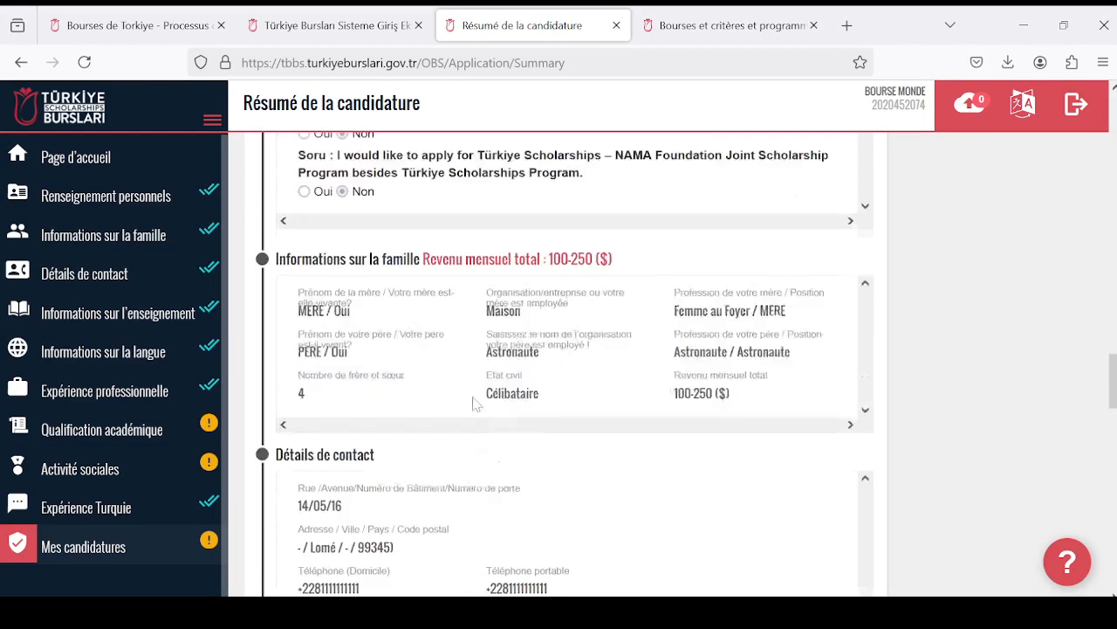
{"action": "scroll", "coordinate": [512, 419], "scroll_direction": "down", "scroll_amount": 3}
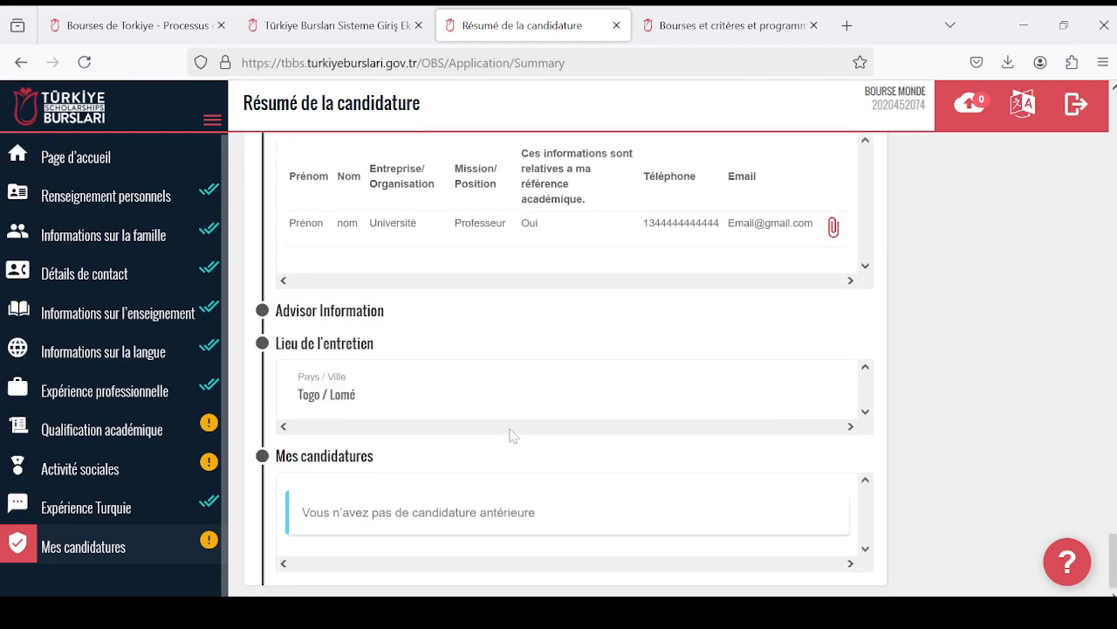
{"action": "scroll", "coordinate": [439, 459], "scroll_direction": "up", "scroll_amount": 4}
{"action": "scroll", "coordinate": [439, 459], "scroll_direction": "up", "scroll_amount": 5}
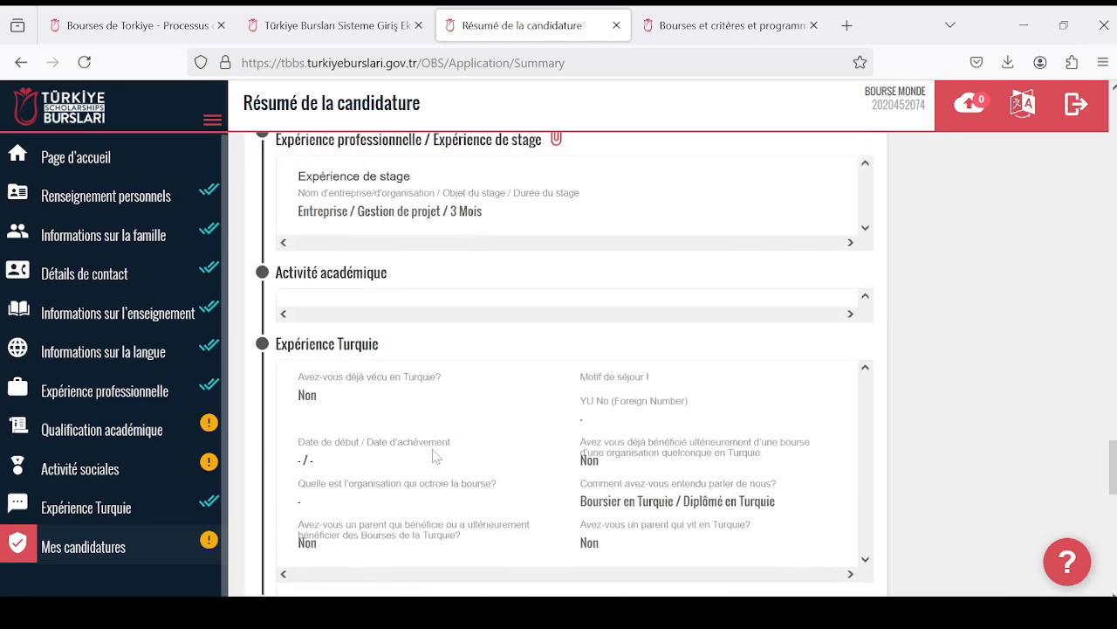
{"action": "scroll", "coordinate": [439, 461], "scroll_direction": "down", "scroll_amount": 2}
{"action": "scroll", "coordinate": [439, 461], "scroll_direction": "down", "scroll_amount": 6}
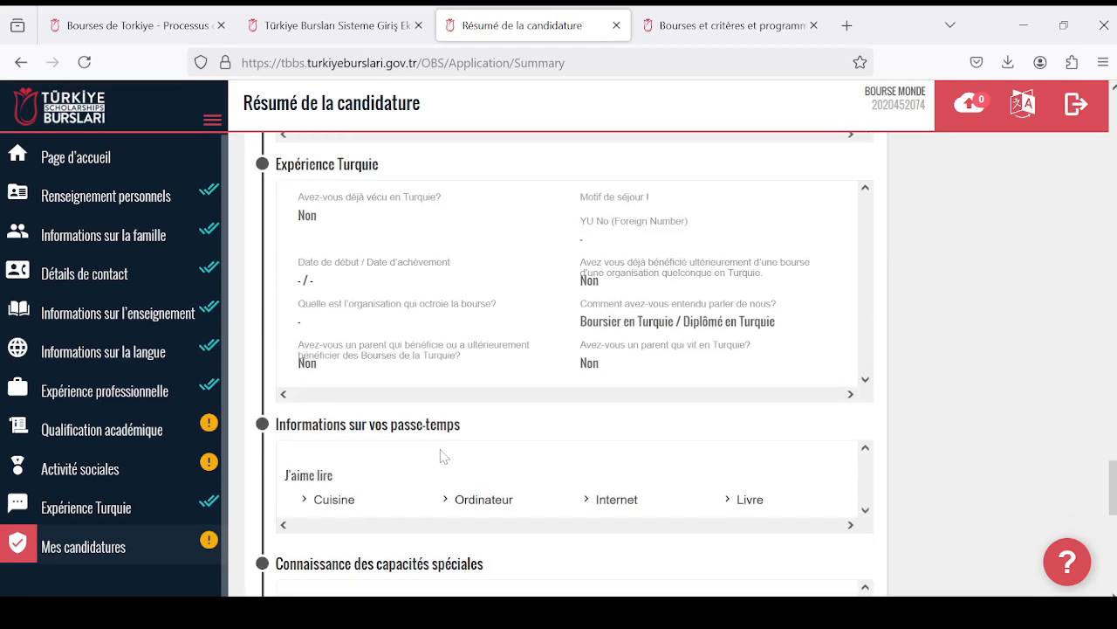
{"action": "scroll", "coordinate": [442, 453], "scroll_direction": "down", "scroll_amount": 3}
{"action": "scroll", "coordinate": [443, 451], "scroll_direction": "up", "scroll_amount": 10}
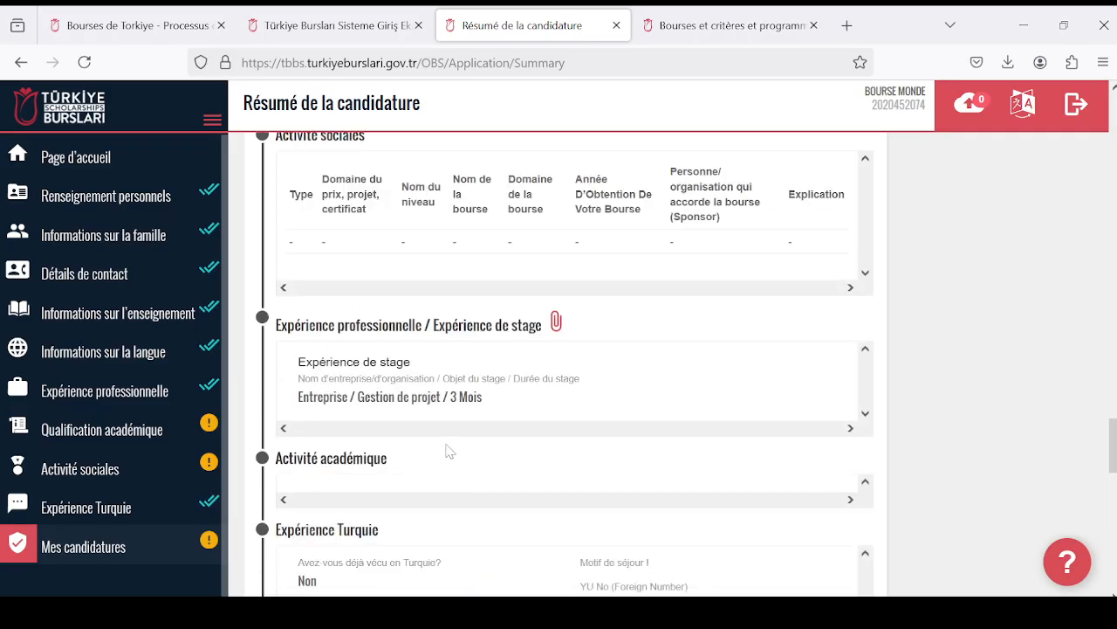
{"action": "scroll", "coordinate": [430, 439], "scroll_direction": "up", "scroll_amount": 10}
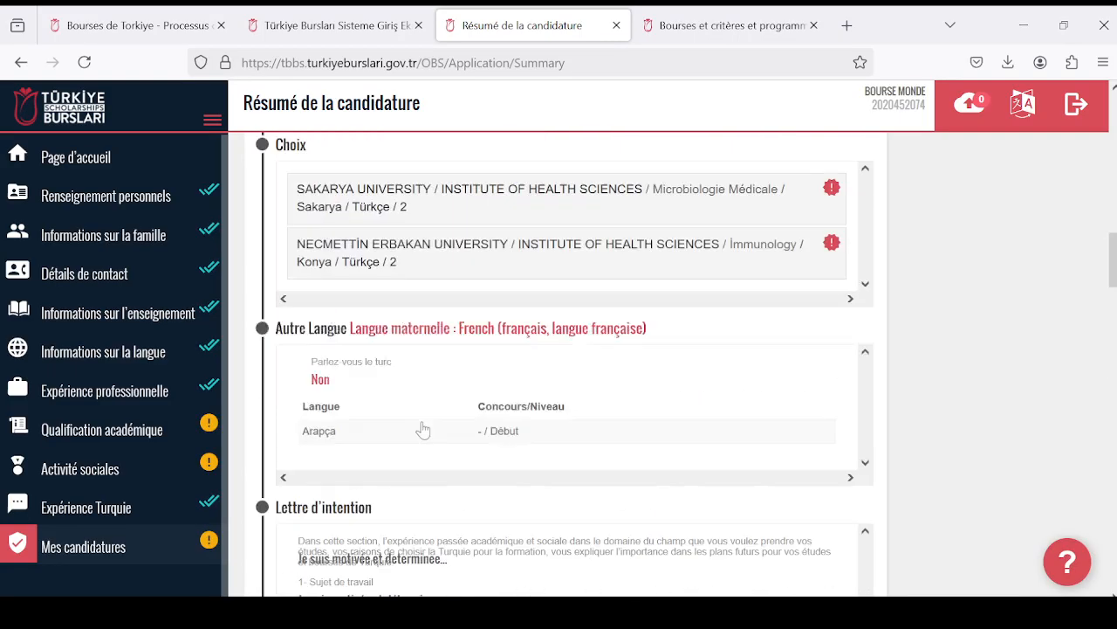
{"action": "scroll", "coordinate": [557, 276], "scroll_direction": "up", "scroll_amount": 10}
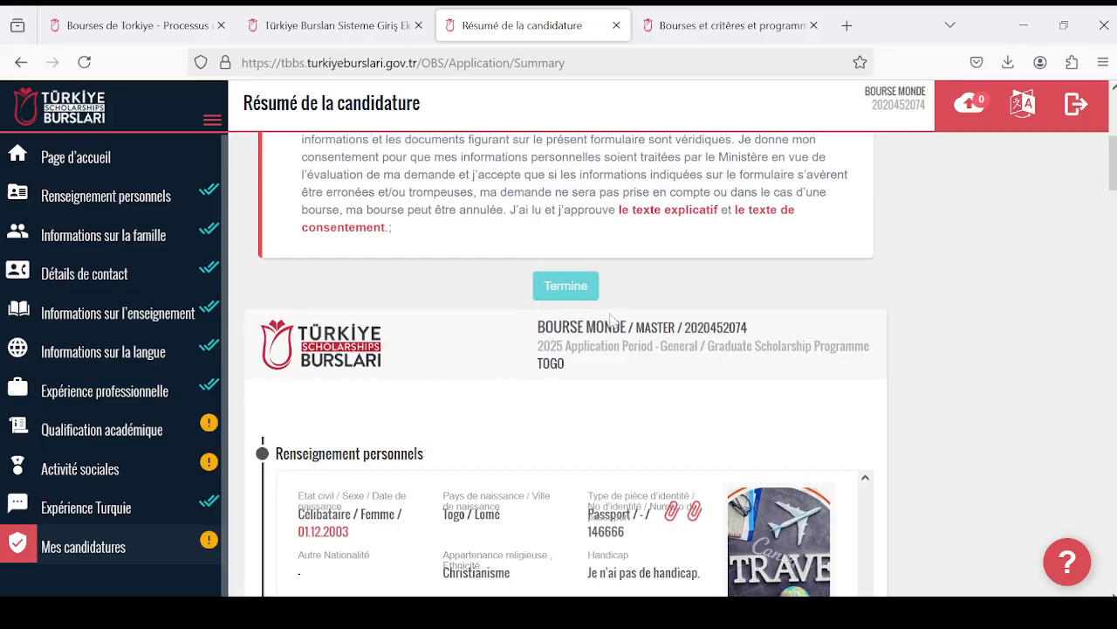
- Check the application summary once more and accept the declaration that the form and its documents are truthful
{"action": "scroll", "coordinate": [563, 416], "scroll_direction": "down", "scroll_amount": 10}
{"action": "scroll", "coordinate": [563, 416], "scroll_direction": "down", "scroll_amount": 20}
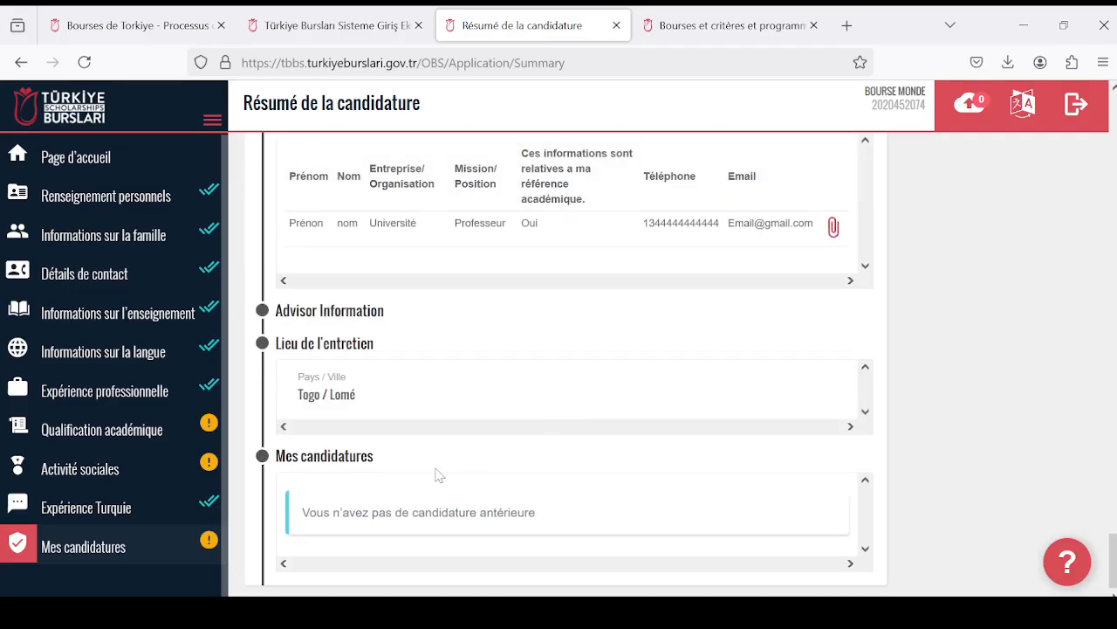
{"action": "scroll", "coordinate": [432, 463], "scroll_direction": "up", "scroll_amount": 15}
{"action": "scroll", "coordinate": [427, 454], "scroll_direction": "down", "scroll_amount": 5}
{"action": "scroll", "coordinate": [428, 454], "scroll_direction": "up", "scroll_amount": 15}
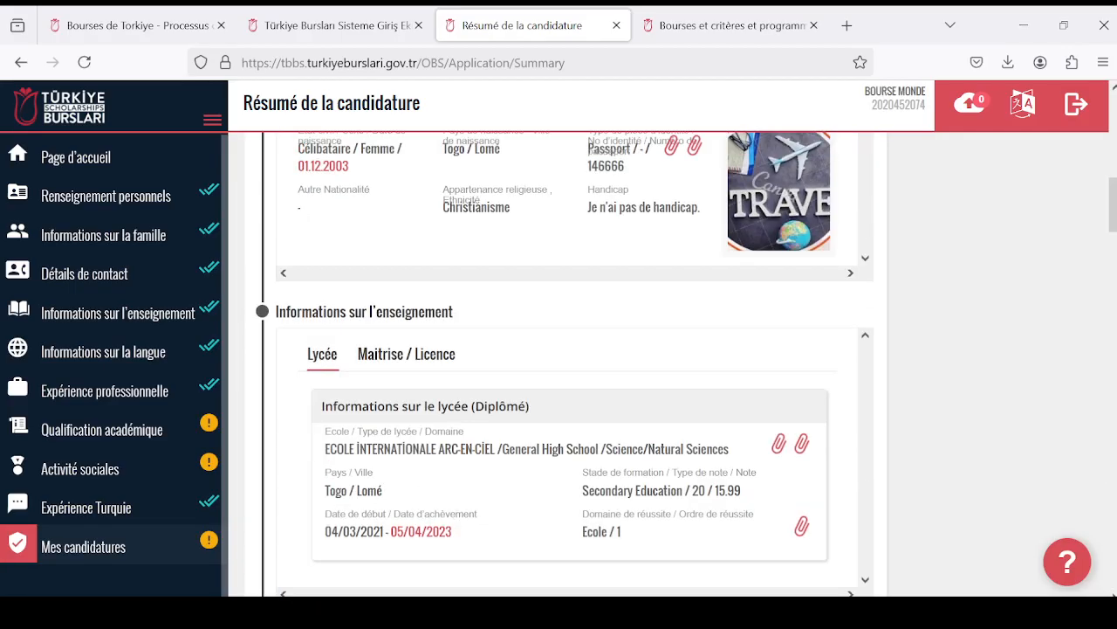
{"action": "scroll", "coordinate": [434, 465], "scroll_direction": "down", "scroll_amount": 1}
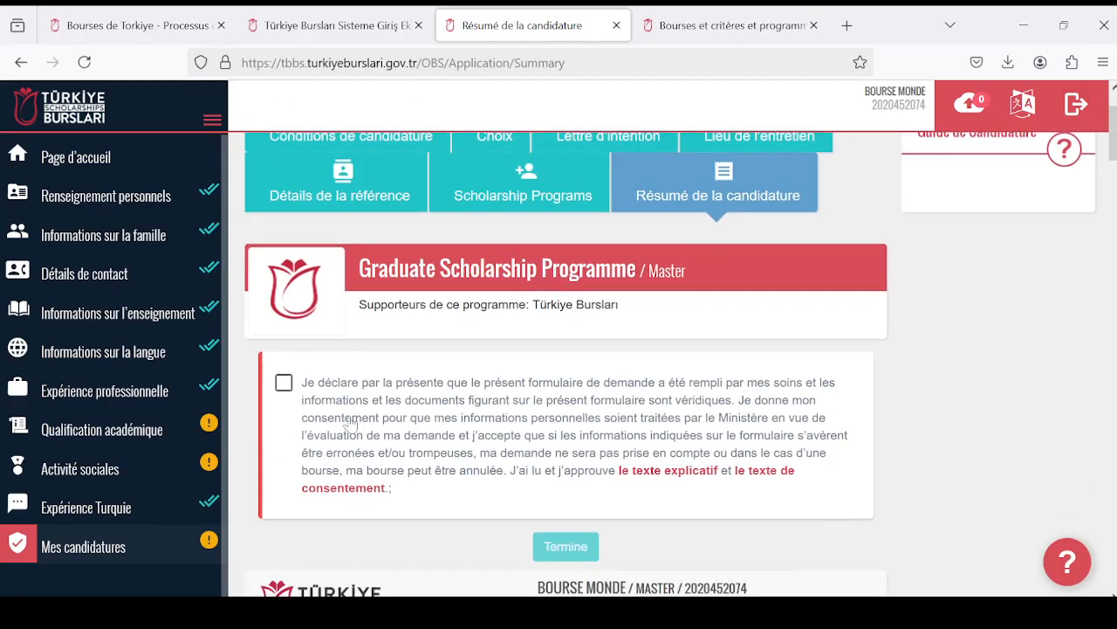
{"action": "left_click", "coordinate": [284, 382]}
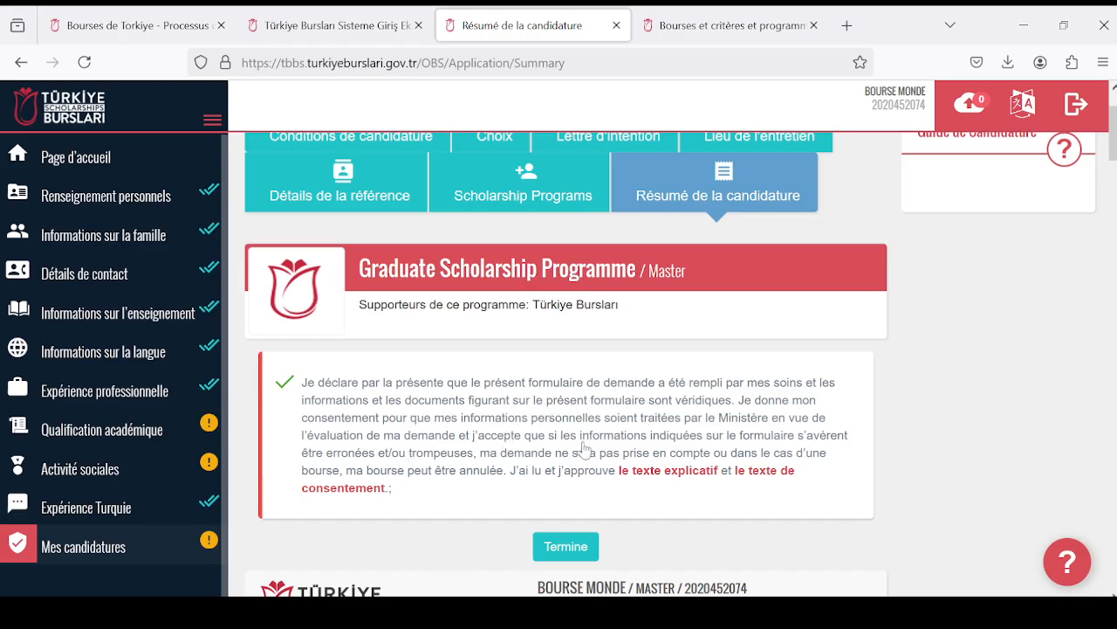
- Look over the accepted declaration, the application sections and the personal and education details in the summary
{"action": "scroll", "coordinate": [581, 450], "scroll_direction": "down", "scroll_amount": 3}
{"action": "scroll", "coordinate": [393, 363], "scroll_direction": "up", "scroll_amount": 1}
{"action": "scroll", "coordinate": [393, 358], "scroll_direction": "up", "scroll_amount": 1}
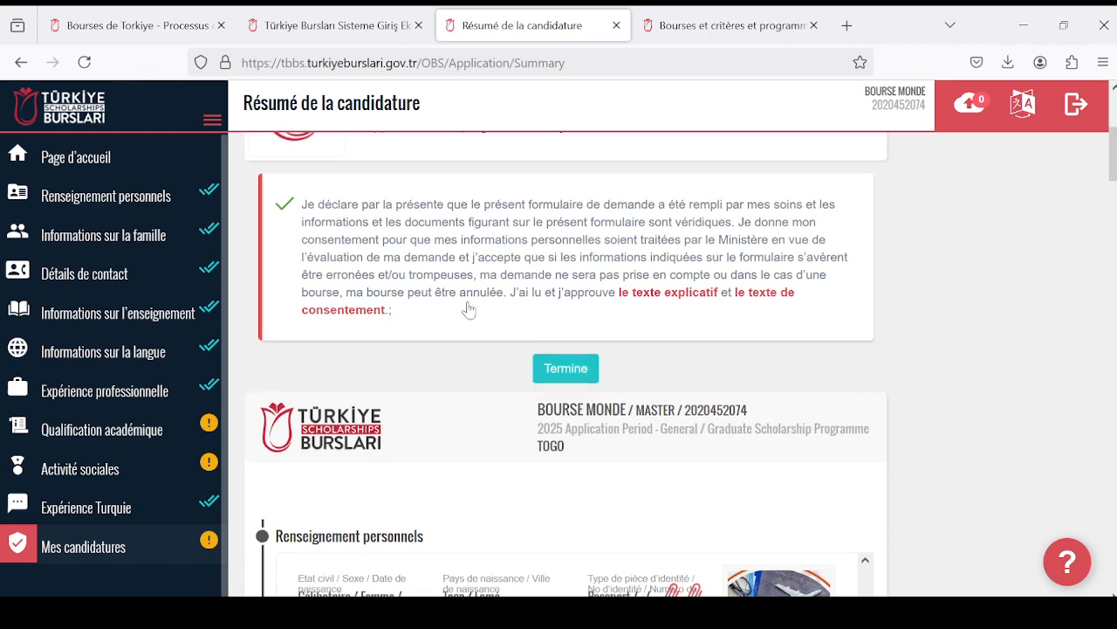
{"action": "scroll", "coordinate": [473, 313], "scroll_direction": "up", "scroll_amount": 3}
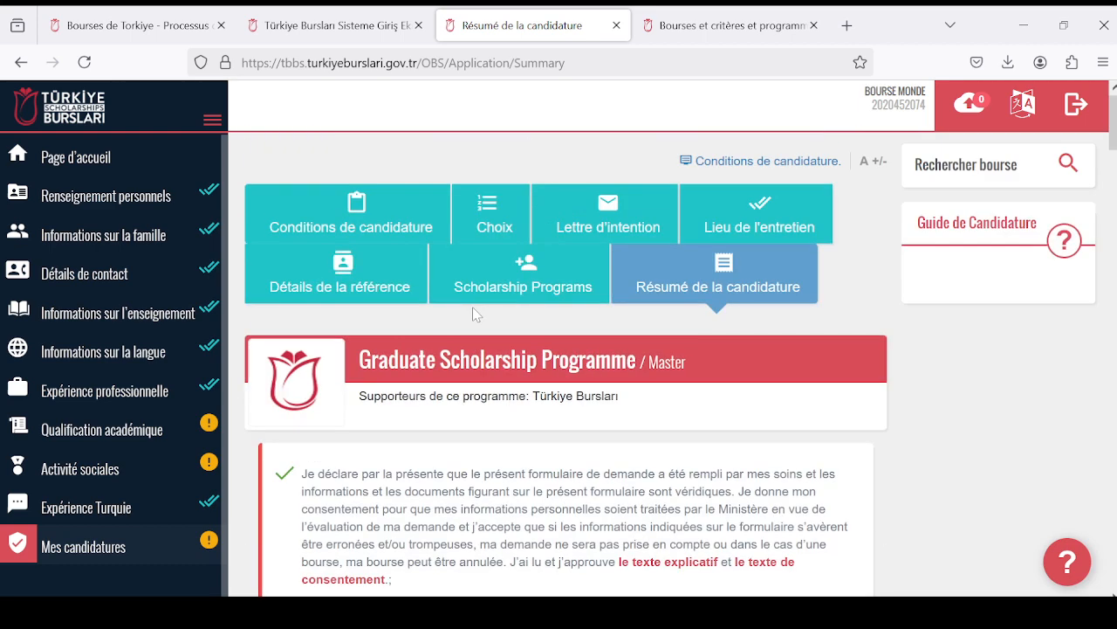
{"action": "scroll", "coordinate": [472, 313], "scroll_direction": "down", "scroll_amount": 7}
{"action": "scroll", "coordinate": [407, 399], "scroll_direction": "up", "scroll_amount": 9}
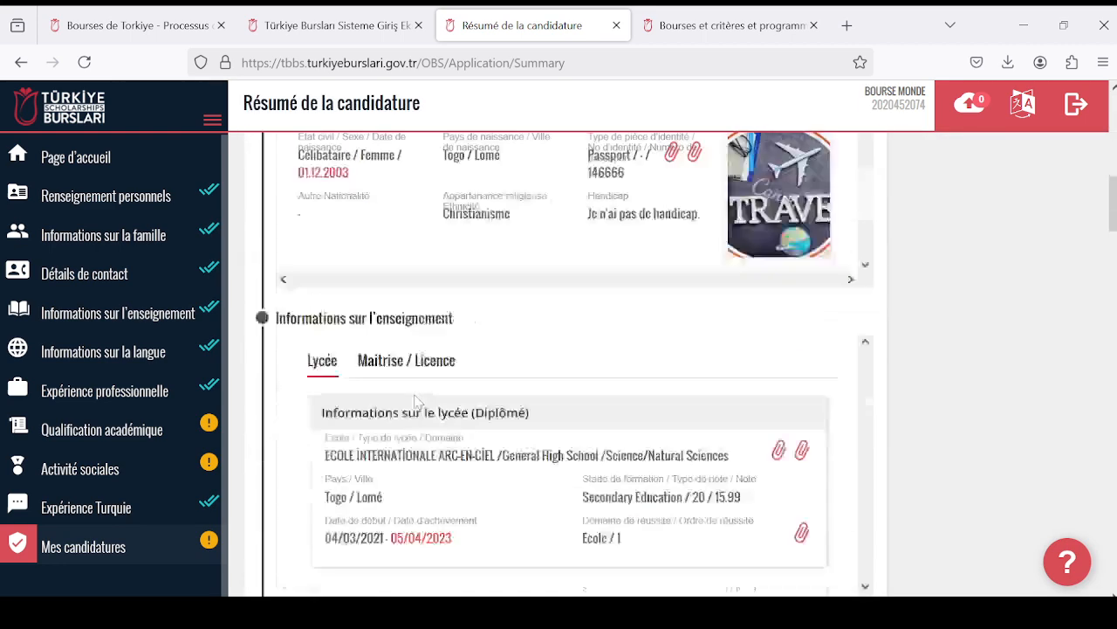
{"action": "scroll", "coordinate": [332, 384], "scroll_direction": "down", "scroll_amount": 15}
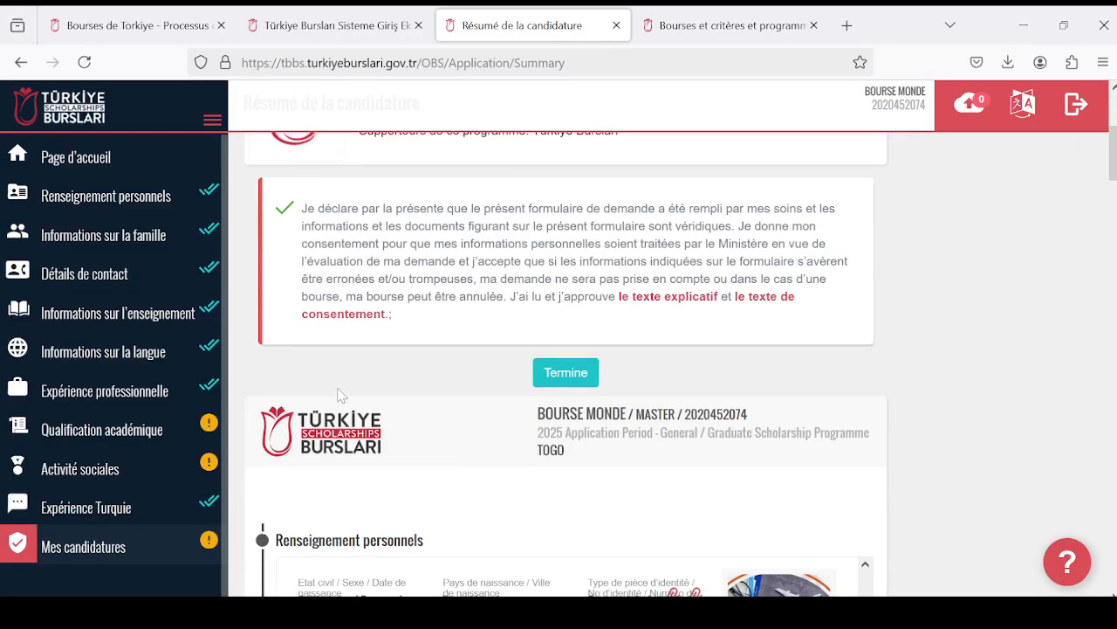
{"action": "scroll", "coordinate": [361, 400], "scroll_direction": "up", "scroll_amount": 15}
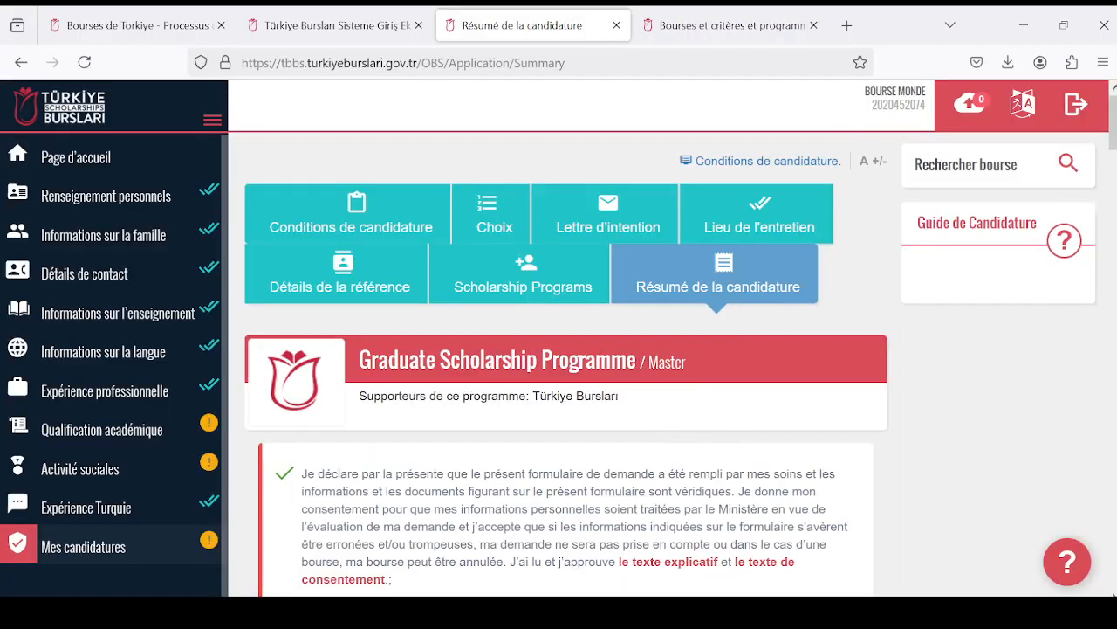
{"action": "scroll", "coordinate": [315, 353], "scroll_direction": "down", "scroll_amount": 7}
{"action": "scroll", "coordinate": [507, 368], "scroll_direction": "up", "scroll_amount": 3}
{"action": "scroll", "coordinate": [509, 368], "scroll_direction": "up", "scroll_amount": 5}
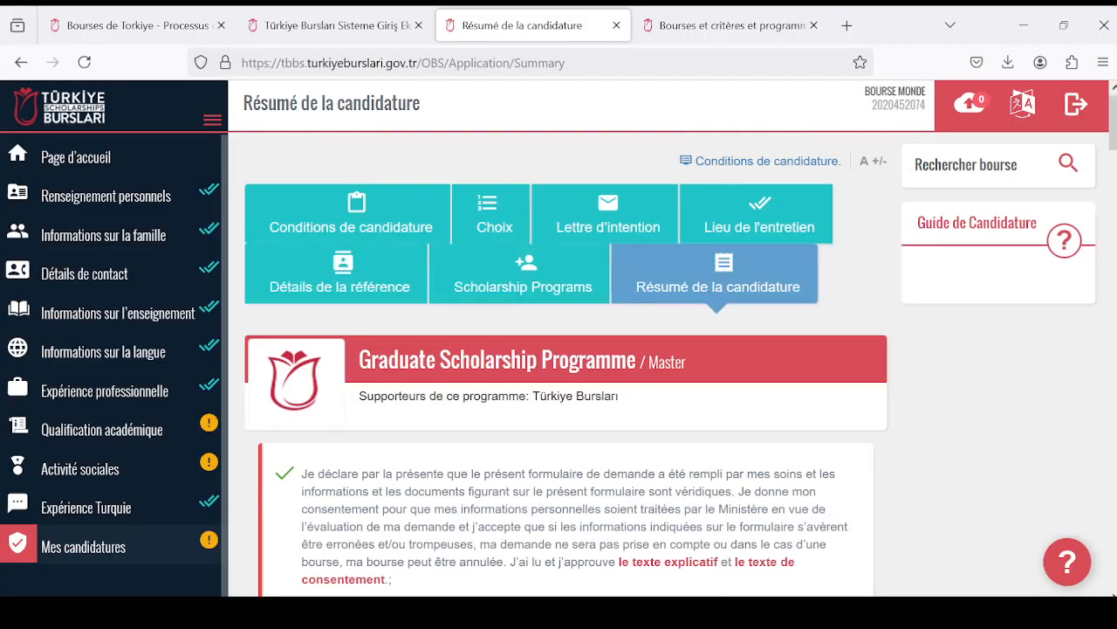
- Switch to the open Critères et programmes de bourses page and read its introduction, minimum academic achievements and age criteria
{"action": "left_click", "coordinate": [738, 28]}
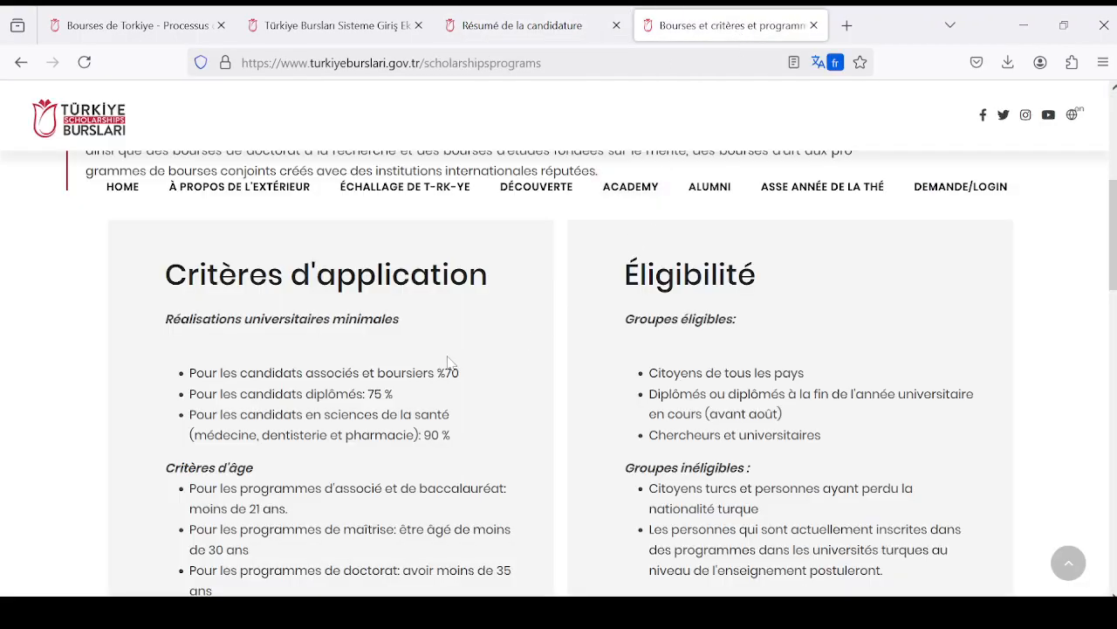
{"action": "scroll", "coordinate": [451, 364], "scroll_direction": "up", "scroll_amount": 5}
{"action": "scroll", "coordinate": [448, 384], "scroll_direction": "down", "scroll_amount": 3}
{"action": "scroll", "coordinate": [448, 384], "scroll_direction": "up", "scroll_amount": 2}
{"action": "scroll", "coordinate": [424, 275], "scroll_direction": "up", "scroll_amount": 3}
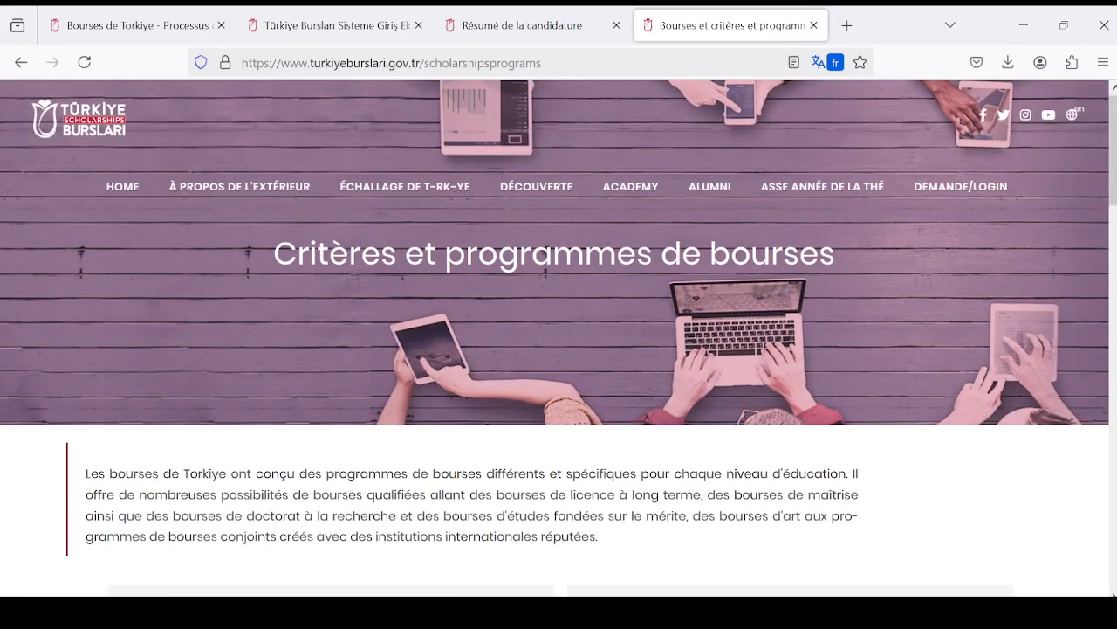
{"action": "mouse_move", "coordinate": [373, 194]}
{"action": "scroll", "coordinate": [644, 419], "scroll_direction": "down", "scroll_amount": 6}
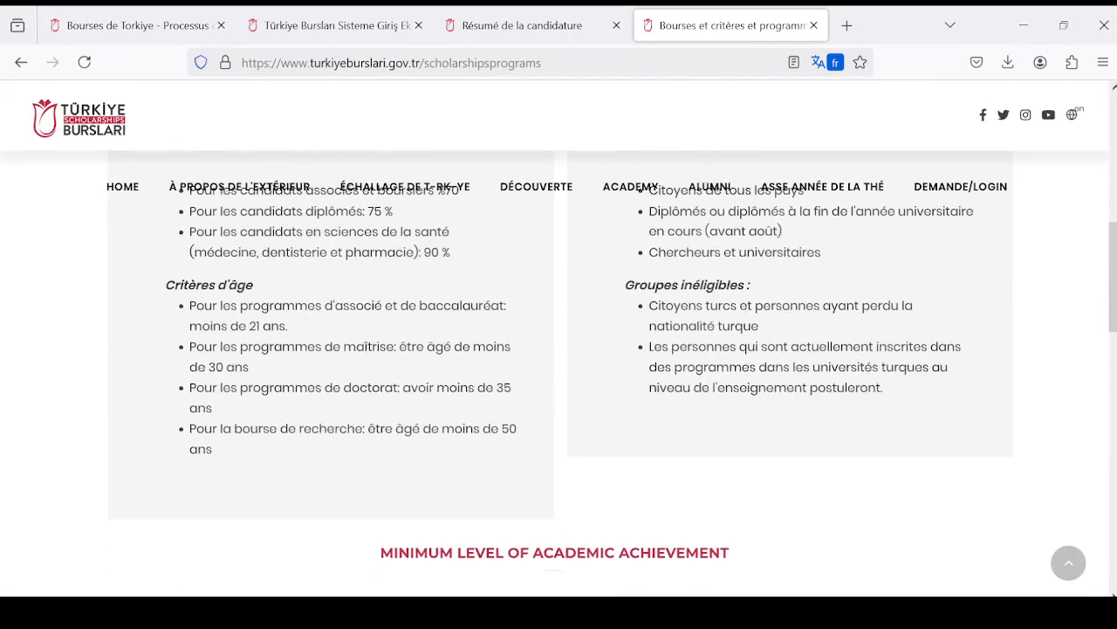
{"action": "scroll", "coordinate": [644, 419], "scroll_direction": "up", "scroll_amount": 4}
{"action": "scroll", "coordinate": [295, 436], "scroll_direction": "down", "scroll_amount": 3}
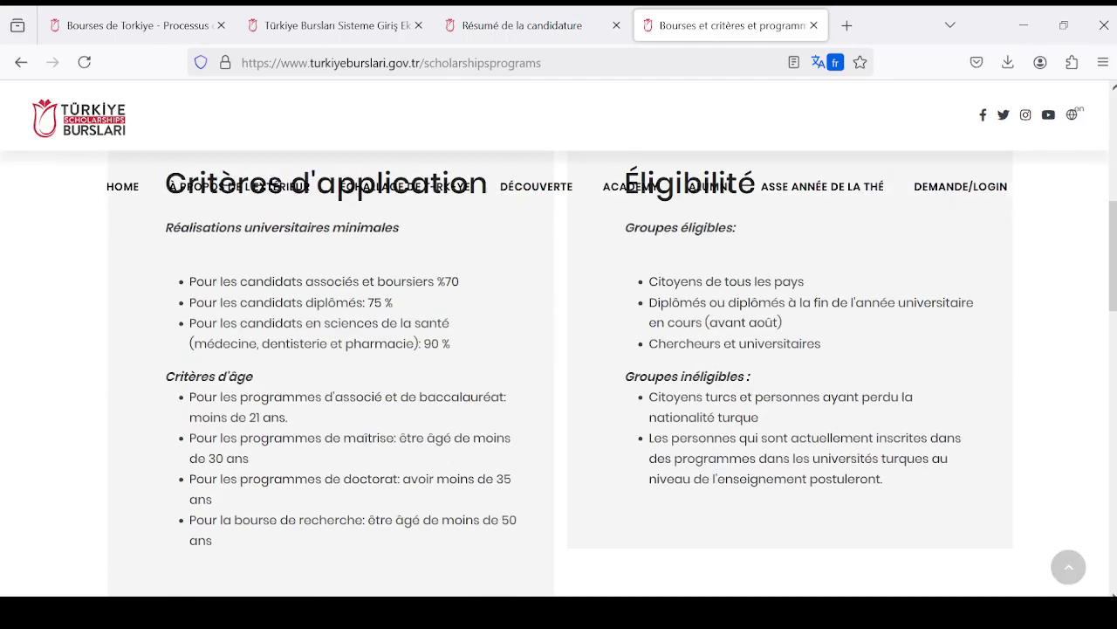
{"action": "scroll", "coordinate": [296, 432], "scroll_direction": "up", "scroll_amount": 3}
{"action": "scroll", "coordinate": [295, 426], "scroll_direction": "down", "scroll_amount": 3}
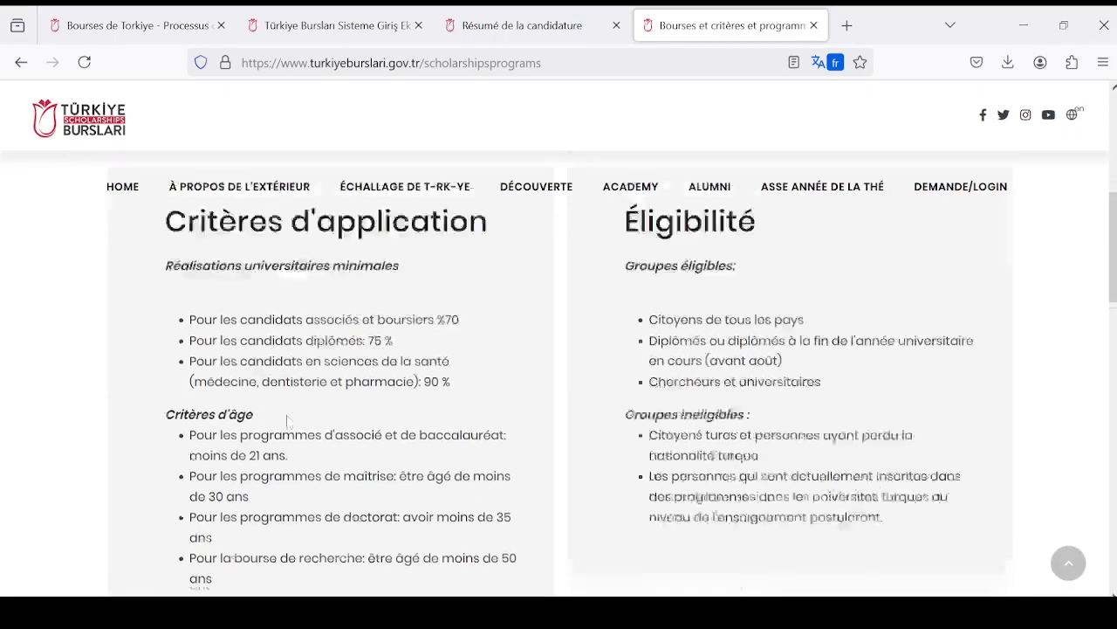
{"action": "scroll", "coordinate": [295, 426], "scroll_direction": "up", "scroll_amount": 2}
{"action": "scroll", "coordinate": [390, 450], "scroll_direction": "down", "scroll_amount": 1}
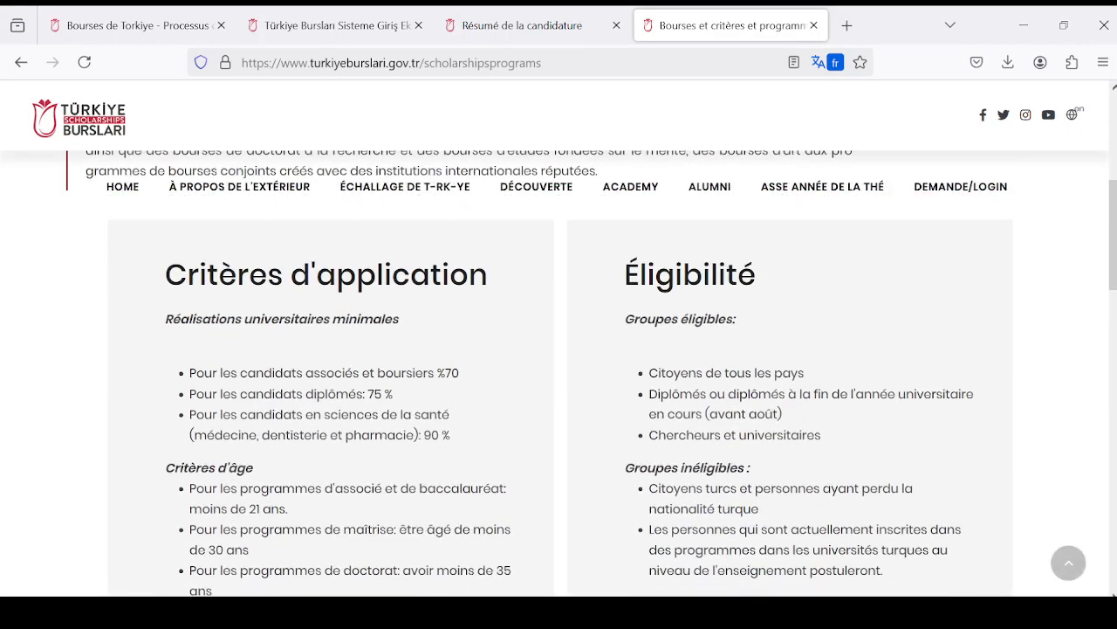
- Compare the Critères d'application with the Éligibilité section, examining age limits by programme and the eligible and ineligible groups
{"action": "scroll", "coordinate": [559, 375], "scroll_direction": "down", "scroll_amount": 2}
{"action": "scroll", "coordinate": [559, 376], "scroll_direction": "up", "scroll_amount": 1}
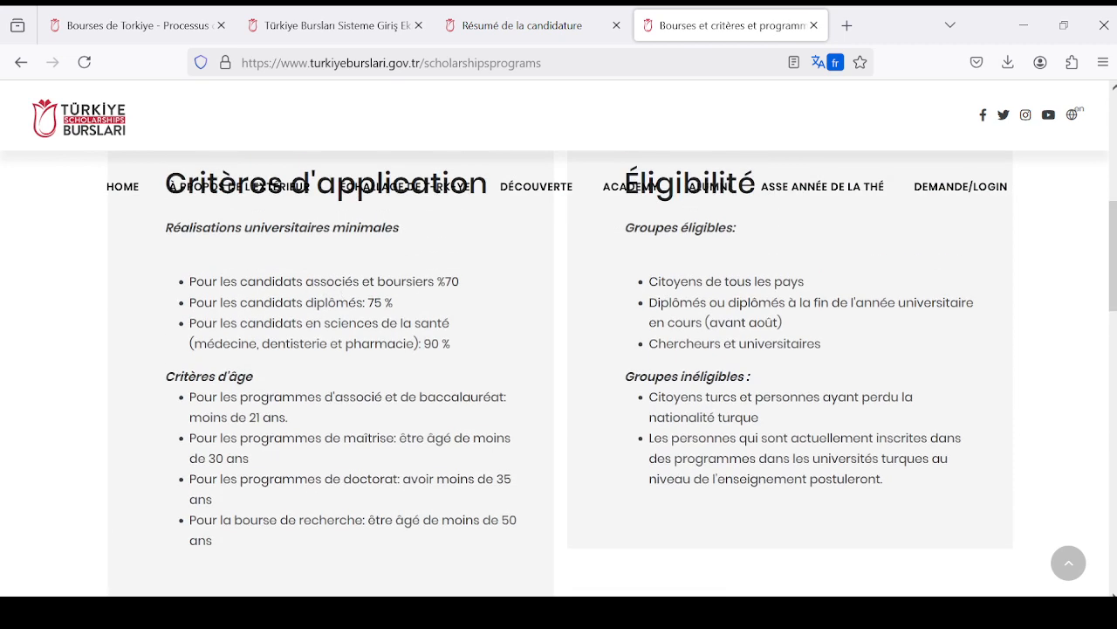
{"action": "scroll", "coordinate": [404, 326], "scroll_direction": "down", "scroll_amount": 1}
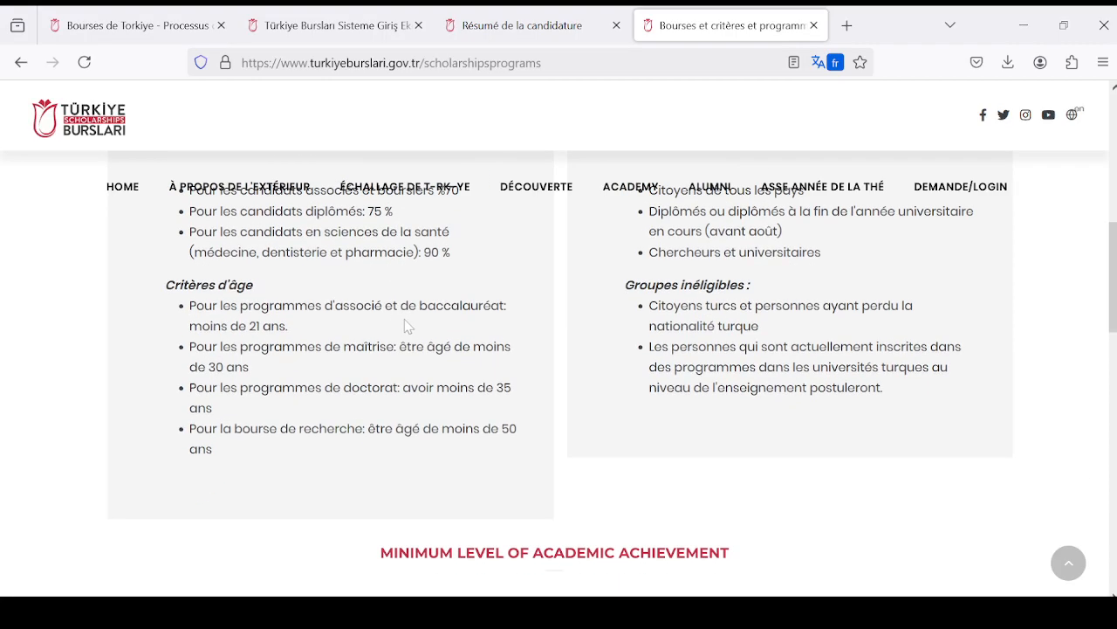
{"action": "scroll", "coordinate": [404, 325], "scroll_direction": "up", "scroll_amount": 1}
{"action": "scroll", "coordinate": [430, 302], "scroll_direction": "up", "scroll_amount": 1}
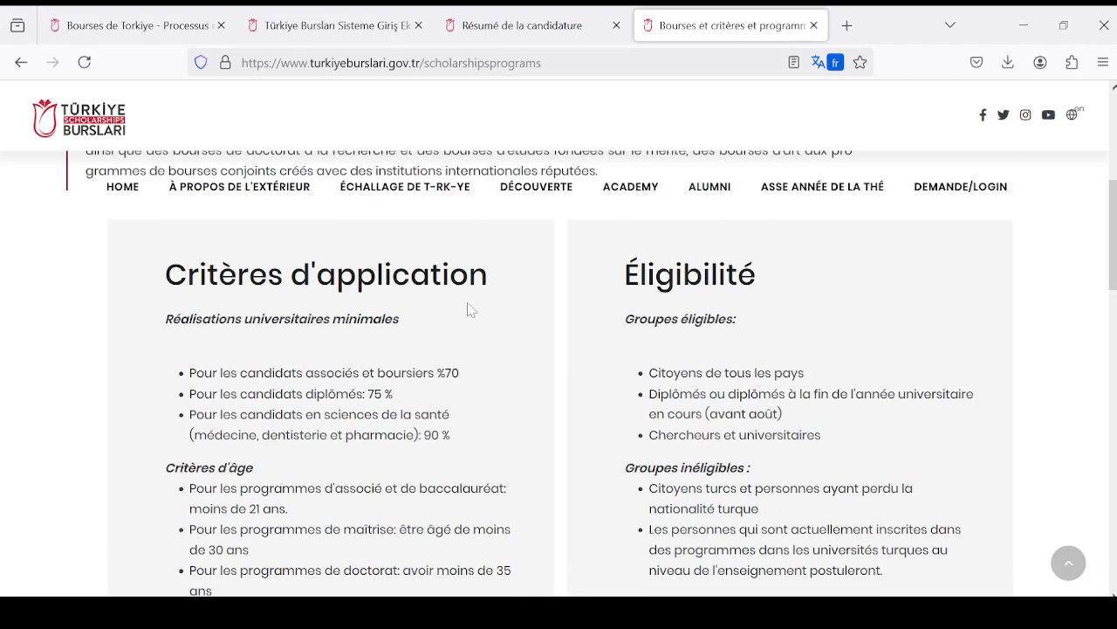
{"action": "scroll", "coordinate": [450, 341], "scroll_direction": "down", "scroll_amount": 1}
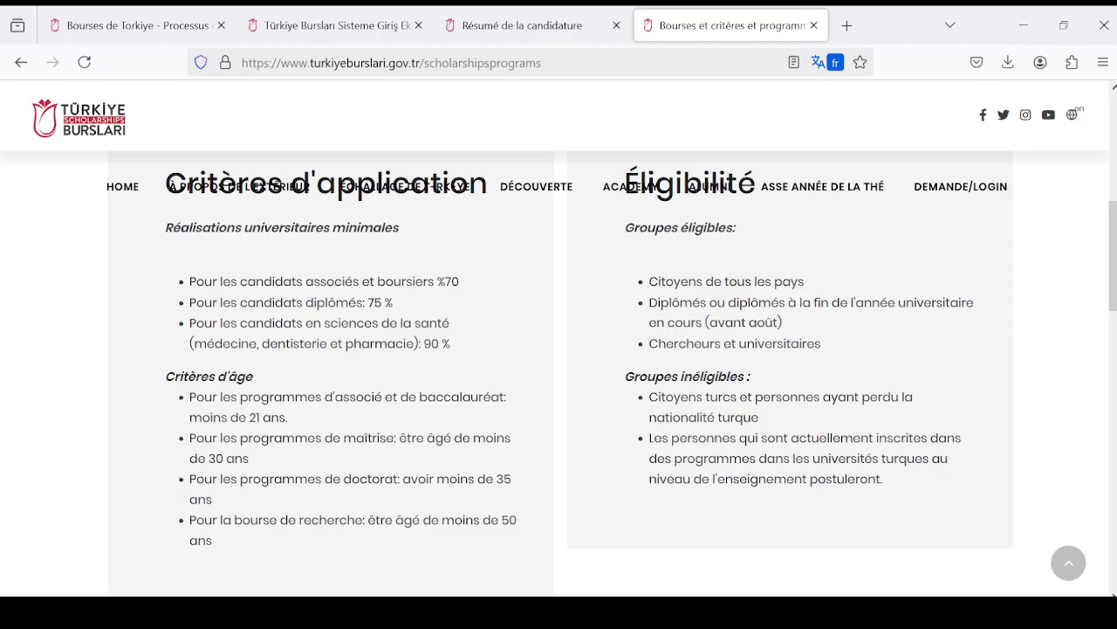
{"action": "scroll", "coordinate": [448, 301], "scroll_direction": "up", "scroll_amount": 1}
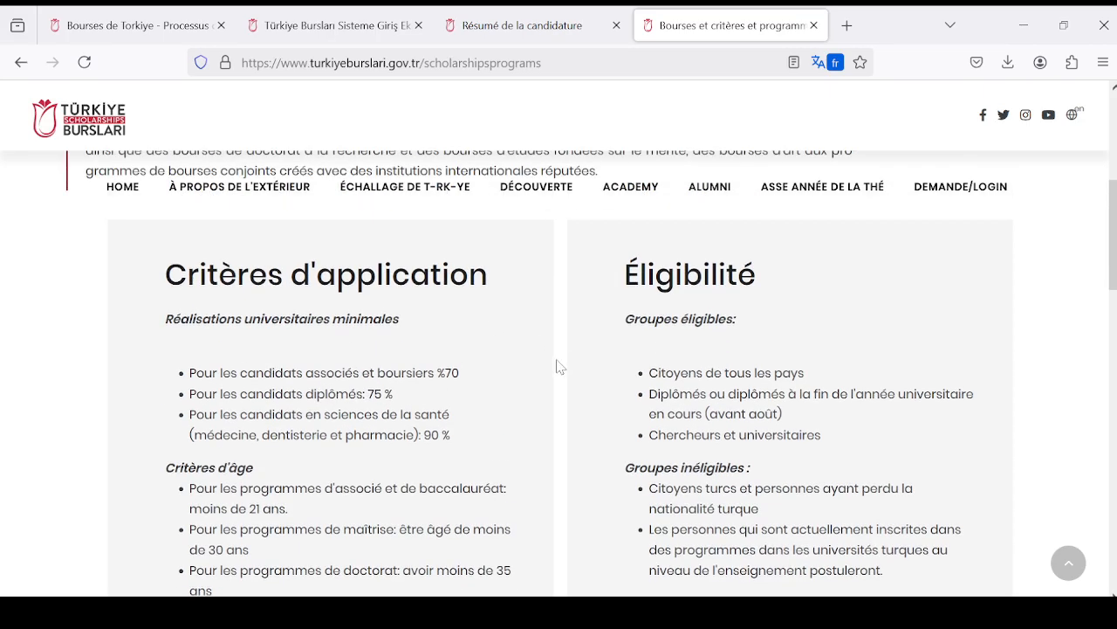
{"action": "scroll", "coordinate": [377, 366], "scroll_direction": "down", "scroll_amount": 2}
{"action": "scroll", "coordinate": [373, 369], "scroll_direction": "up", "scroll_amount": 1}
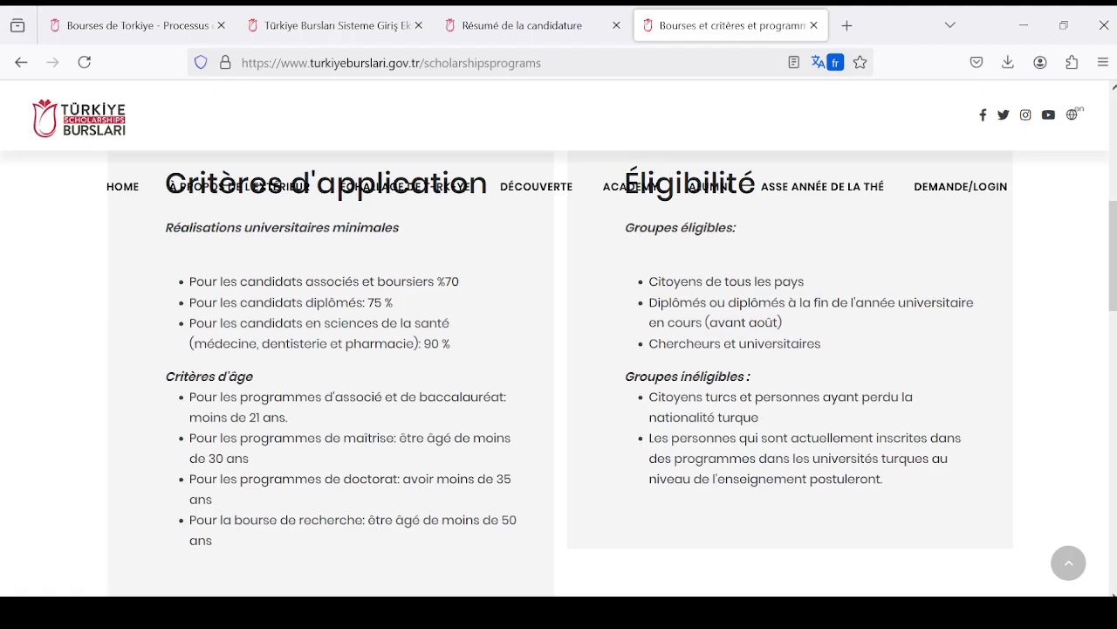
{"action": "scroll", "coordinate": [389, 319], "scroll_direction": "down", "scroll_amount": 1}
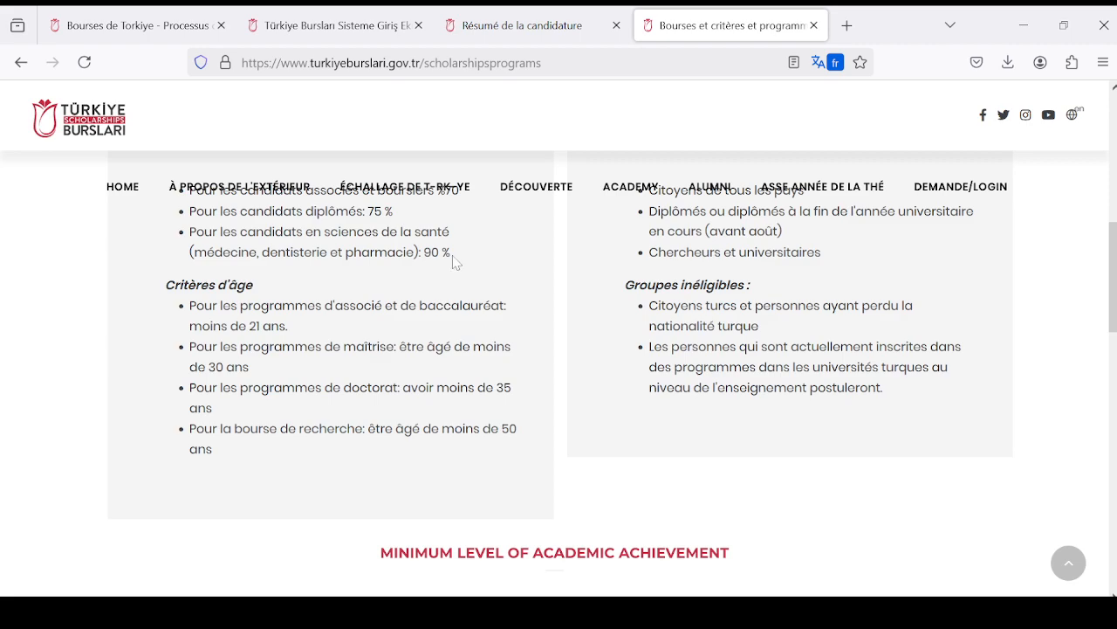
{"action": "scroll", "coordinate": [464, 292], "scroll_direction": "up", "scroll_amount": 10}
{"action": "scroll", "coordinate": [642, 436], "scroll_direction": "down", "scroll_amount": 12}
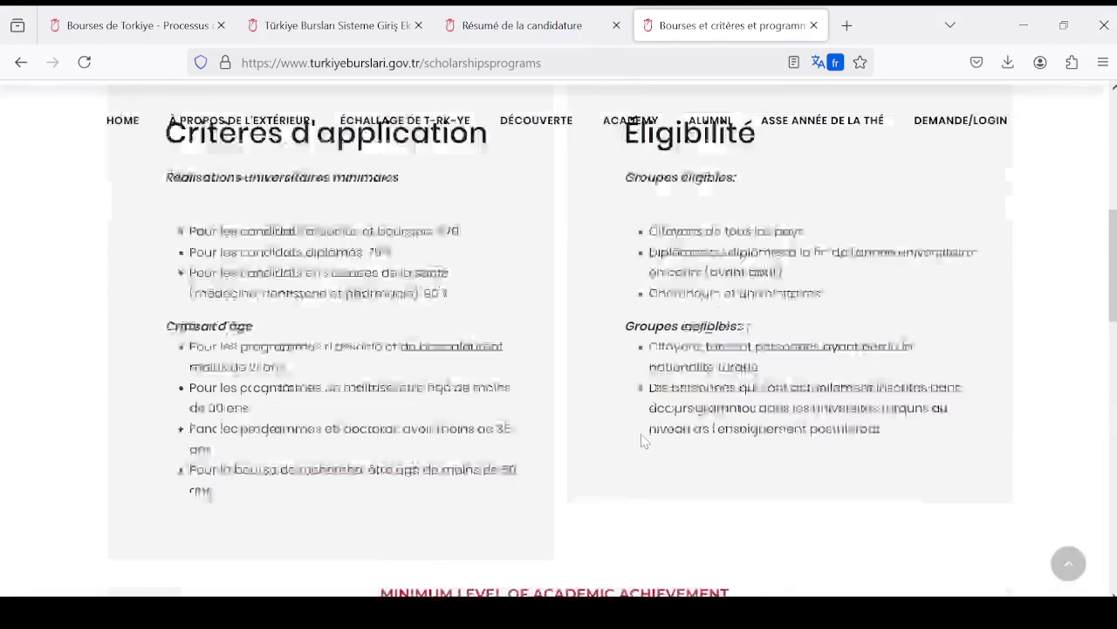
{"action": "scroll", "coordinate": [642, 432], "scroll_direction": "up", "scroll_amount": 9}
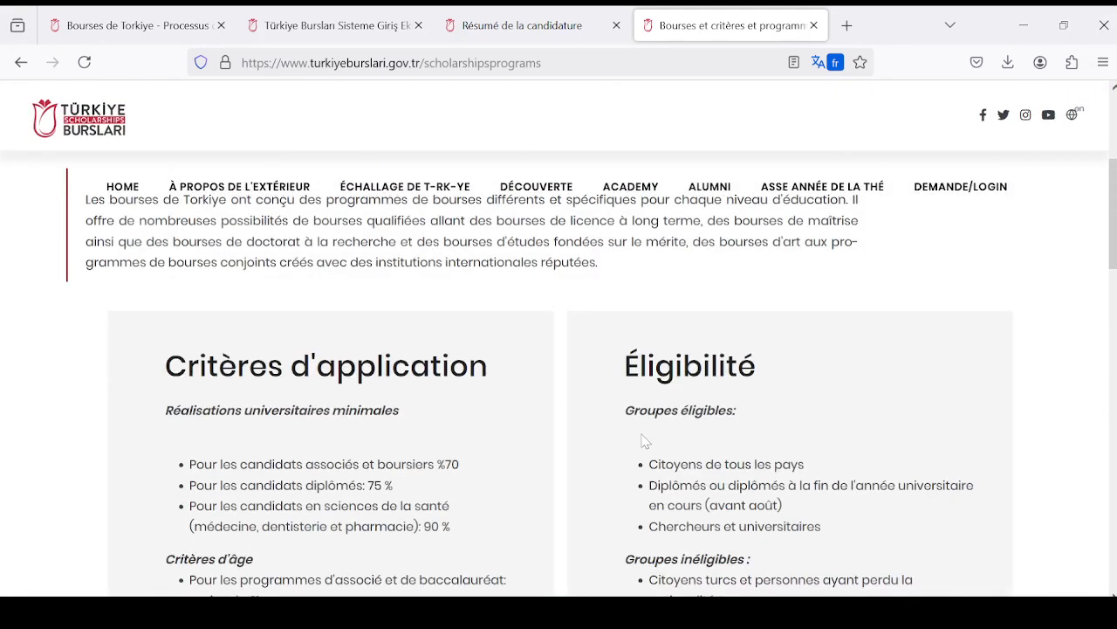
{"action": "scroll", "coordinate": [643, 436], "scroll_direction": "down", "scroll_amount": 3}
{"action": "scroll", "coordinate": [349, 375], "scroll_direction": "up", "scroll_amount": 1}
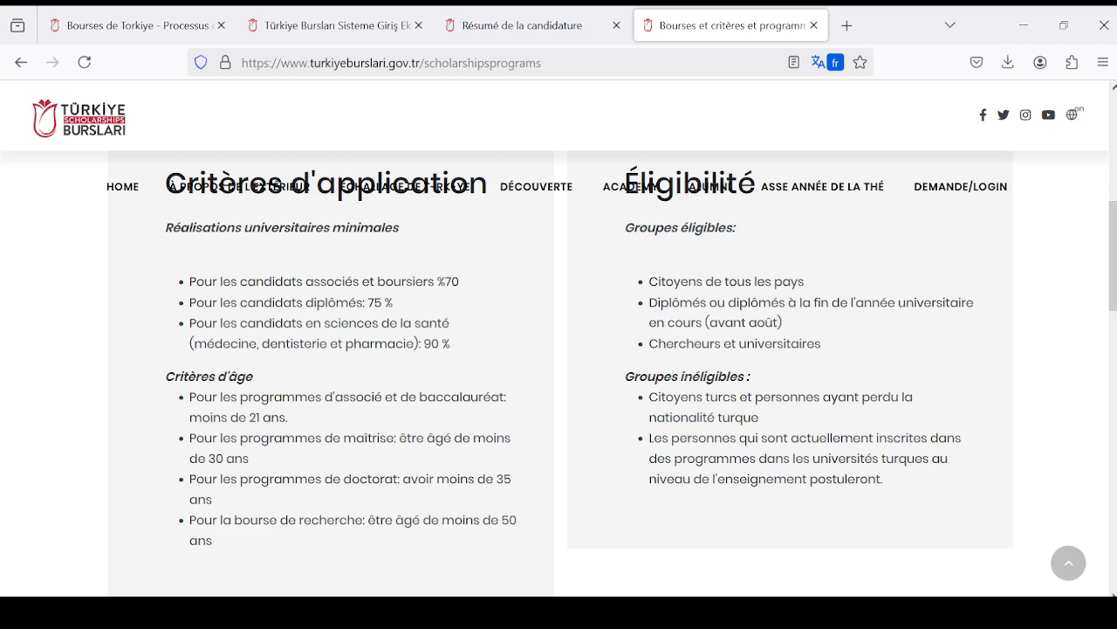
{"action": "scroll", "coordinate": [517, 519], "scroll_direction": "up", "scroll_amount": 3}
{"action": "scroll", "coordinate": [517, 519], "scroll_direction": "down", "scroll_amount": 2}
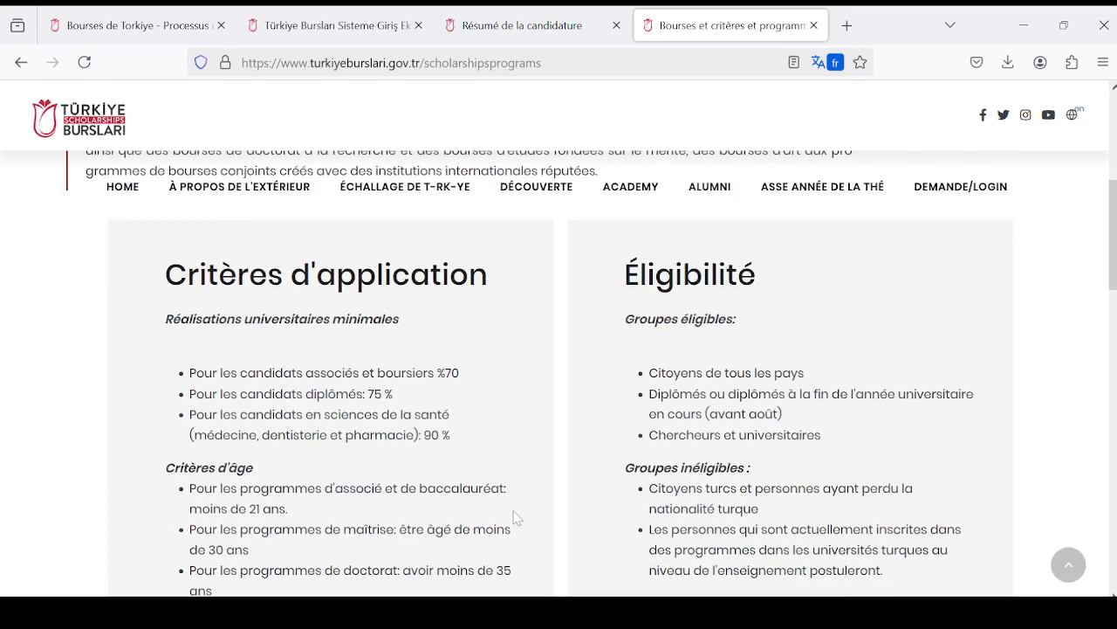
- Reread the application criteria and eligibility groups, including the sections on minimum academic achievement, maximum age limits and scholarship programme types
{"action": "scroll", "coordinate": [517, 519], "scroll_direction": "down", "scroll_amount": 2}
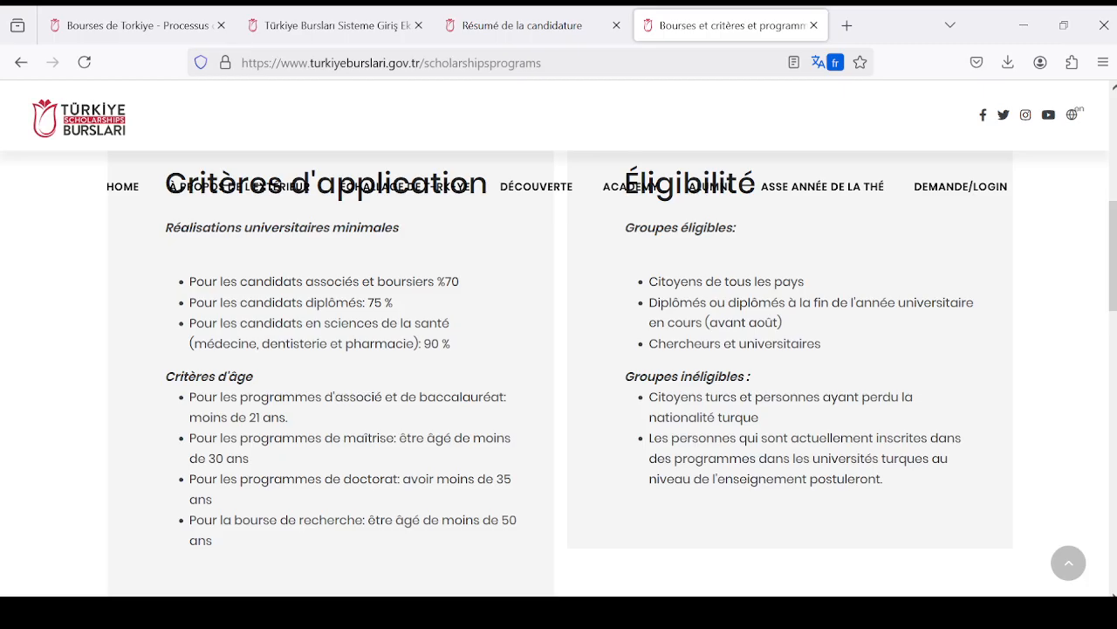
{"action": "scroll", "coordinate": [488, 419], "scroll_direction": "up", "scroll_amount": 2}
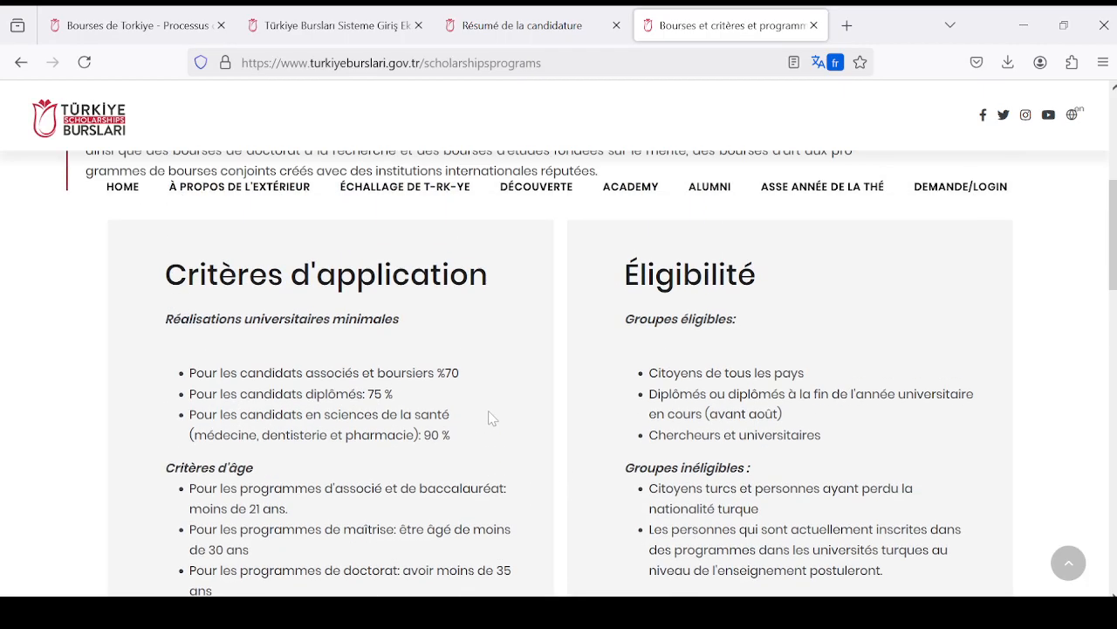
{"action": "scroll", "coordinate": [489, 418], "scroll_direction": "down", "scroll_amount": 2}
{"action": "scroll", "coordinate": [490, 417], "scroll_direction": "down", "scroll_amount": 2}
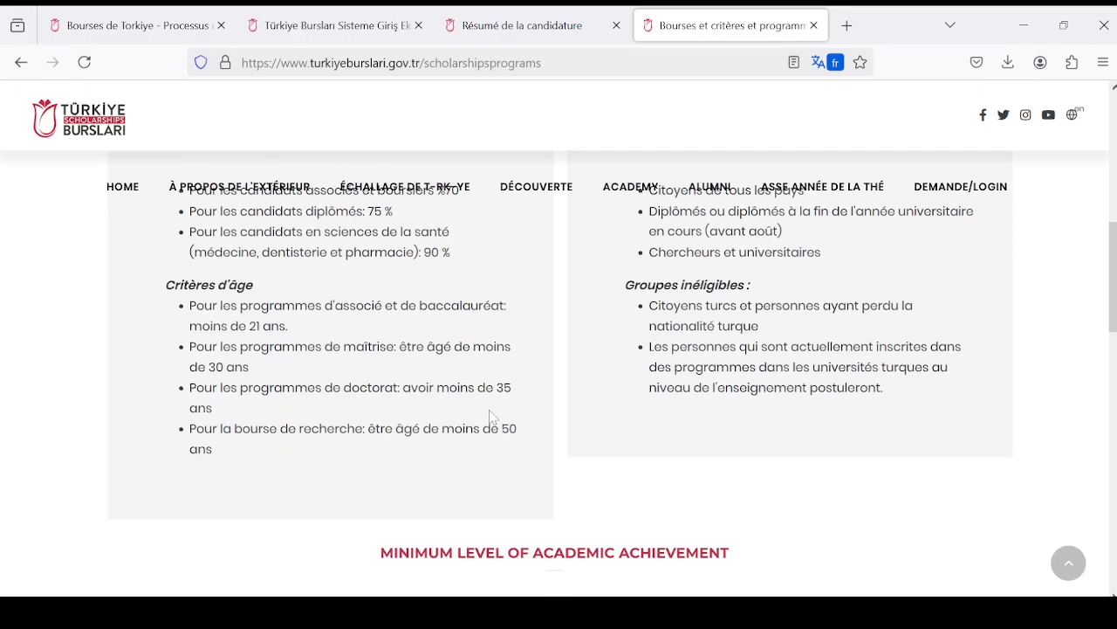
{"action": "scroll", "coordinate": [494, 414], "scroll_direction": "up", "scroll_amount": 4}
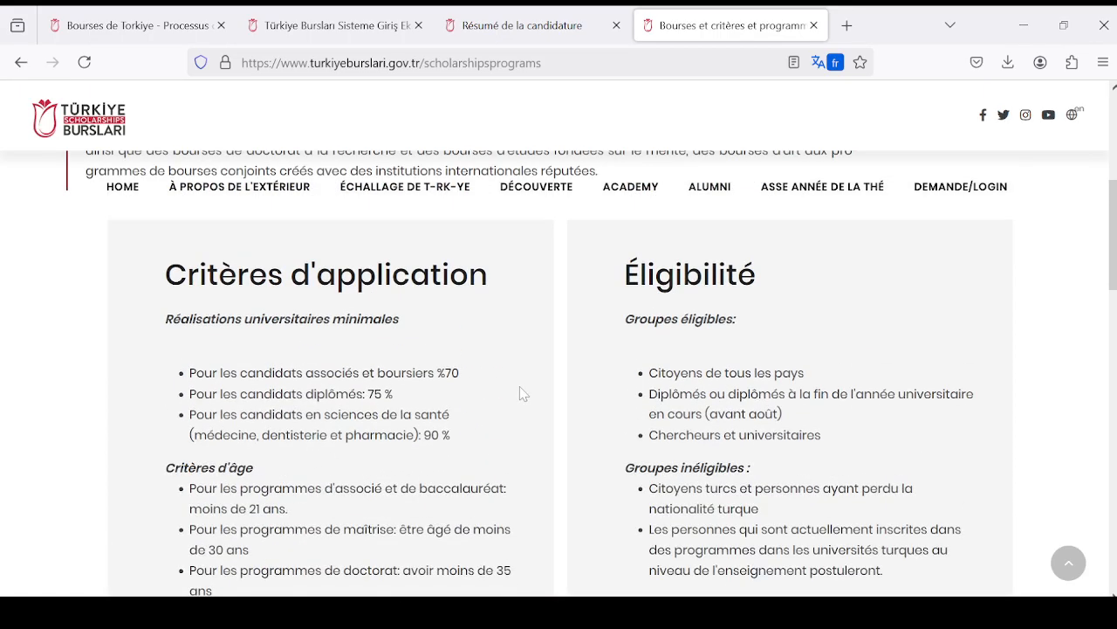
{"action": "scroll", "coordinate": [786, 384], "scroll_direction": "down", "scroll_amount": 2}
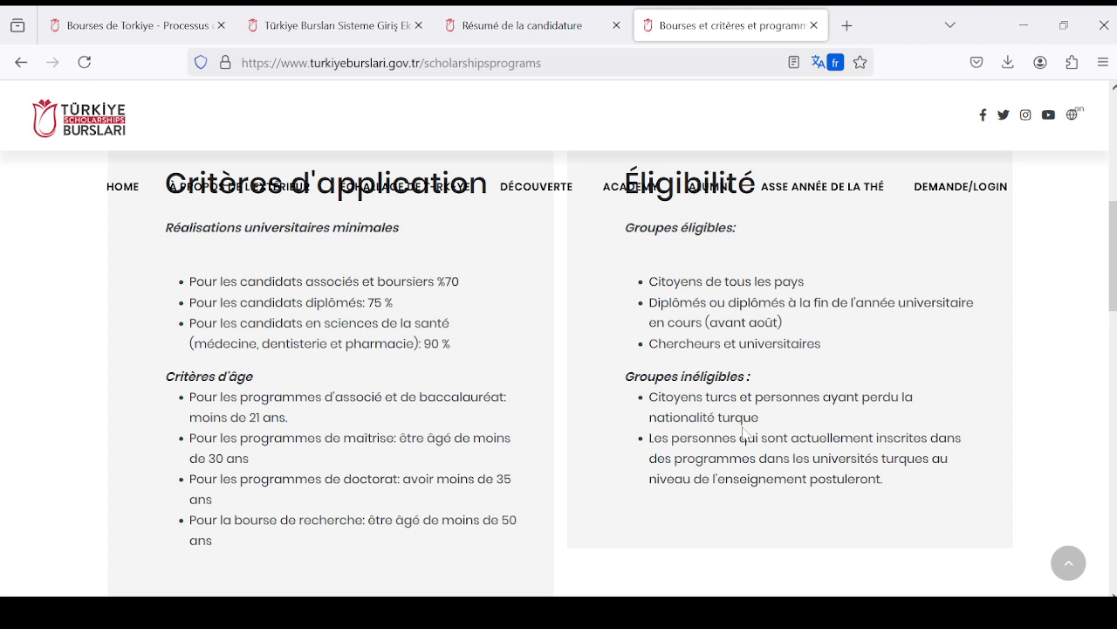
{"action": "scroll", "coordinate": [743, 432], "scroll_direction": "down", "scroll_amount": 2}
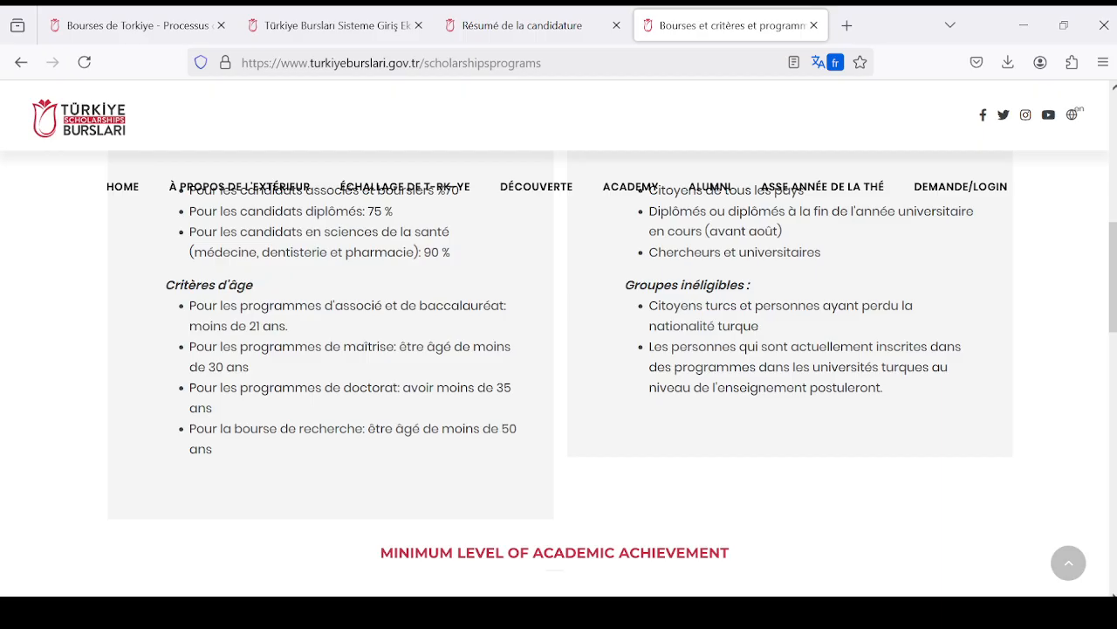
{"action": "scroll", "coordinate": [731, 354], "scroll_direction": "down", "scroll_amount": 5}
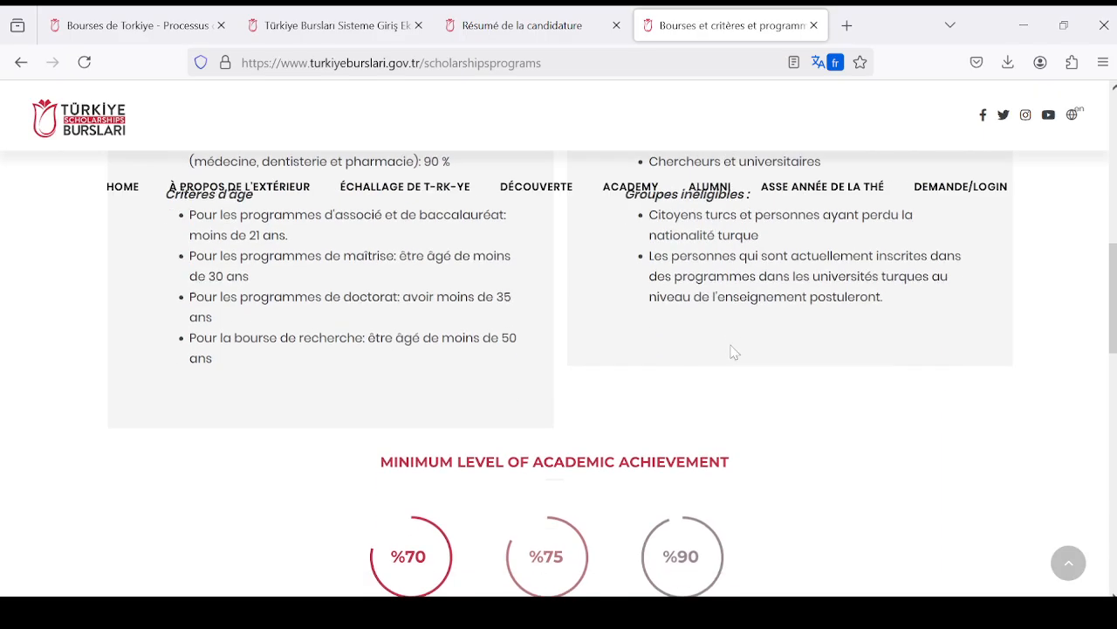
{"action": "scroll", "coordinate": [731, 353], "scroll_direction": "down", "scroll_amount": 3}
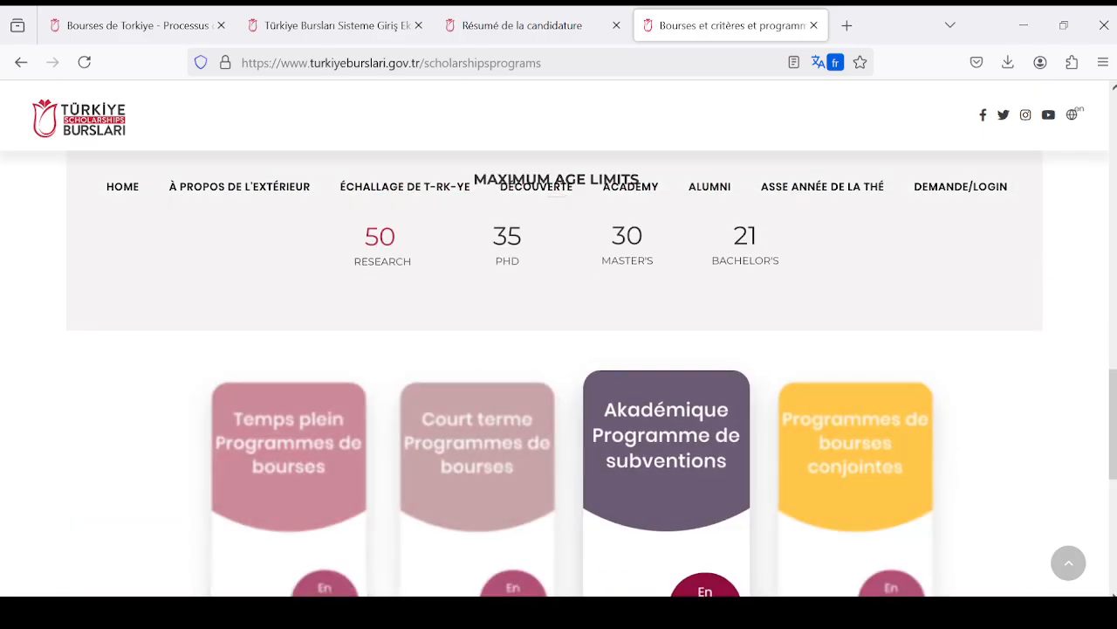
{"action": "scroll", "coordinate": [399, 464], "scroll_direction": "up", "scroll_amount": 10}
{"action": "scroll", "coordinate": [380, 452], "scroll_direction": "up", "scroll_amount": 3}
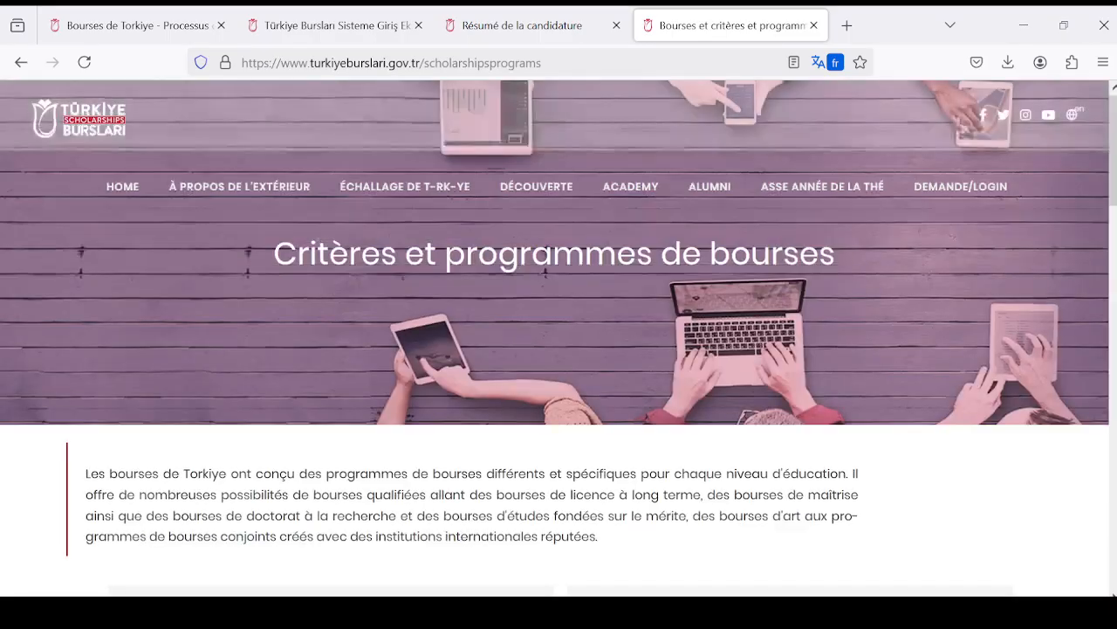
- Return to the open Résumé de la candidature page and review its declaration, personal details, education details and university choices
{"action": "left_click", "coordinate": [337, 25]}
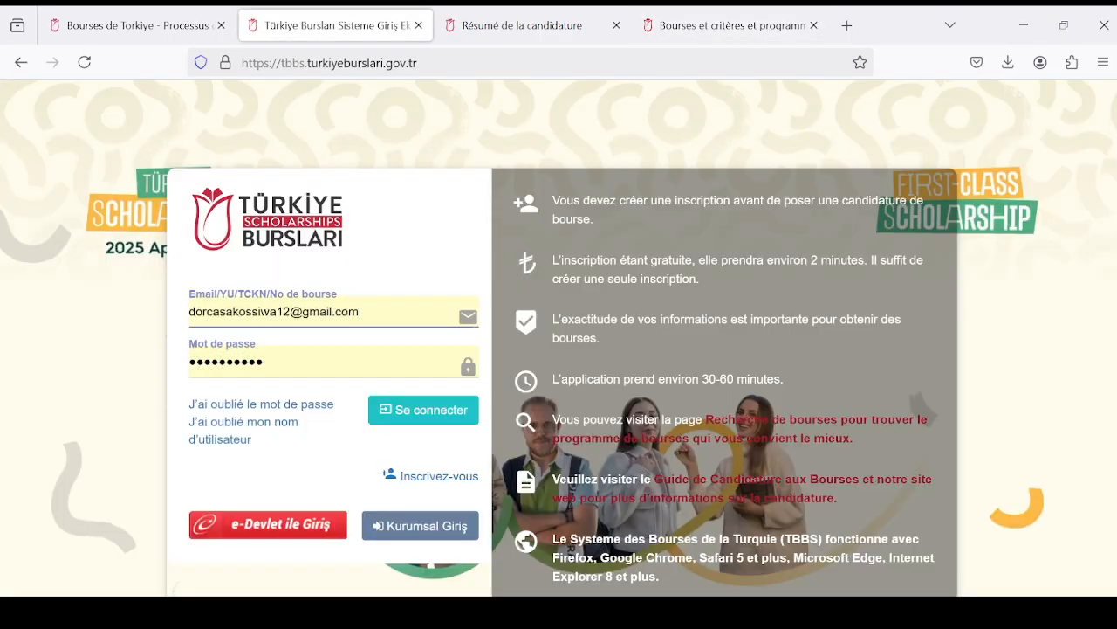
{"action": "left_click", "coordinate": [522, 26]}
{"action": "scroll", "coordinate": [492, 435], "scroll_direction": "down", "scroll_amount": 2}
{"action": "scroll", "coordinate": [472, 431], "scroll_direction": "down", "scroll_amount": 1}
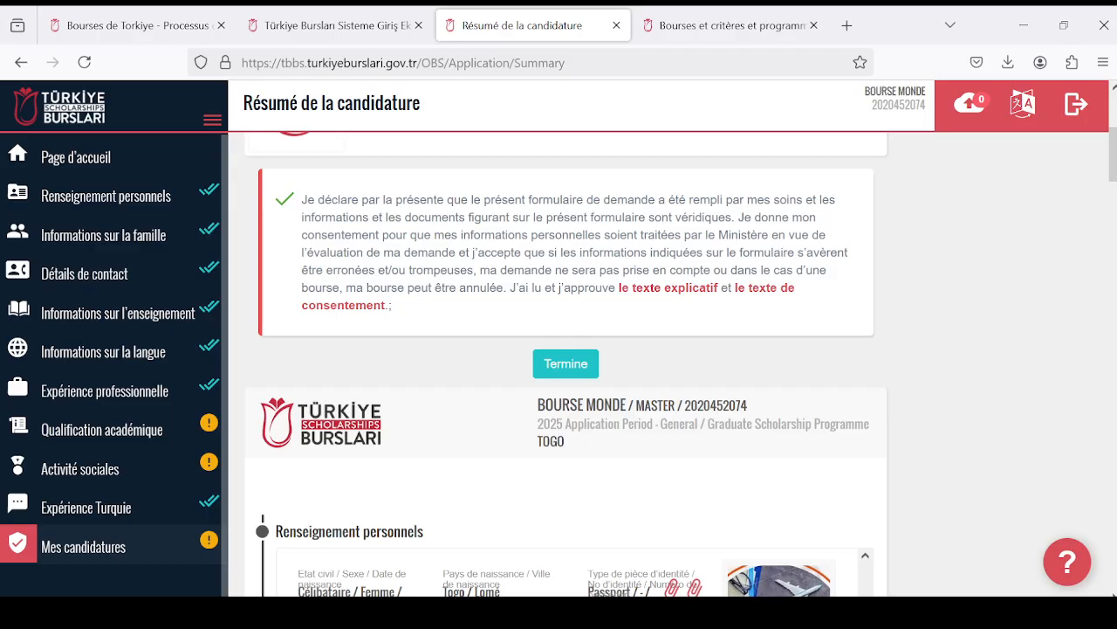
{"action": "scroll", "coordinate": [826, 372], "scroll_direction": "down", "scroll_amount": 2}
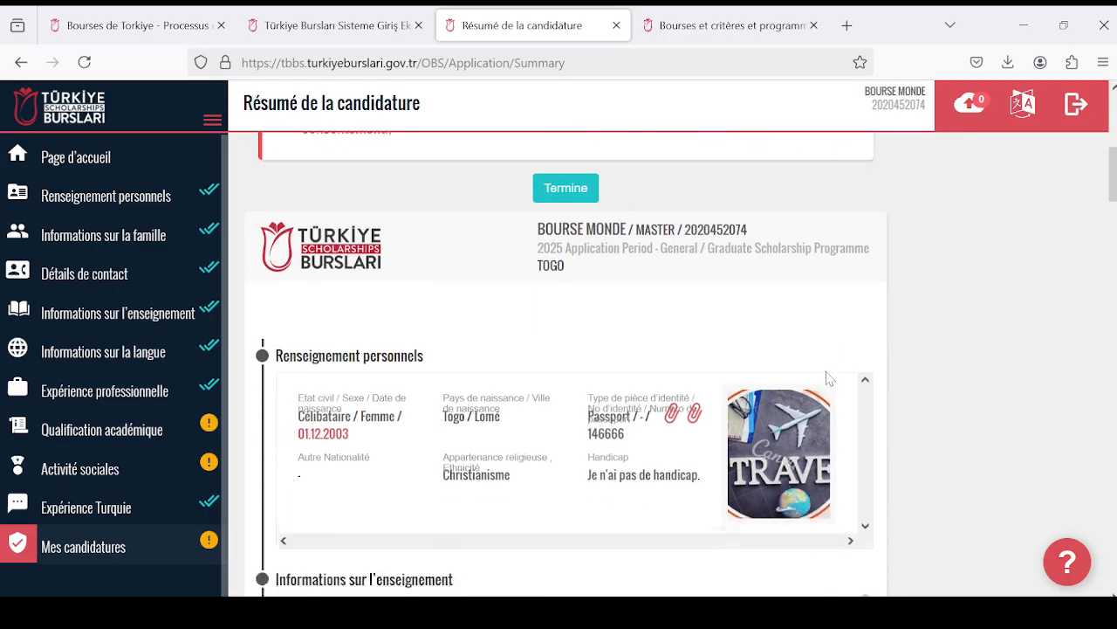
{"action": "scroll", "coordinate": [816, 375], "scroll_direction": "down", "scroll_amount": 2}
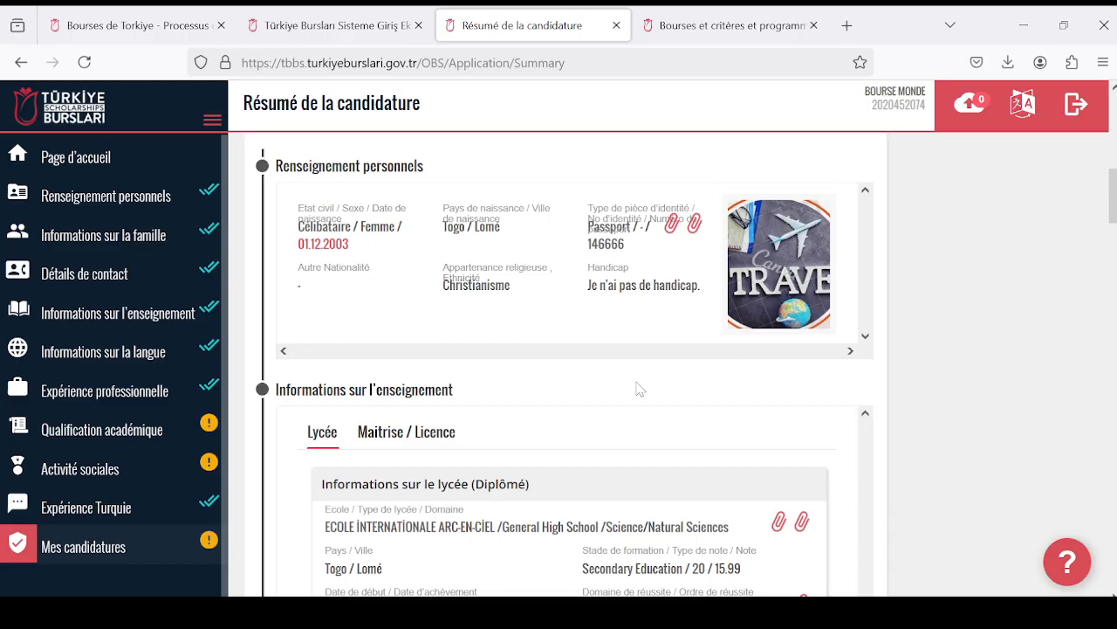
{"action": "scroll", "coordinate": [765, 460], "scroll_direction": "down", "scroll_amount": 3}
{"action": "scroll", "coordinate": [573, 468], "scroll_direction": "down", "scroll_amount": 3}
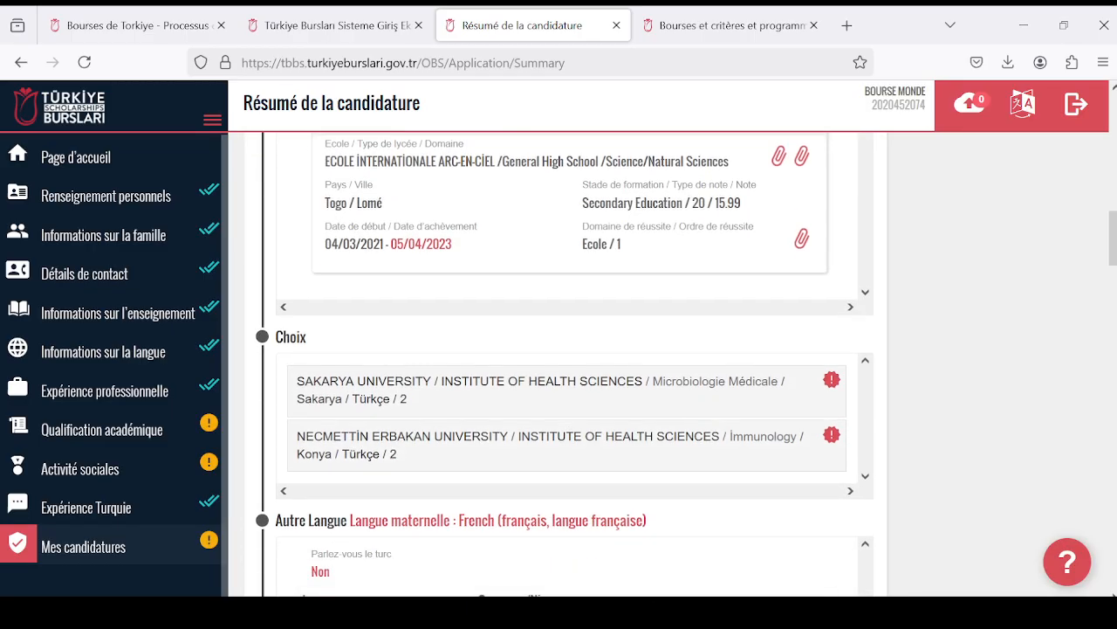